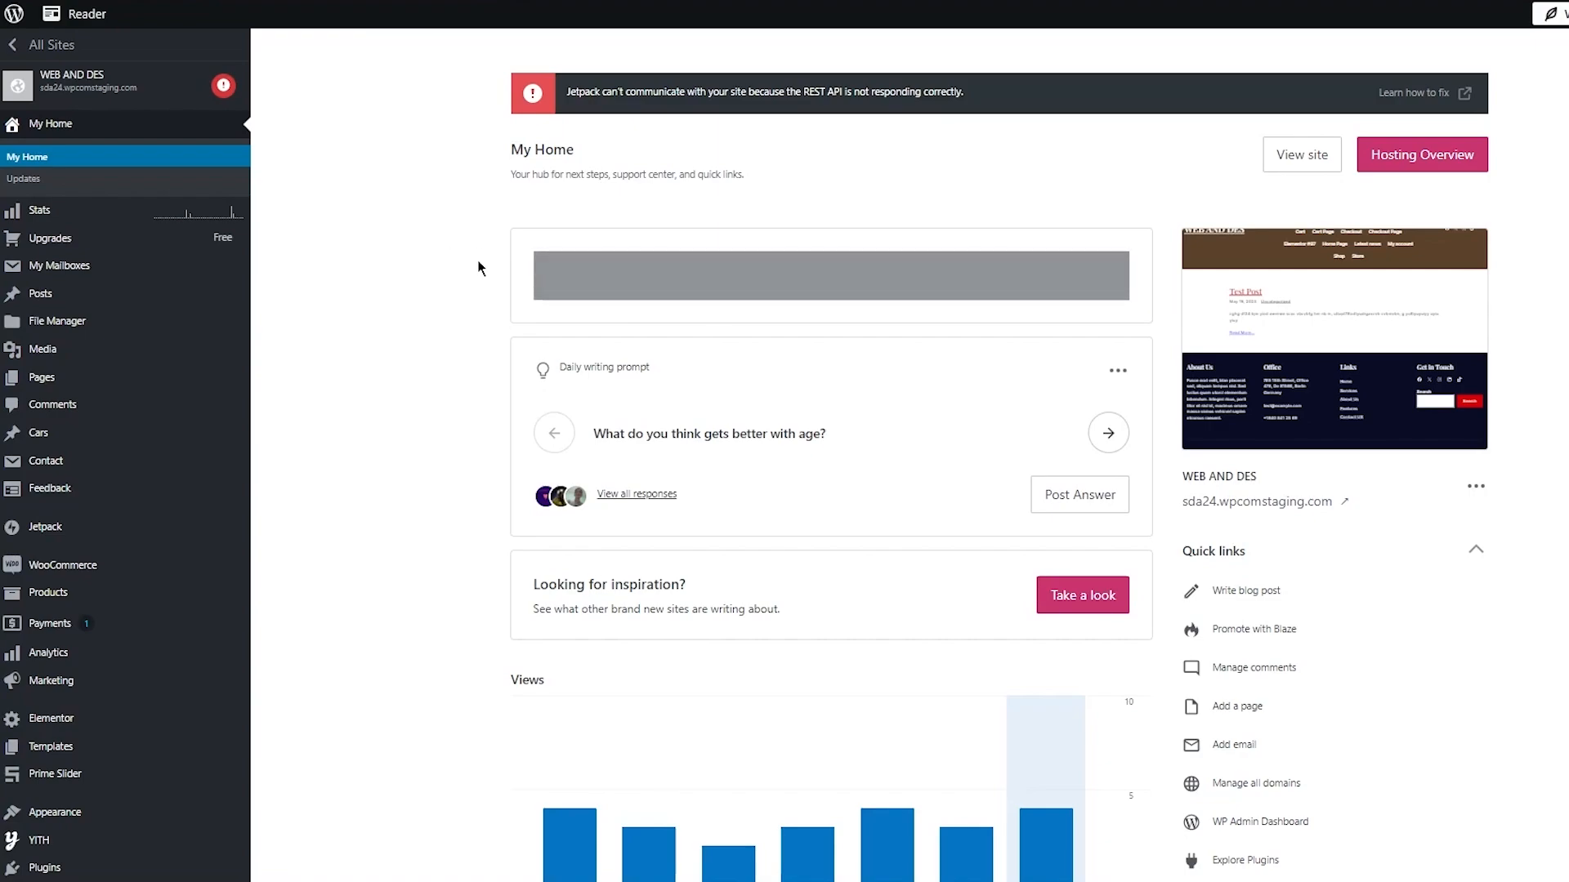
pyautogui.scroll(-5, 480, 262)
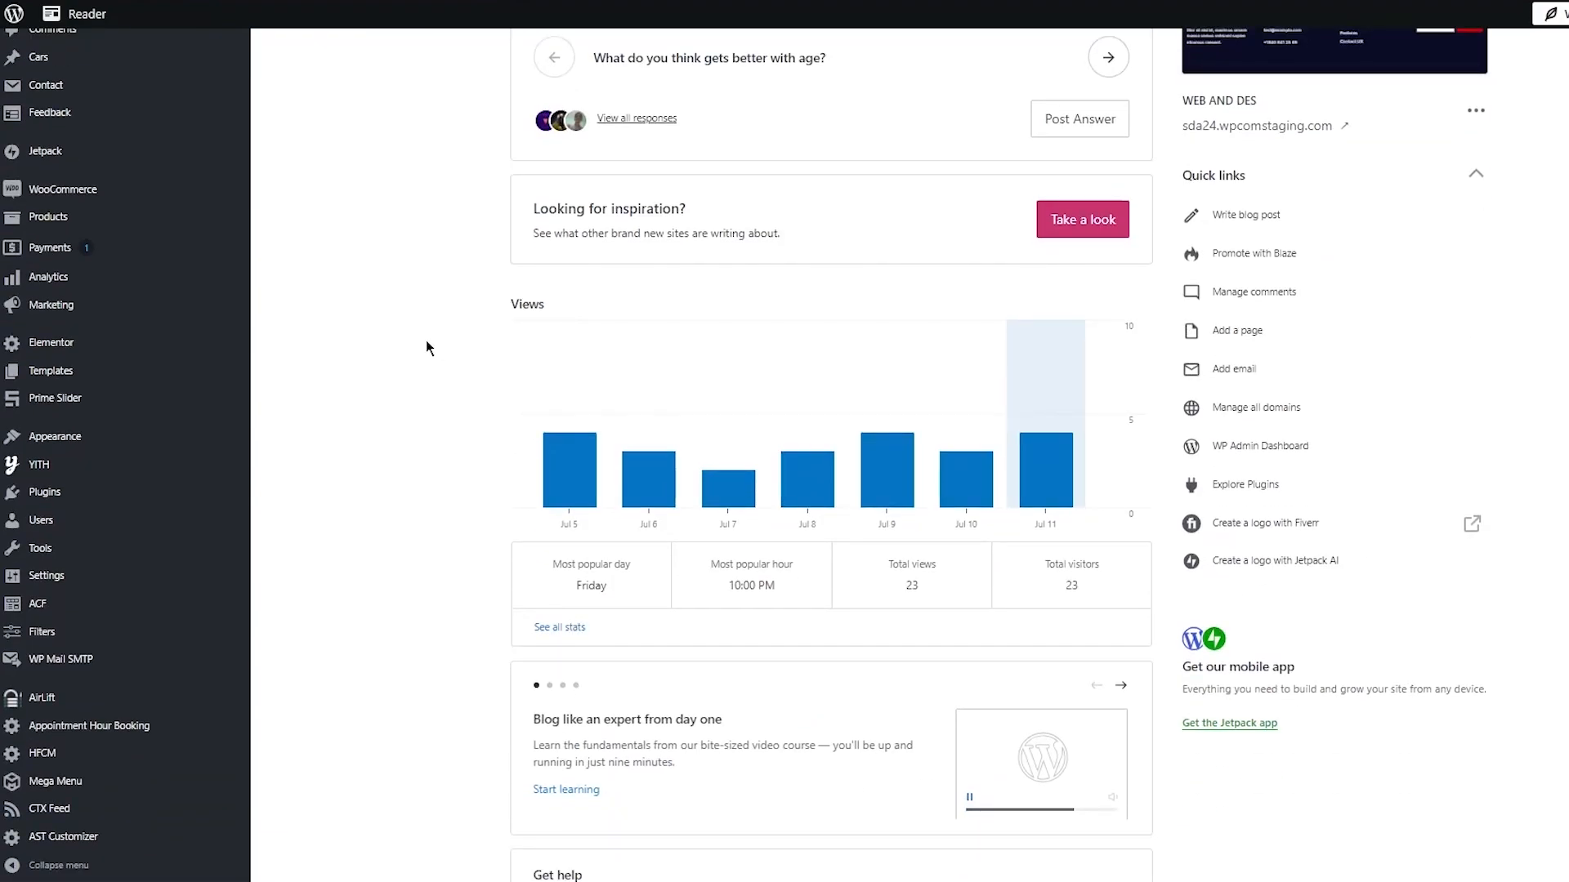
pyautogui.scroll(-4, 426, 347)
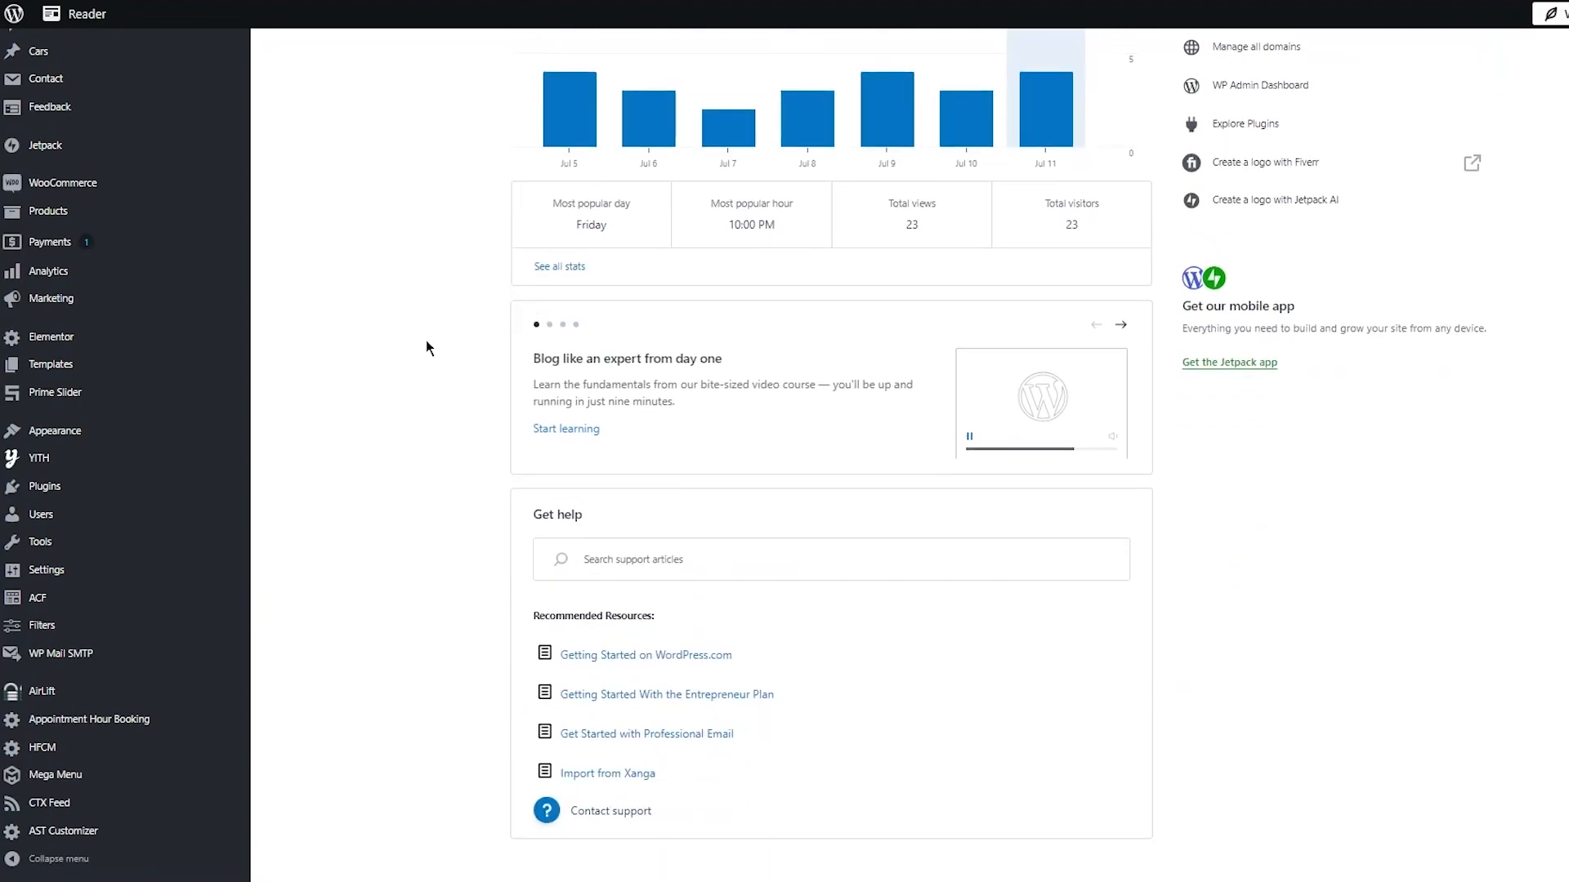
pyautogui.scroll(3, 452, 350)
pyautogui.scroll(-3, 600, 384)
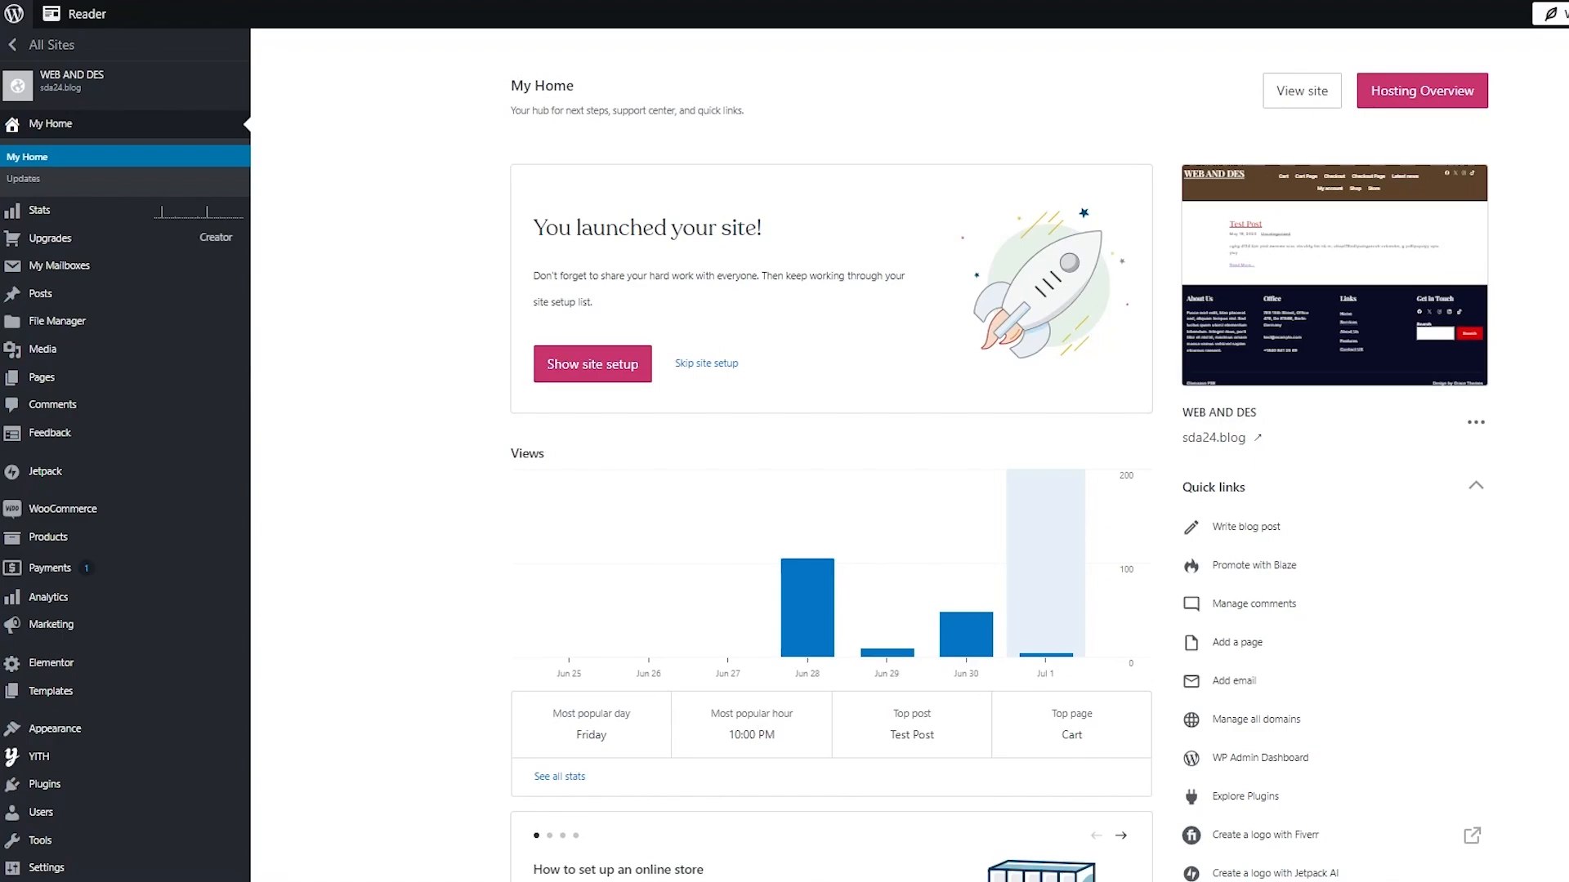
pyautogui.moveTo(1059, 508)
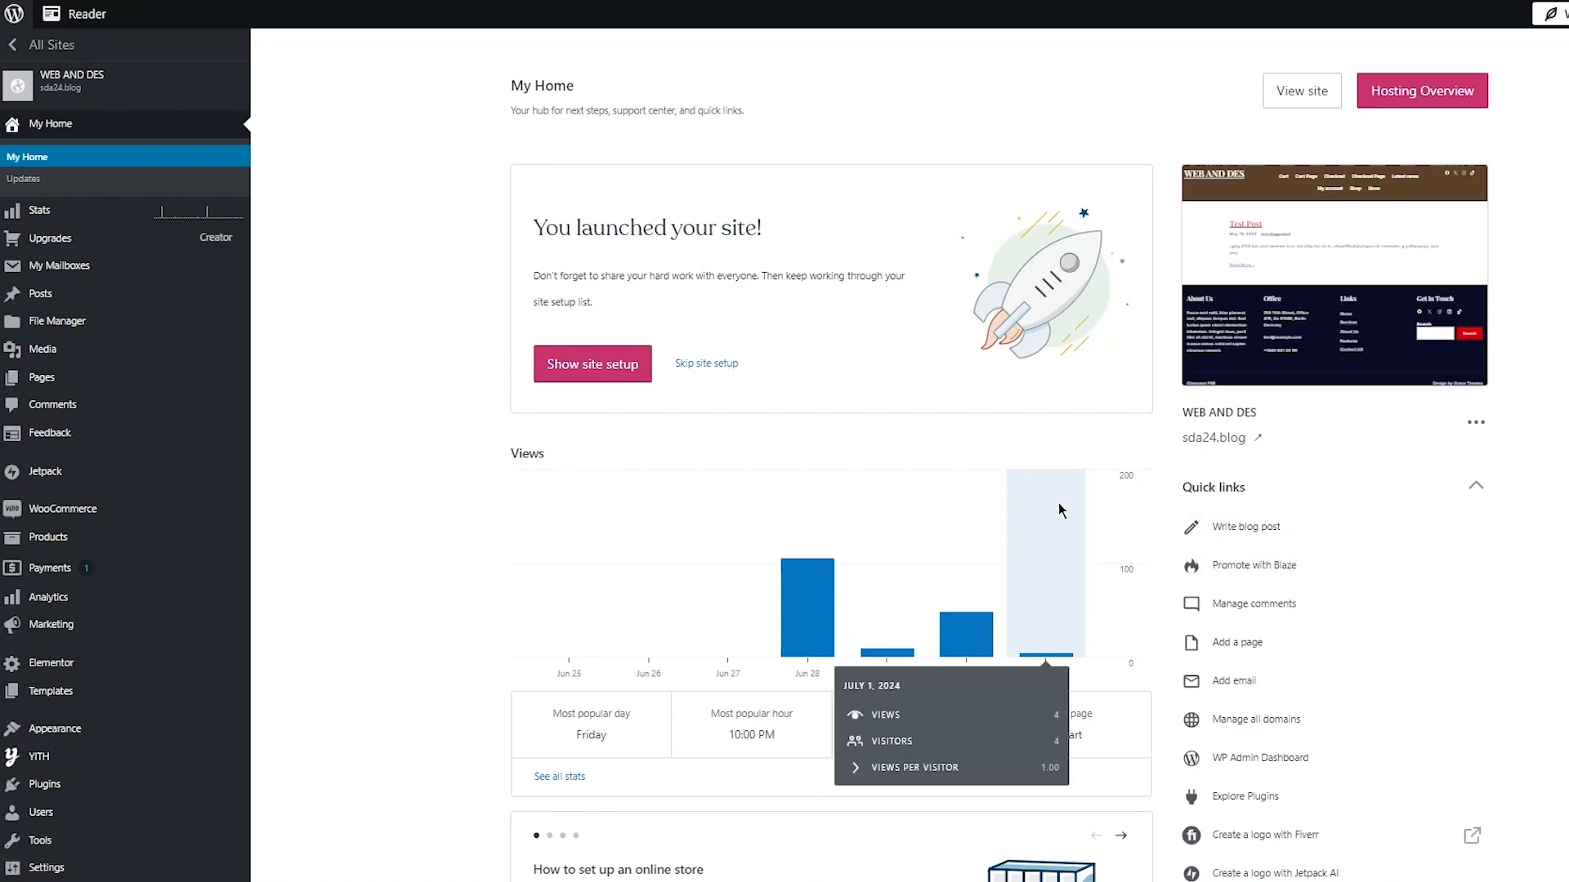
pyautogui.scroll(-2, 167, 651)
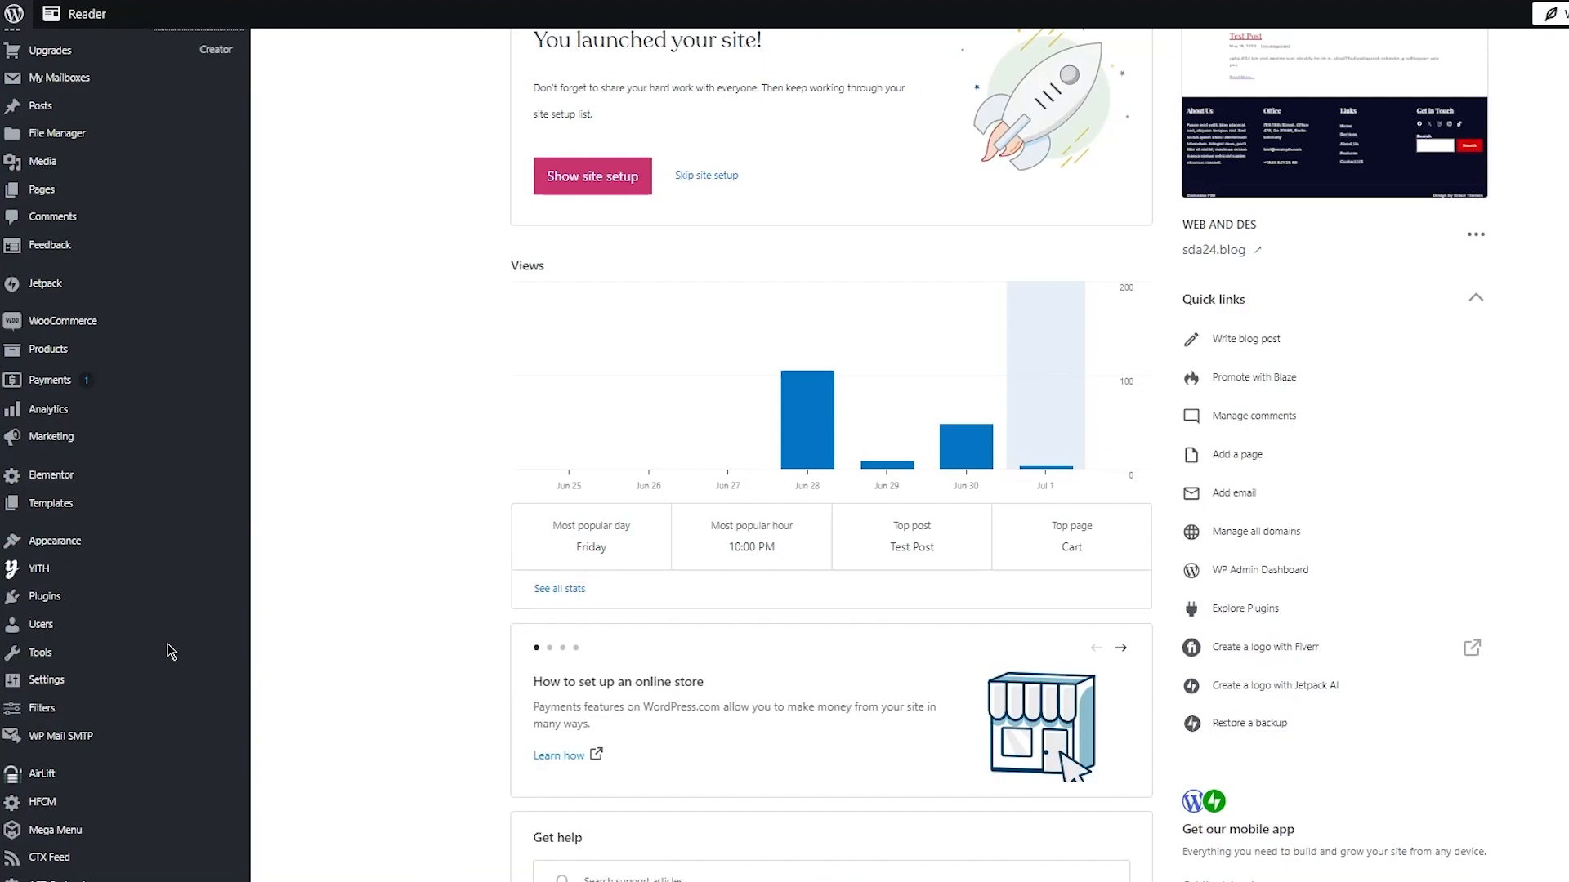
# Step: Open the Plugins marketplace for adding a new plugin to the site
pyautogui.moveTo(190, 612)
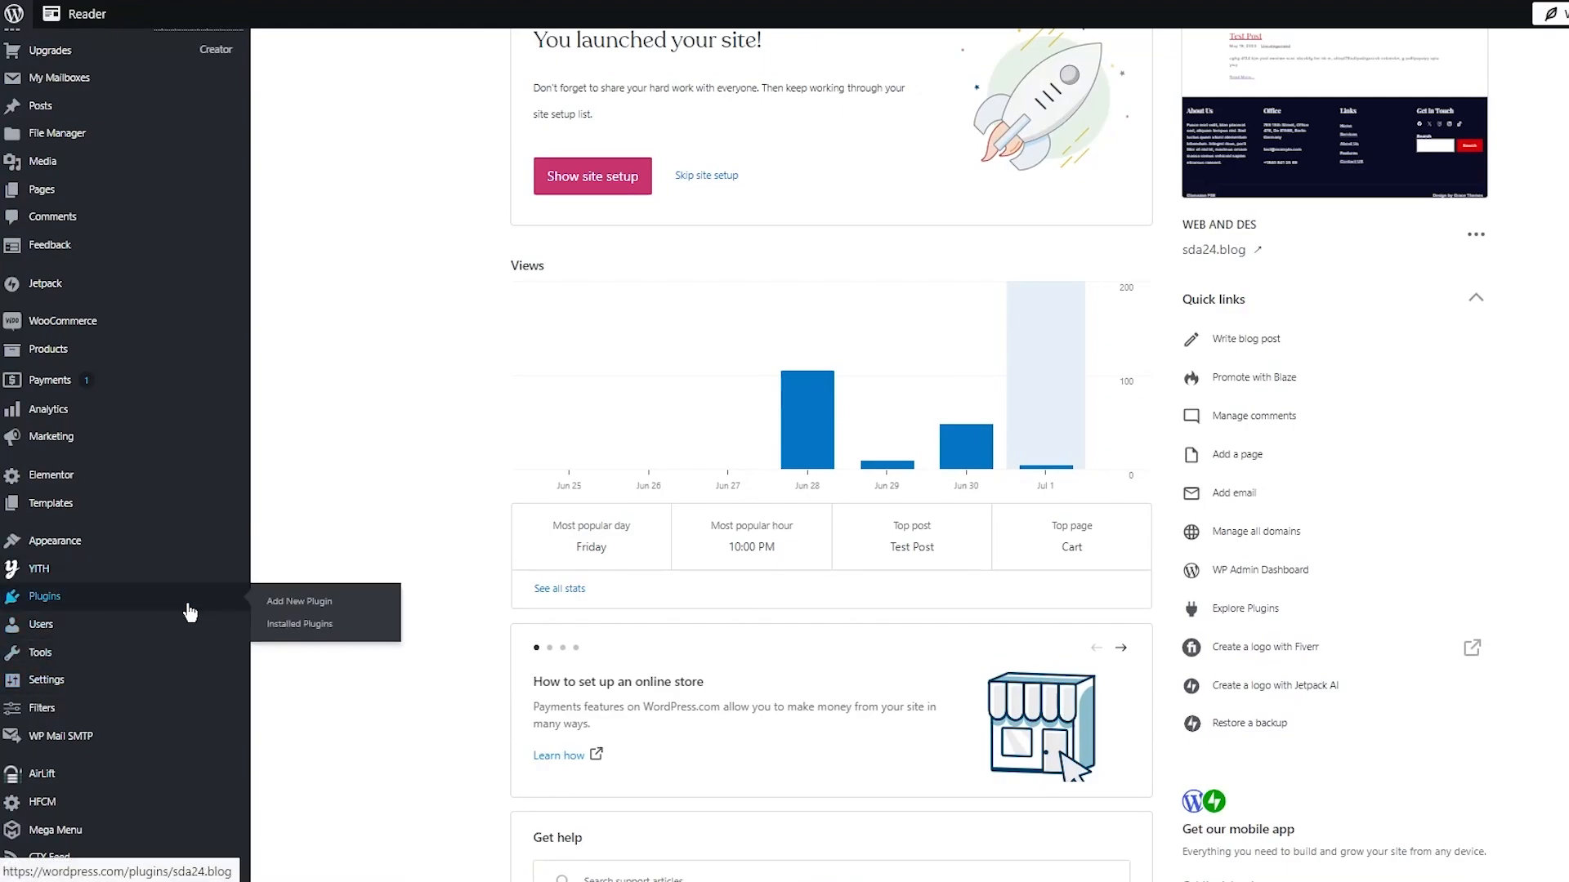
pyautogui.scroll(3, 276, 605)
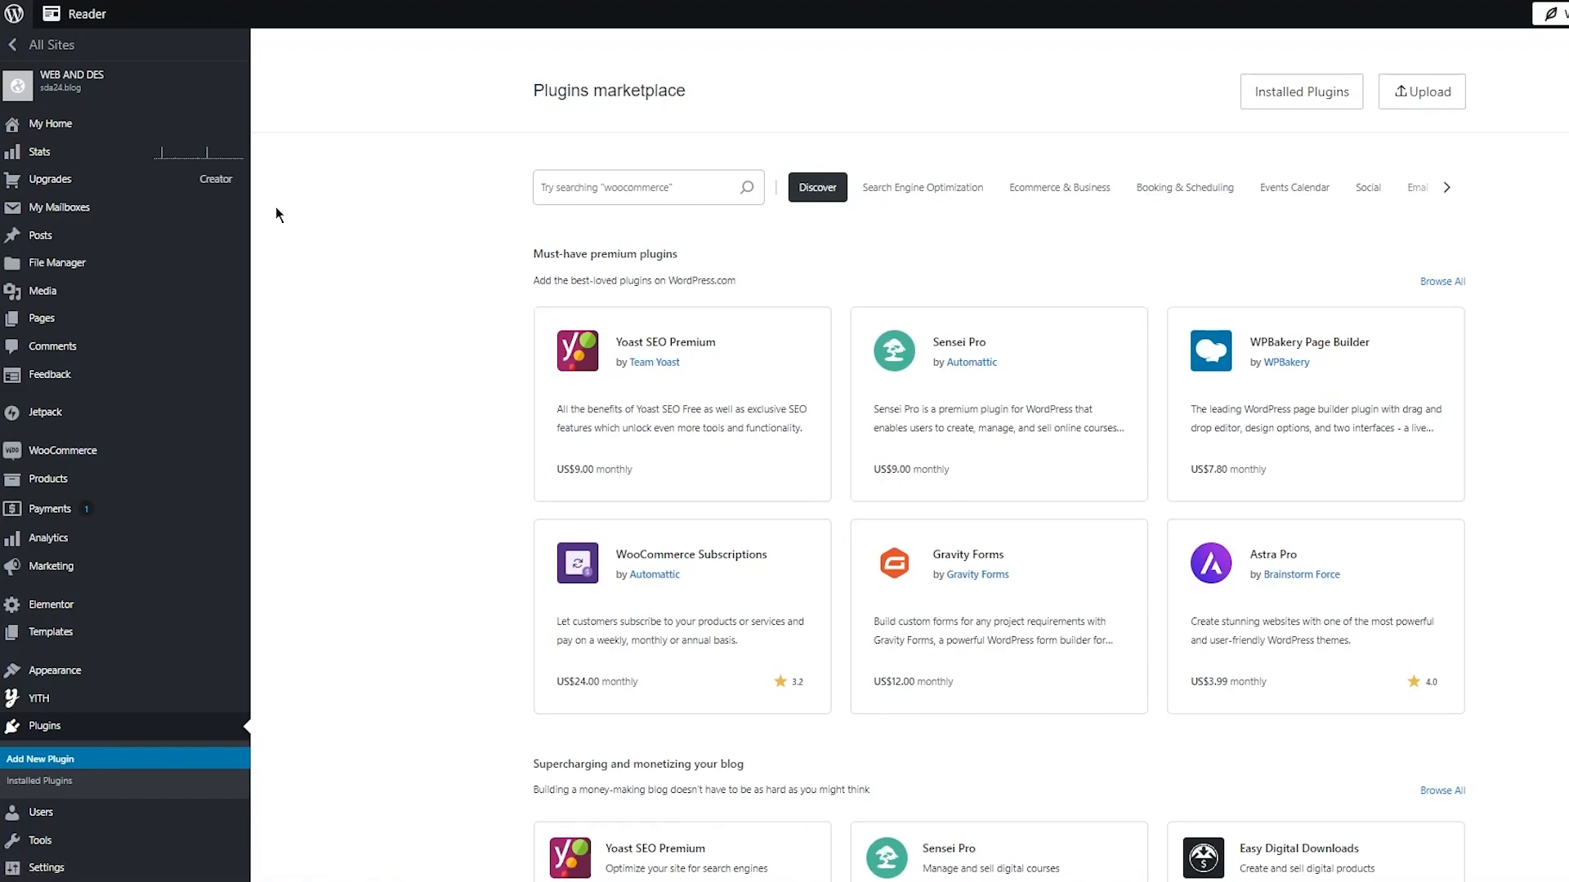
# Step: Open the site's upgrade plans page and compare the available WordPress.com plans
pyautogui.moveTo(215, 178)
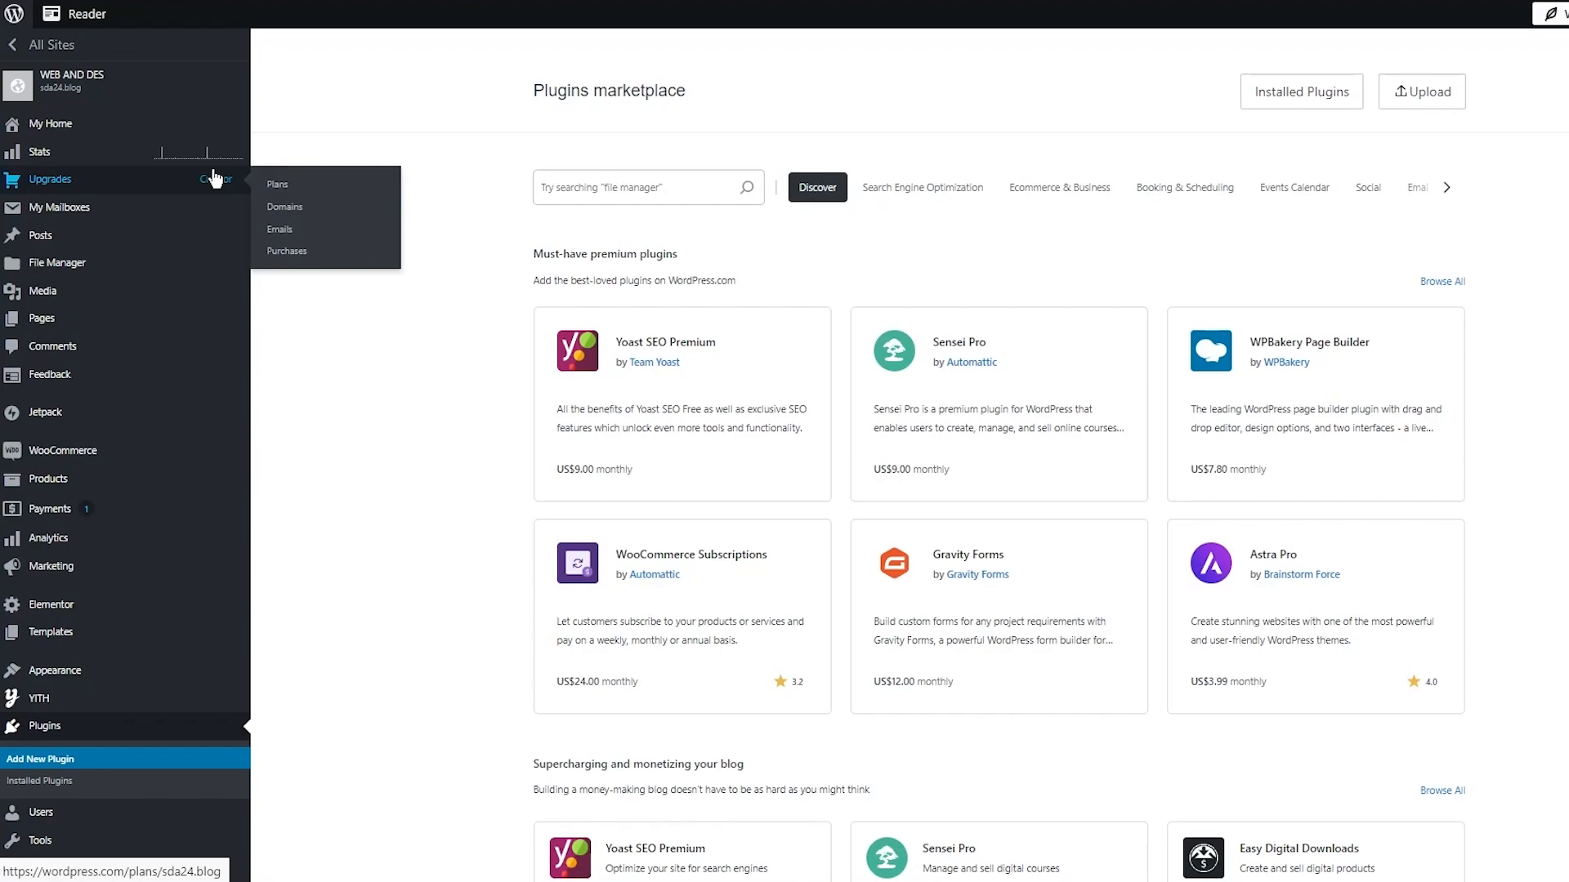
pyautogui.click(129, 189)
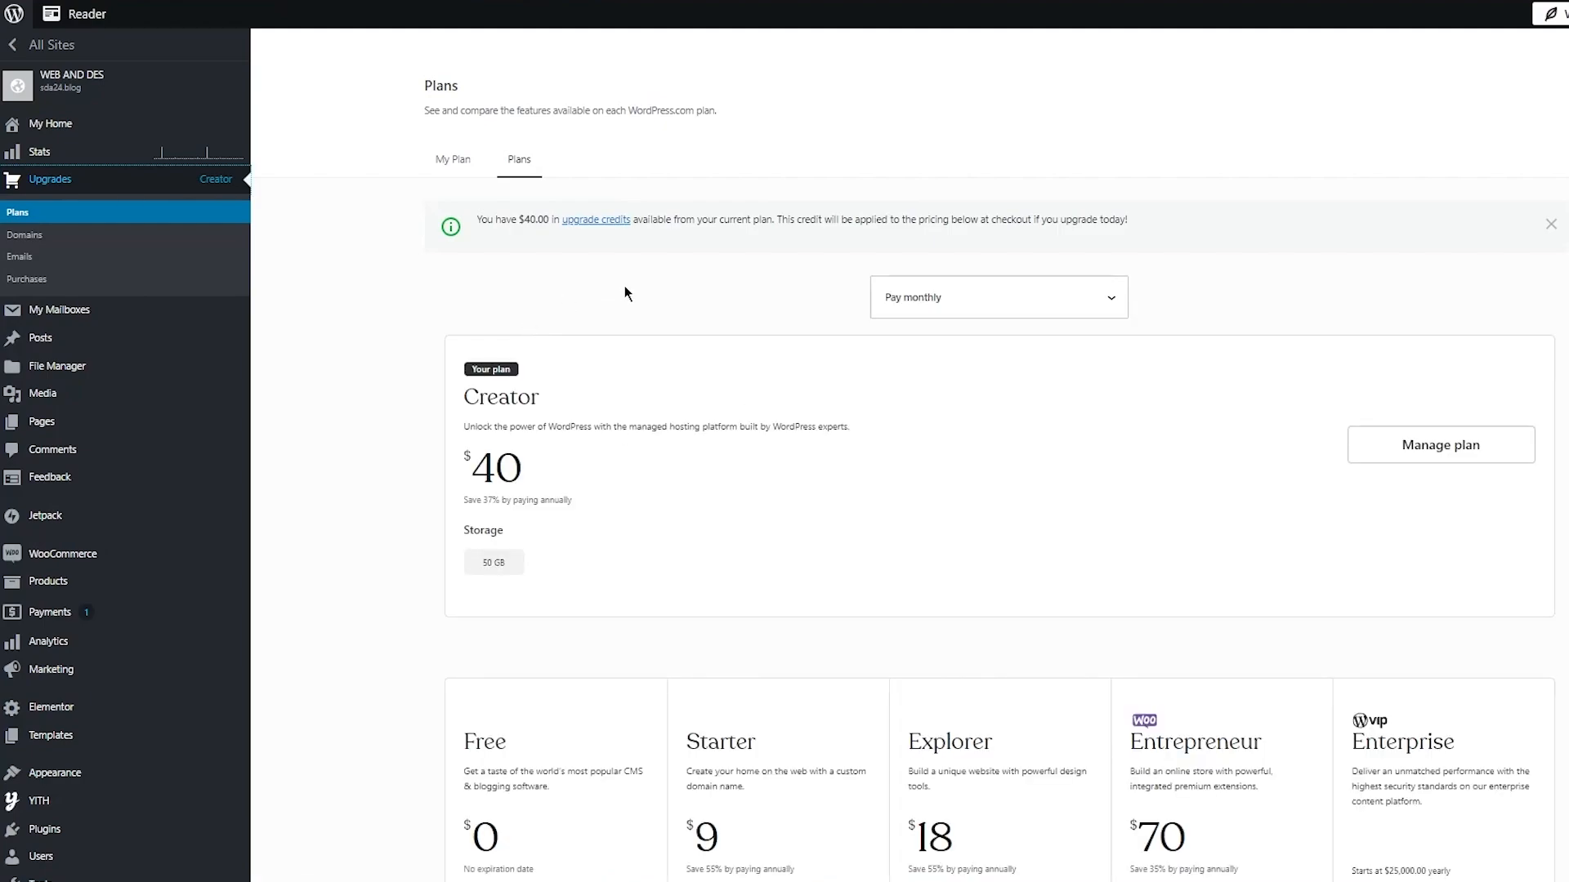
pyautogui.scroll(-3, 638, 364)
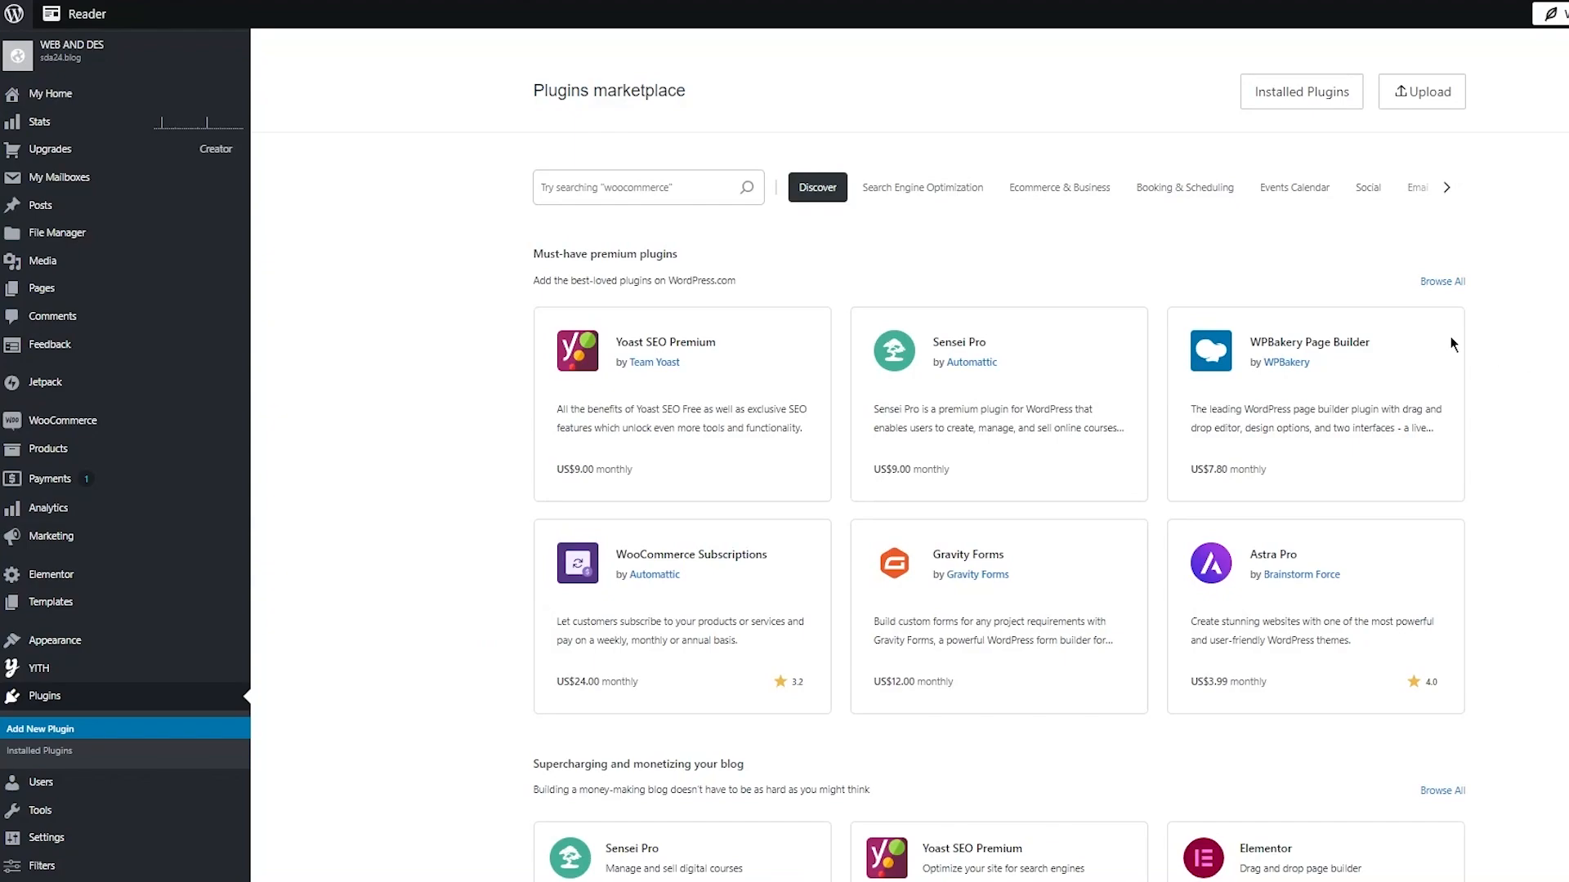
# Step: Search the Plugins marketplace for "elementor"
pyautogui.click(610, 190)
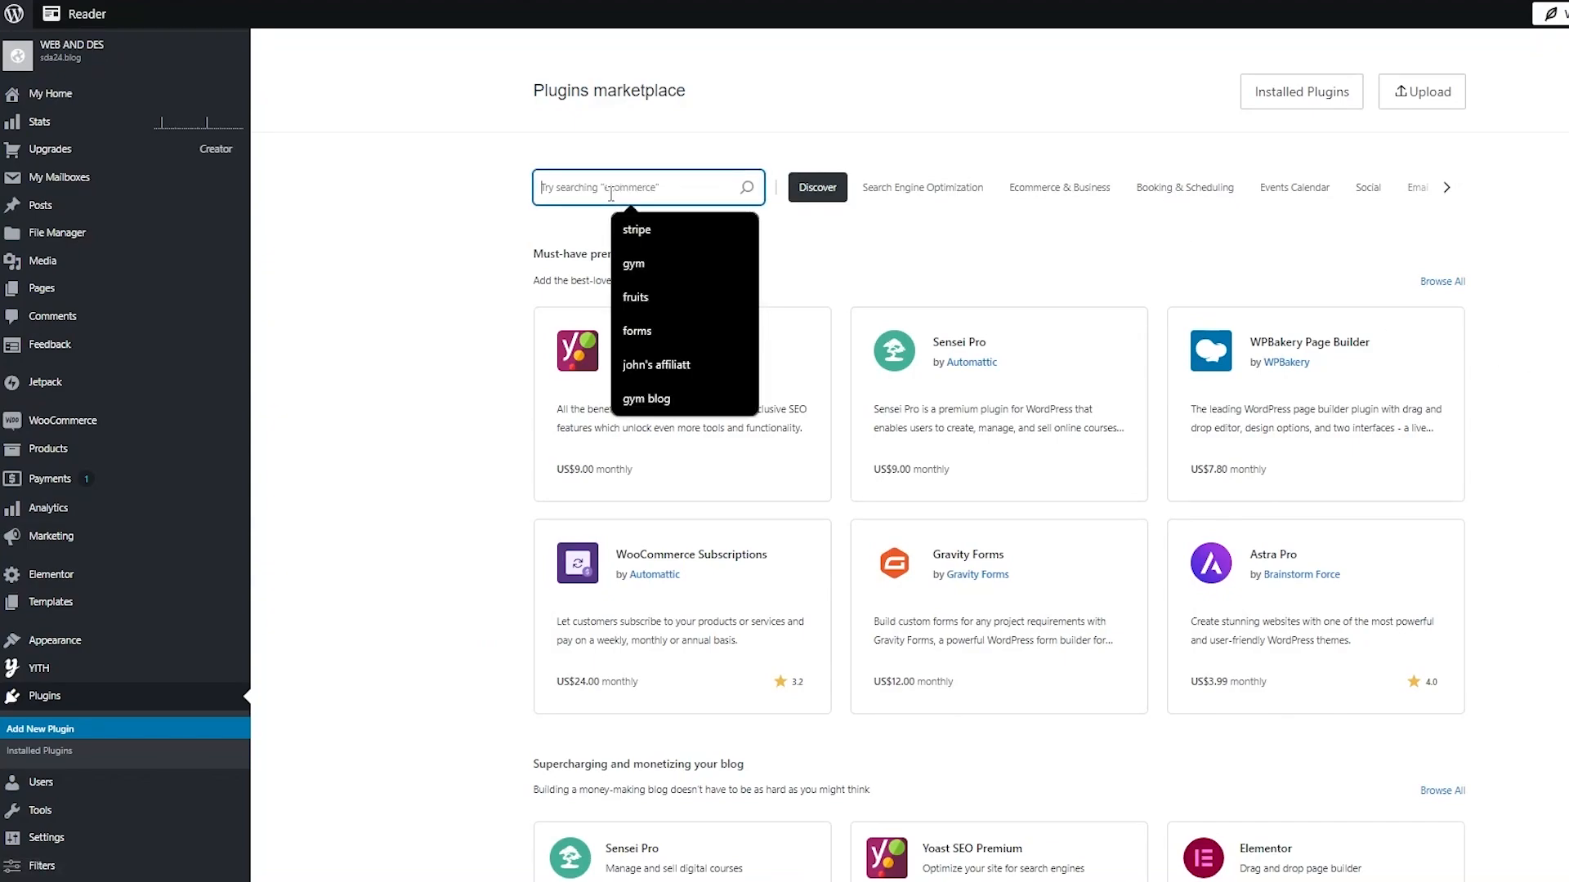
pyautogui.write('elementor')
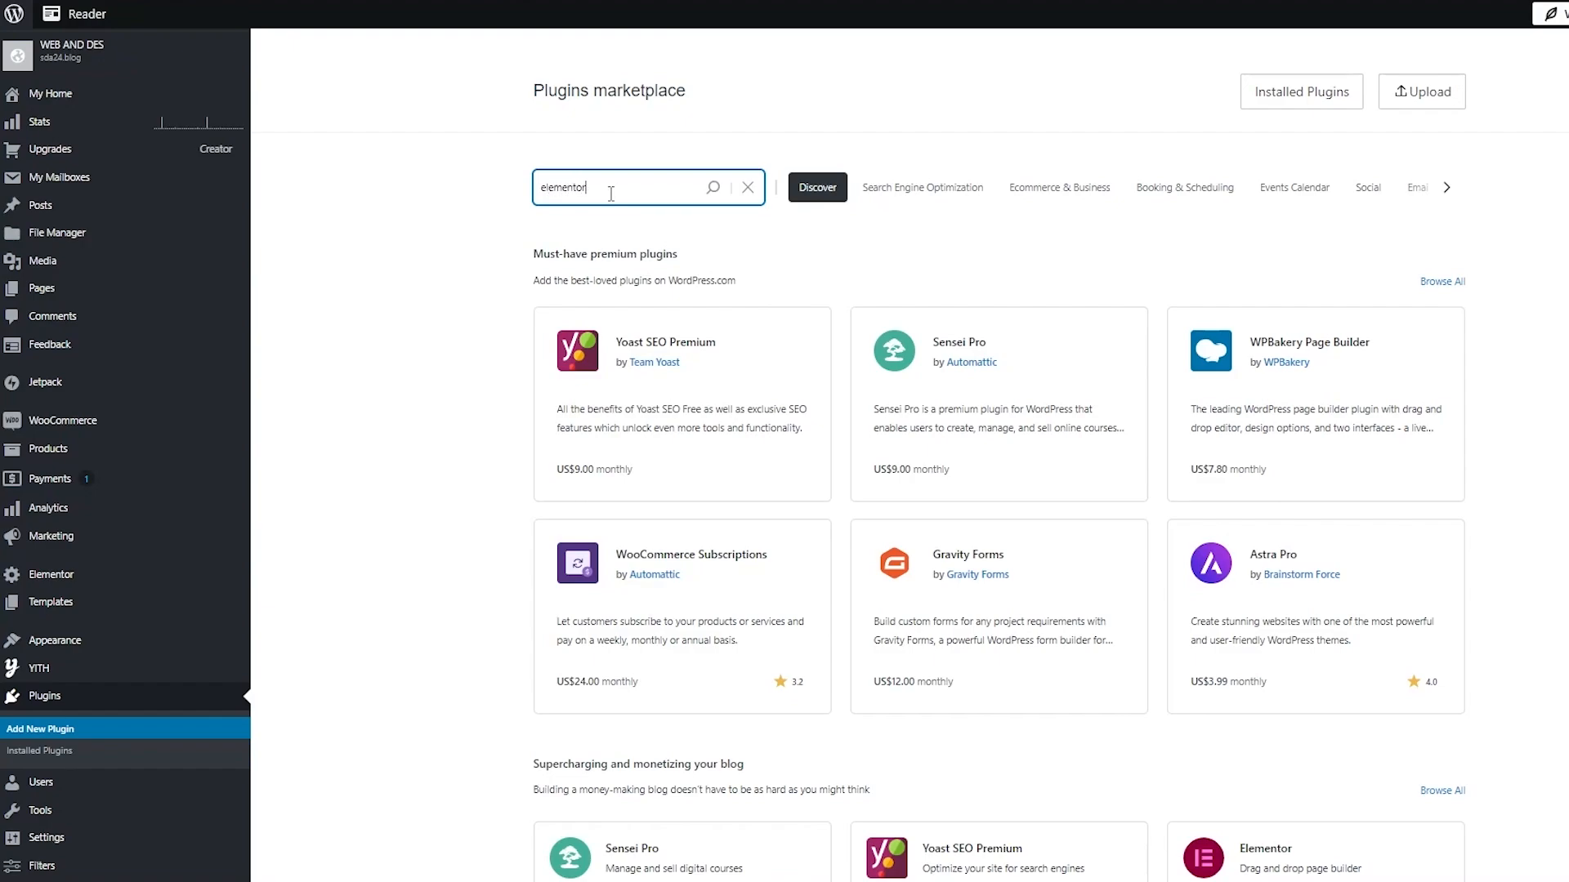
pyautogui.press('Return')
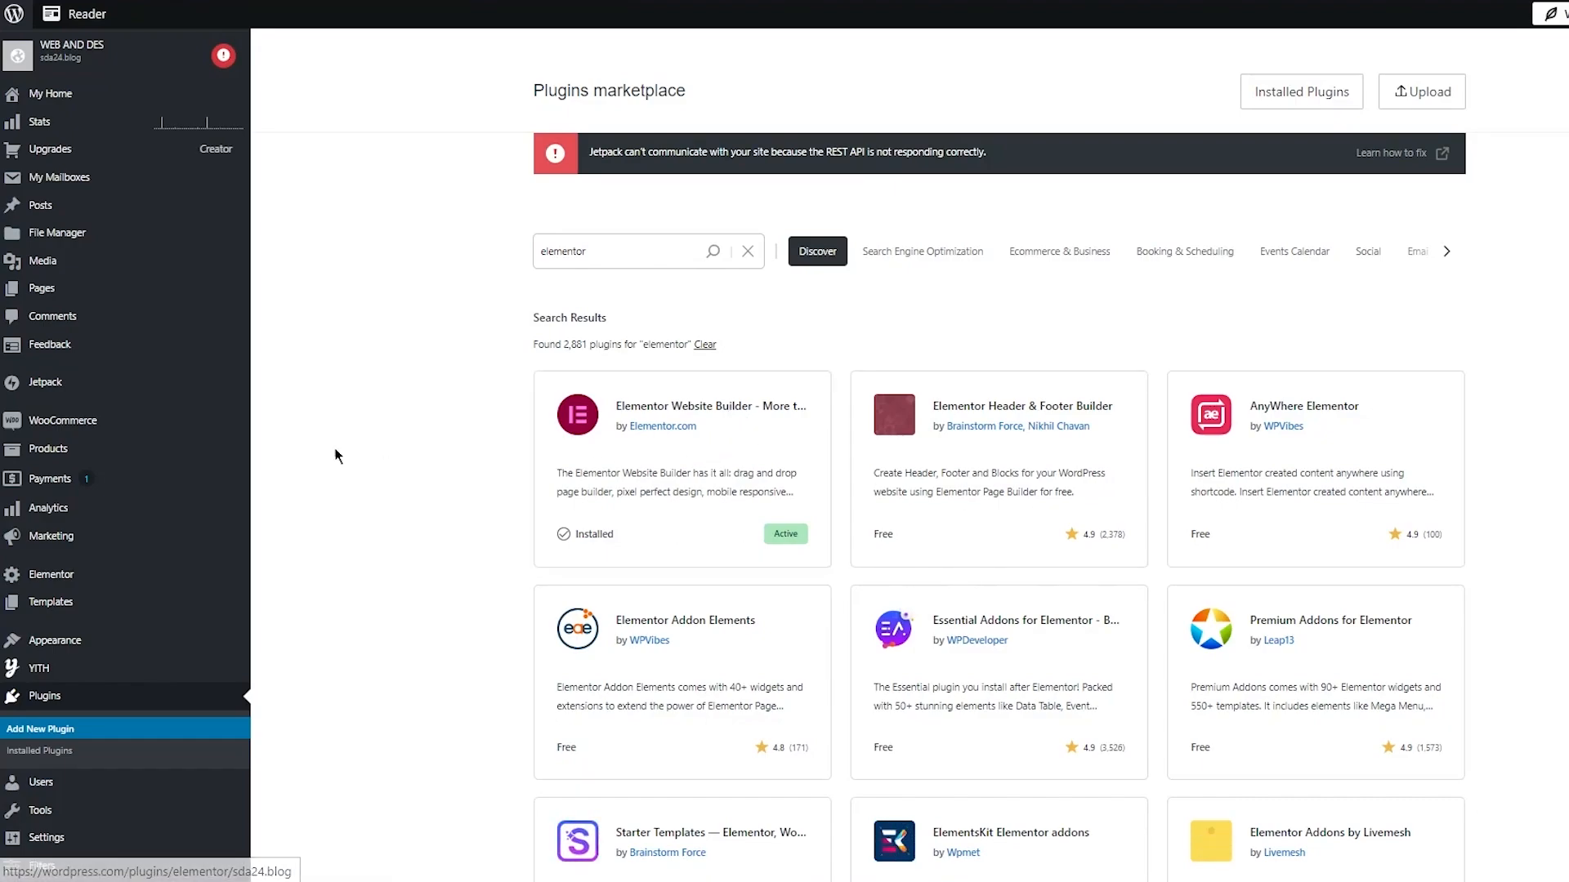
# Step: Look through Elementor's template sections, opening the template Categories page and the Theme Builder
pyautogui.scroll(-5, 378, 580)
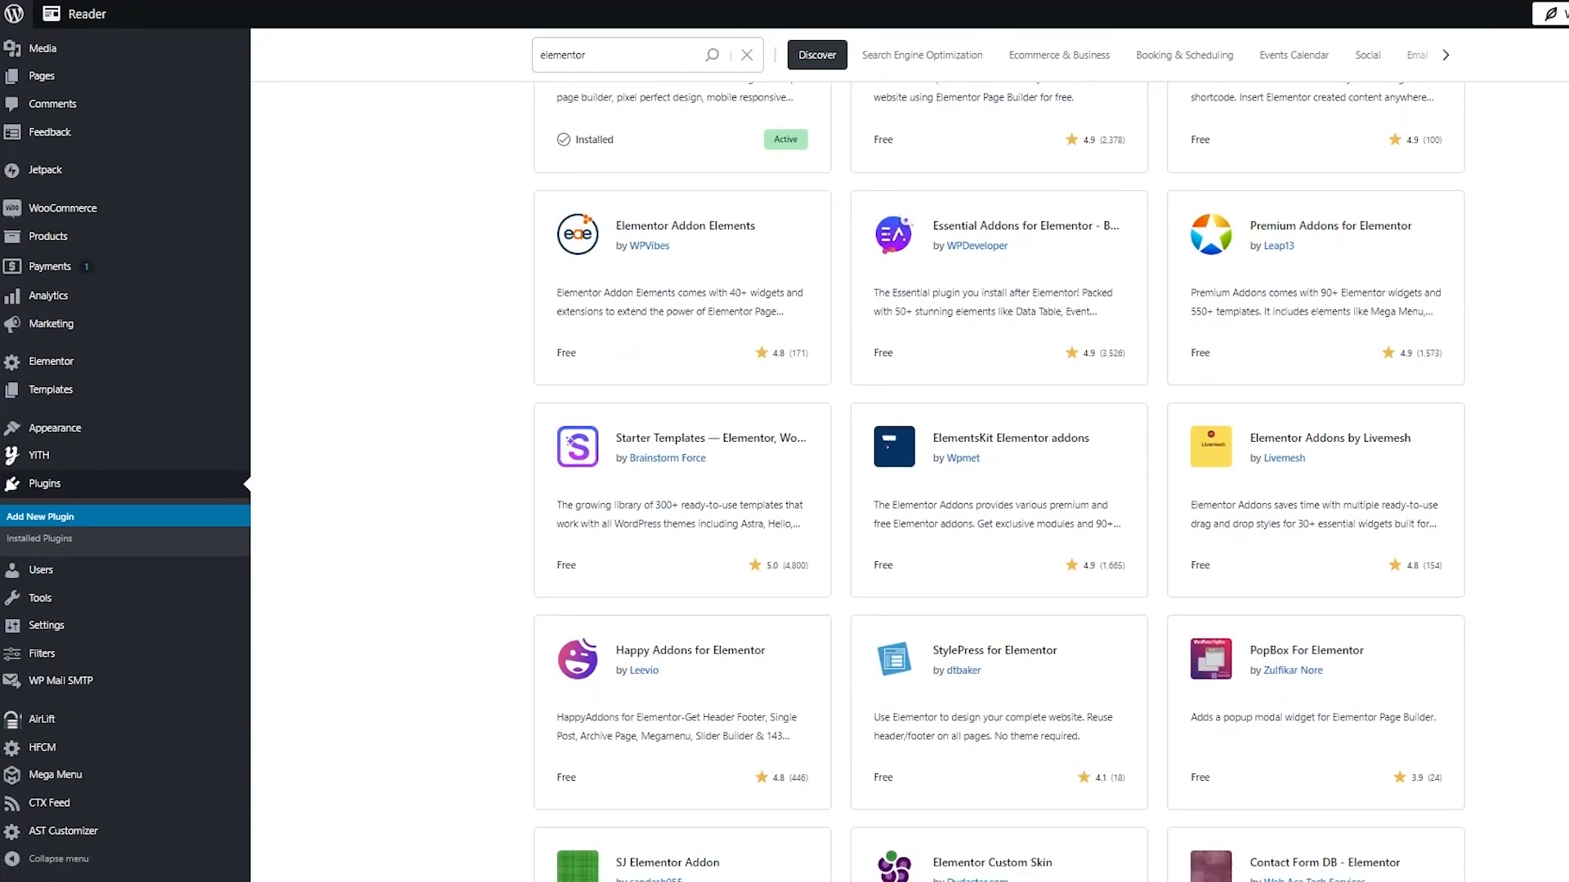
pyautogui.moveTo(183, 381)
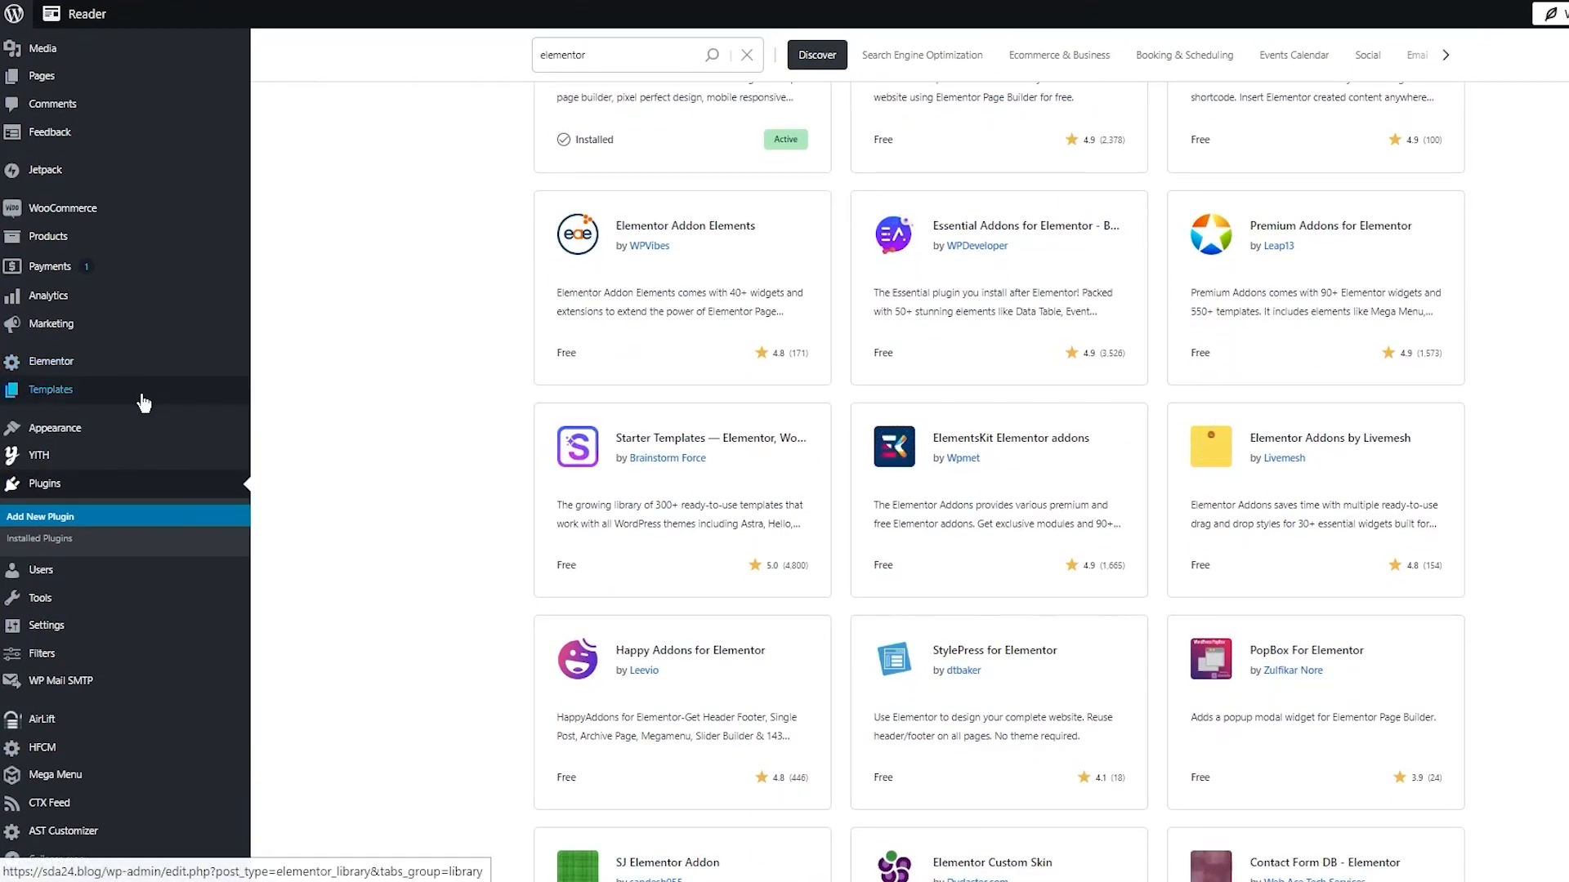
pyautogui.moveTo(43, 397)
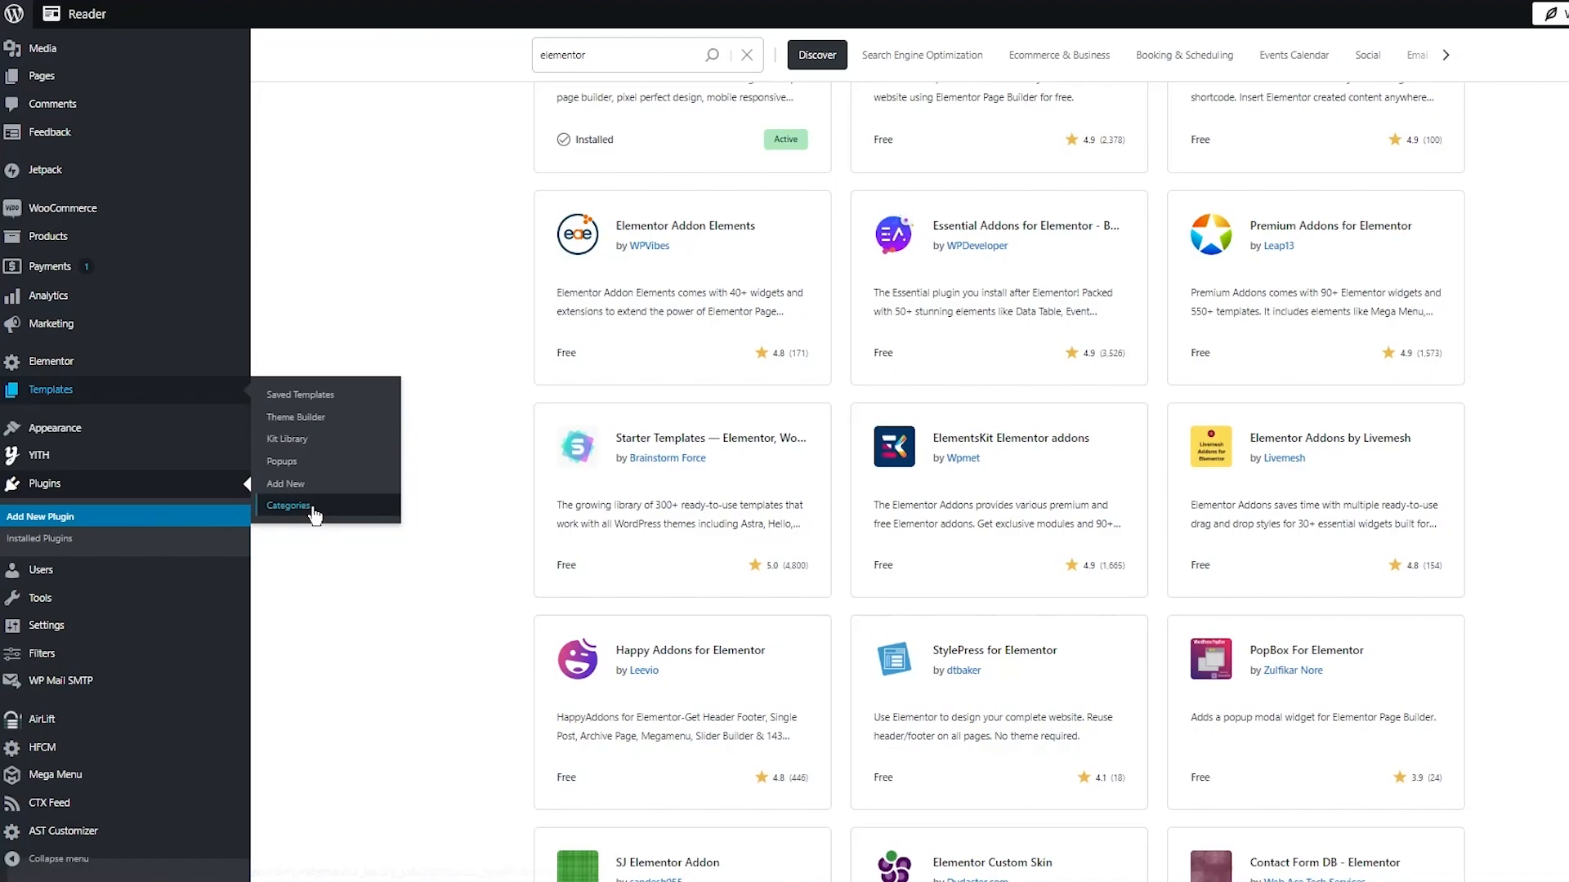
pyautogui.scroll(3, 305, 510)
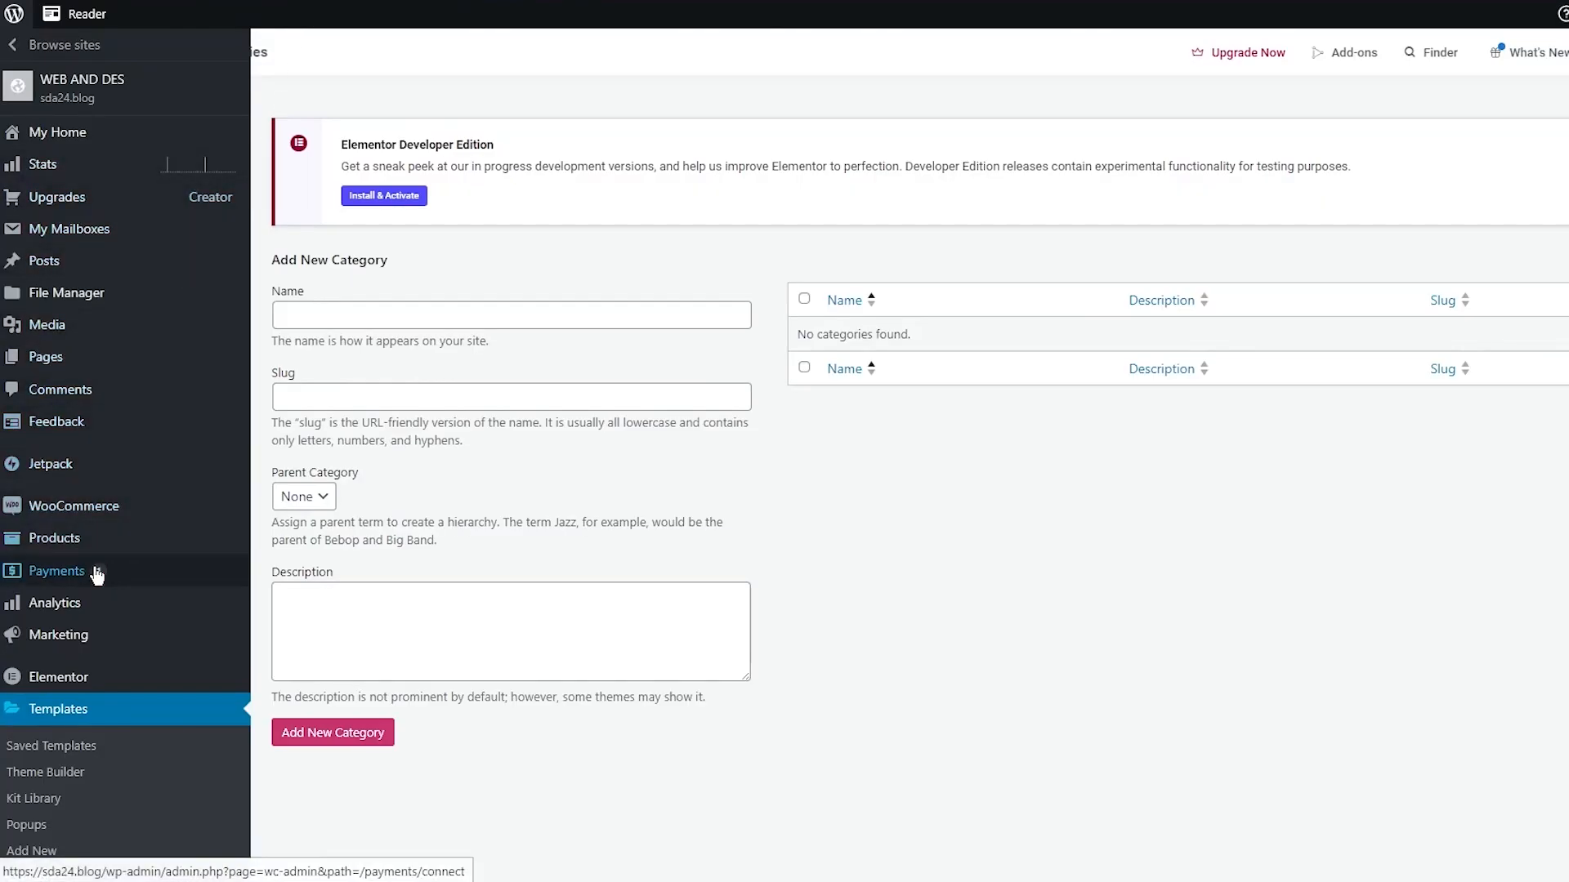
pyautogui.click(81, 773)
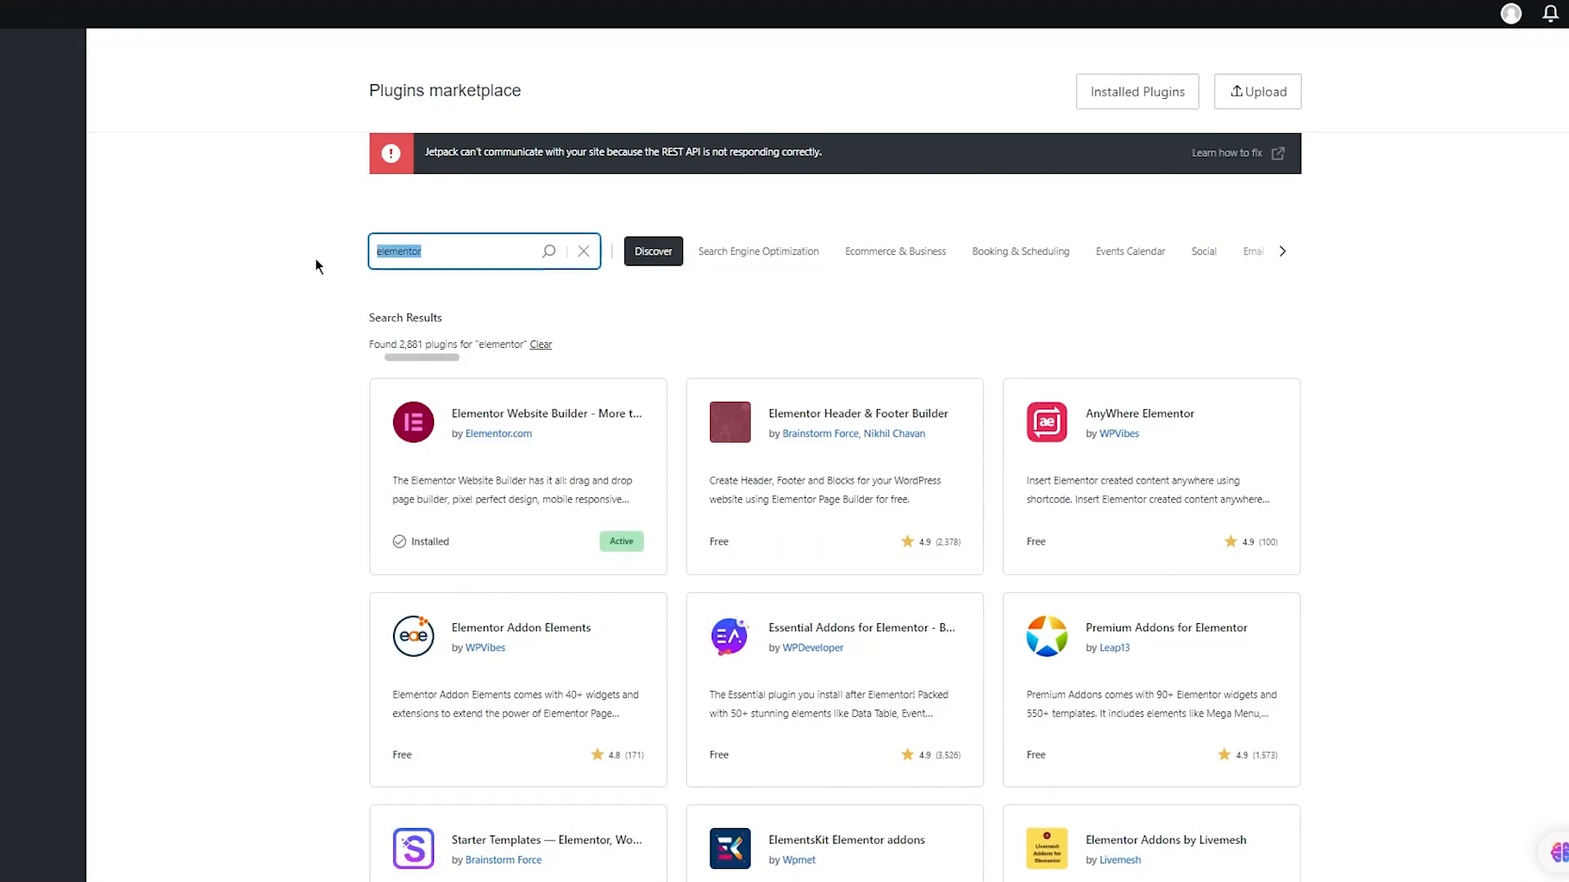
# Step: Search the Plugins marketplace for "acf" and install and activate the Advanced Custom Fields (ACF) plugin
pyautogui.press('BackSpace')
pyautogui.write('ad')
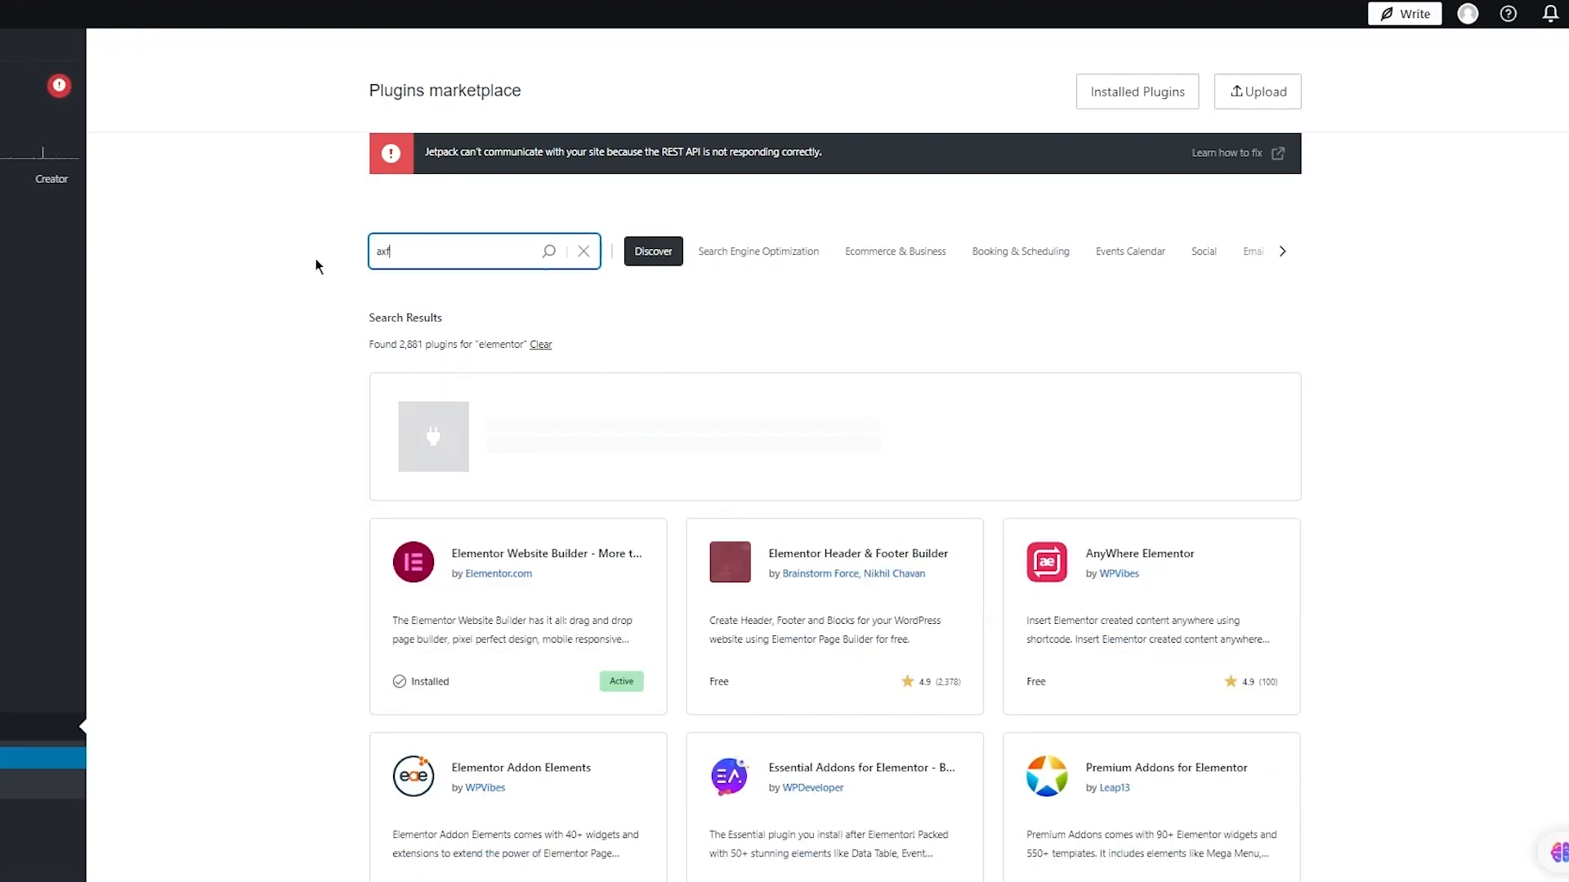
pyautogui.press('BackSpace')
pyautogui.write('cf')
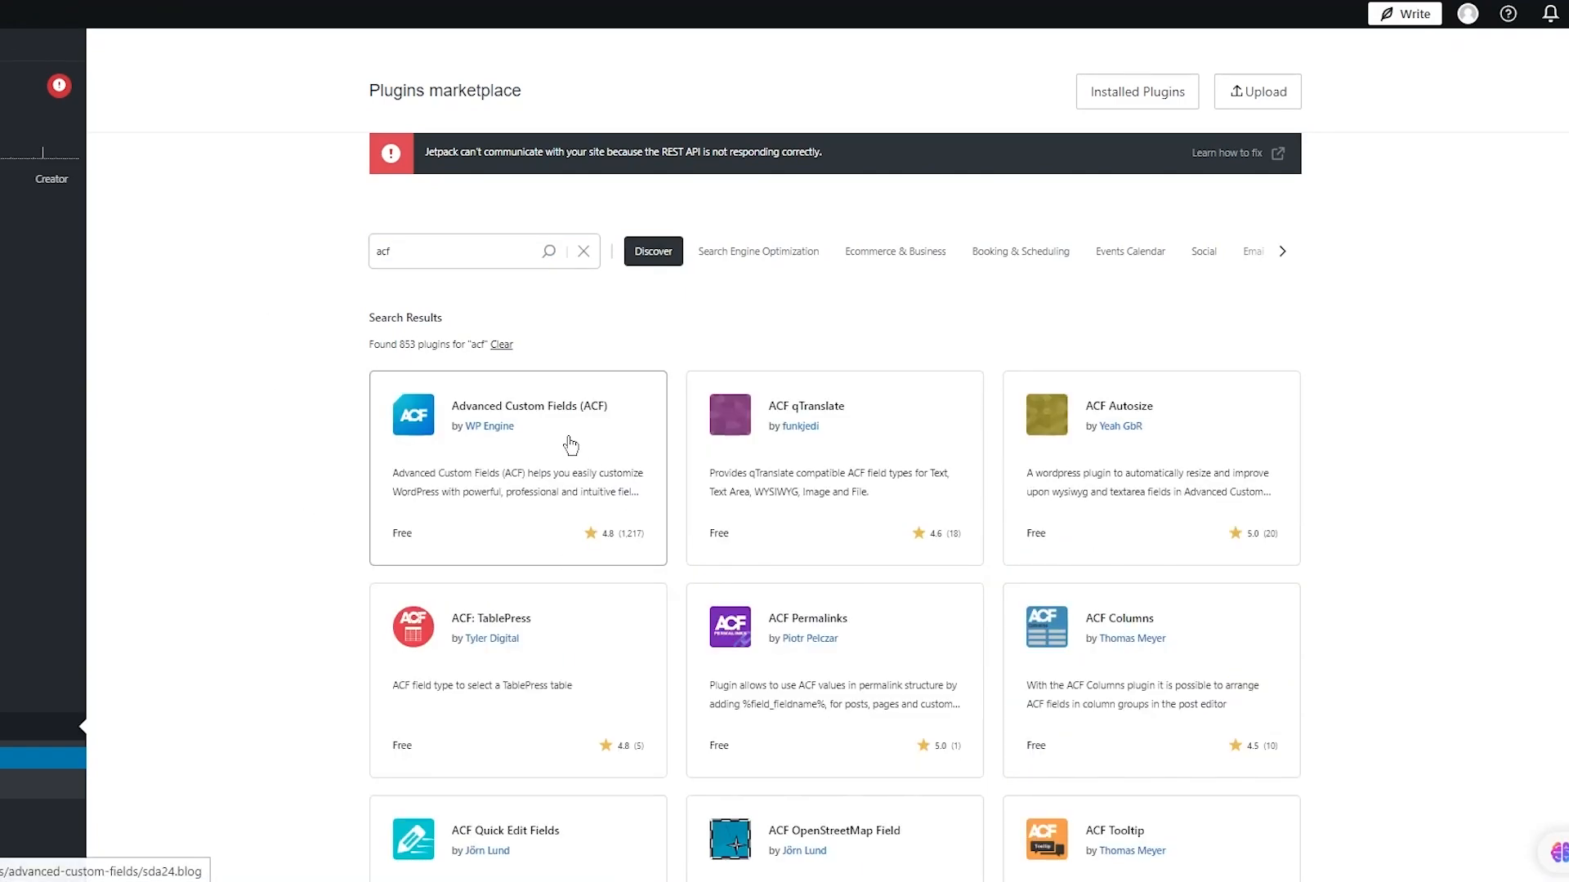
pyautogui.click(620, 444)
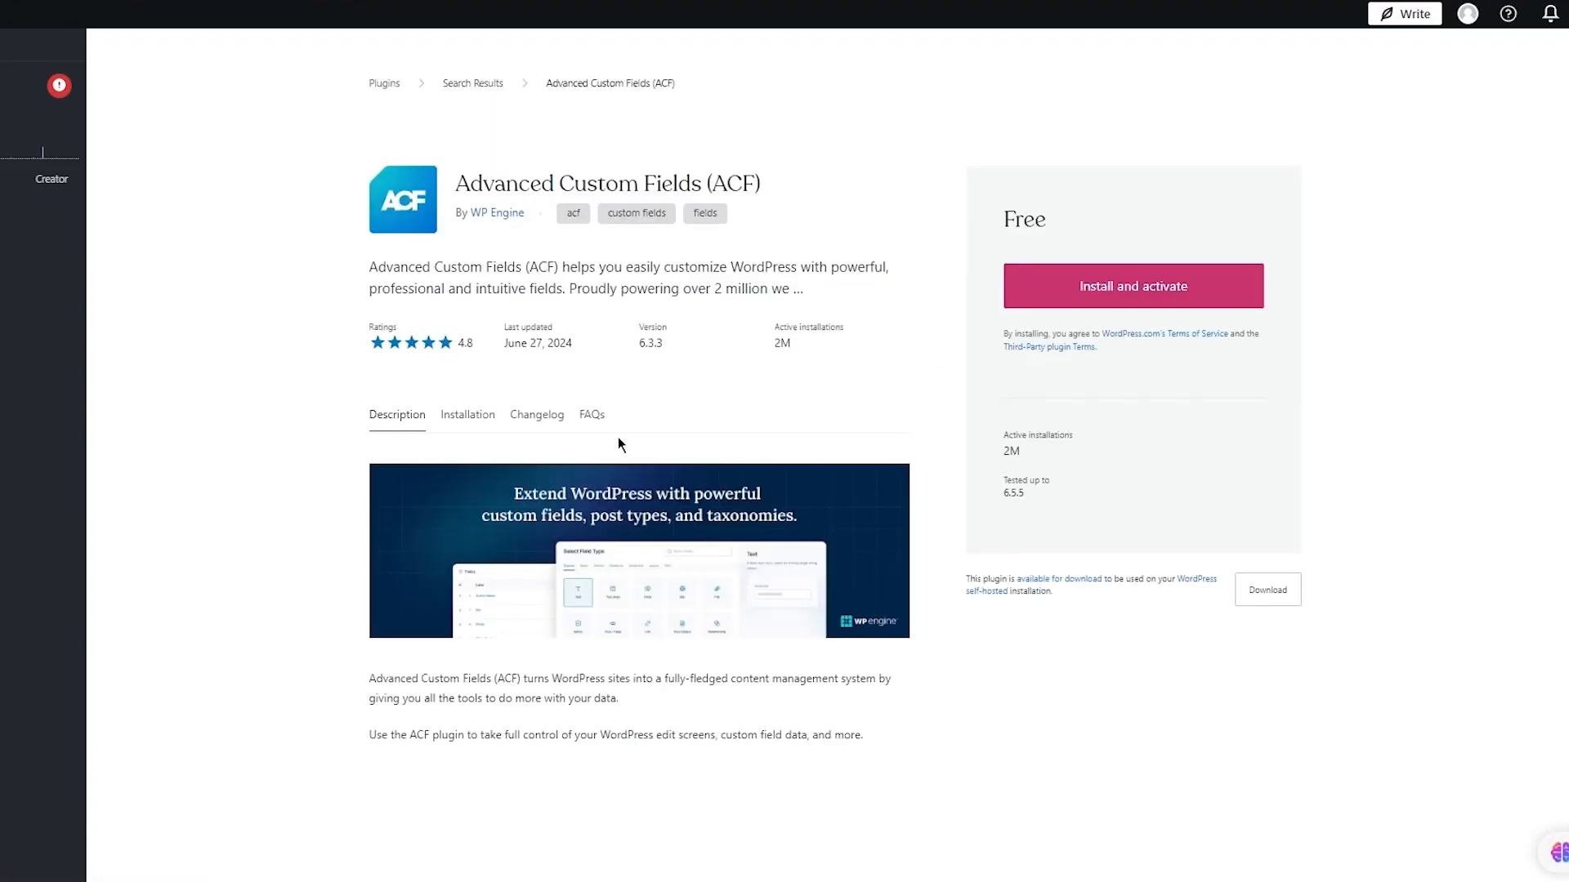
pyautogui.click(1095, 292)
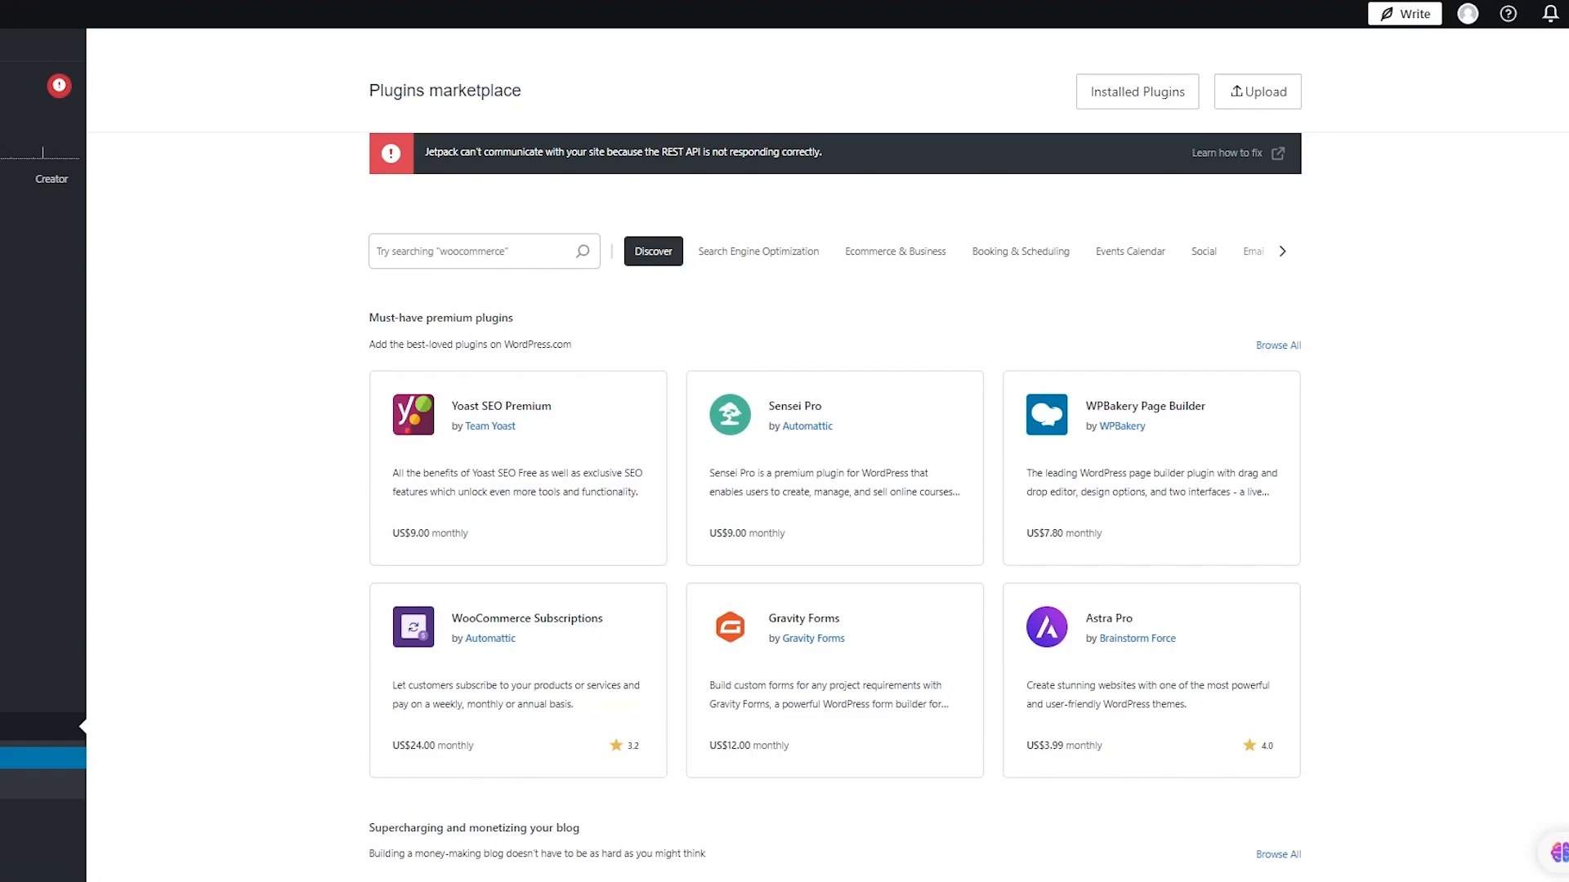
# Step: Open ACF's Post Types section and start adding a new post type
pyautogui.scroll(-7, 140, 556)
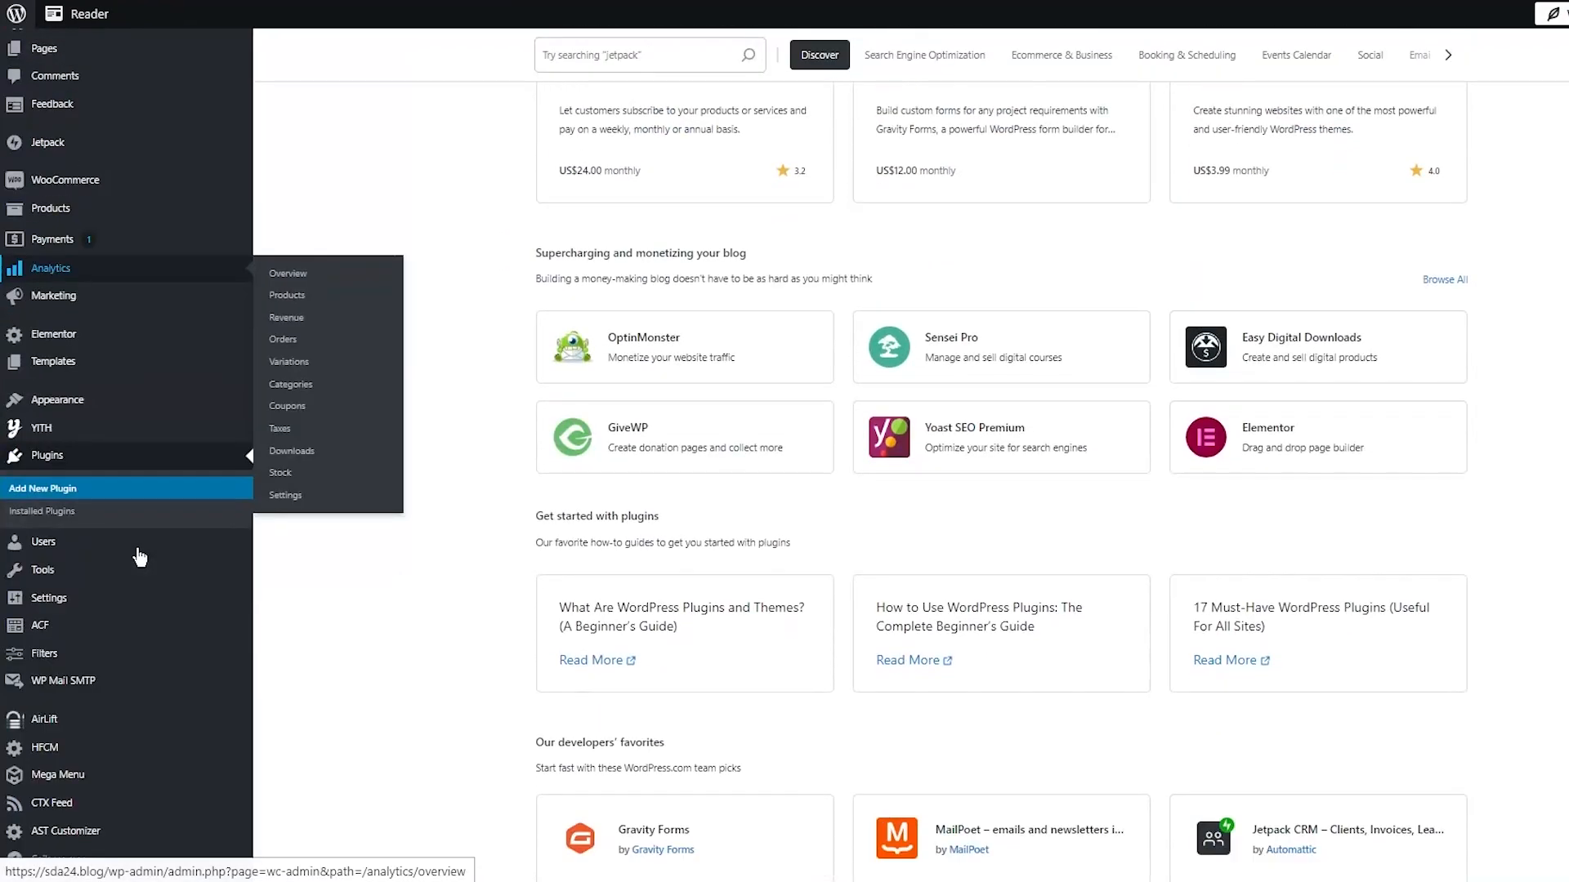
pyautogui.scroll(-4, 139, 556)
pyautogui.scroll(-5, 117, 830)
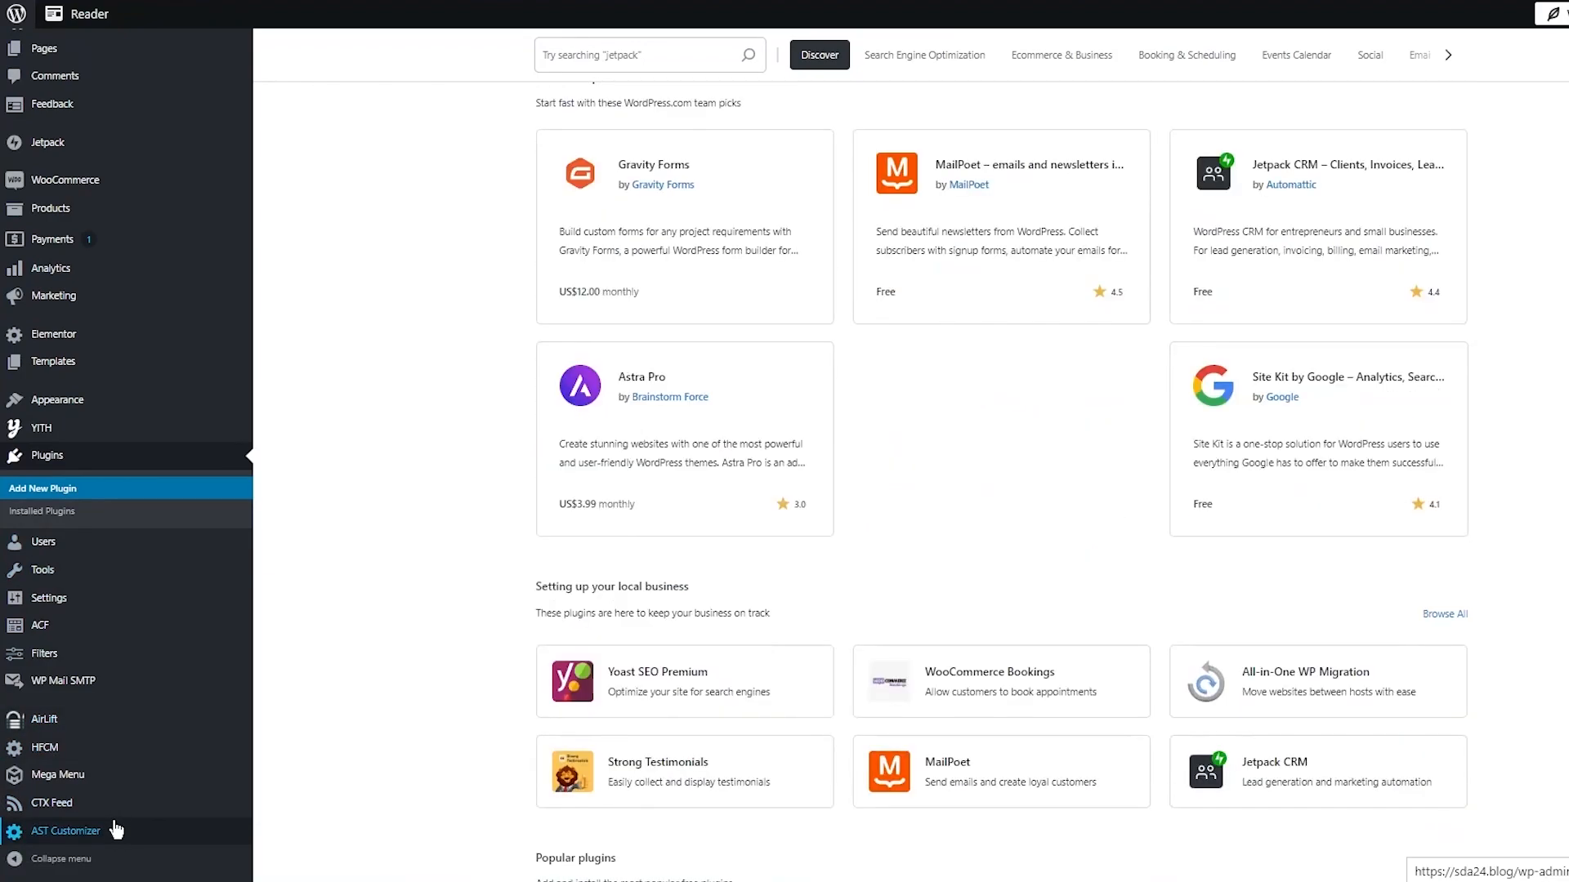
pyautogui.moveTo(82, 632)
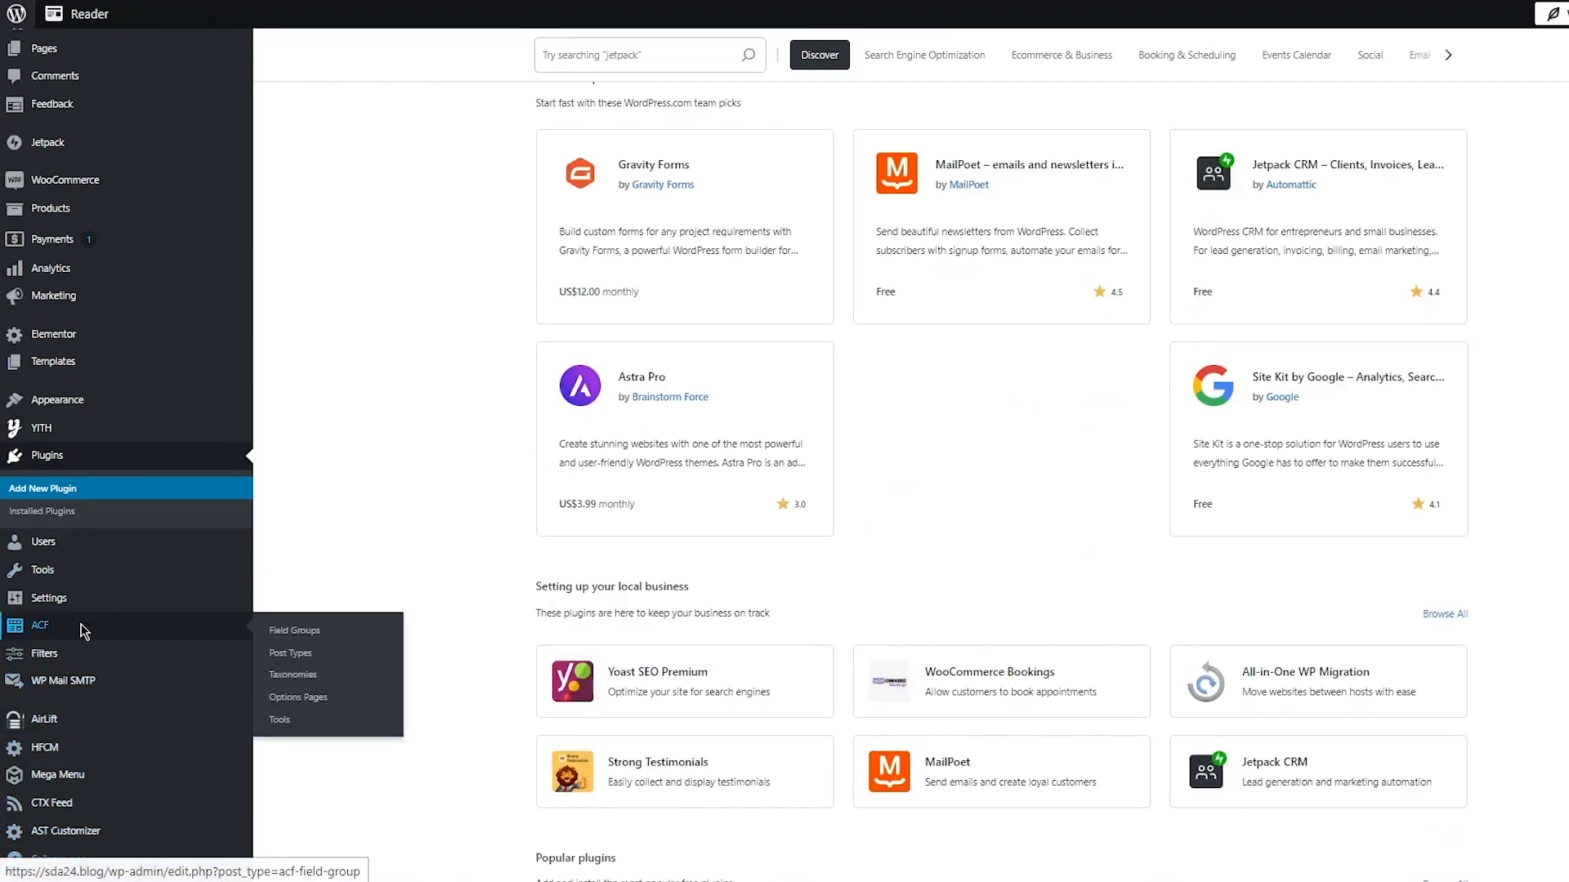
pyautogui.scroll(10, 83, 632)
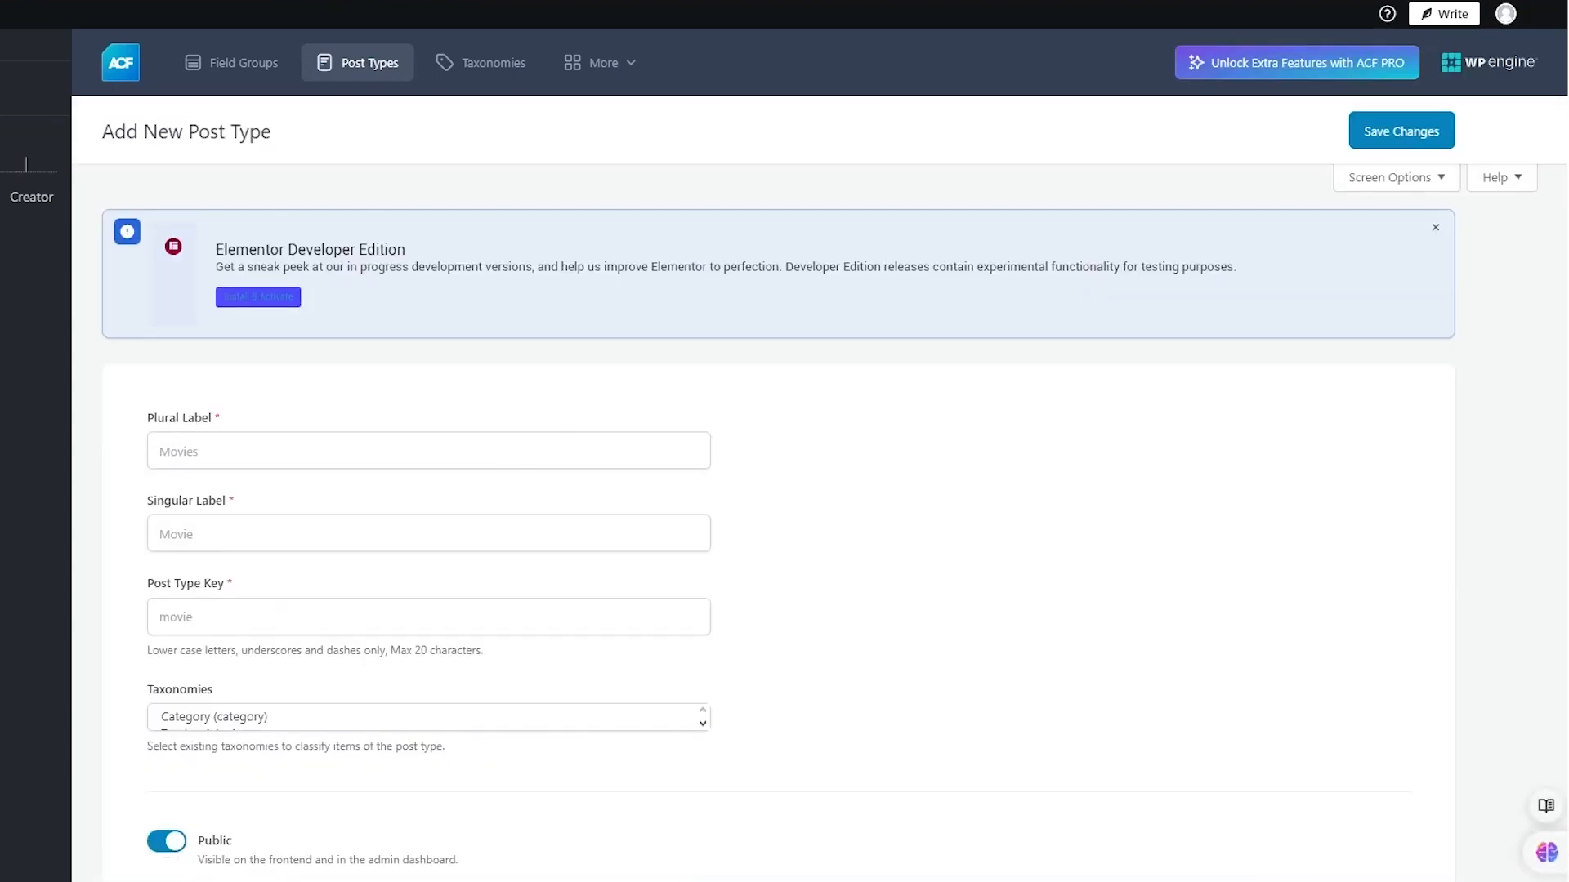
# Step: Set the new post type's plural label to "Cars", singular label to "Car" and key to "car", leaving taxonomies empty
pyautogui.click(377, 455)
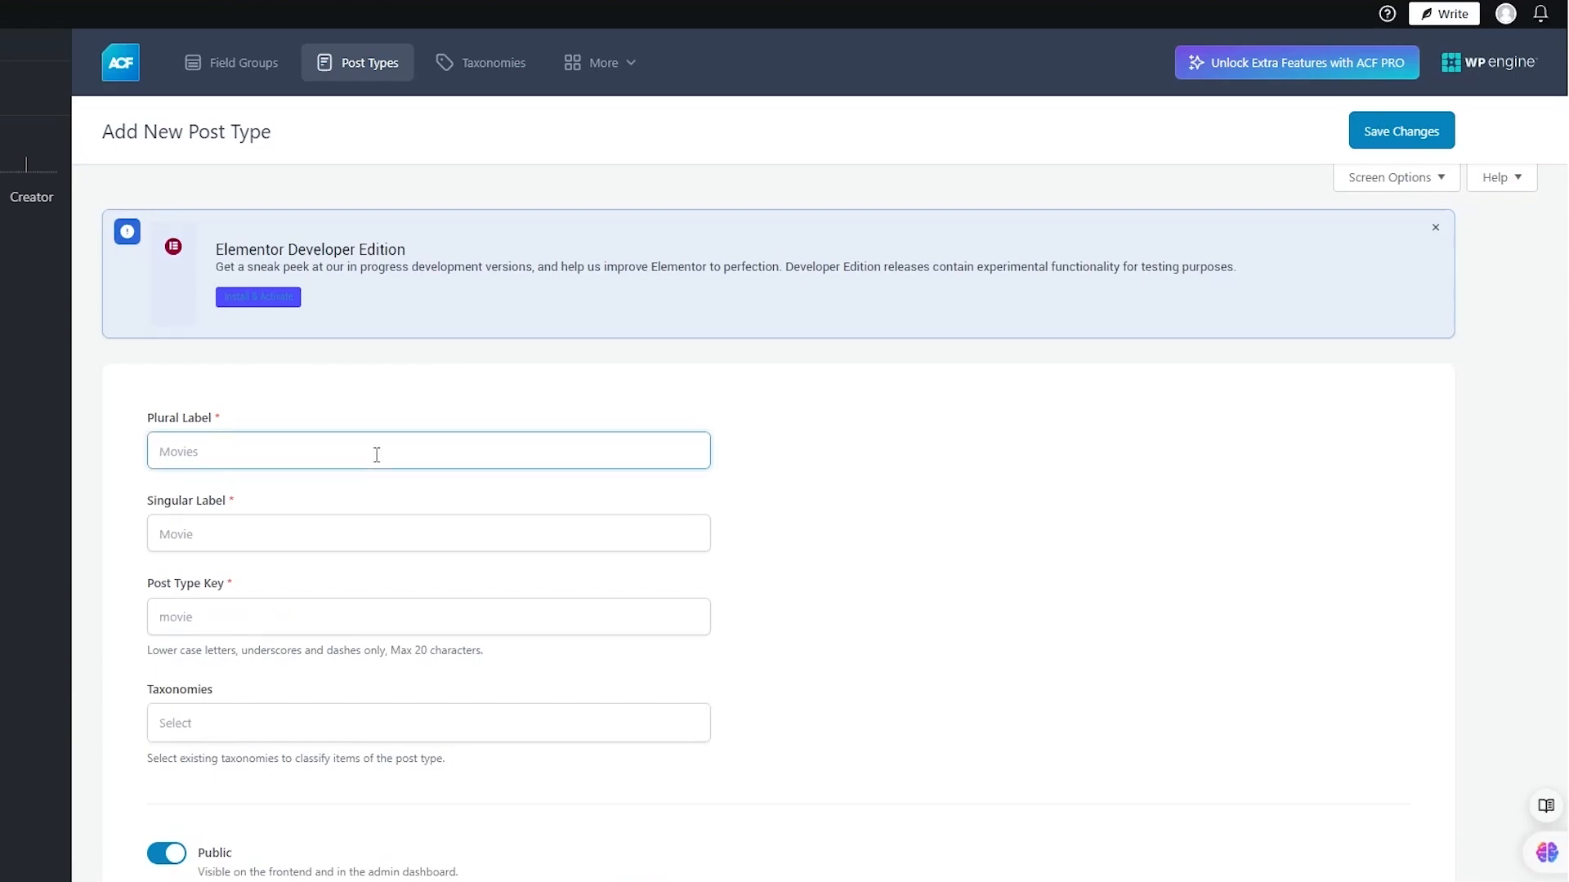
pyautogui.write('Cars')
pyautogui.scroll(-1, 415, 485)
pyautogui.click(208, 442)
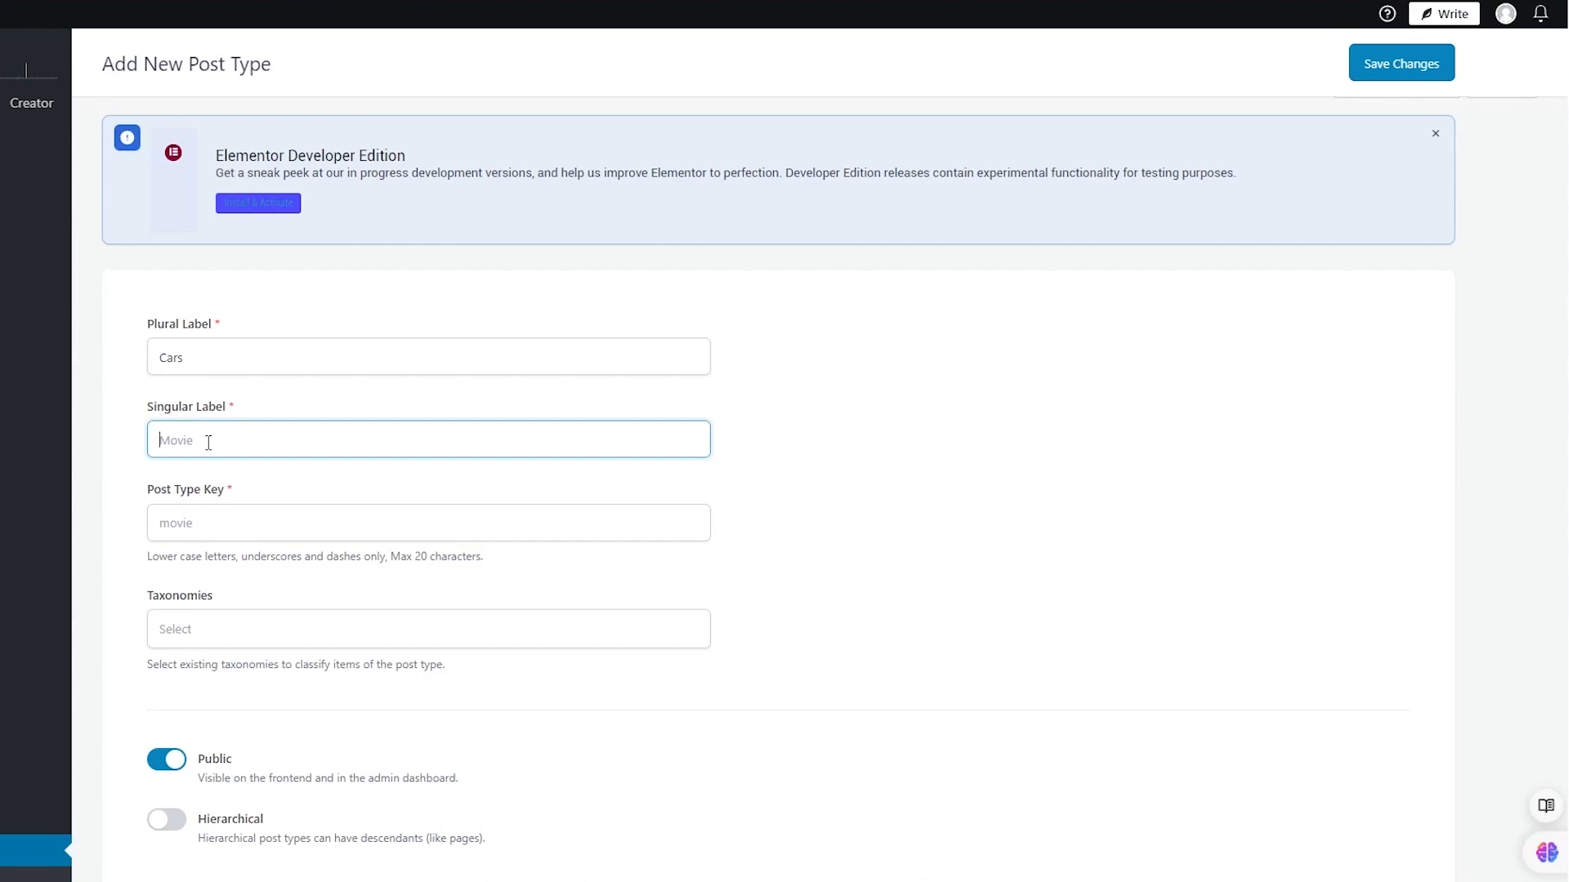
pyautogui.write('Car')
pyautogui.click(235, 536)
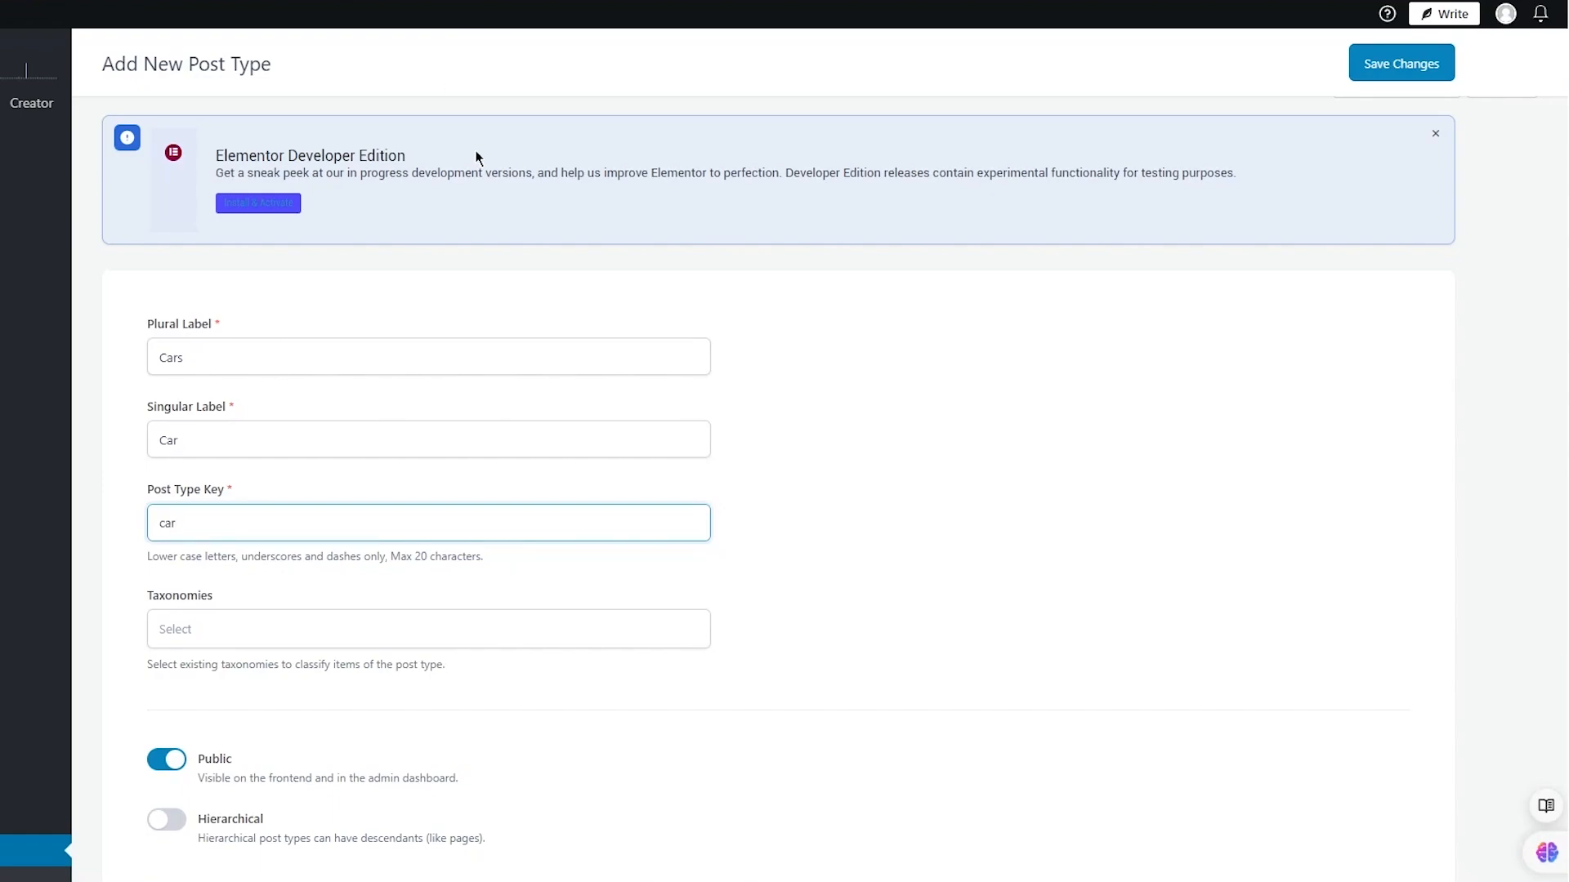
pyautogui.click(226, 621)
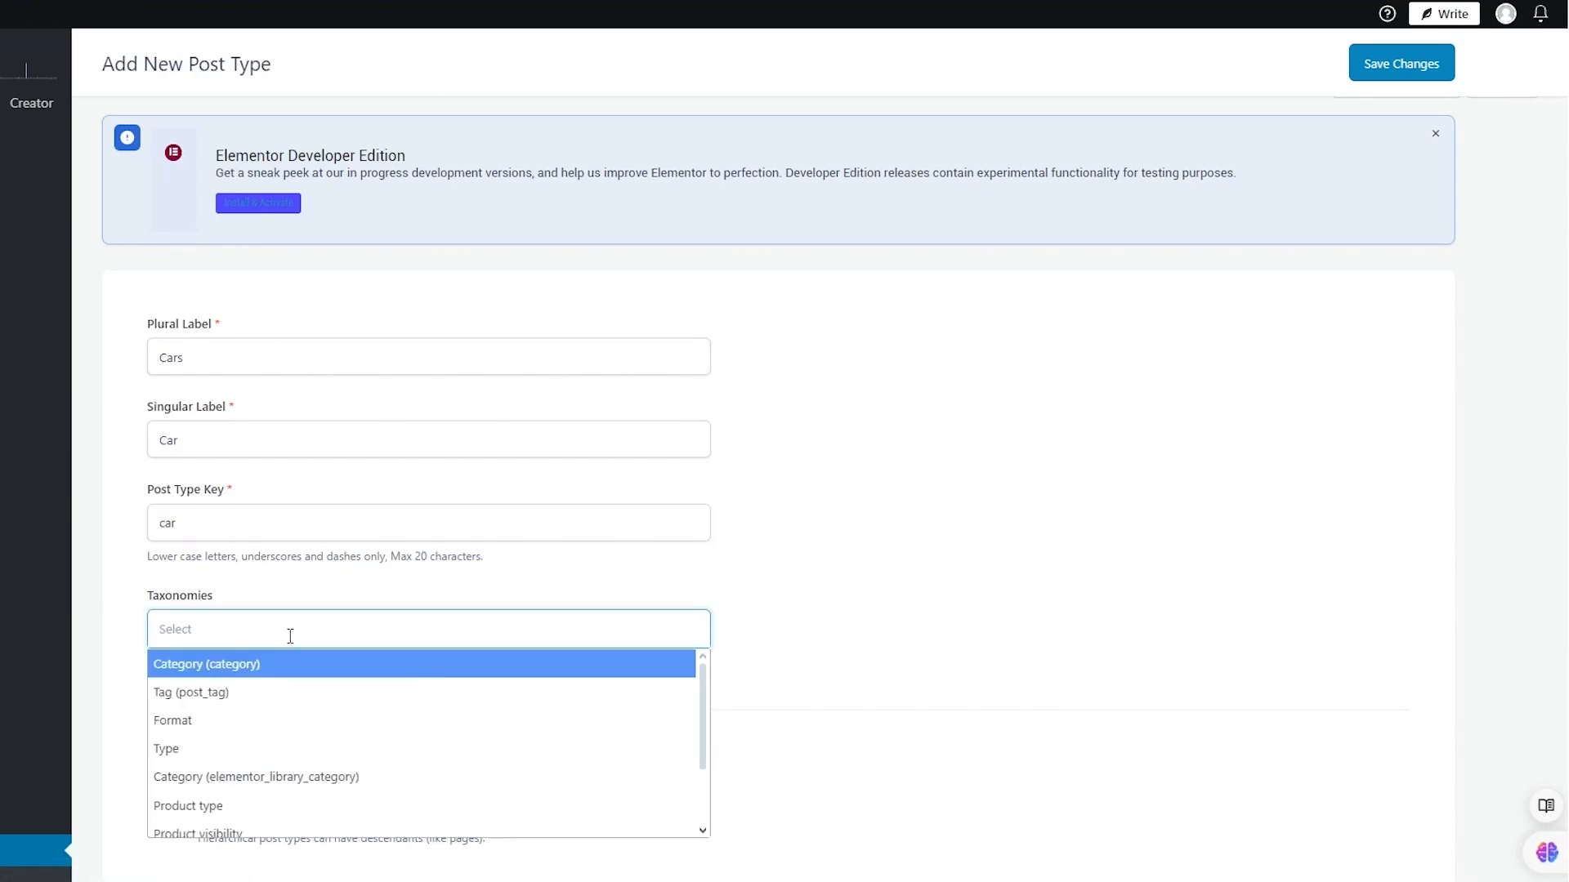
pyautogui.click(915, 577)
# Step: Enable the Hierarchical and Advanced Configuration options for the Cars post type
pyautogui.scroll(-1, 869, 564)
pyautogui.scroll(-4, 870, 554)
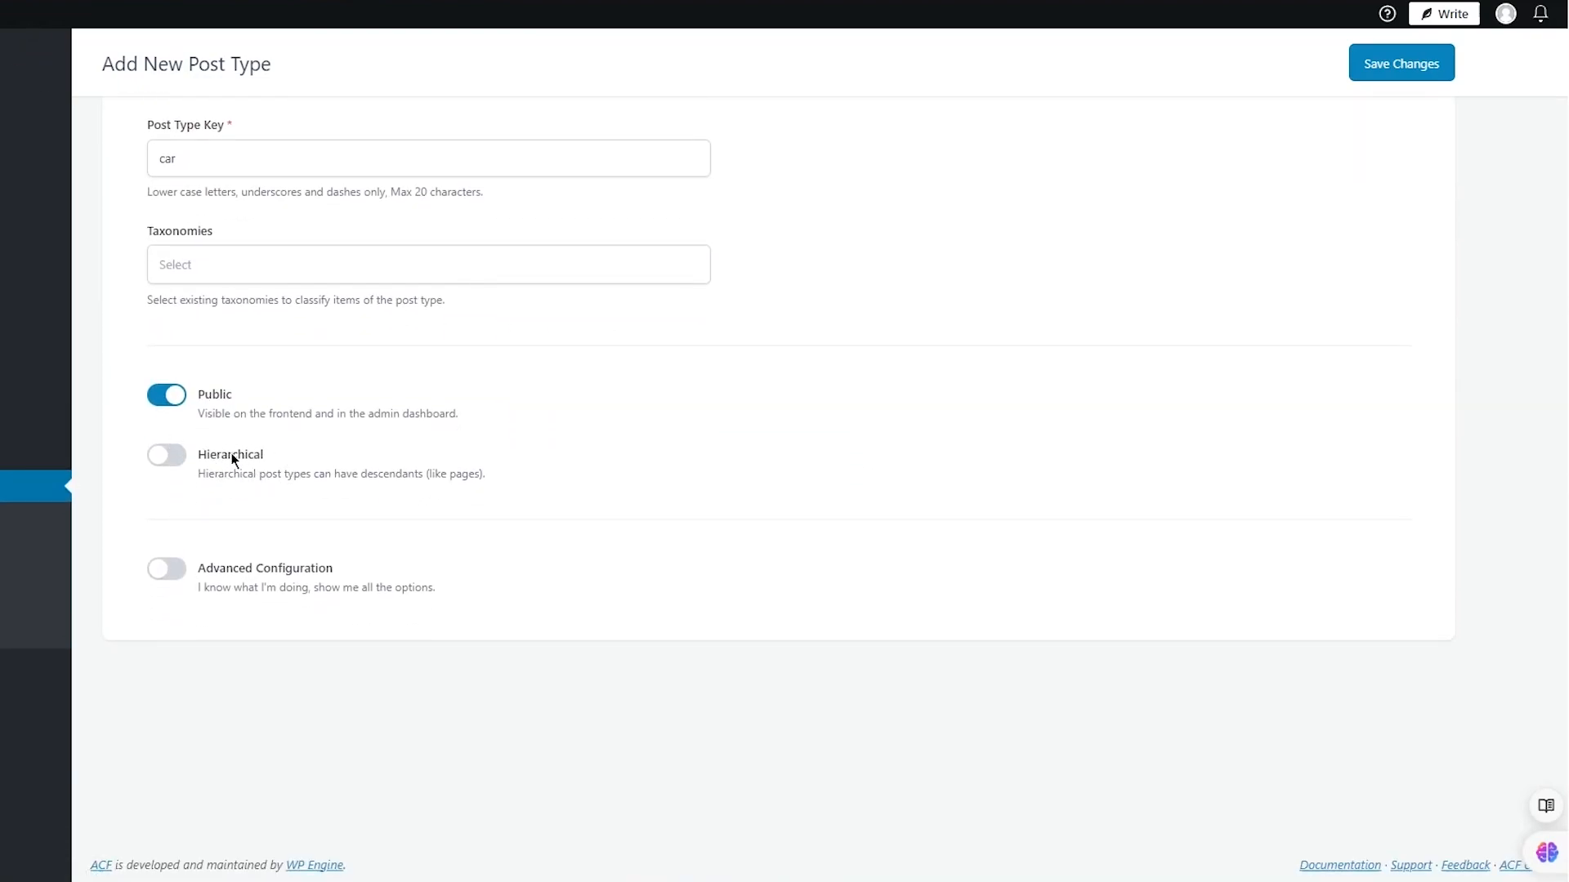
pyautogui.click(168, 465)
pyautogui.click(170, 569)
pyautogui.scroll(-5, 479, 566)
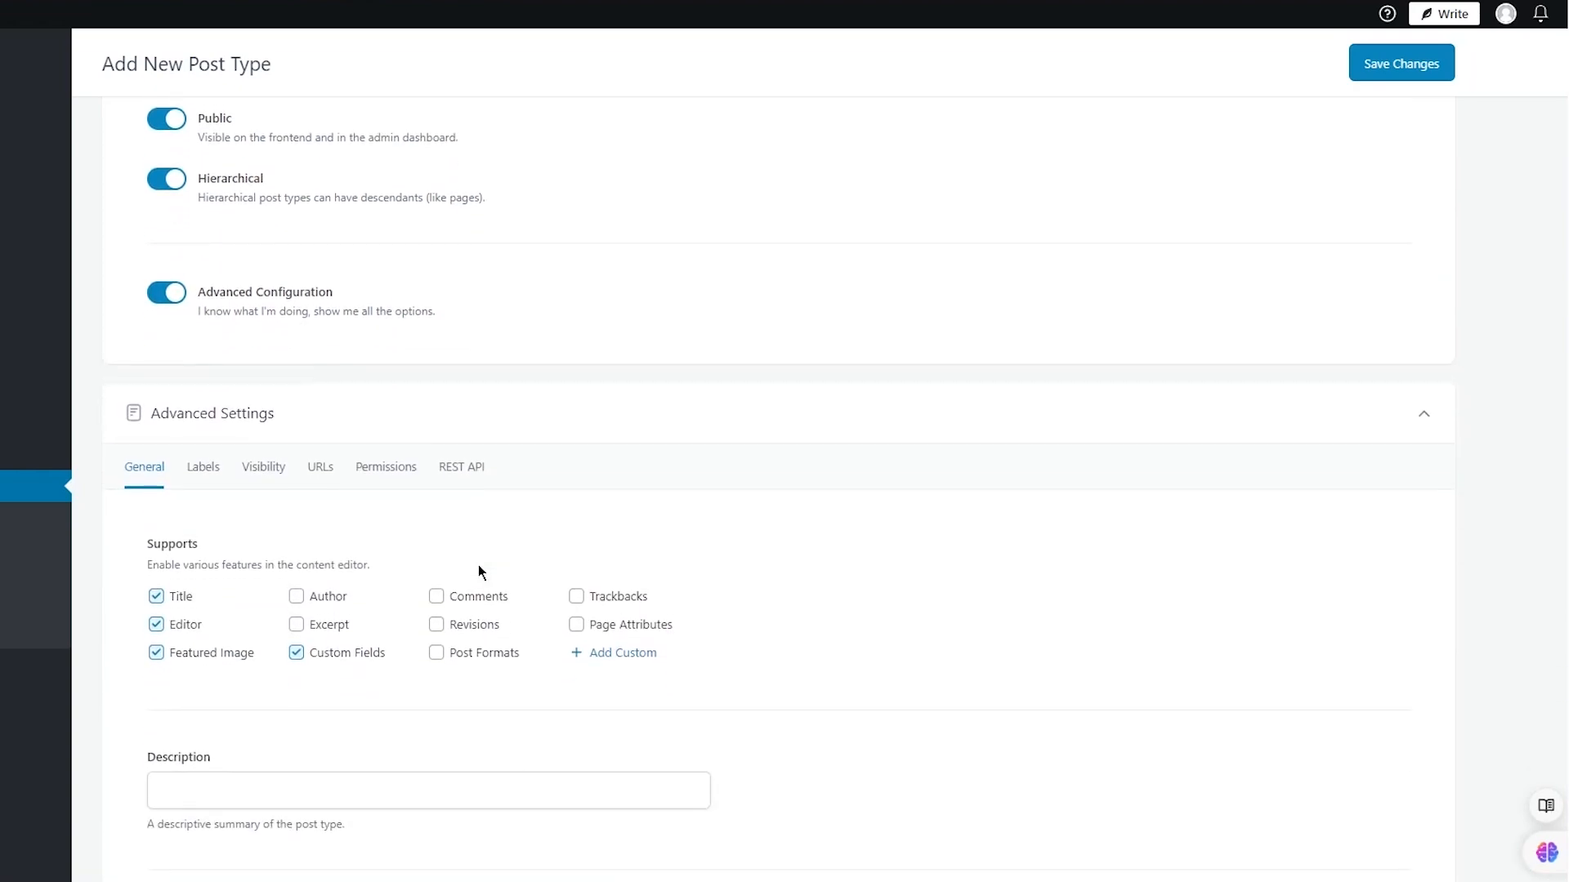
# Step: Review the Cars post type's advanced General settings and its Labels settings
pyautogui.scroll(-1, 479, 566)
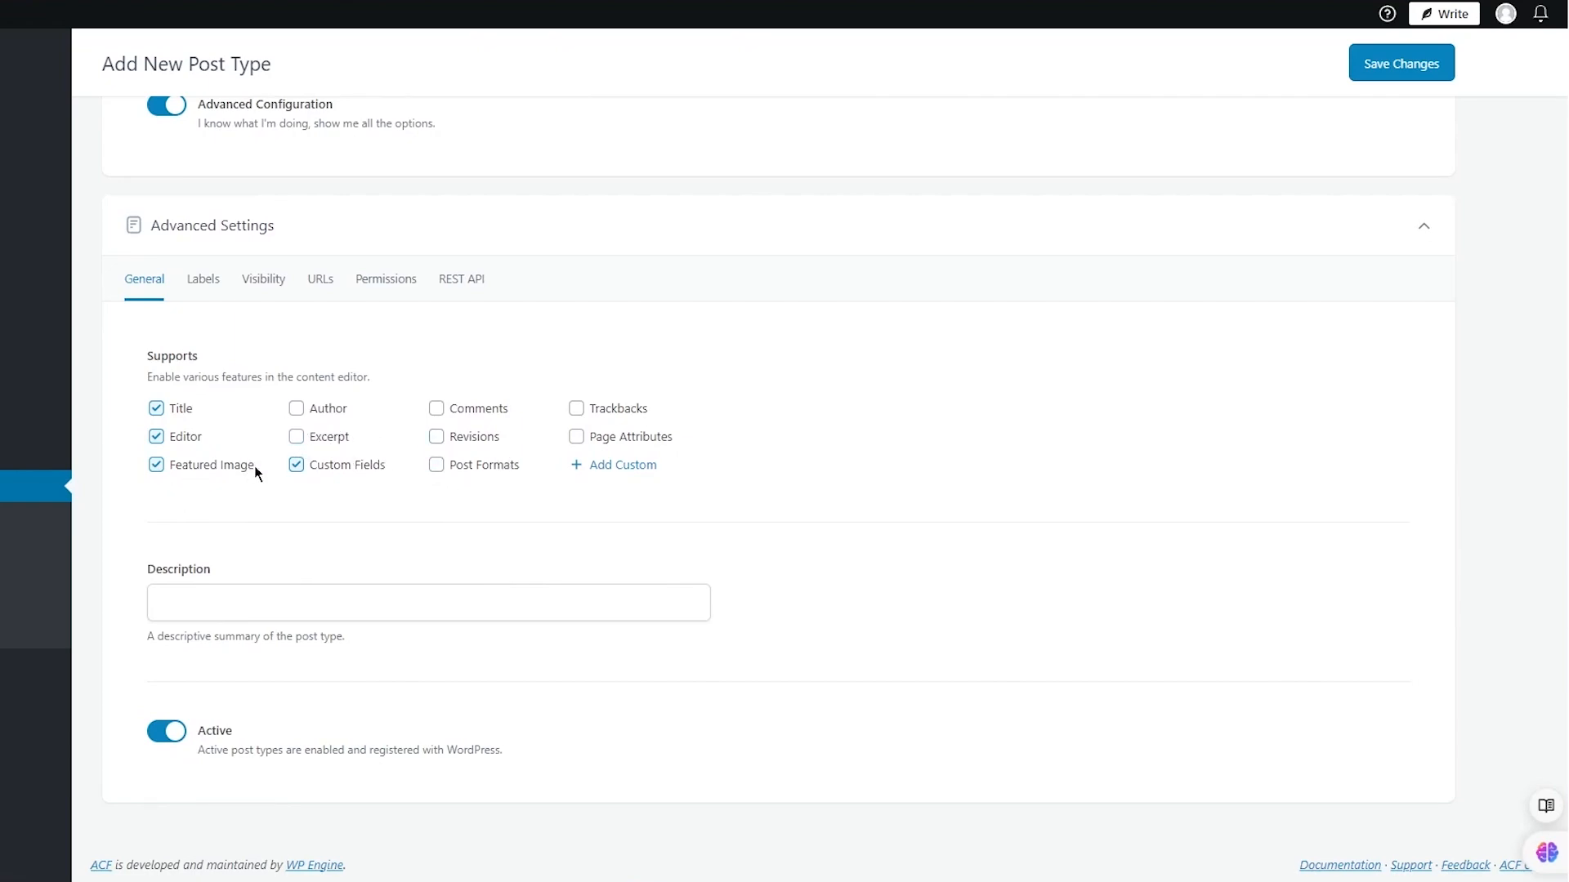
pyautogui.click(209, 282)
pyautogui.scroll(-15, 459, 396)
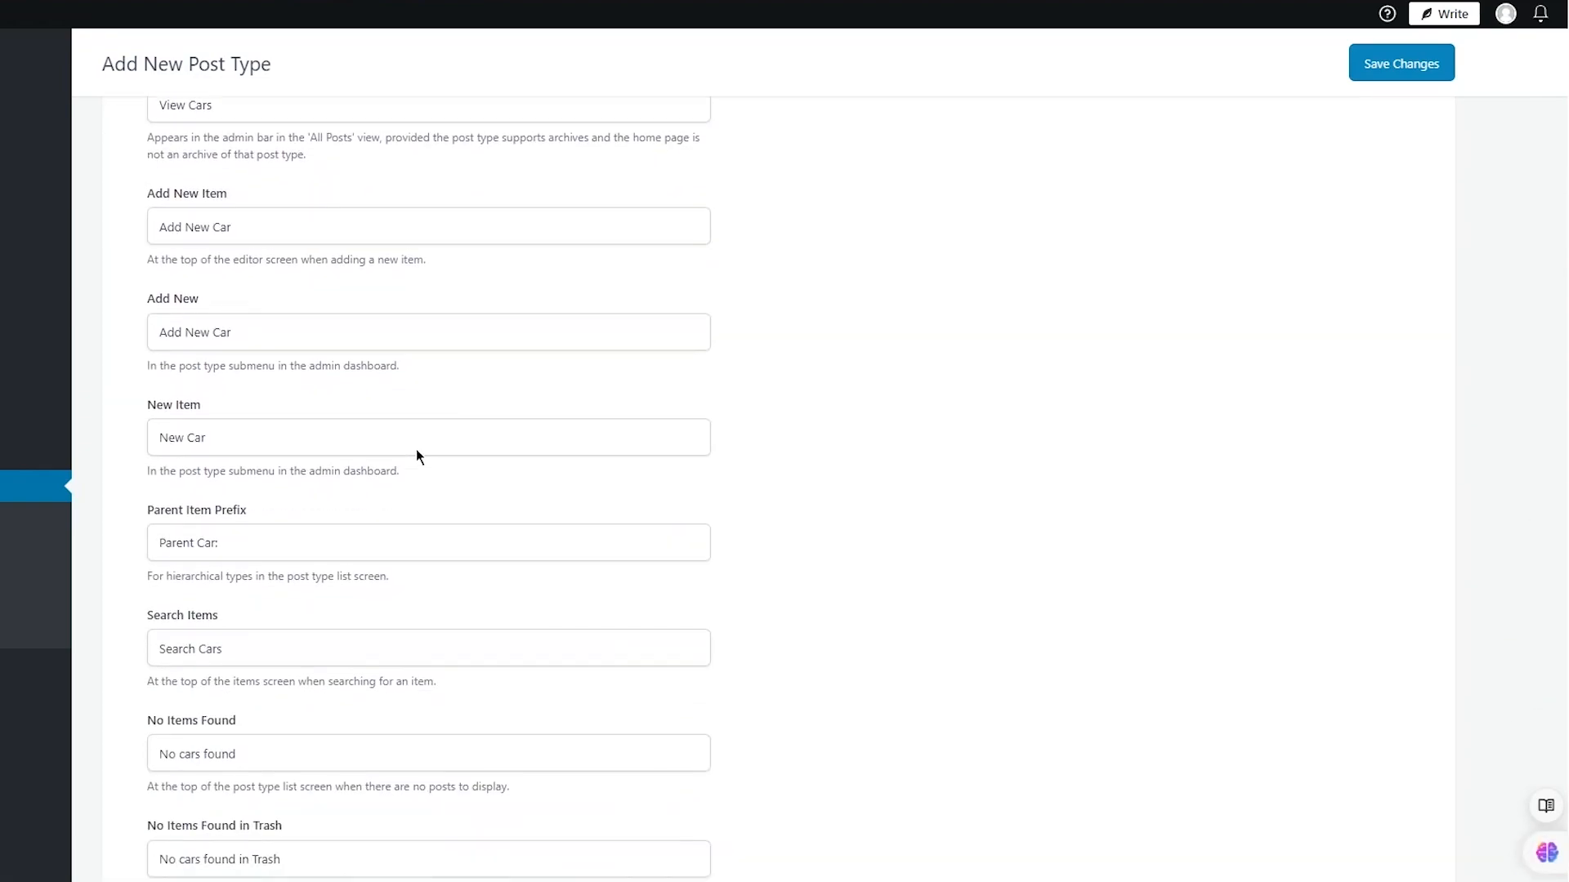
pyautogui.scroll(-11, 415, 450)
pyautogui.scroll(13, 416, 447)
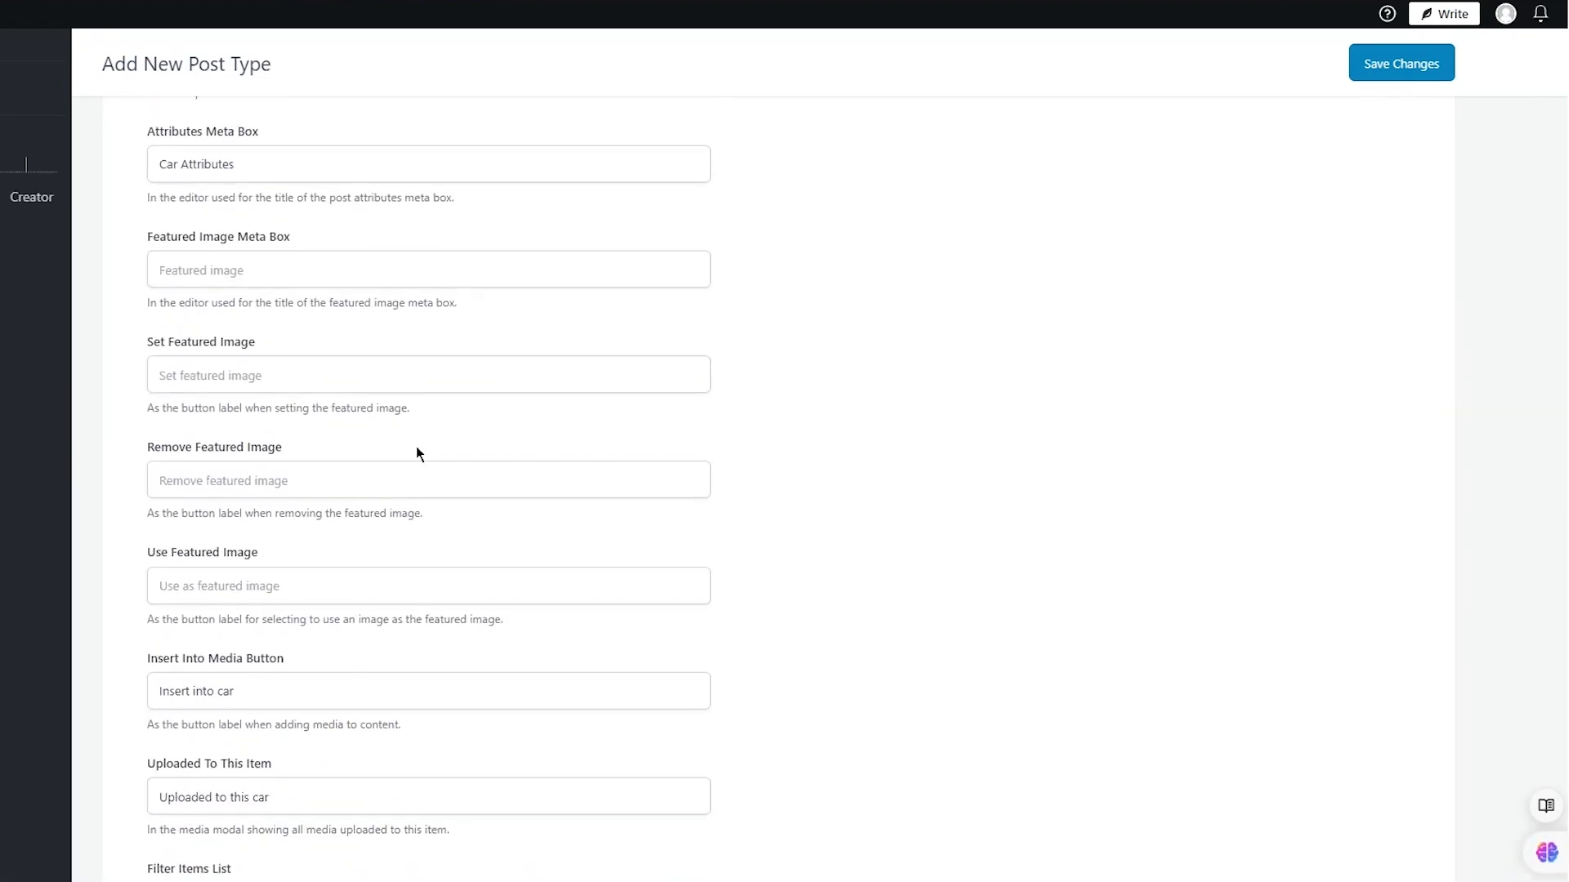
# Step: Review the Cars post type's advanced Visibility settings and its URLs settings
pyautogui.scroll(4, 416, 454)
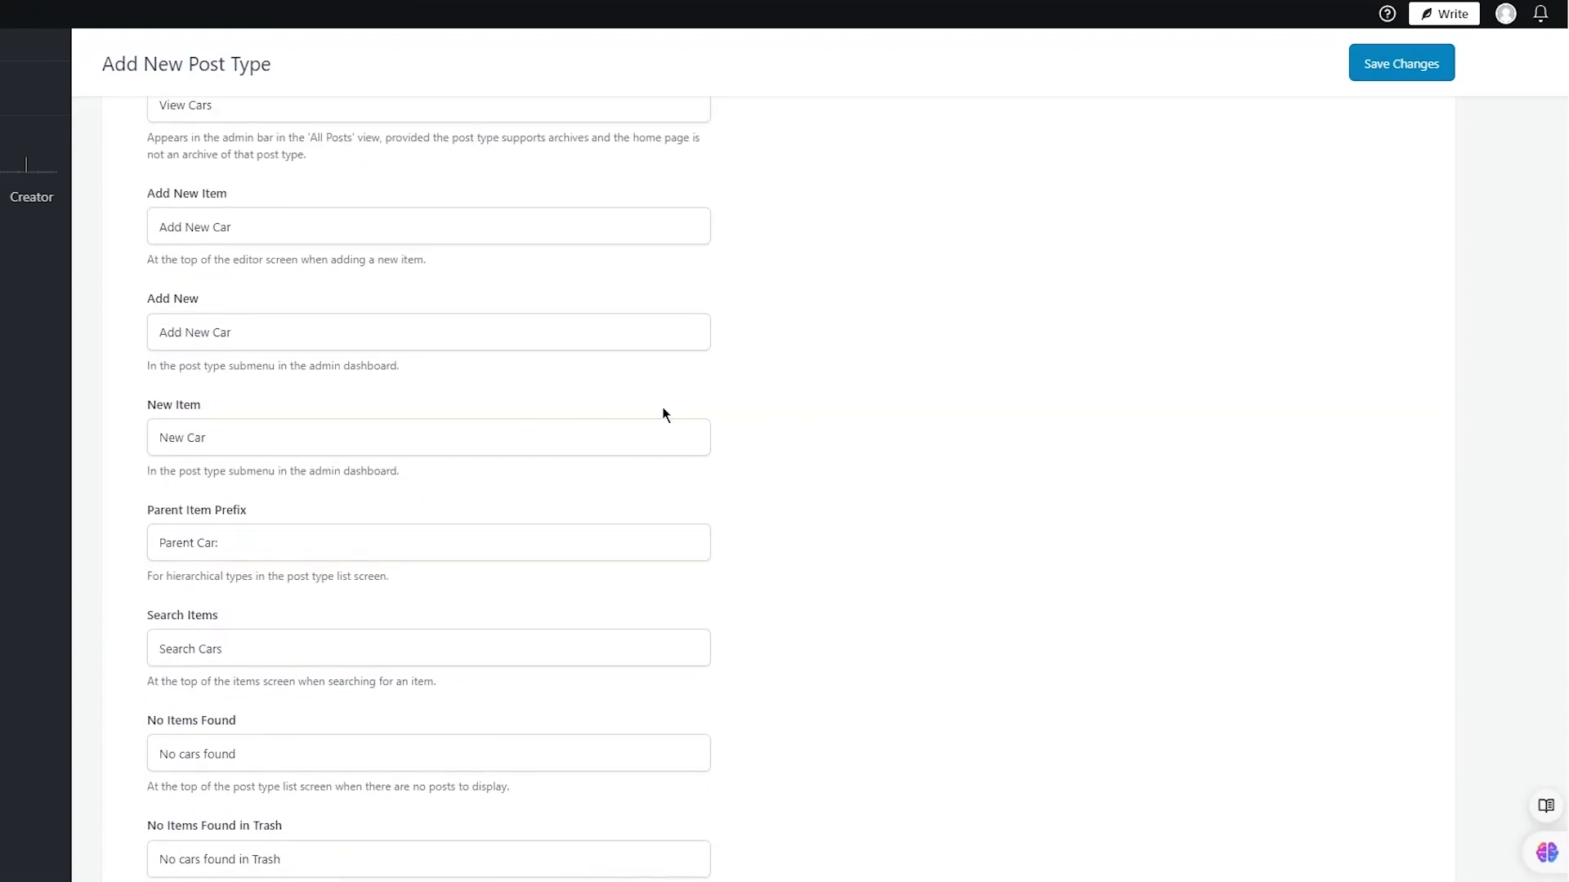
pyautogui.scroll(11, 304, 376)
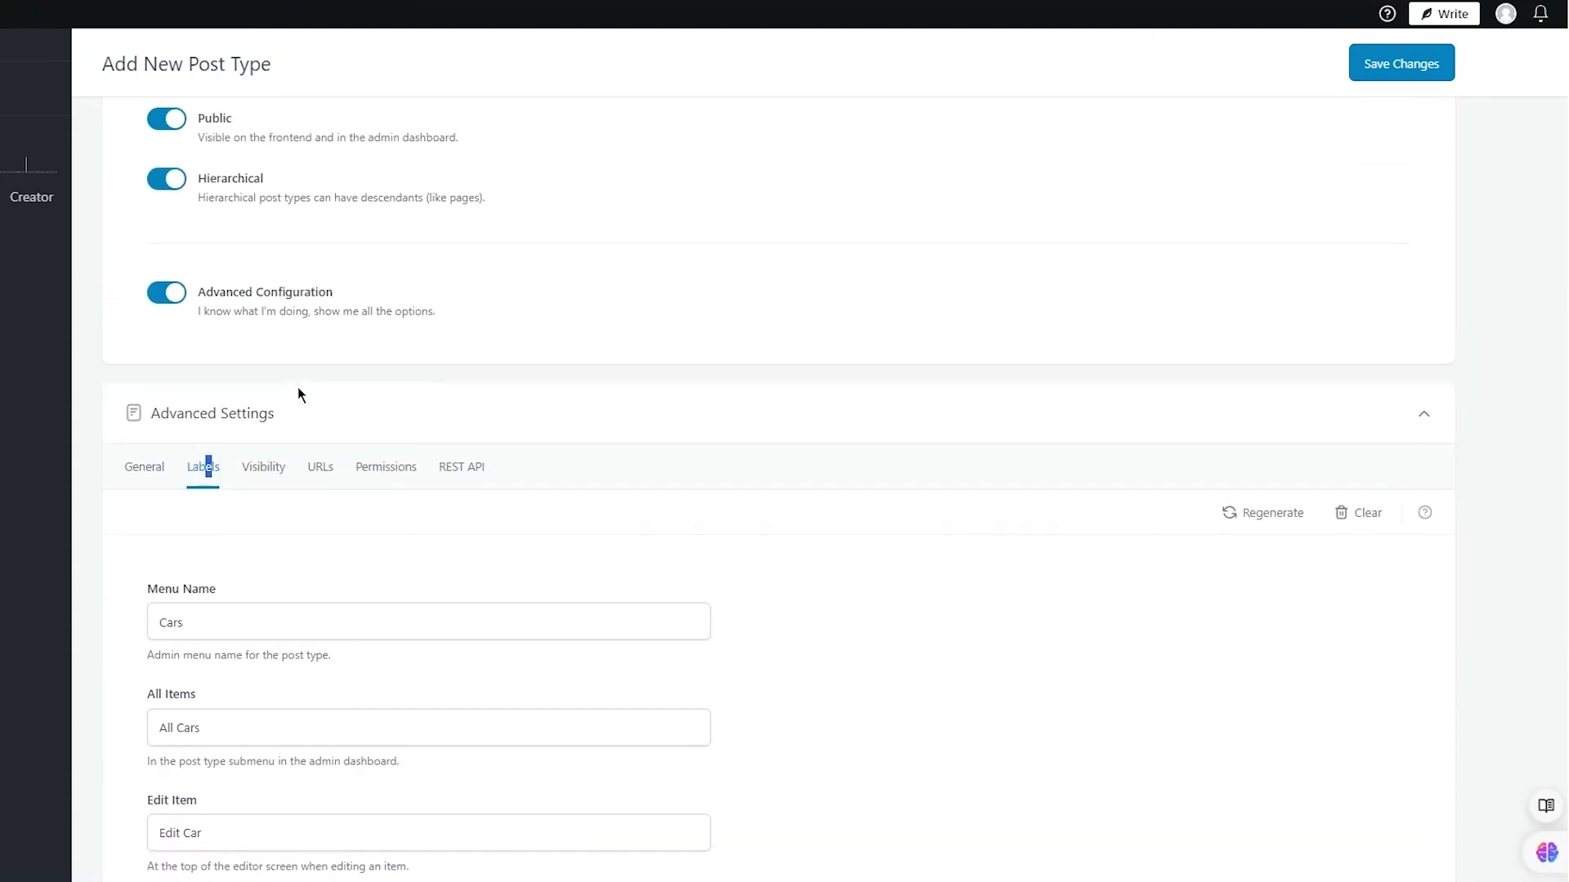
pyautogui.click(263, 466)
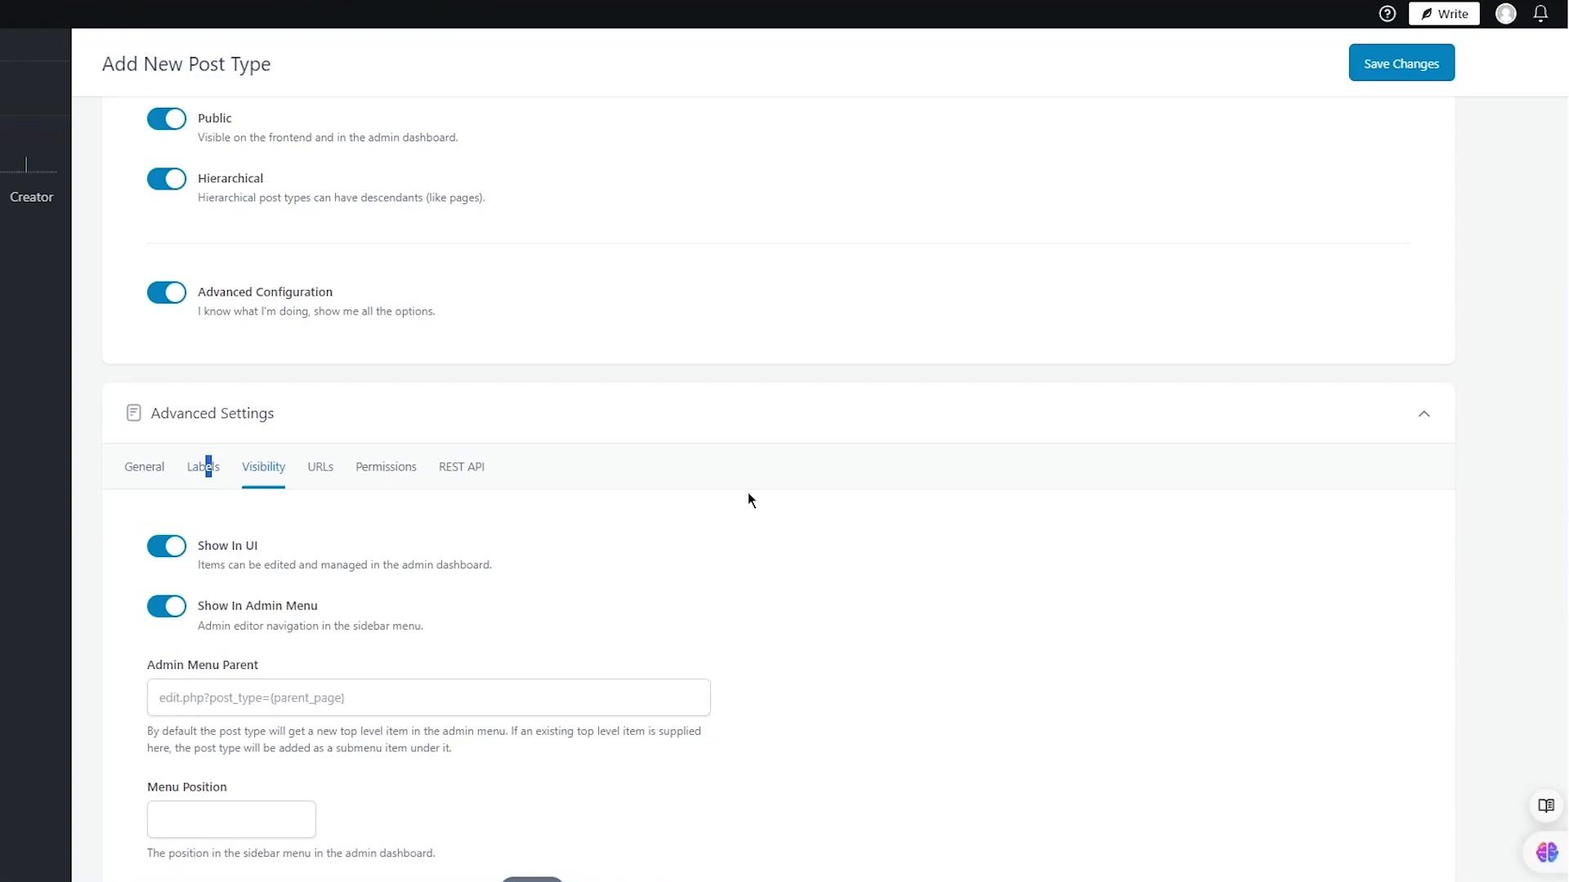
pyautogui.scroll(-3, 675, 557)
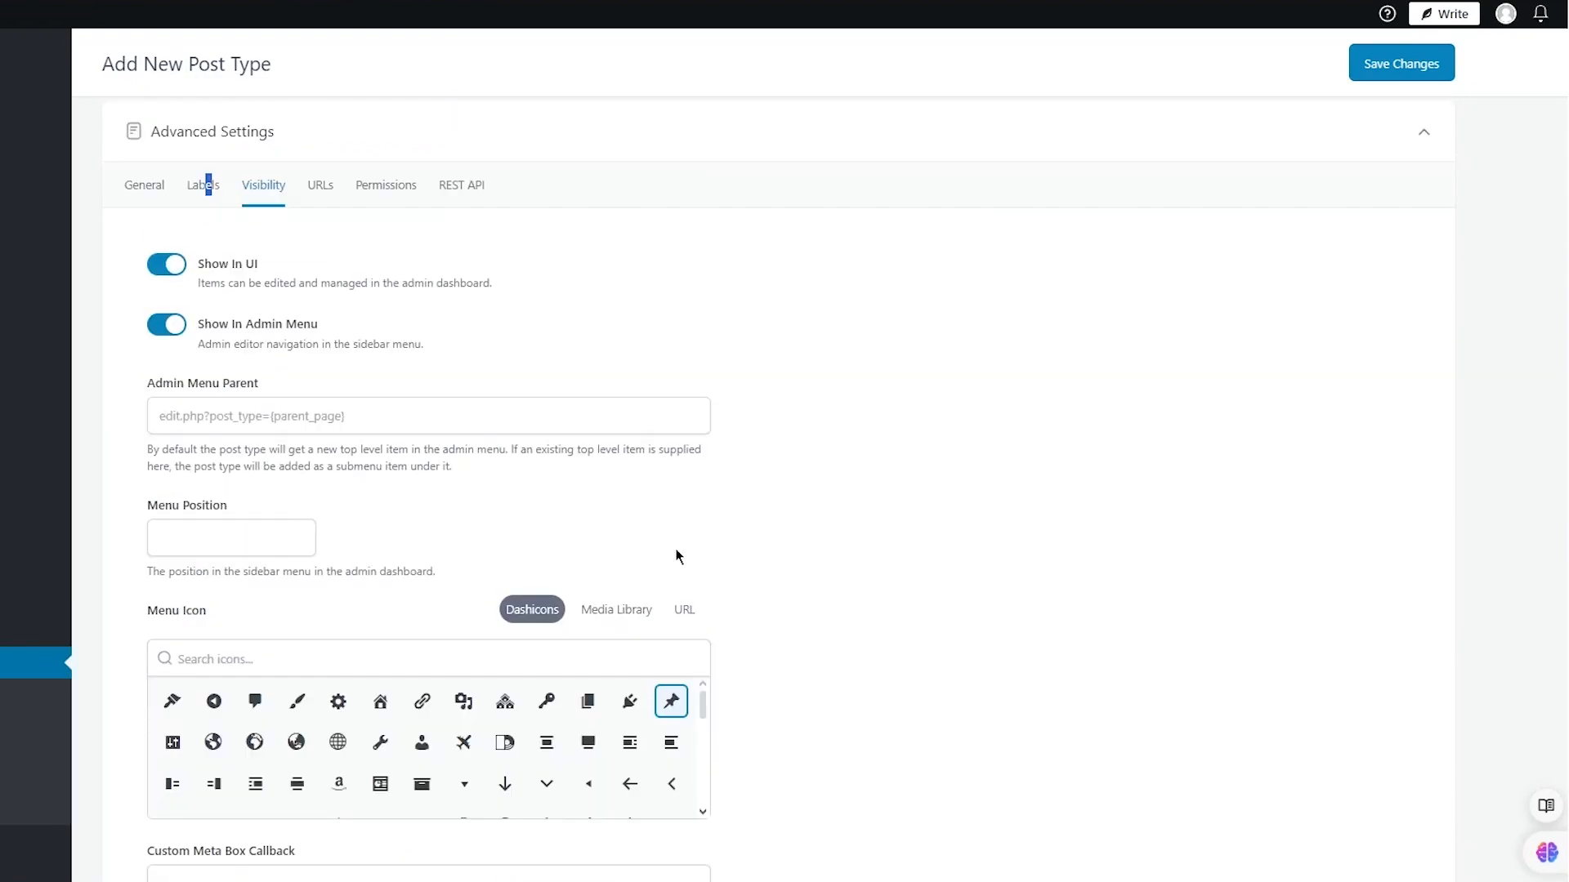
pyautogui.scroll(-3, 929, 463)
pyautogui.scroll(-2, 928, 464)
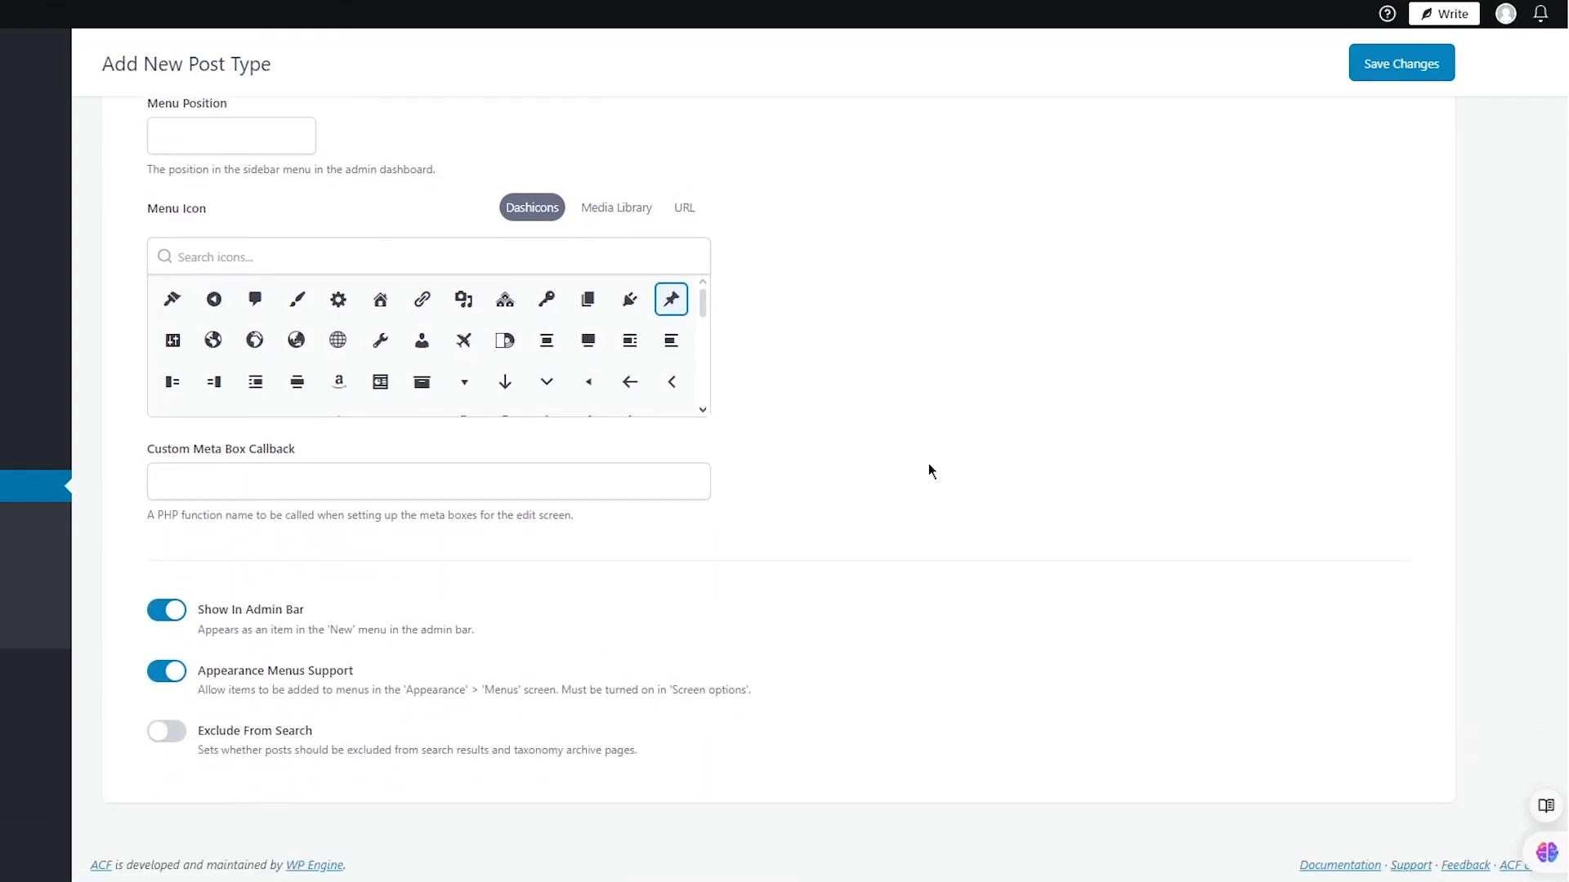
pyautogui.scroll(8, 928, 463)
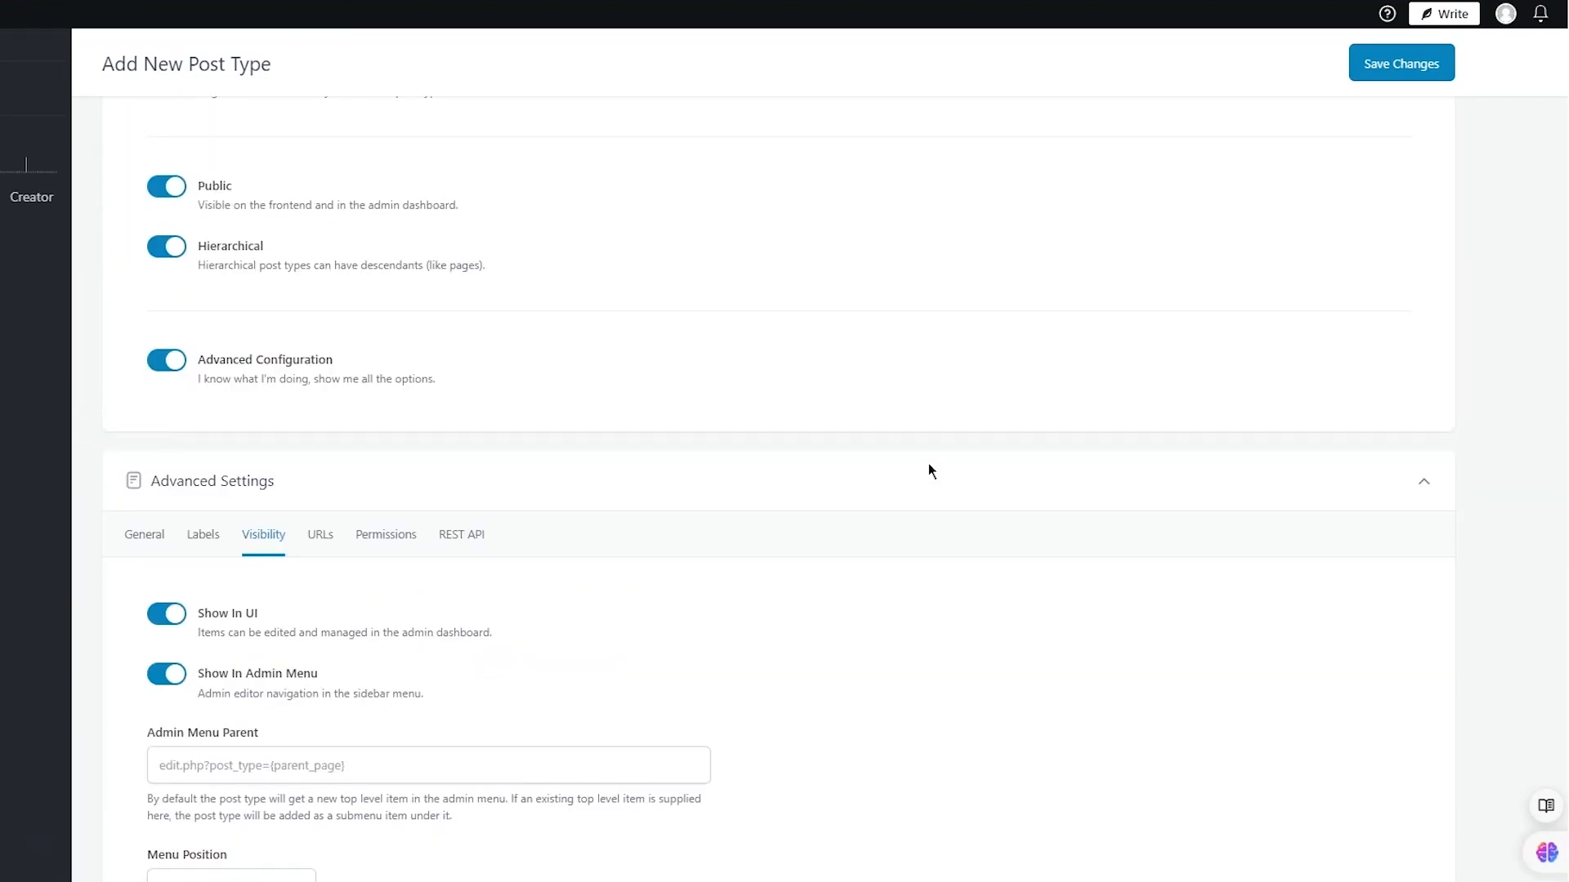
pyautogui.click(313, 536)
pyautogui.scroll(-2, 896, 578)
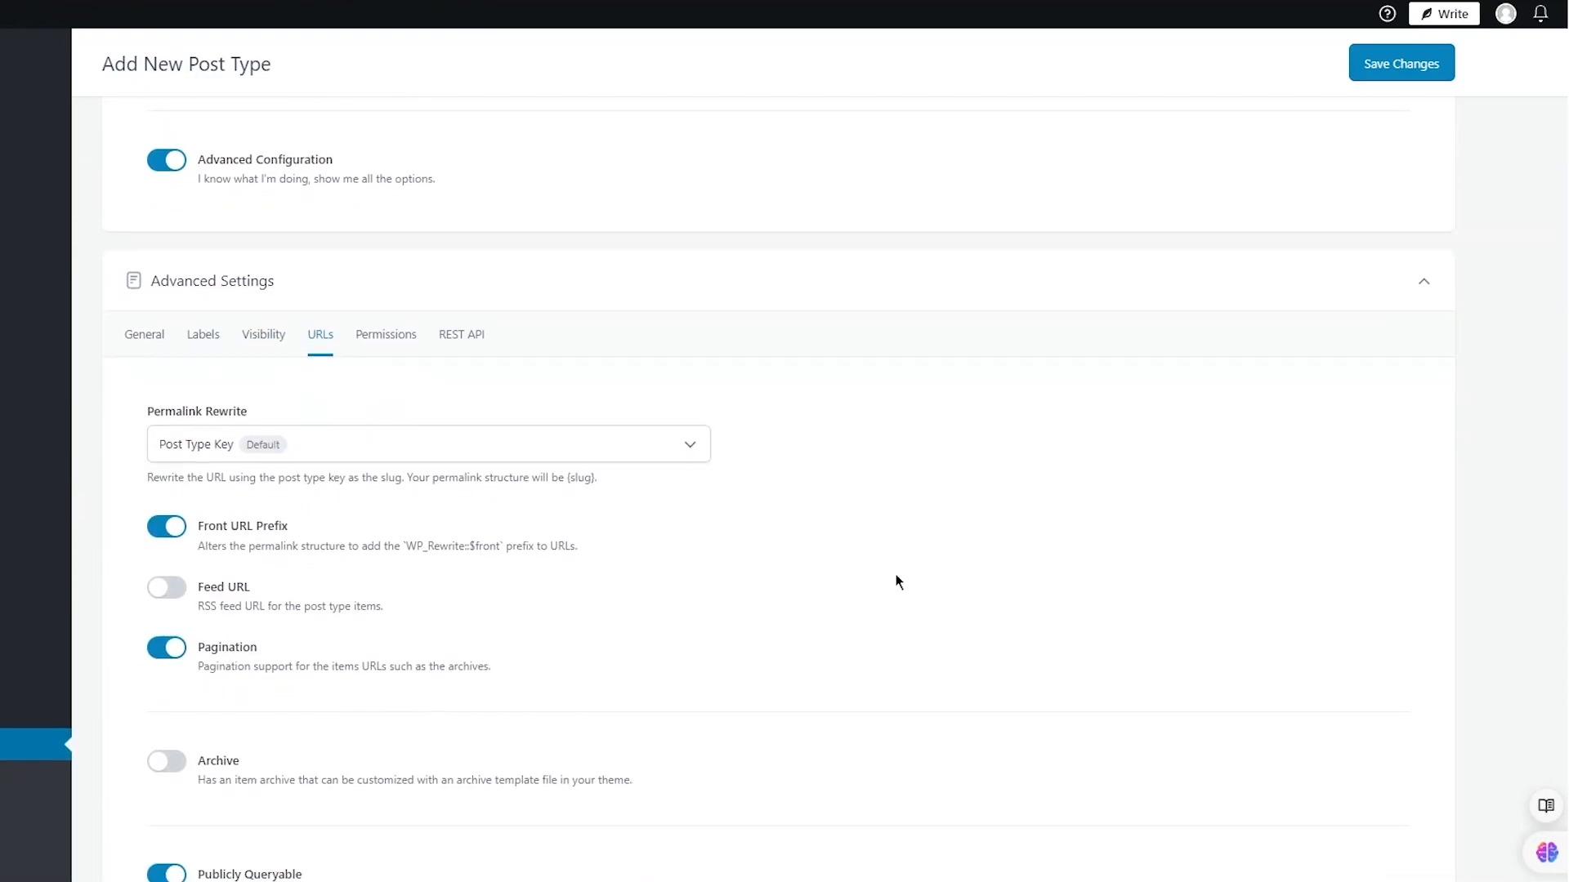
pyautogui.scroll(-3, 897, 582)
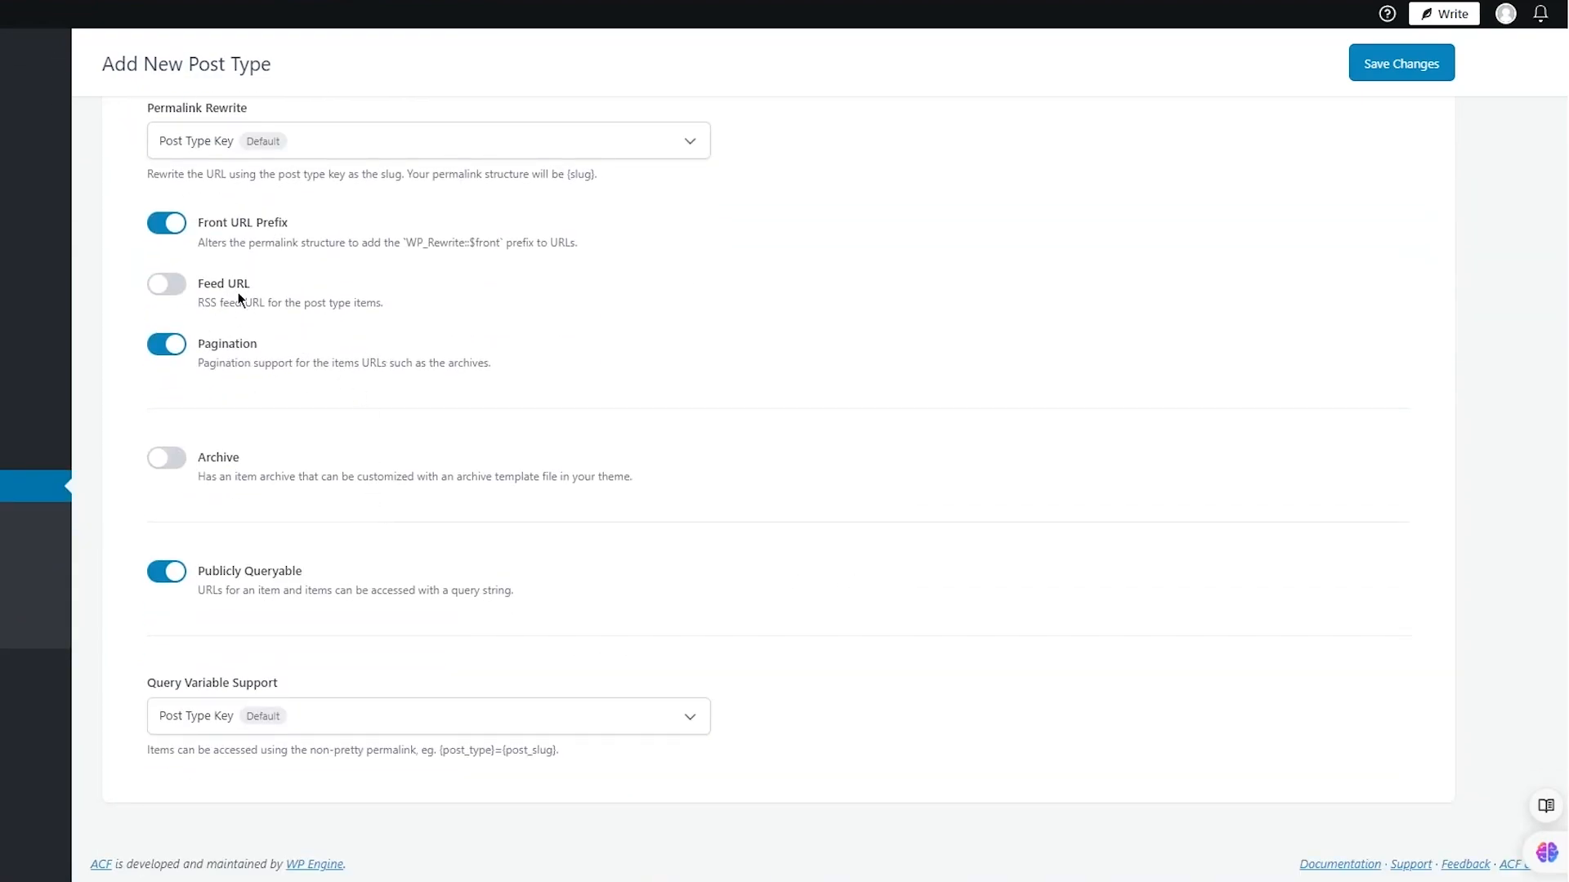
pyautogui.scroll(3, 932, 487)
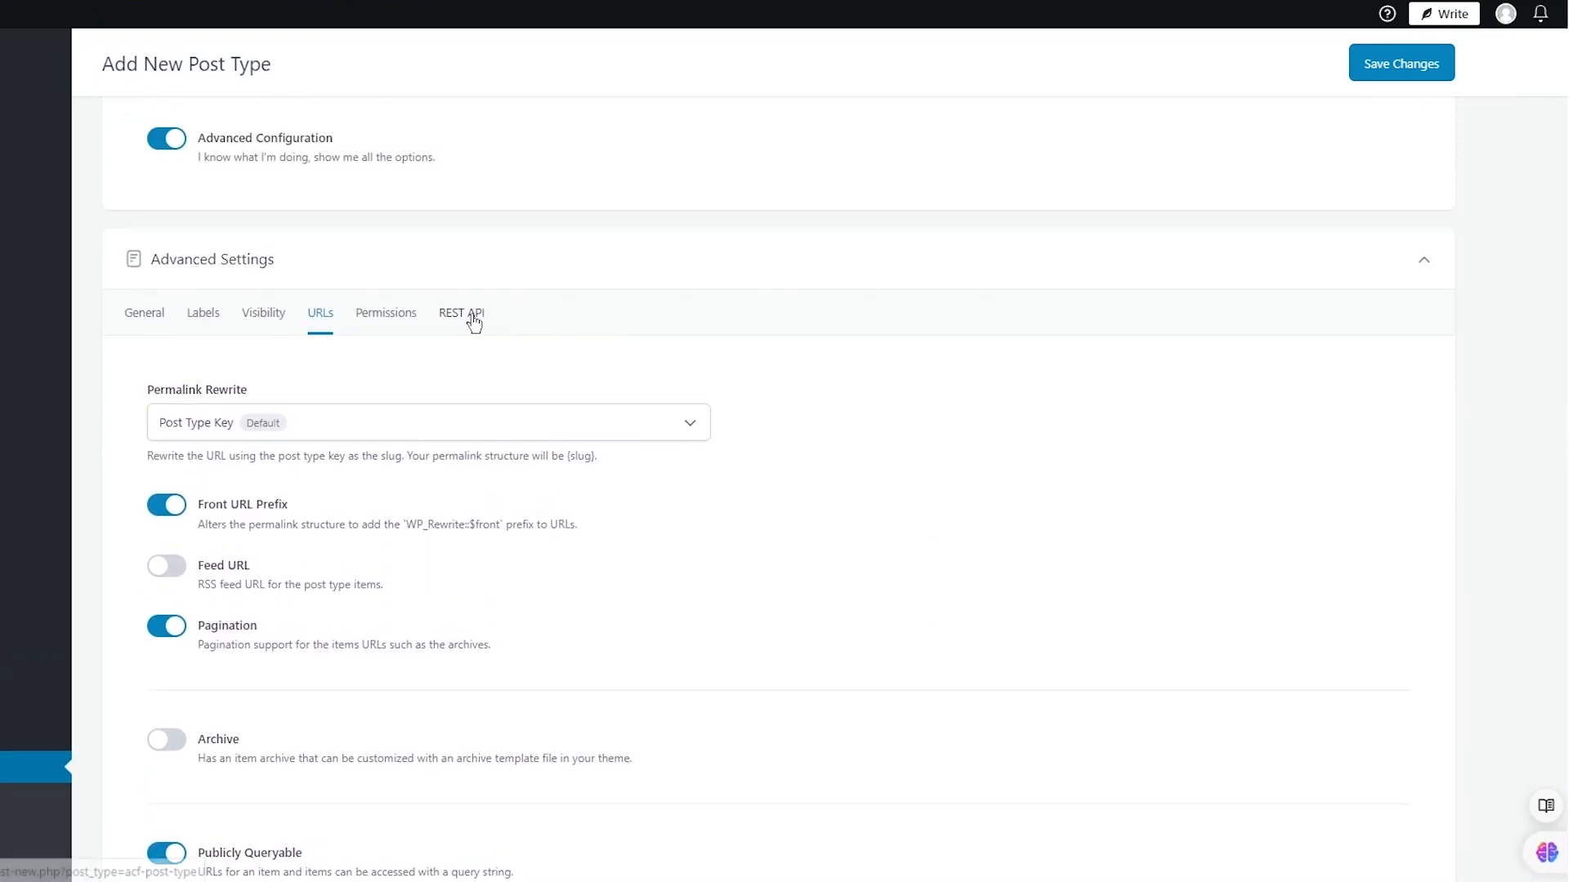
# Step: Save the new Cars post type and open the list of all cars
pyautogui.scroll(10, 788, 392)
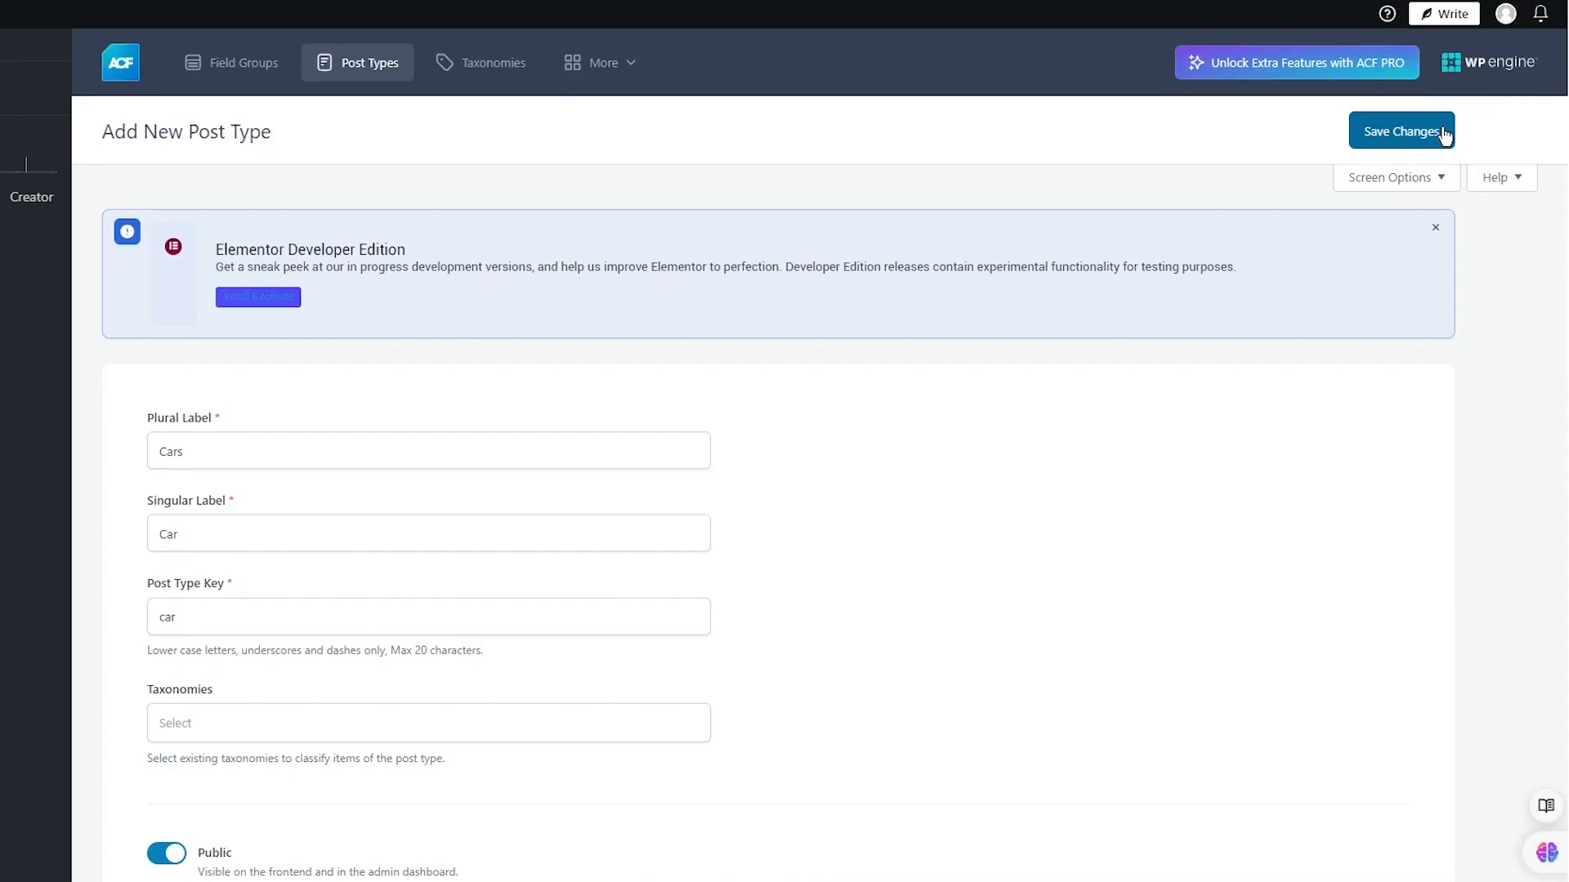
pyautogui.click(1417, 132)
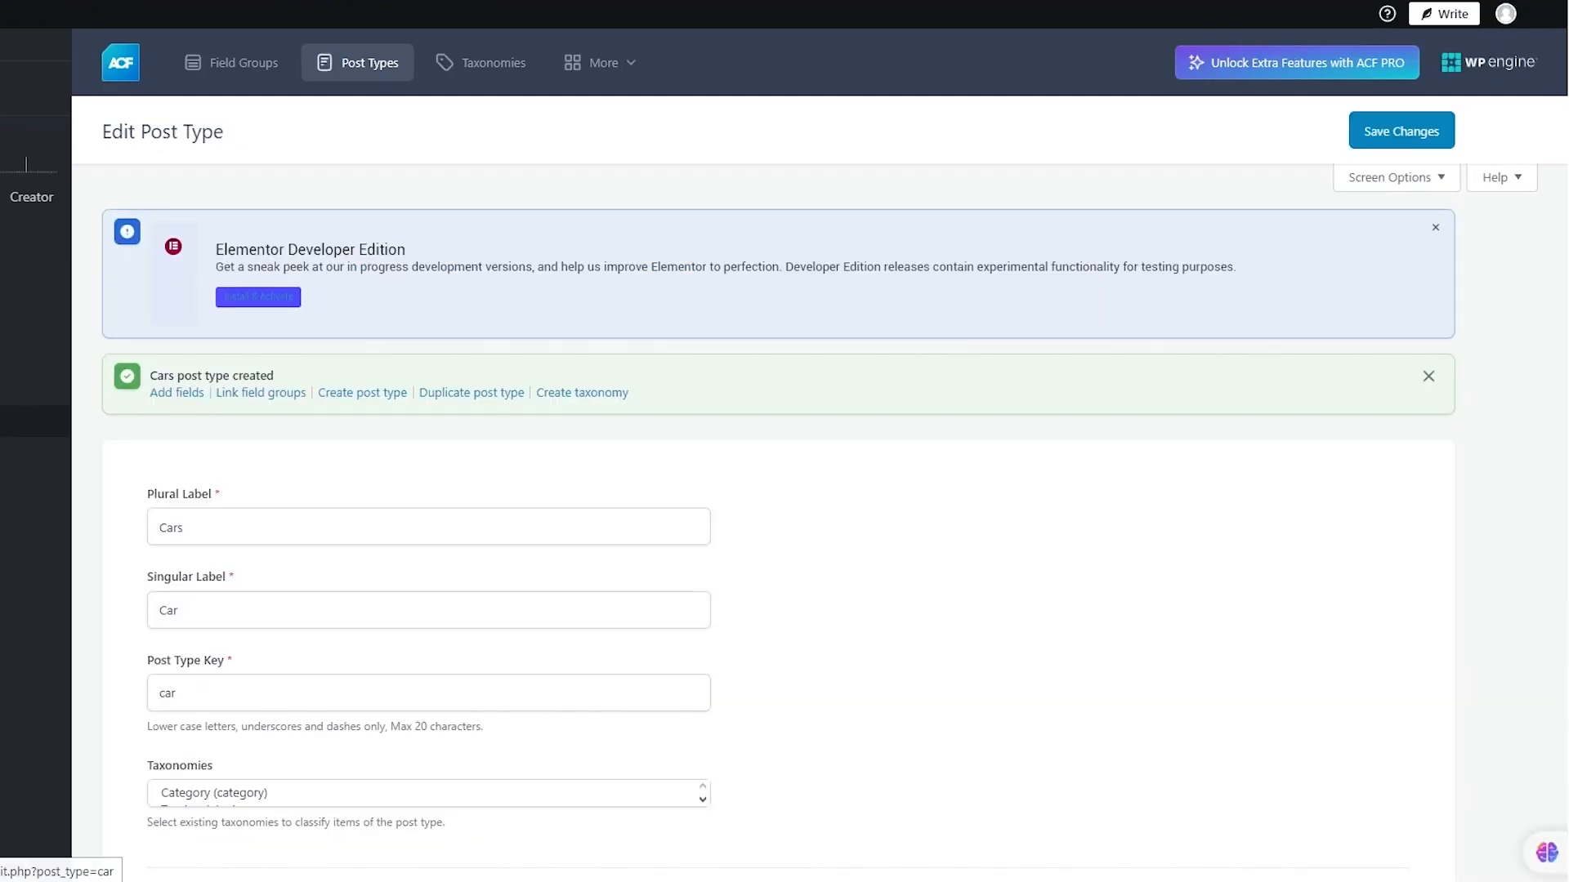
pyautogui.moveTo(35, 422)
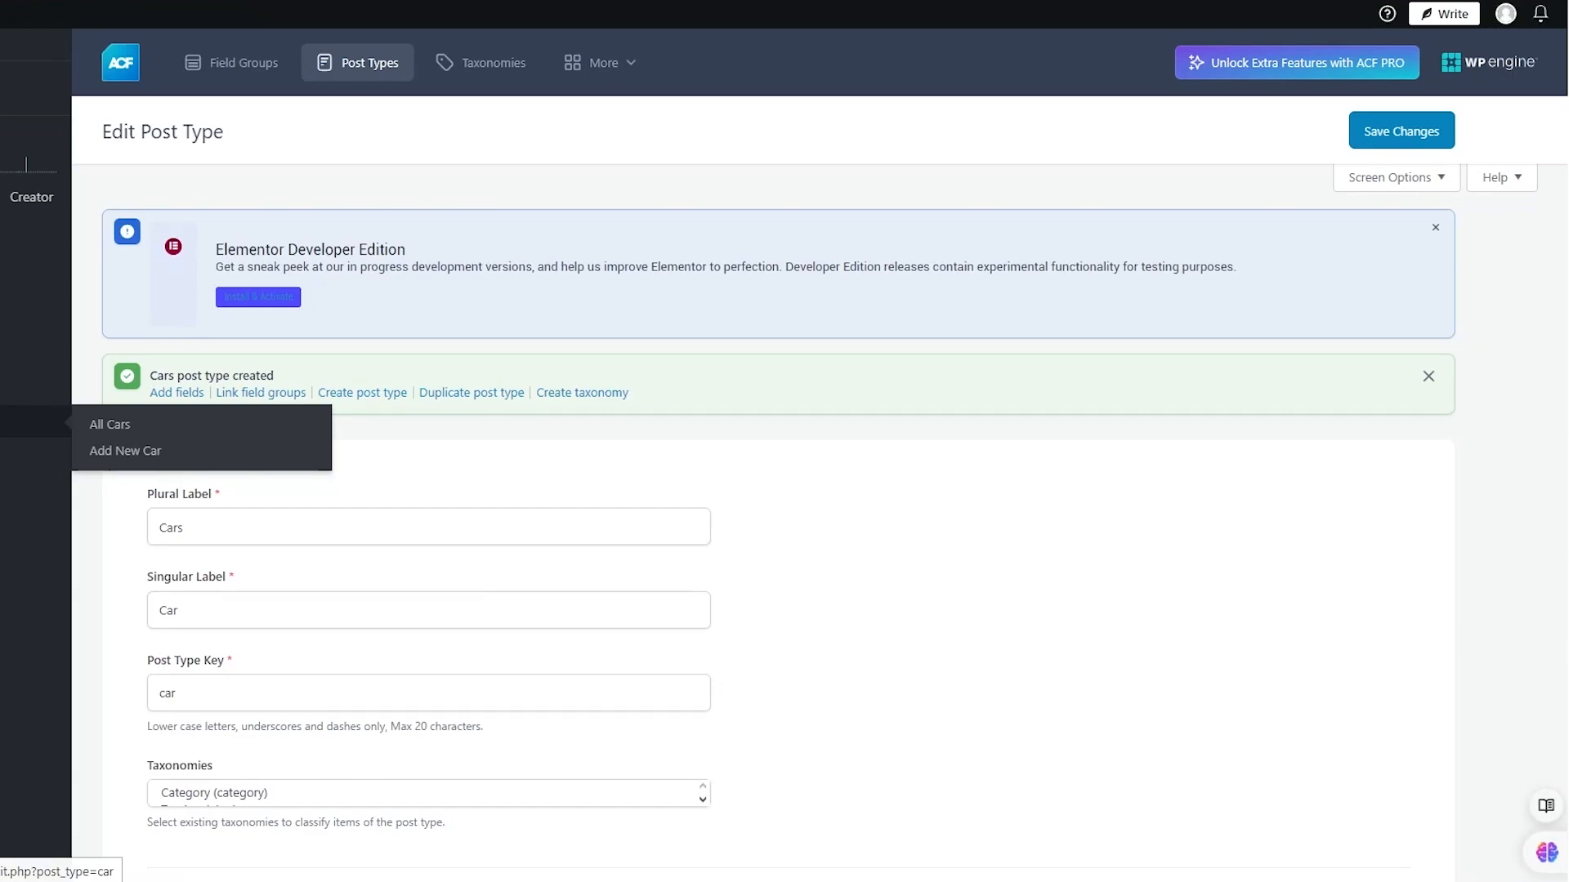
pyautogui.click(122, 424)
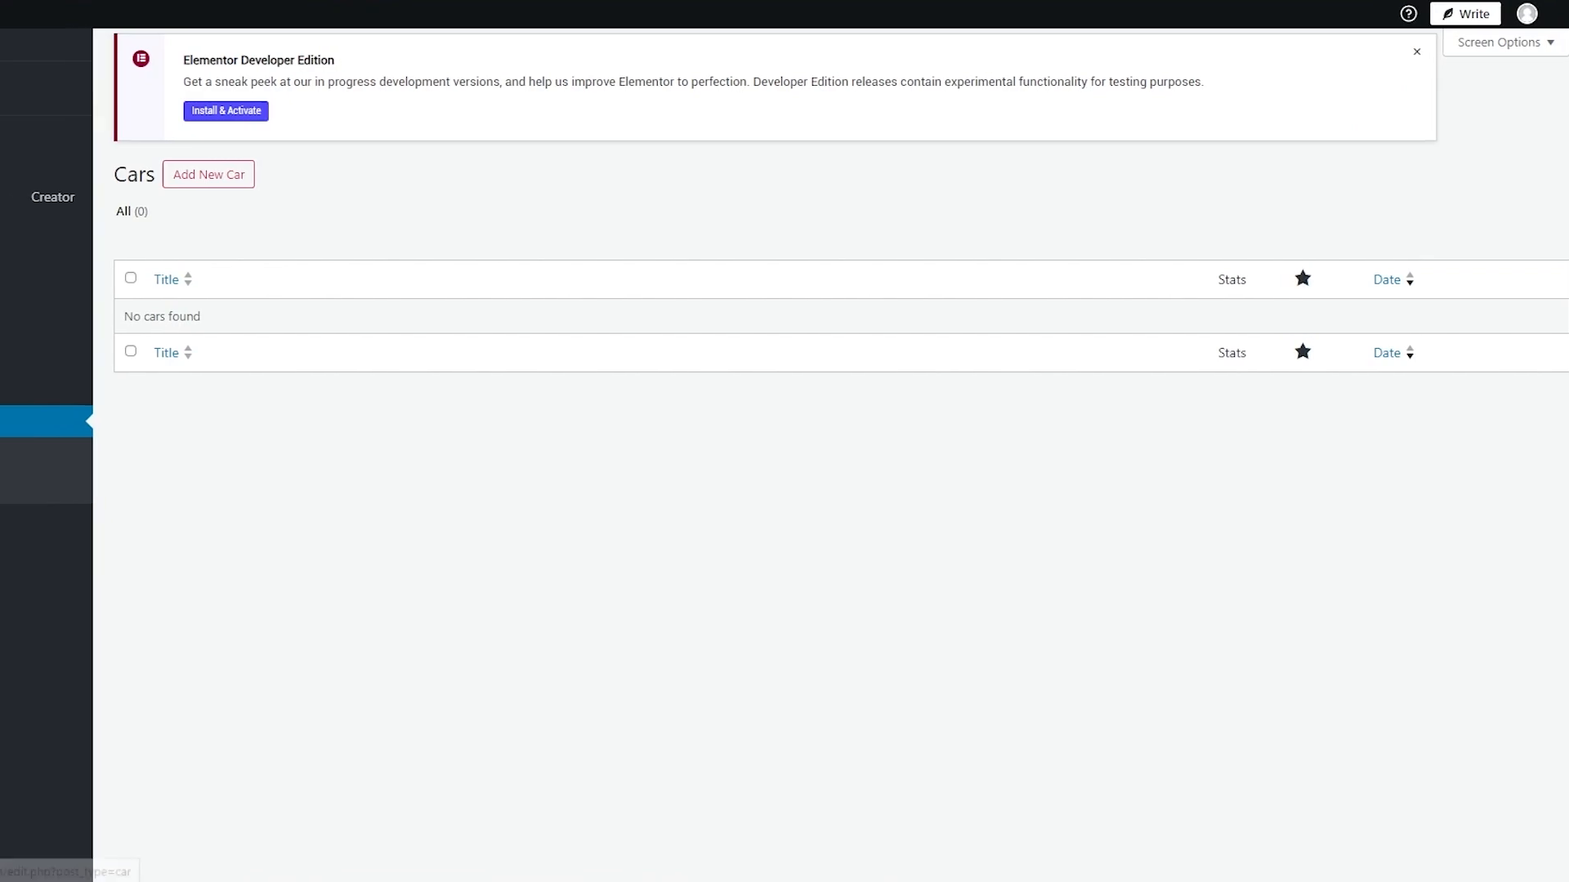
# Step: Start a new ACF field group and title it "Cars Details"
pyautogui.scroll(-5, 12, 466)
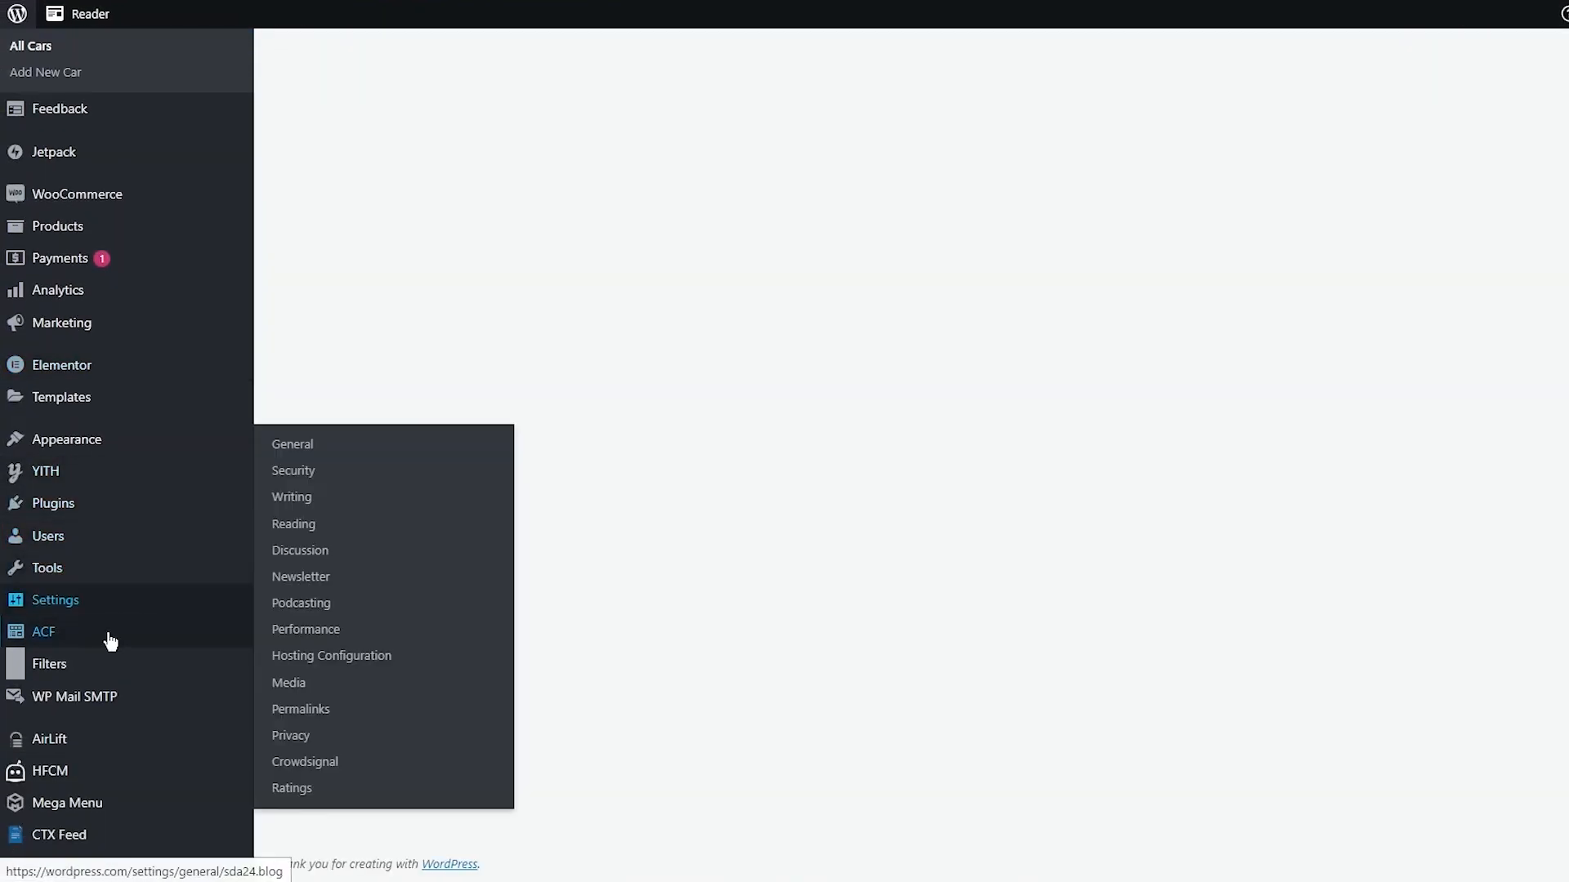
pyautogui.moveTo(106, 641)
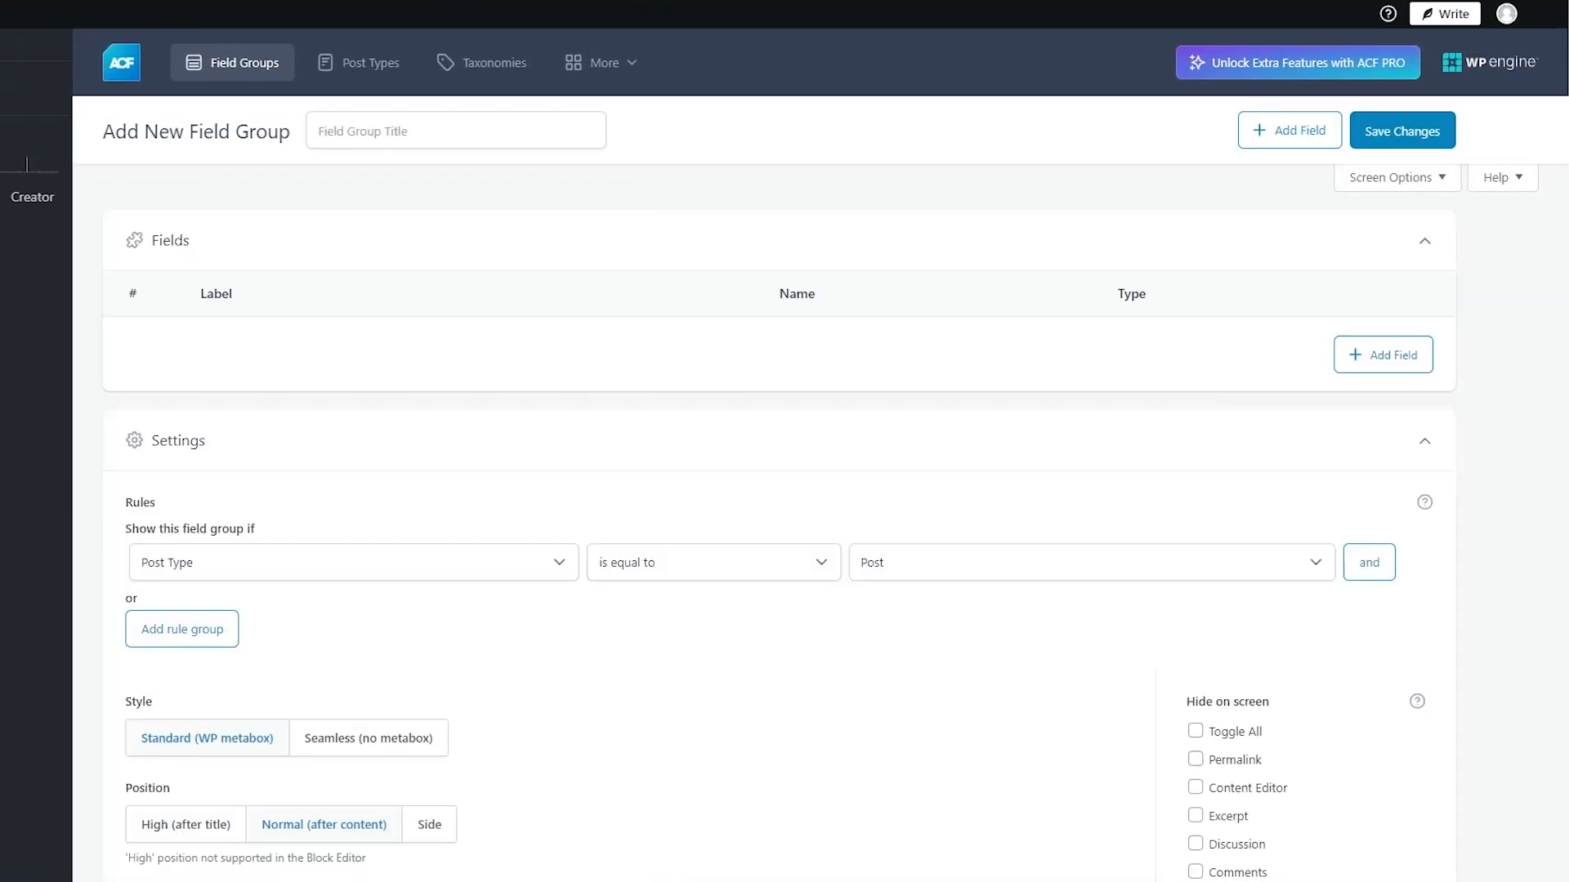
pyautogui.click(387, 131)
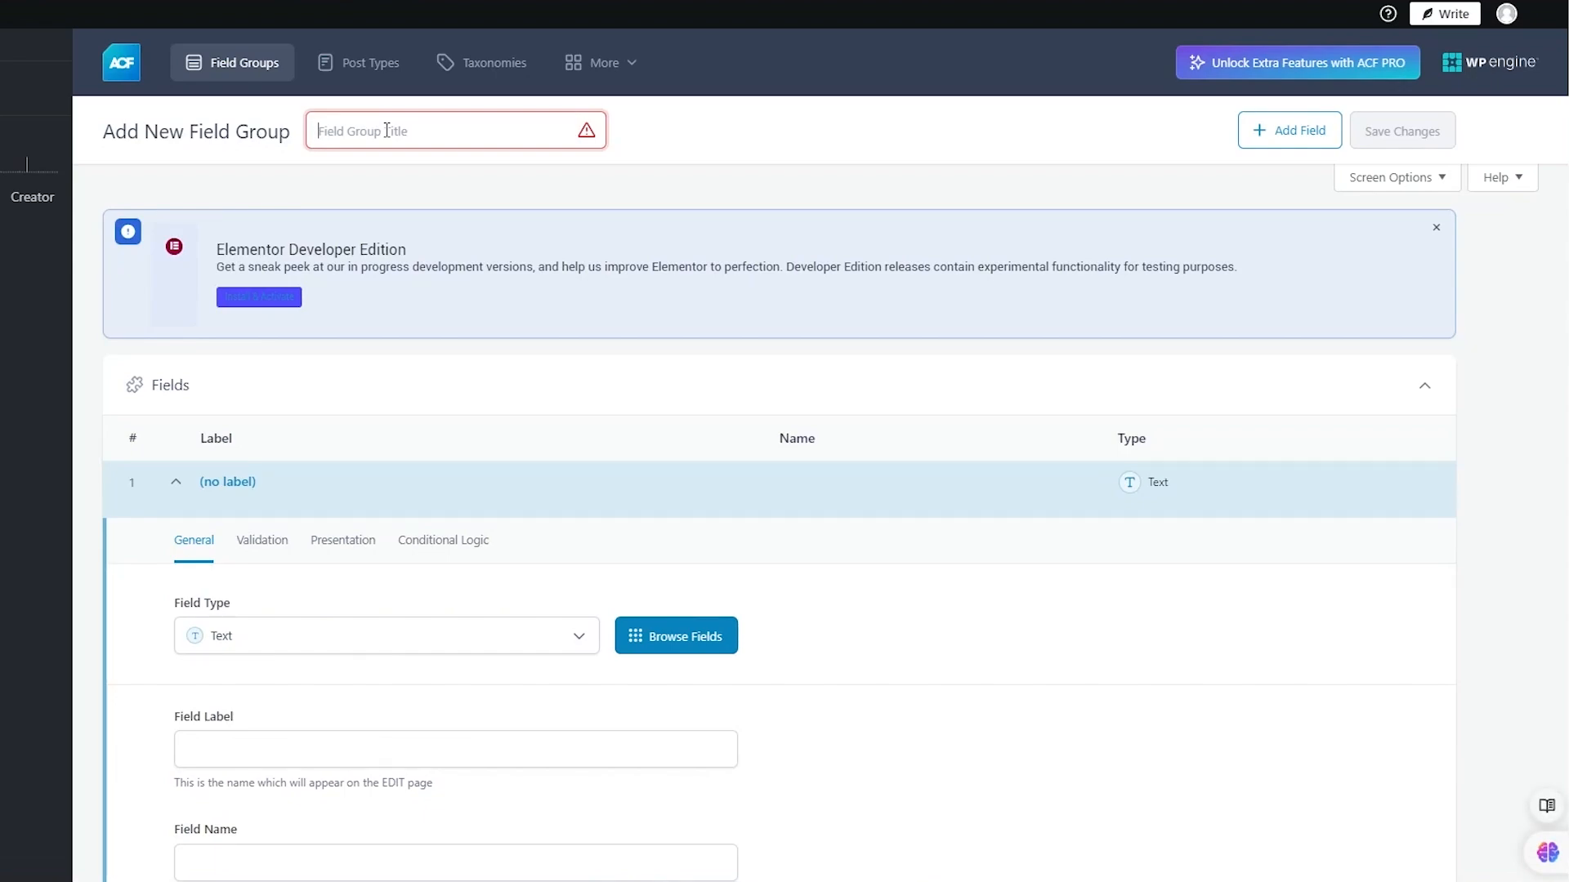
pyautogui.write('Cars')
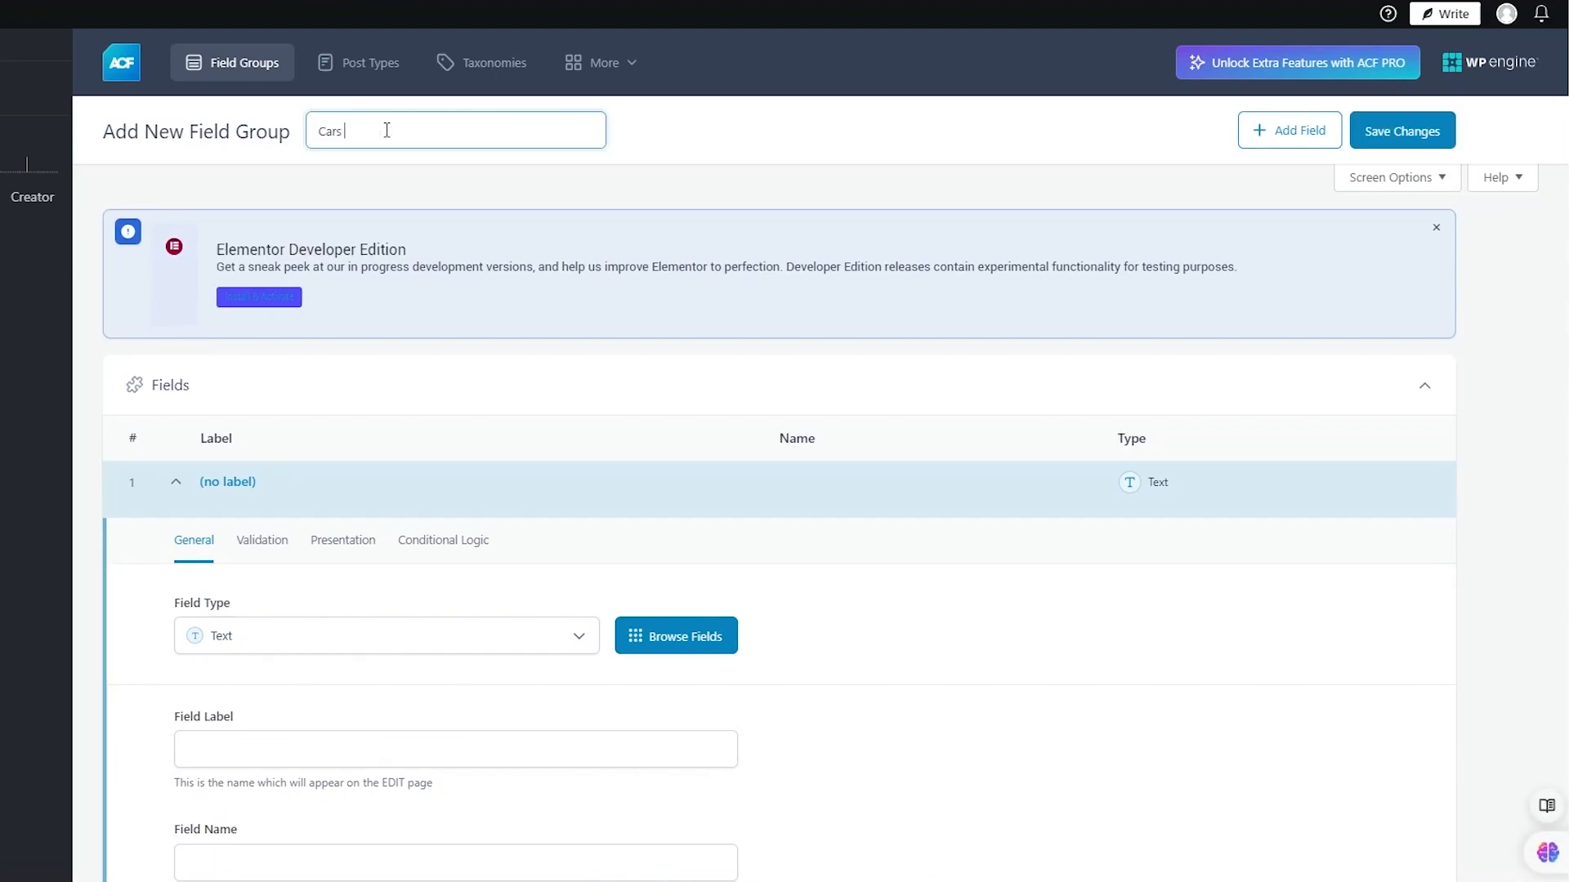
pyautogui.write(' Details')
# Step: Look through the field types available for the first field, leaving it as Text
pyautogui.scroll(-1, 347, 424)
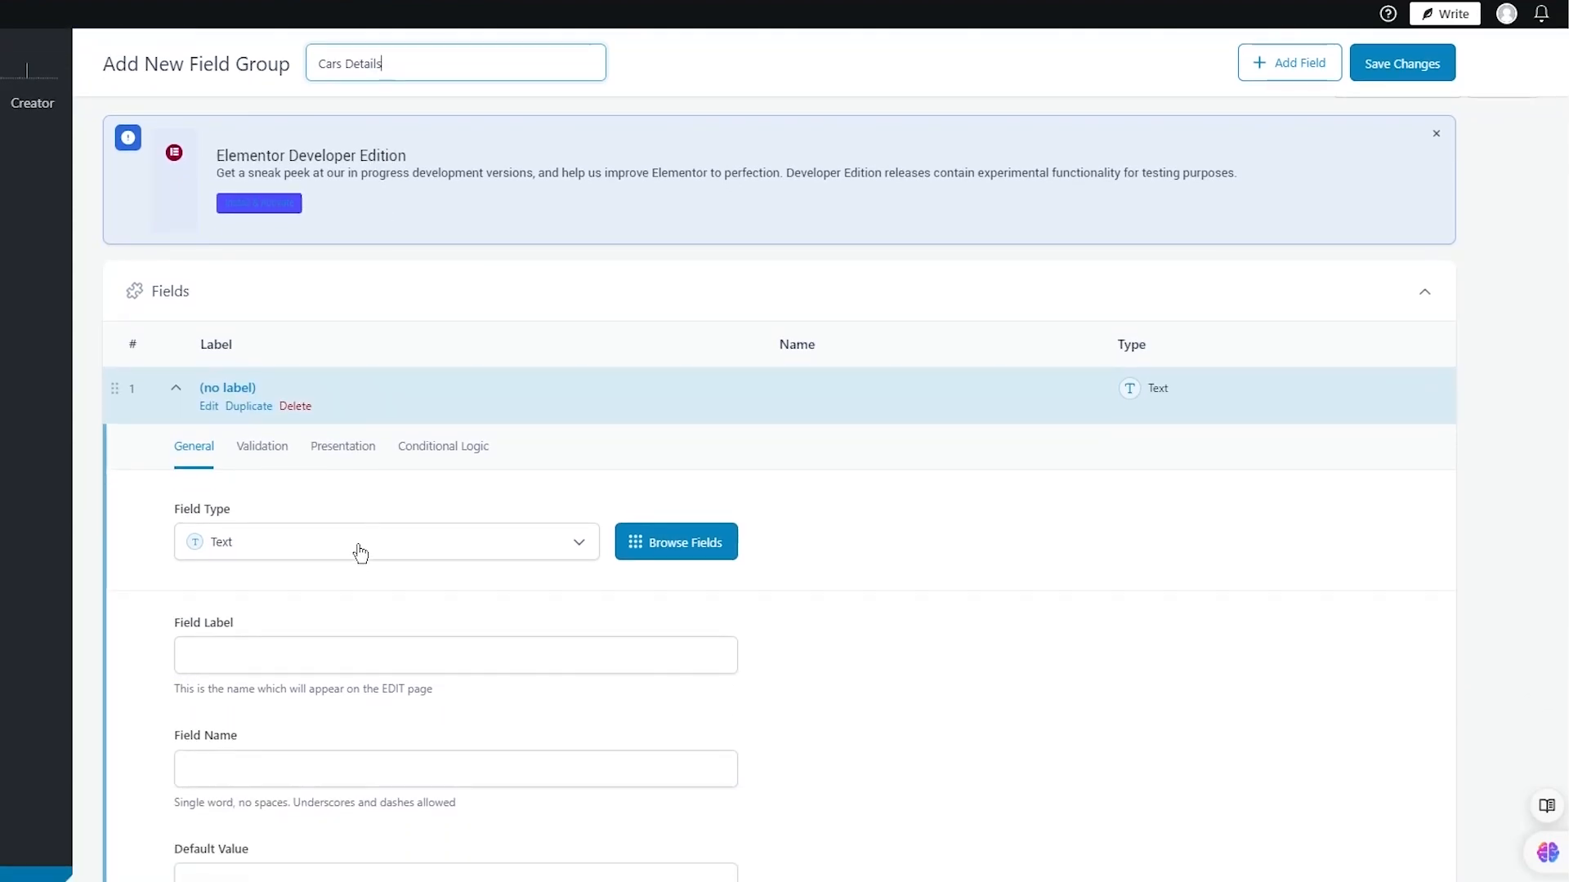
pyautogui.click(330, 546)
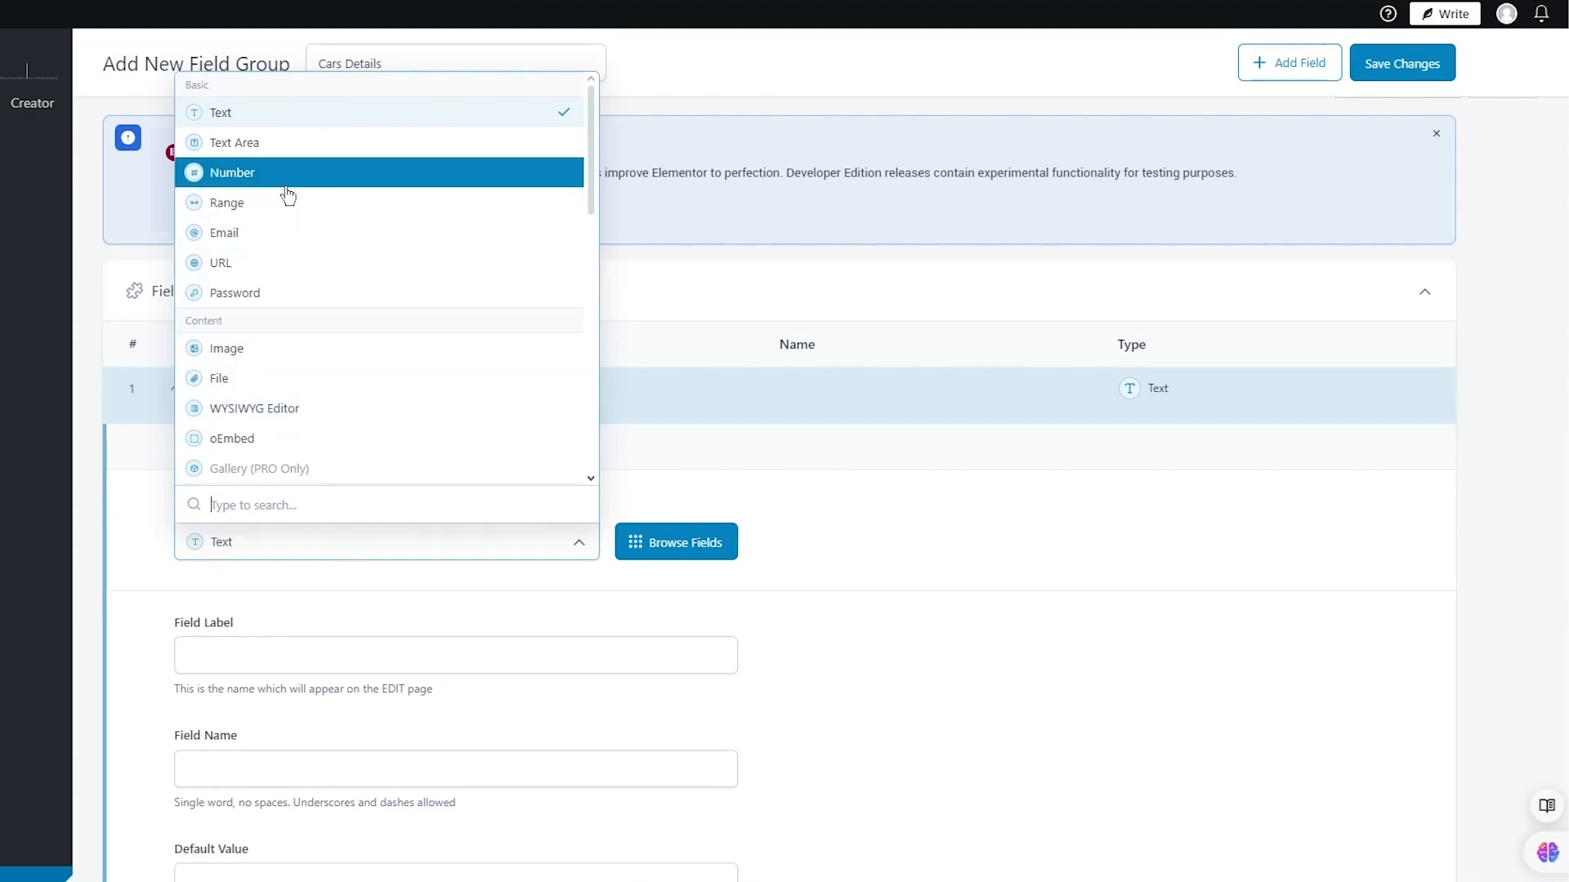
pyautogui.scroll(-5, 315, 378)
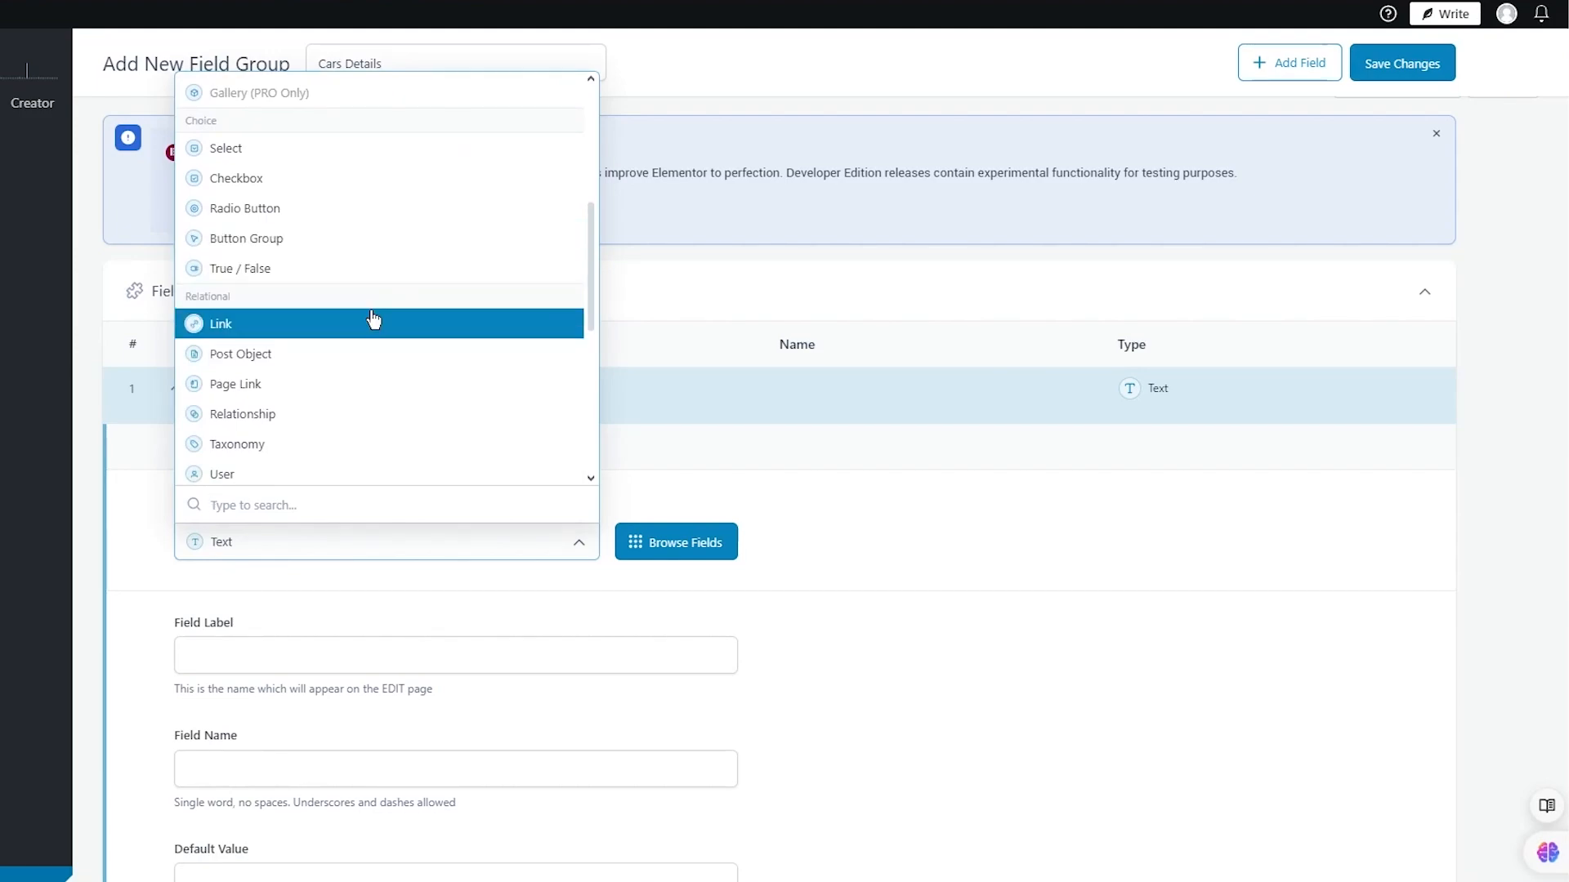
pyautogui.scroll(-3, 373, 318)
pyautogui.scroll(-3, 371, 325)
pyautogui.scroll(-2, 349, 392)
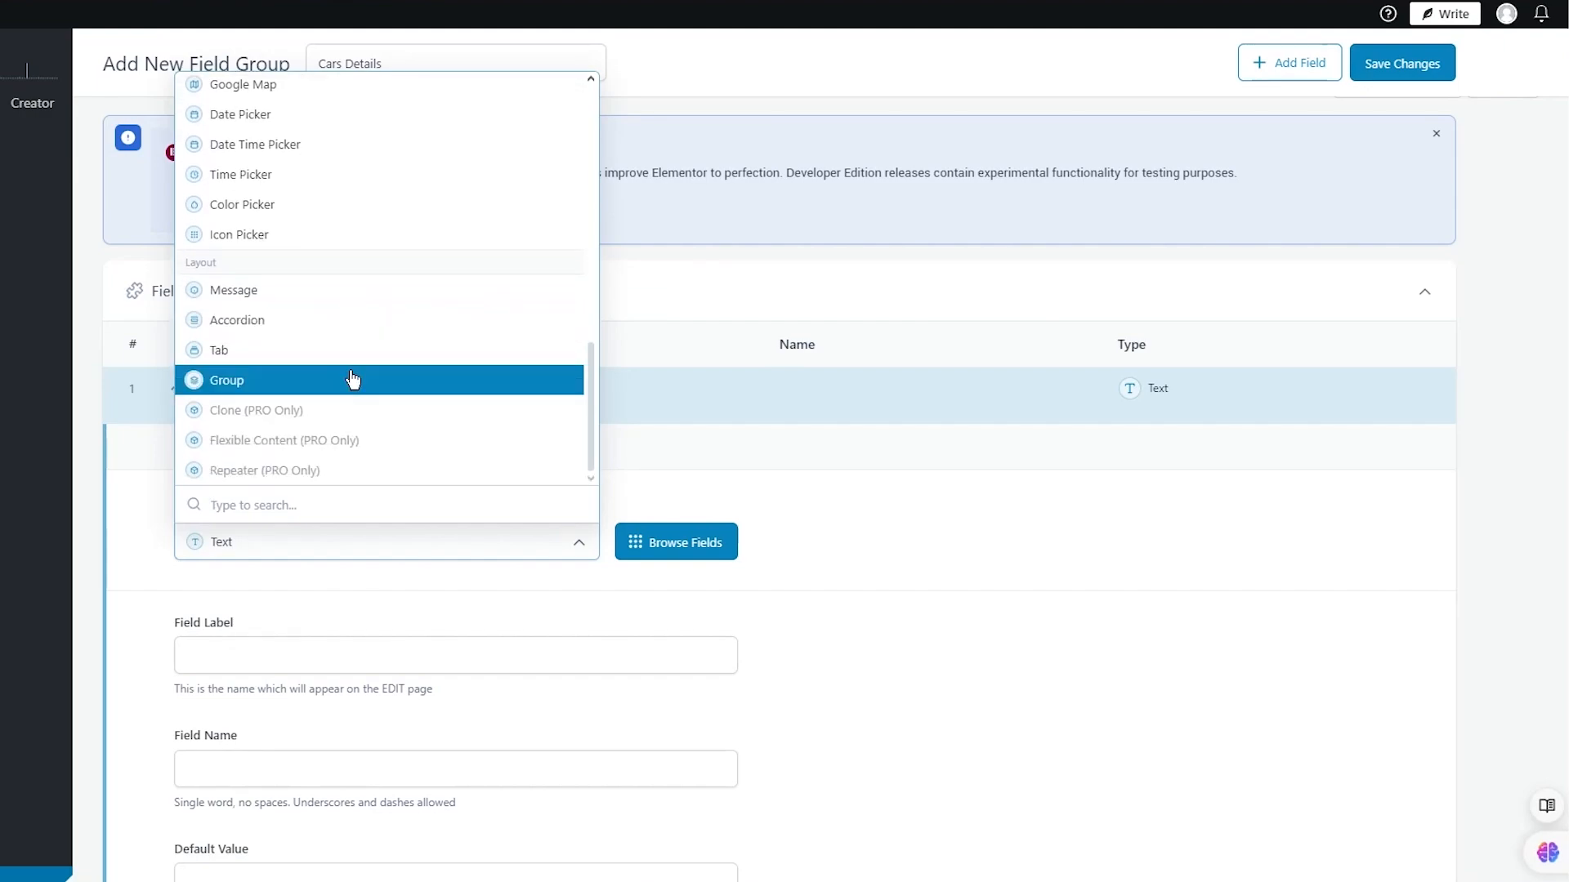
pyautogui.scroll(3, 389, 324)
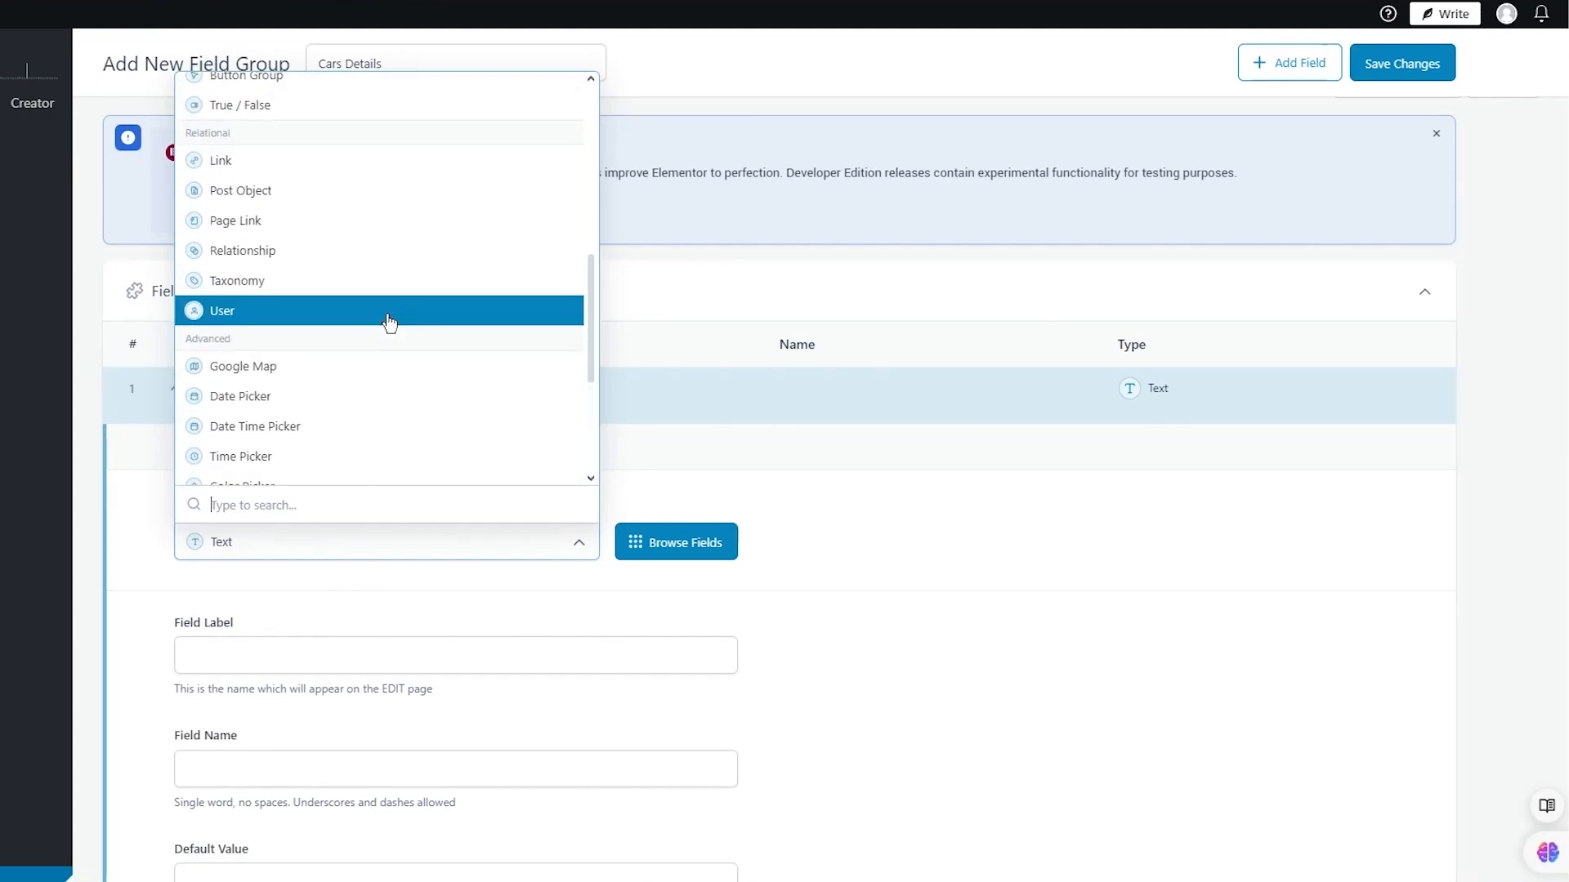
pyautogui.scroll(6, 482, 284)
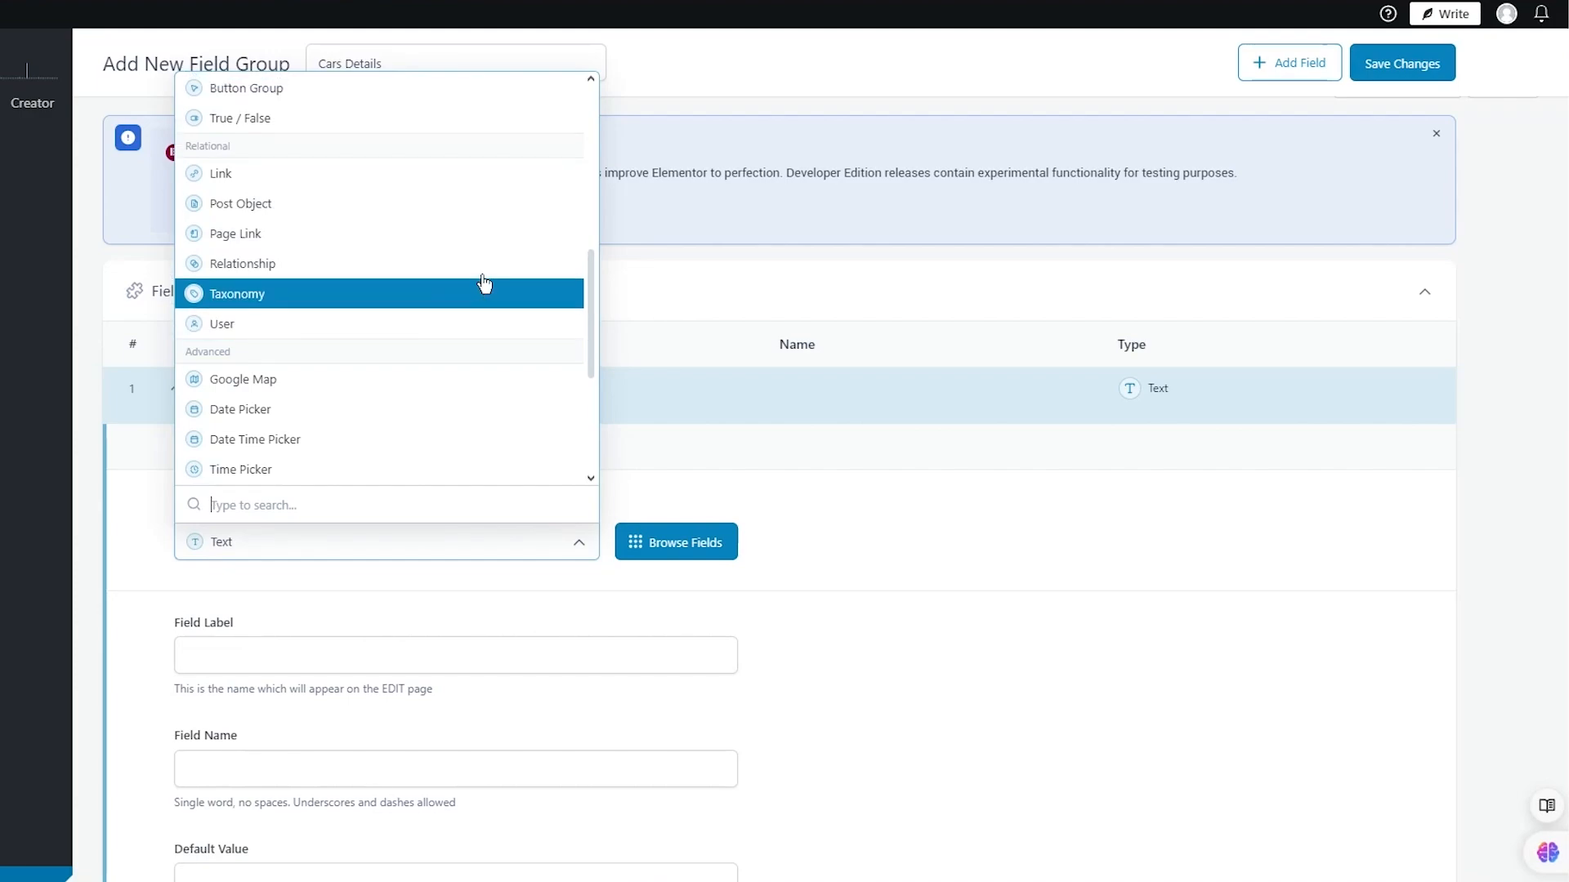
pyautogui.click(1088, 648)
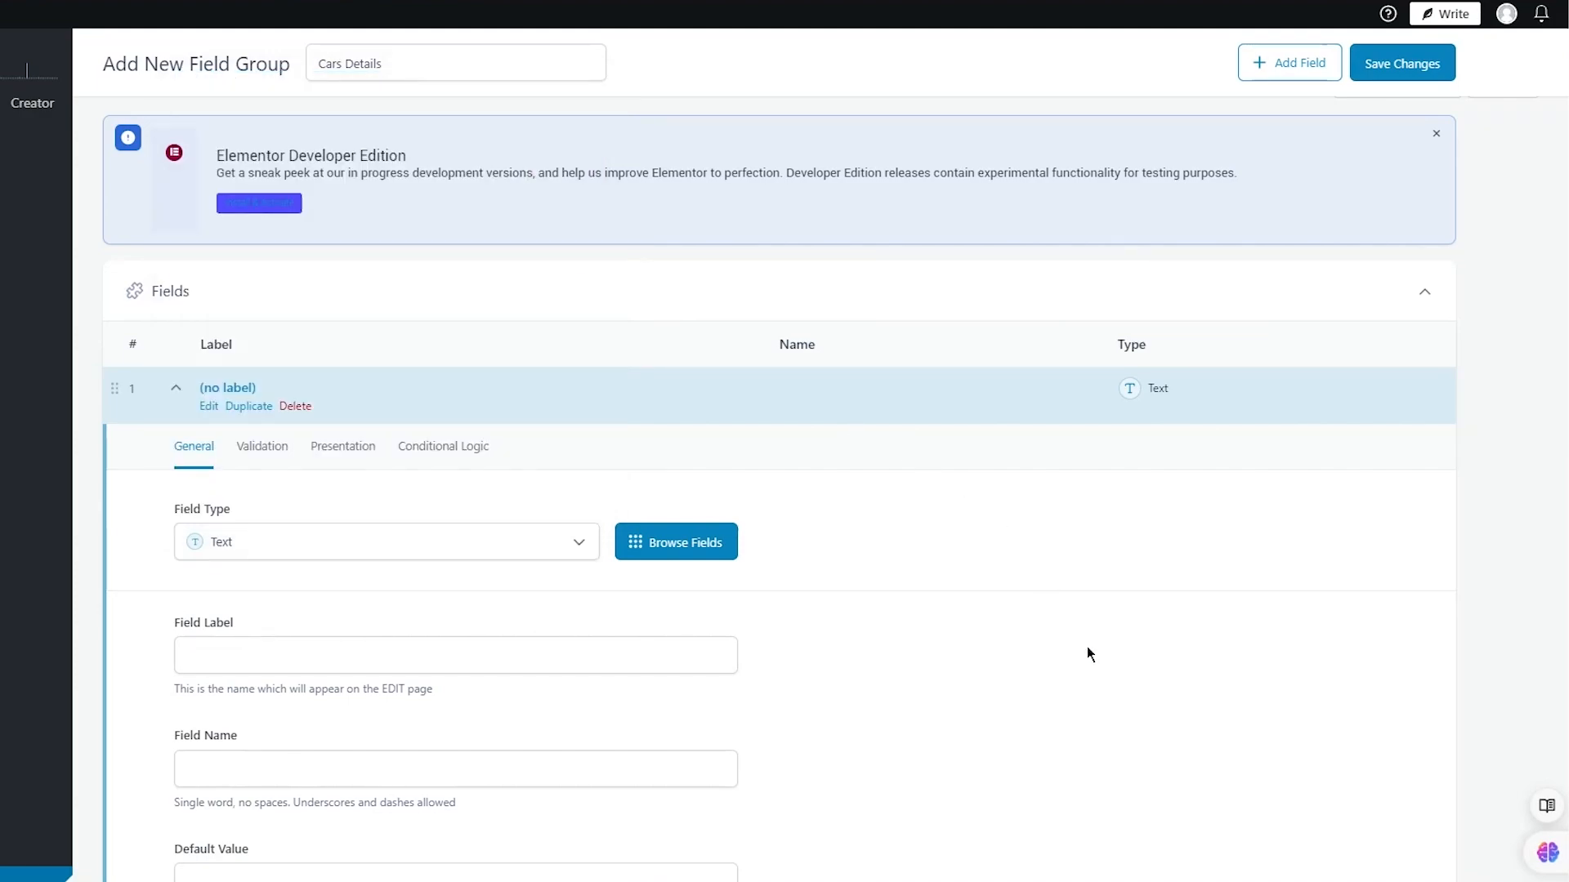
# Step: Label the first field "Make" and set its default value to "Make"
pyautogui.scroll(-2, 340, 525)
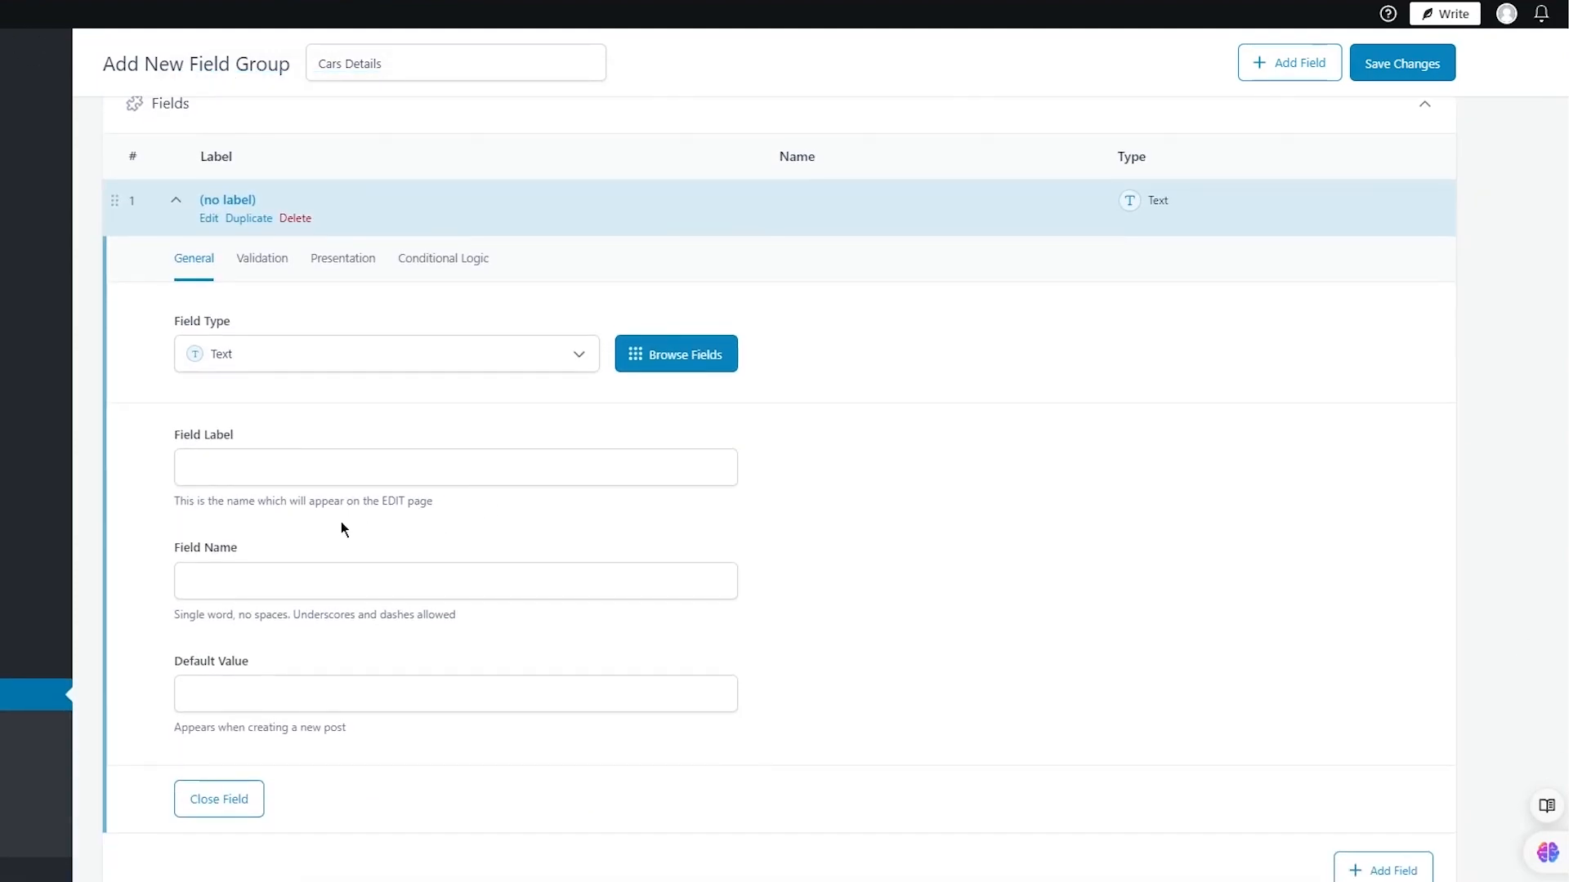
pyautogui.click(268, 465)
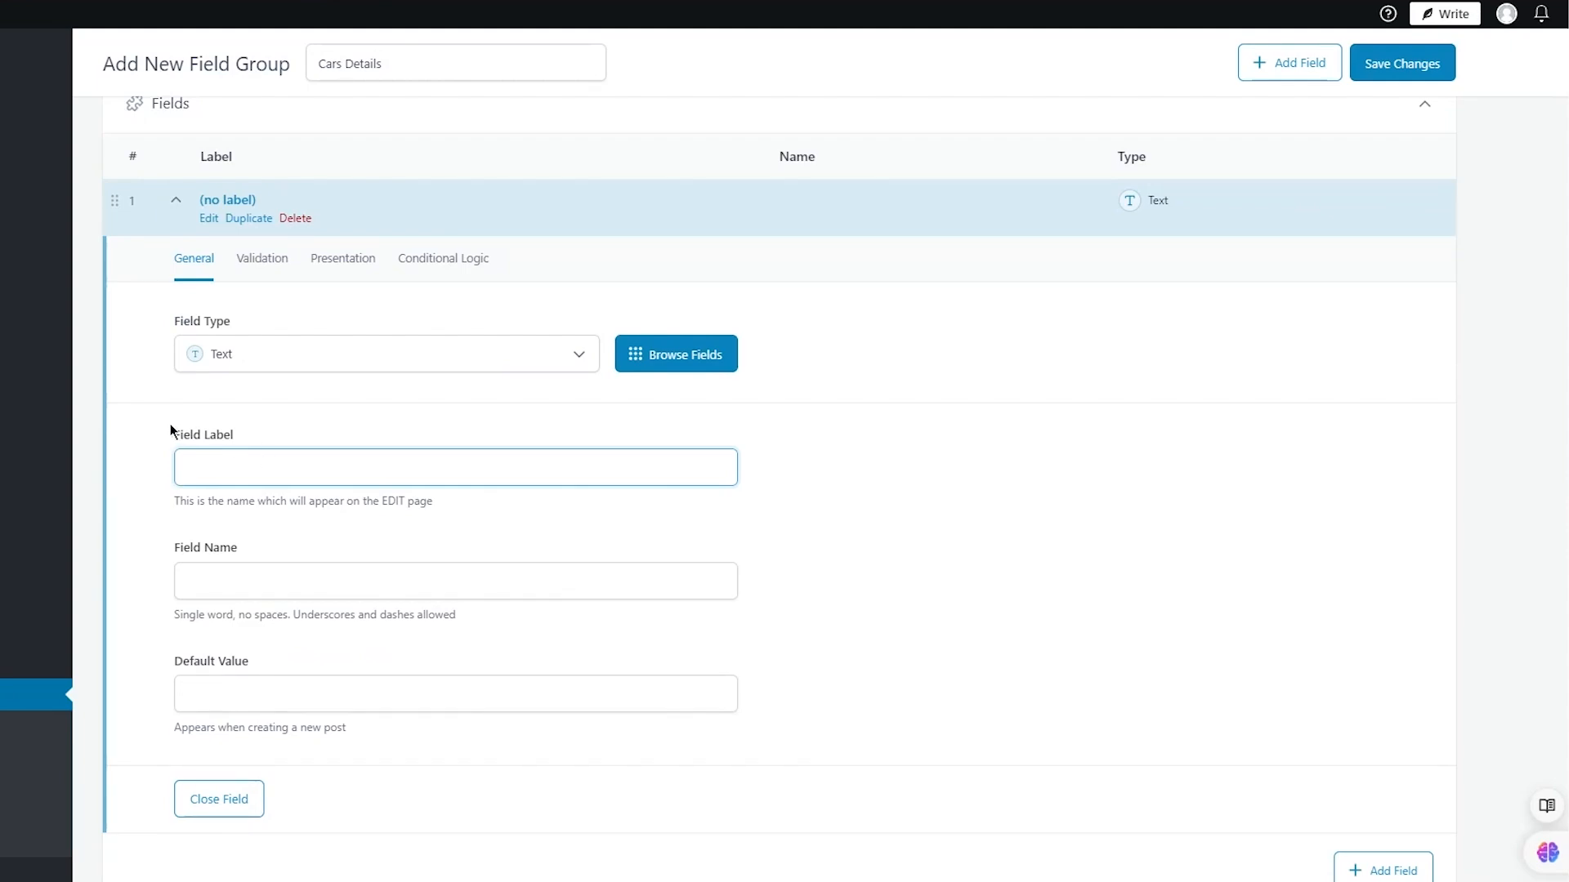
pyautogui.write('Make')
pyautogui.click(1164, 477)
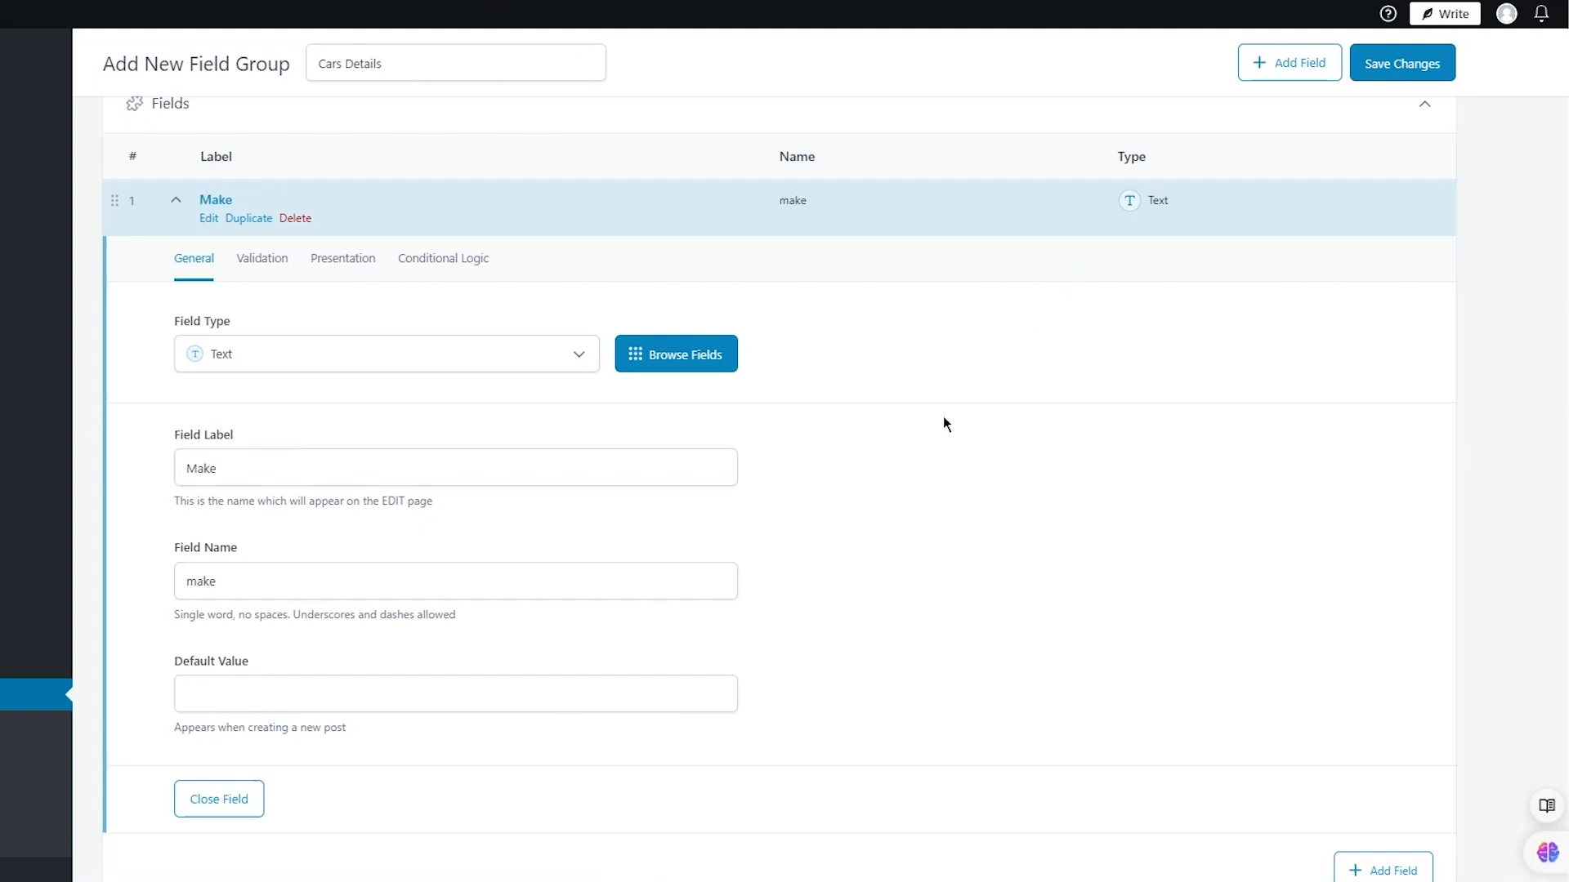
pyautogui.click(337, 683)
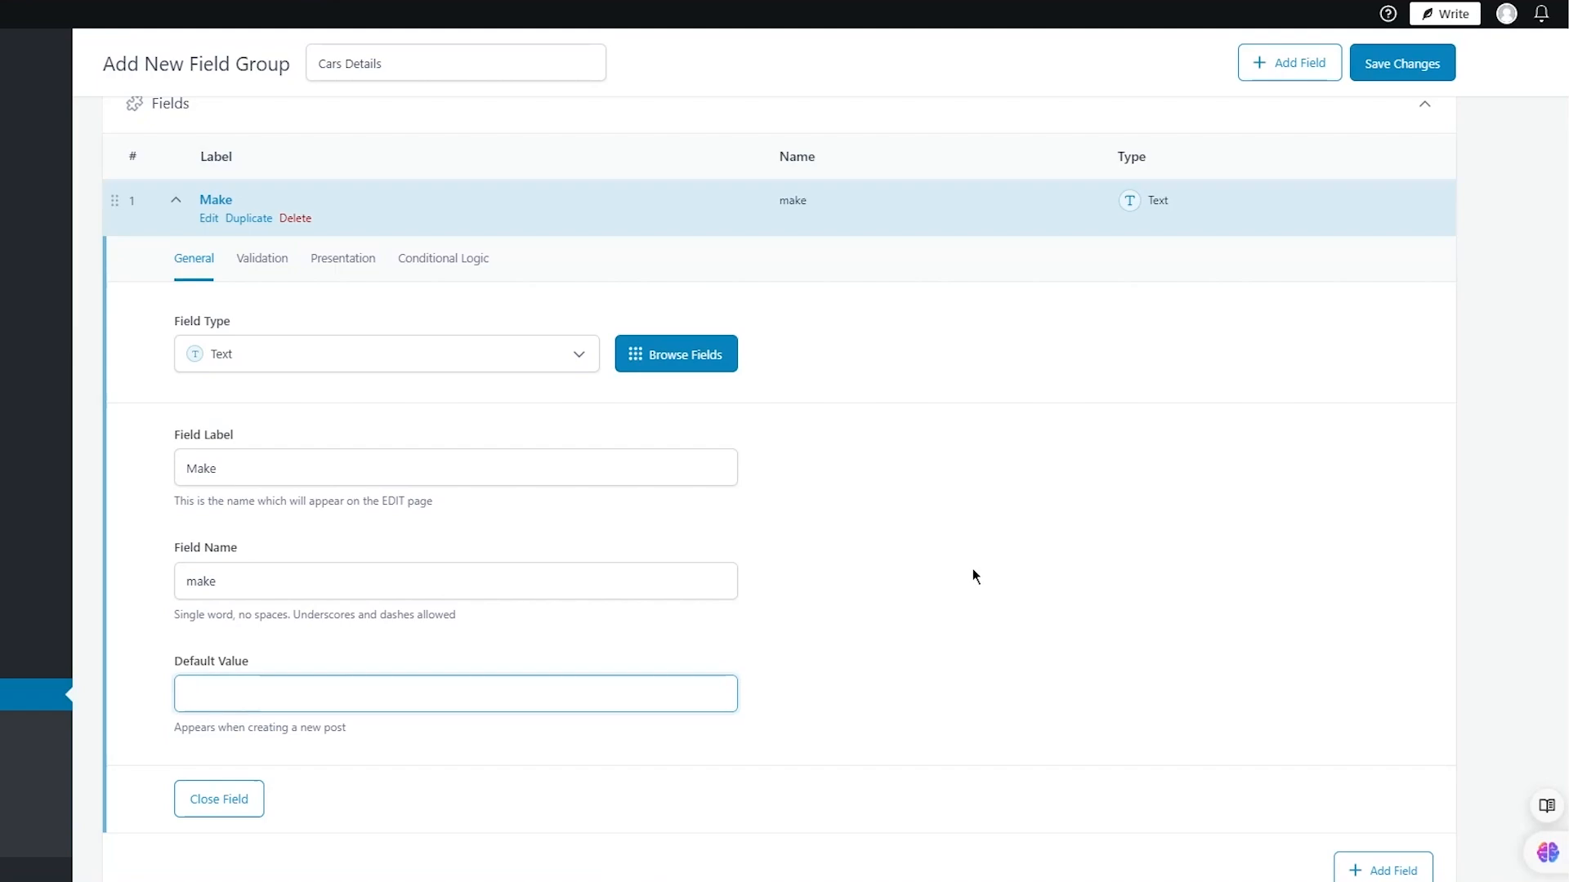
pyautogui.write('Make')
pyautogui.scroll(-3, 301, 648)
pyautogui.scroll(3, 665, 400)
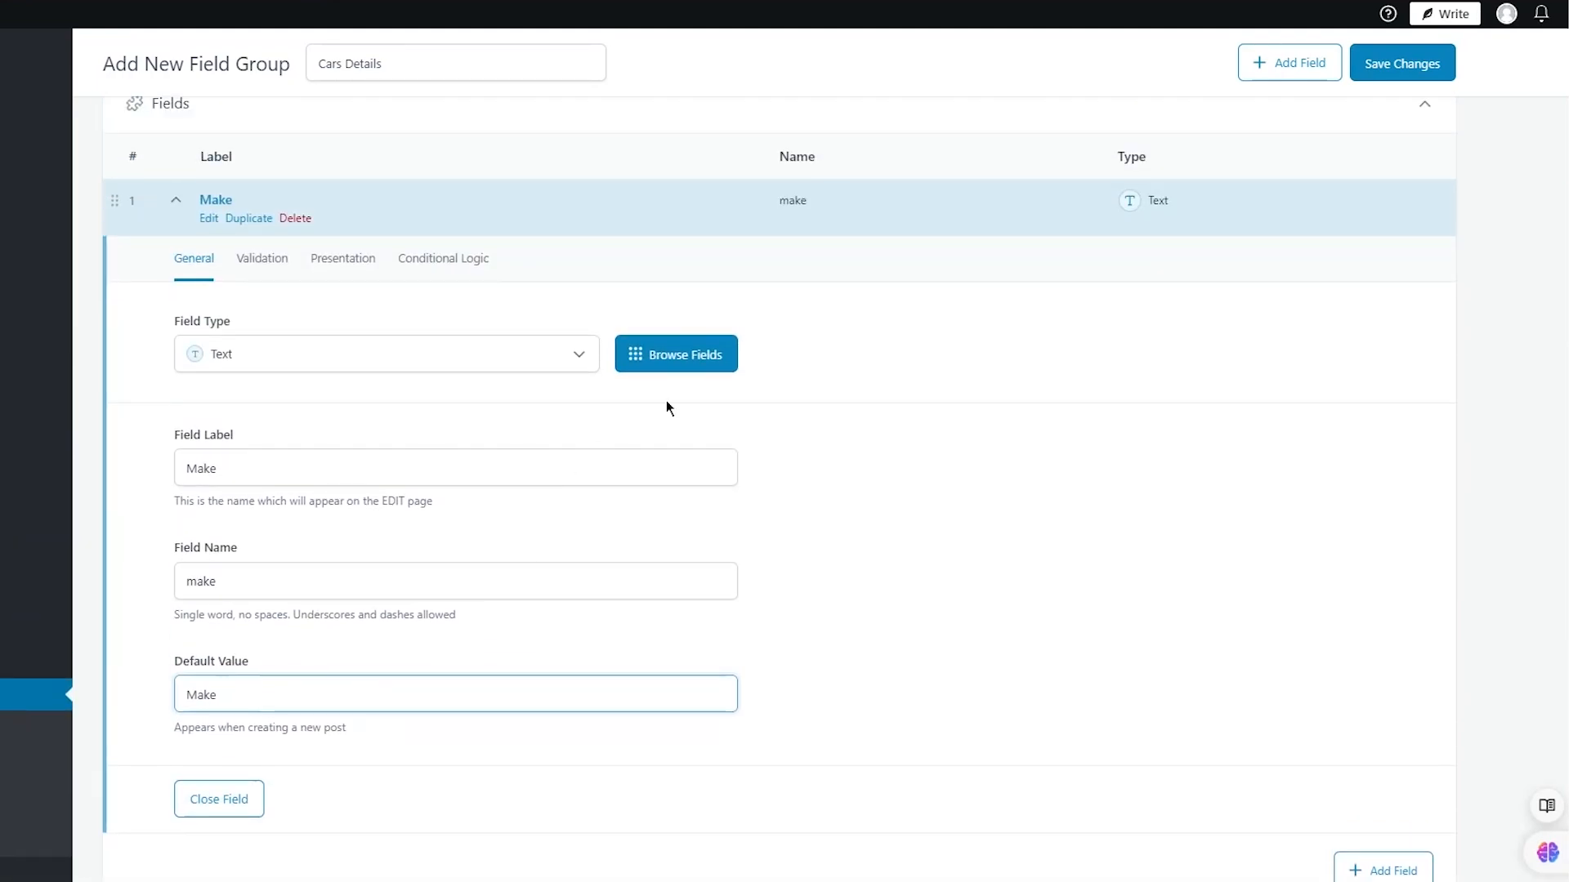
# Step: Add a second field to the group and collapse the Make field
pyautogui.scroll(-5, 710, 405)
pyautogui.click(1365, 496)
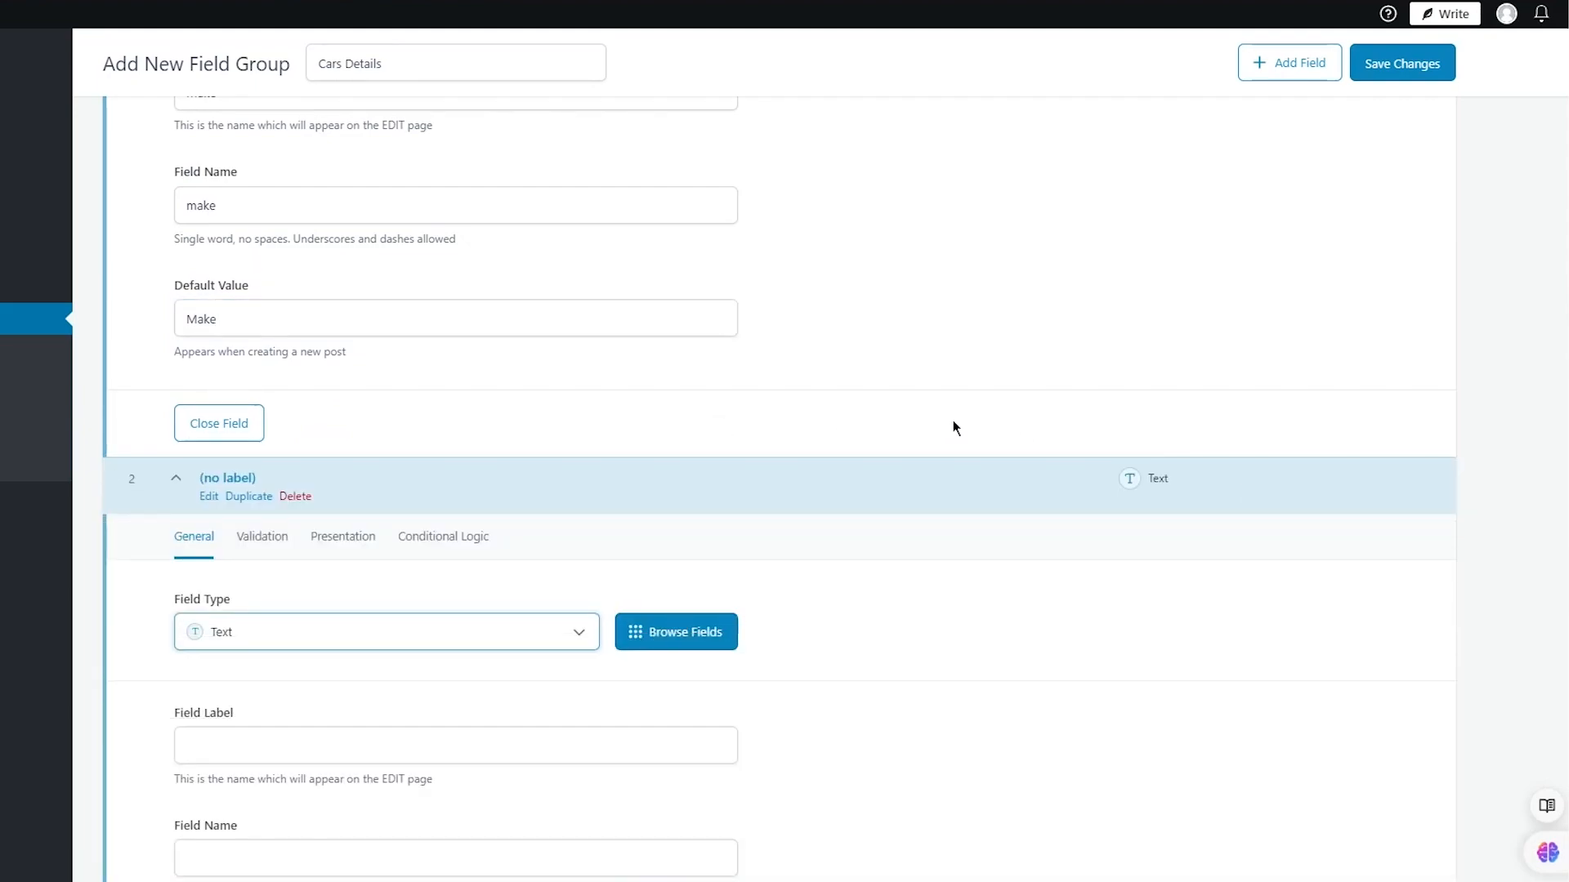
pyautogui.click(245, 438)
pyautogui.scroll(6, 284, 406)
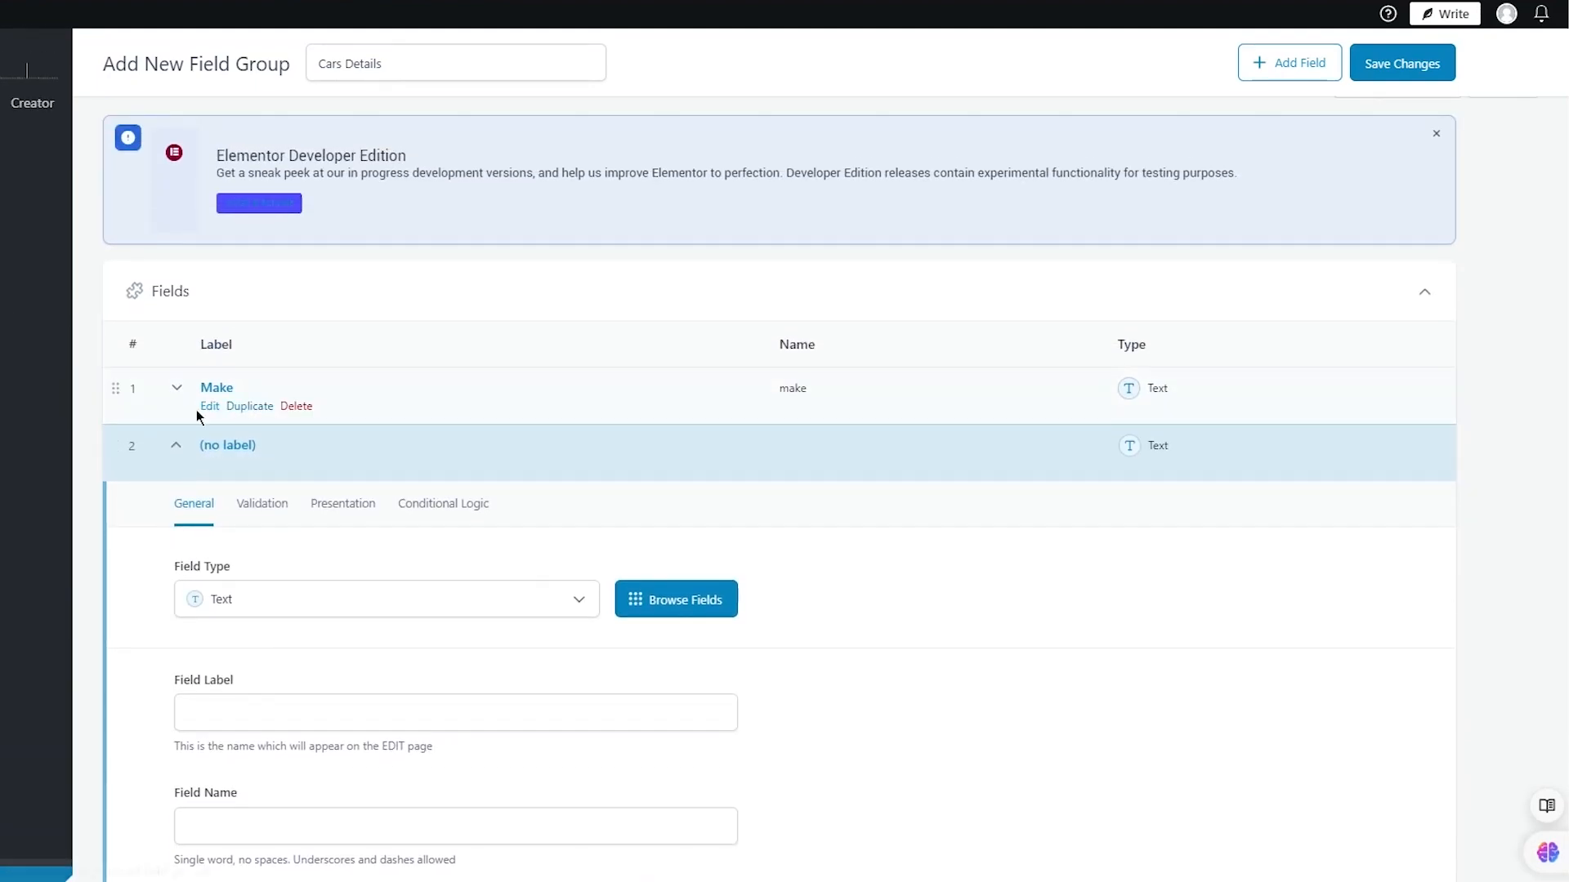
# Step: Label the second field "Year", set its default value to "year" and collapse it
pyautogui.scroll(-3, 294, 609)
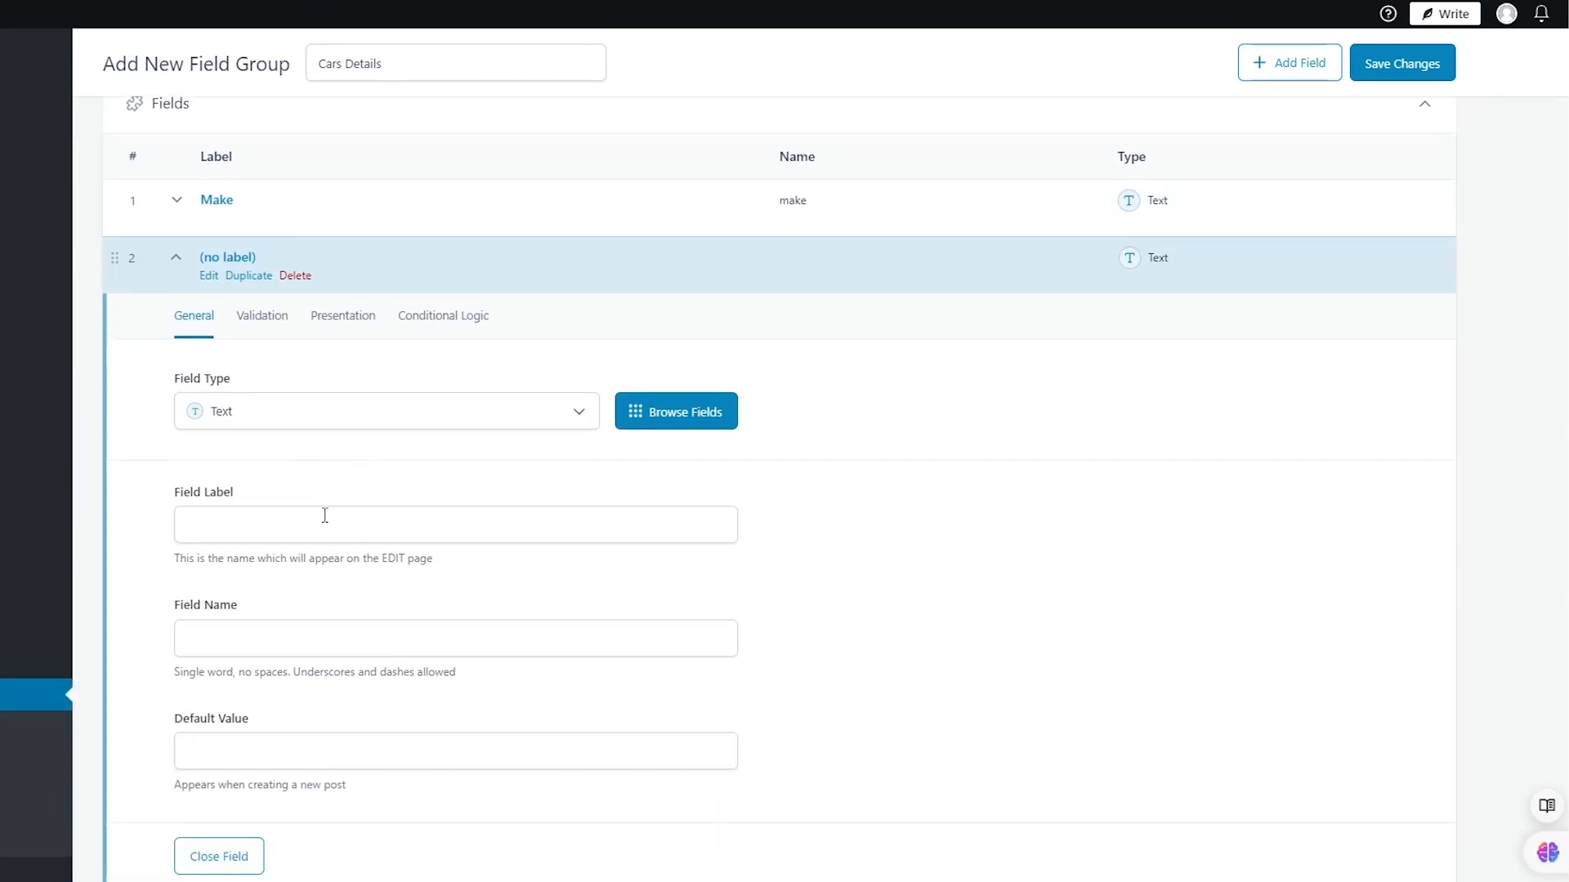
pyautogui.click(324, 516)
pyautogui.write('Year')
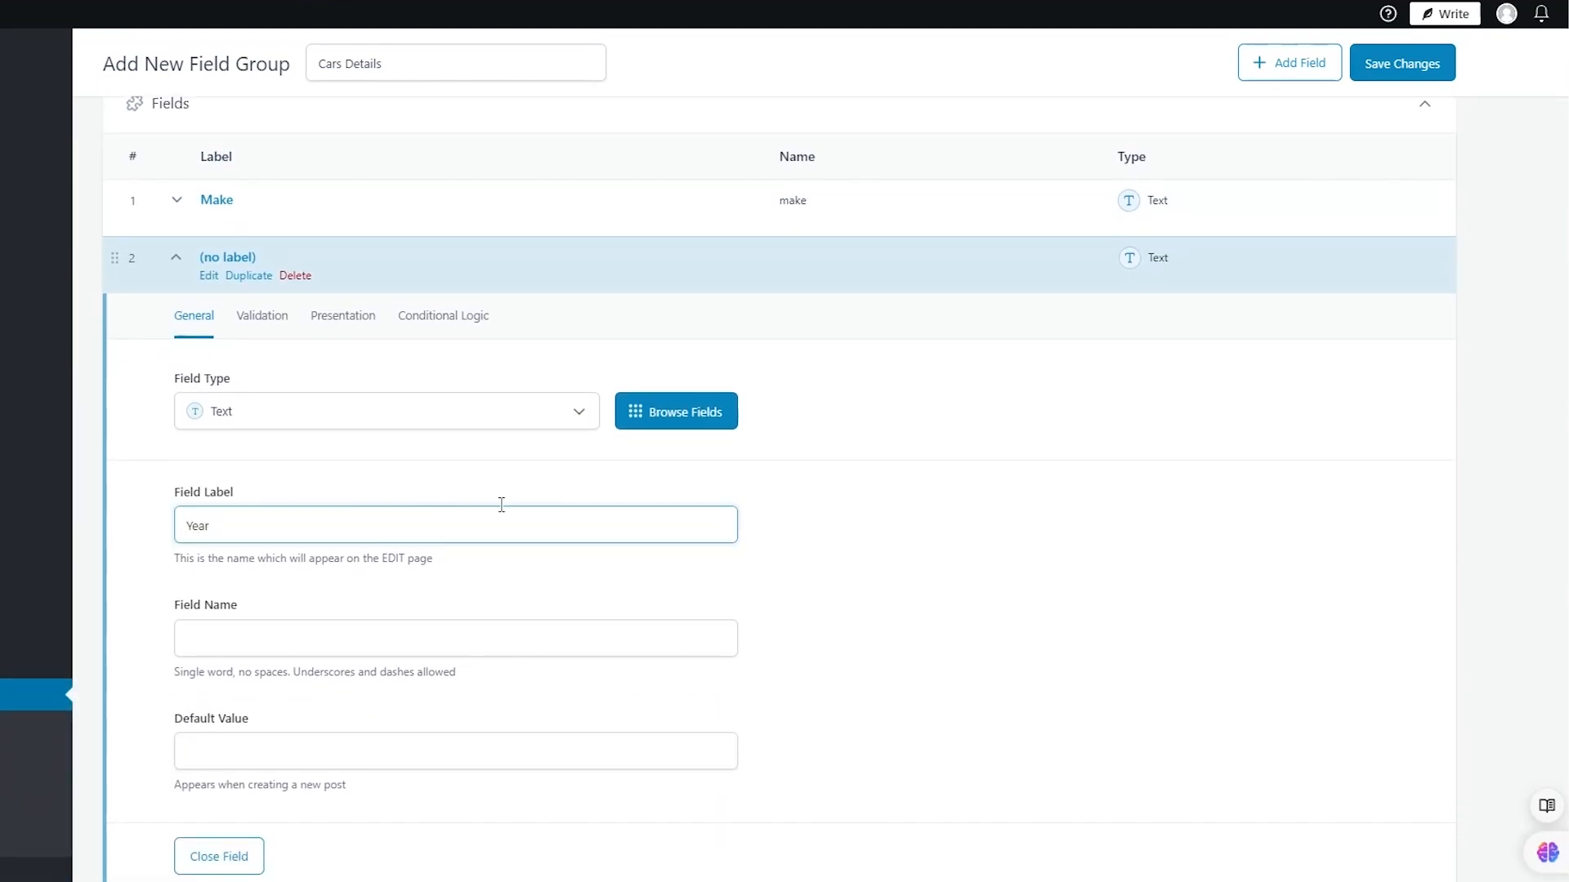
pyautogui.click(983, 502)
pyautogui.scroll(-3, 983, 501)
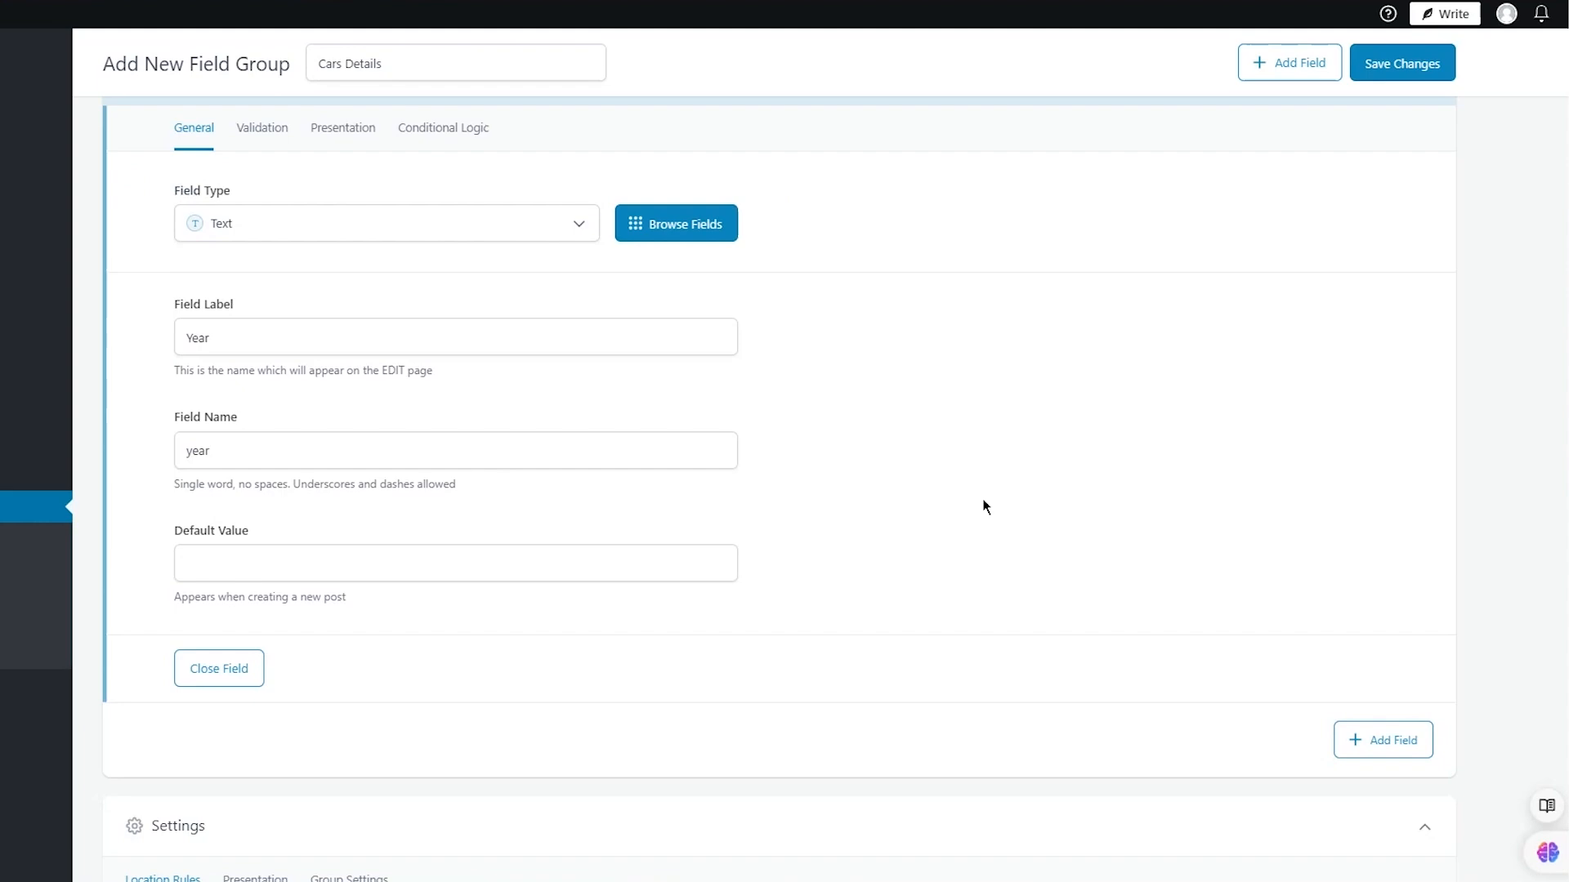
pyautogui.click(518, 557)
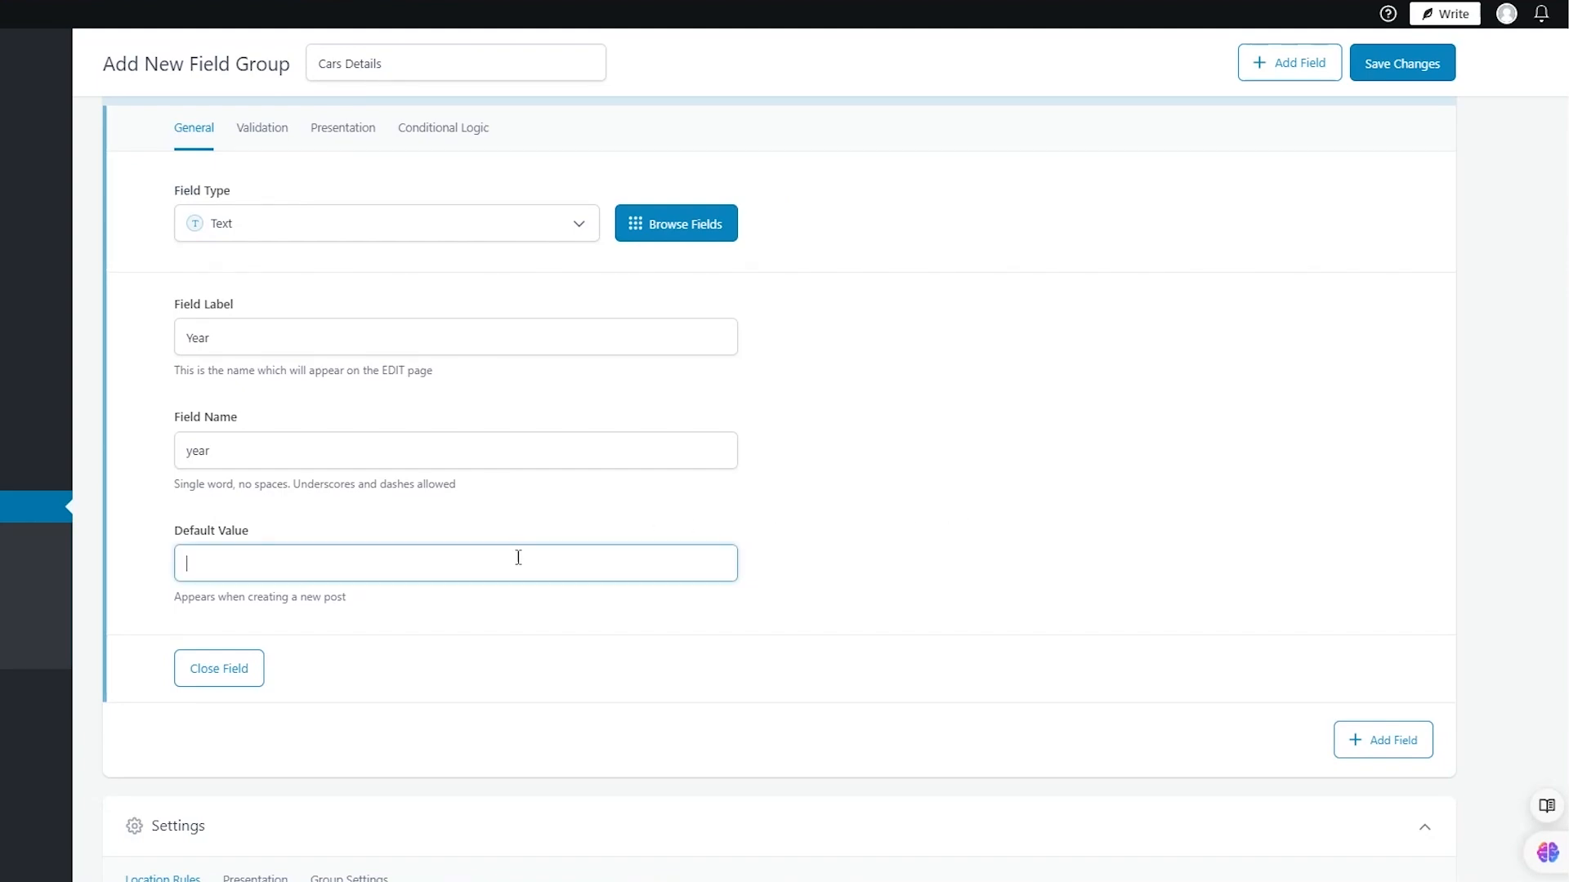
pyautogui.write('year')
pyautogui.click(215, 663)
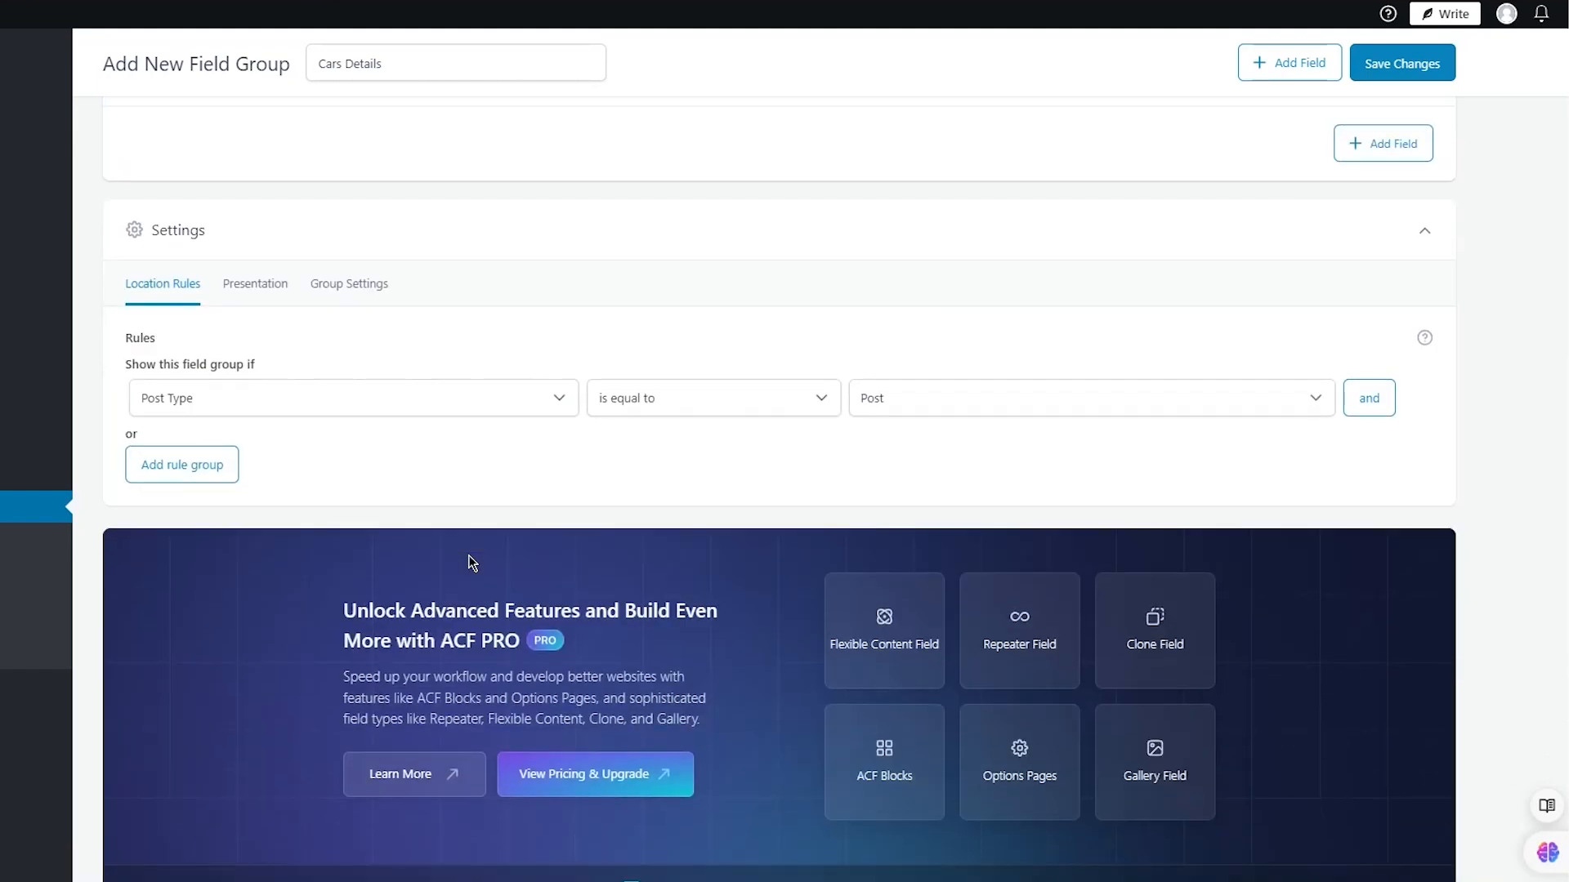
# Step: Add a third Text field to the group, label it "Color" and collapse it
pyautogui.scroll(3, 468, 562)
pyautogui.scroll(2, 468, 555)
pyautogui.scroll(-1, 482, 469)
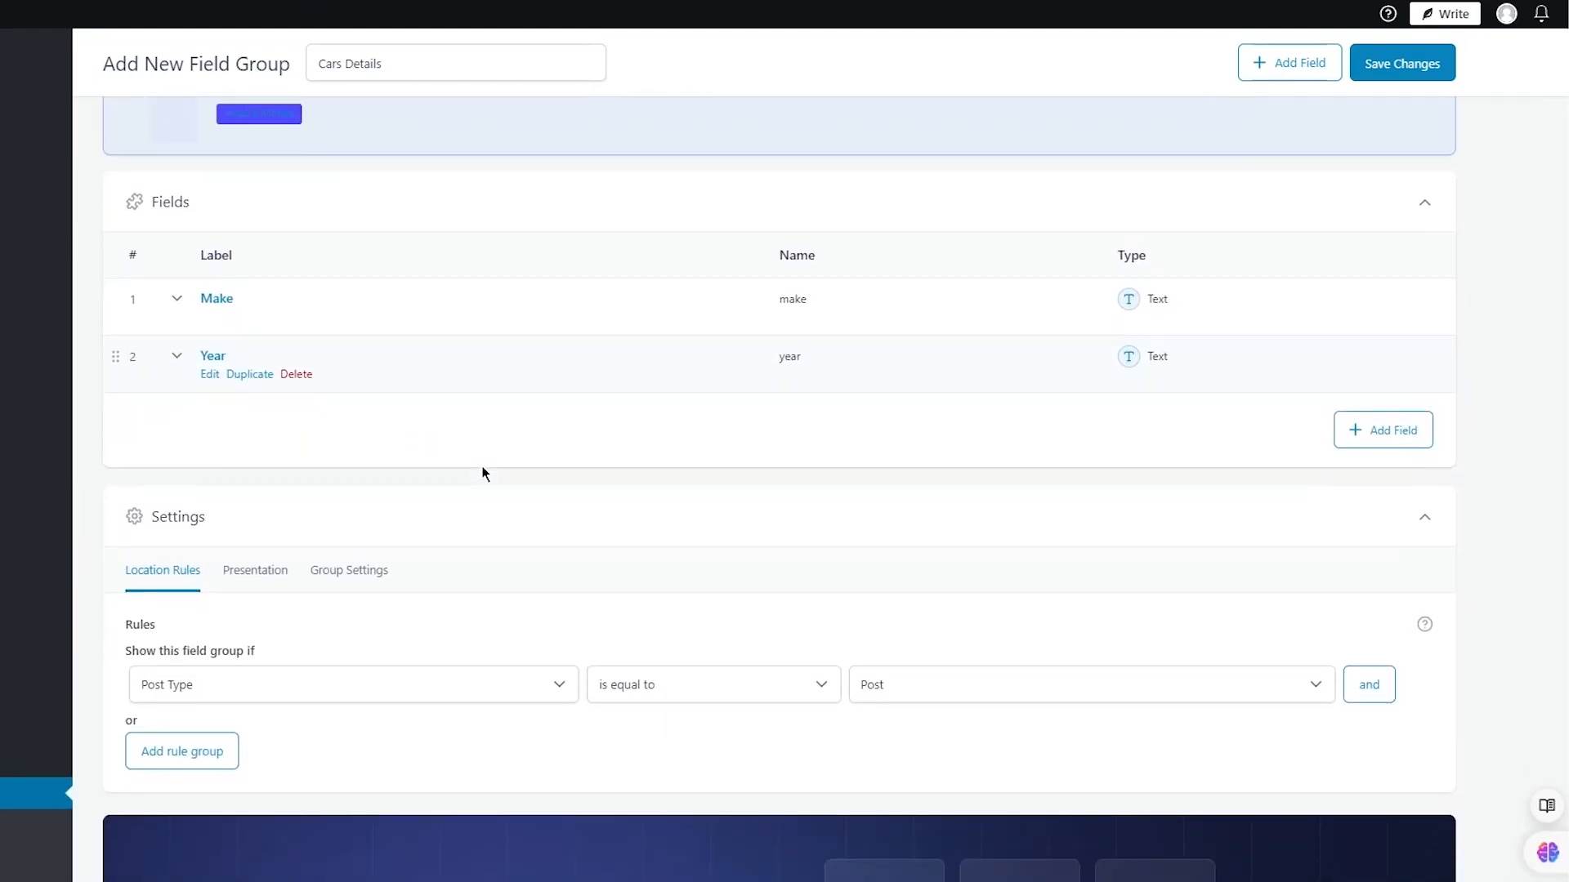
pyautogui.click(1414, 442)
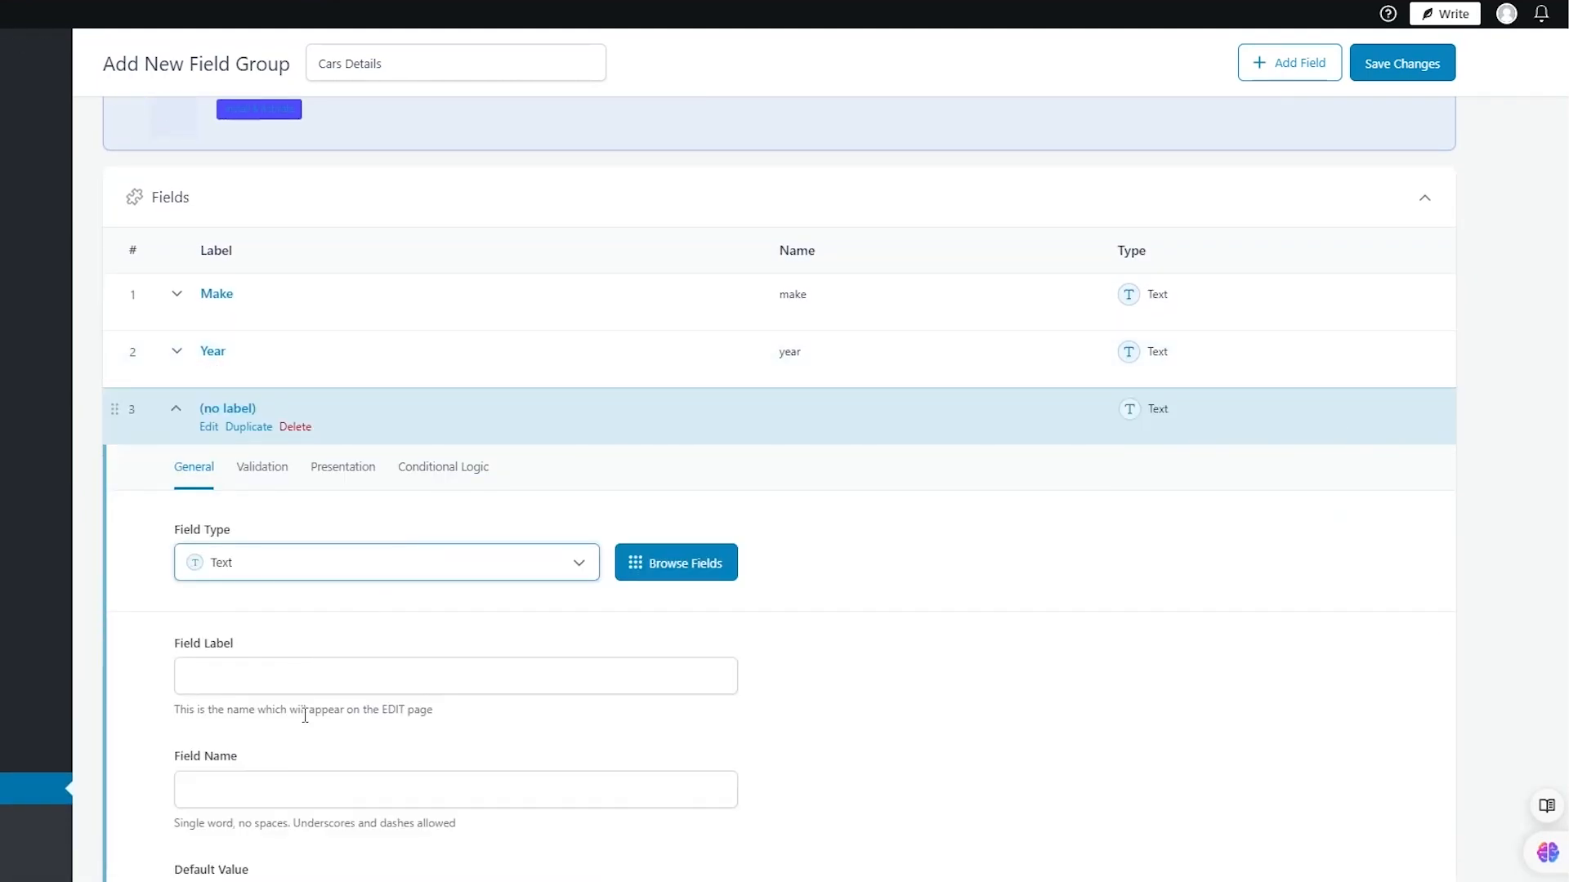
pyautogui.click(294, 683)
pyautogui.write('Color')
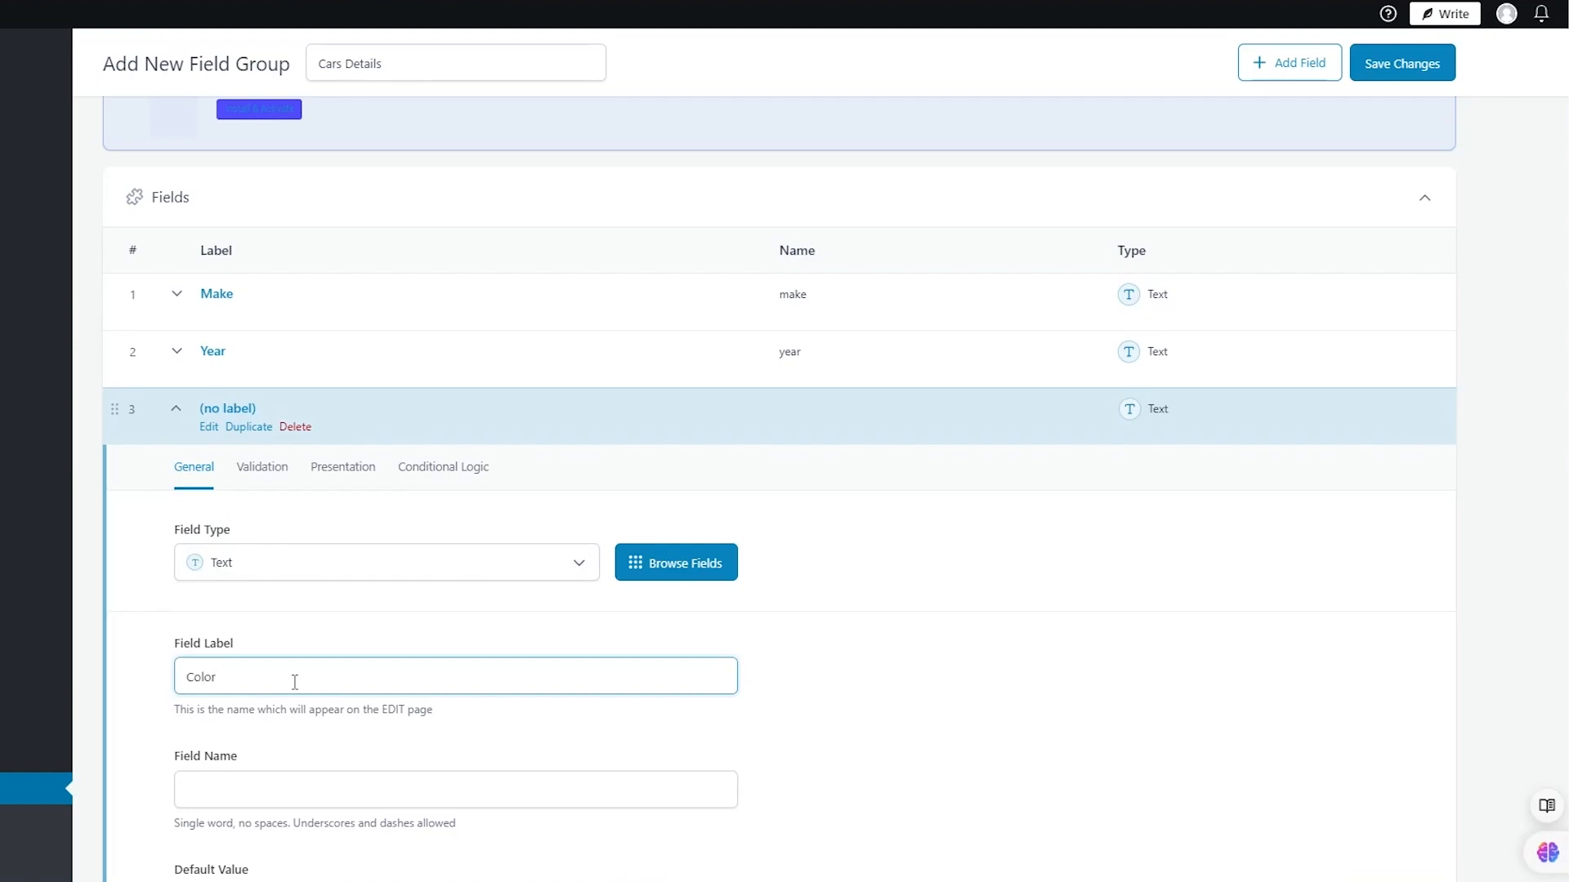
pyautogui.click(870, 660)
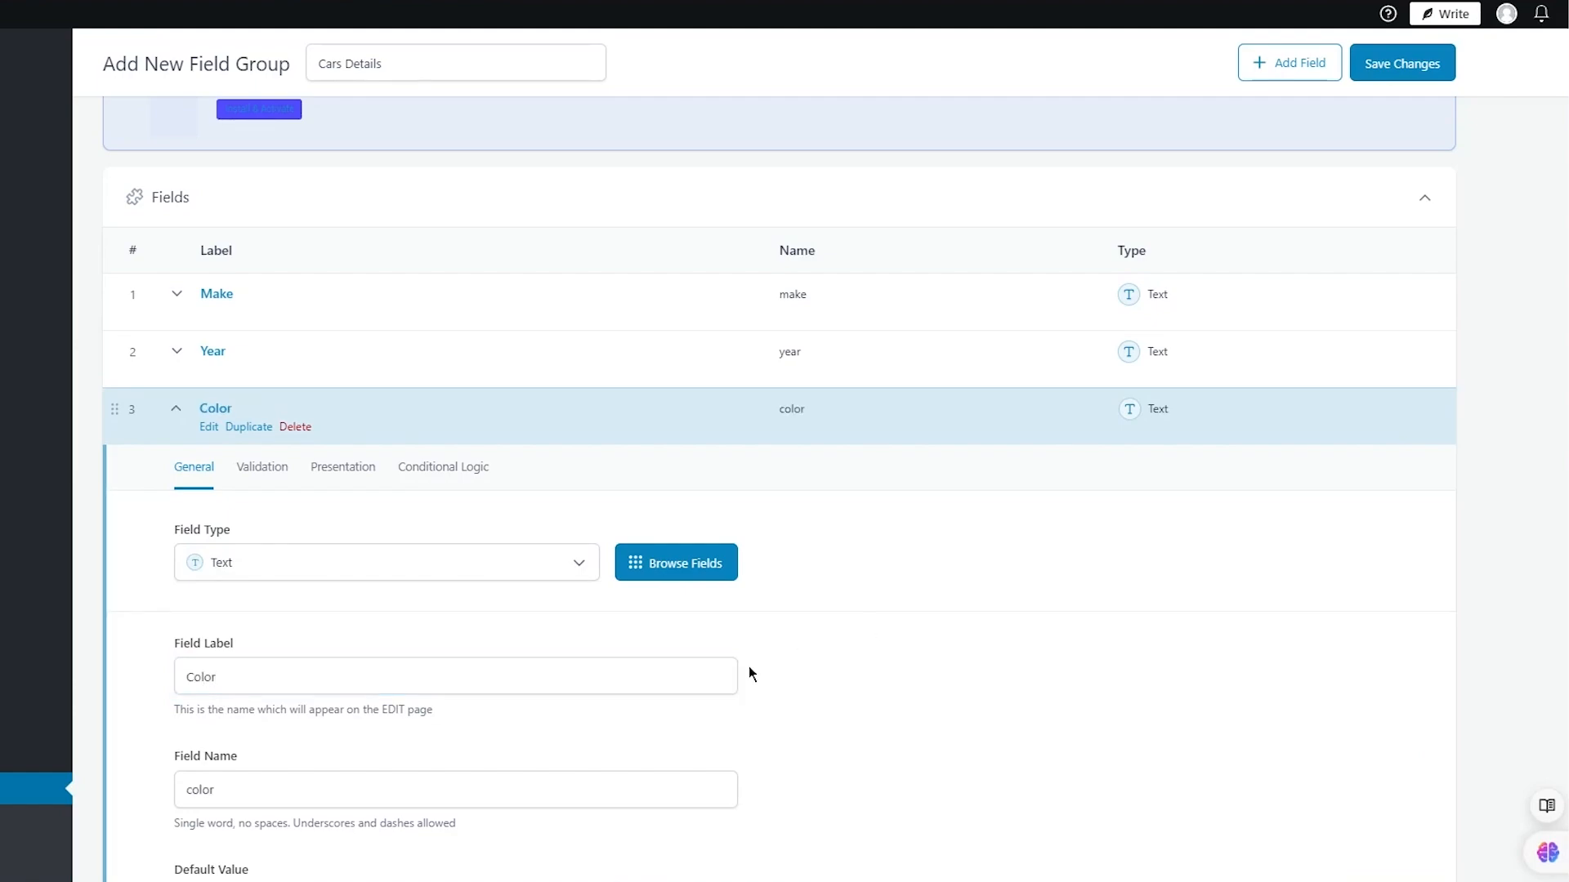
pyautogui.scroll(-3, 747, 668)
pyautogui.click(206, 735)
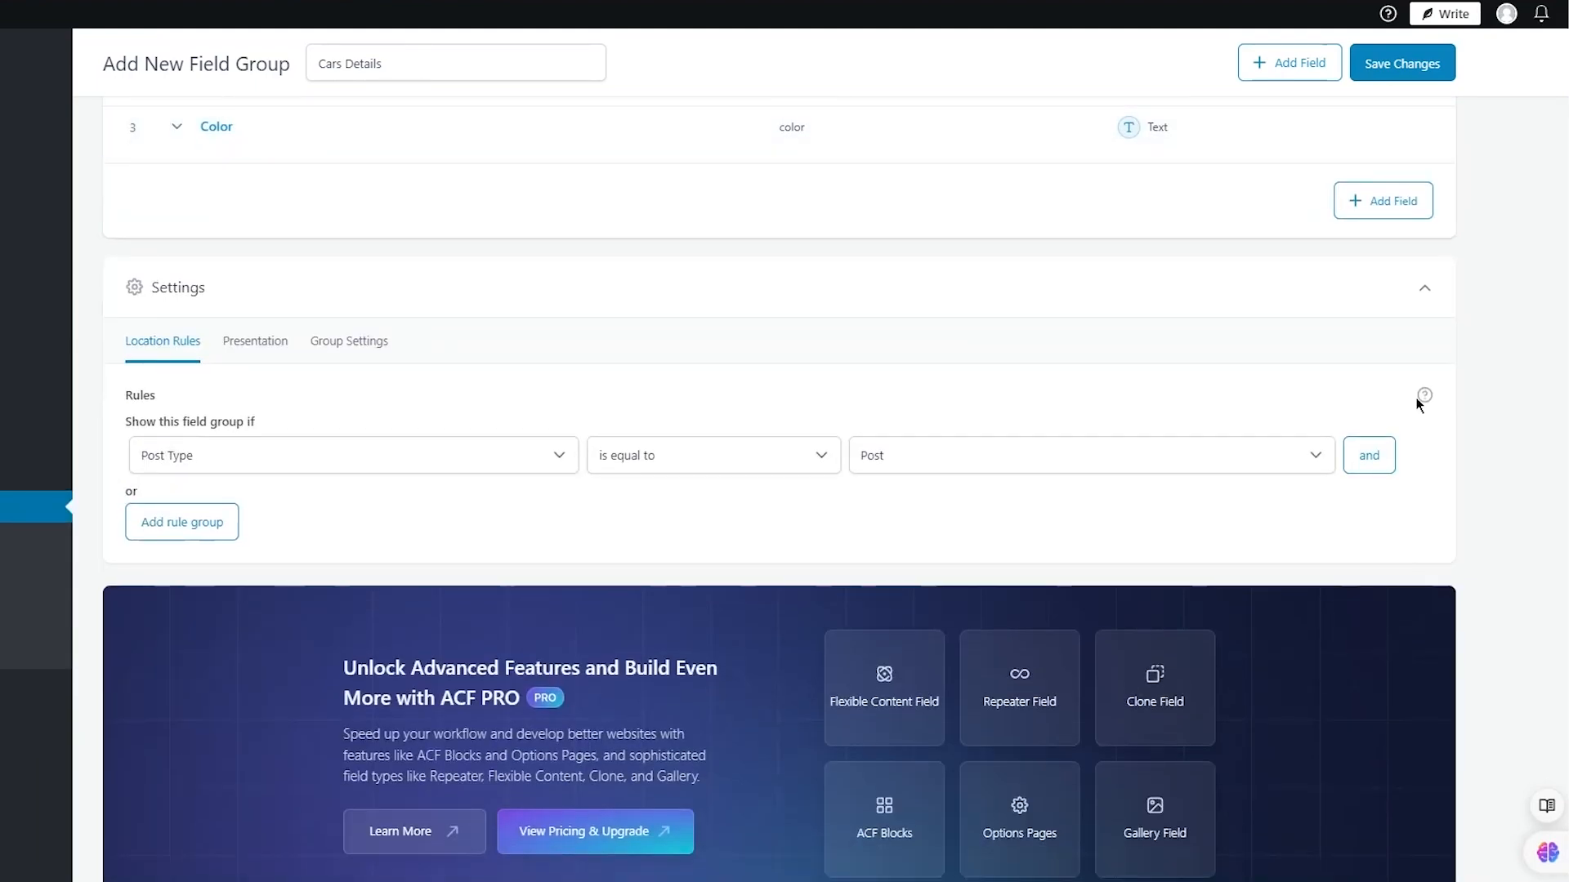
# Step: Add a fourth Text field labelled "Doors" and collapse it
pyautogui.click(1359, 214)
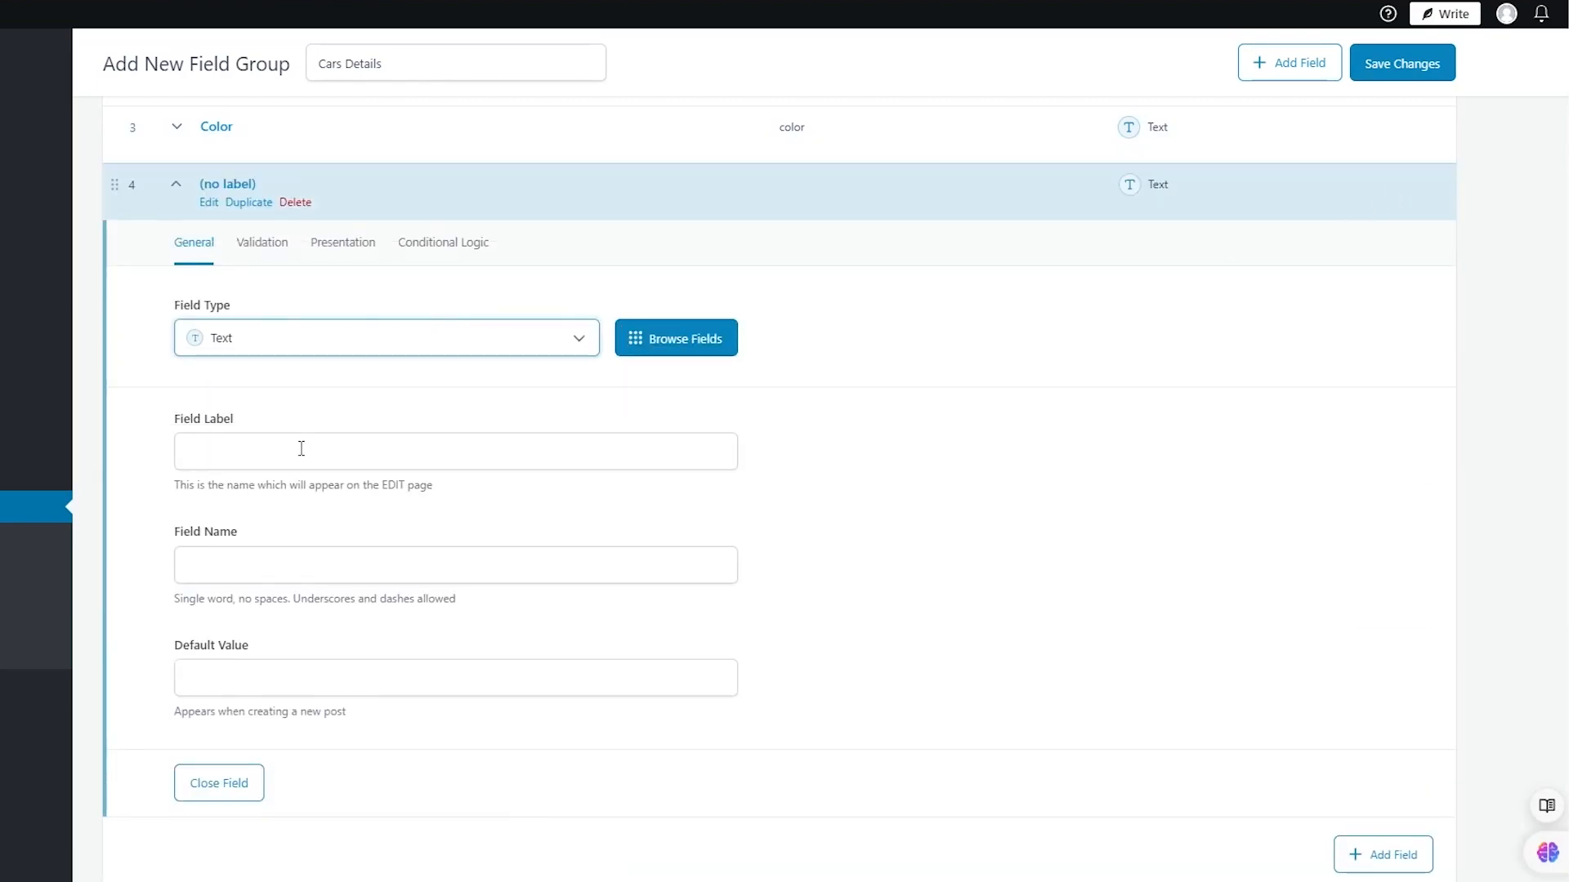
pyautogui.click(302, 448)
pyautogui.write('Doors')
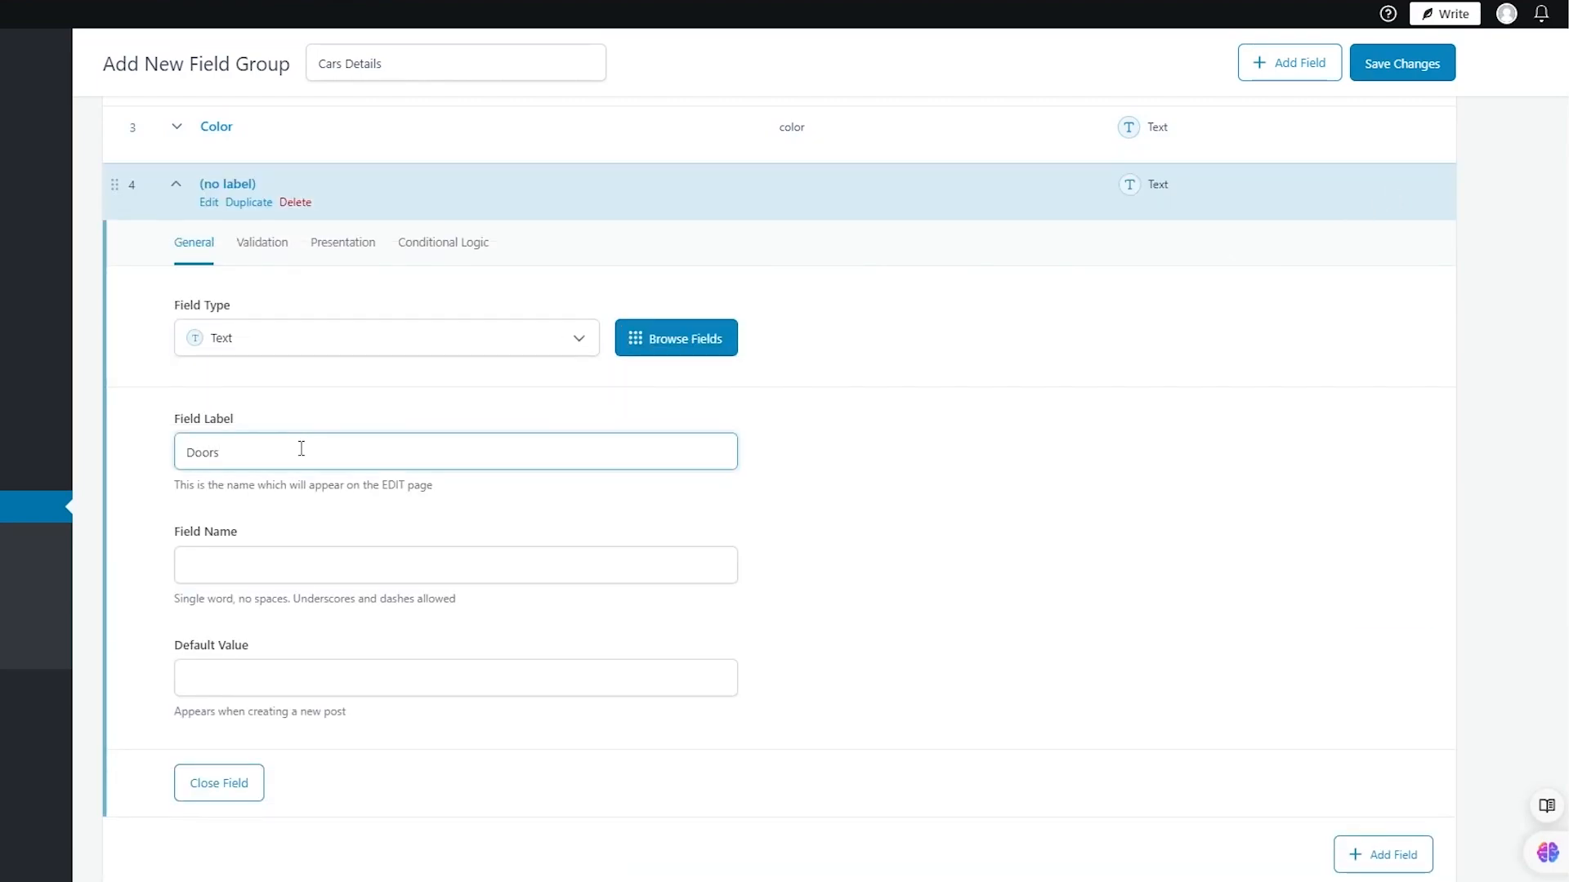
pyautogui.click(1208, 452)
pyautogui.scroll(-5, 1150, 475)
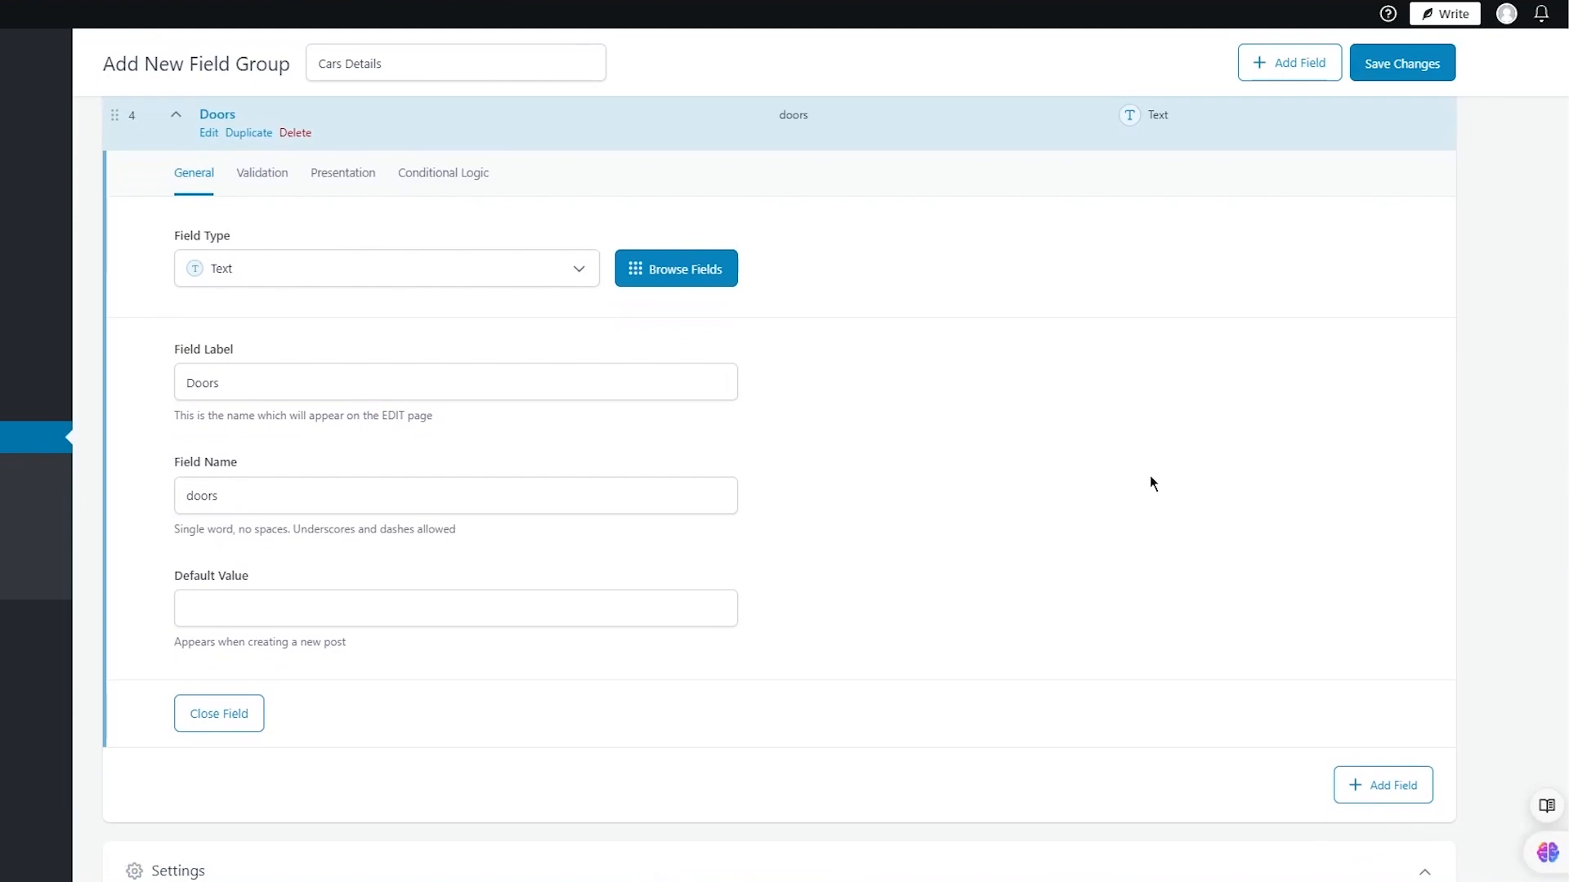
pyautogui.click(231, 420)
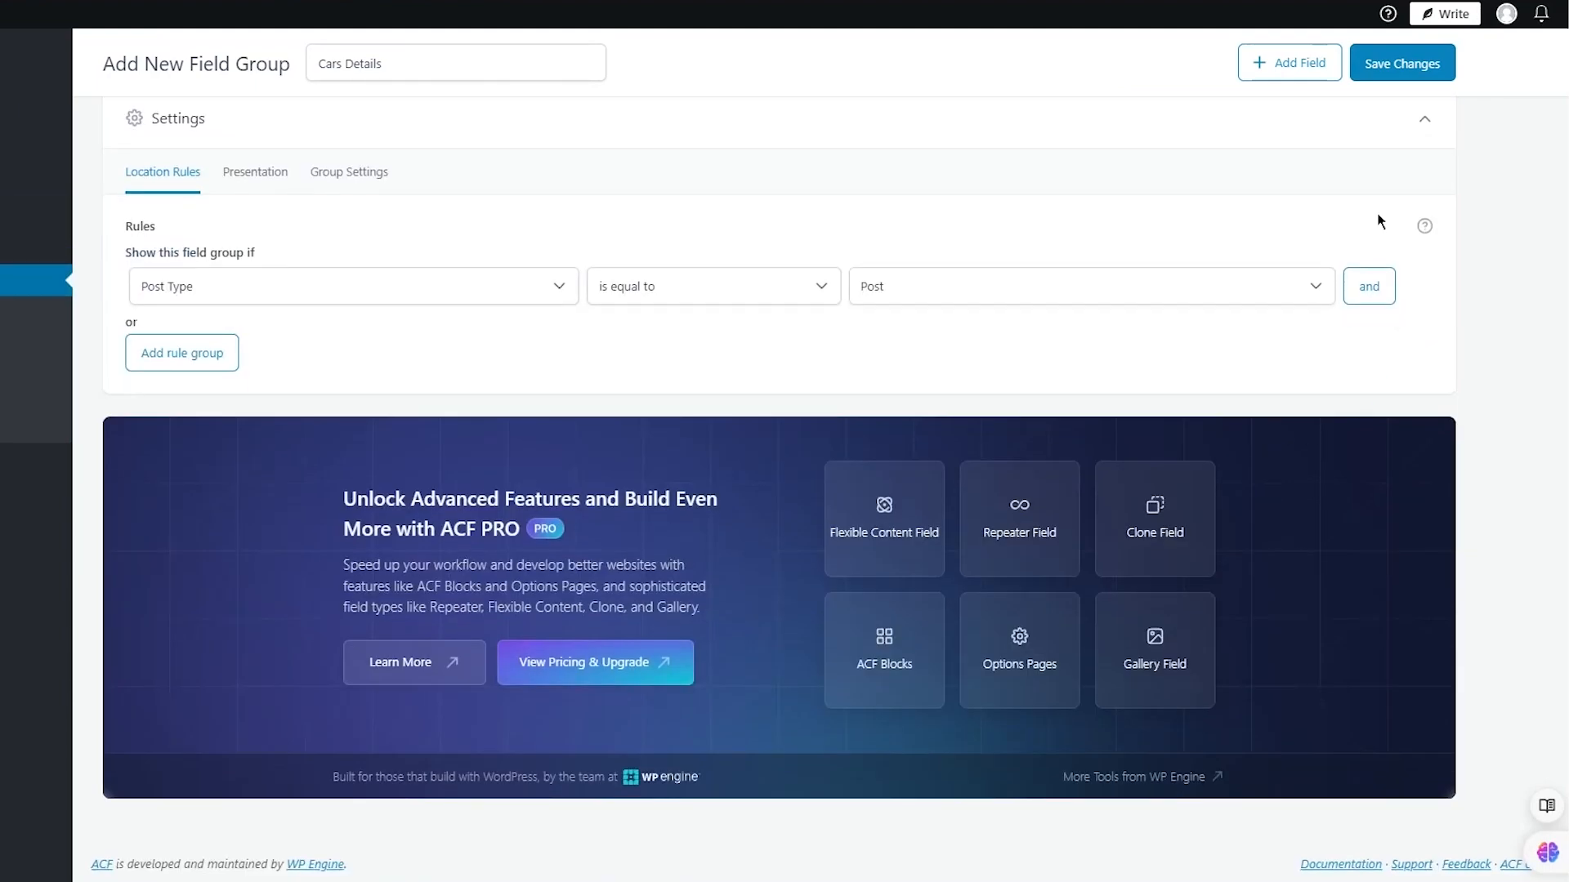
# Step: Add a fifth field labelled "Seats", set its field type to Number and collapse it
pyautogui.click(1356, 139)
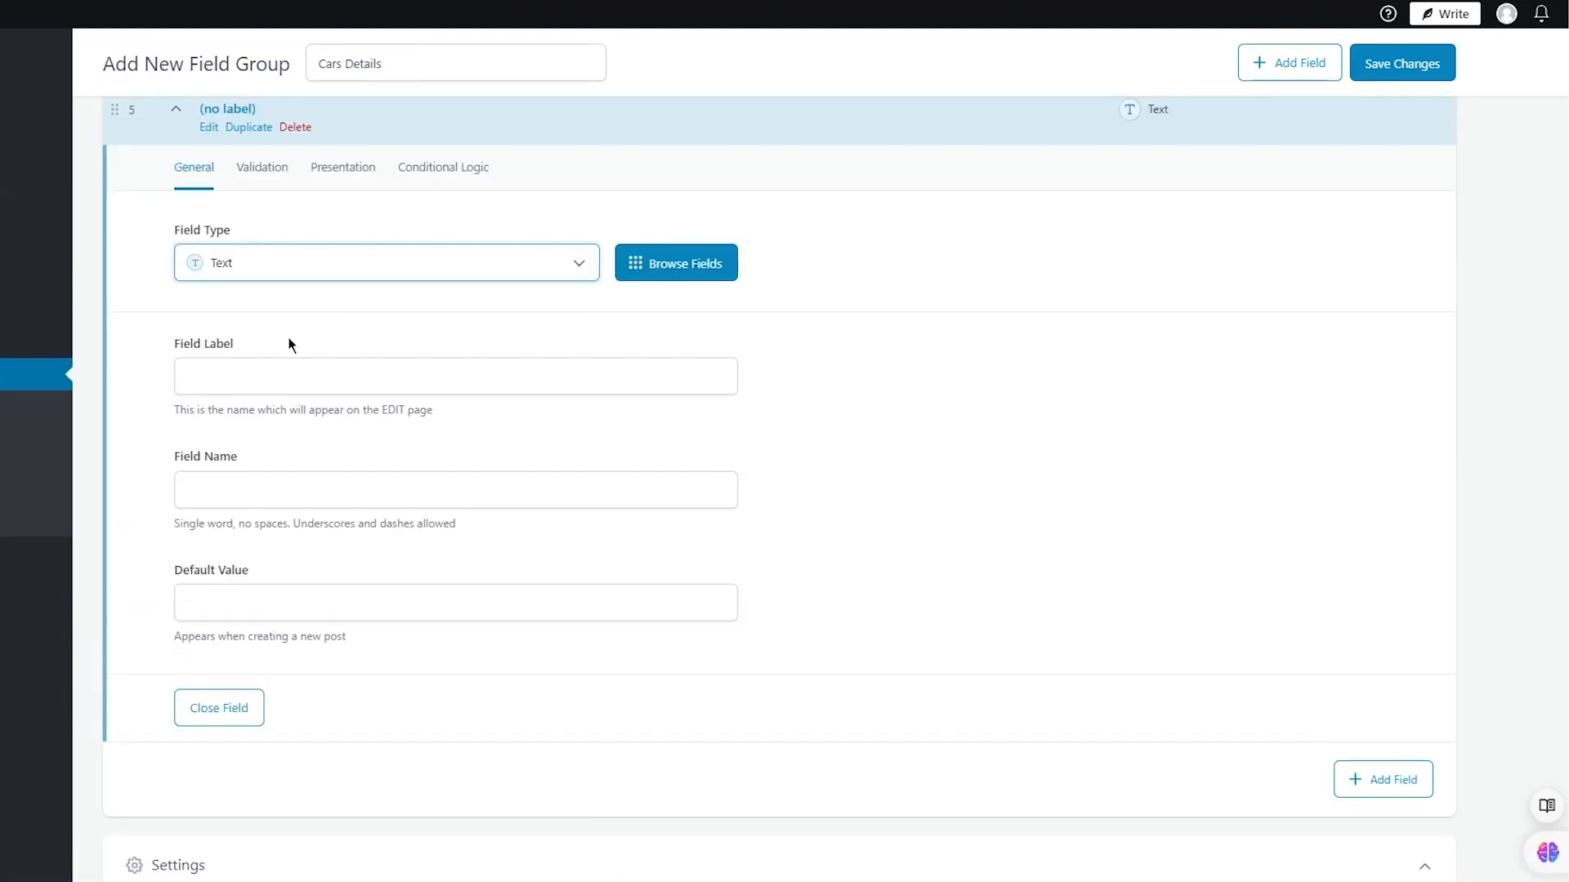
pyautogui.click(299, 372)
pyautogui.write('Seats')
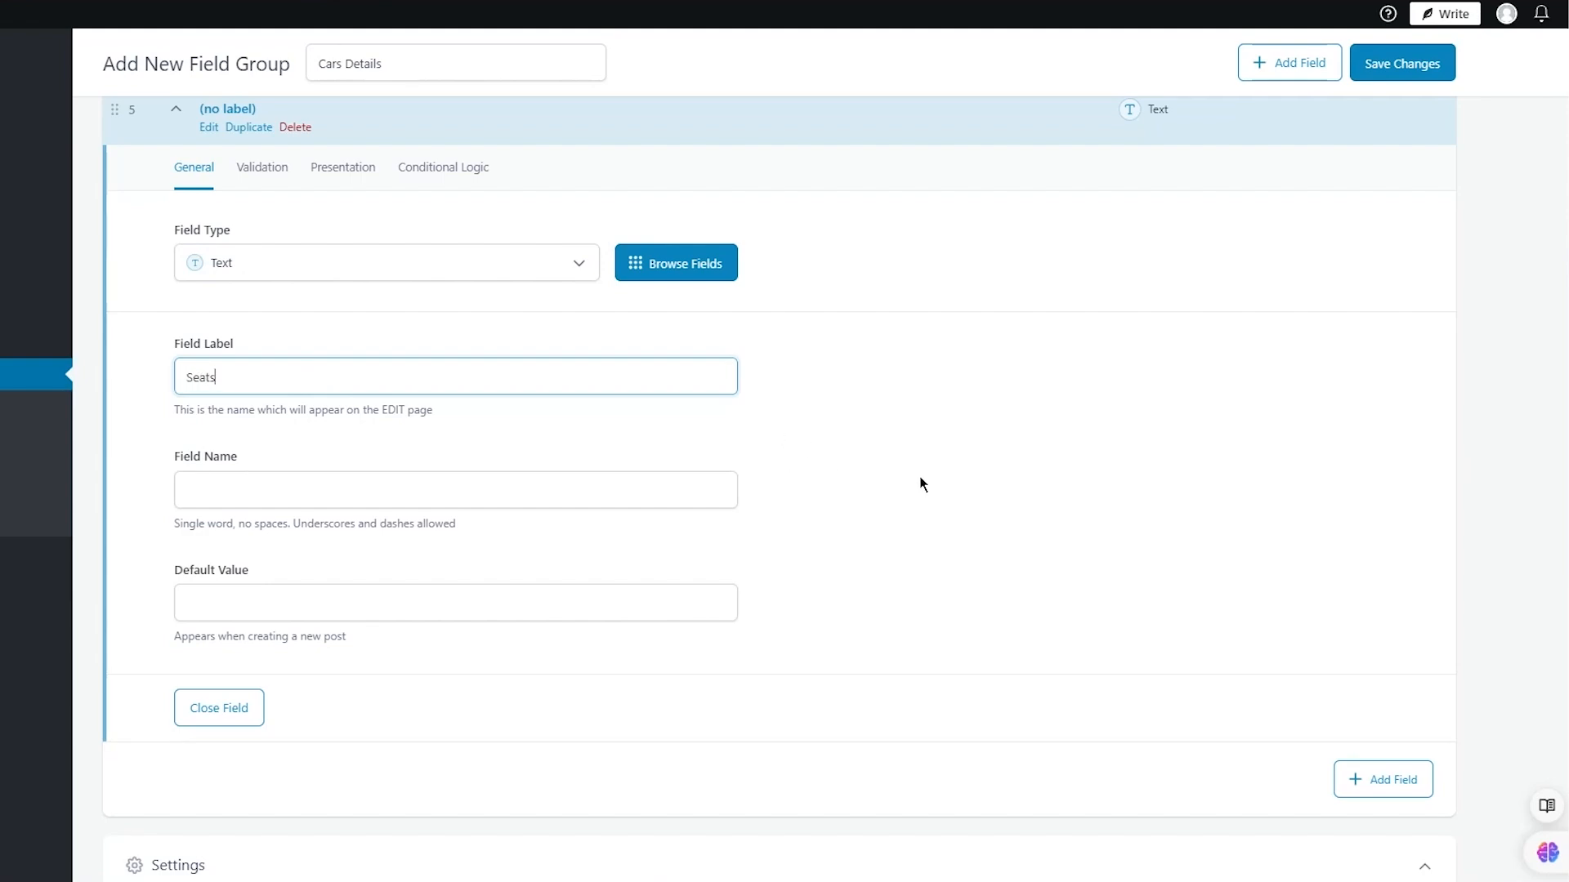
pyautogui.click(507, 276)
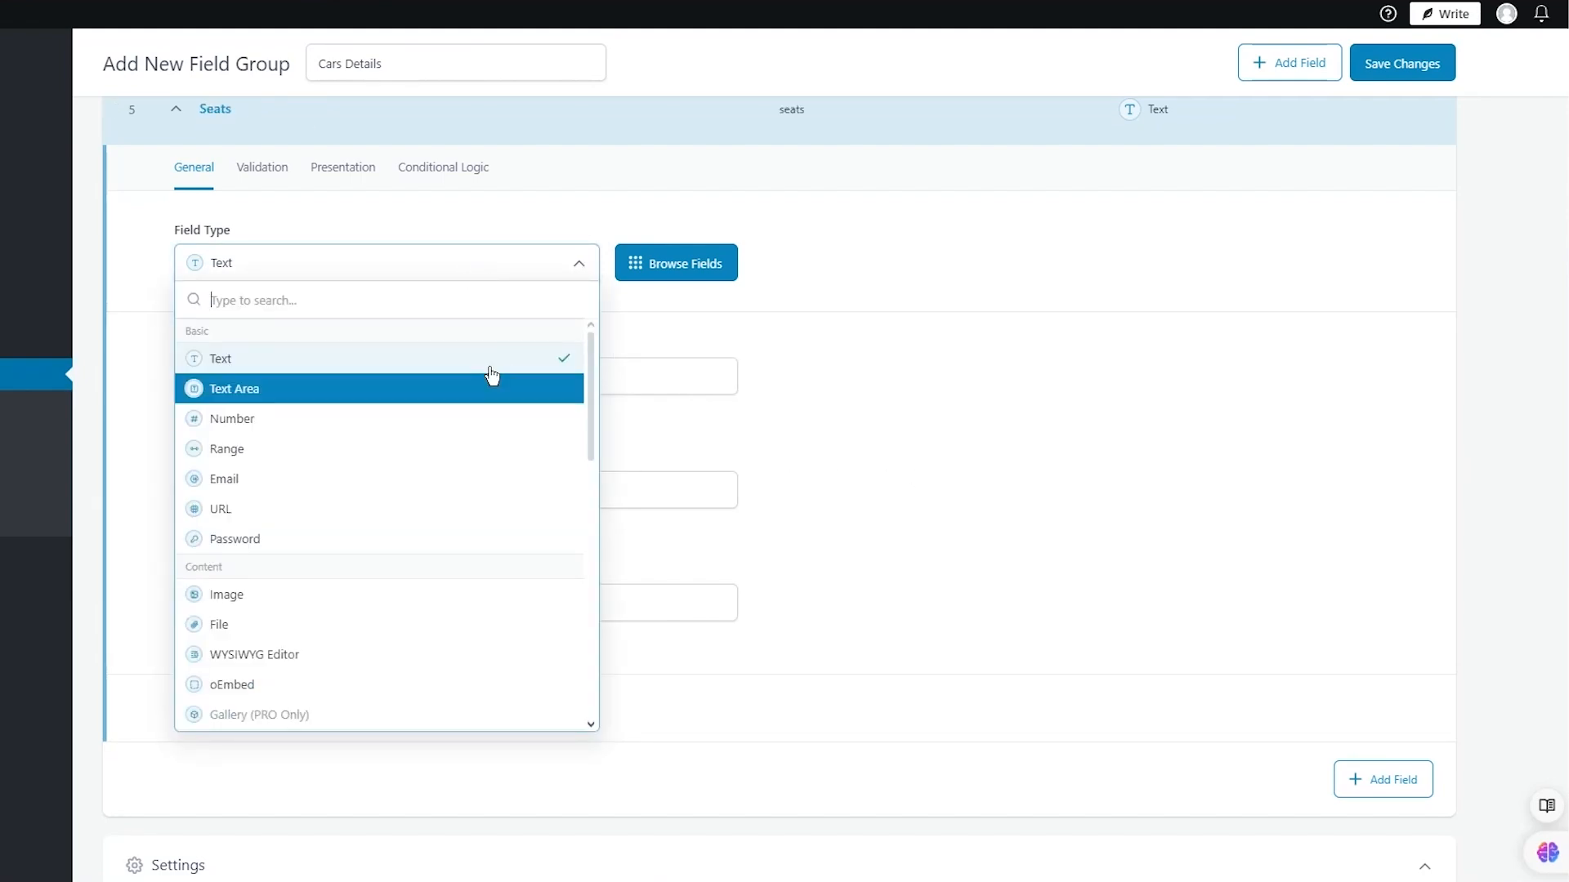
pyautogui.click(374, 430)
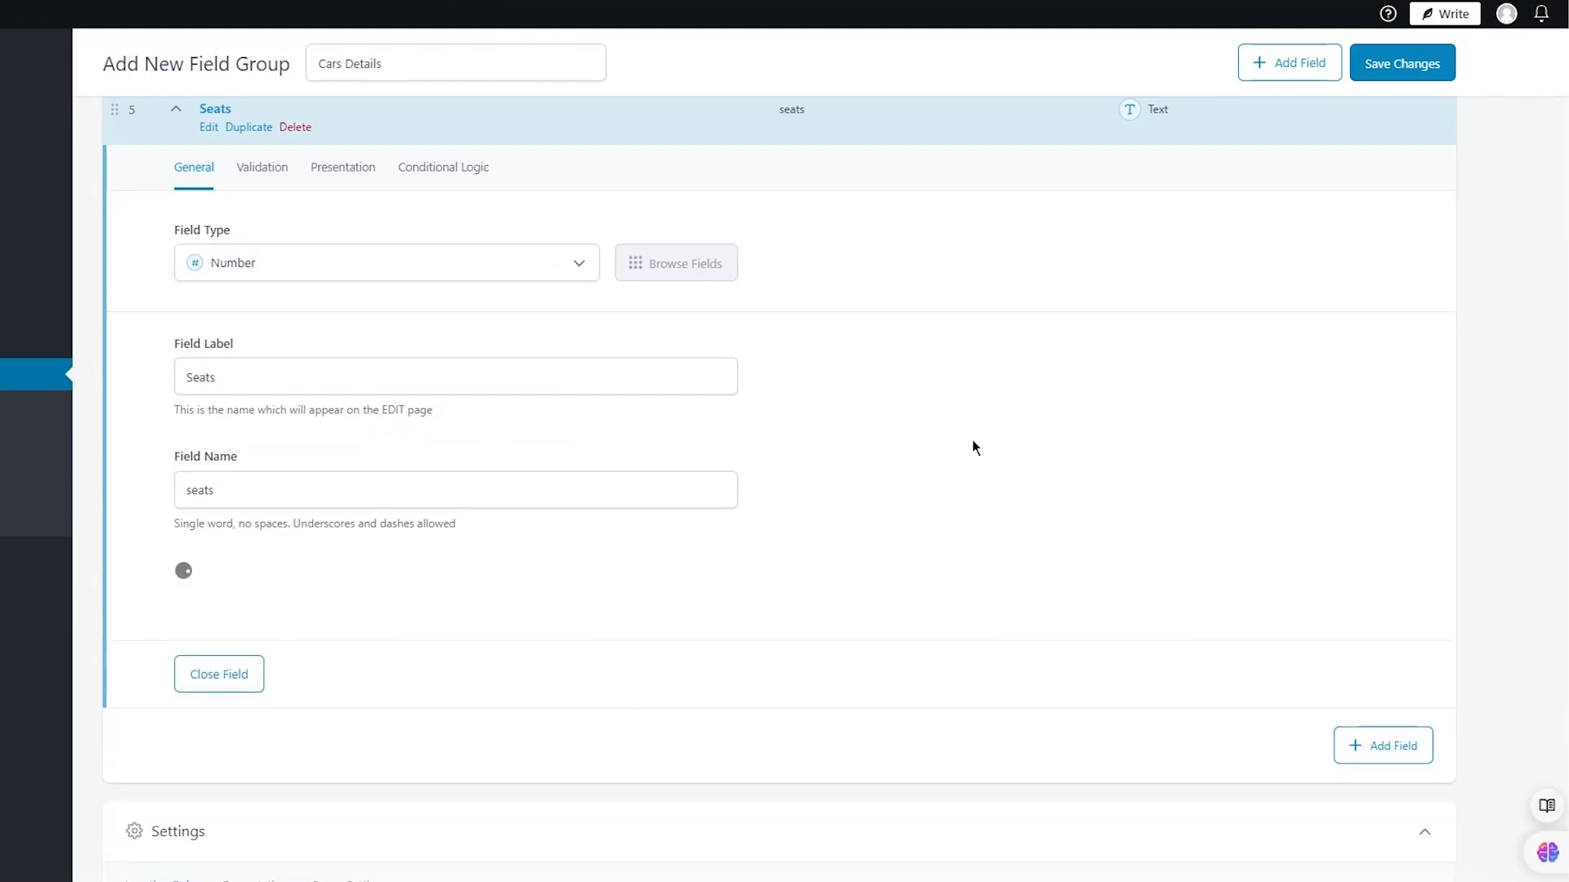
pyautogui.click(227, 706)
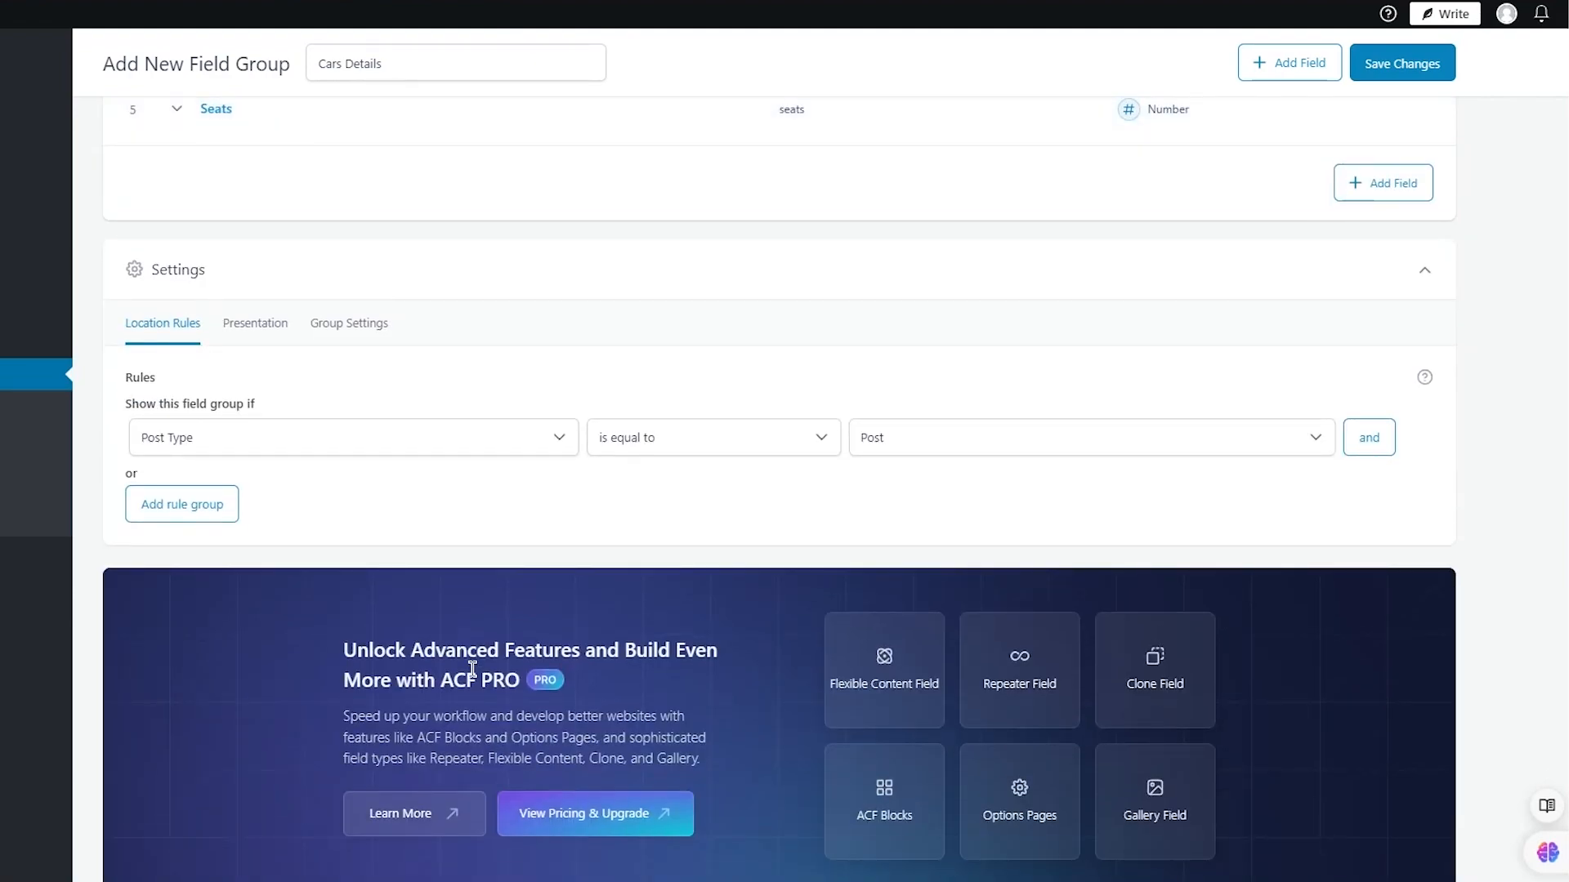
# Step: Add a sixth field to the group and label it "Transmission"
pyautogui.scroll(6, 472, 668)
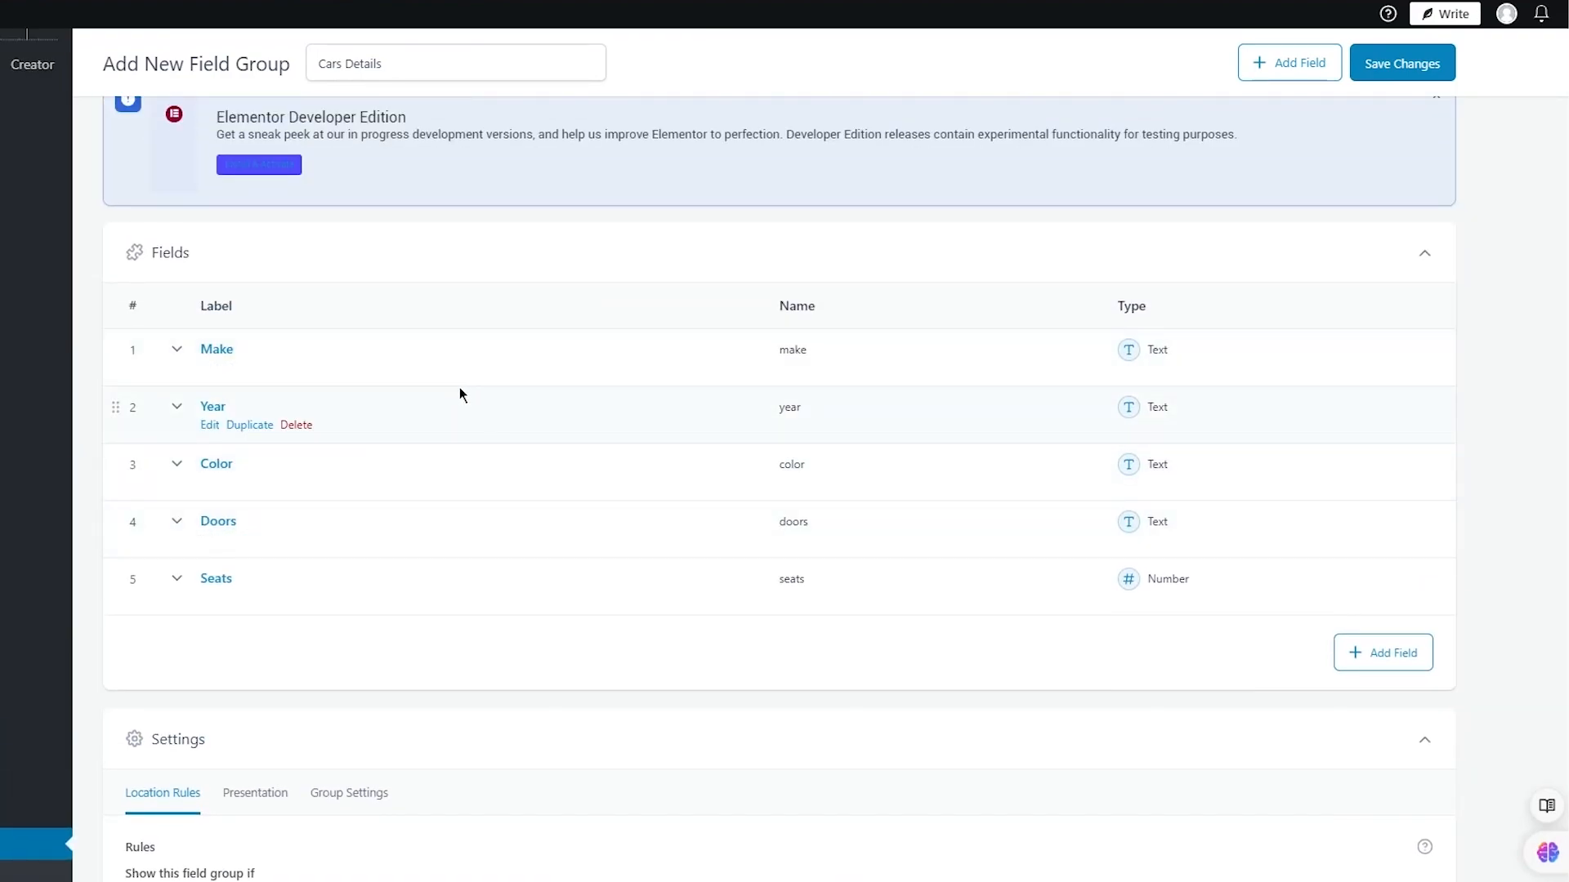
pyautogui.click(1384, 653)
pyautogui.scroll(-5, 392, 736)
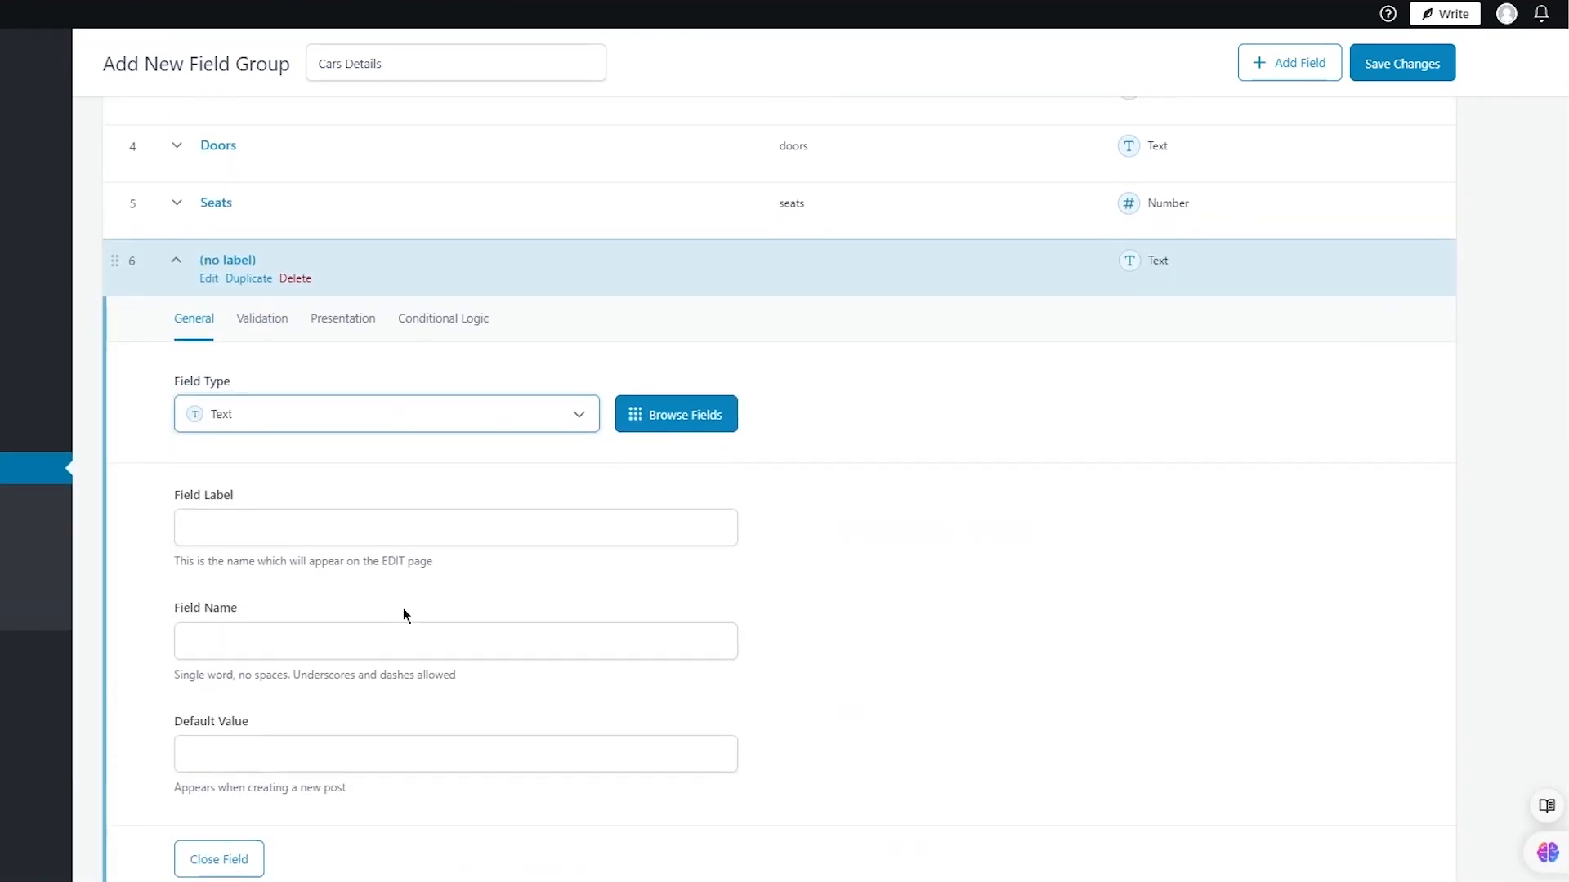
pyautogui.click(330, 521)
pyautogui.write('Tra')
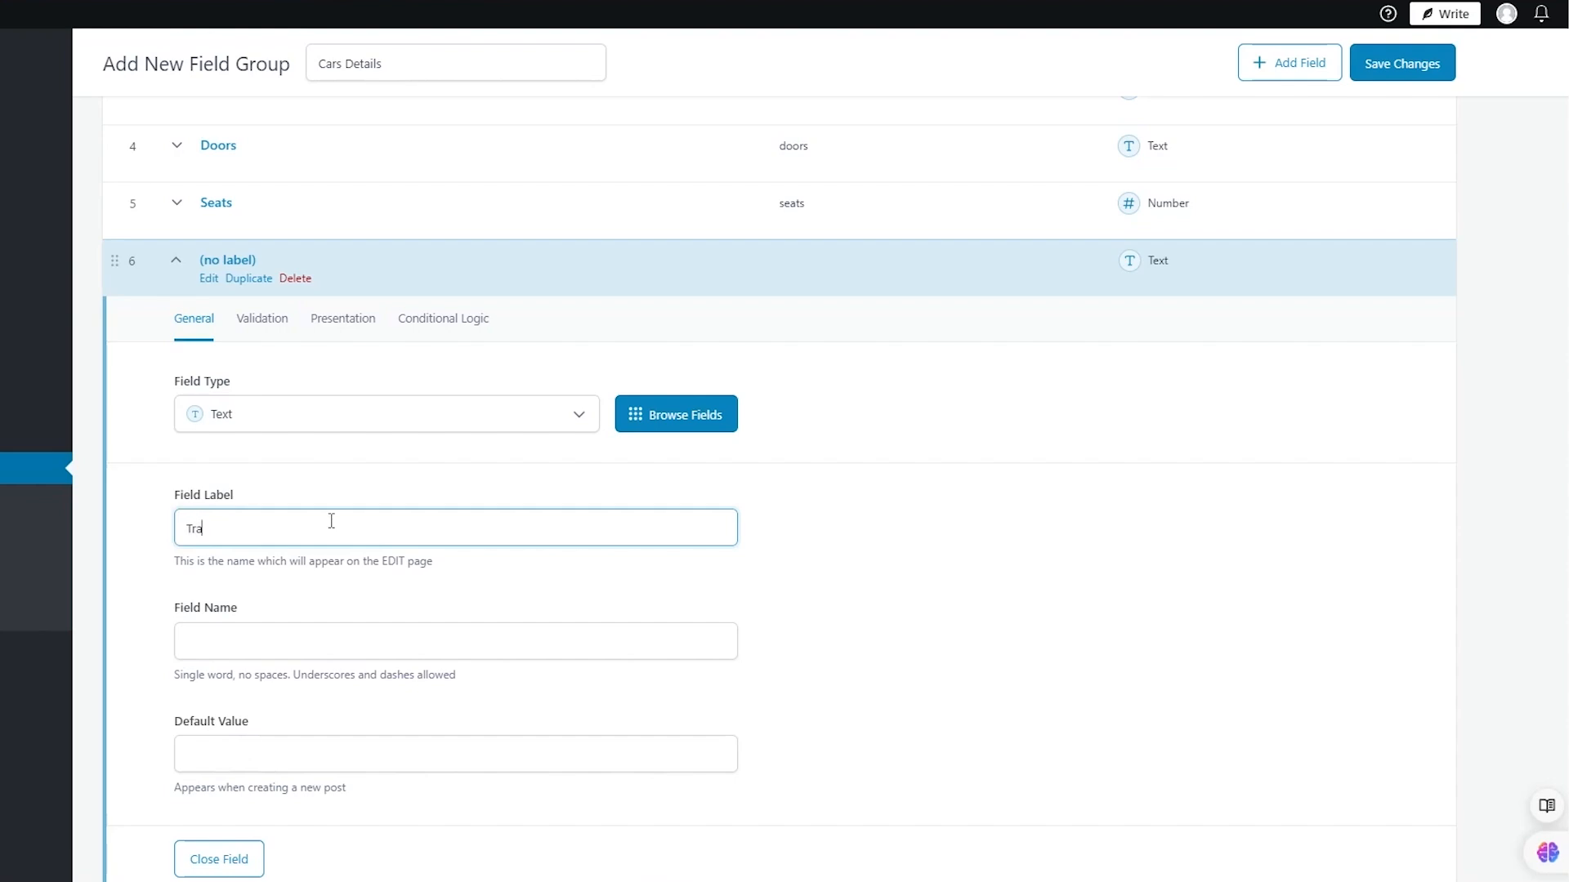
pyautogui.write('nsmission')
# Step: Change the Transmission field's type to Checkbox
pyautogui.click(324, 411)
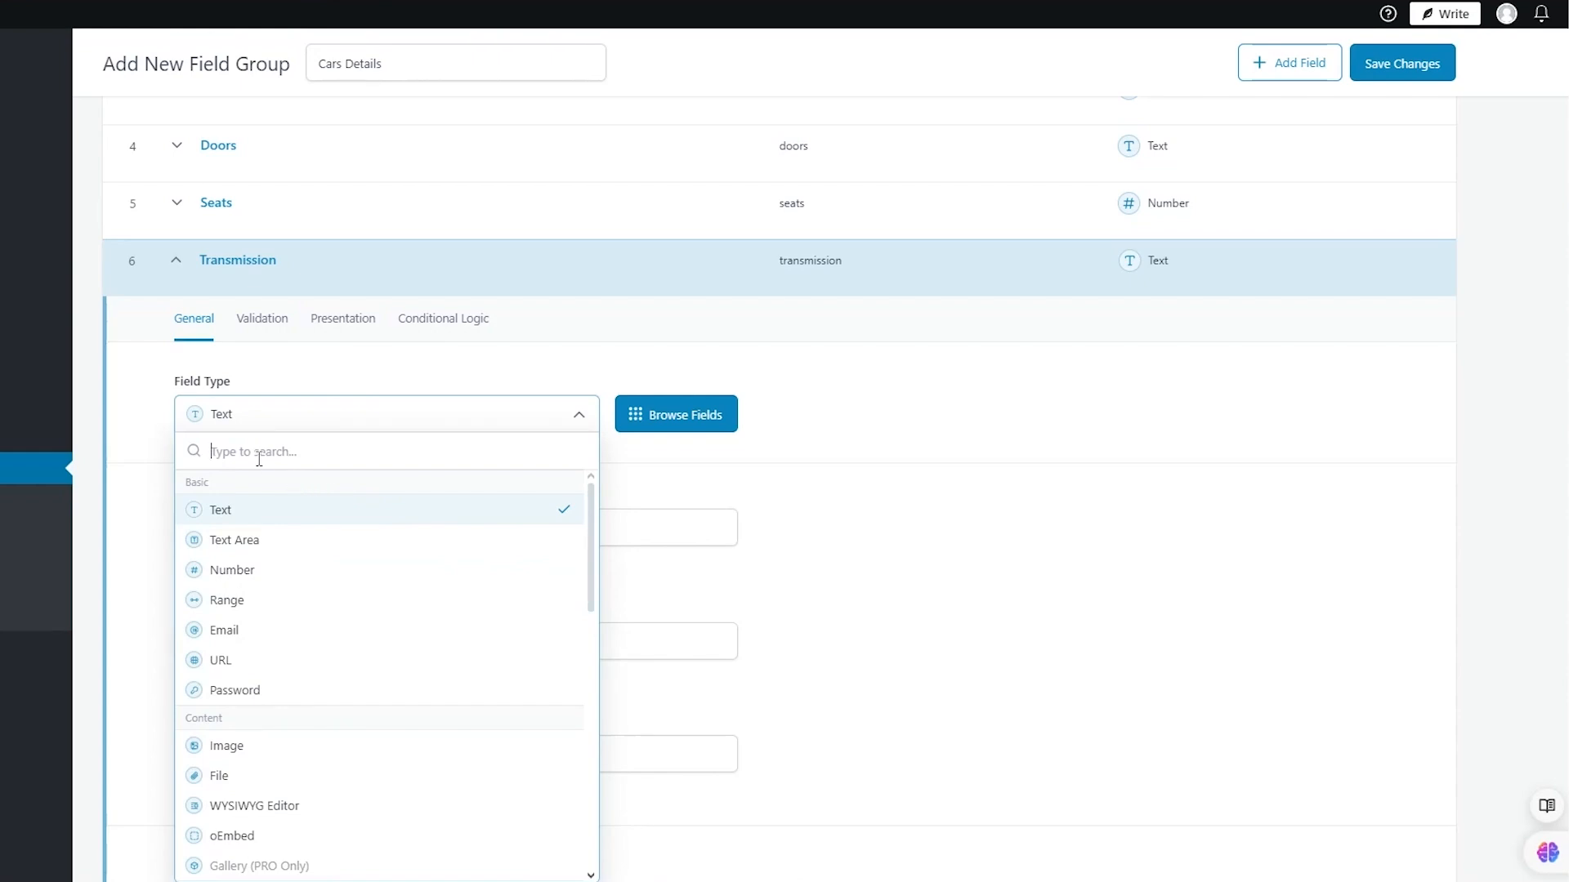
pyautogui.write('choi')
pyautogui.press('BackSpace')
pyautogui.press('BackSpace')
pyautogui.press('BackSpace')
pyautogui.press('BackSpace')
pyautogui.scroll(-1, 258, 704)
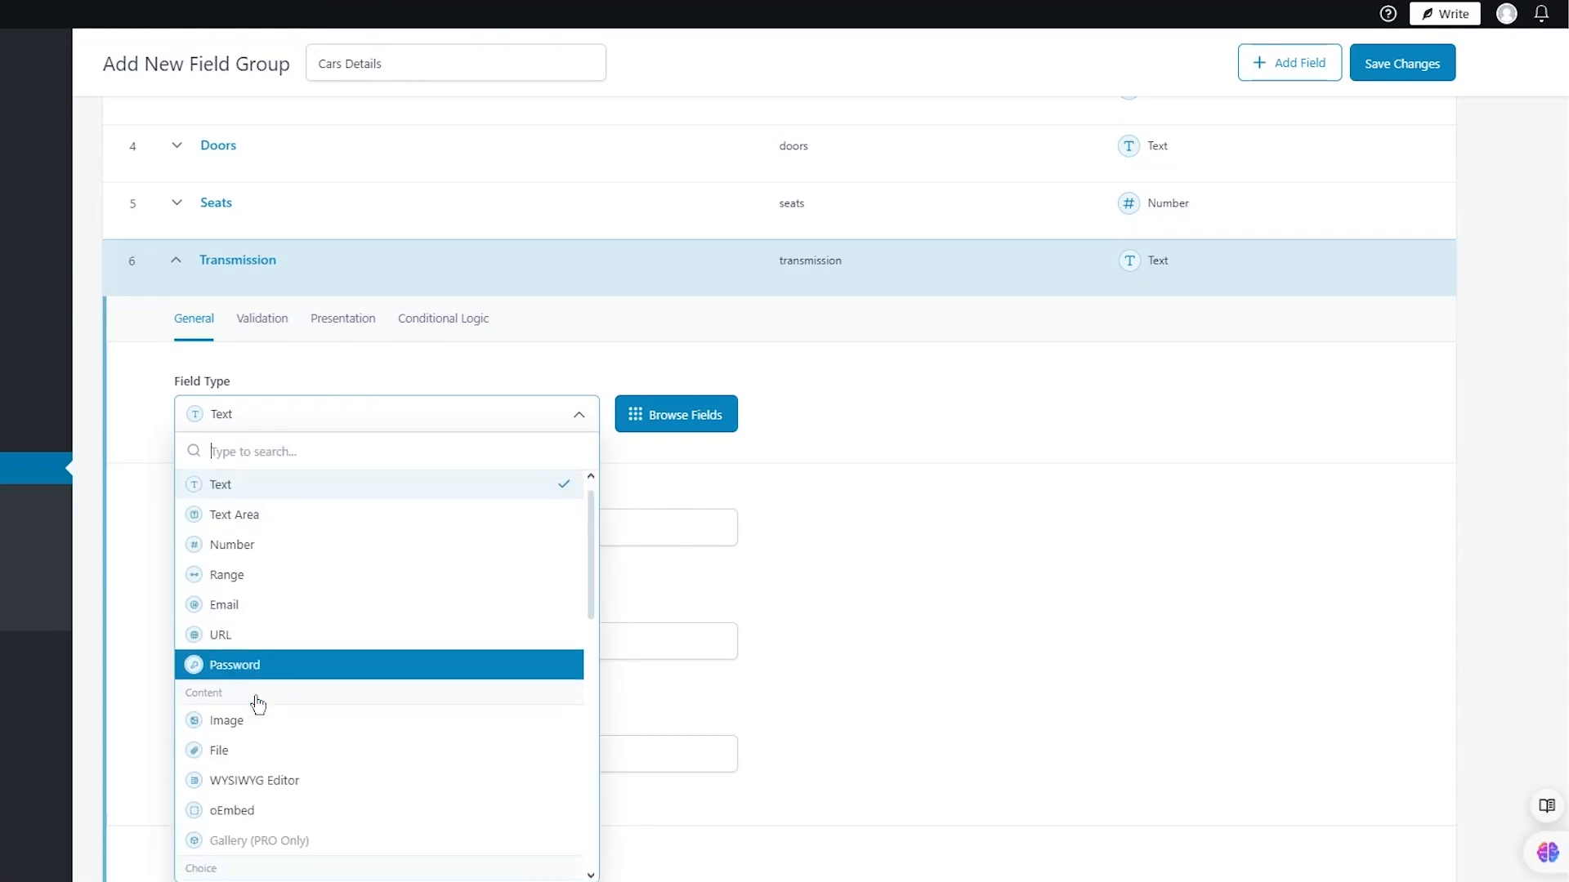
pyautogui.scroll(-3, 258, 704)
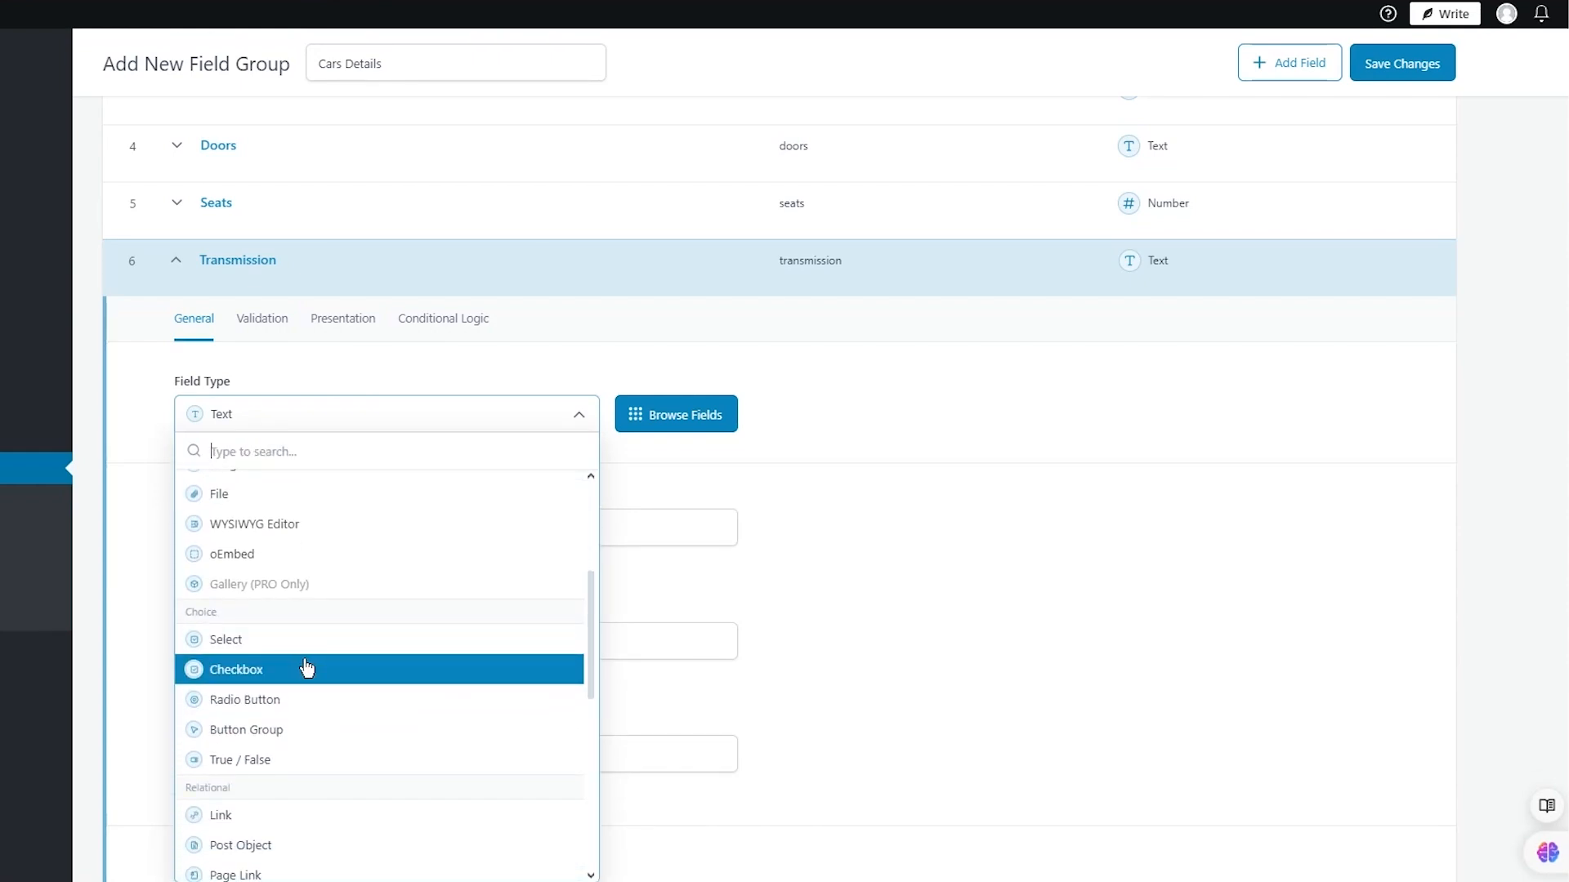
pyautogui.click(306, 669)
# Step: Enter "Automatic" and "Manual" as the Transmission field's choices on separate lines and collapse the field
pyautogui.scroll(-3, 359, 637)
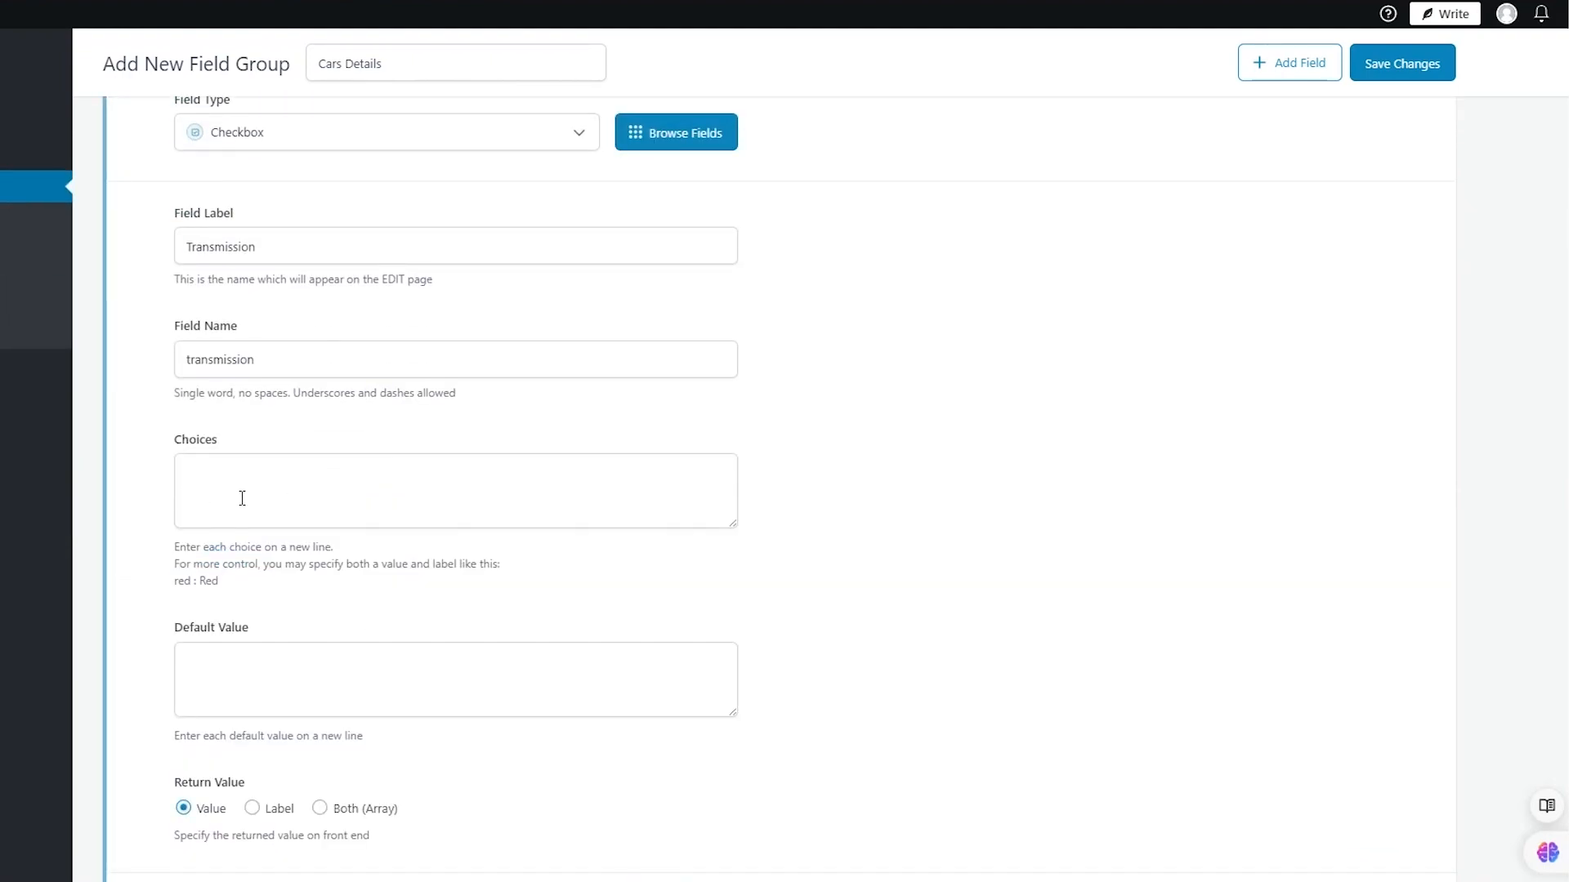
pyautogui.click(242, 498)
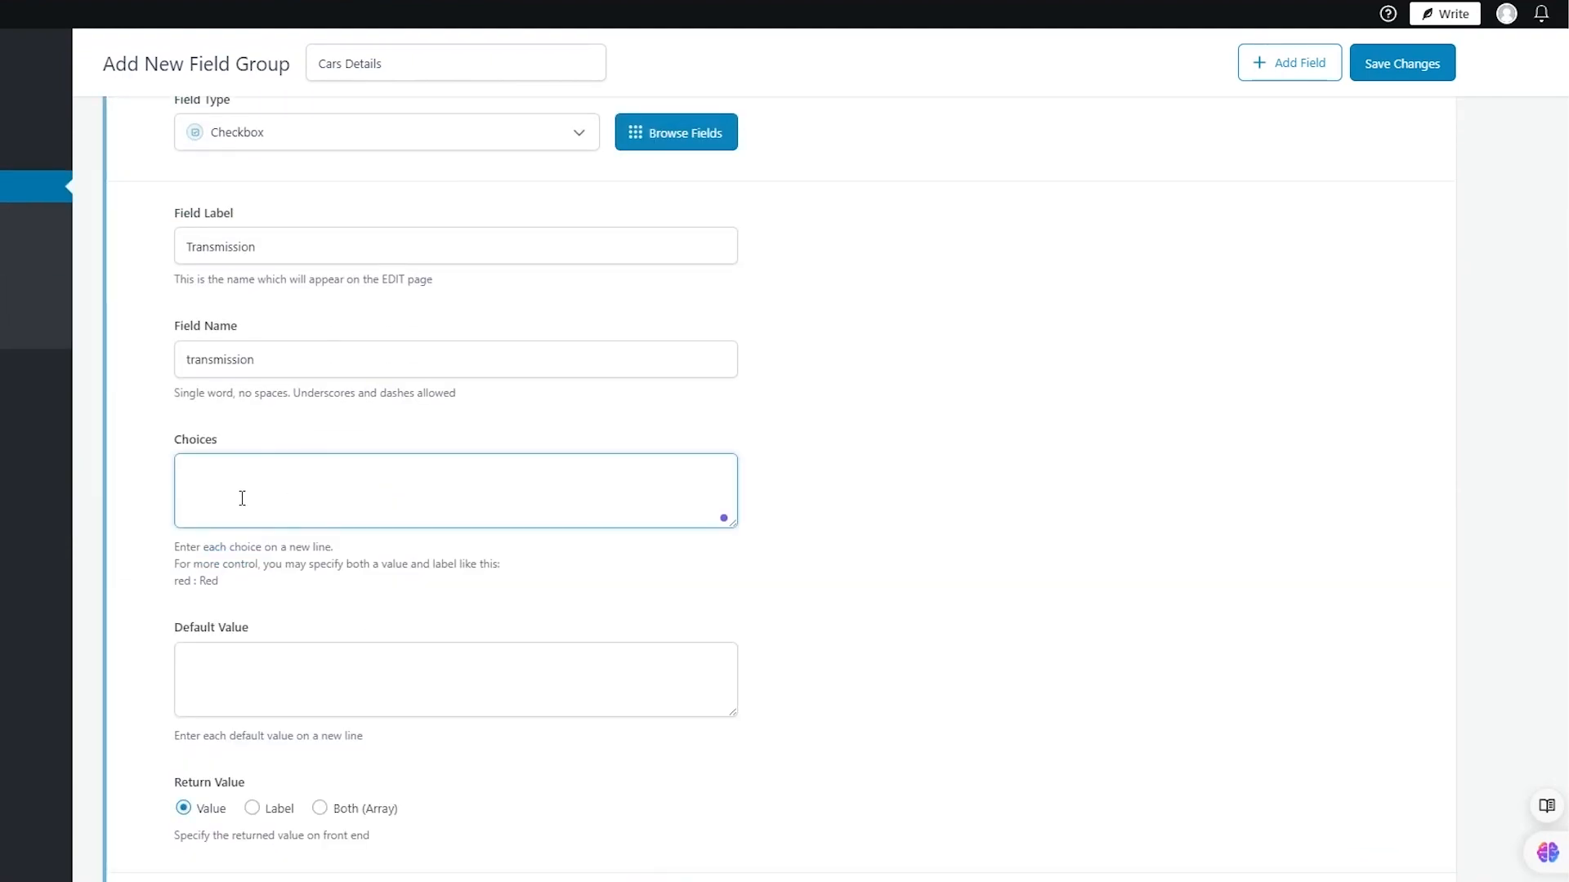
pyautogui.write('Automatic')
pyautogui.press('Return')
pyautogui.write('Manual')
pyautogui.scroll(-3, 242, 507)
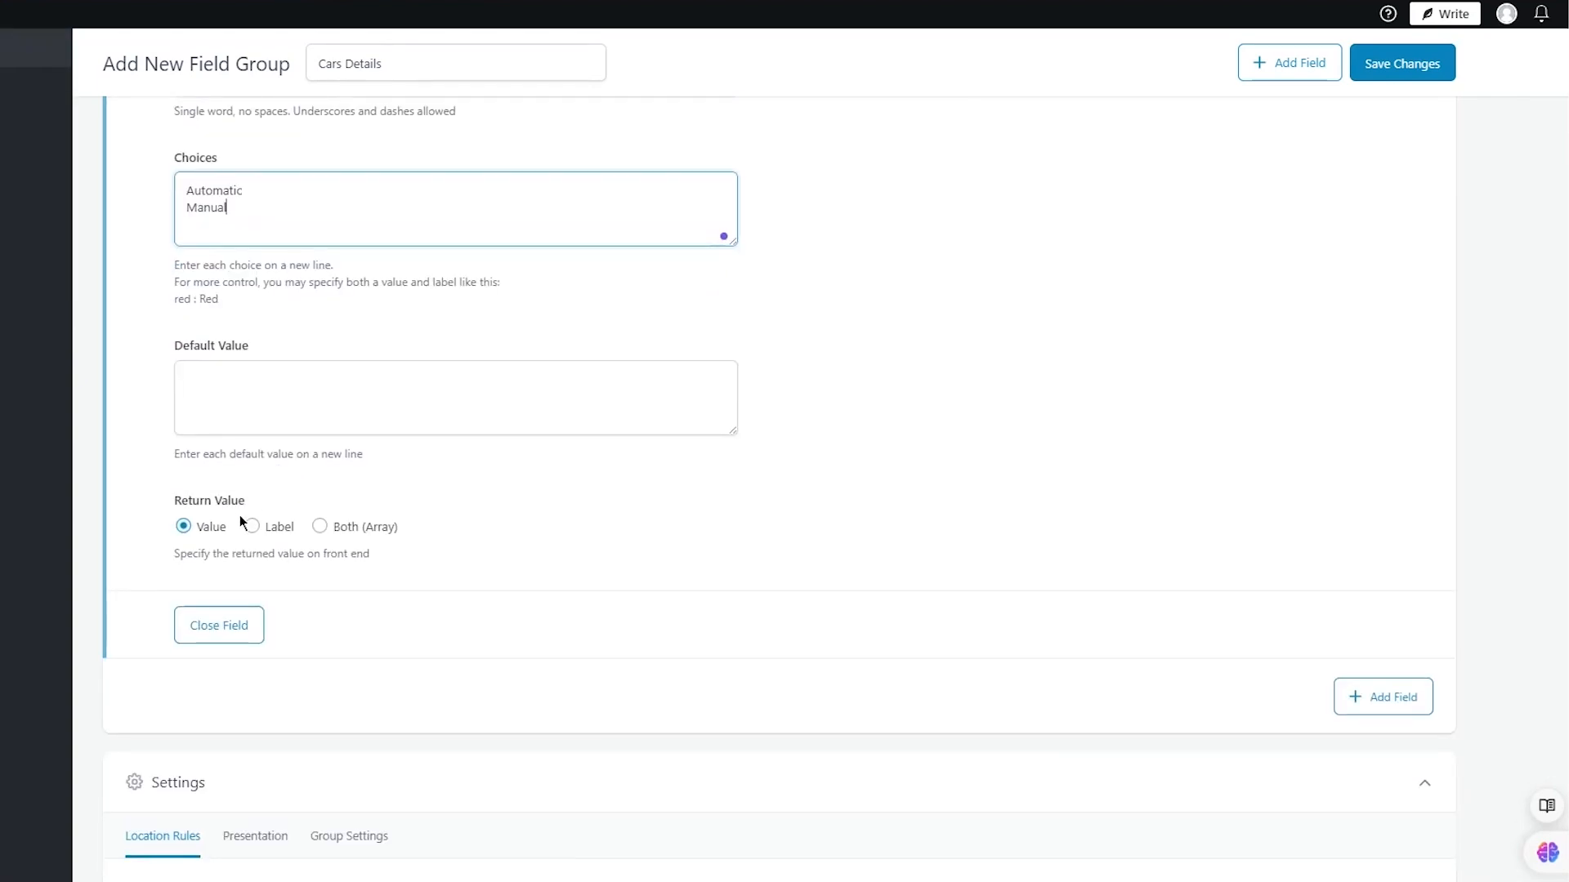
pyautogui.click(248, 626)
# Step: Add a seventh field of type Number labelled "rice" and save the Cars Details field group
pyautogui.scroll(7, 643, 458)
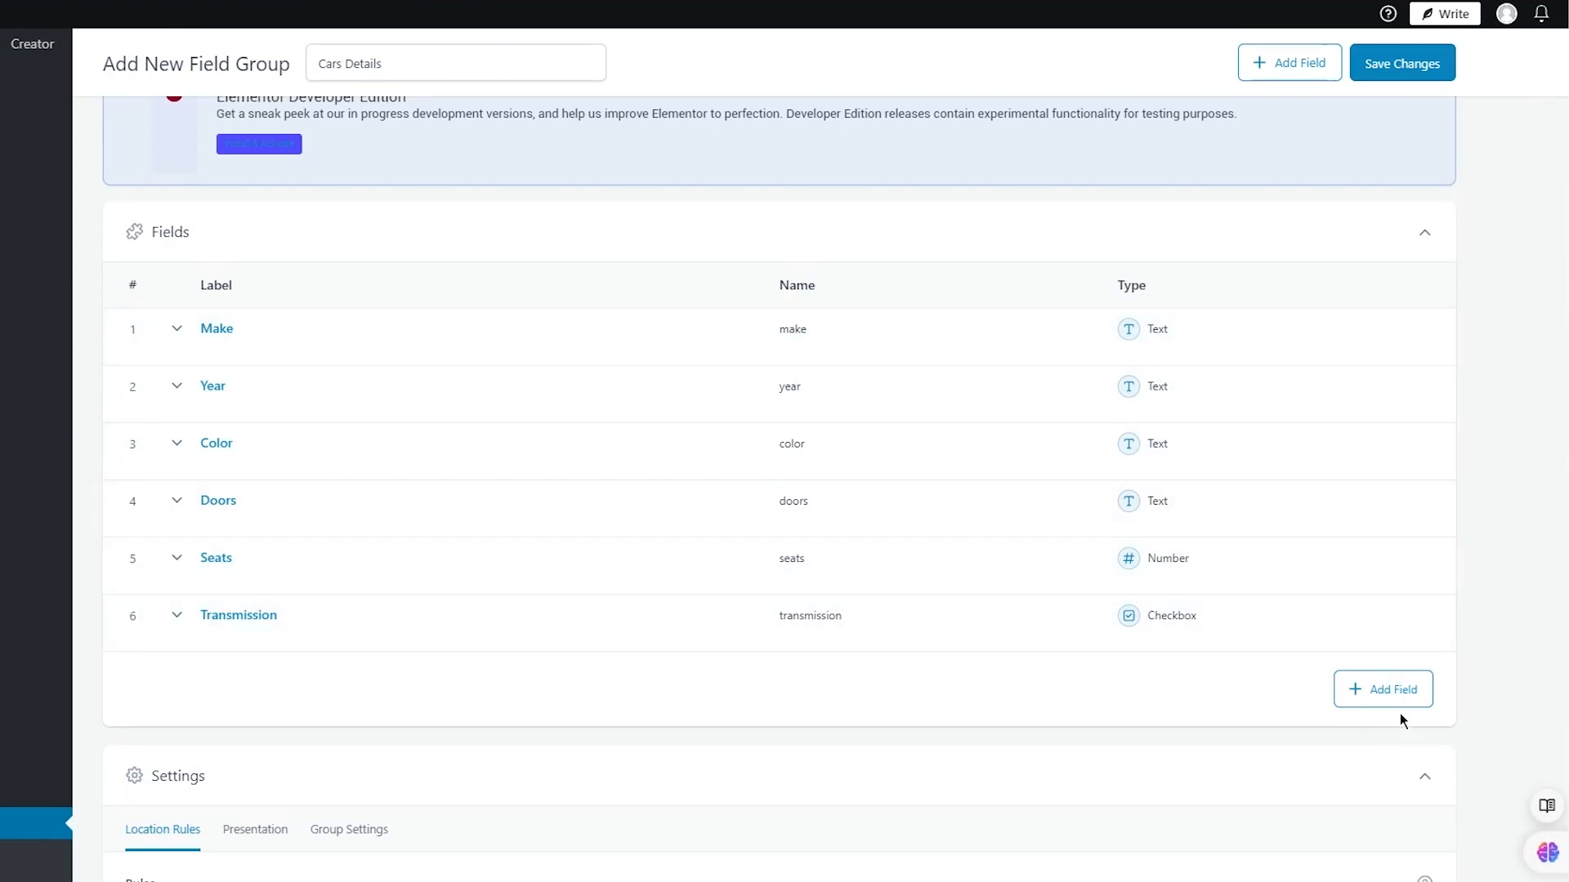
pyautogui.click(1387, 693)
pyautogui.scroll(-3, 317, 846)
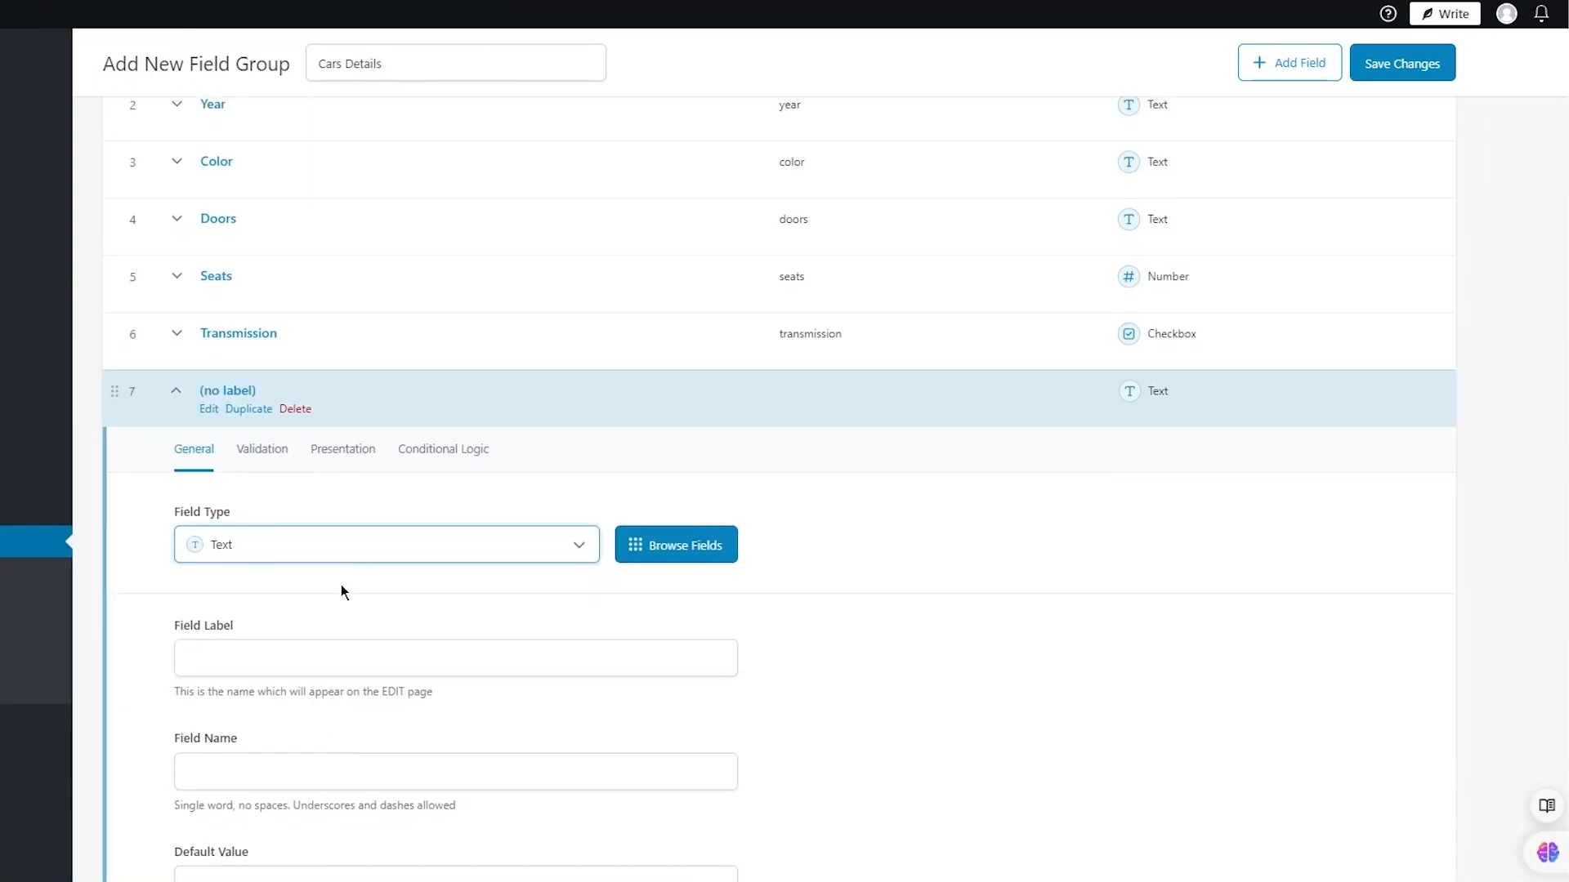
pyautogui.click(306, 549)
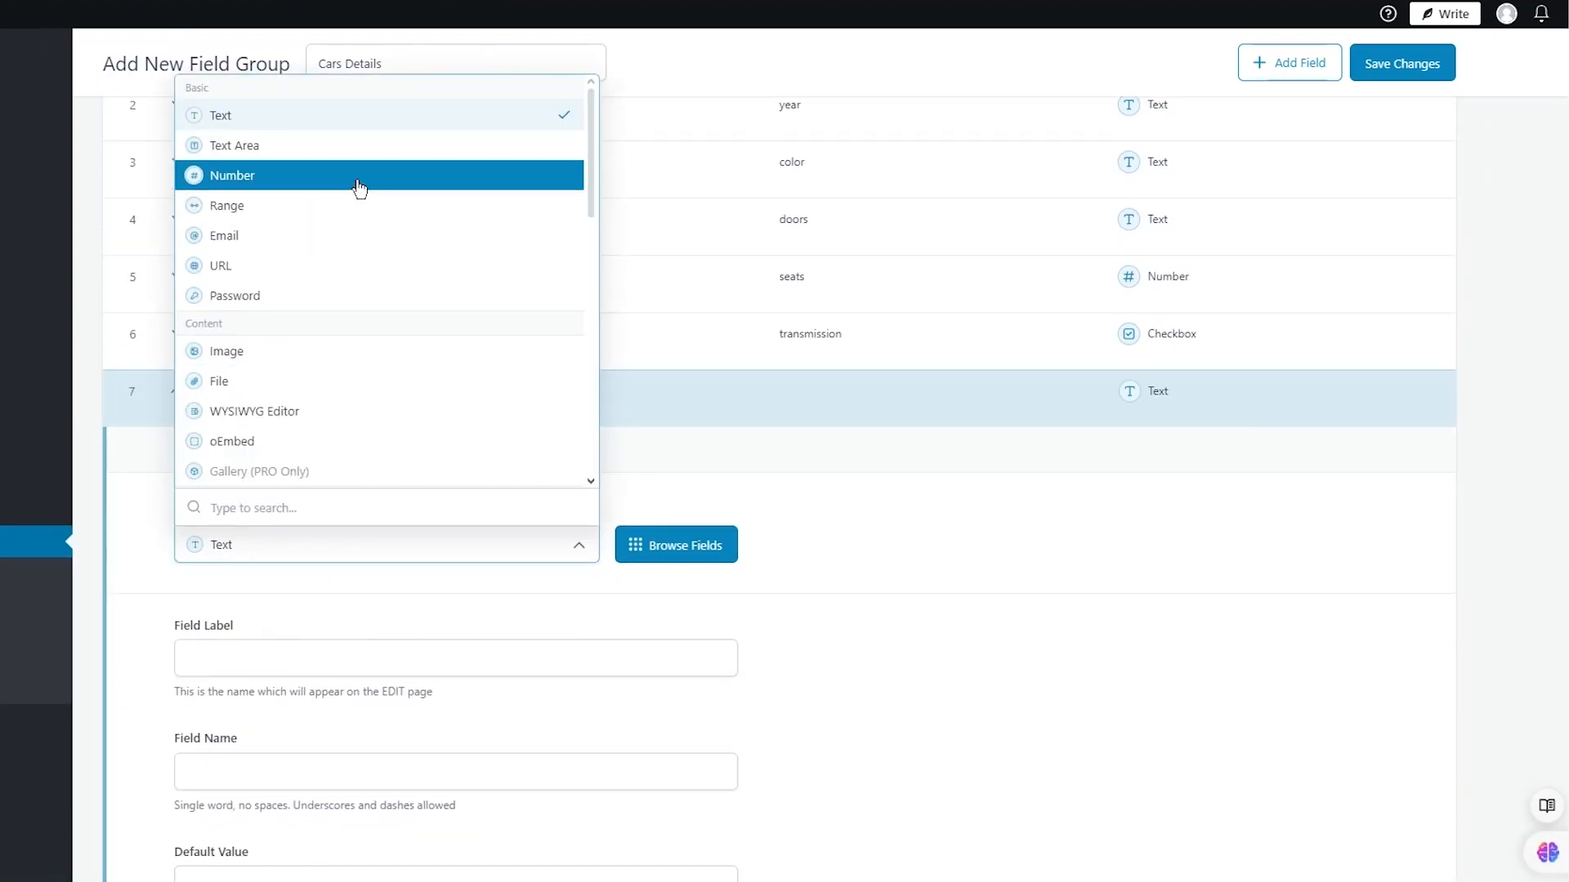
pyautogui.click(321, 173)
pyautogui.click(261, 668)
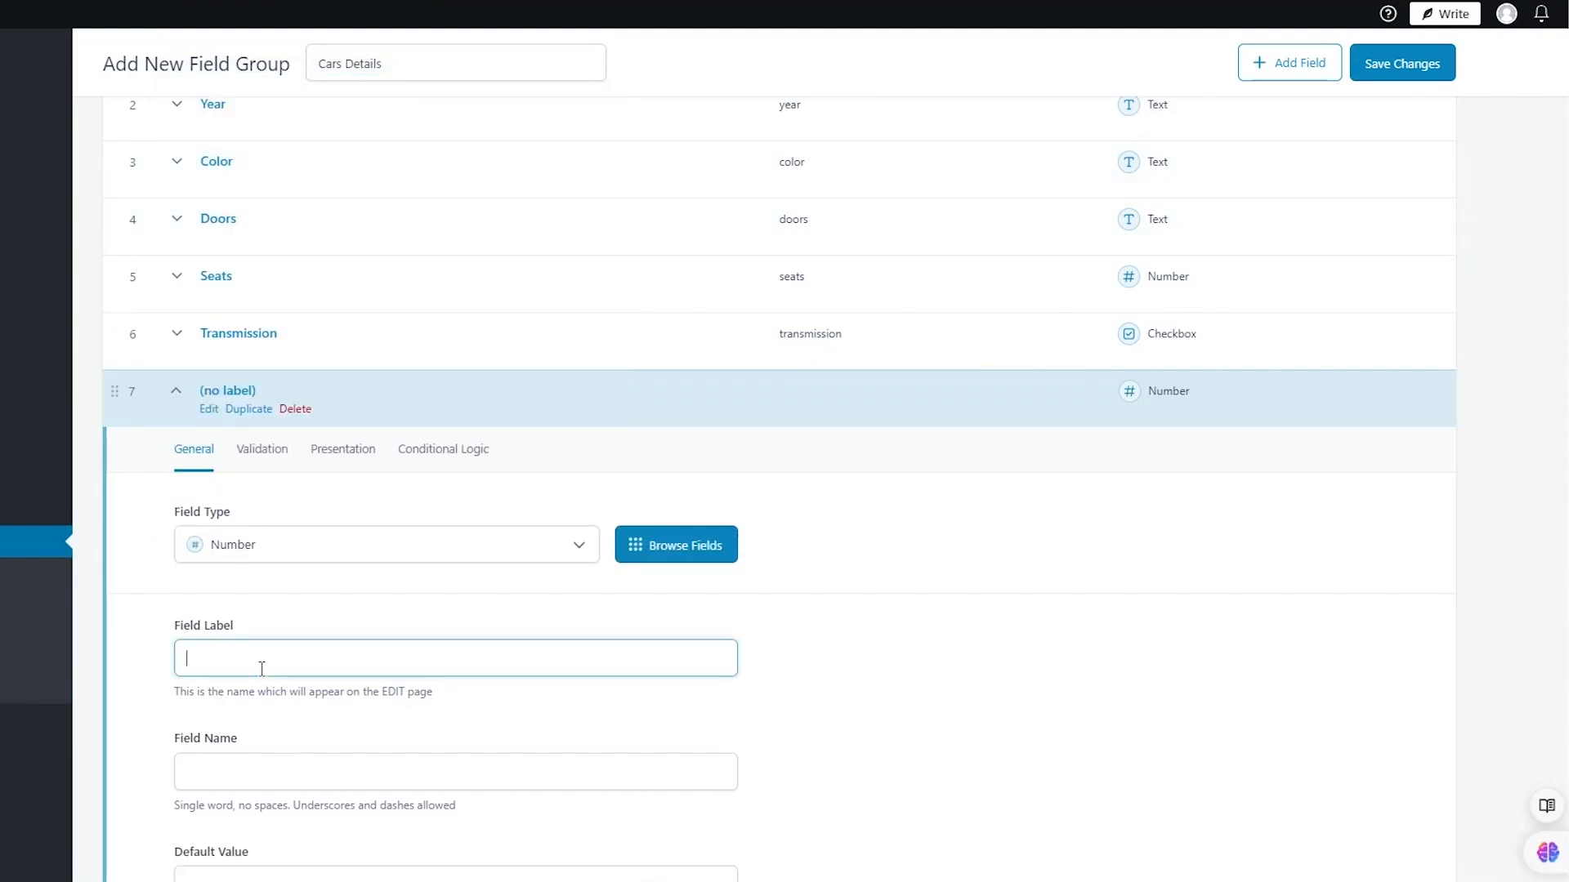
pyautogui.write('rice')
pyautogui.press('Return')
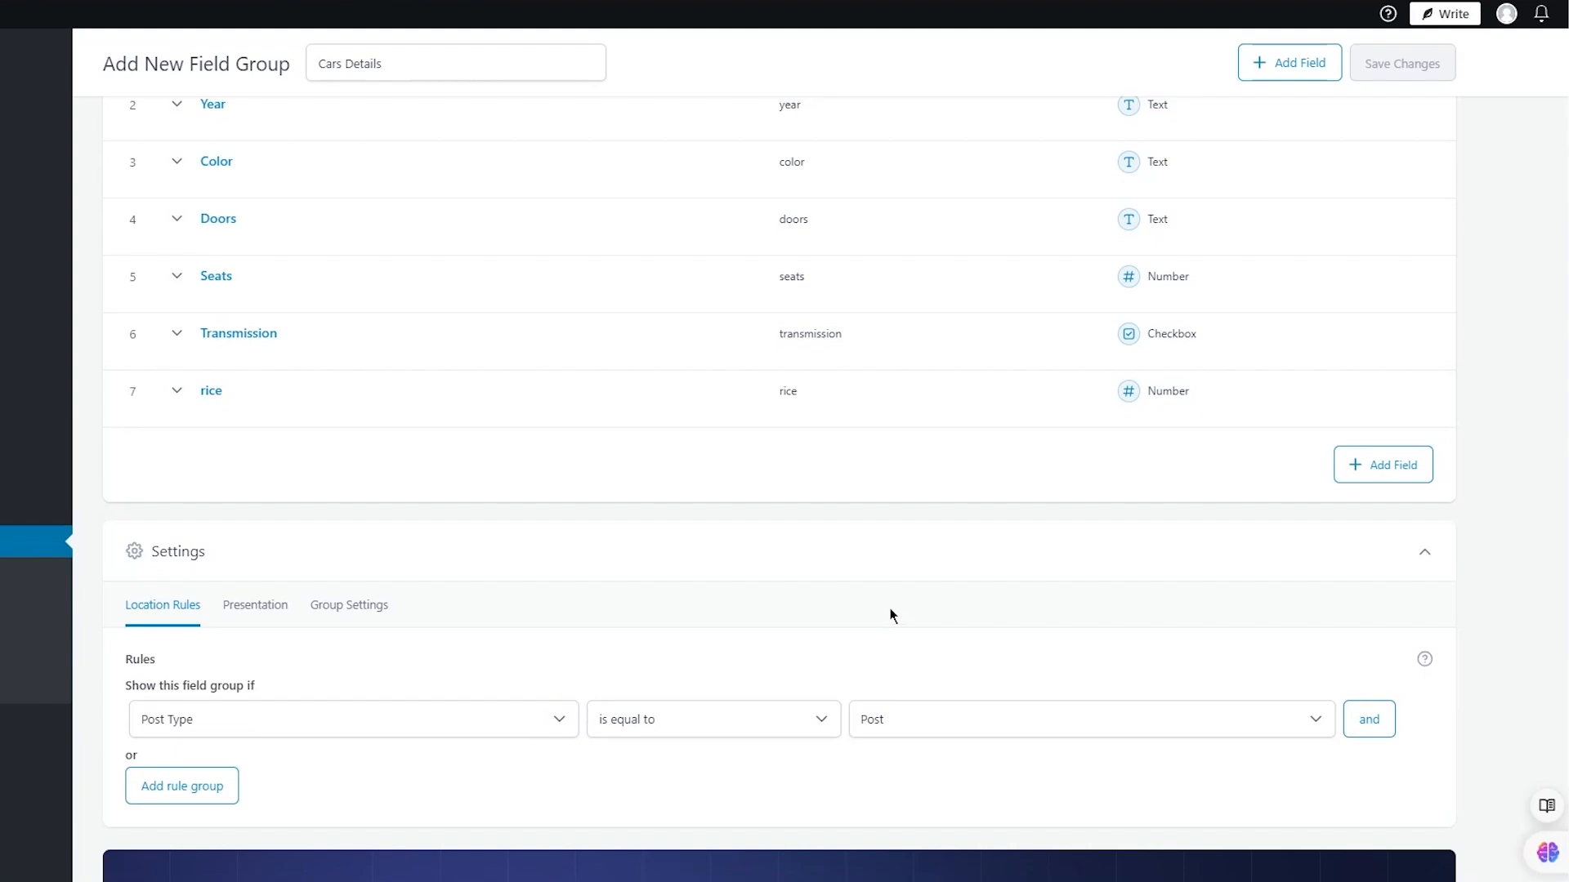
pyautogui.scroll(-3, 1101, 580)
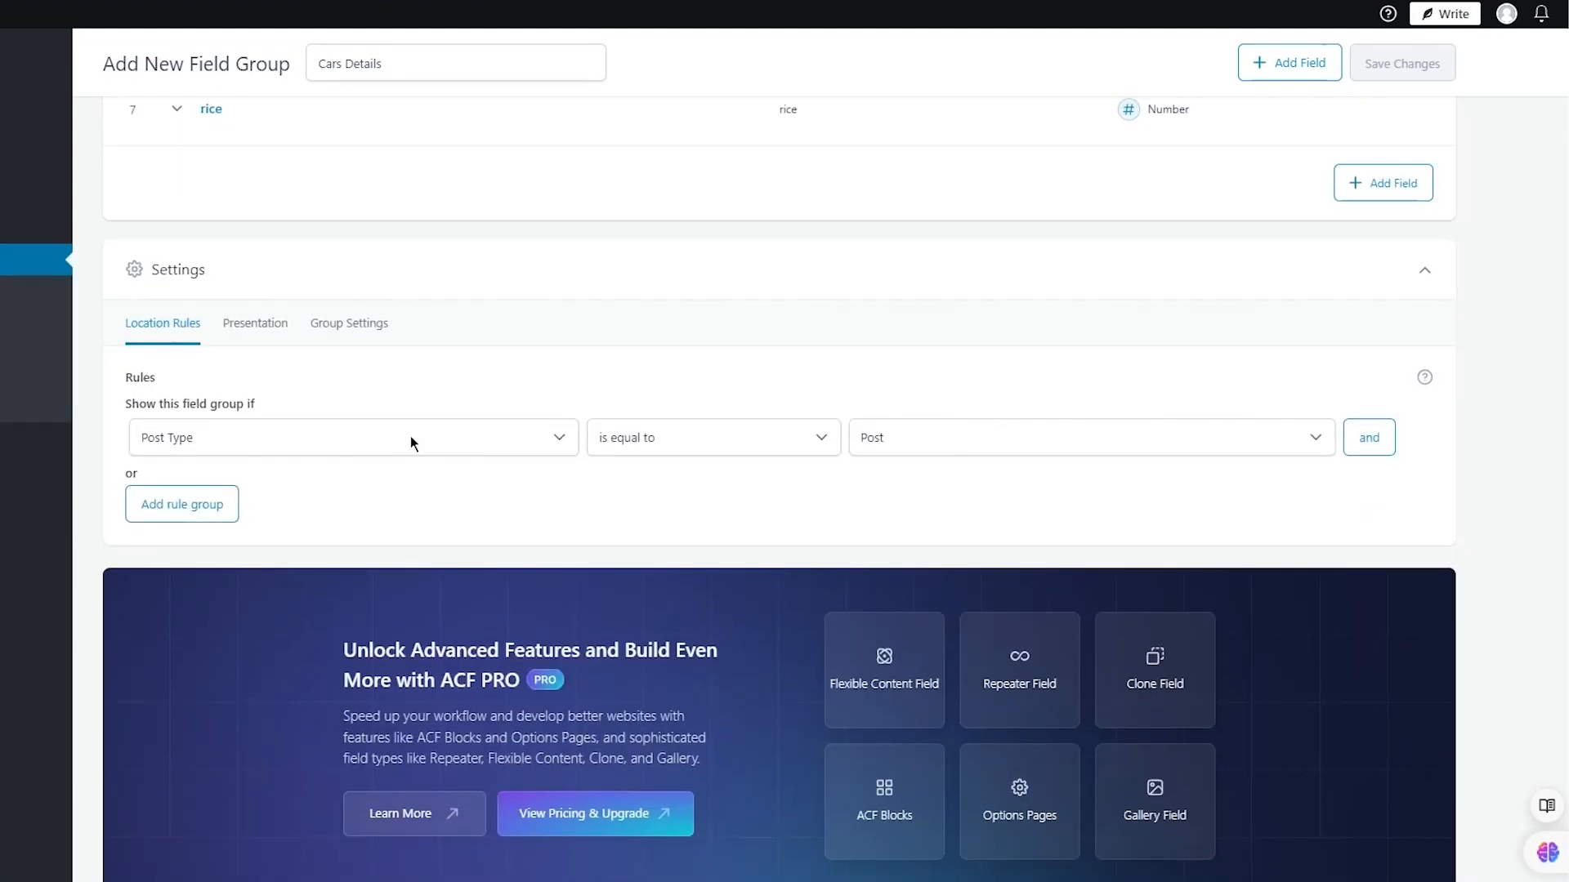
pyautogui.scroll(-5, 410, 482)
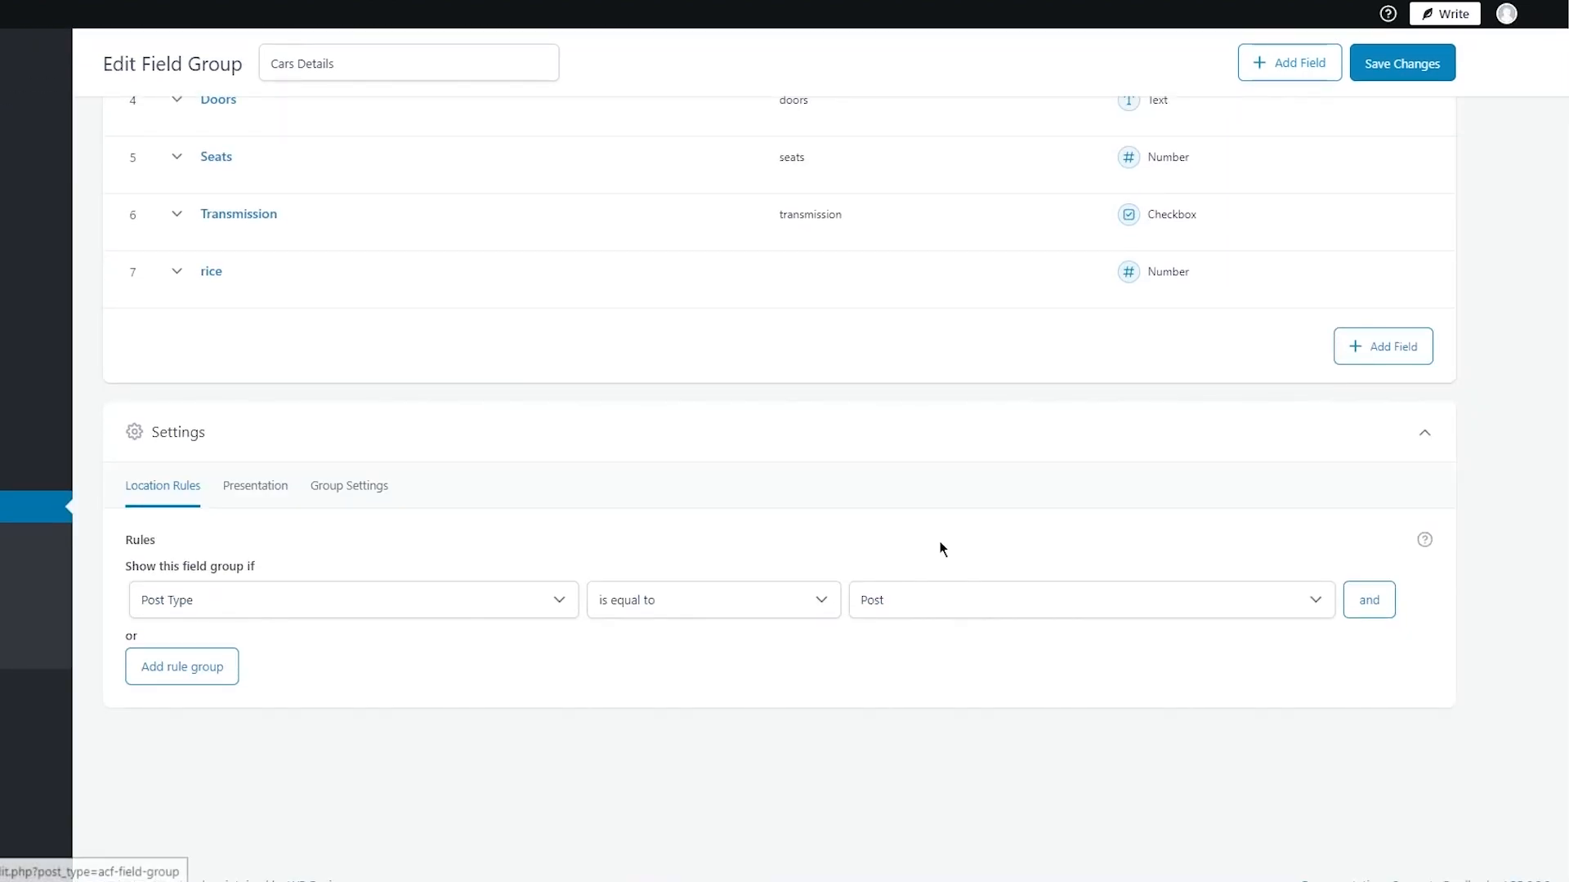
# Step: Set the Cars Details location rule to show the group when Post Type is equal to Car, and save the changes
pyautogui.scroll(-4, 815, 429)
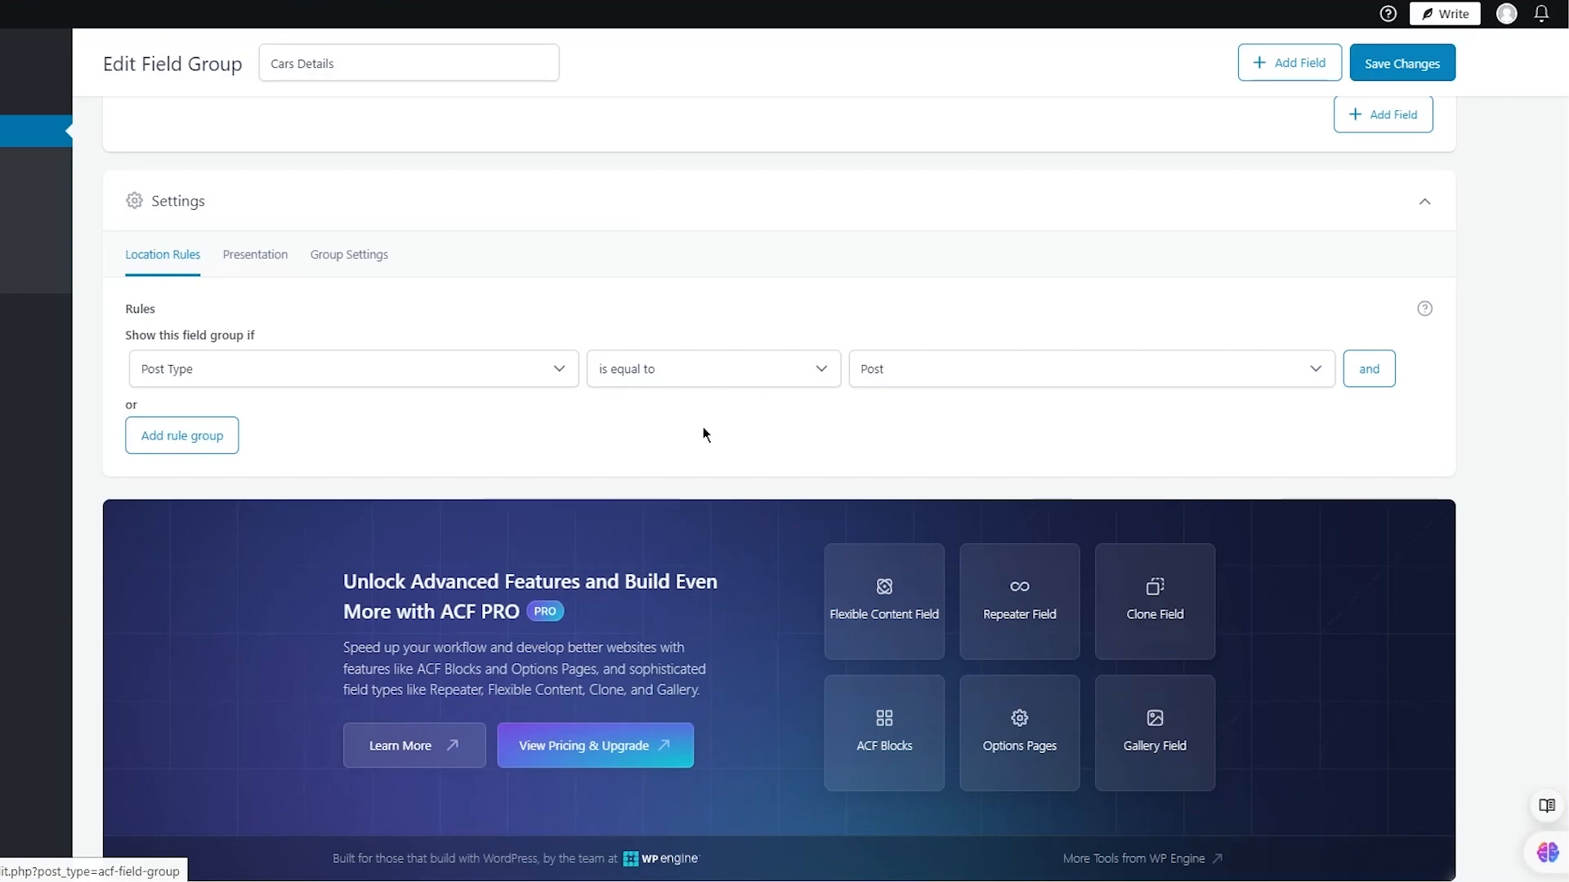
pyautogui.click(907, 380)
pyautogui.click(890, 448)
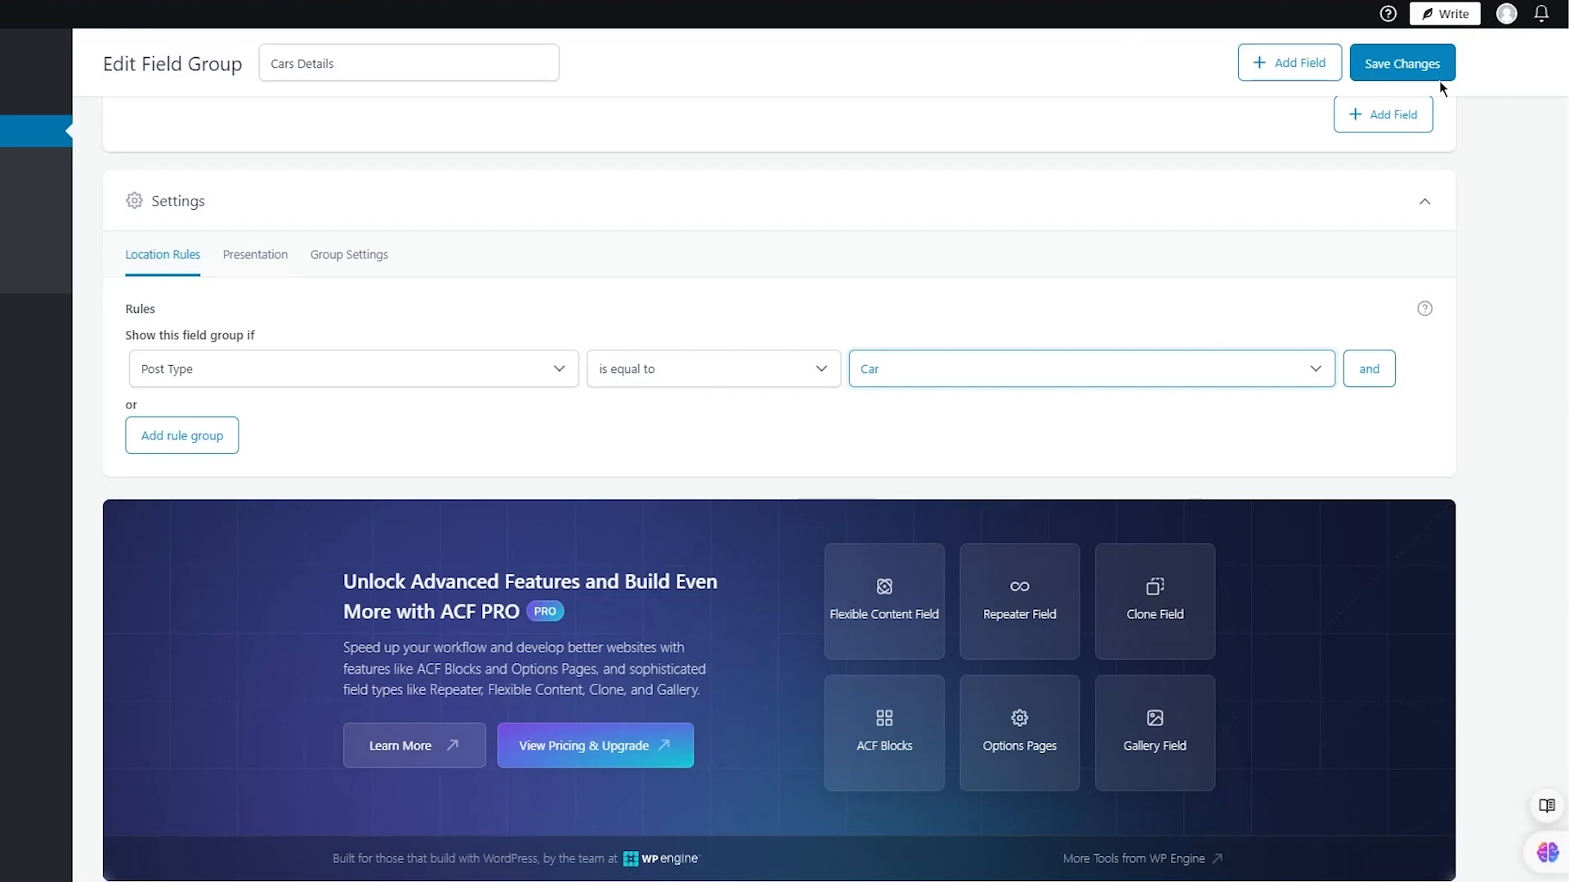
pyautogui.click(1398, 64)
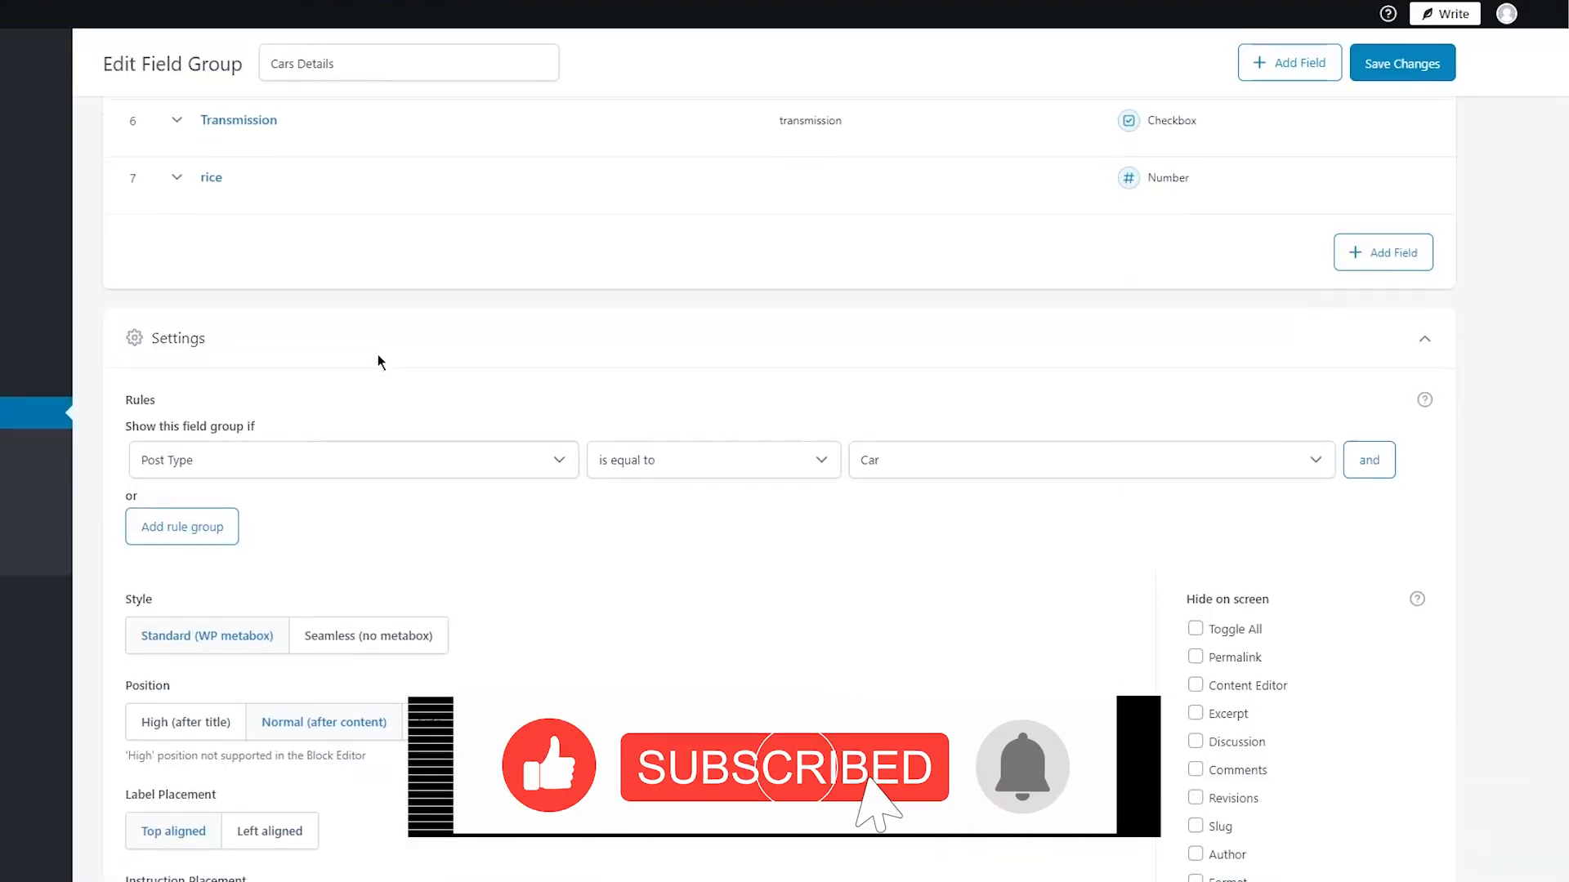
# Step: Review the field list, then the Presentation and Group Settings options of the Cars Details field group
pyautogui.scroll(-6, 378, 362)
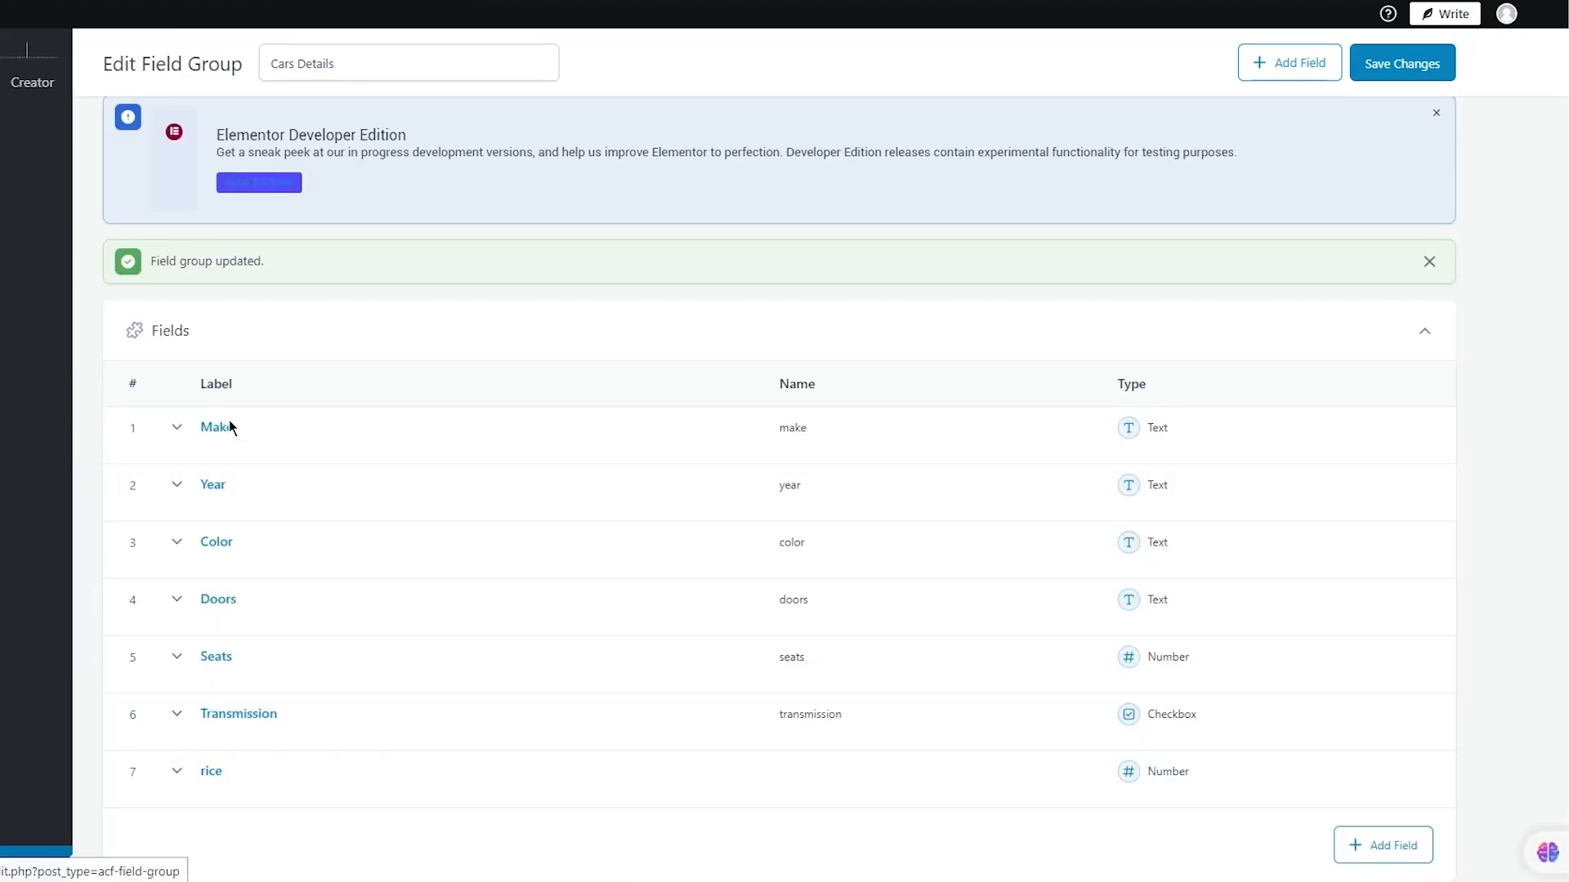
pyautogui.scroll(-5, 358, 403)
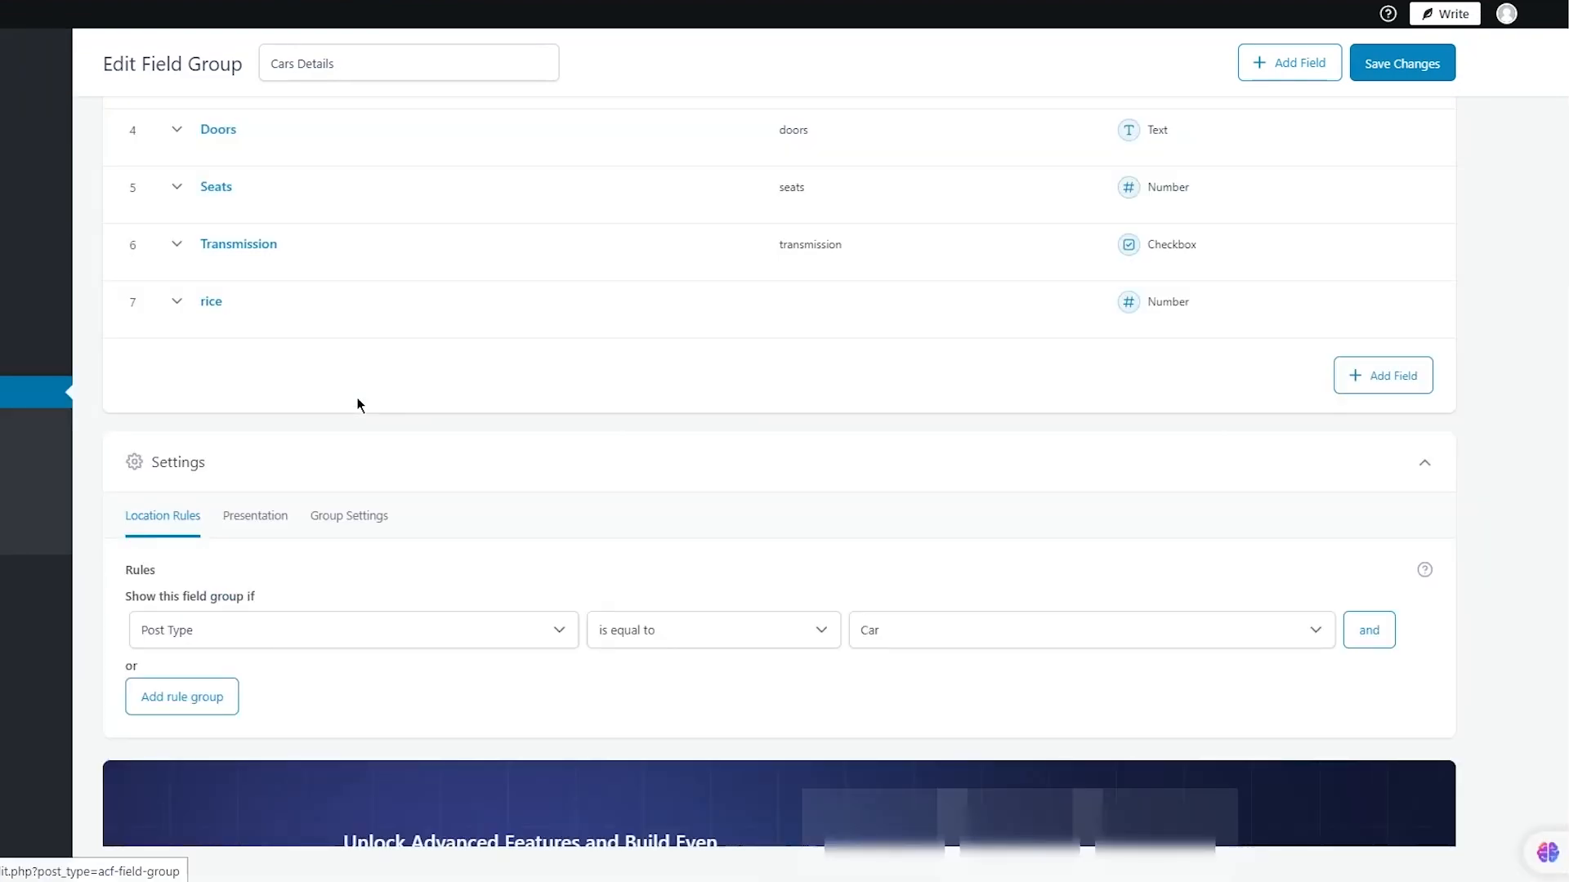
pyautogui.click(286, 501)
pyautogui.scroll(-2, 694, 535)
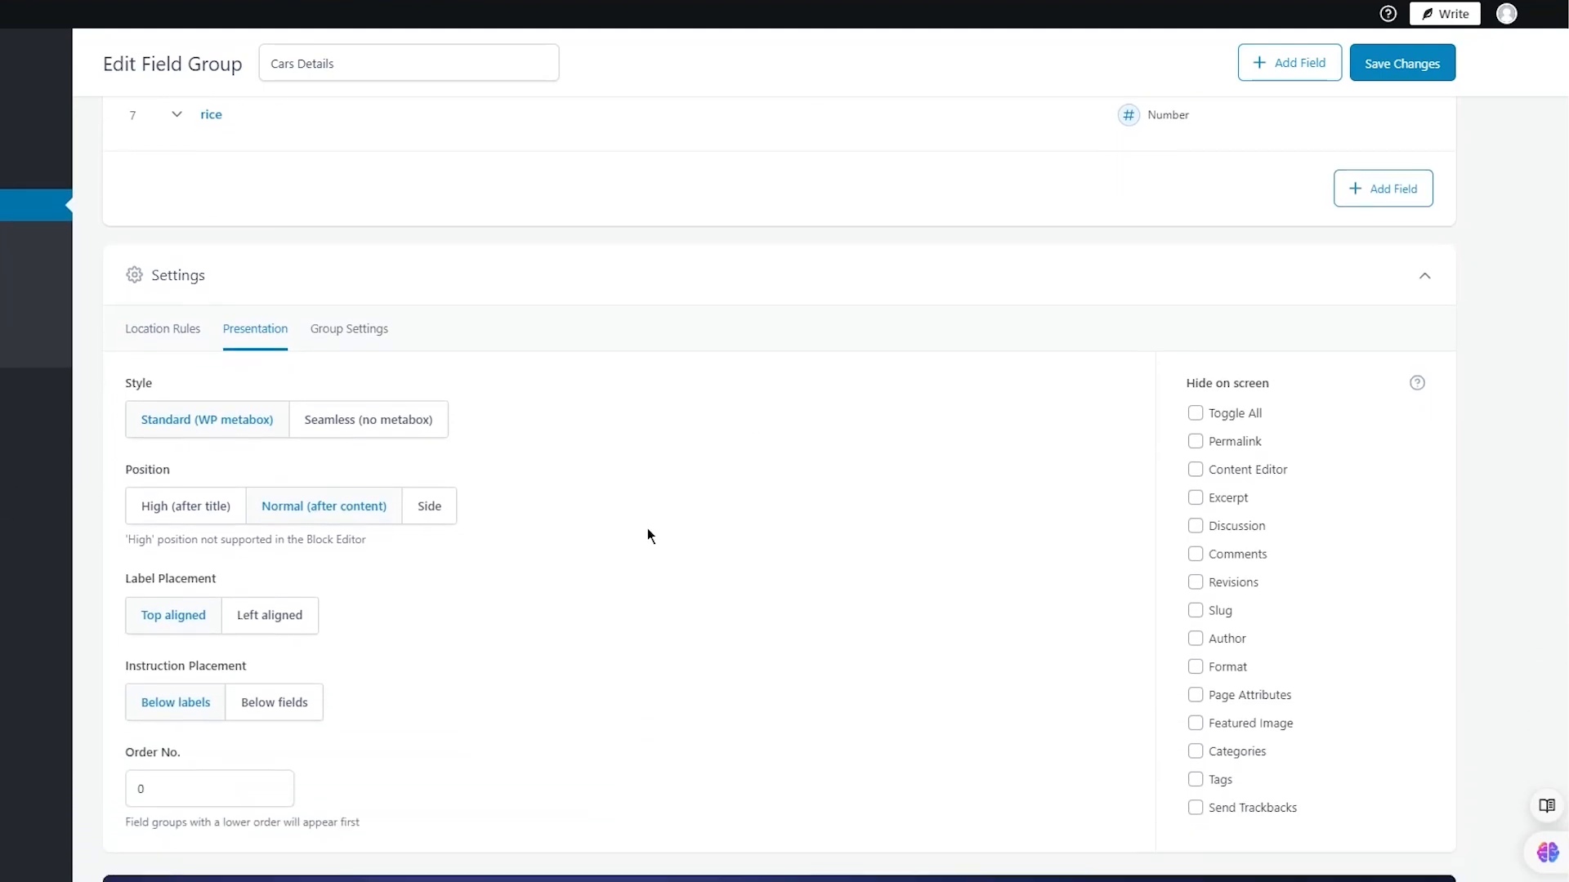
pyautogui.scroll(-3, 463, 498)
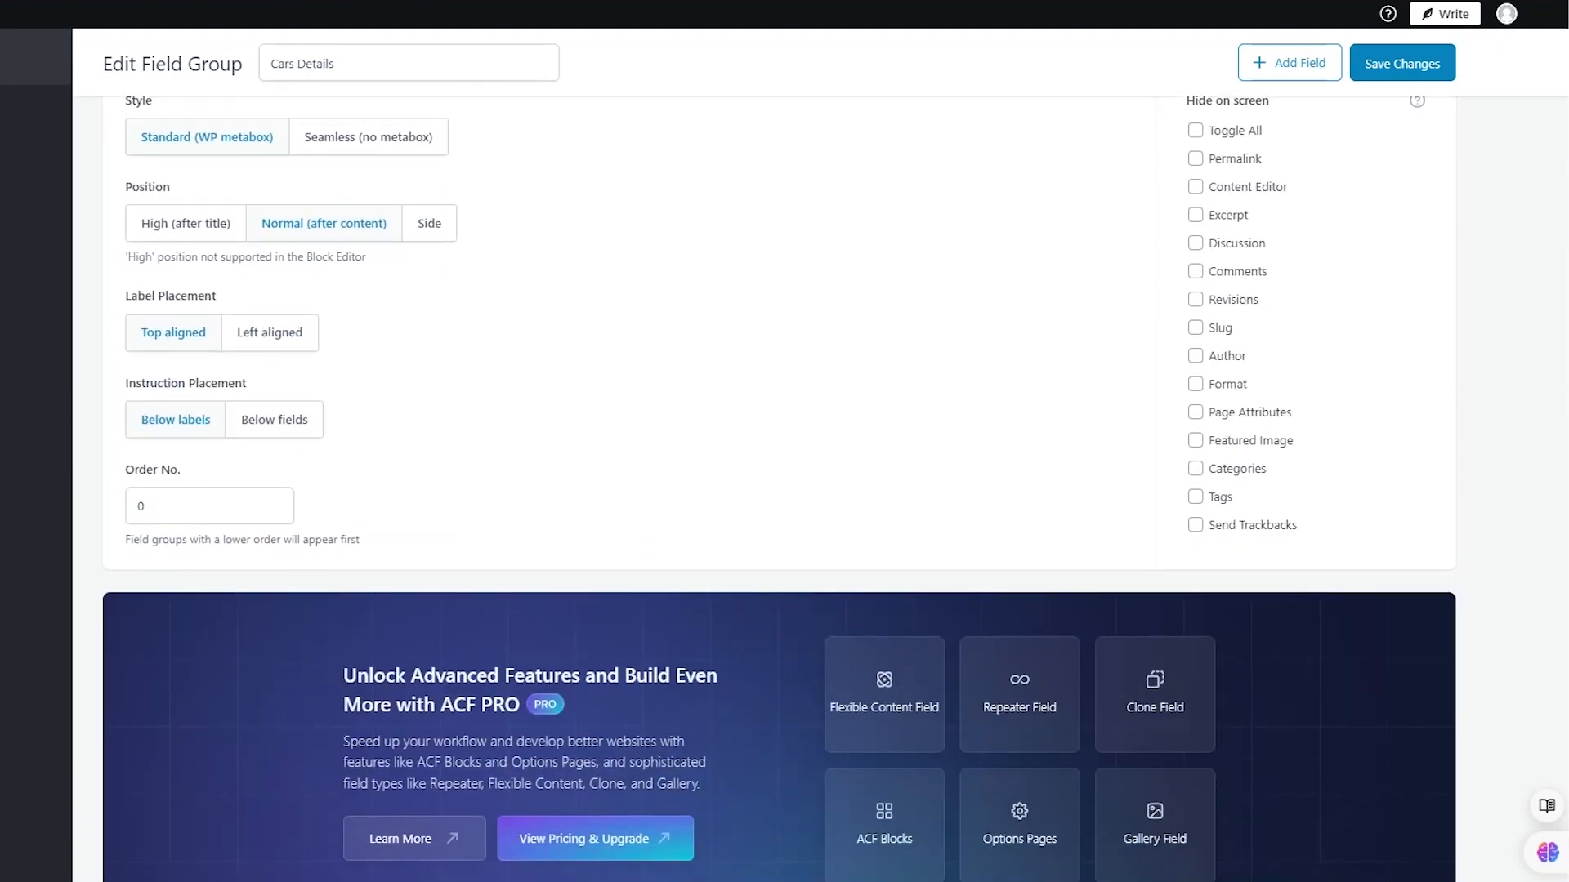
pyautogui.scroll(3, 311, 310)
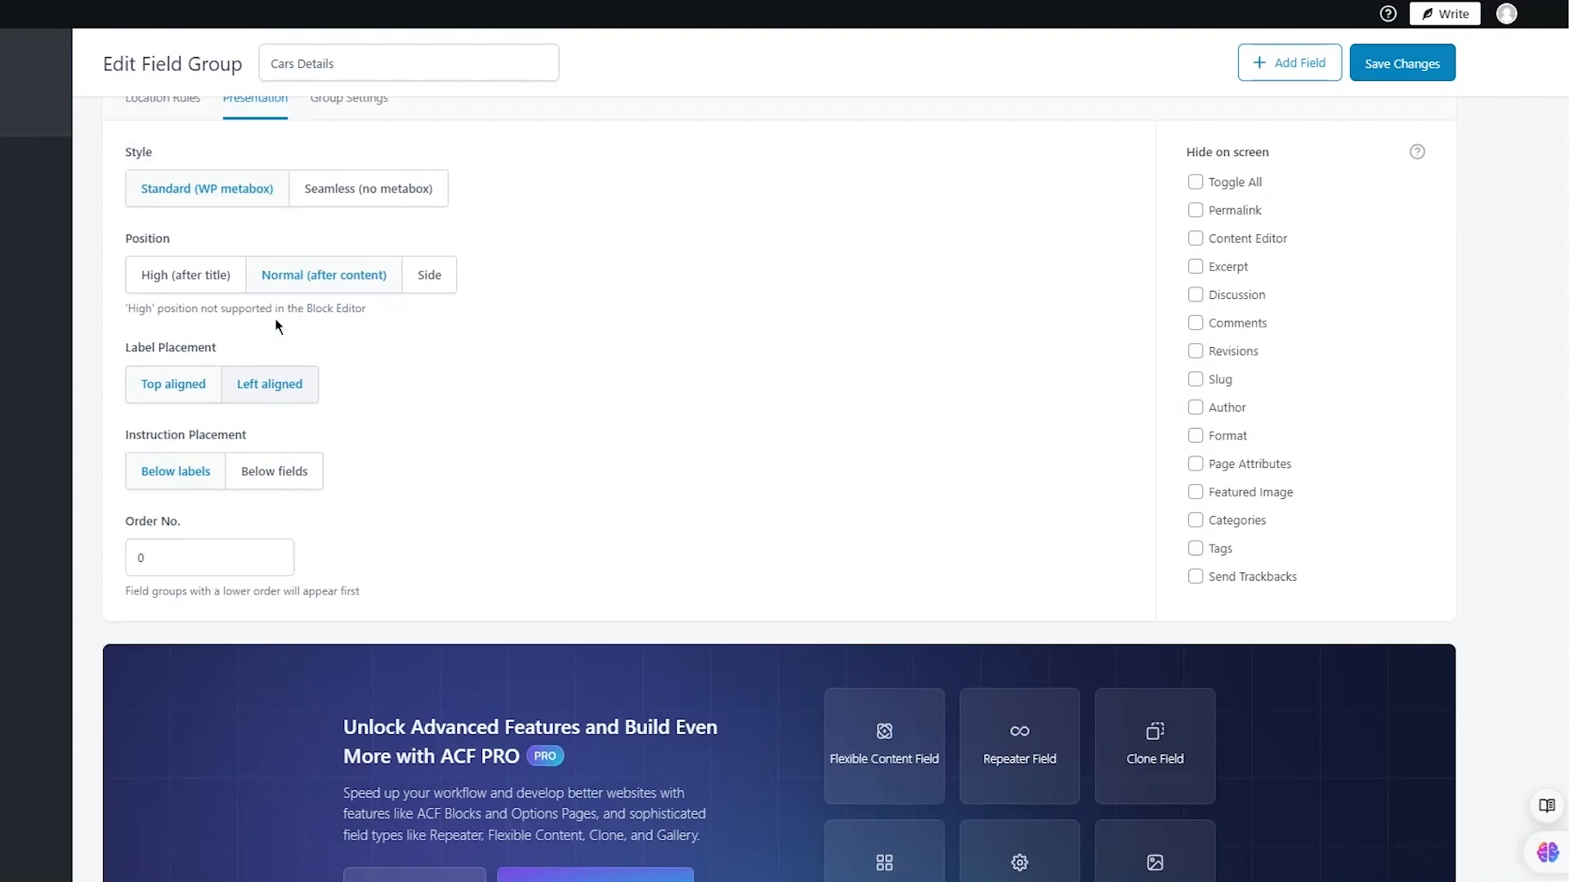
pyautogui.click(348, 237)
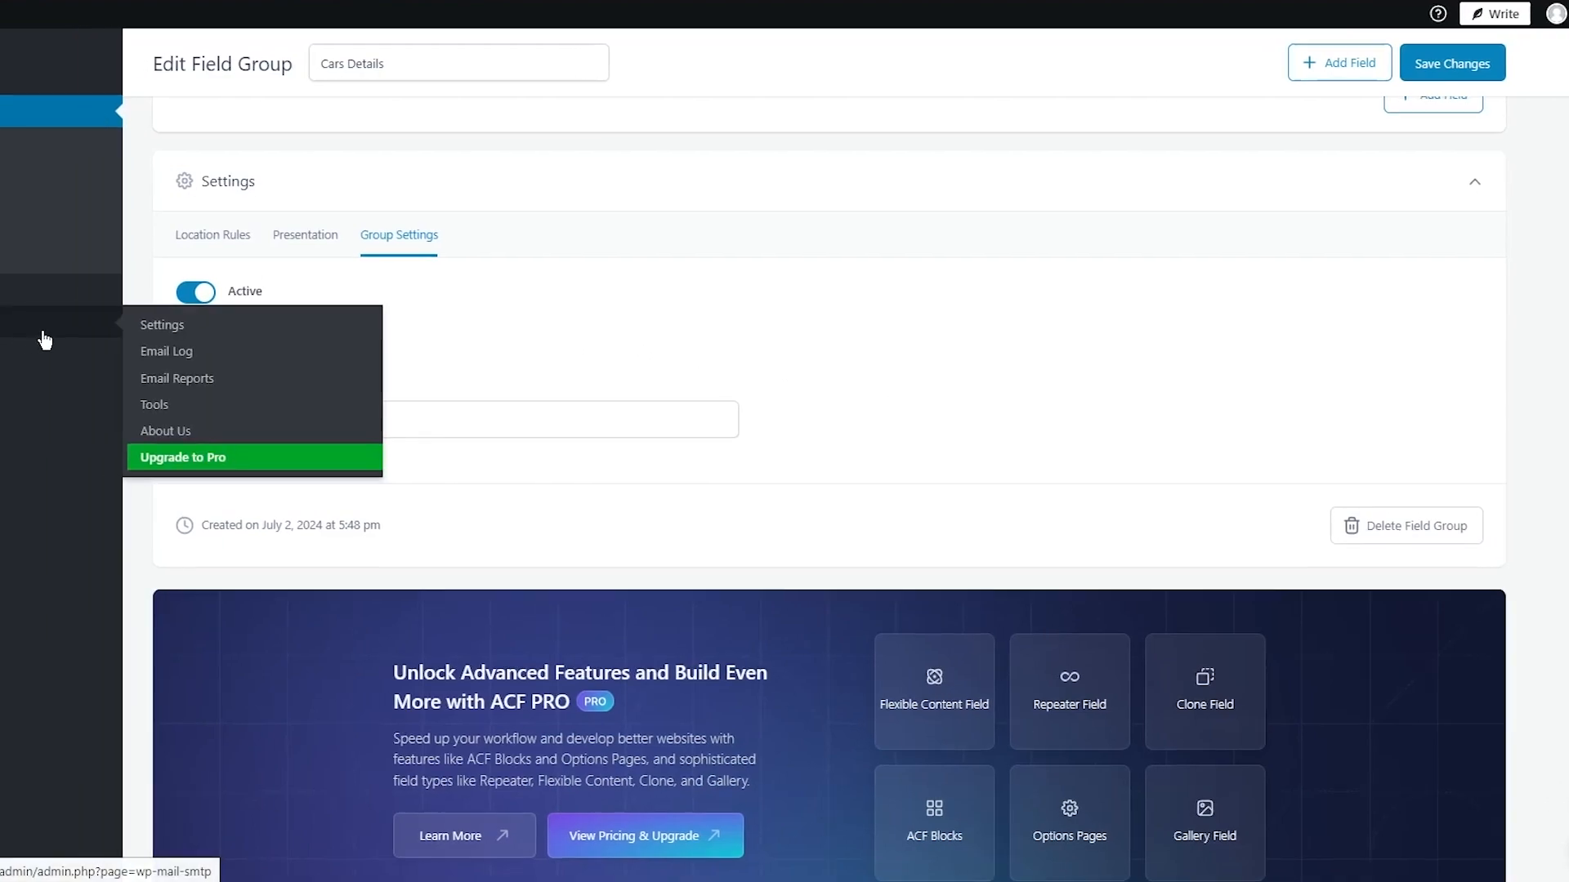
# Step: Start a new Car post and check the Cars Details fields in its editor
pyautogui.scroll(6, 46, 338)
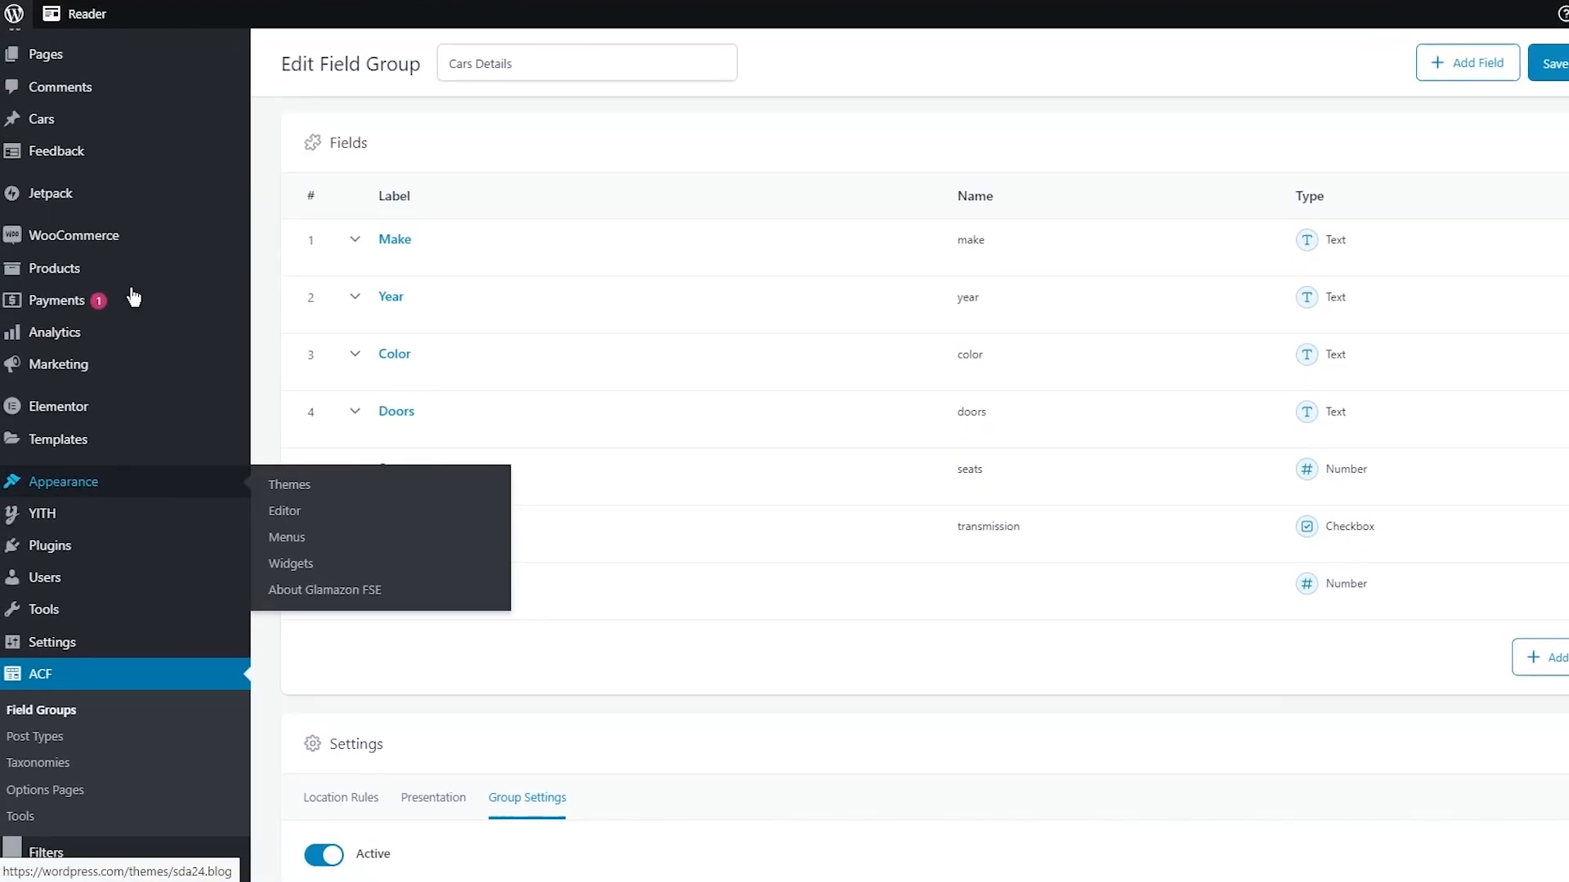
pyautogui.scroll(2, 133, 261)
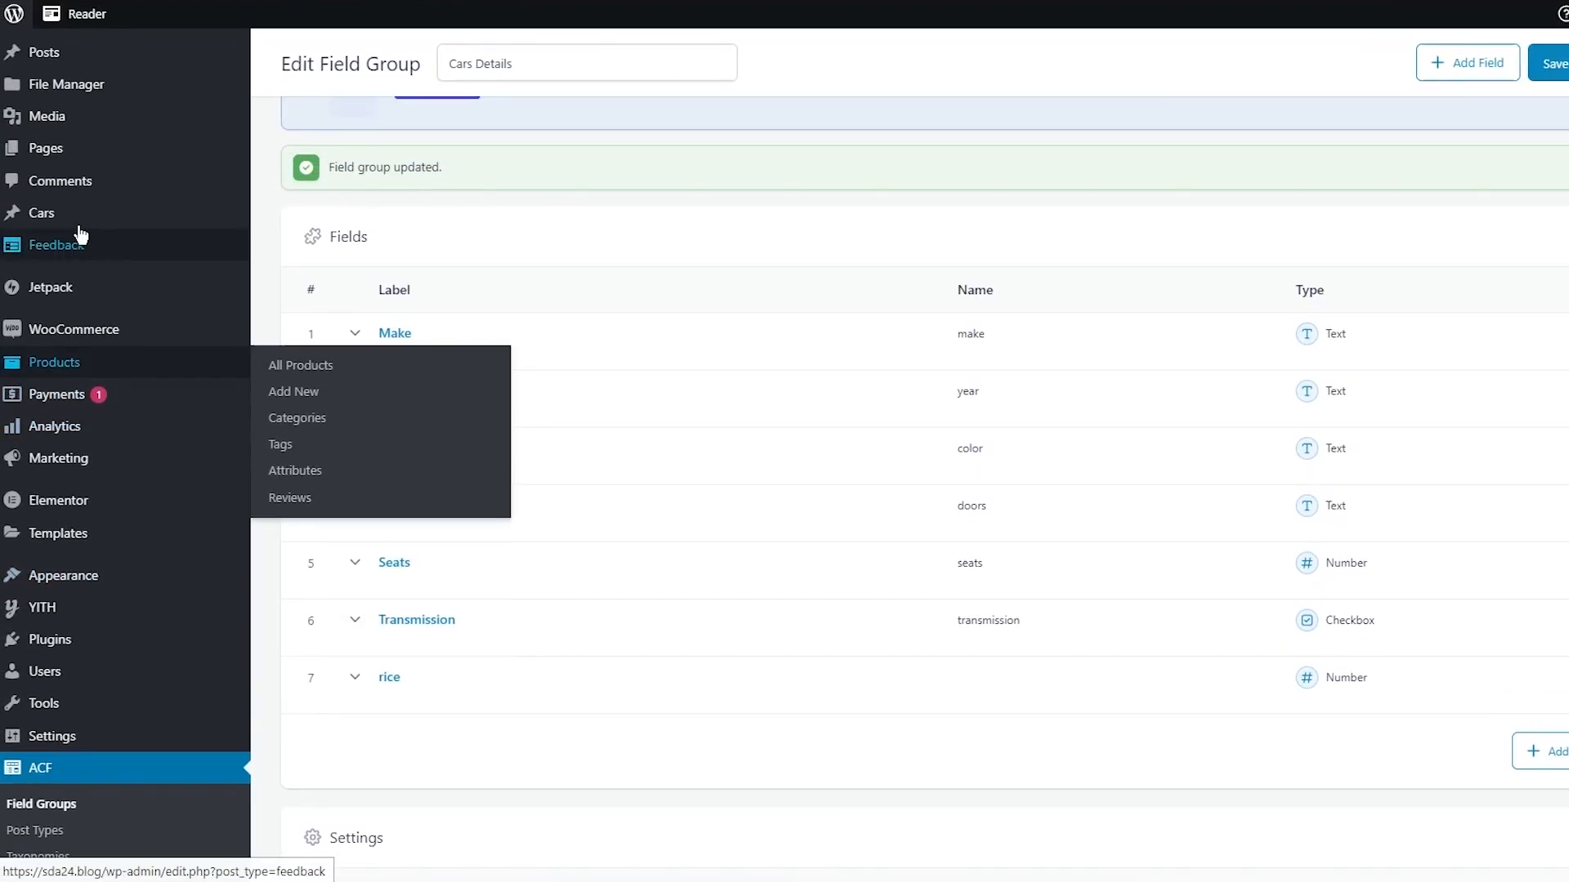
pyautogui.moveTo(63, 217)
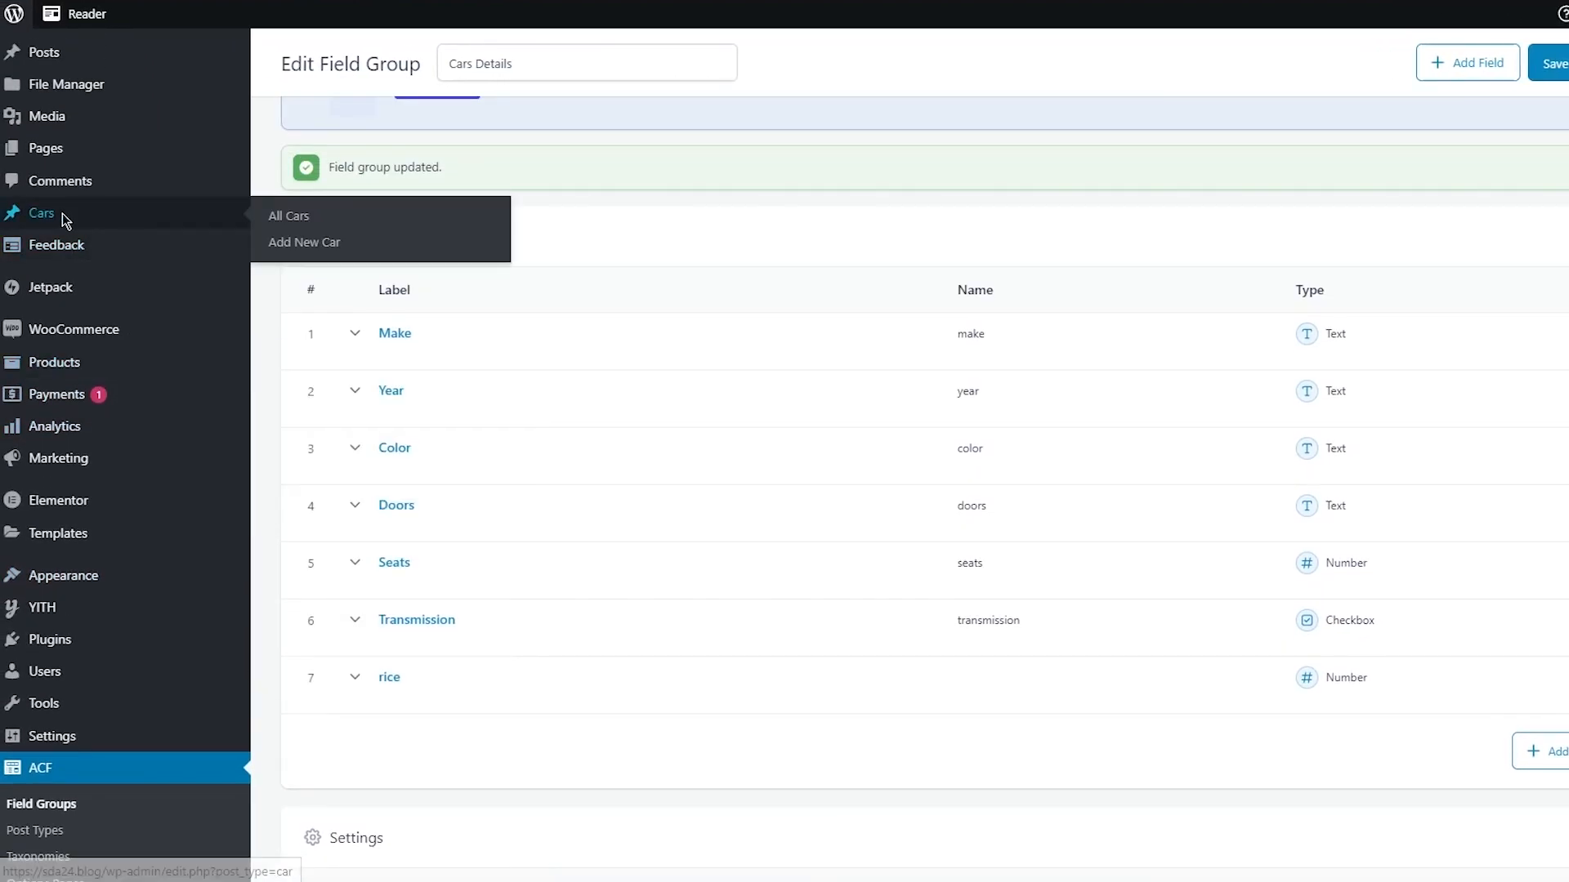
pyautogui.click(325, 226)
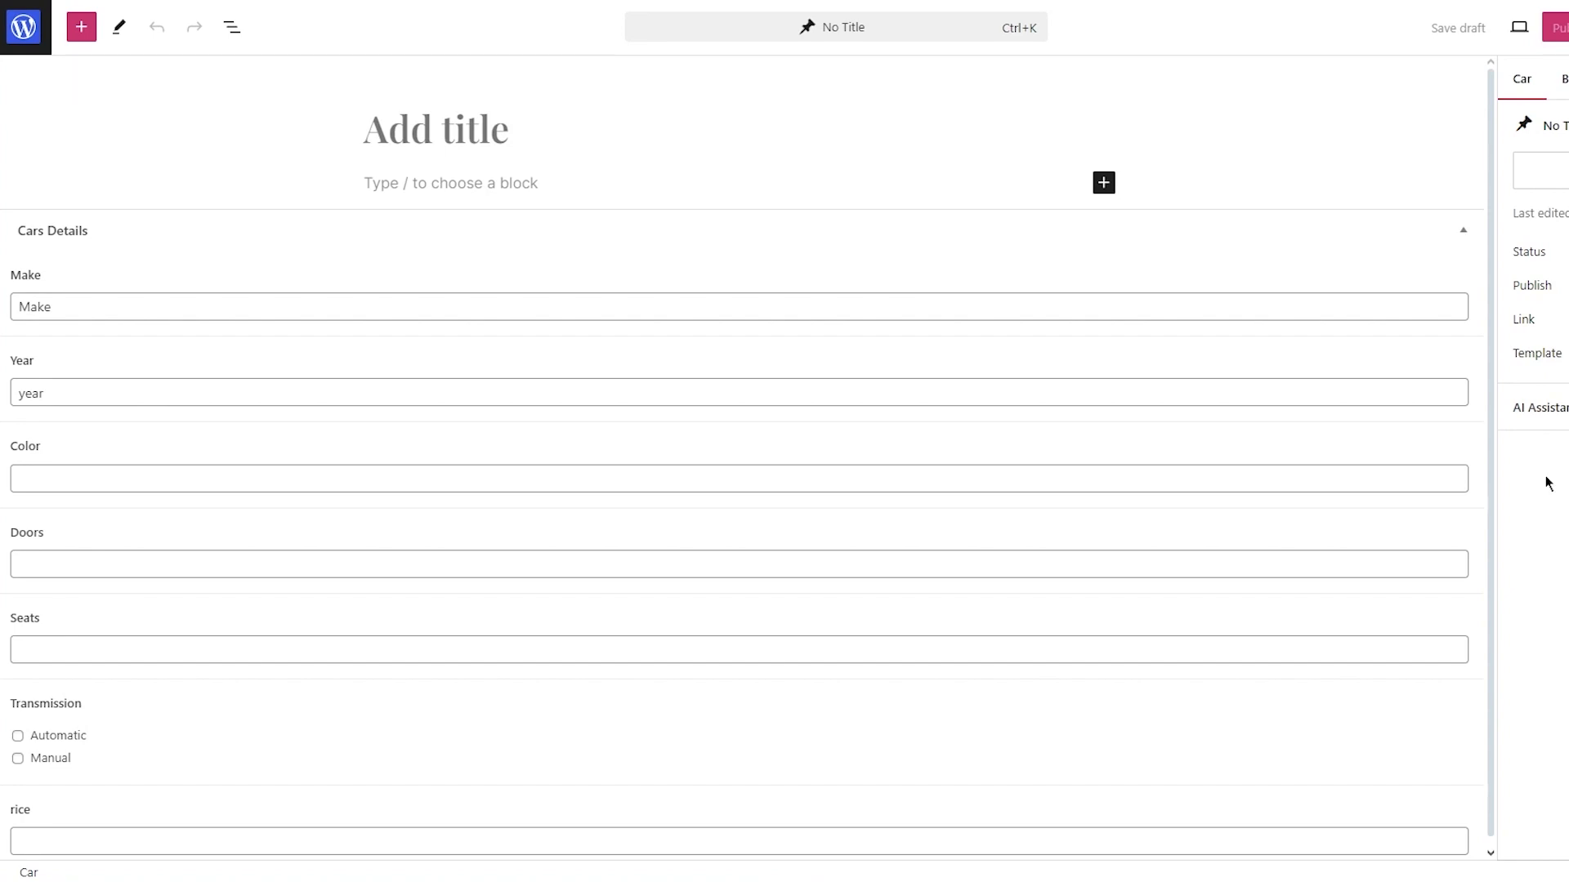
pyautogui.scroll(-1, 278, 456)
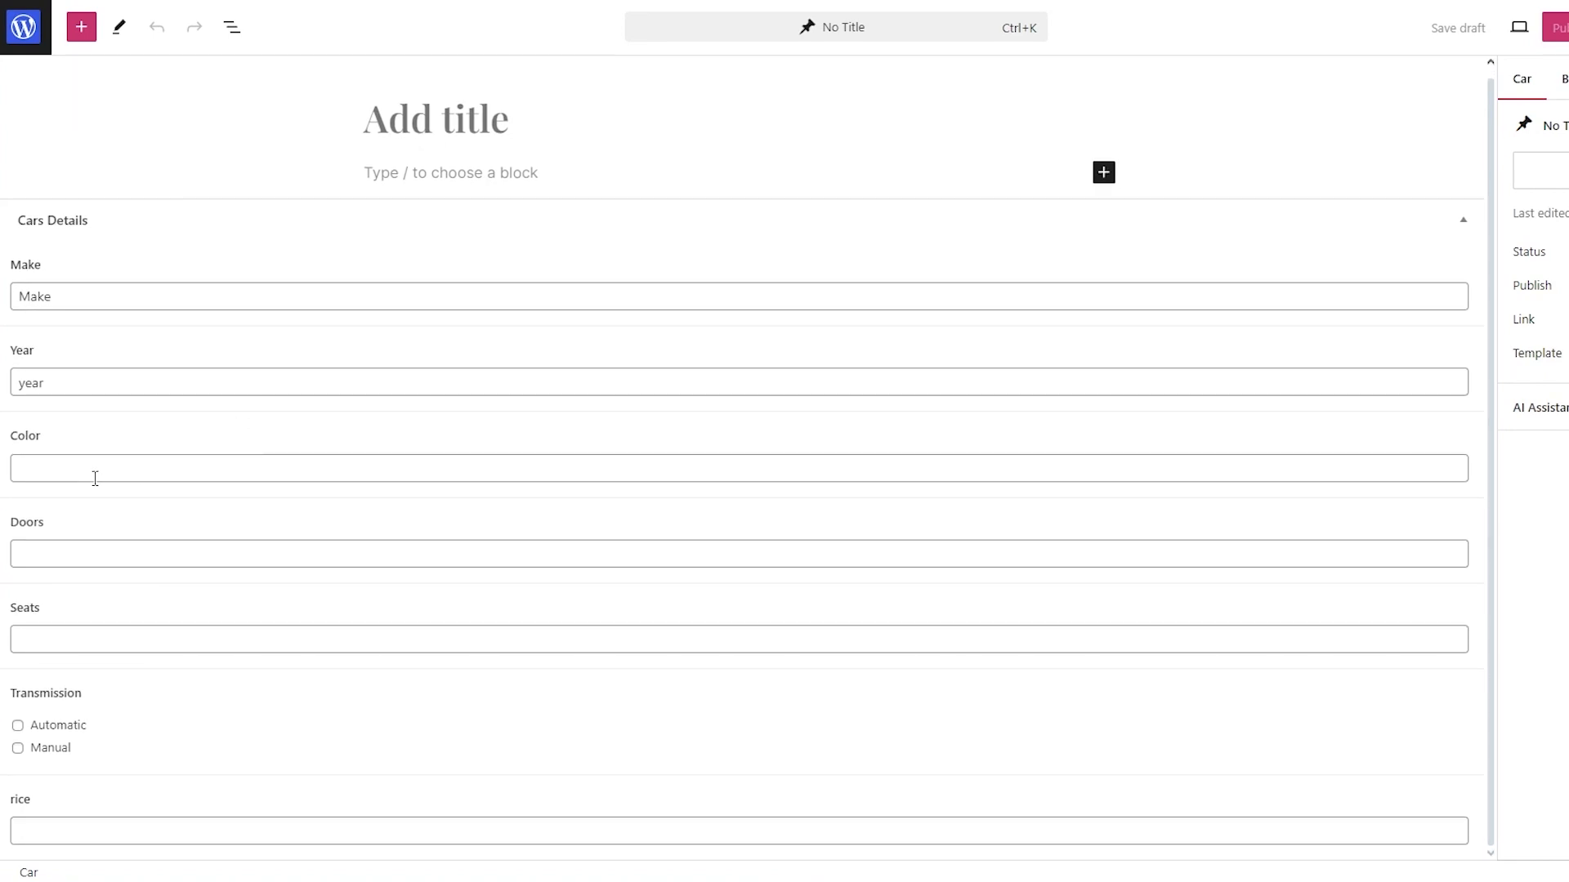
pyautogui.scroll(1, 302, 531)
pyautogui.scroll(-1, 318, 554)
pyautogui.scroll(1, 926, 586)
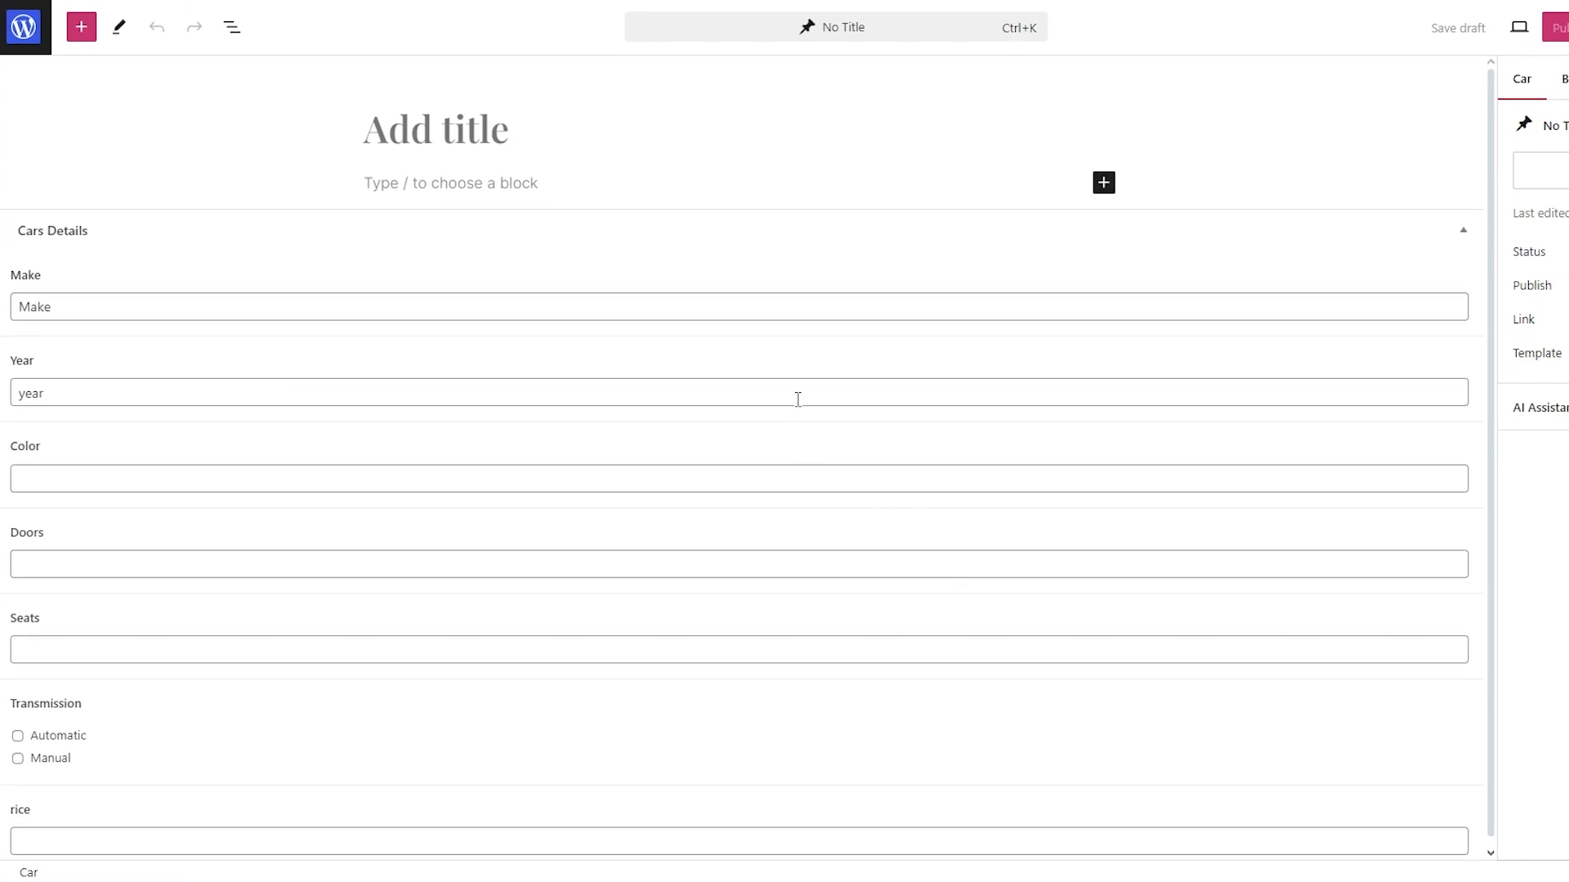
# Step: Title the new Car post "Toyota Supra"
pyautogui.click(217, 307)
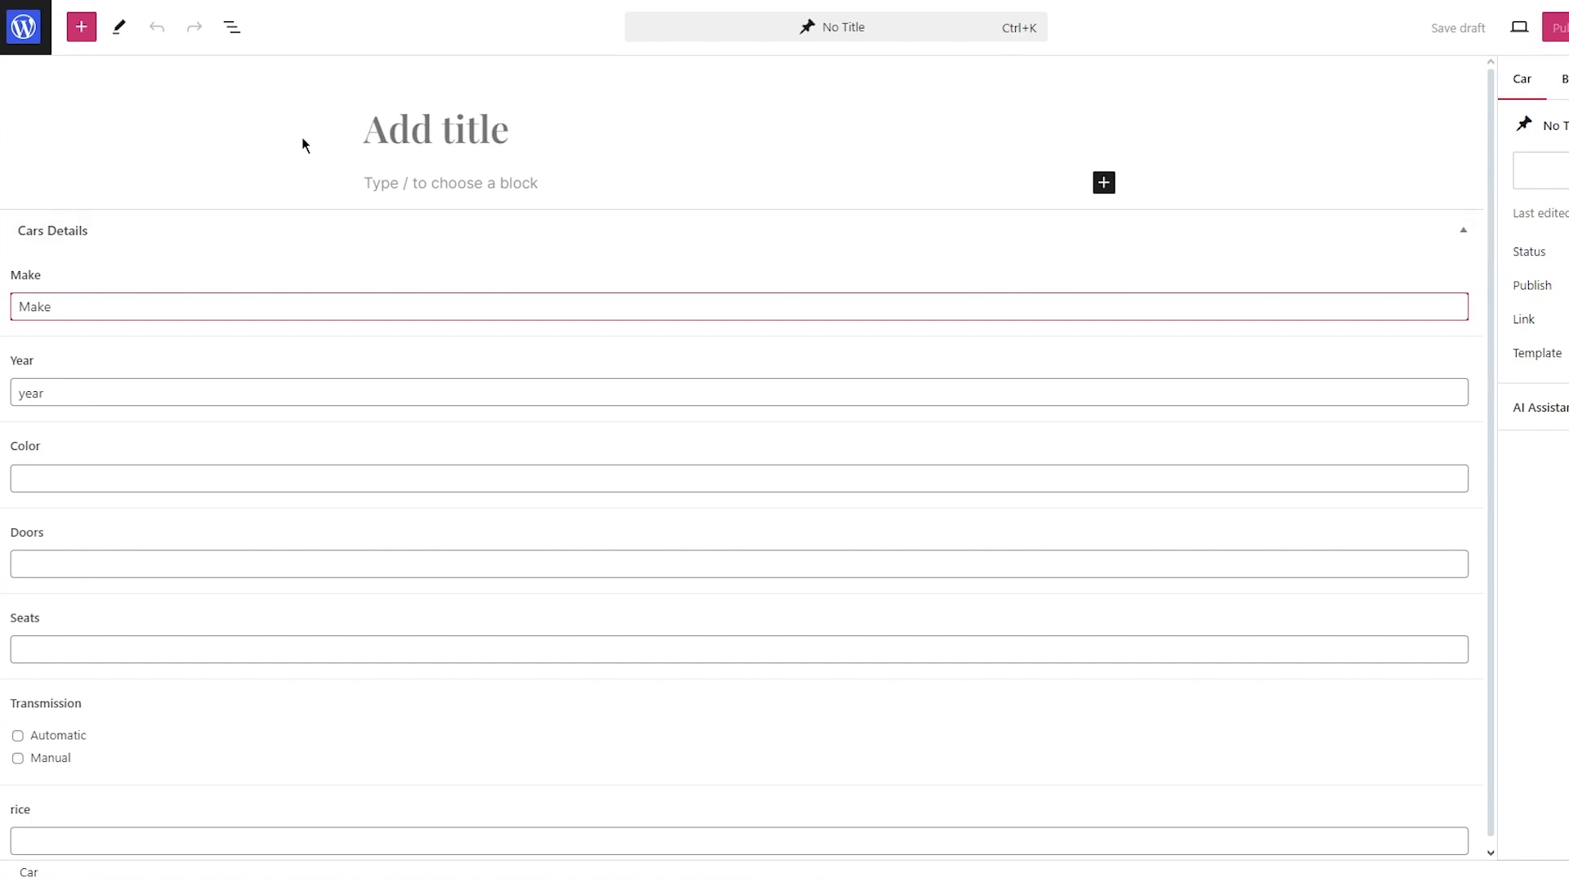
pyautogui.click(471, 133)
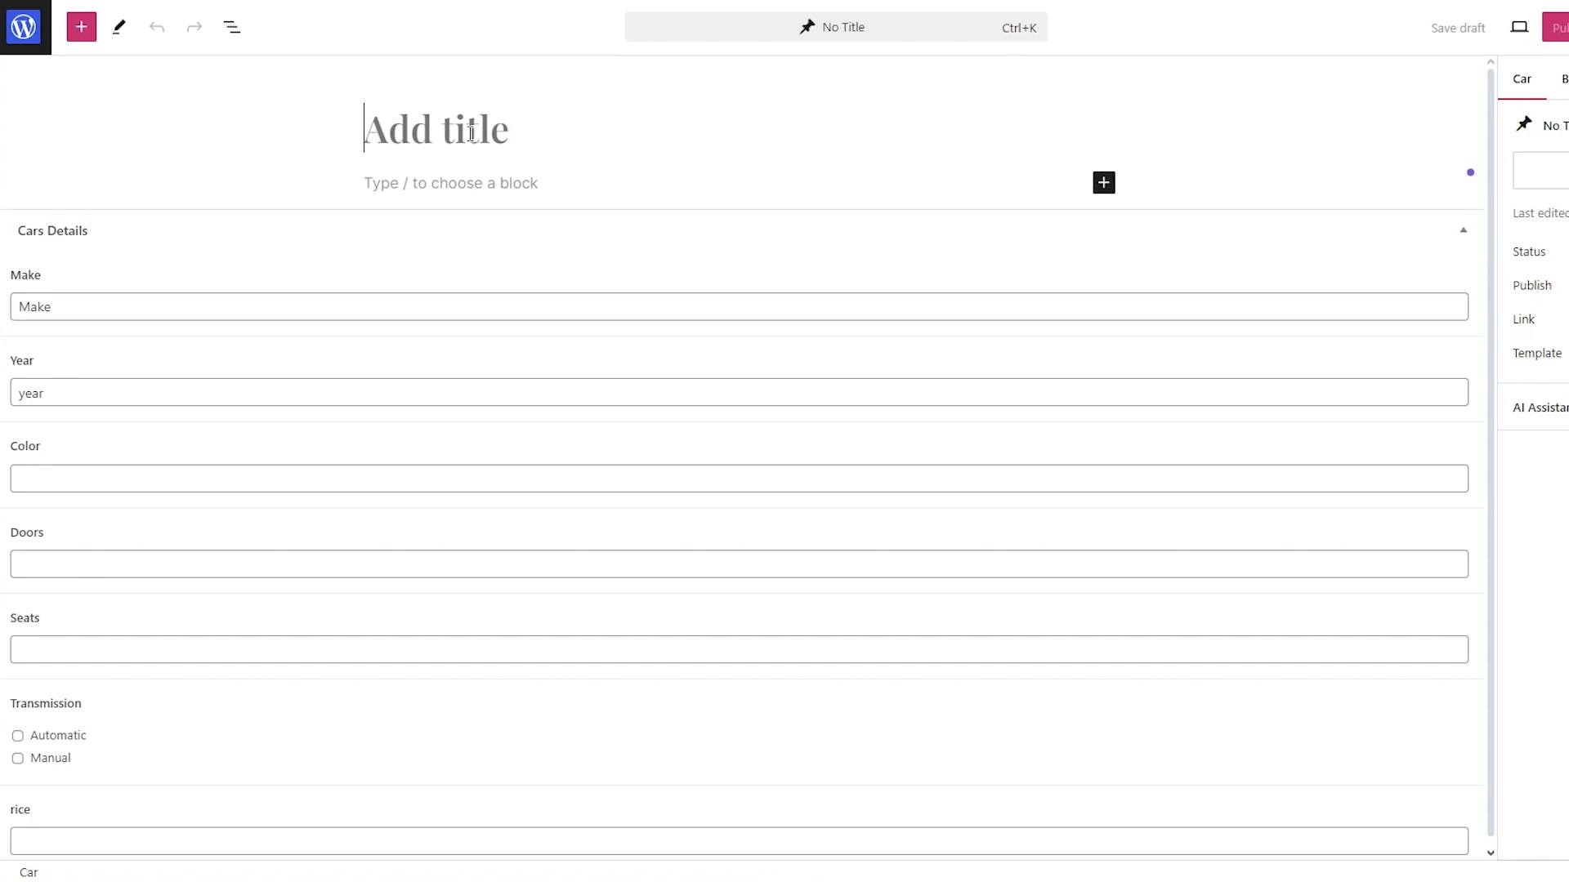
pyautogui.write('T')
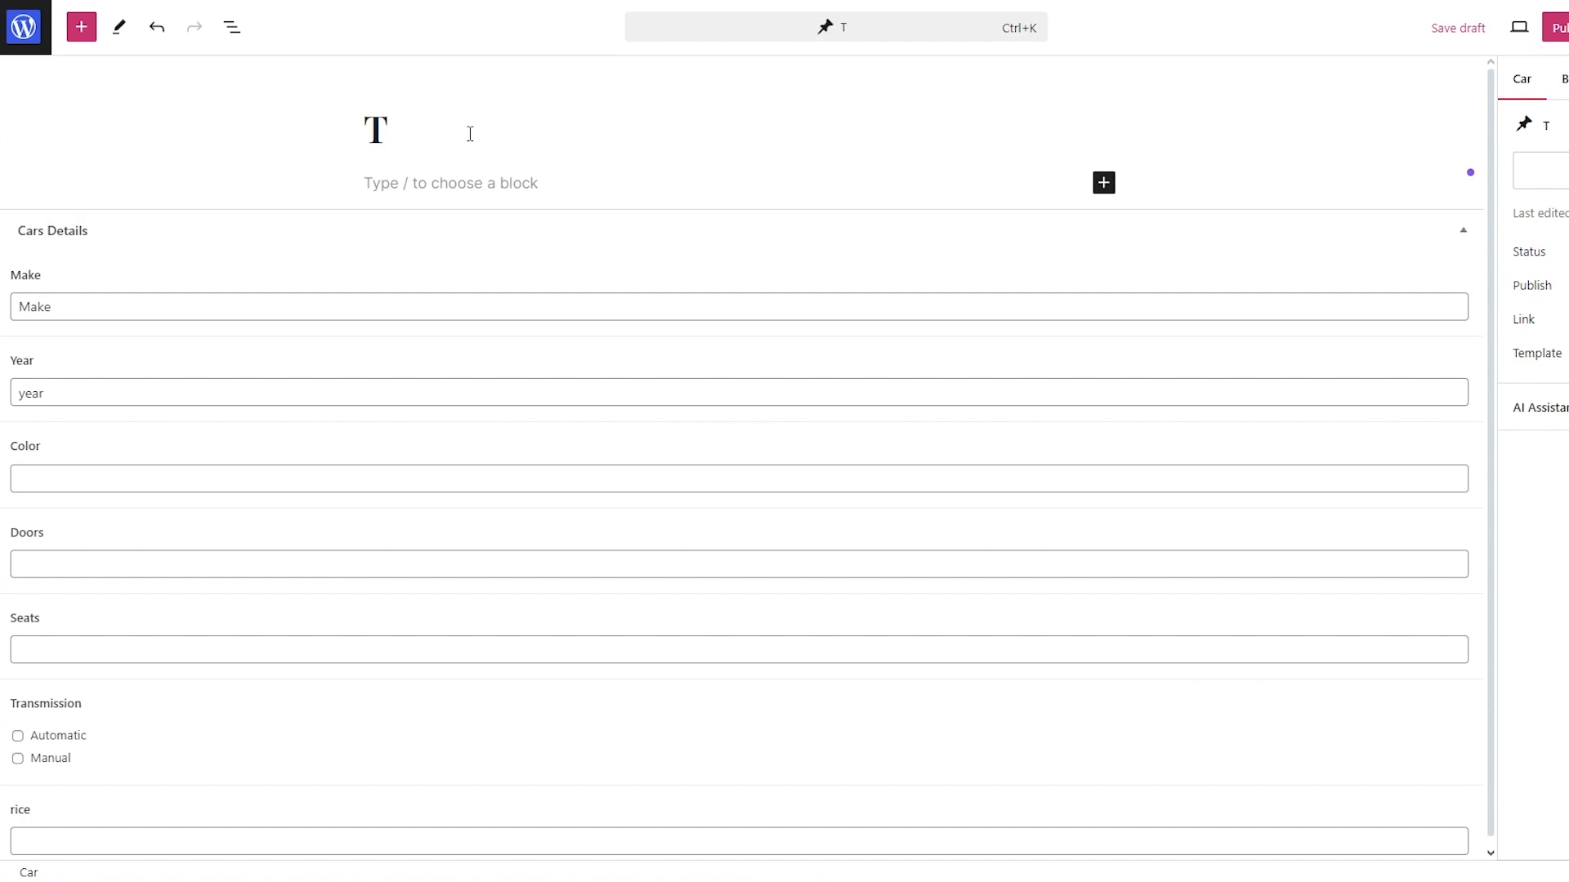
pyautogui.write('oyota Su')
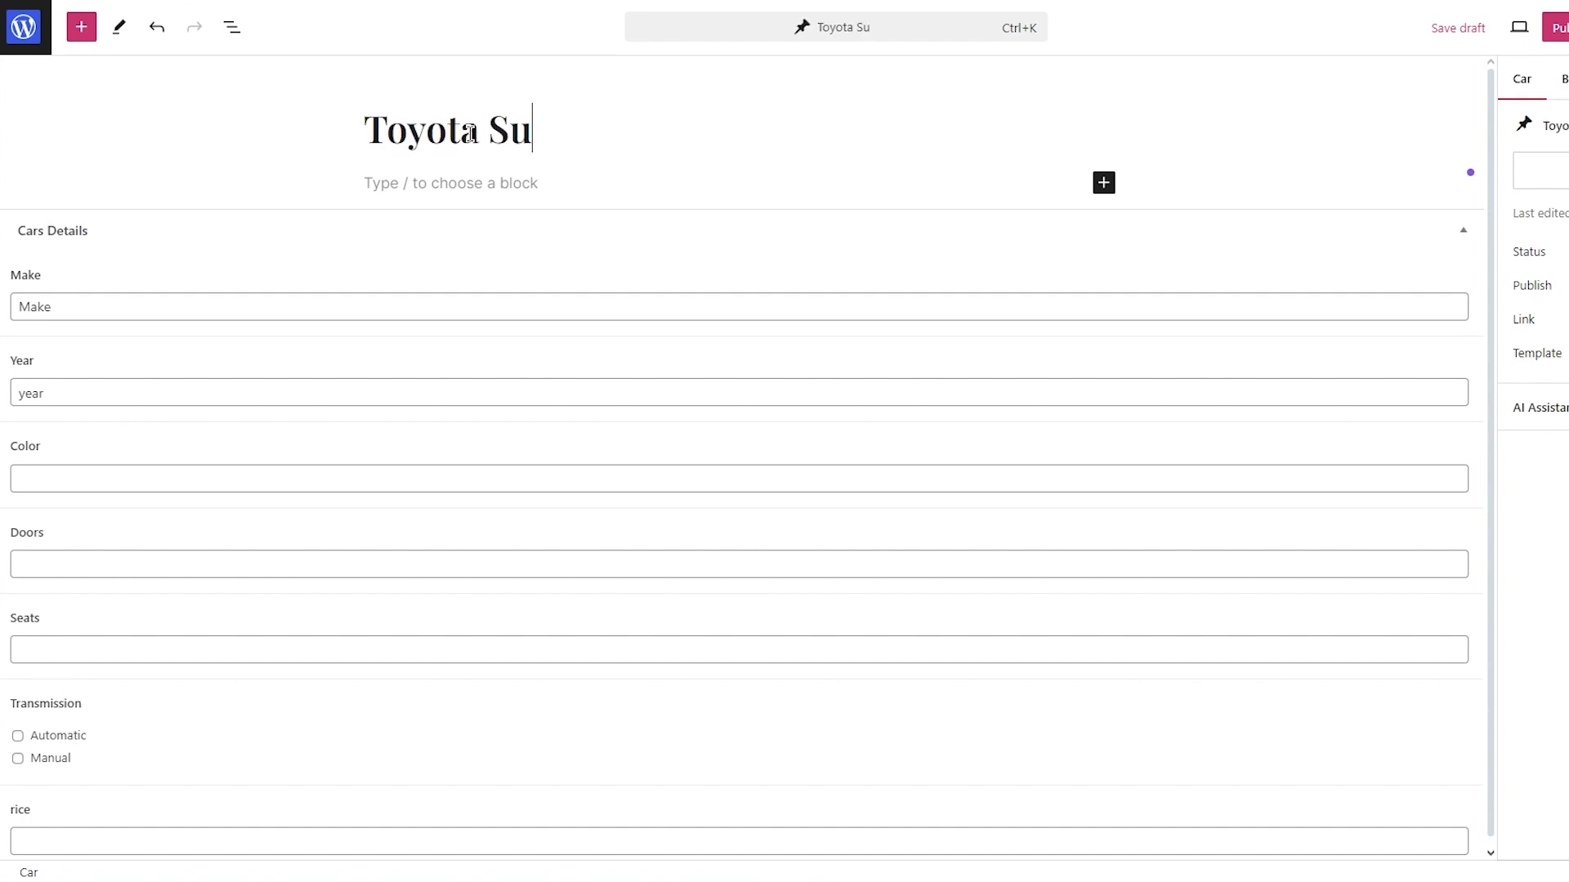
pyautogui.write('ra')
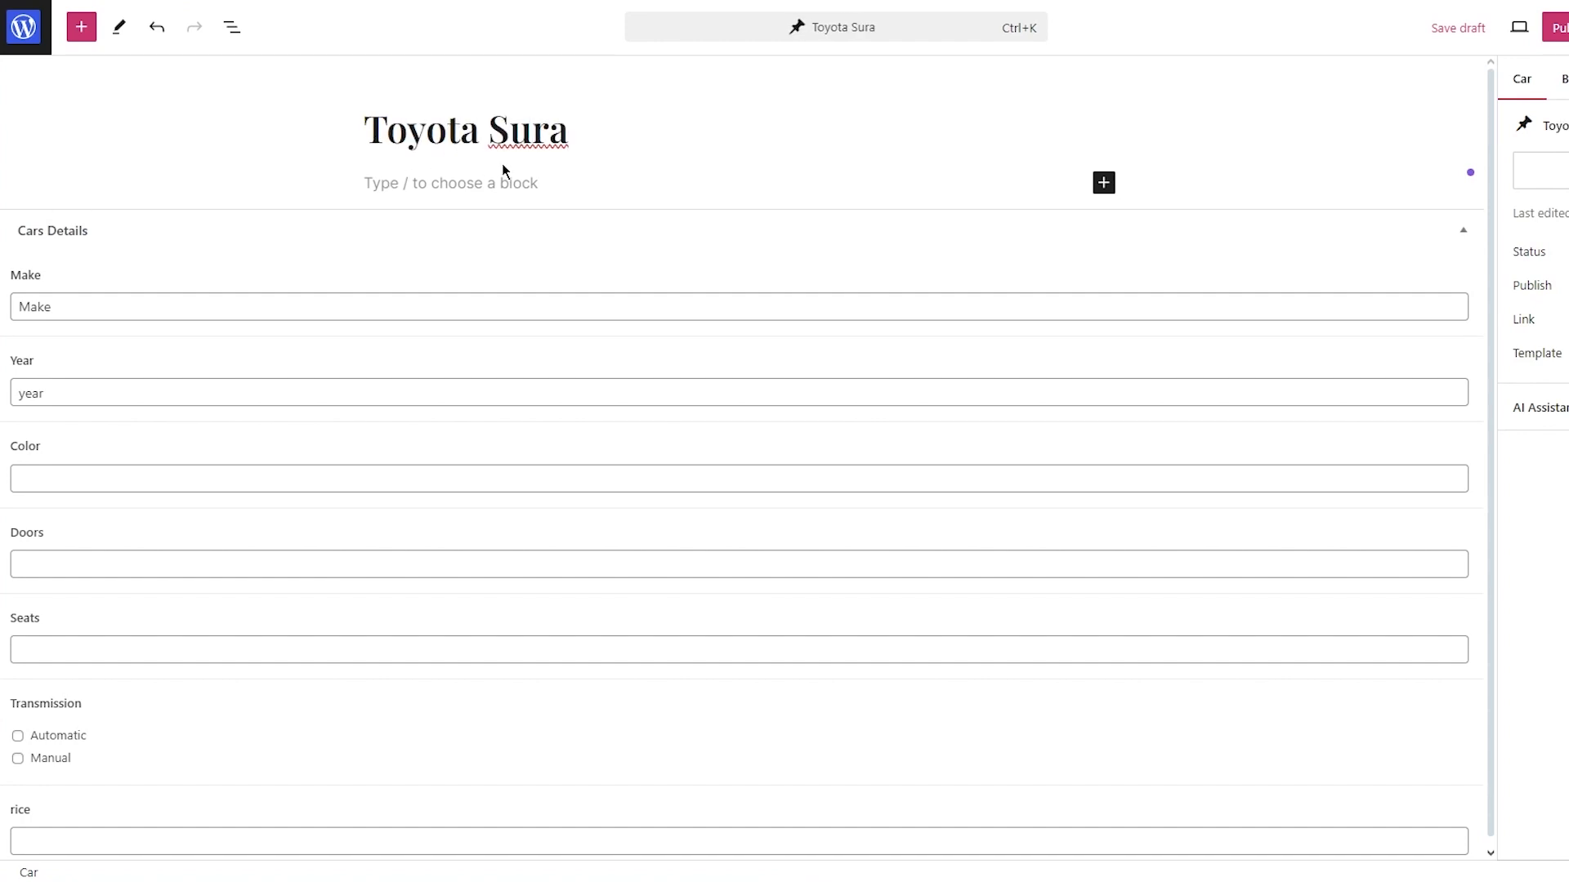
pyautogui.press('BackSpace')
pyautogui.press('BackSpace')
pyautogui.write('pra')
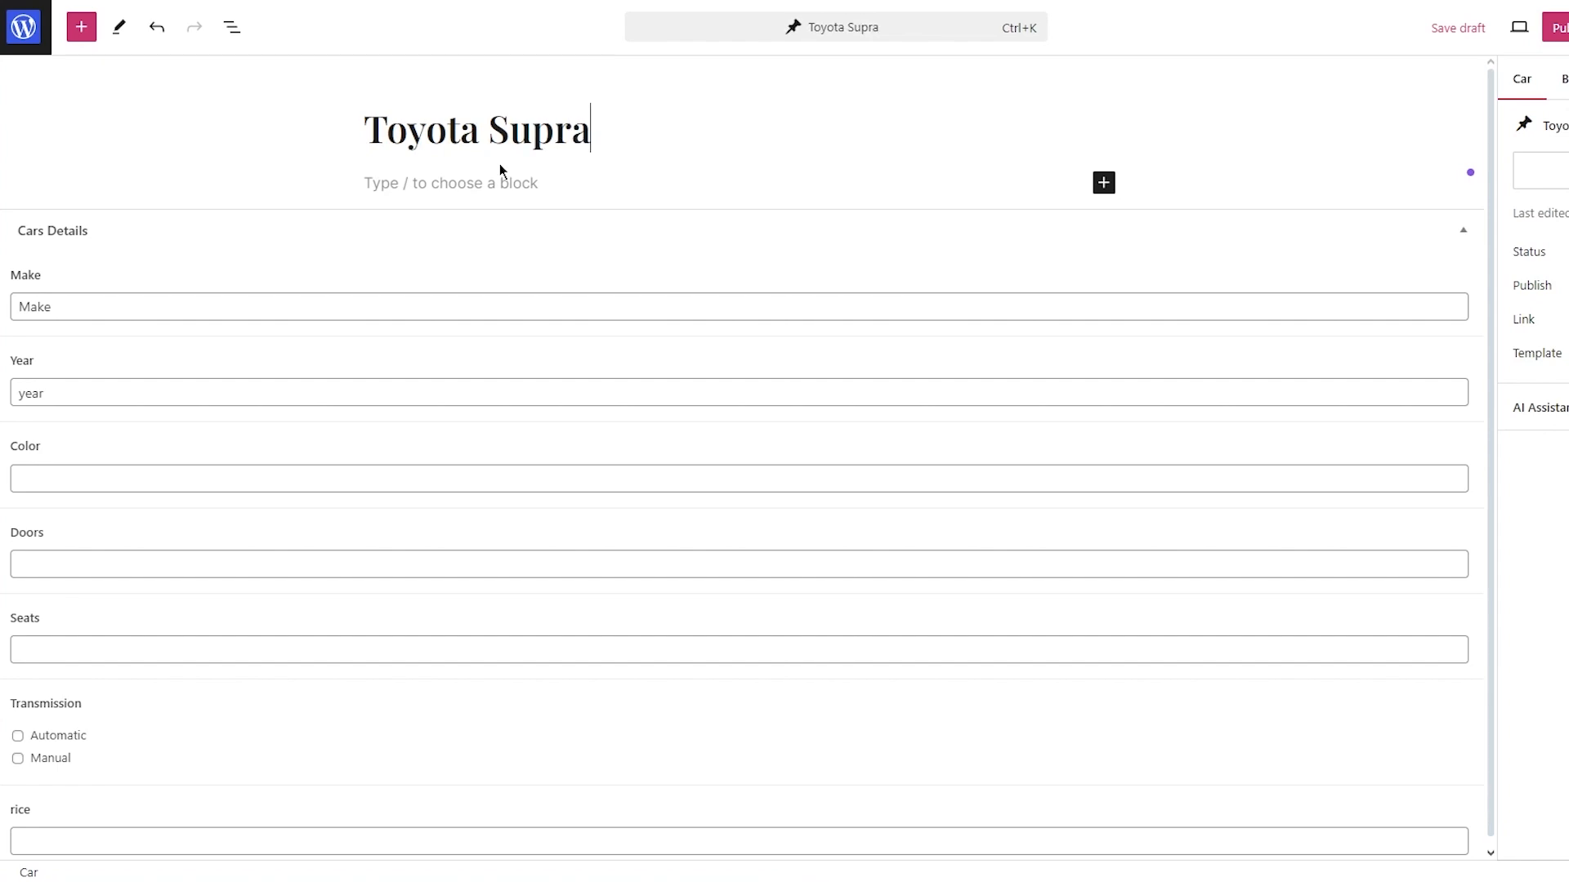
# Step: Open the Sider AI assistant's Write tool and enter the topic "write me a roduct detail for toyota sura"
pyautogui.click(448, 176)
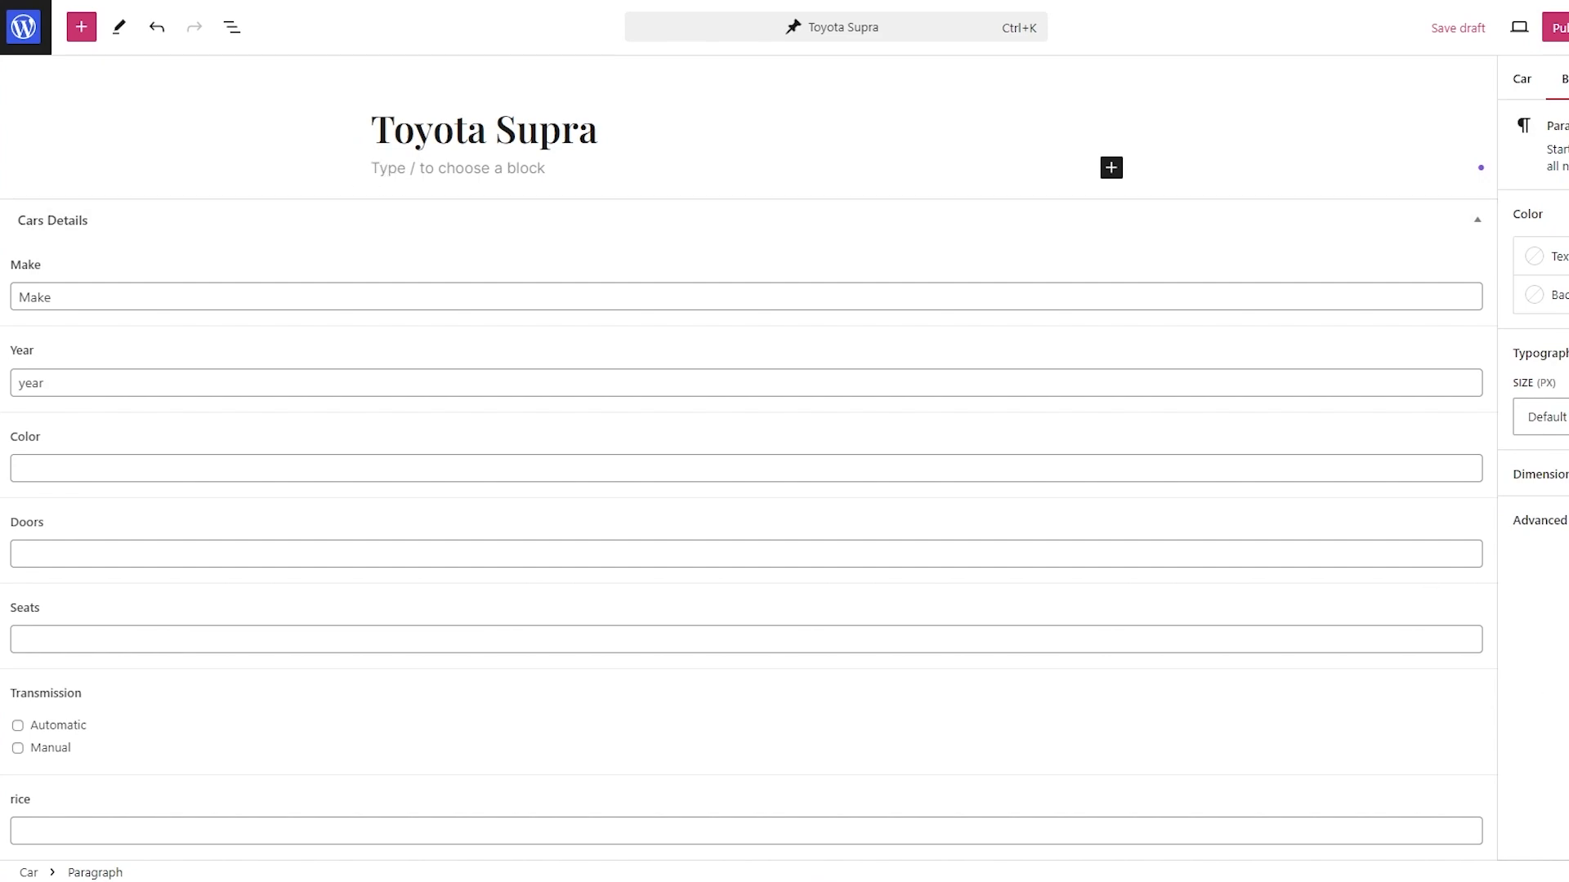
pyautogui.click(1553, 850)
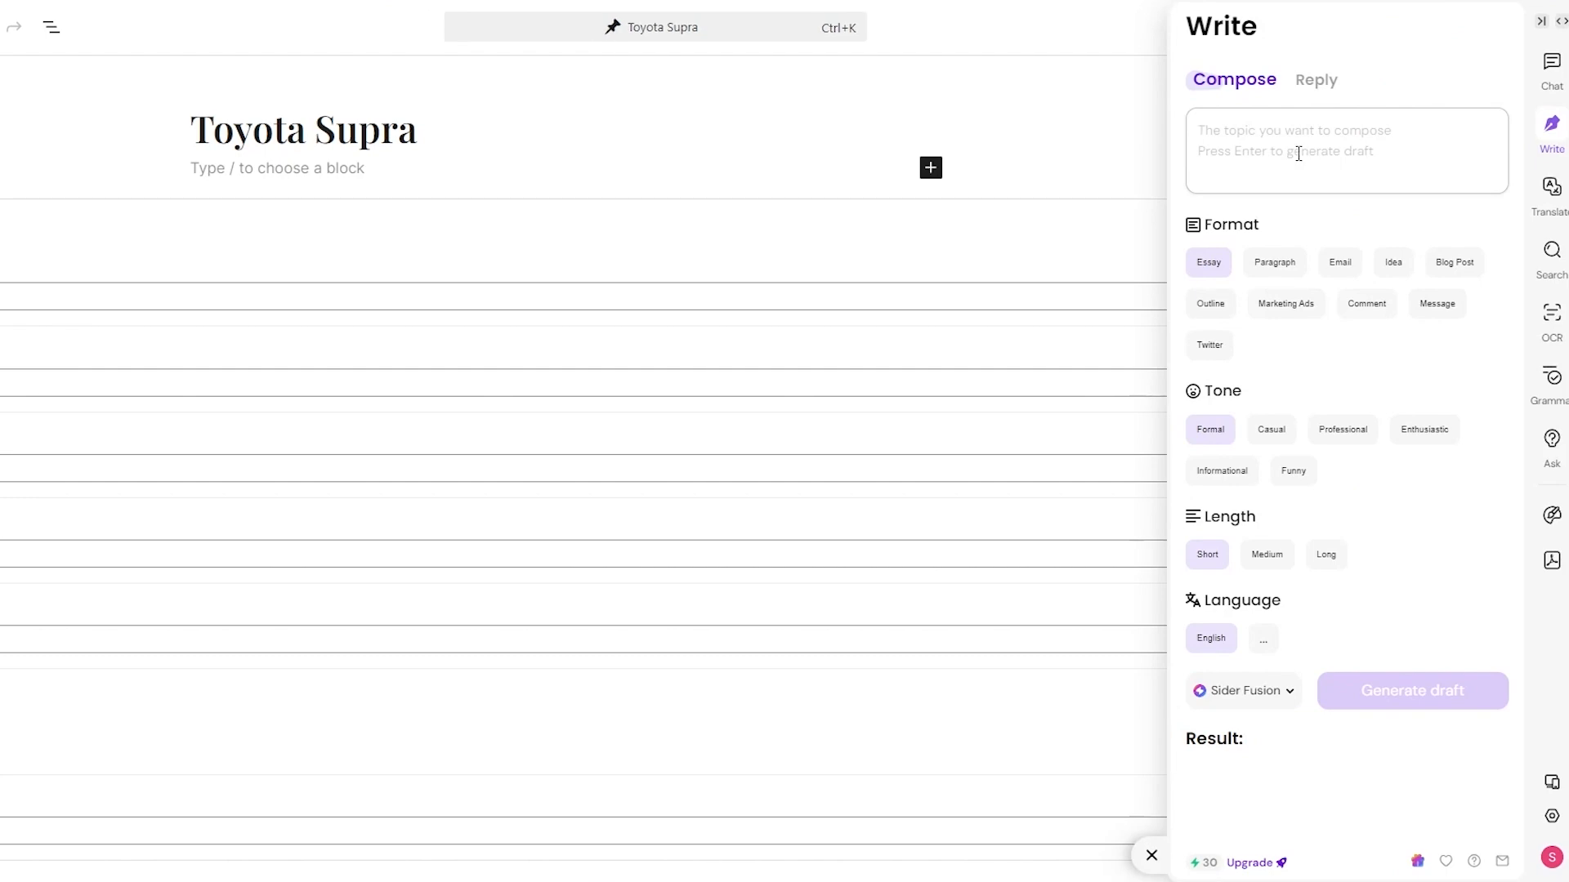
pyautogui.press('BackSpace')
pyautogui.write('write me a')
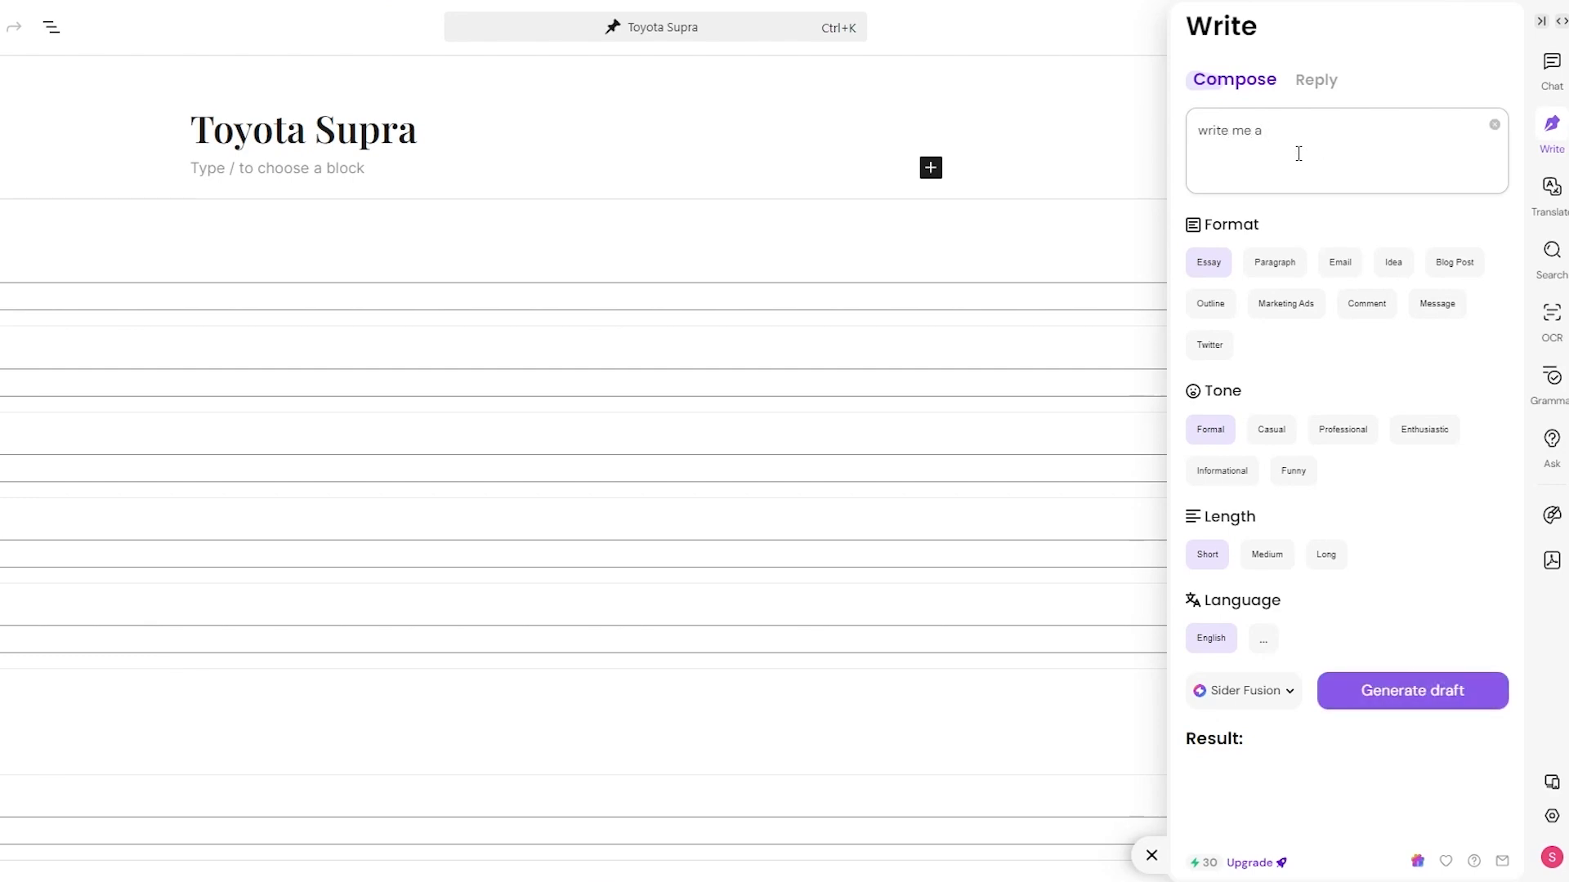
pyautogui.write(' roduct detail for toyota sura')
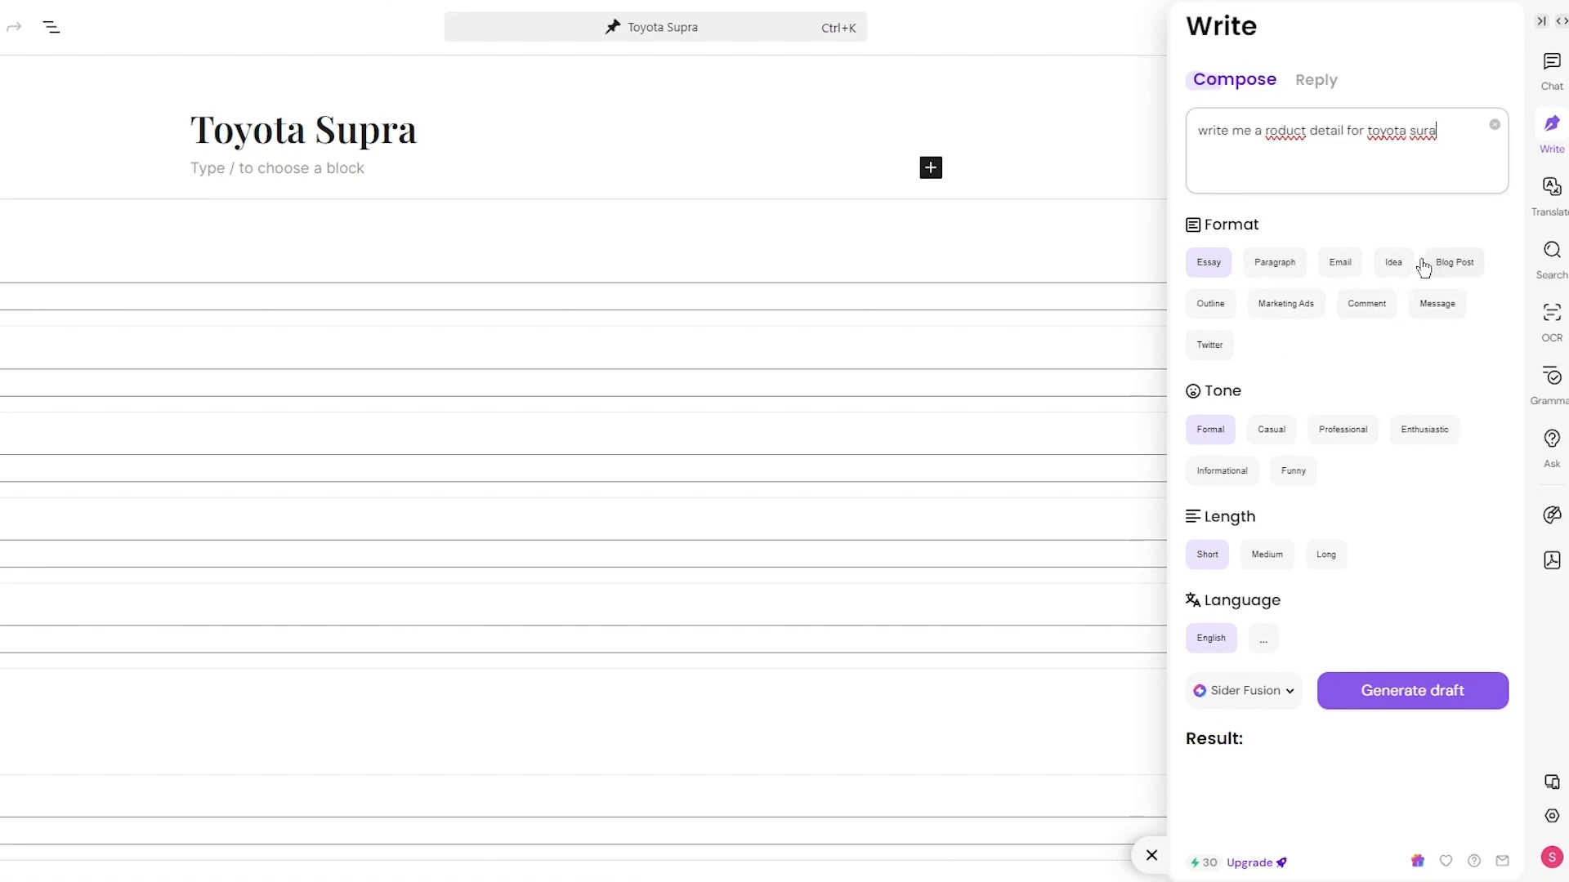
# Step: Choose the Marketing Ads format and Informational tone, and generate the draft
pyautogui.click(1263, 300)
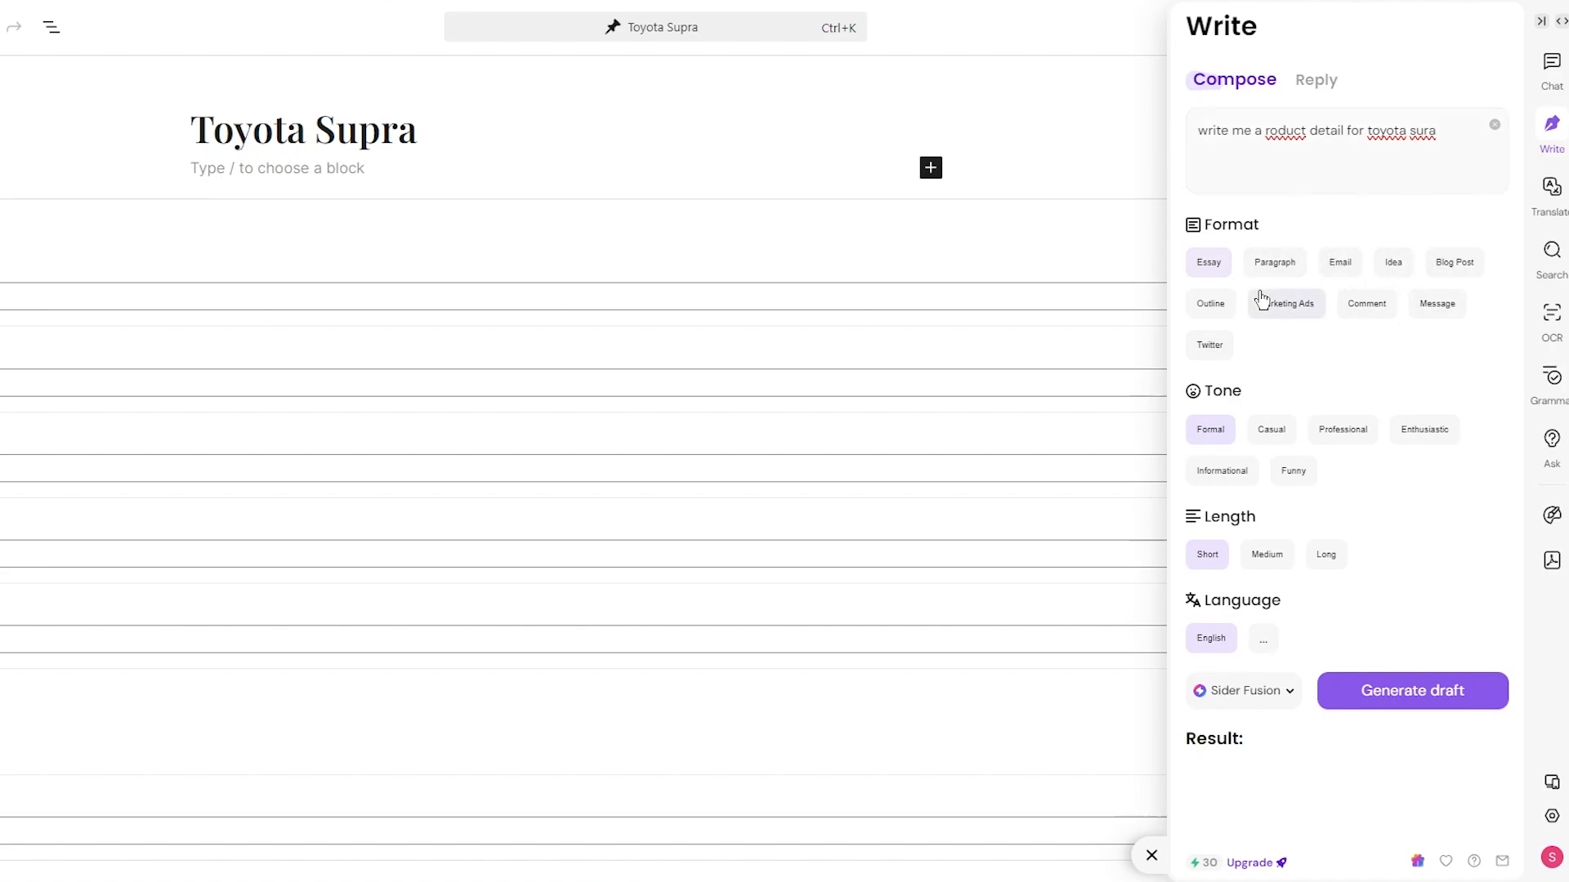
pyautogui.click(1220, 468)
pyautogui.click(1348, 693)
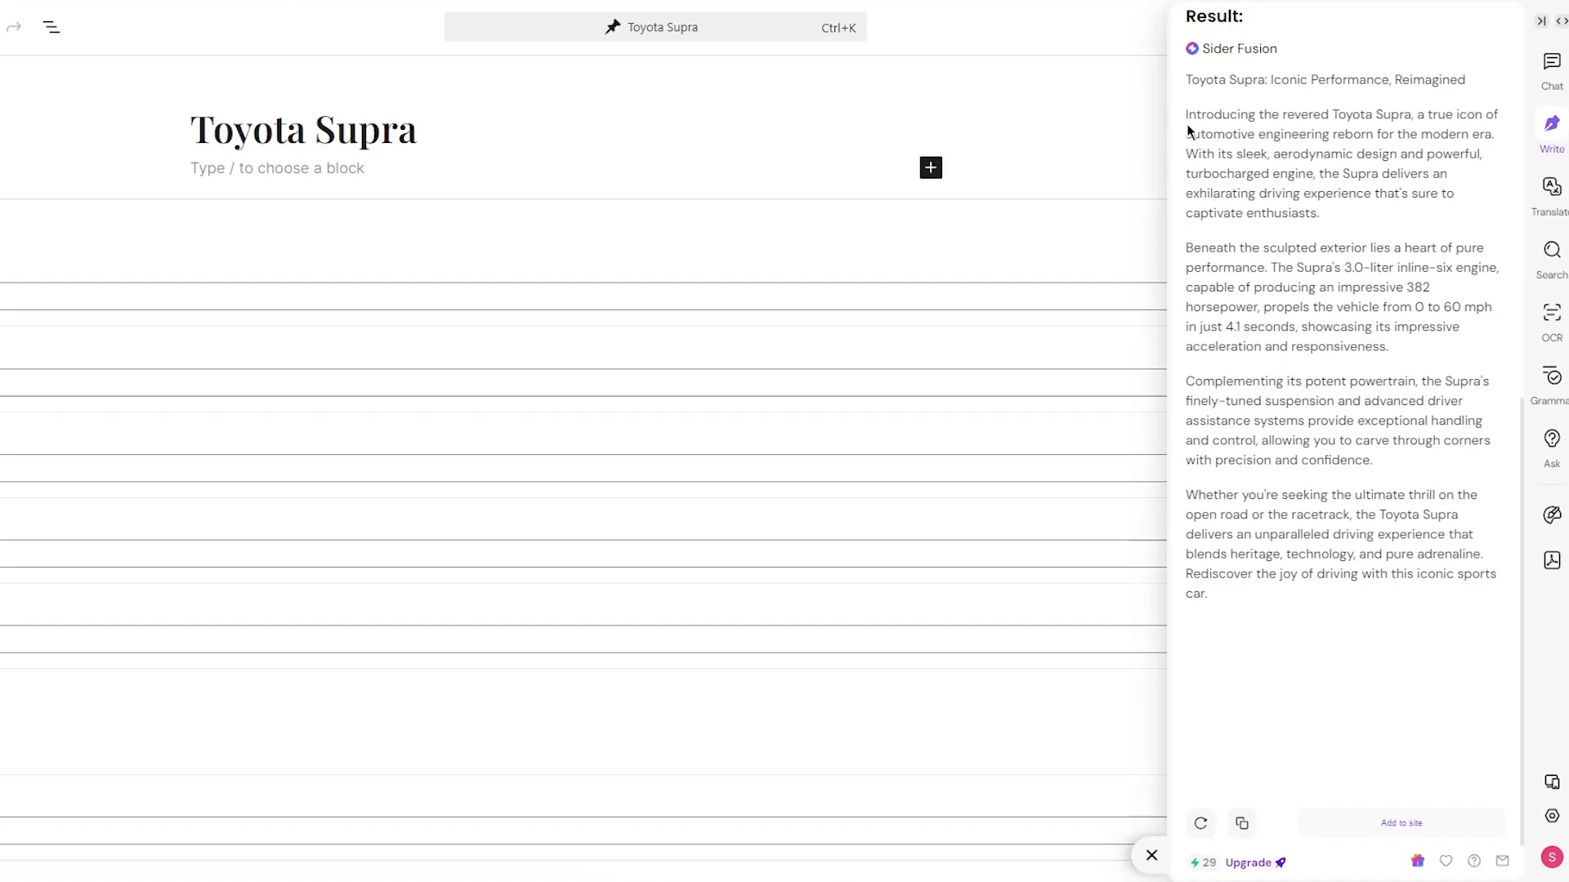
# Step: Copy the four body paragraphs of the generated draft, without its heading, and paste them into the Toyota Supra post's content
pyautogui.moveTo(1185, 115); pyautogui.dragTo(1358, 605)
pyautogui.rightClick(1303, 552)
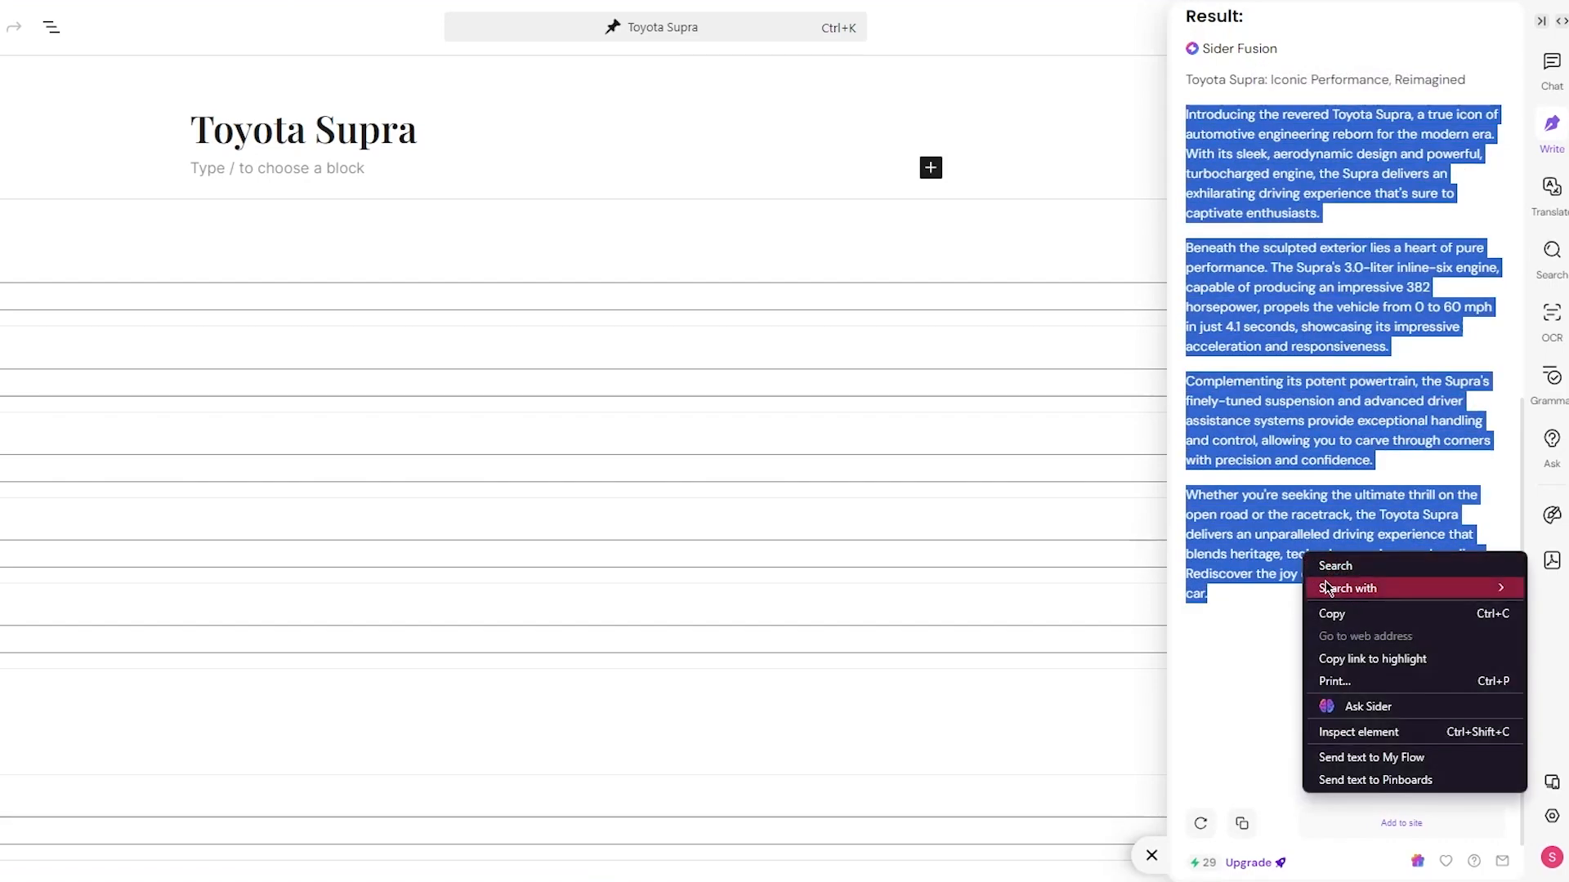
pyautogui.click(1330, 614)
pyautogui.rightClick(233, 176)
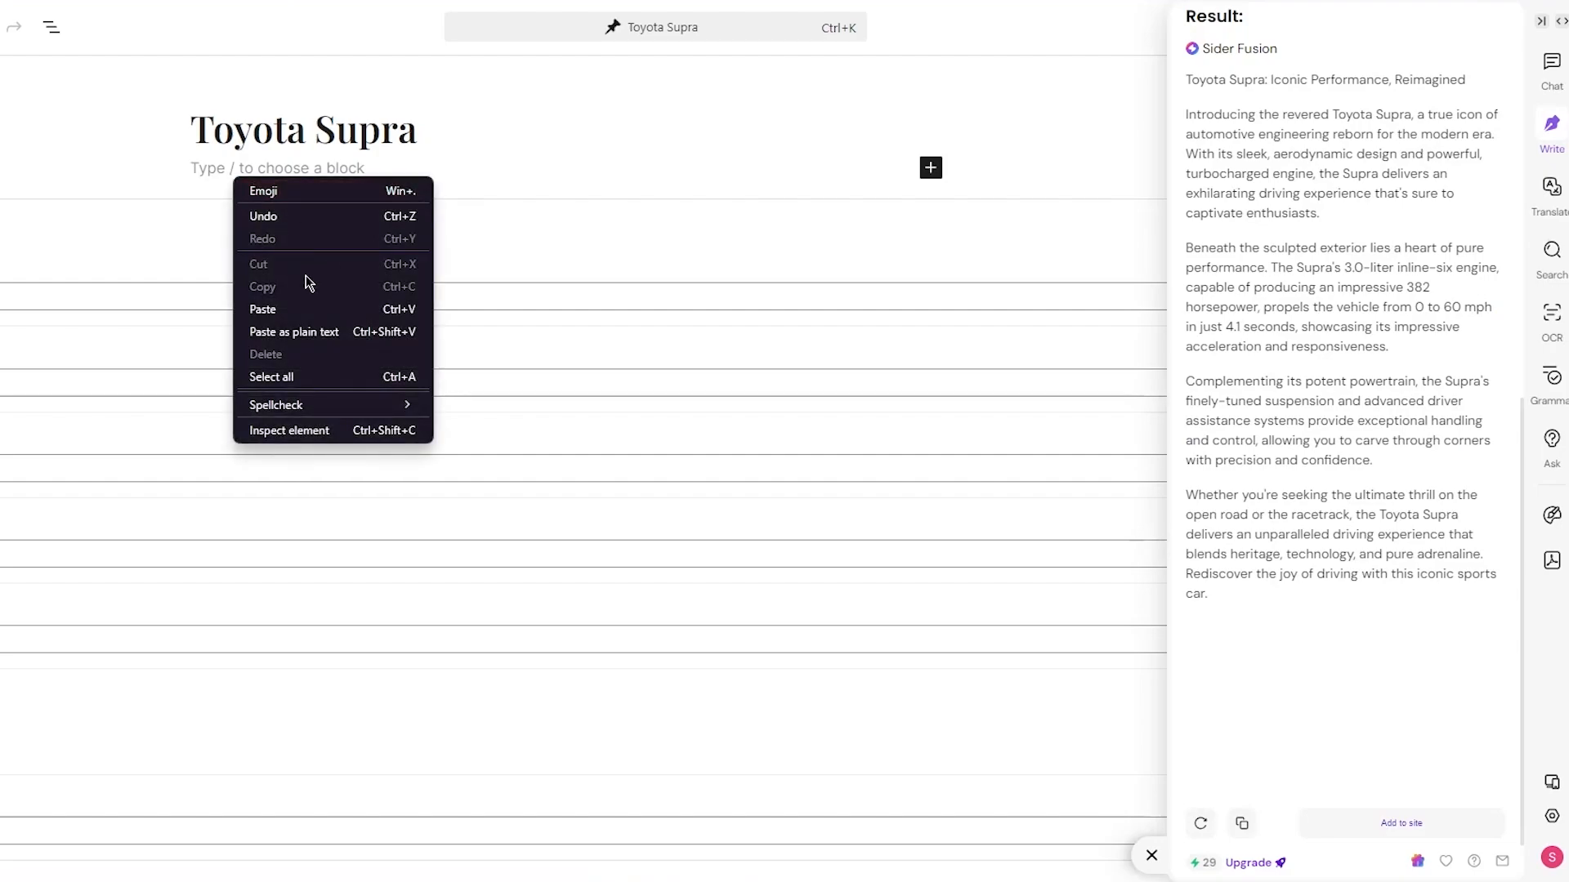
pyautogui.click(299, 318)
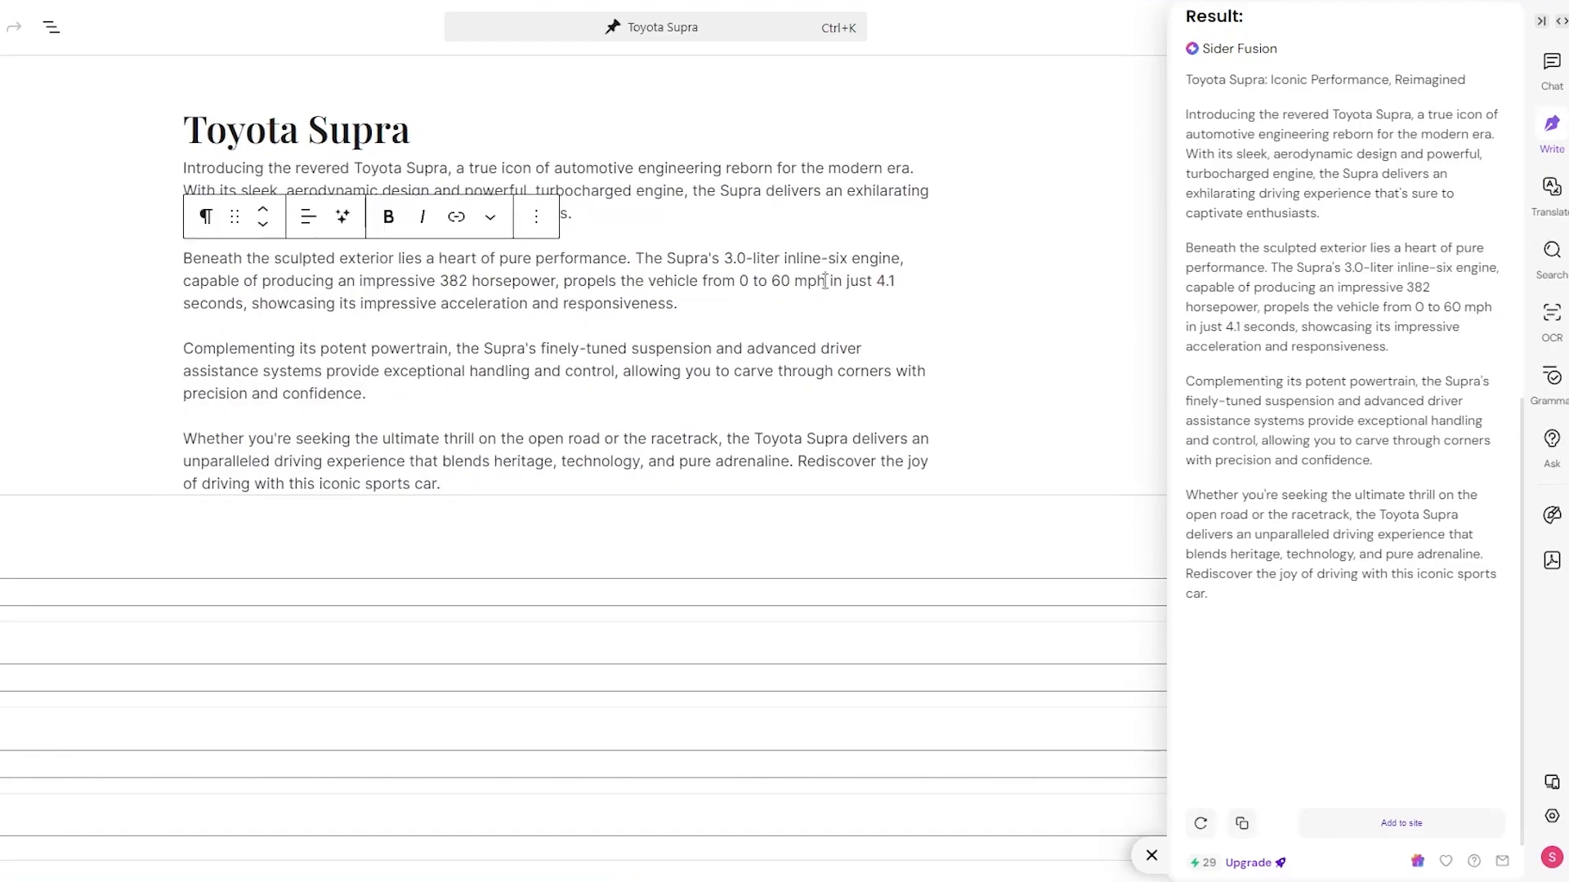
pyautogui.click(1111, 283)
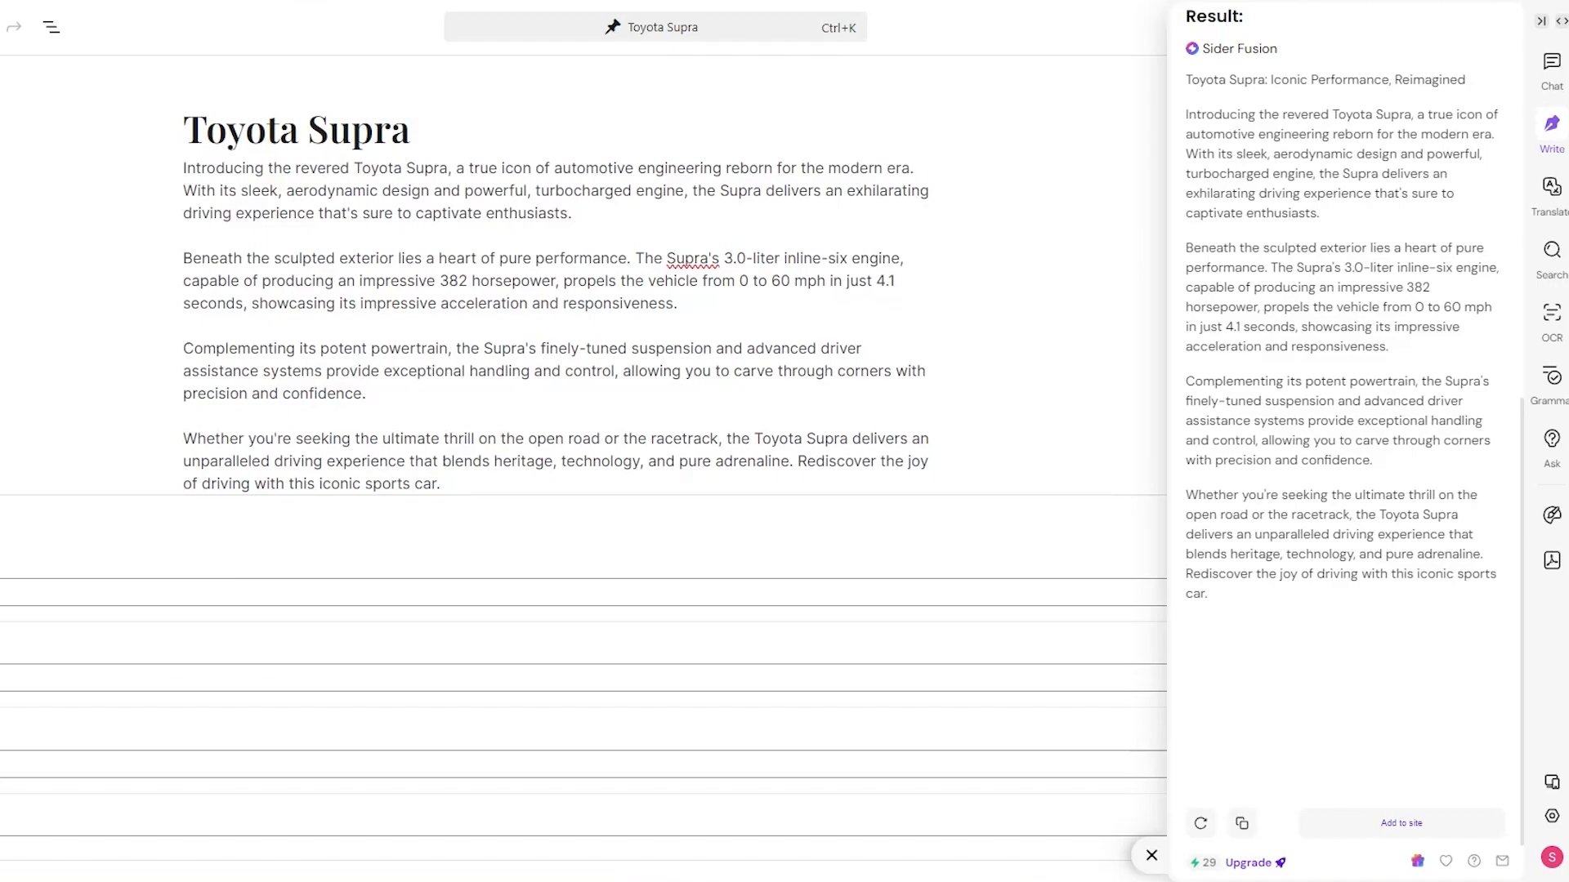
# Step: Insert an empty paragraph block above and another below the pasted car description
pyautogui.scroll(-3, 850, 390)
pyautogui.scroll(3, 849, 391)
pyautogui.click(450, 111)
pyautogui.press('Return')
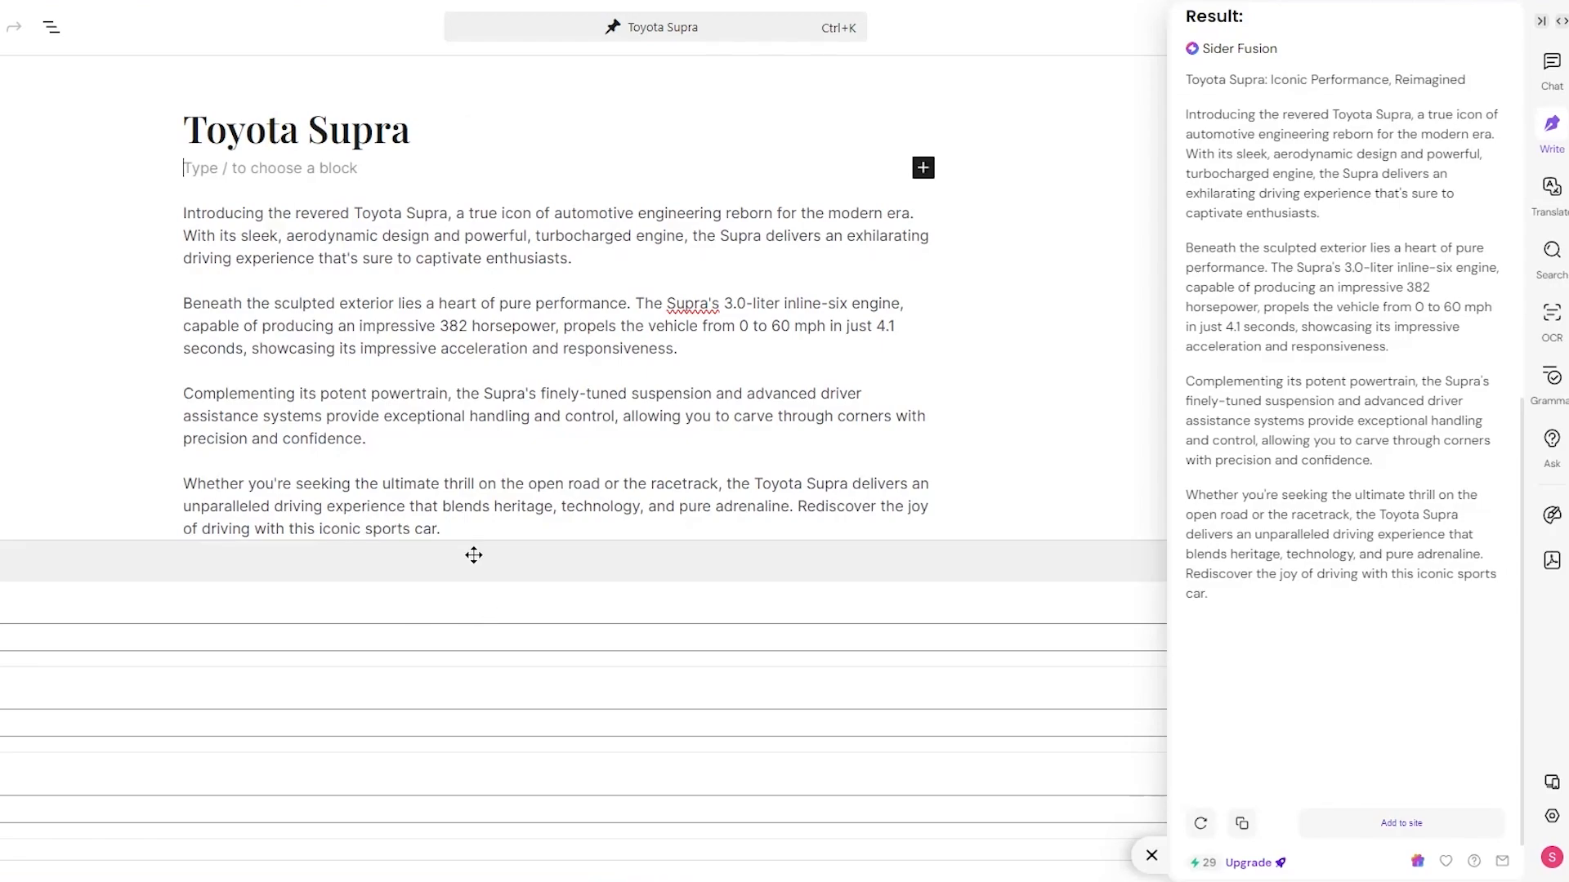
pyautogui.click(453, 529)
pyautogui.press('Return')
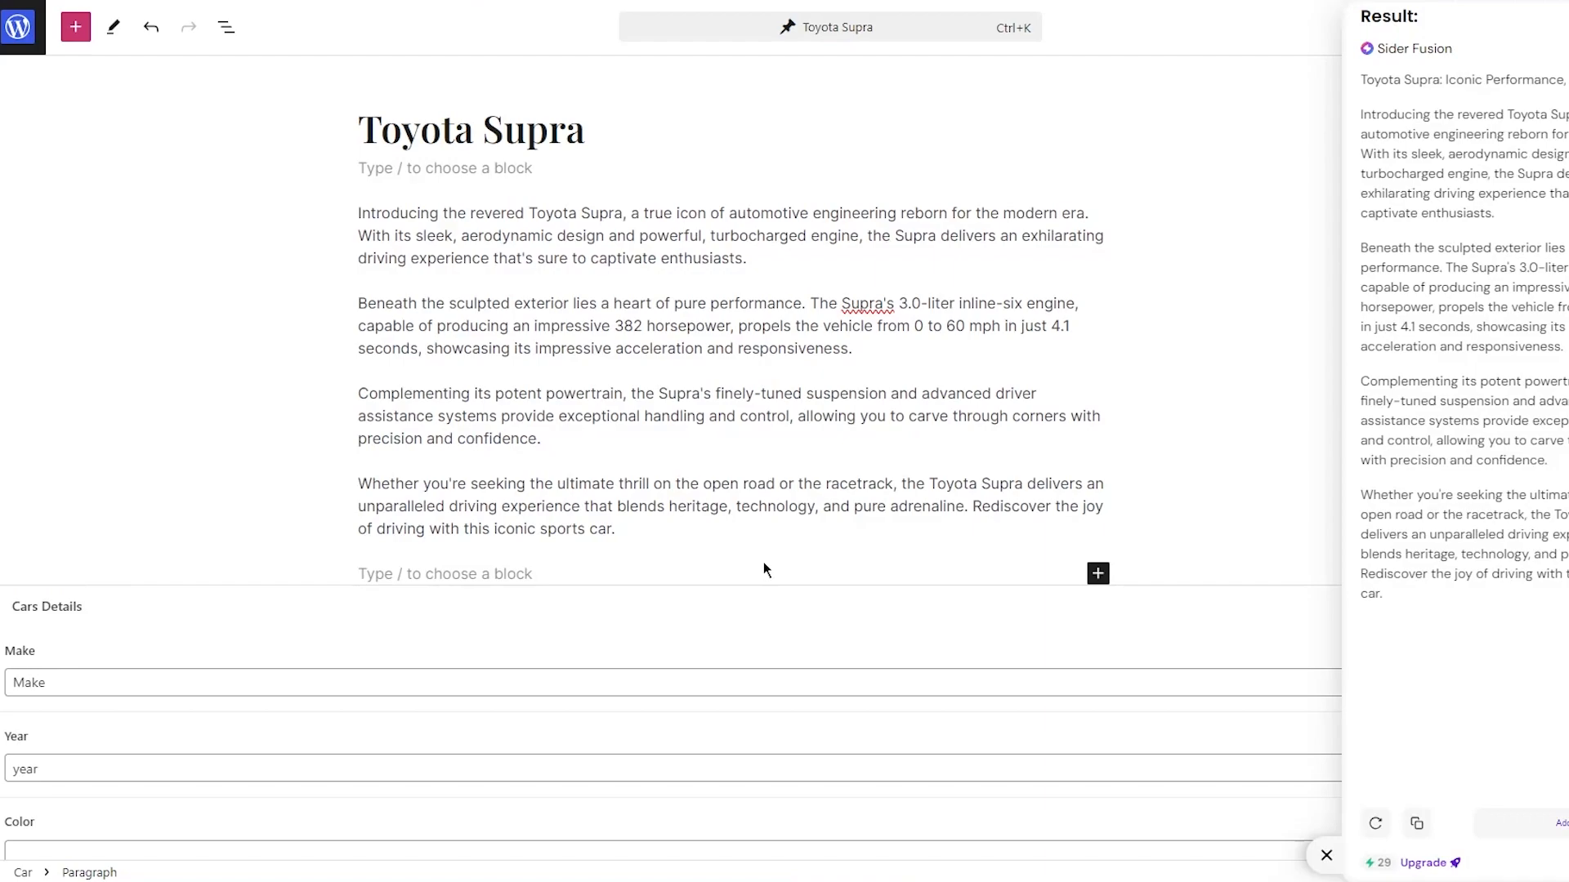
# Step: Replace the placeholder value in the car's Make field with "Sura"
pyautogui.moveTo(137, 677); pyautogui.dragTo(8, 682)
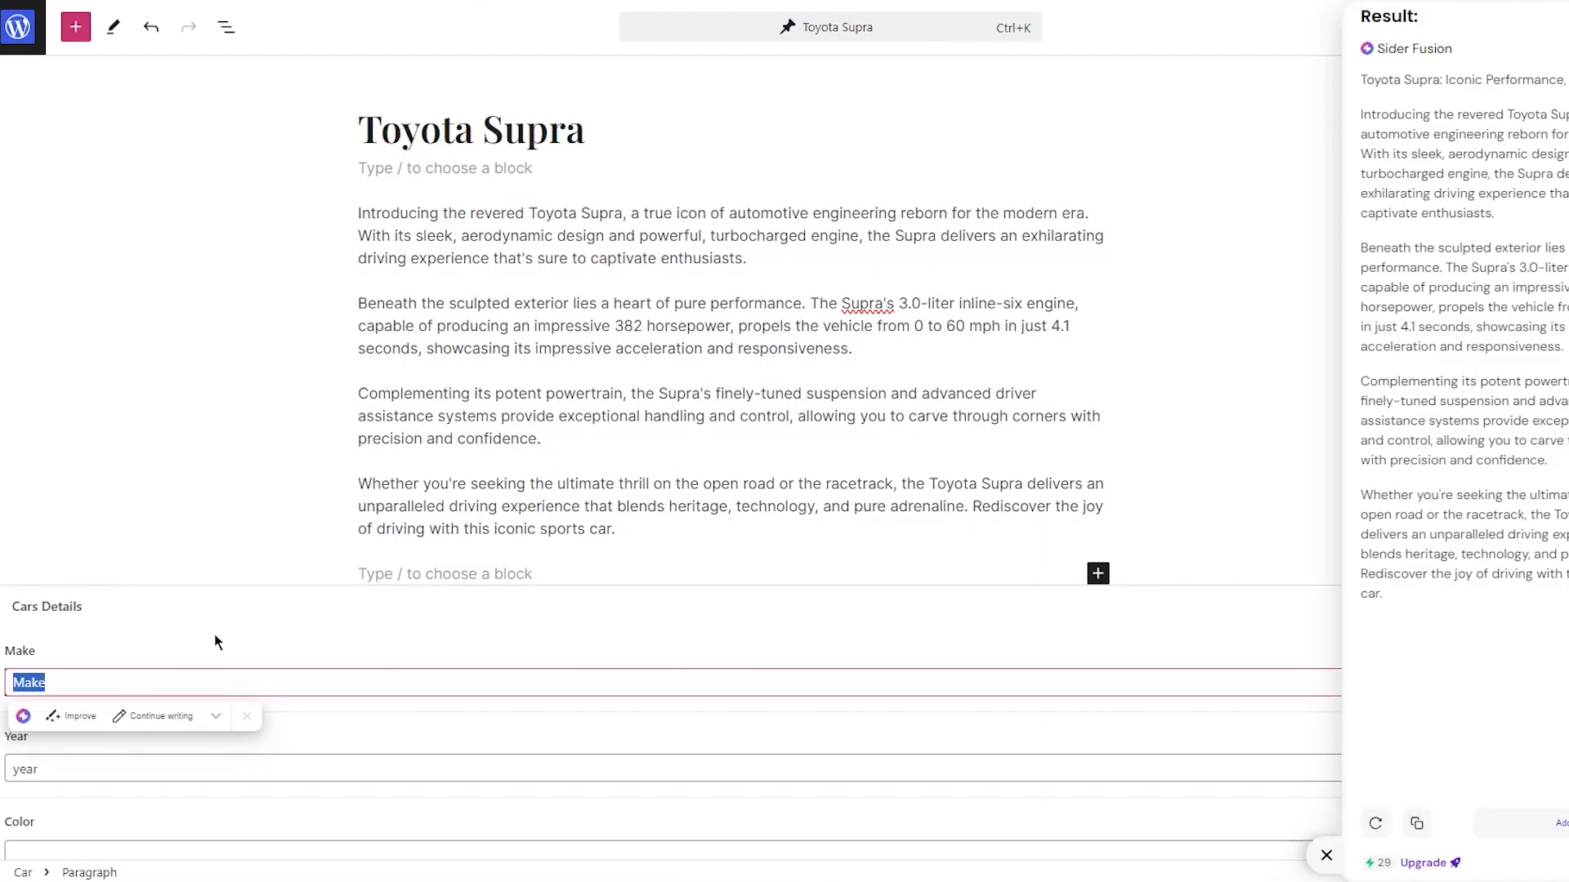
pyautogui.write('Sura')
pyautogui.scroll(-5, 214, 634)
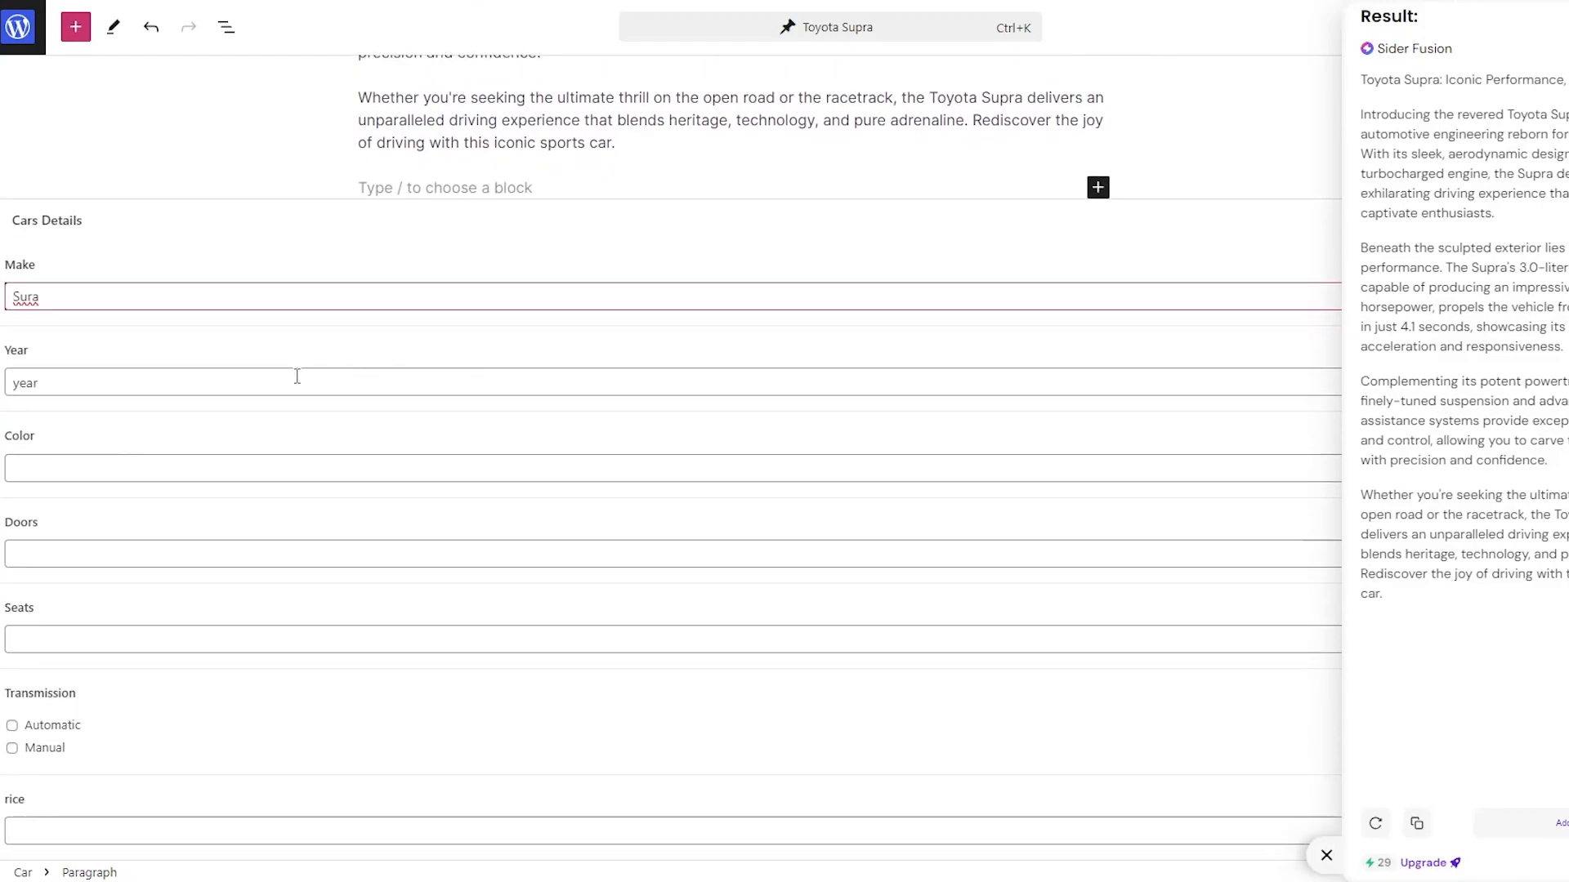
# Step: Fill in the Cars Details with year 2010, color Red, 4 doors and 5 seats
pyautogui.click(203, 377)
pyautogui.write('y')
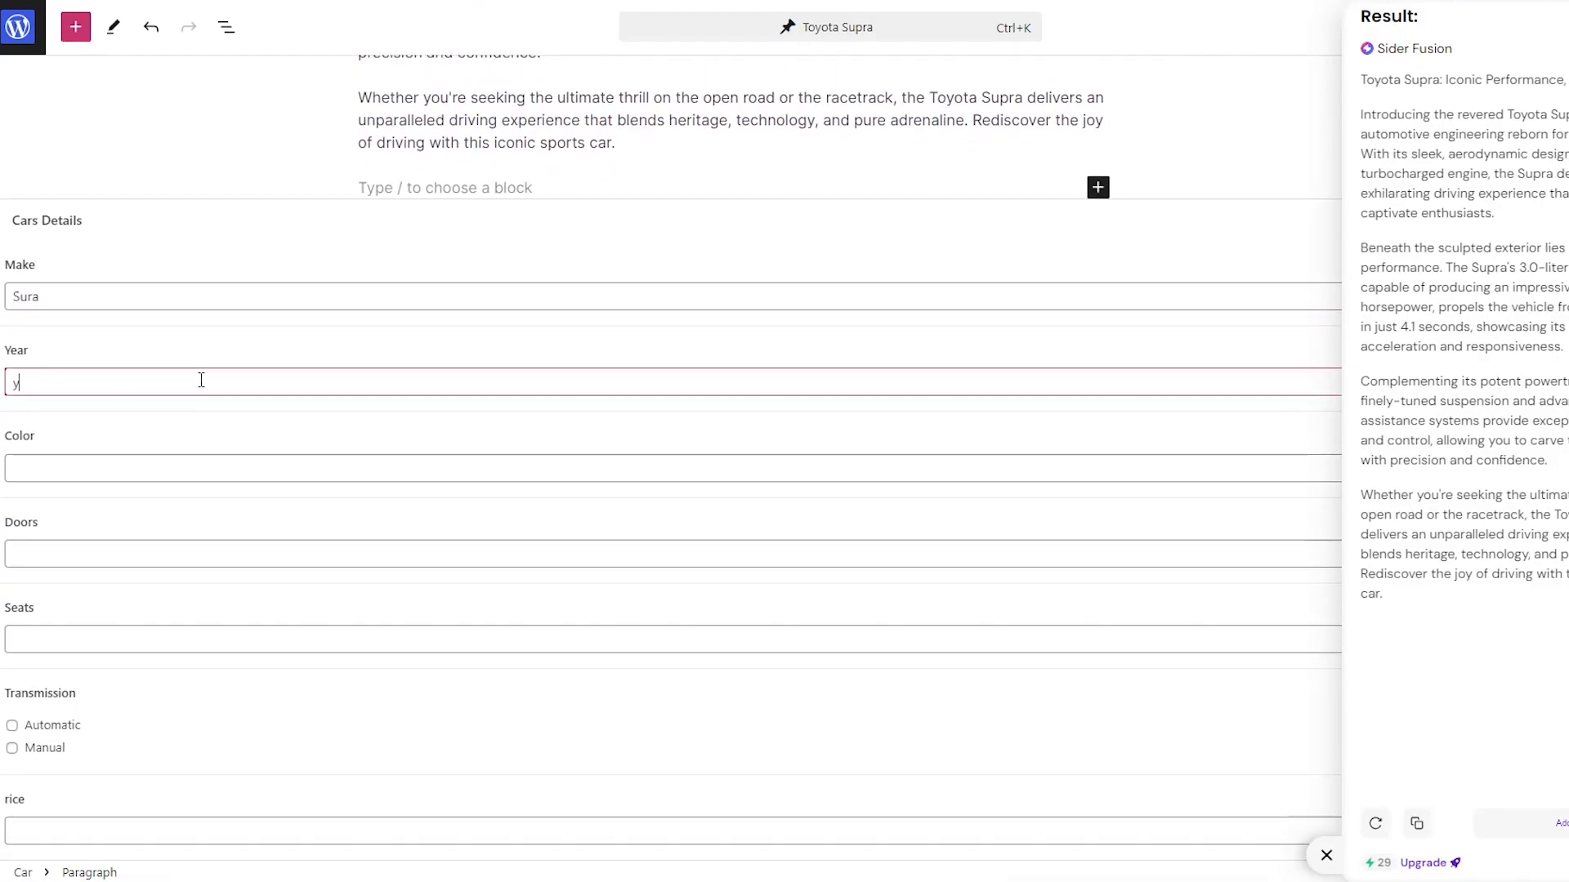
pyautogui.write('2010')
pyautogui.click(70, 462)
pyautogui.write('Red')
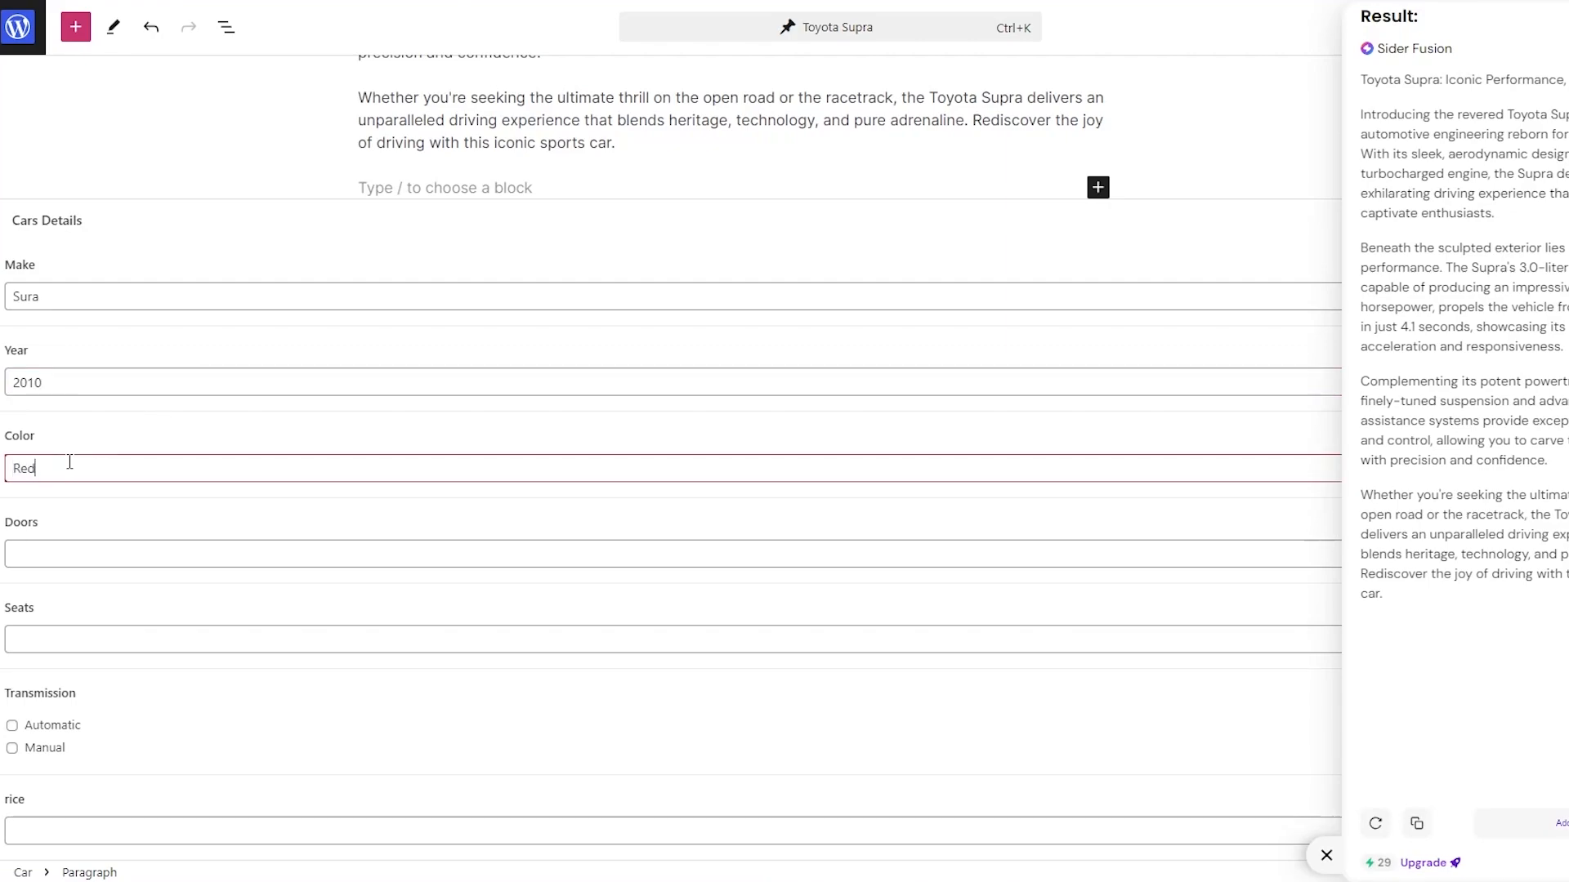
pyautogui.click(70, 563)
pyautogui.write('4')
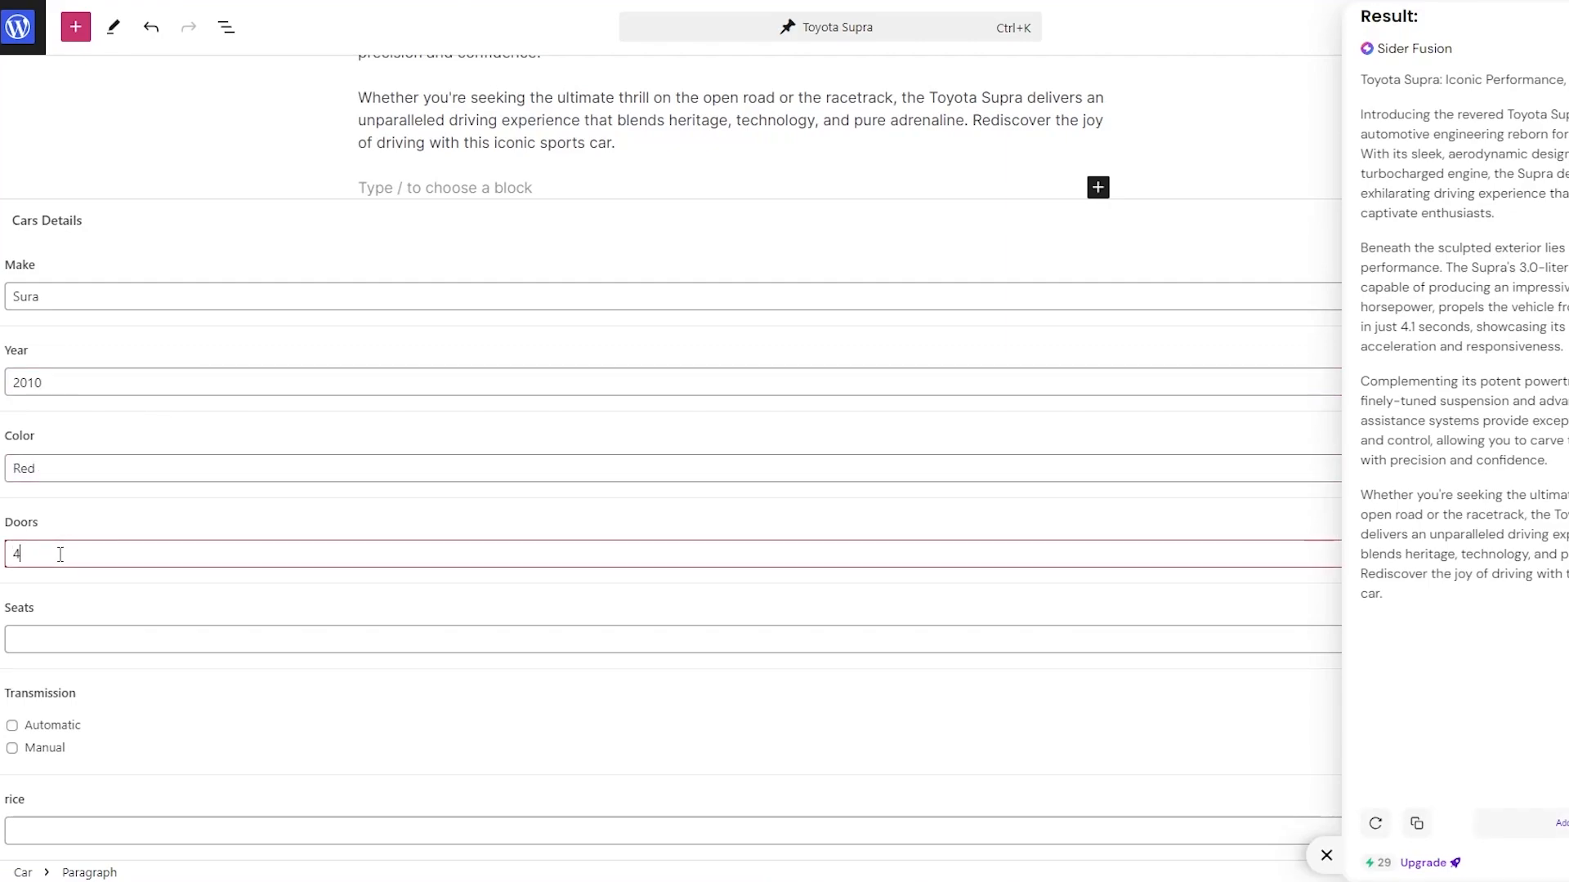
pyautogui.click(95, 636)
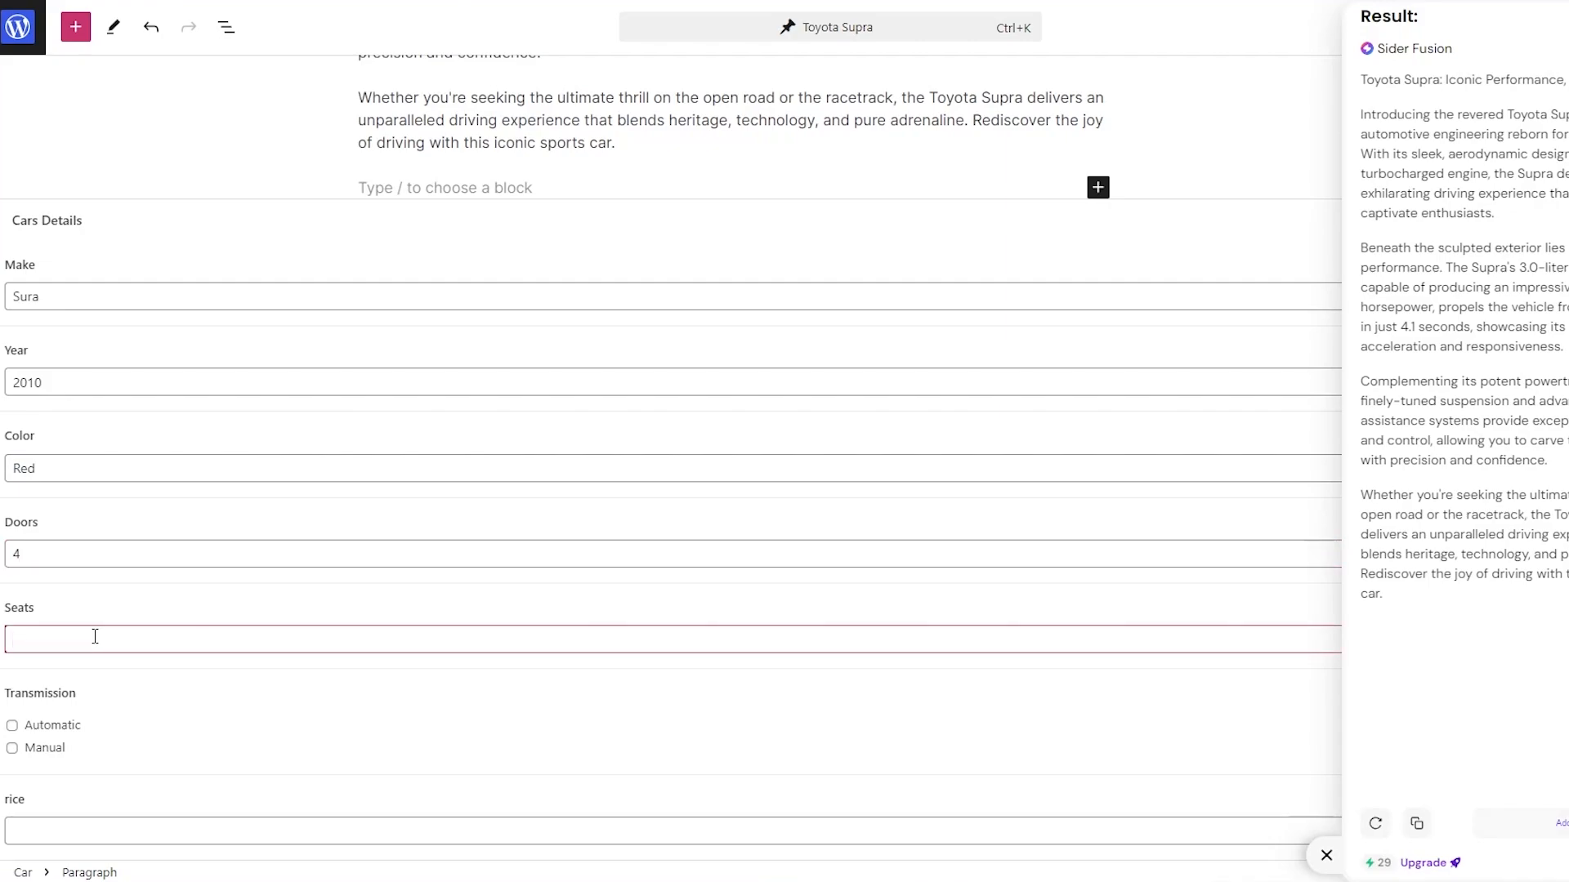
pyautogui.write('5')
# Step: Mark the car's transmission as Automatic and enter 2500000 in the rice field
pyautogui.click(20, 727)
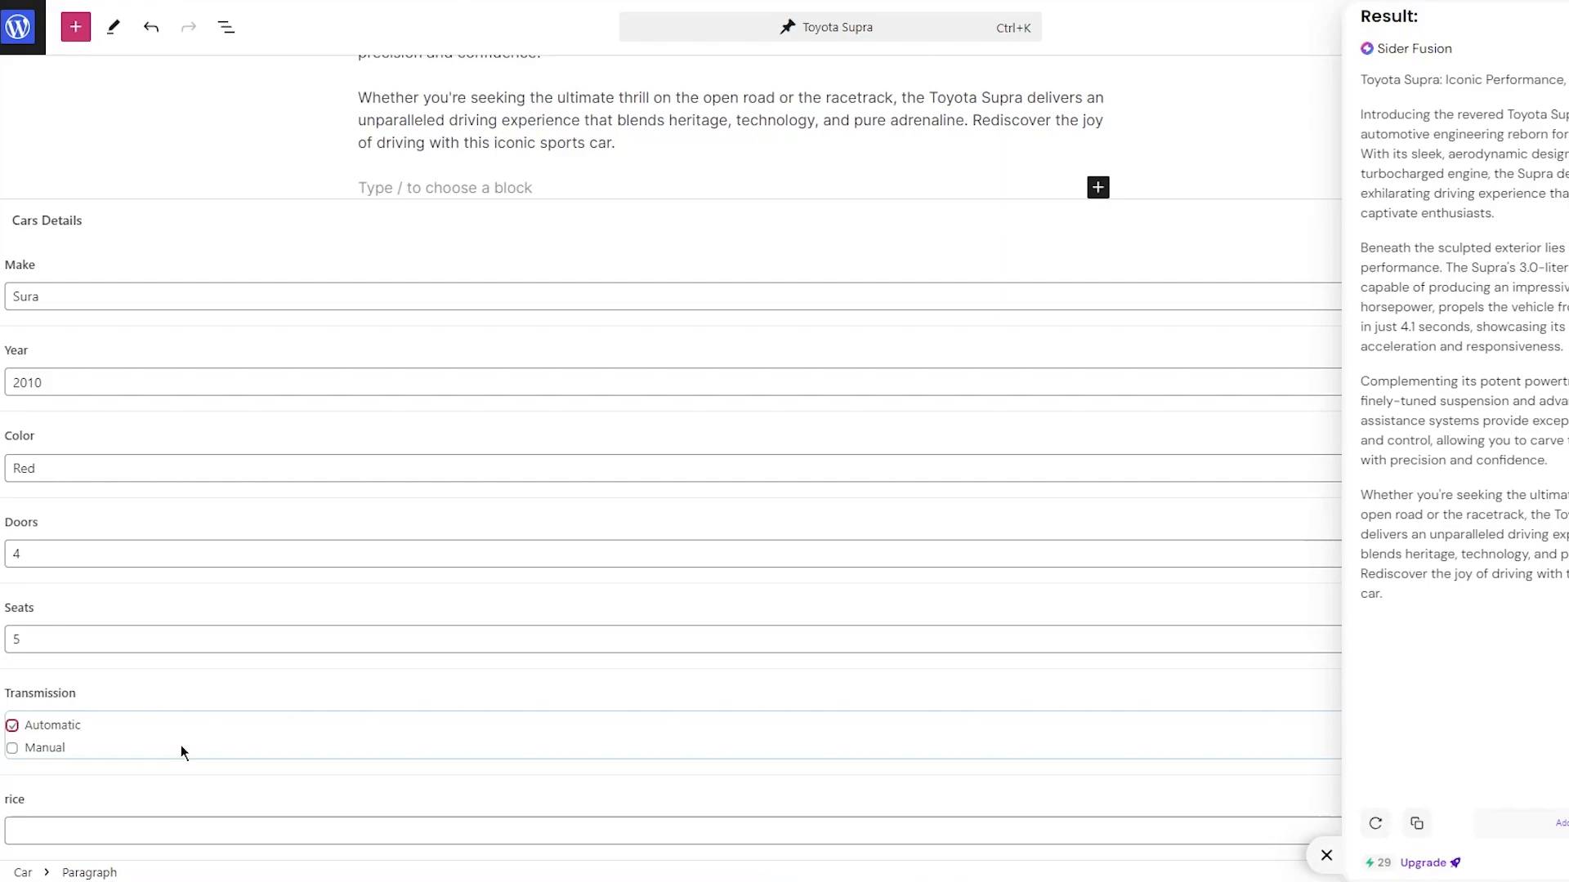
pyautogui.click(112, 824)
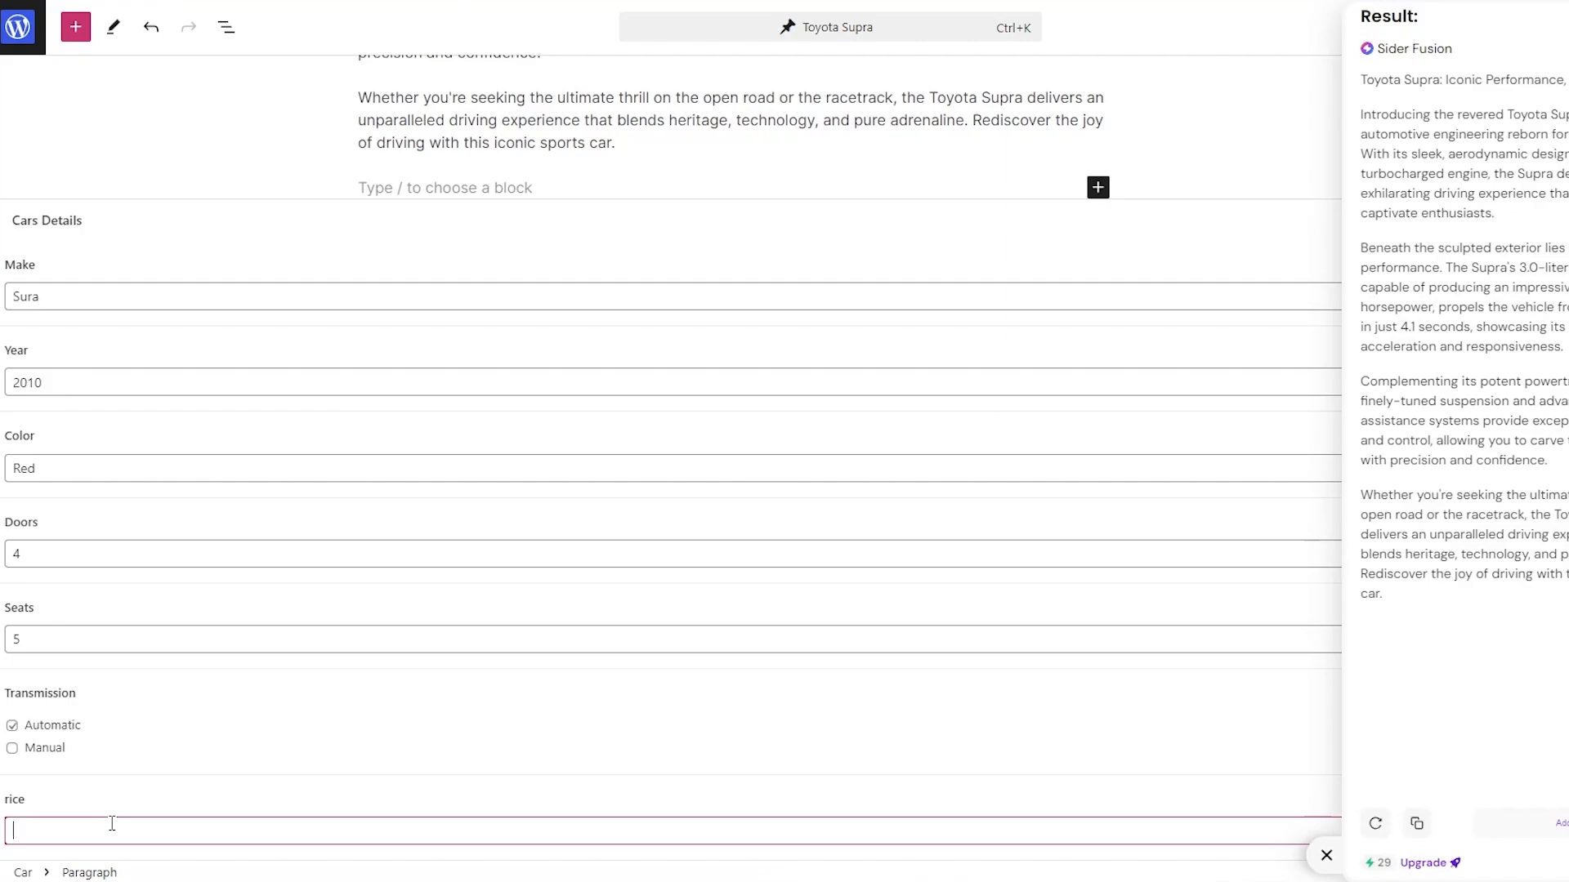
pyautogui.write('2500000')
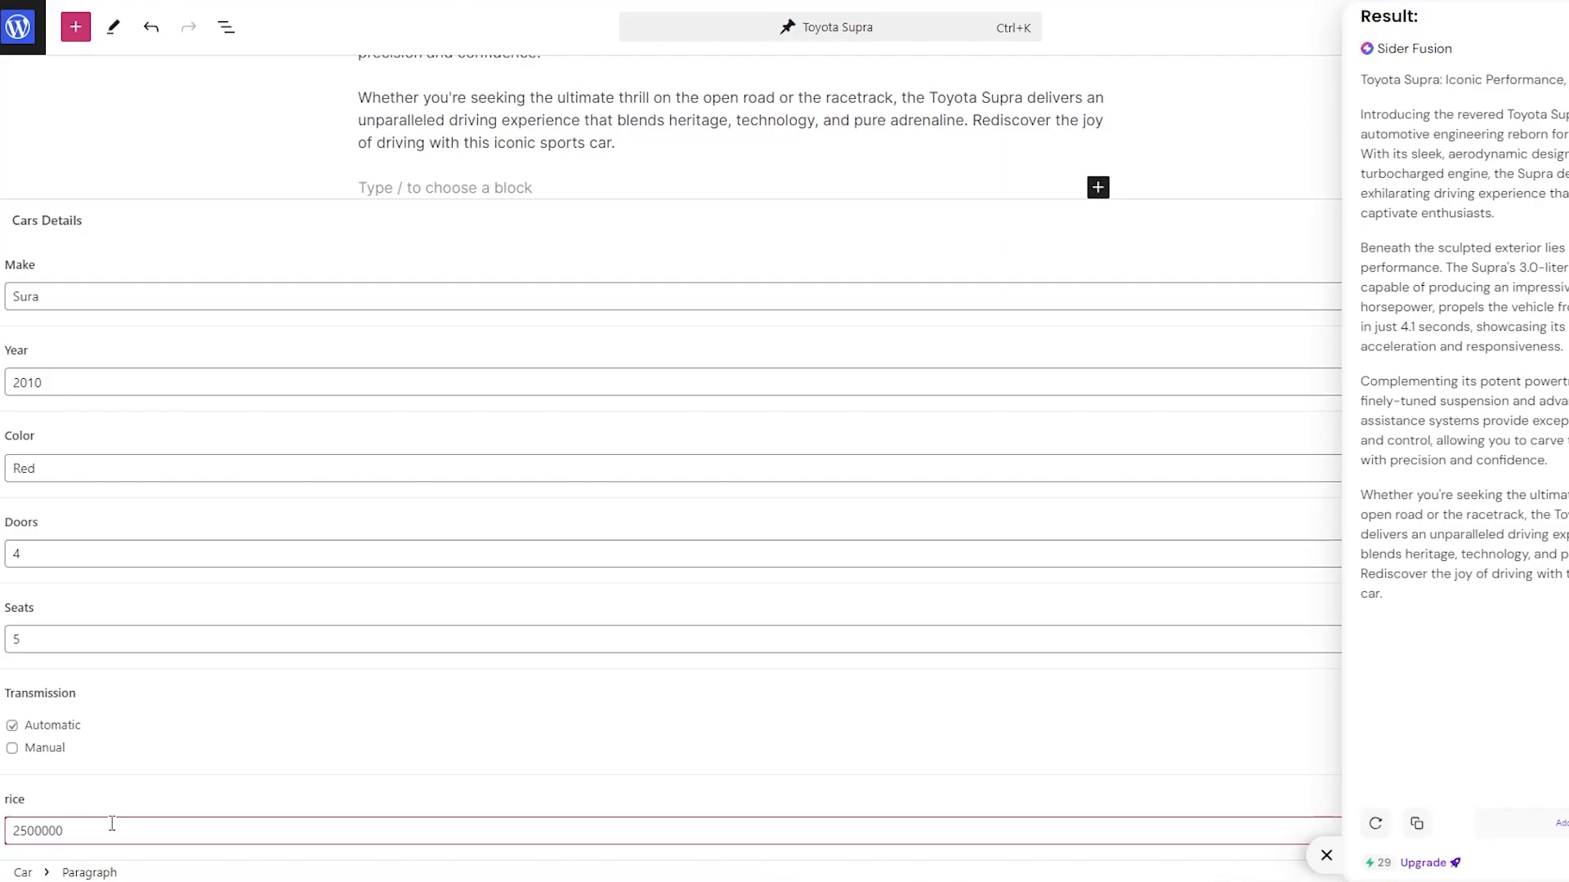
# Step: Close the AI writing result and review the Toyota Supra's description and Cars Details
pyautogui.click(1326, 855)
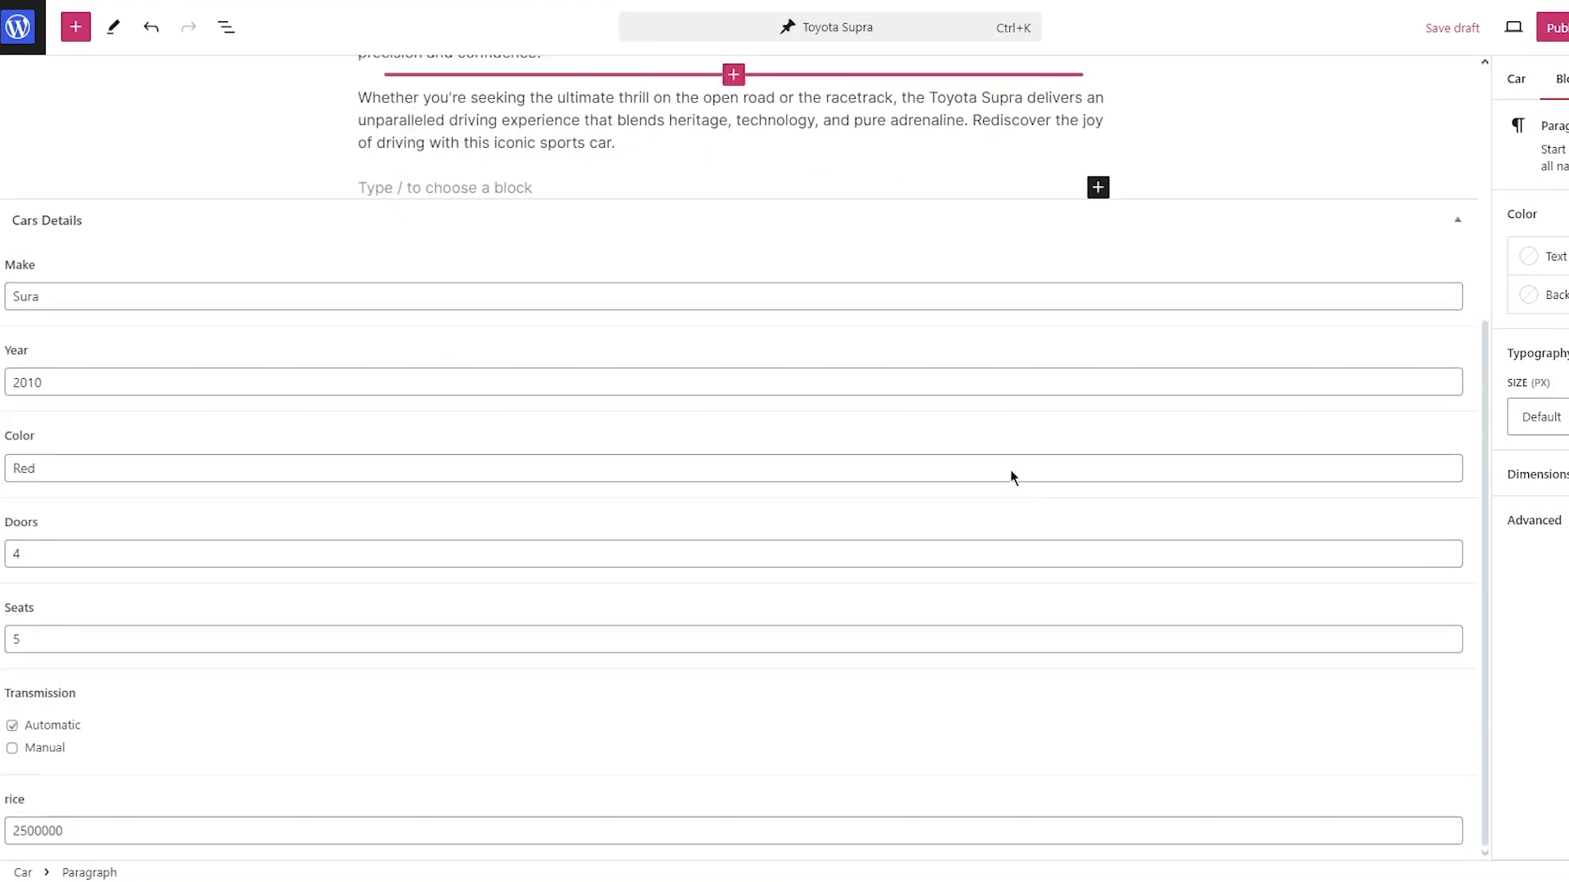
pyautogui.scroll(5, 560, 542)
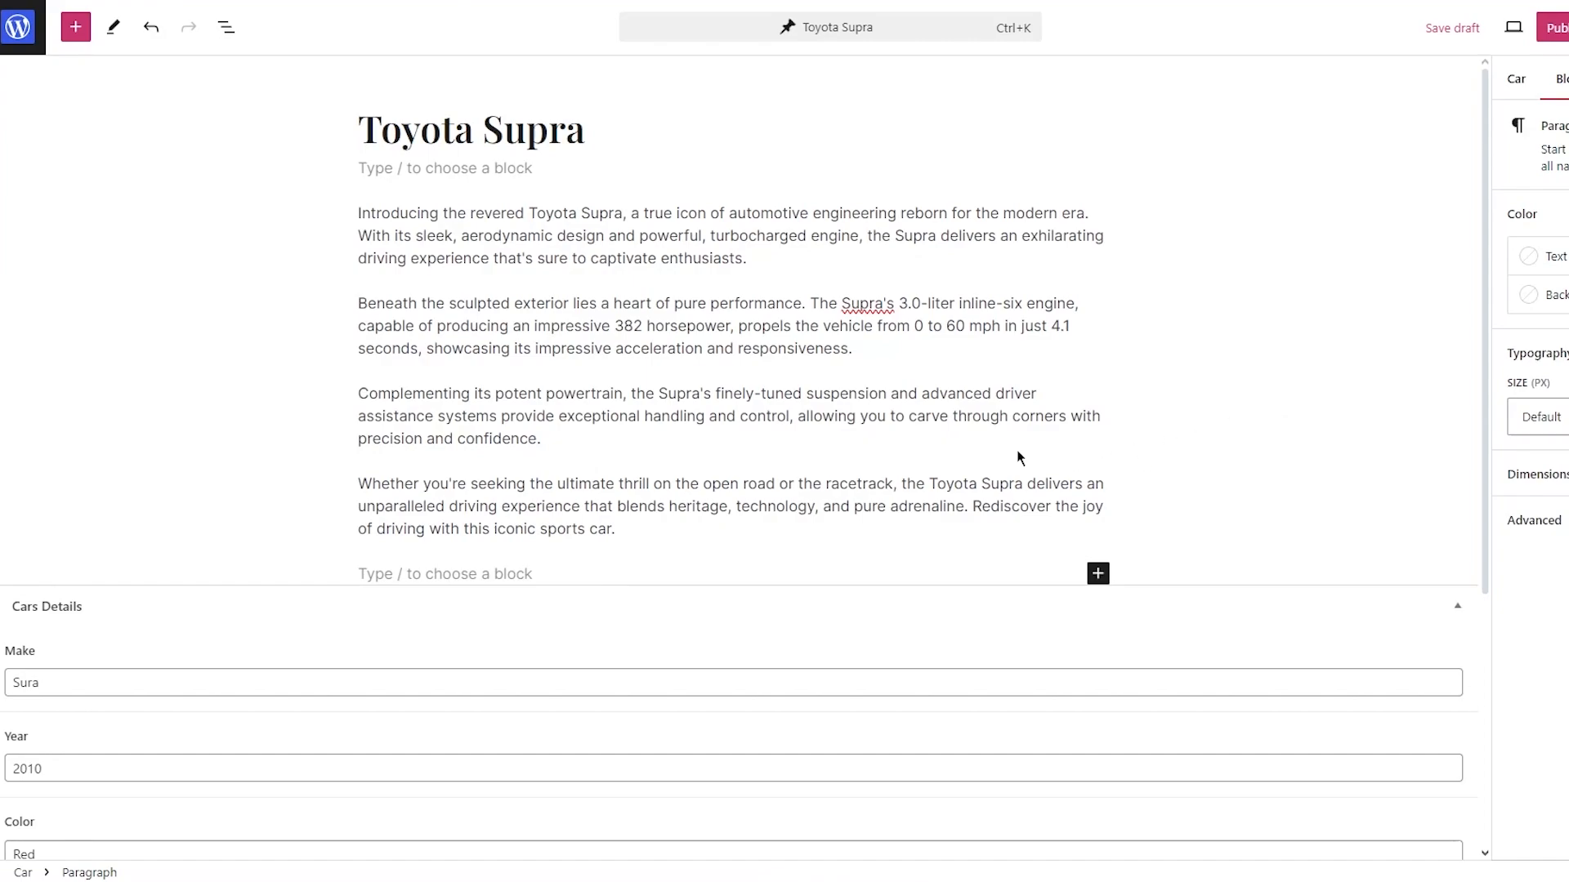
pyautogui.moveTo(1028, 457)
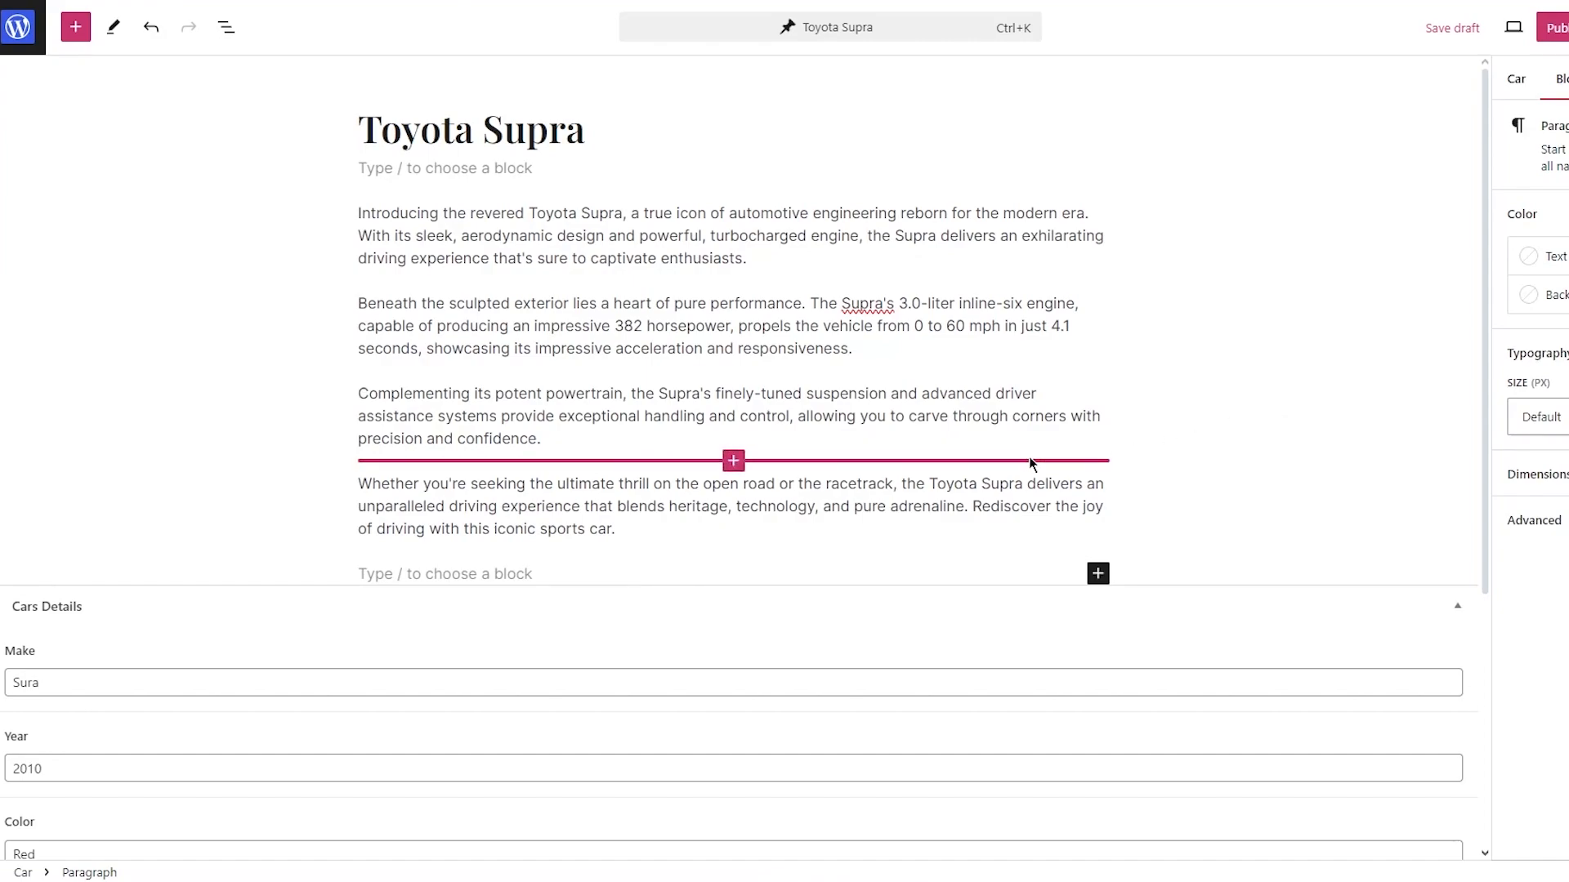
pyautogui.scroll(-5, 1029, 463)
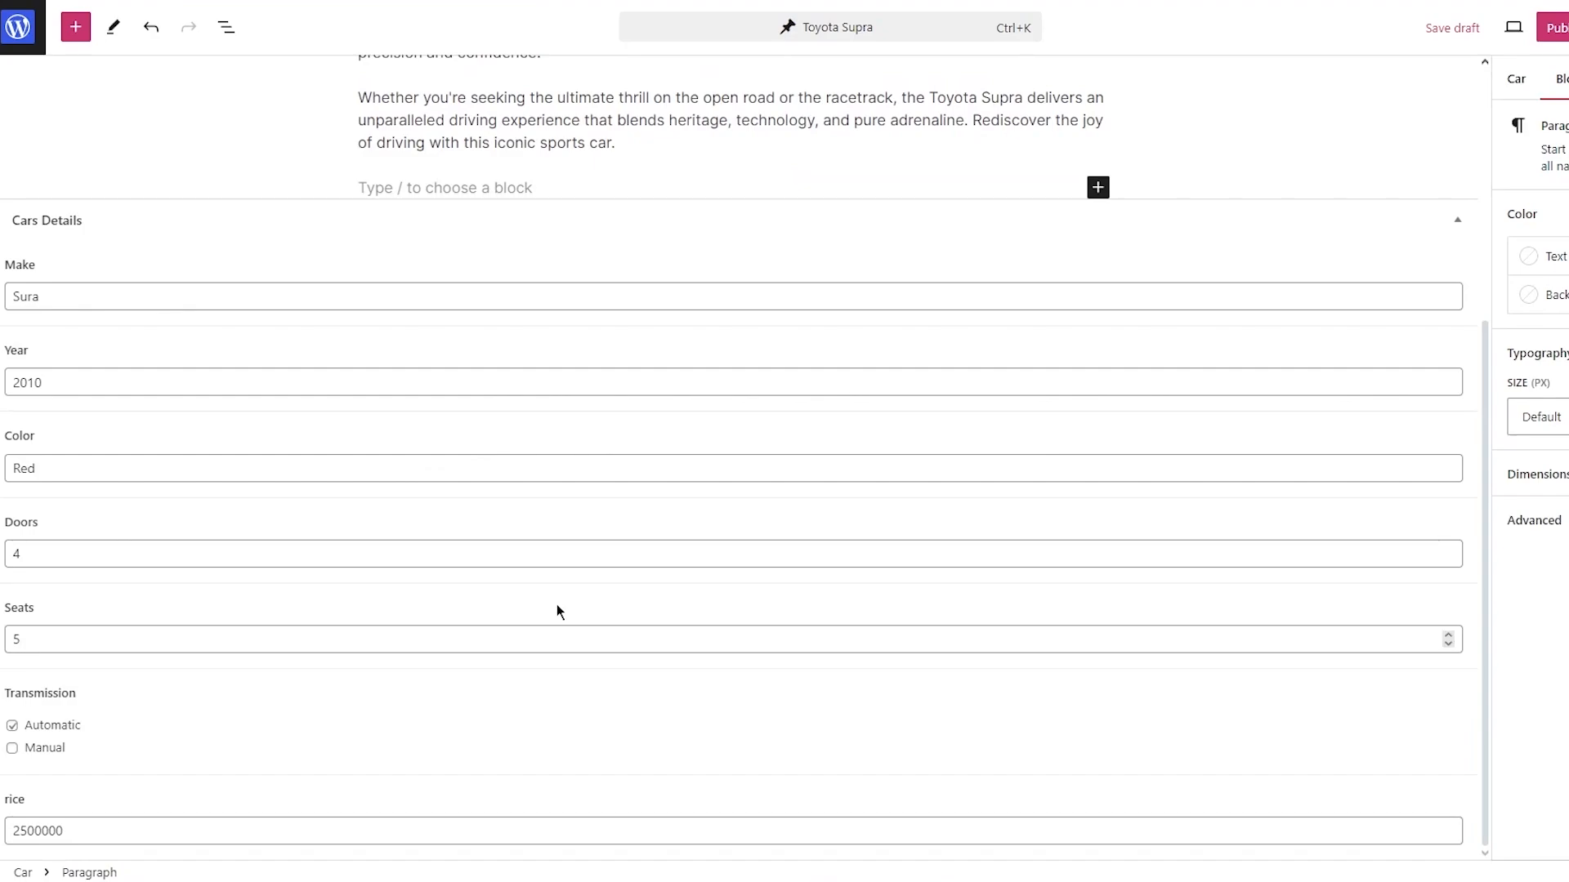
# Step: Start setting the car's featured image from Pexels Free Photos and search for "supra"
pyautogui.scroll(3, 556, 606)
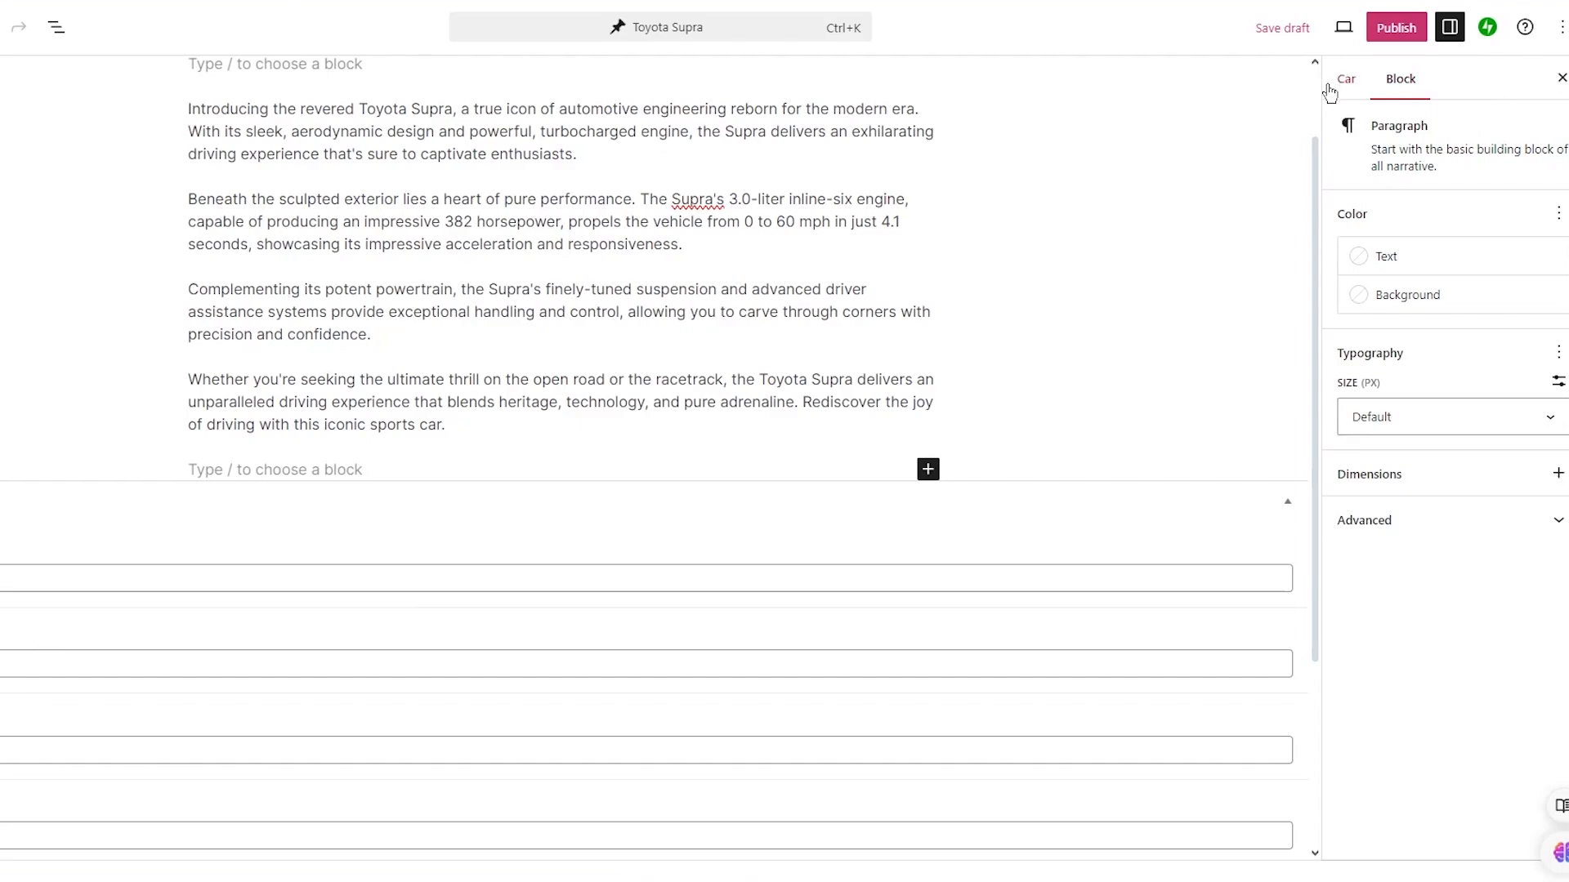
pyautogui.click(1347, 77)
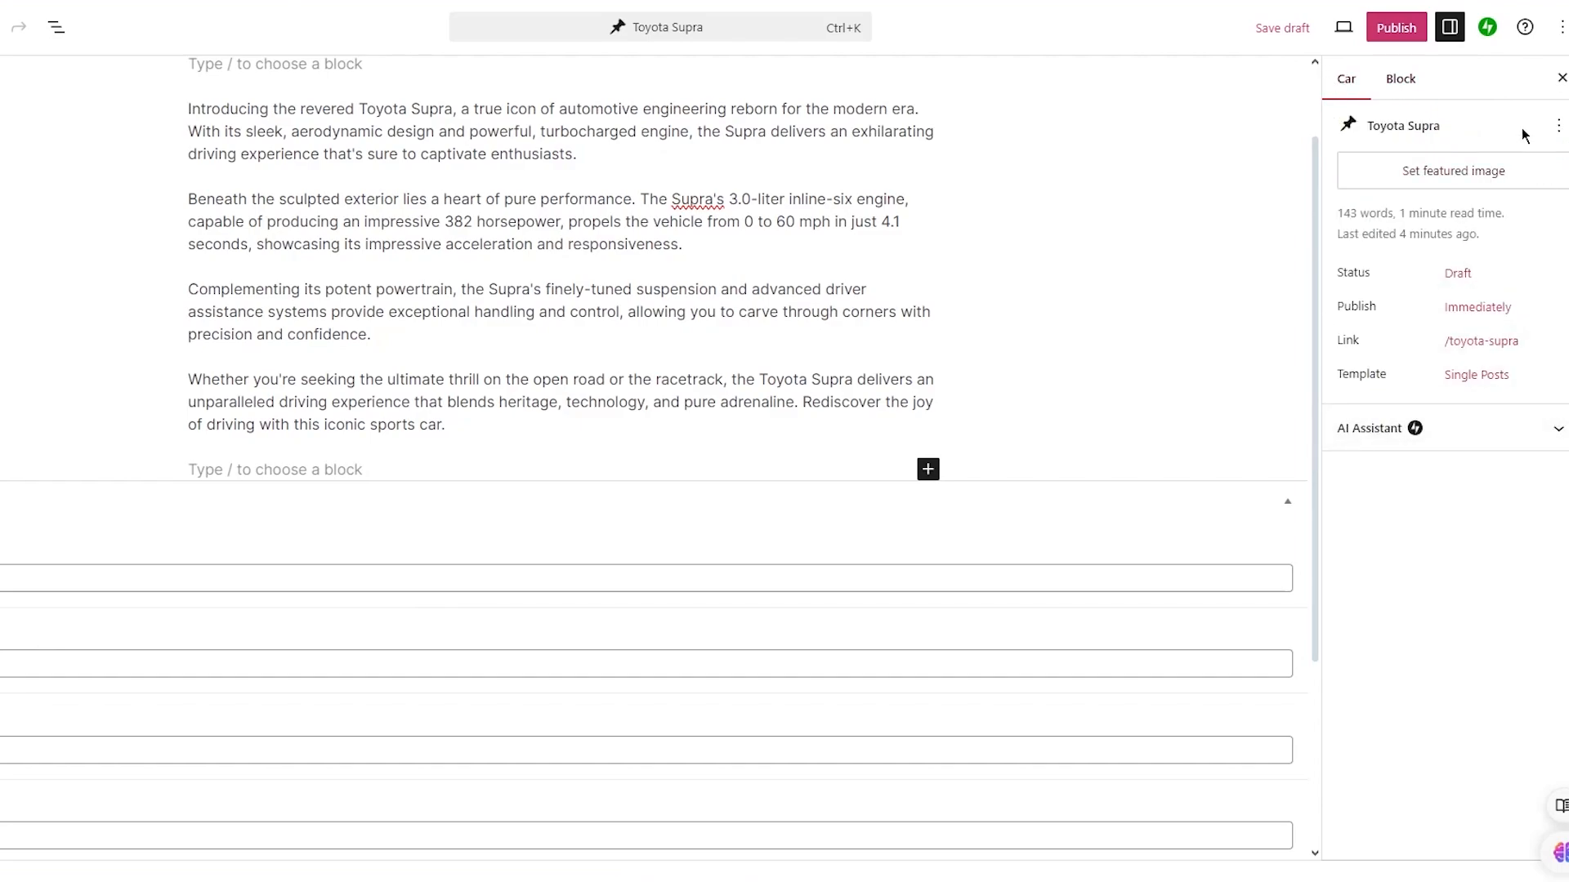
pyautogui.click(1503, 176)
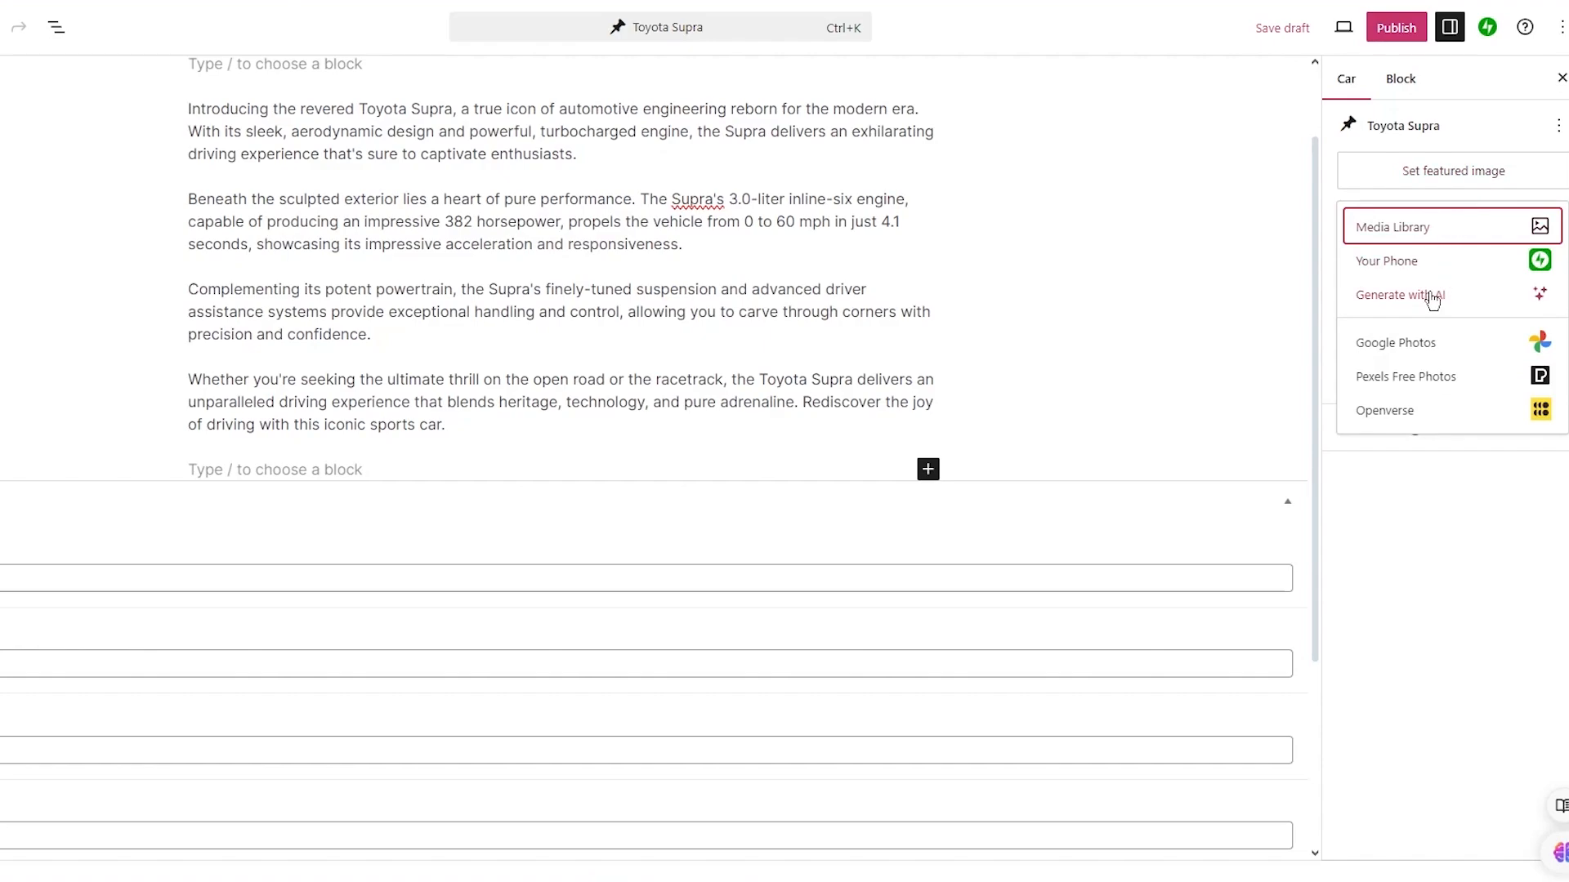
pyautogui.click(1423, 377)
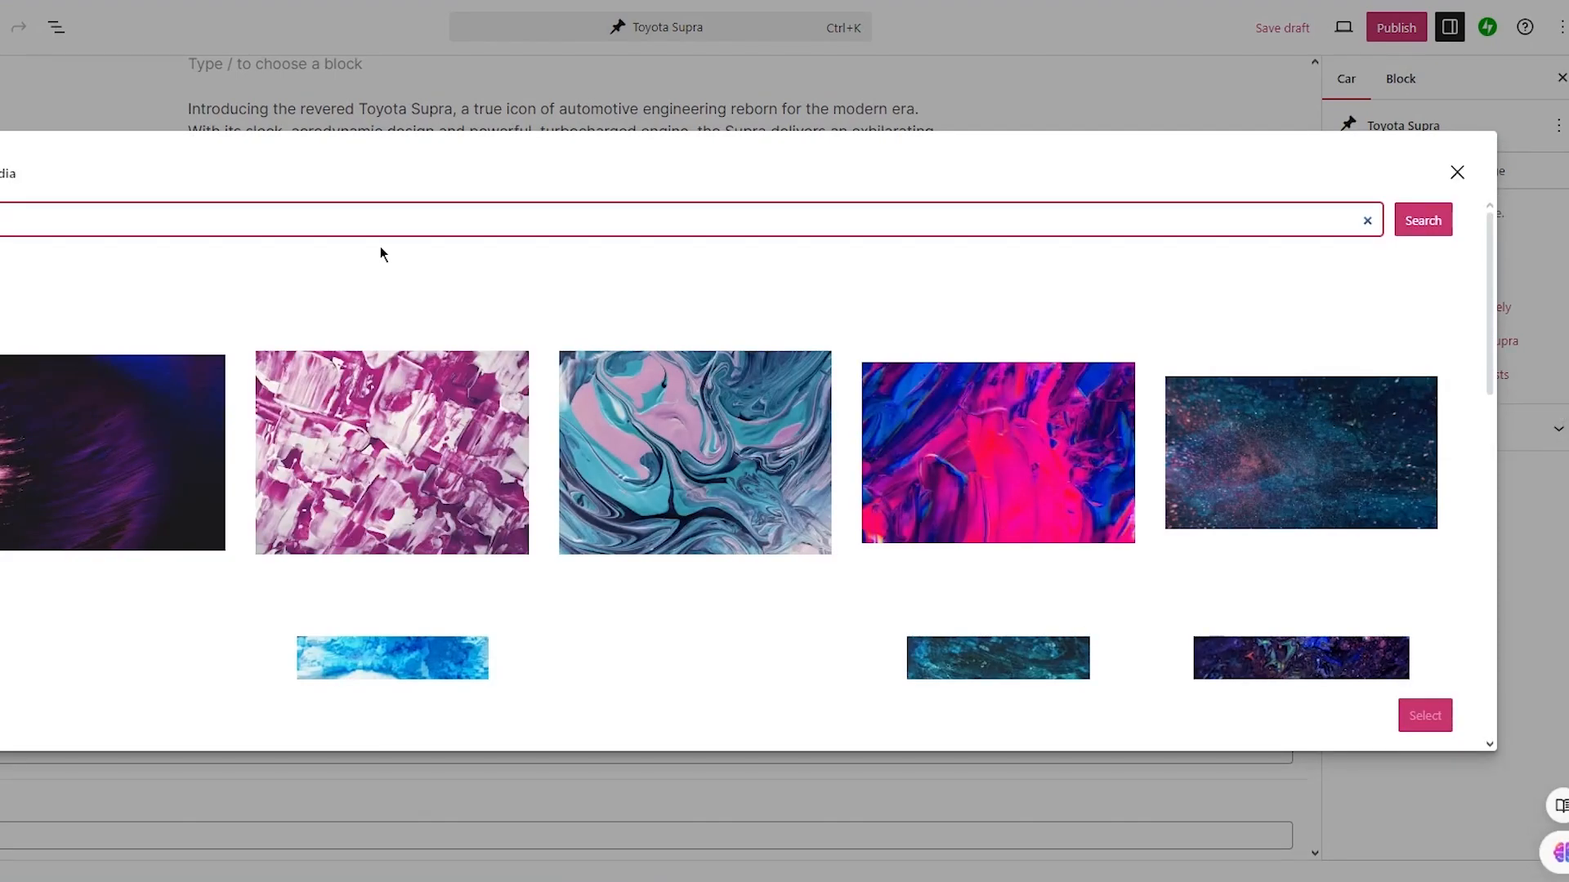
pyautogui.write('supra')
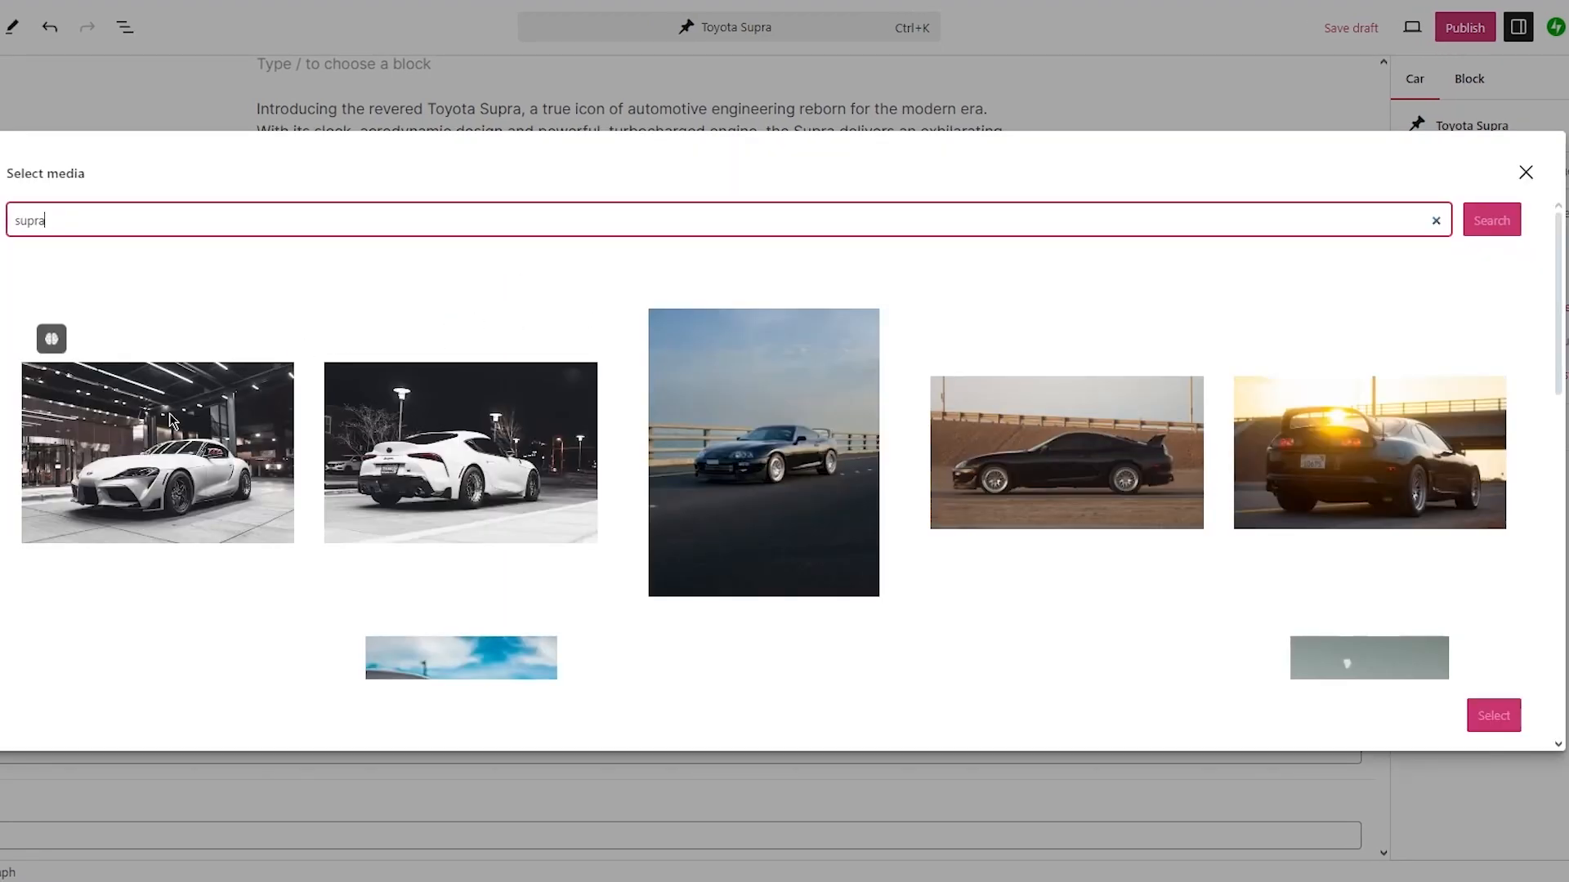
# Step: Load more search results and set the photo of the red Supra in an indoor garage as the featured image
pyautogui.scroll(-10, 1041, 437)
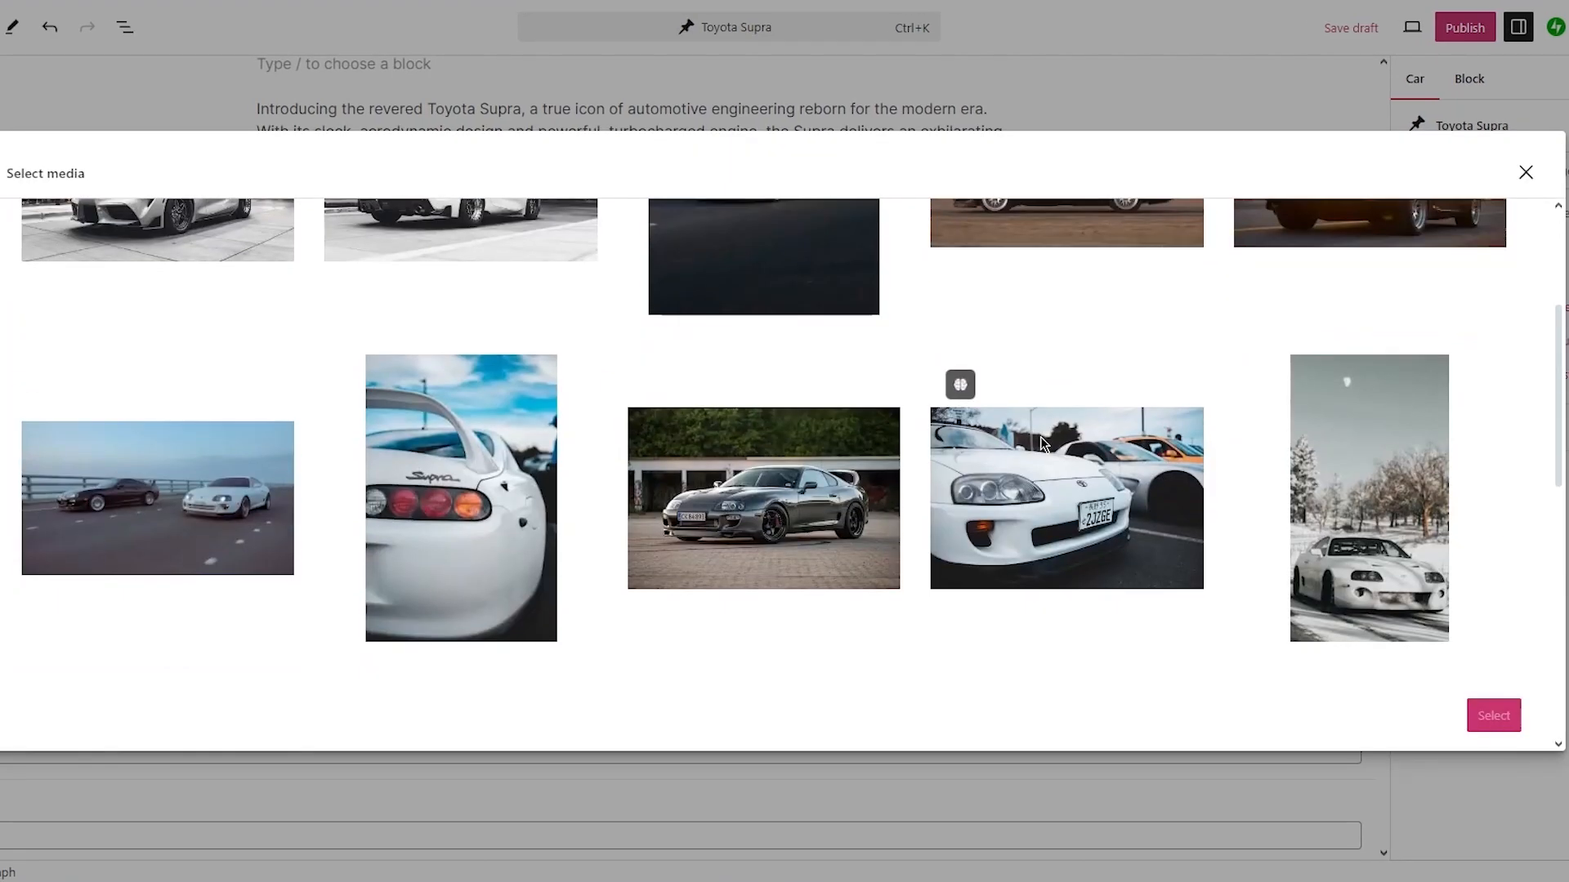
pyautogui.scroll(-3, 1040, 437)
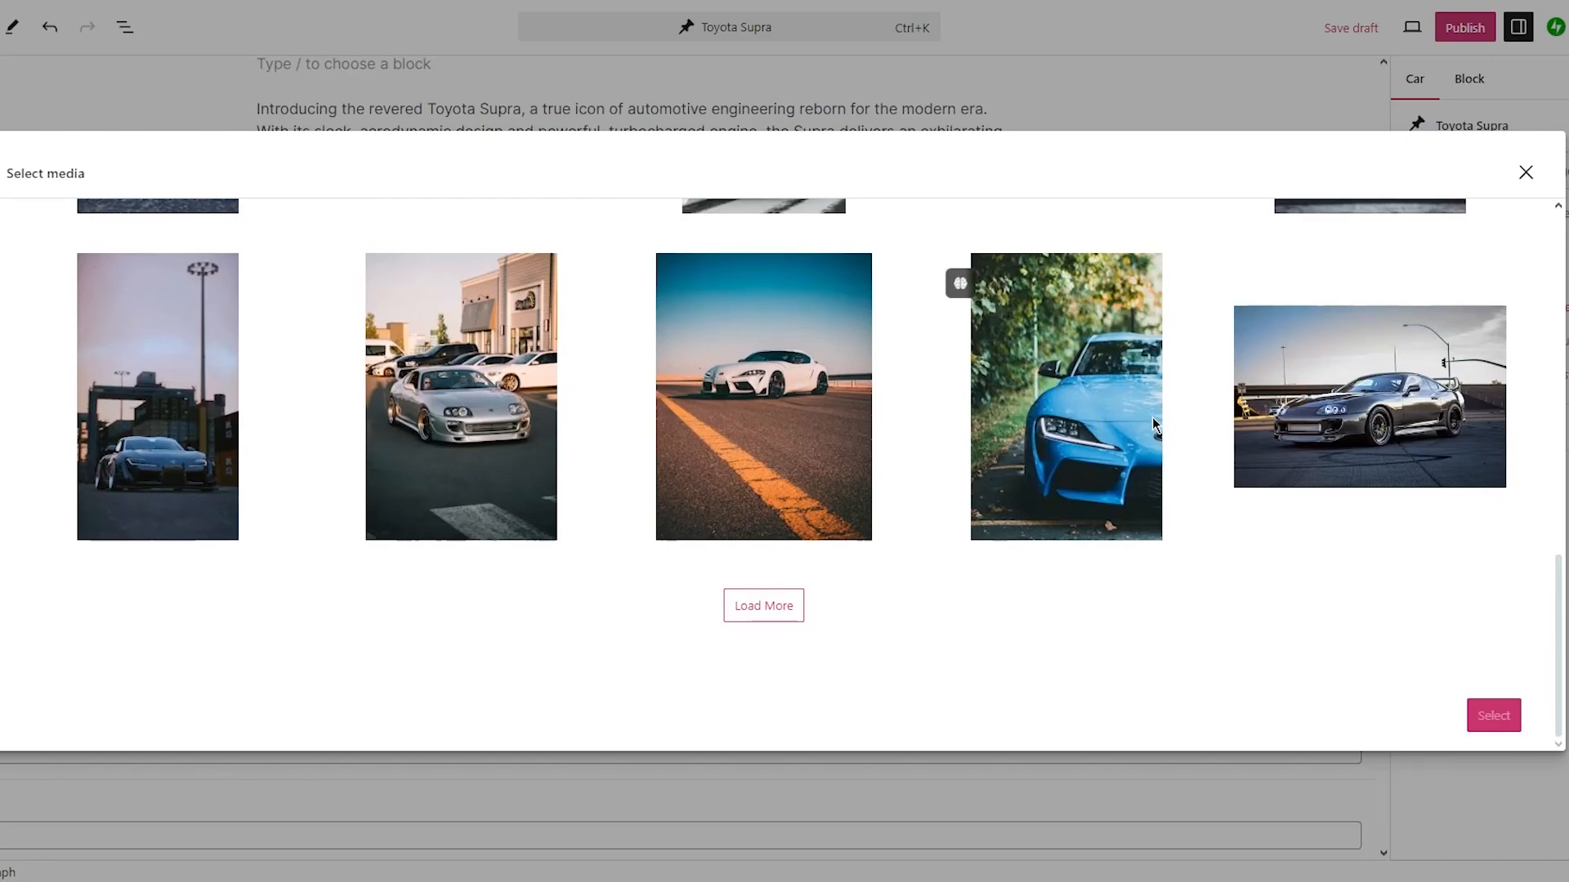
pyautogui.scroll(10, 1062, 423)
pyautogui.scroll(3, 1060, 423)
pyautogui.scroll(-10, 1061, 423)
pyautogui.click(765, 603)
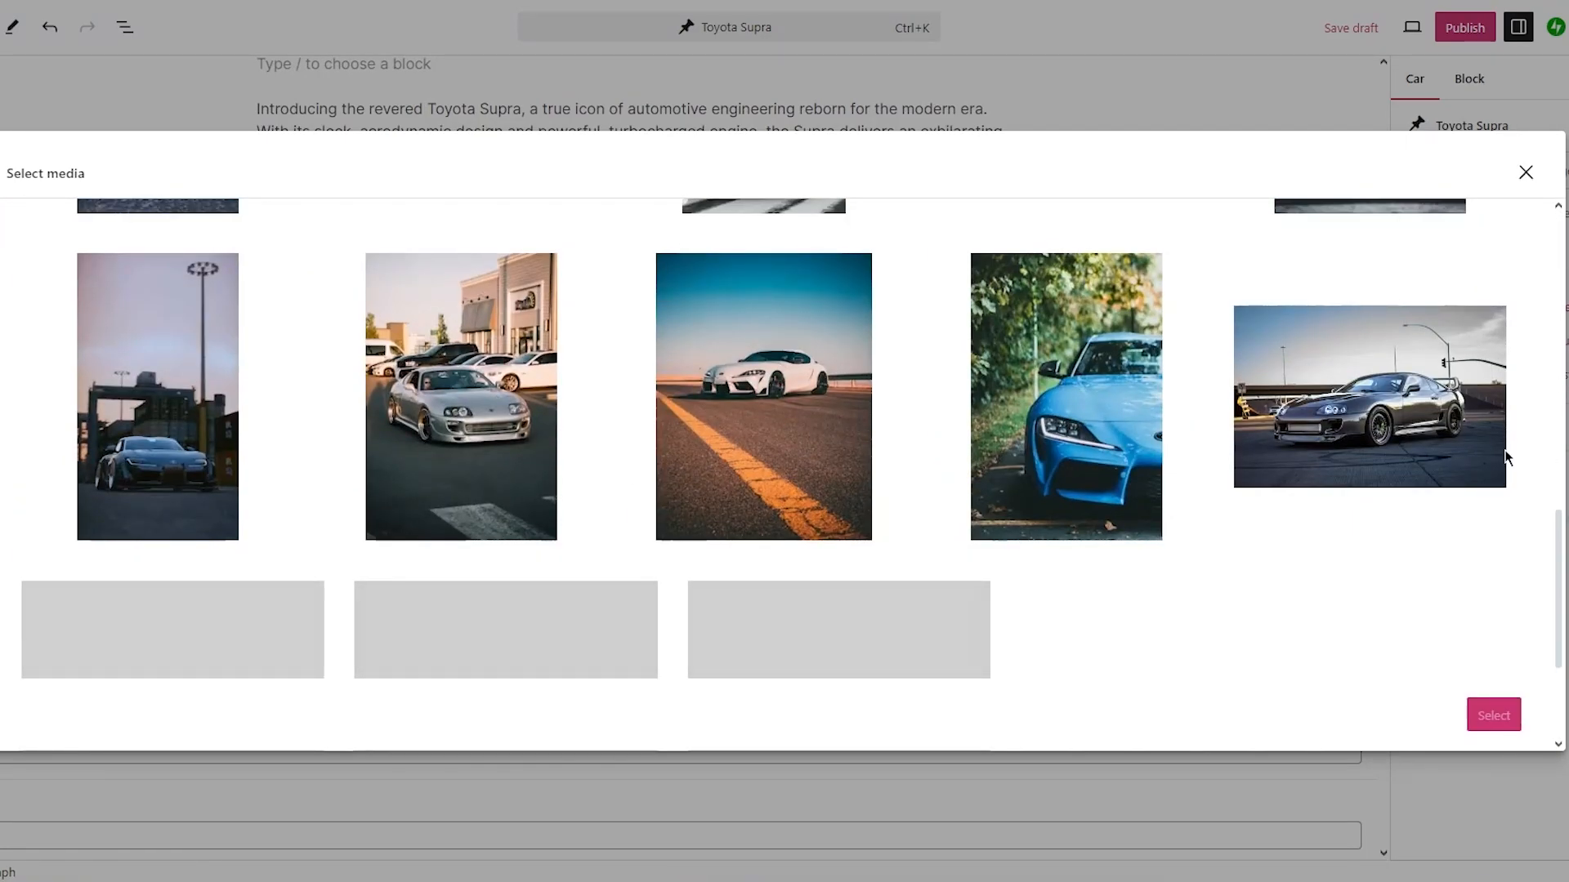
pyautogui.scroll(-5, 829, 462)
pyautogui.click(72, 474)
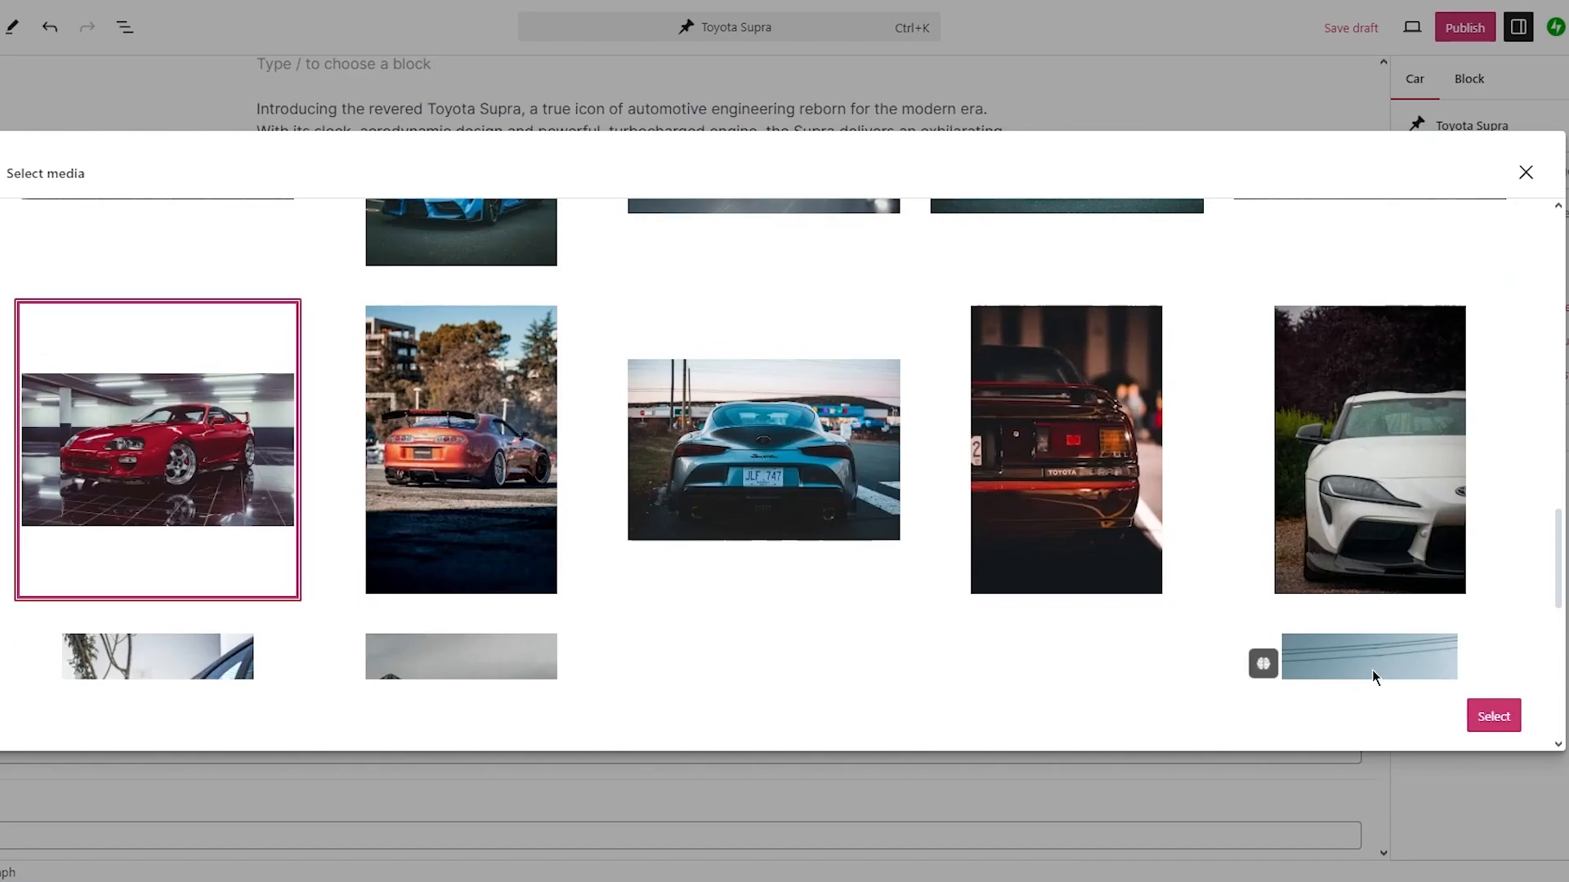
pyautogui.click(1494, 716)
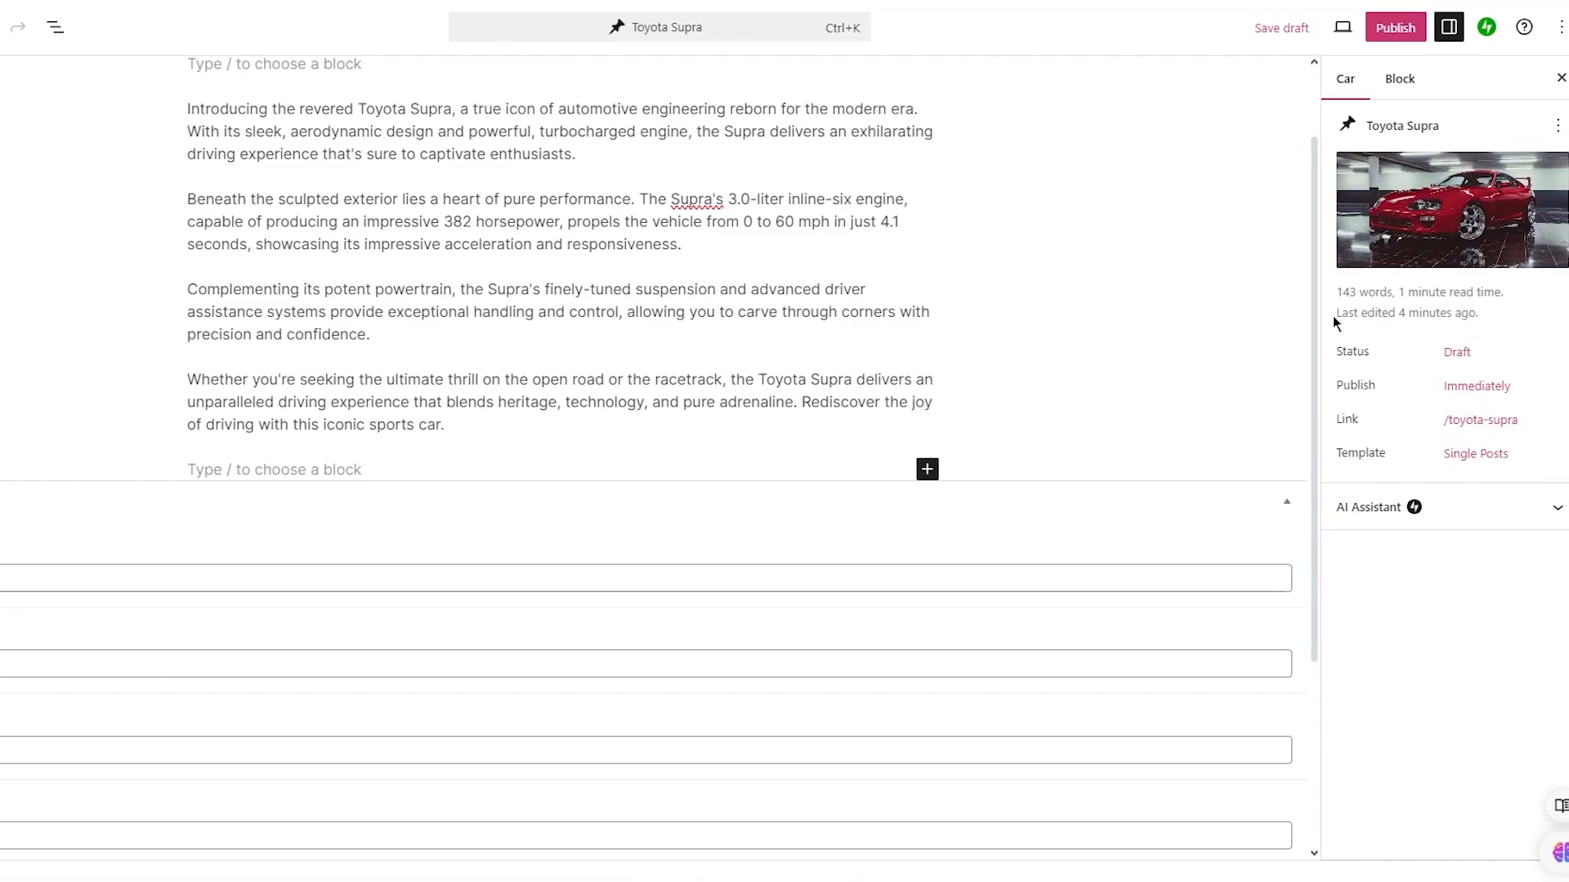
# Step: Publish the Toyota Supra car post and look over its live page
pyautogui.click(1393, 30)
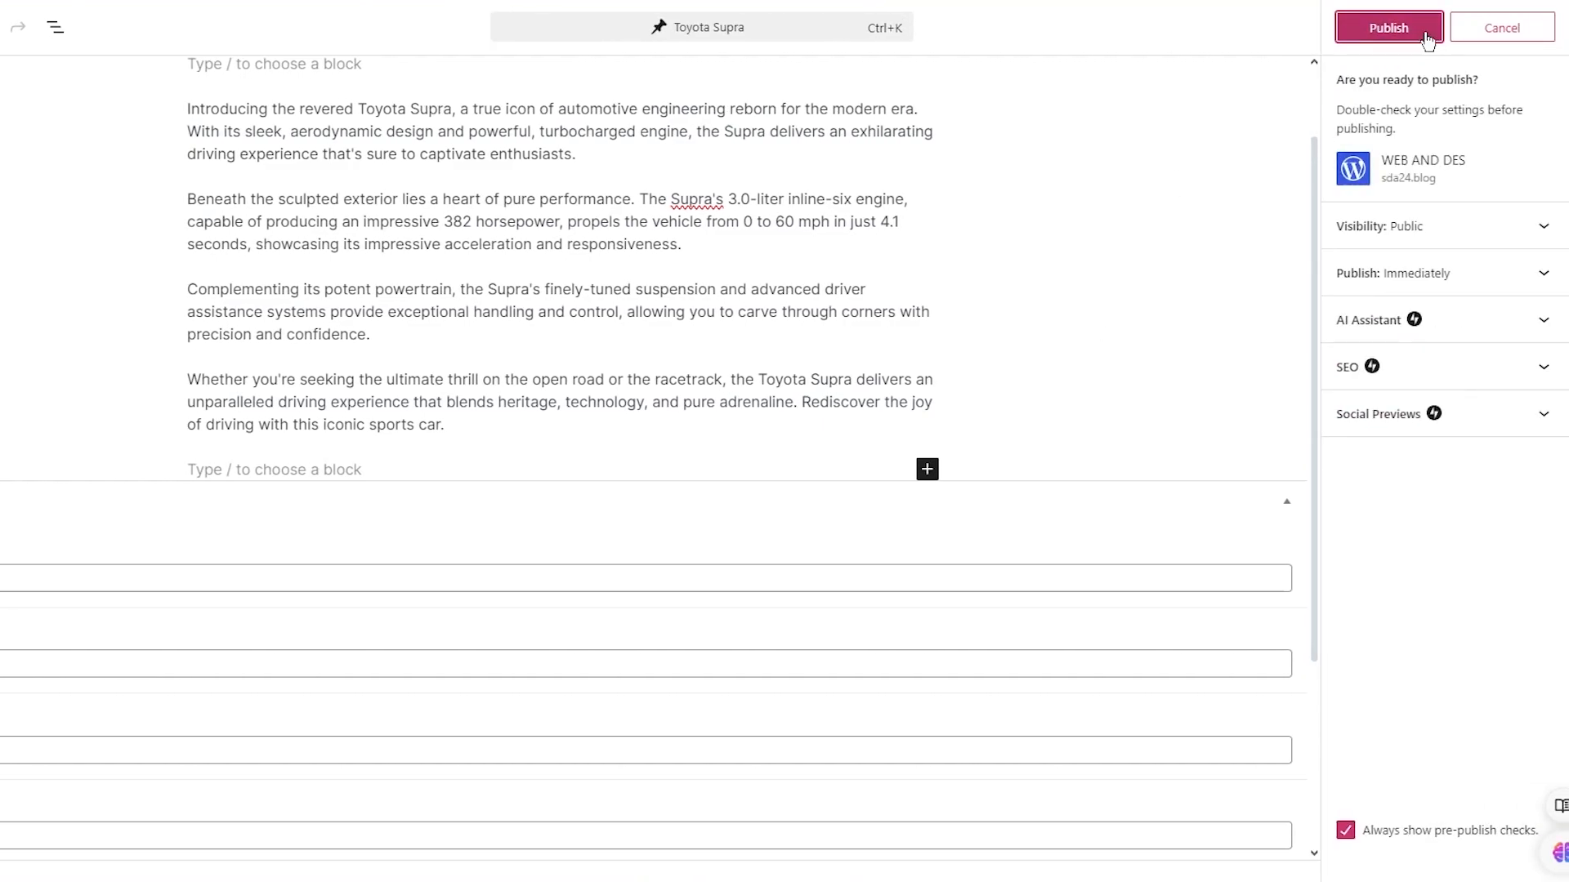
pyautogui.click(1397, 28)
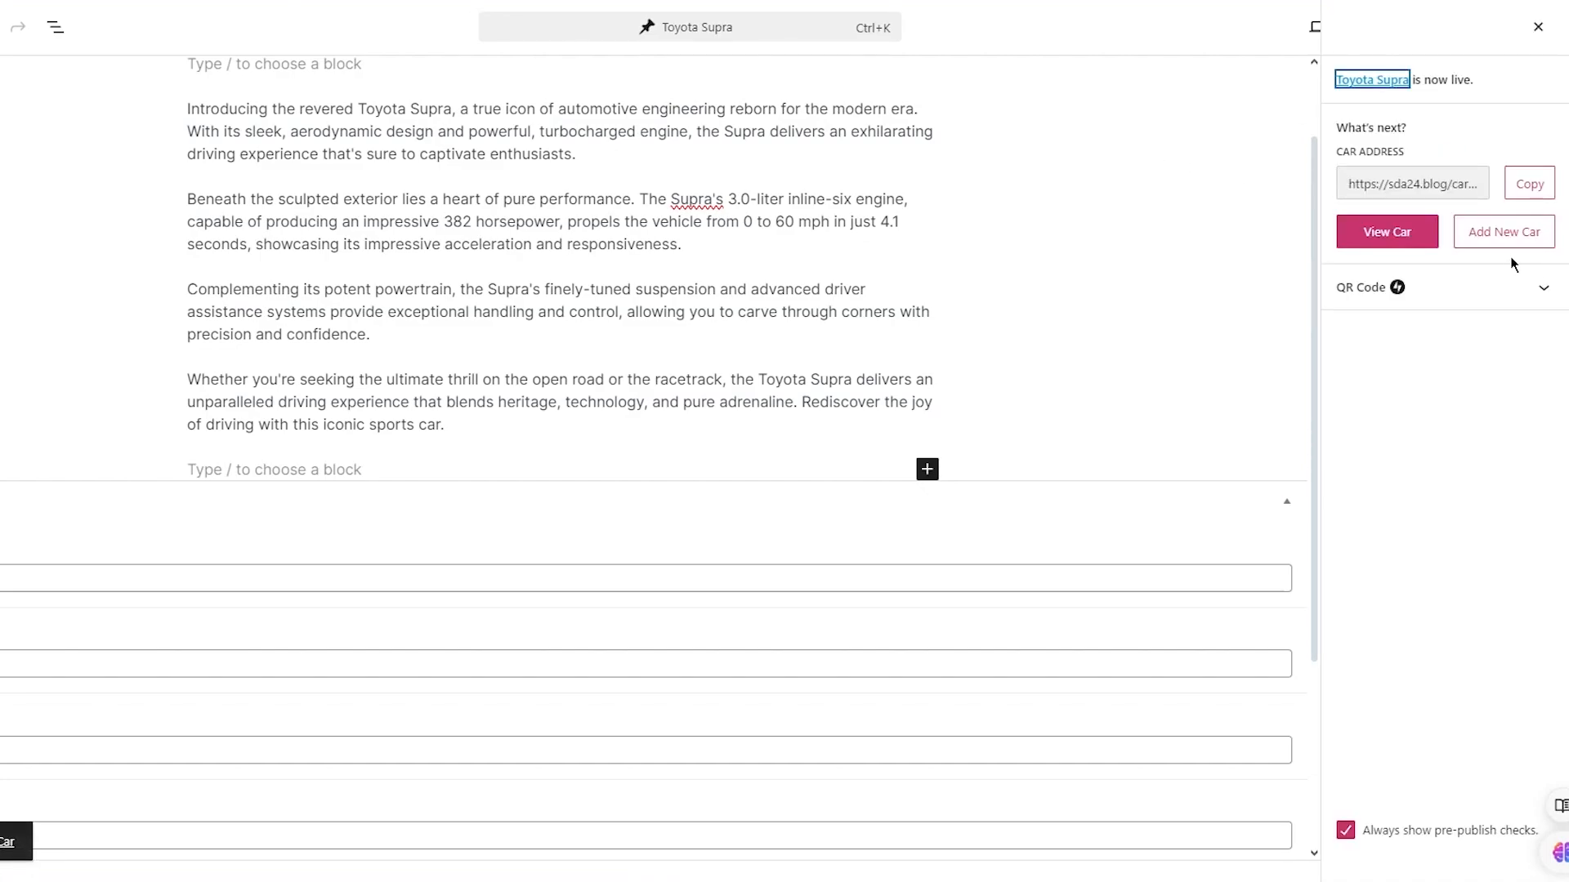
pyautogui.click(1389, 232)
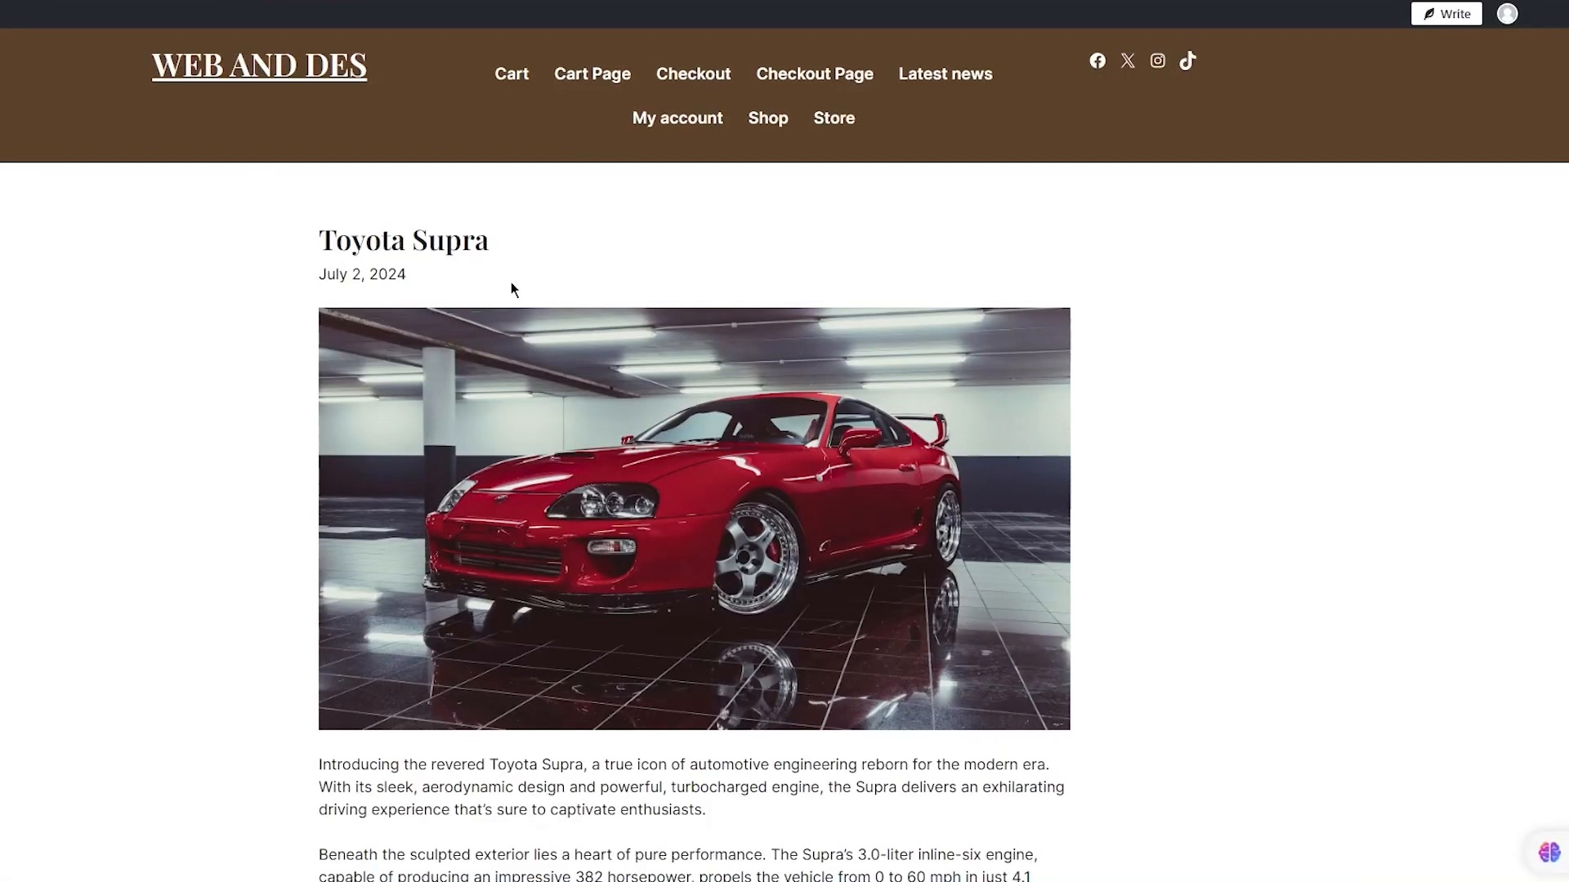
pyautogui.scroll(-7, 572, 288)
pyautogui.scroll(7, 781, 269)
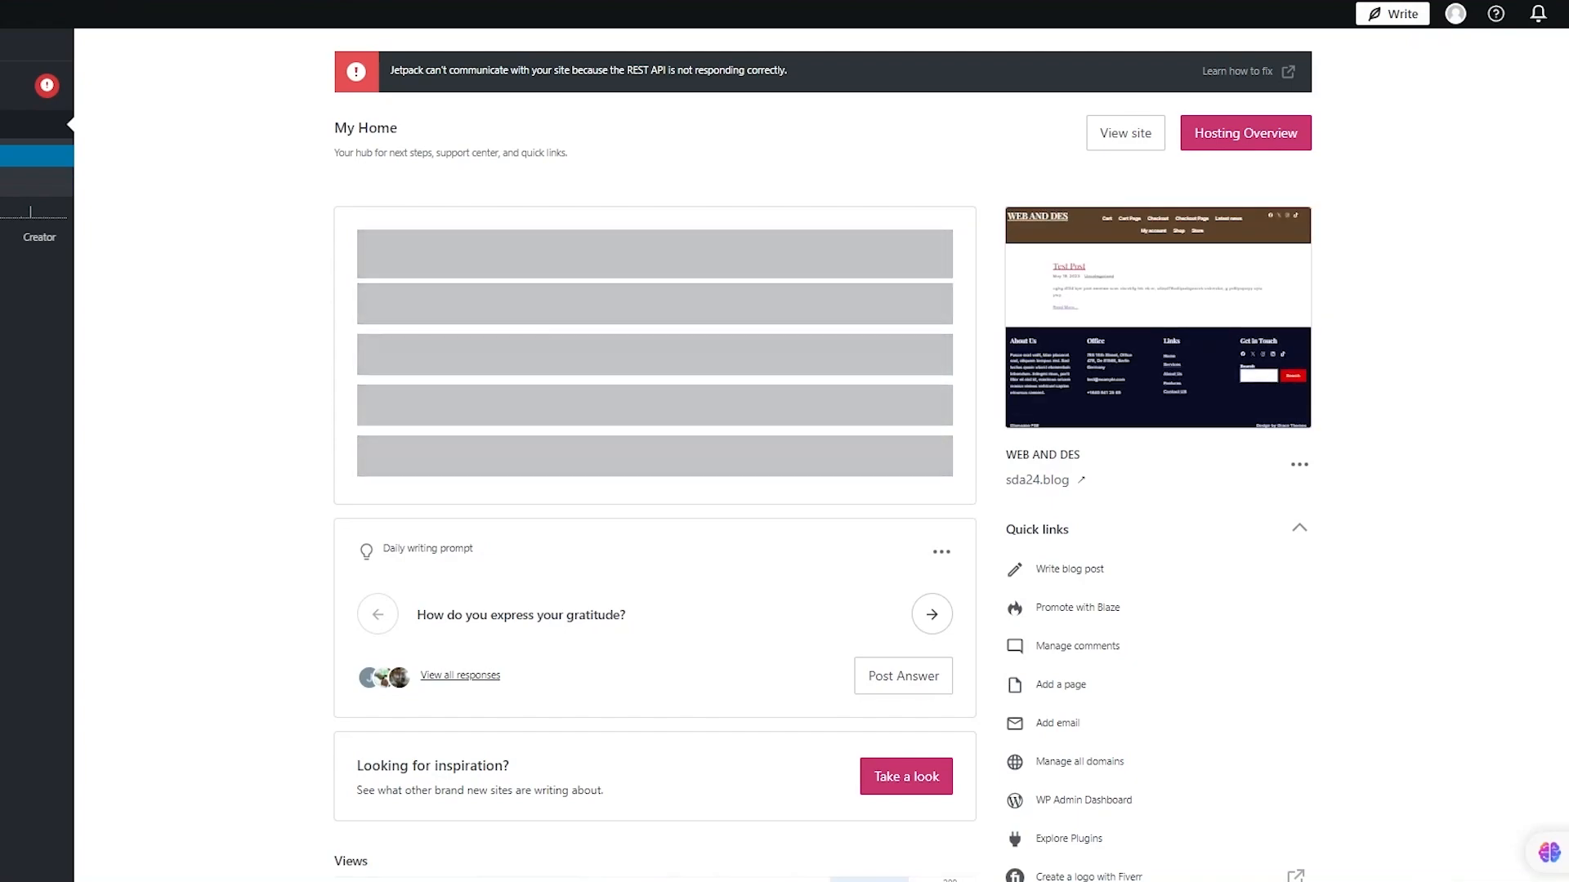
# Step: Open Elementor's Theme Builder from the site dashboard and choose the upgrade for the Single Post part
pyautogui.scroll(-4, 219, 590)
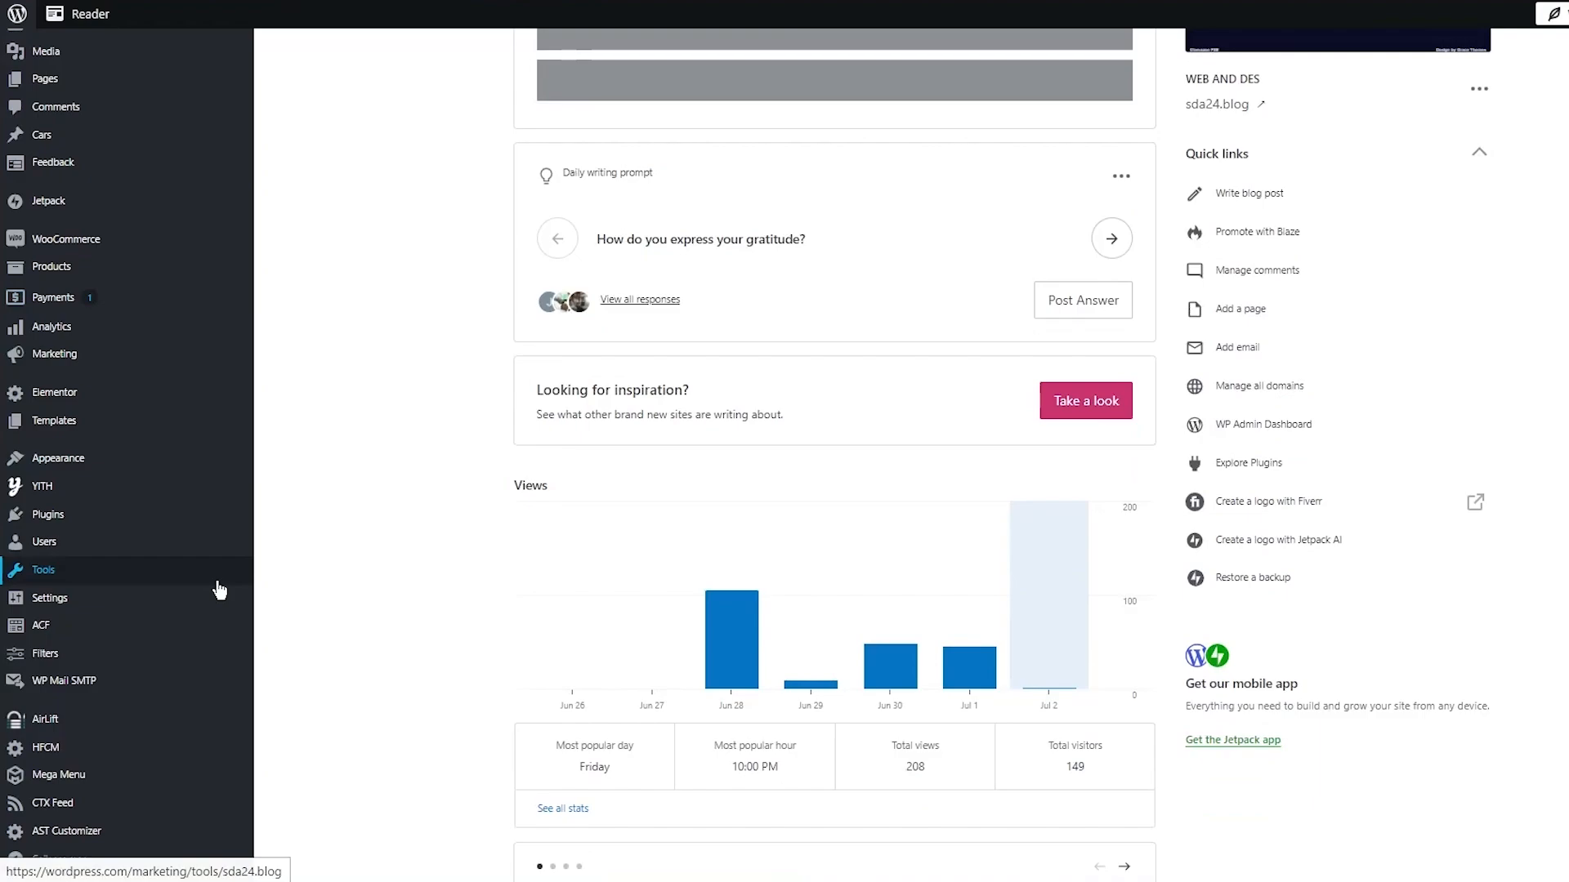
pyautogui.moveTo(118, 423)
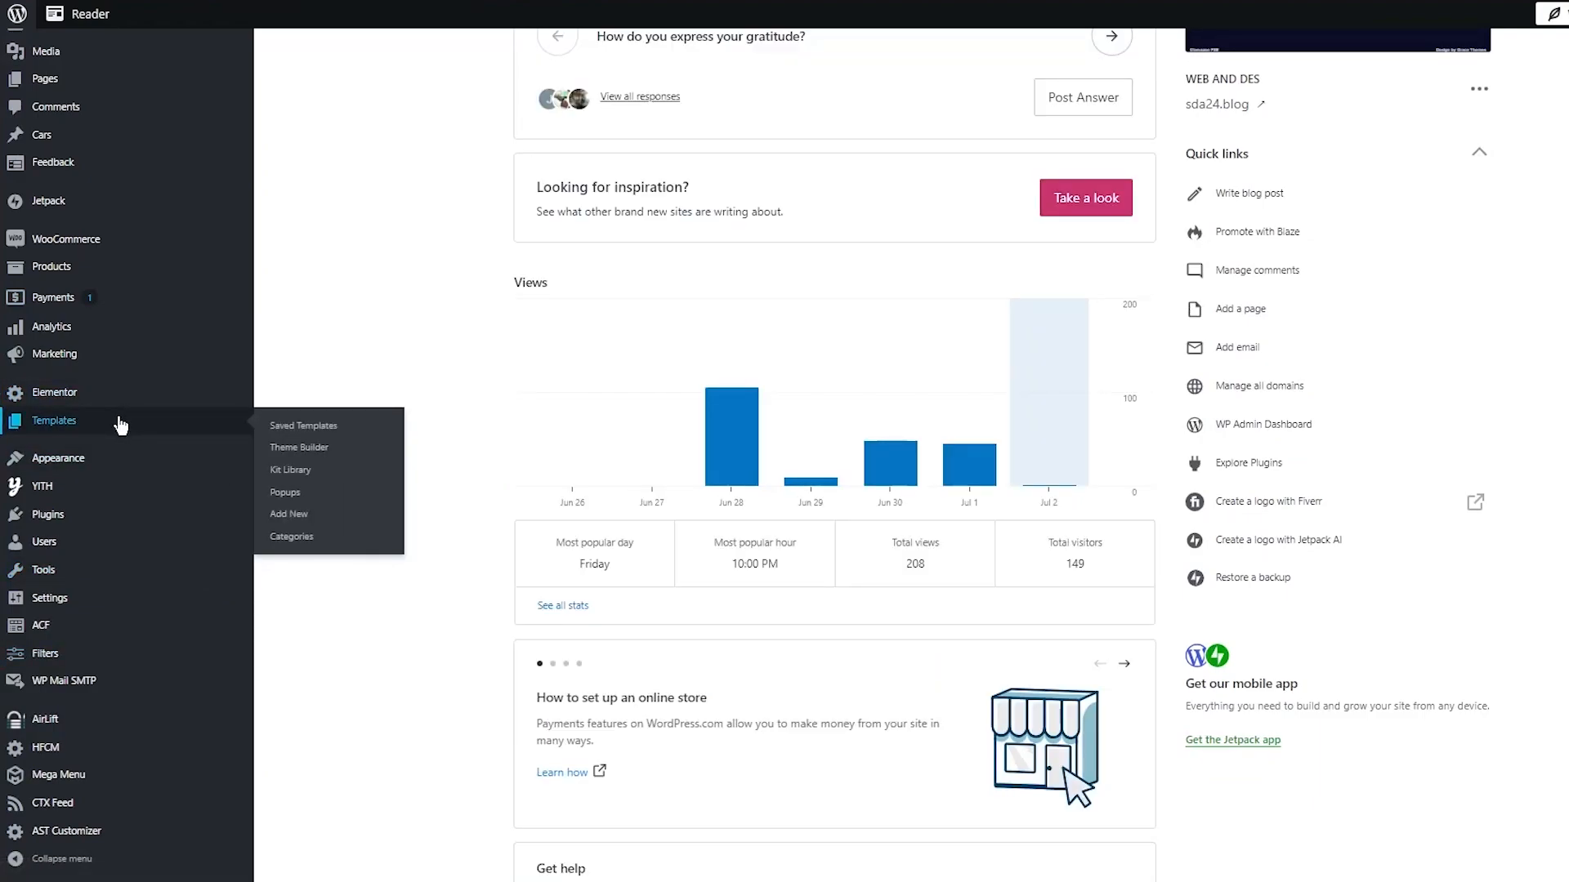
pyautogui.click(301, 447)
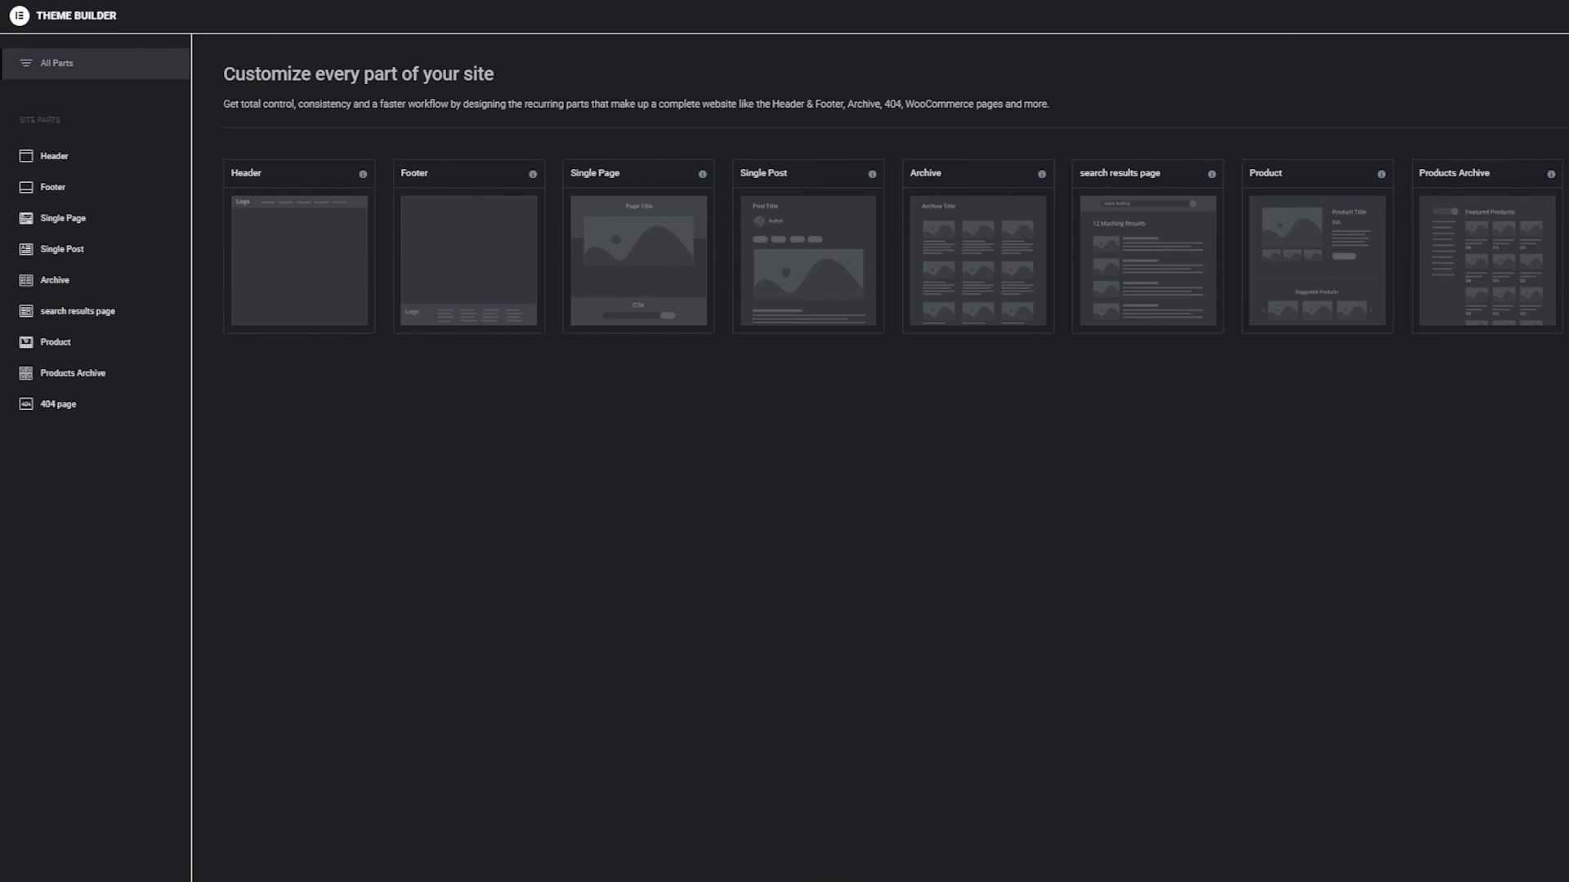
pyautogui.moveTo(806, 277)
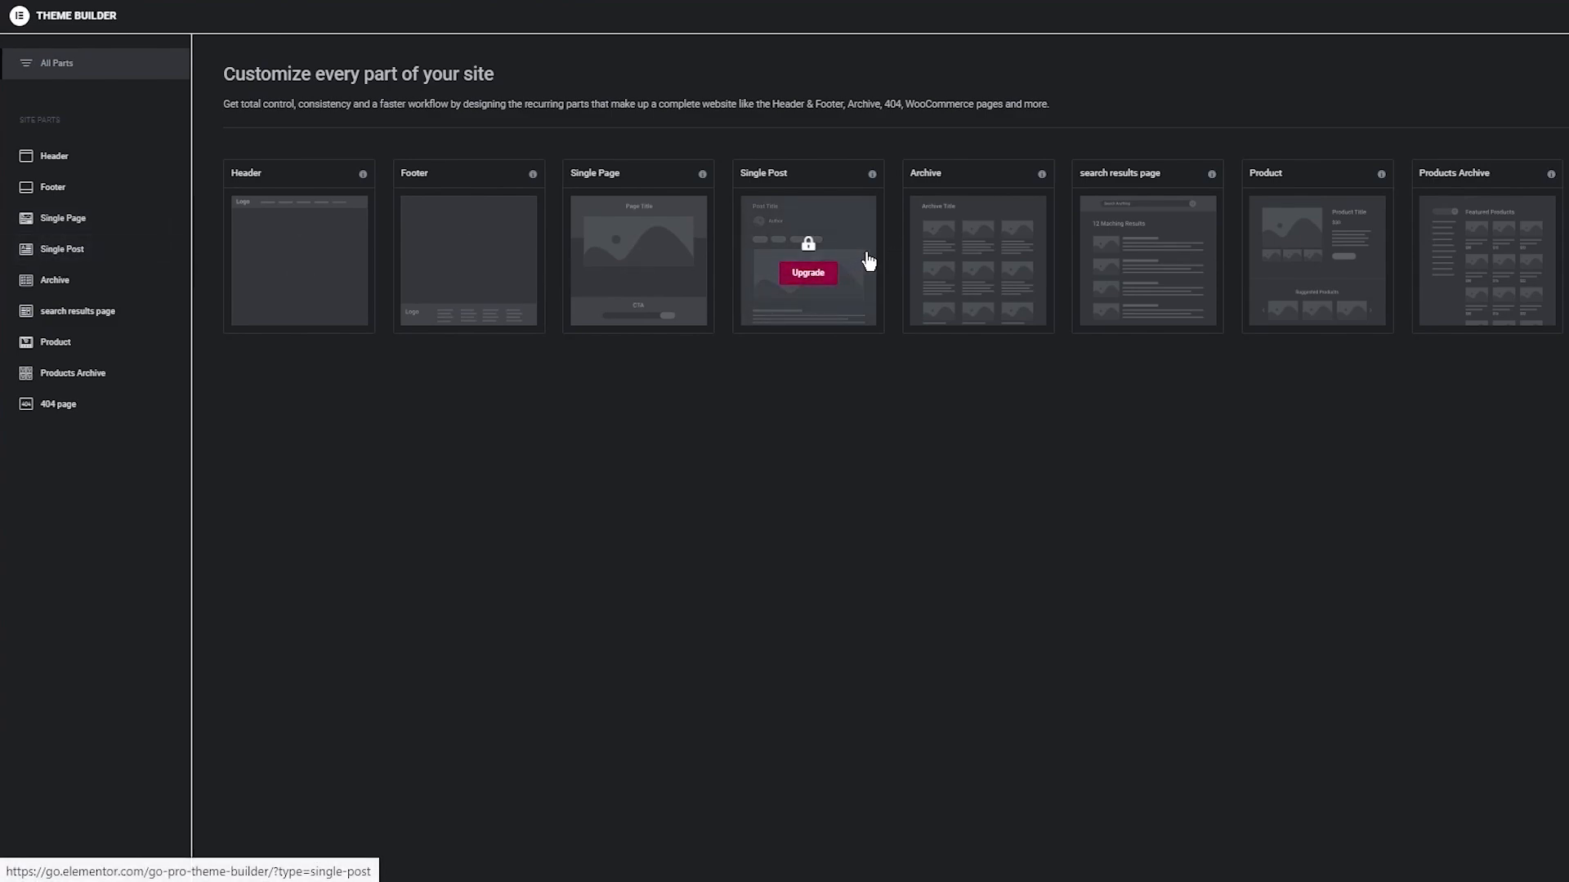
pyautogui.click(800, 274)
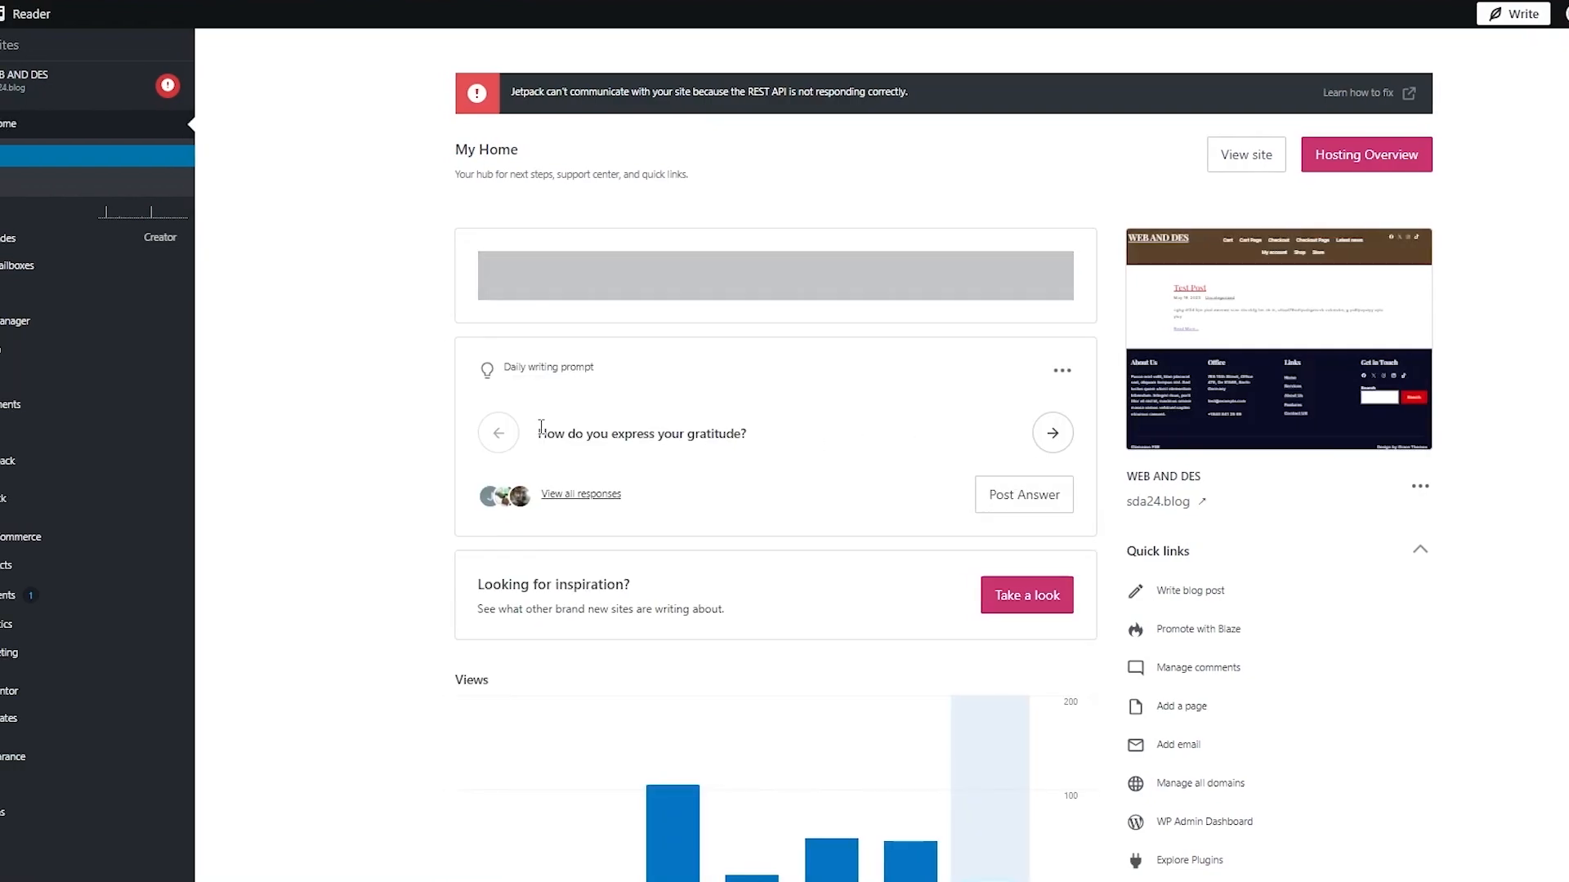
# Step: Open Elementor's Home page from the site dashboard and look through its page creation and customization options
pyautogui.scroll(-2, 312, 553)
pyautogui.moveTo(150, 580)
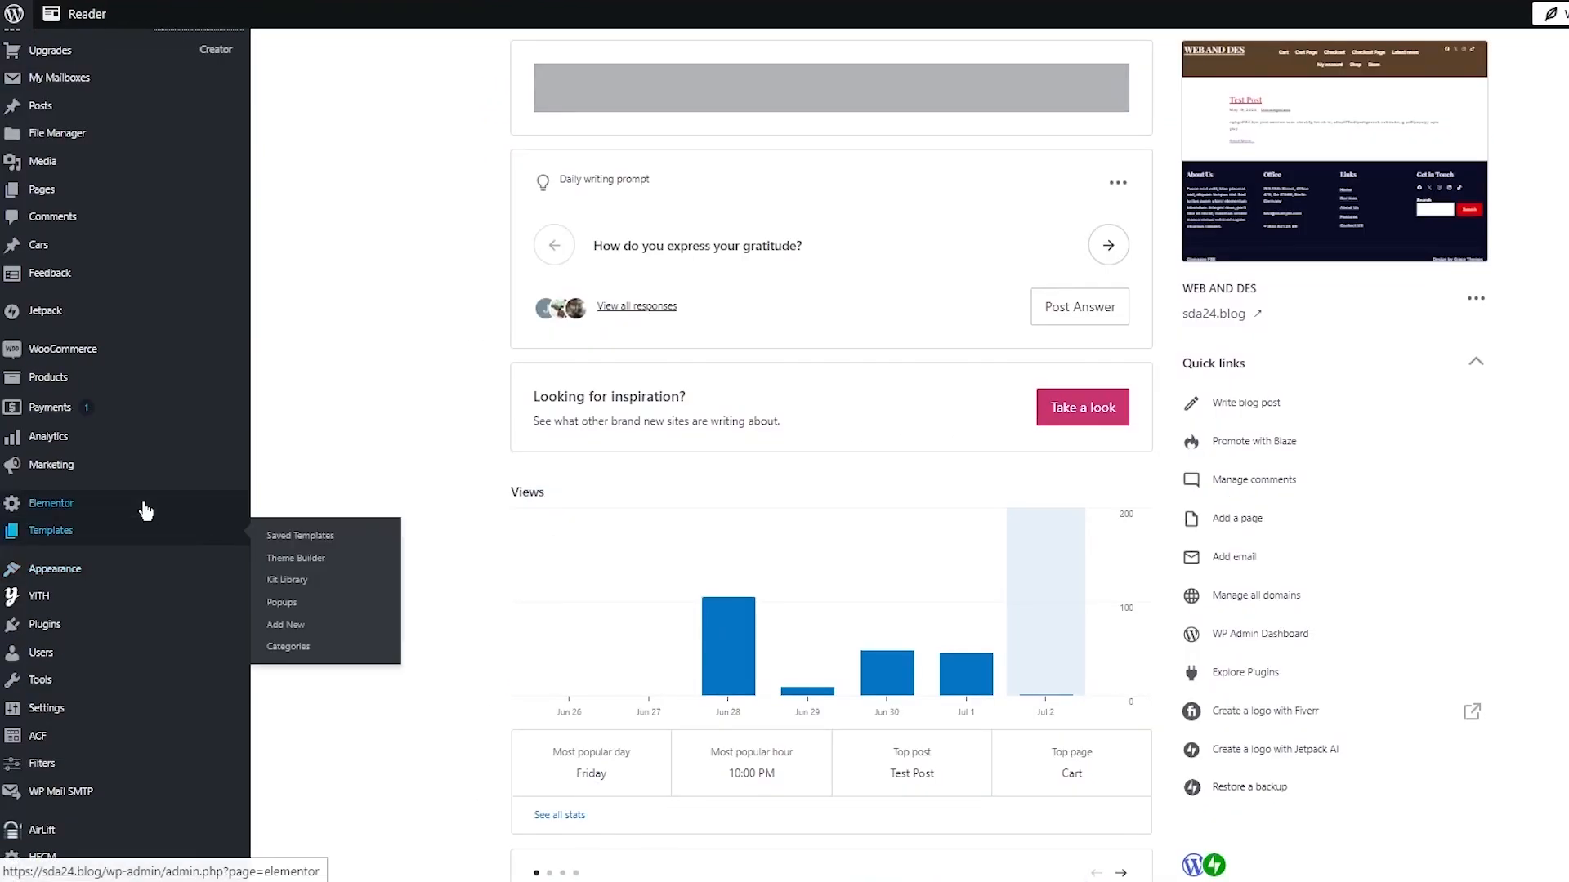
pyautogui.moveTo(144, 506)
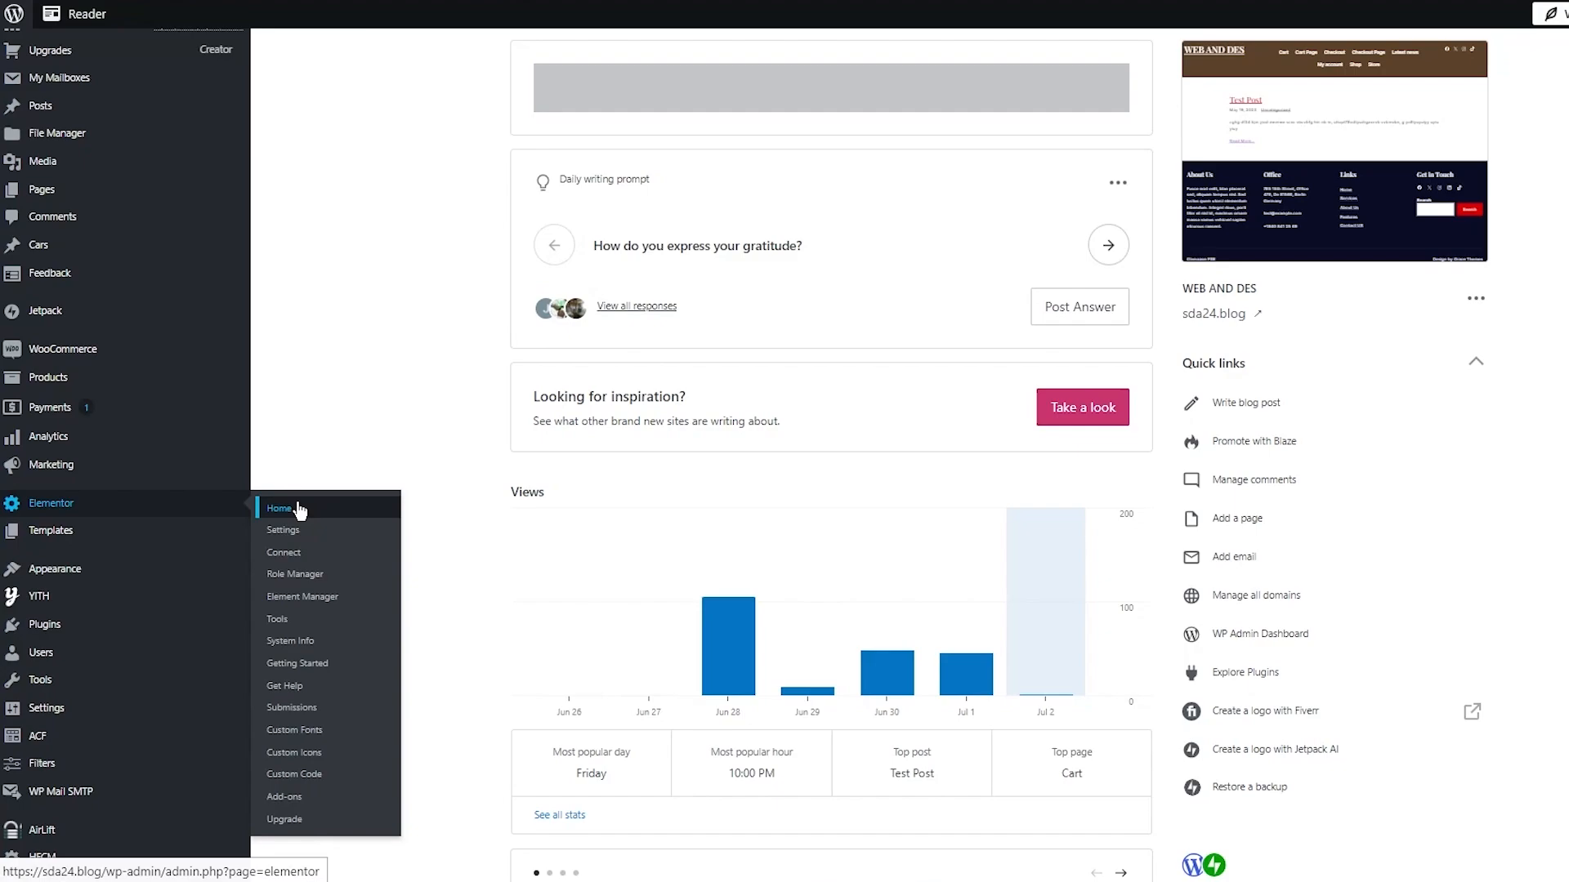
pyautogui.scroll(2, 304, 502)
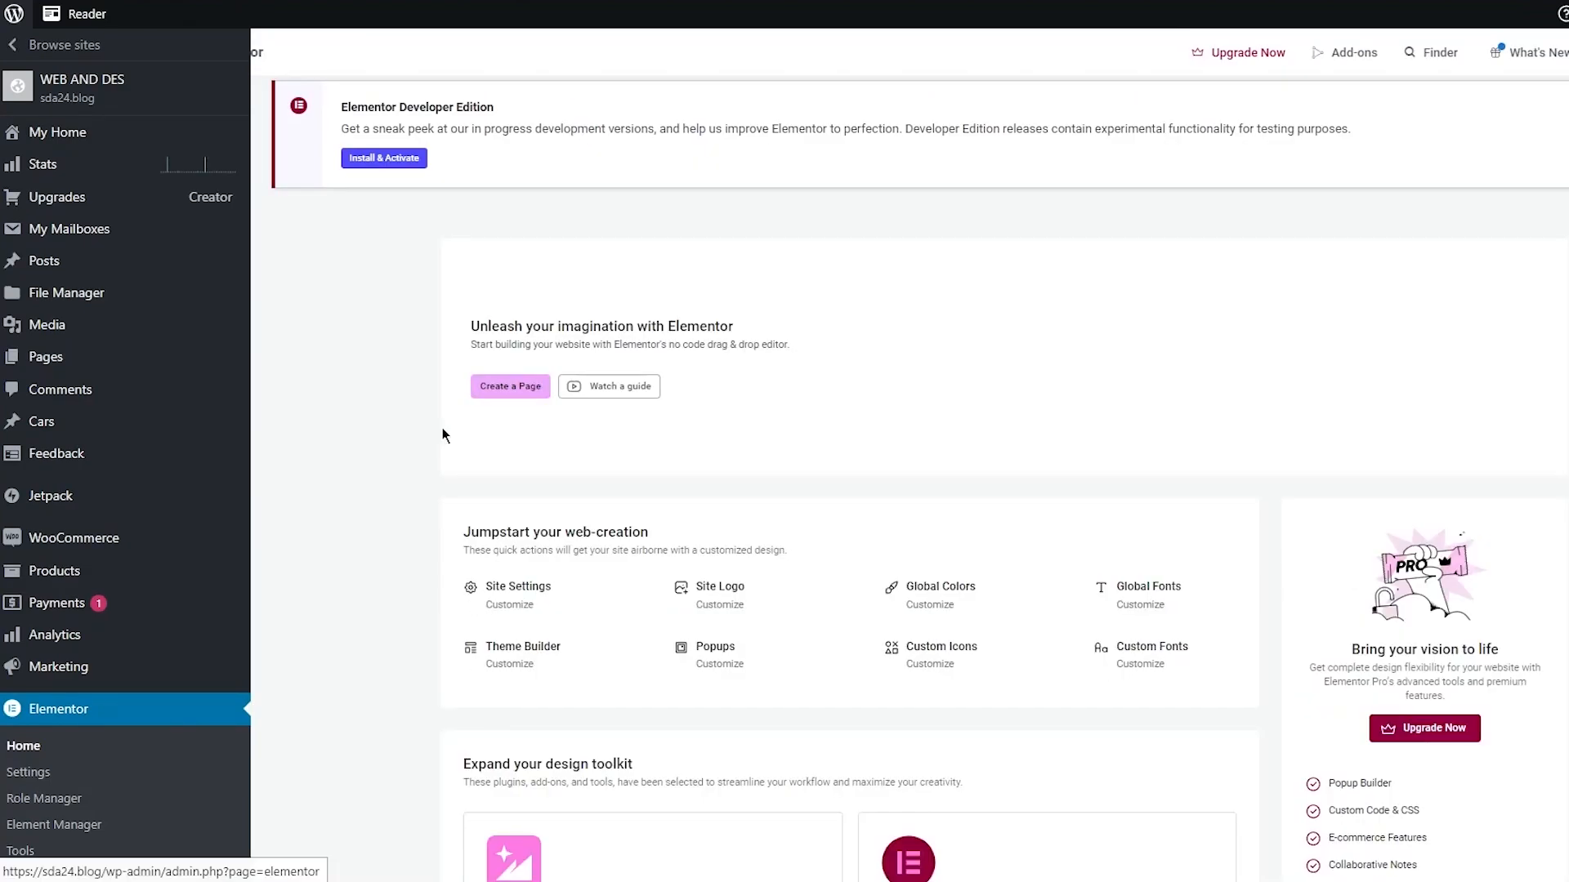
pyautogui.scroll(-5, 486, 435)
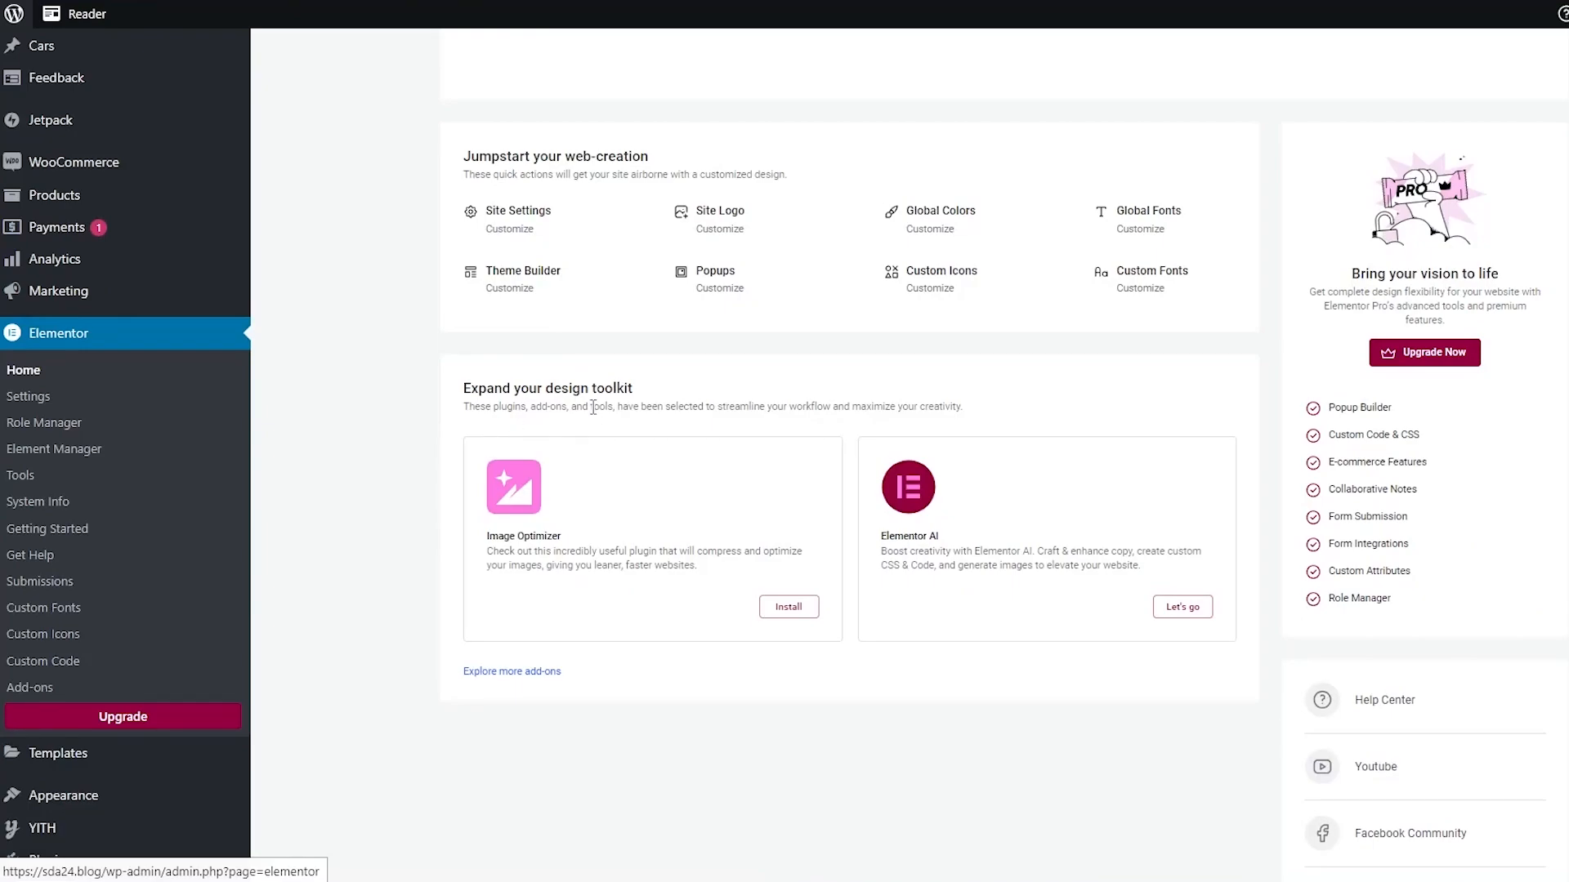
pyautogui.scroll(5, 592, 409)
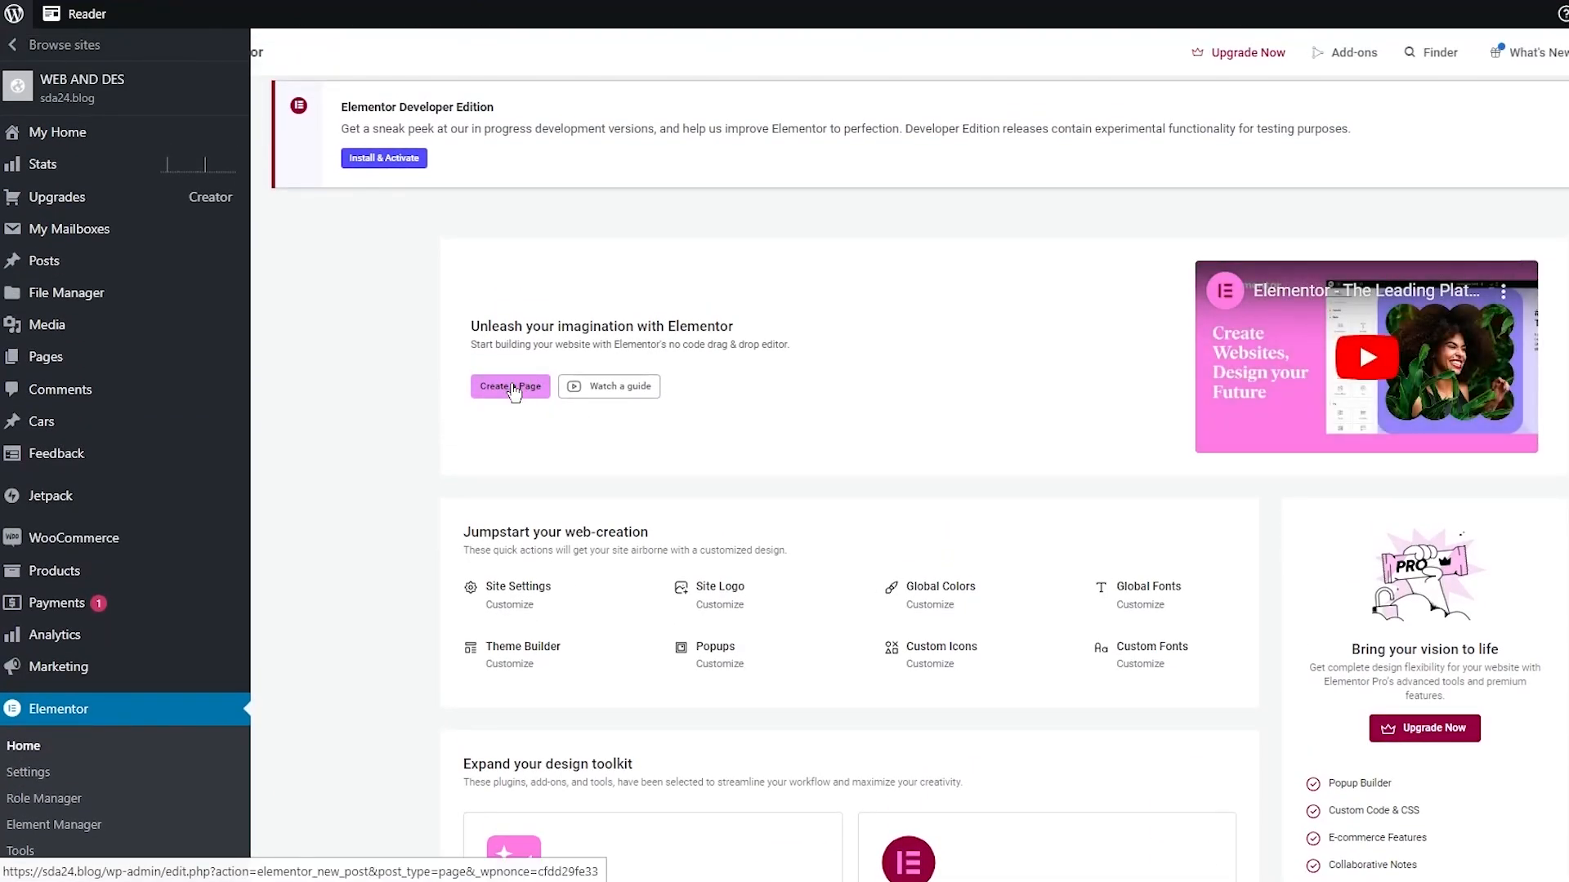
# Step: Create a new page with Elementor and look through its available widgets and the Globals section
pyautogui.click(512, 387)
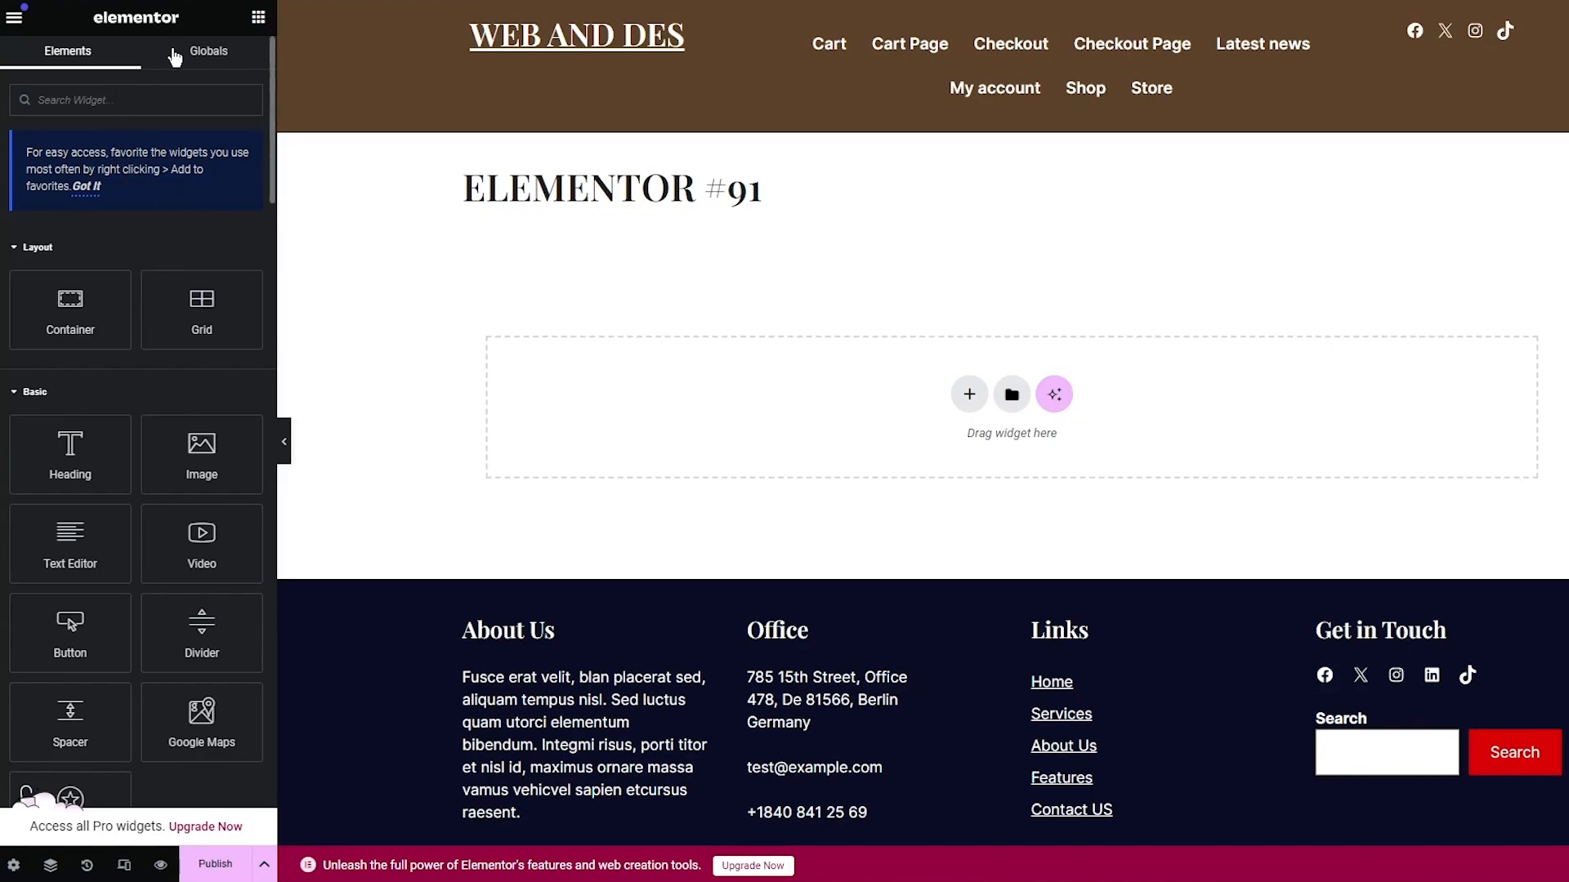
pyautogui.scroll(-15, 155, 294)
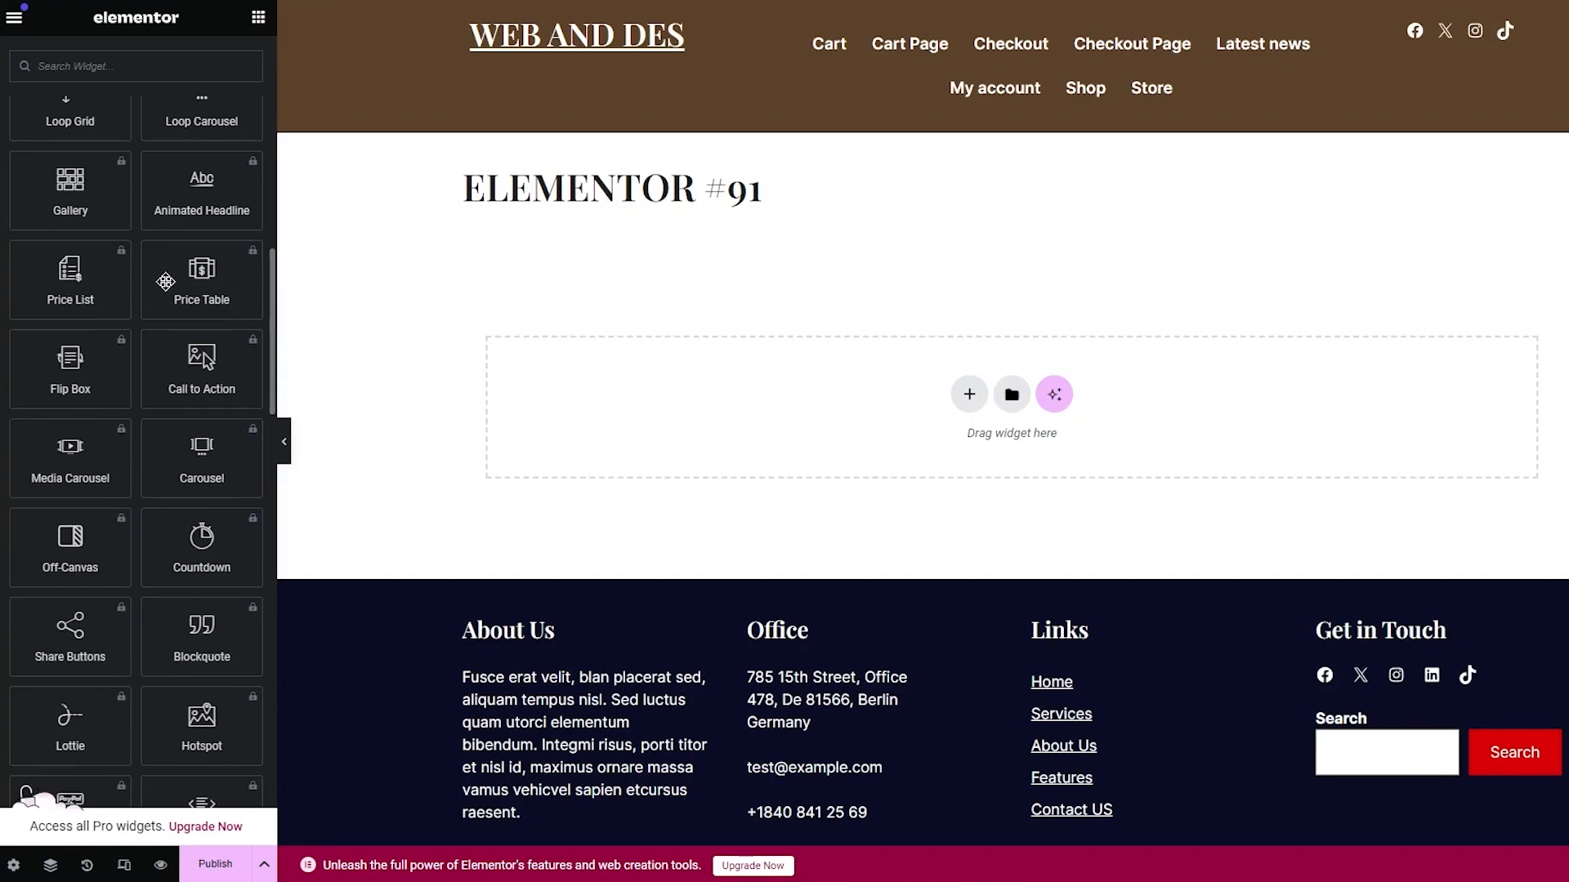
pyautogui.scroll(10, 165, 282)
pyautogui.scroll(4, 165, 282)
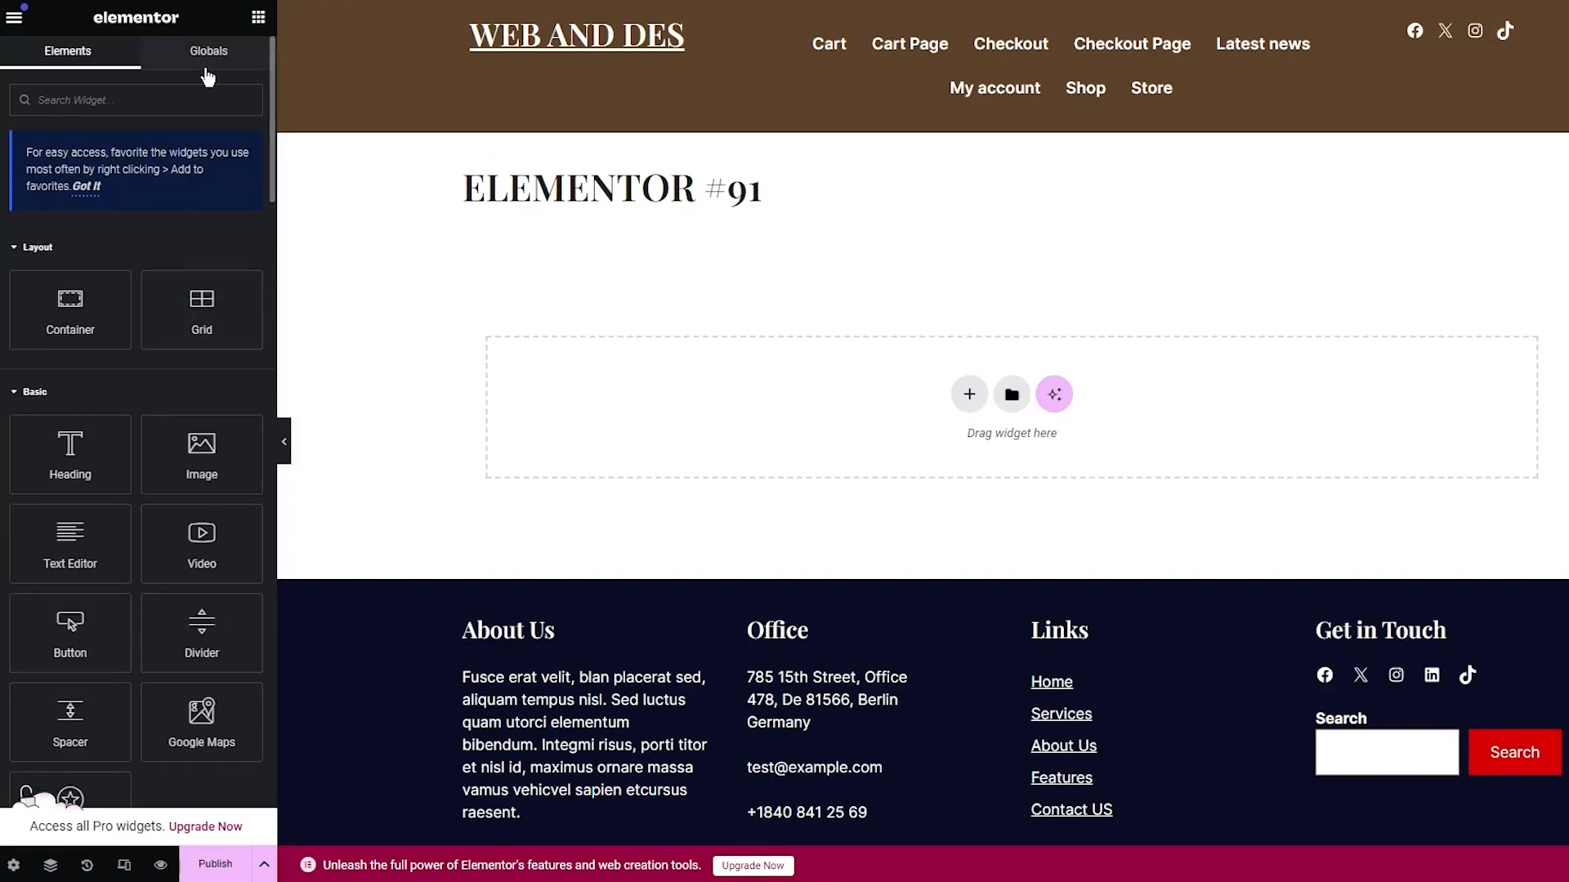
pyautogui.click(190, 56)
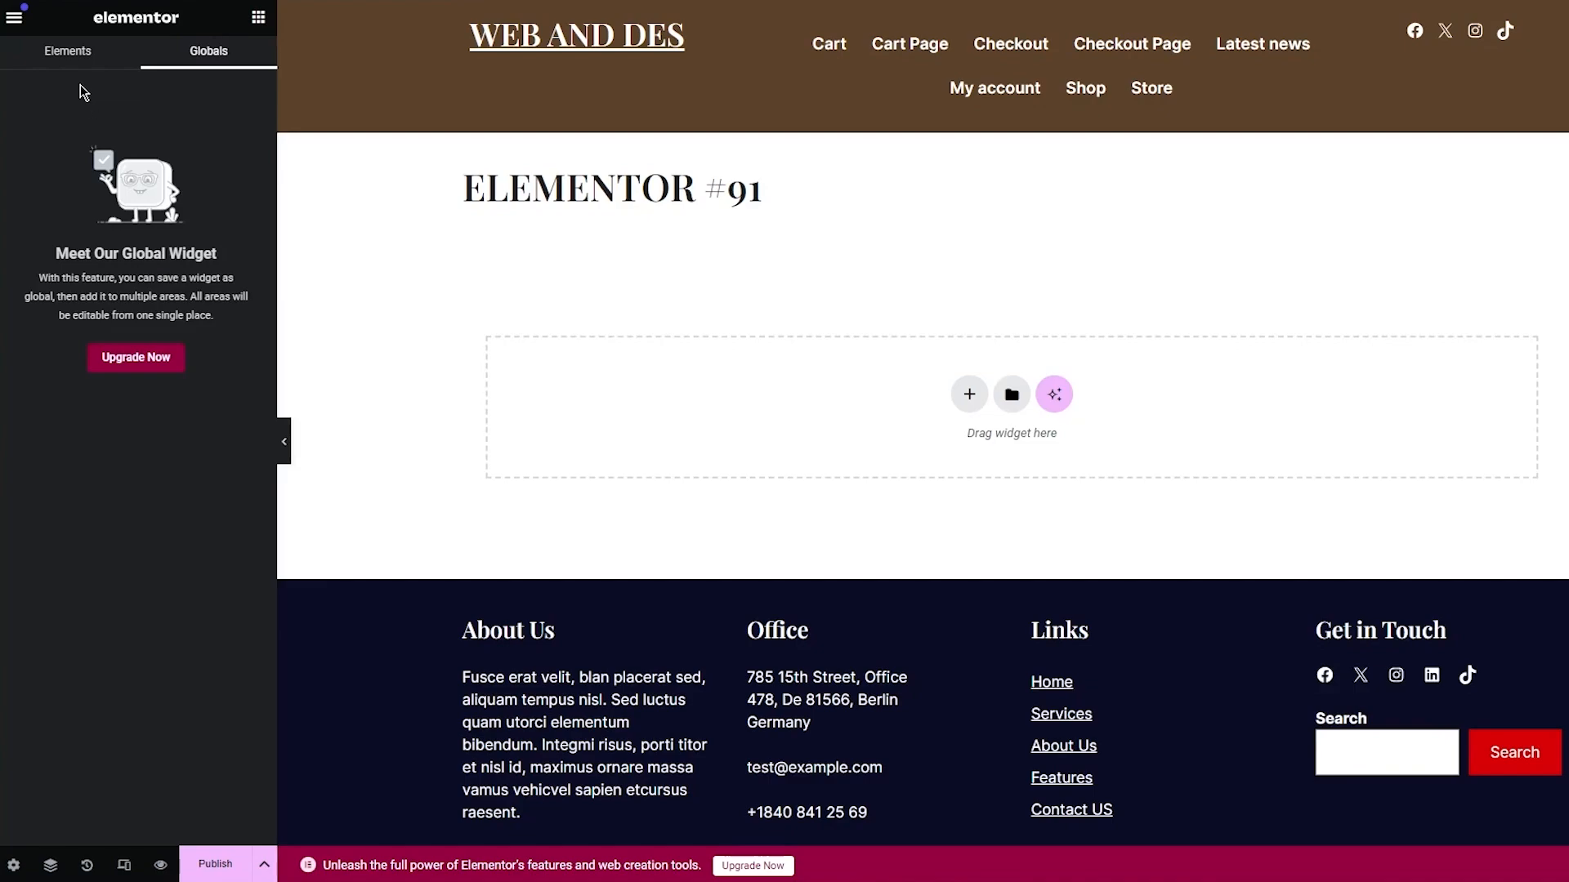
pyautogui.click(80, 57)
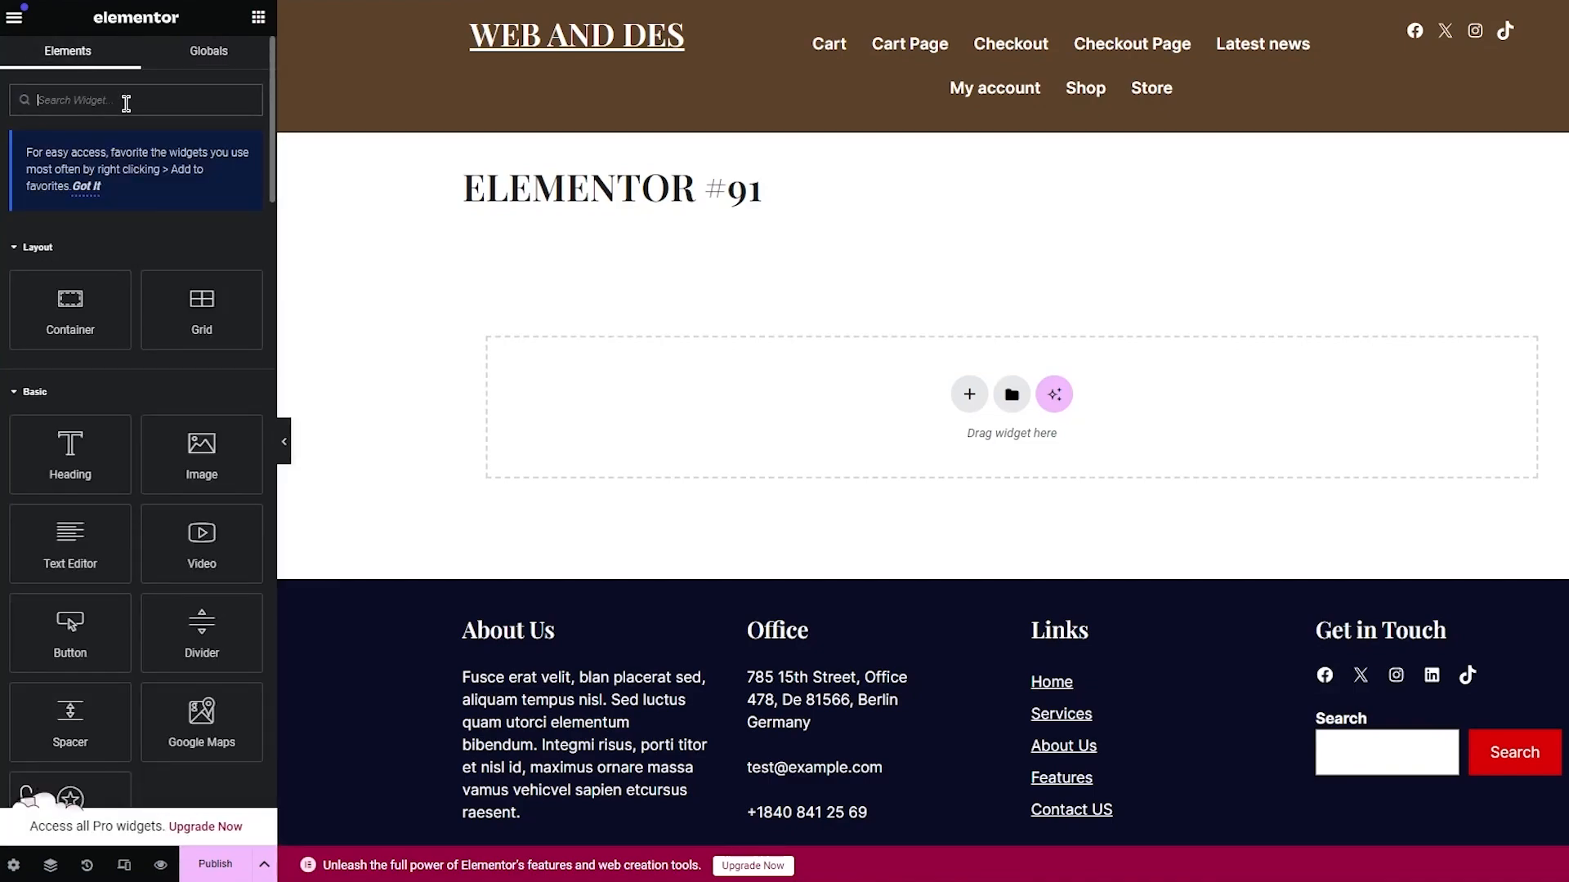
# Step: Search the widgets for "sty" and clear the search
pyautogui.write('sty')
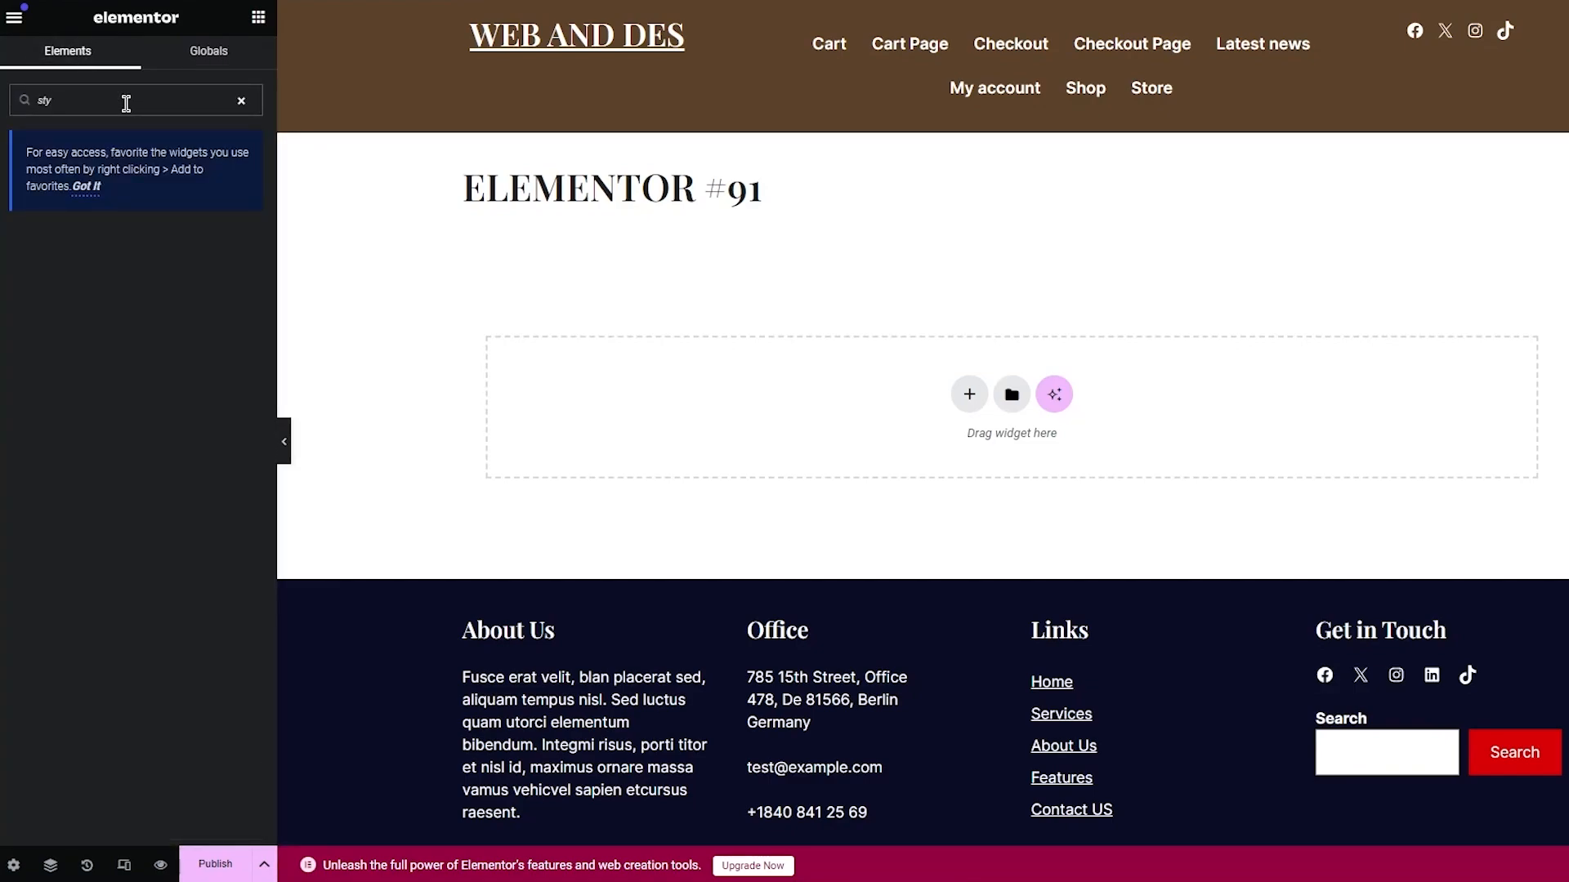
pyautogui.press('BackSpace')
pyautogui.press('BackSpace')
pyautogui.press('BackSpace')
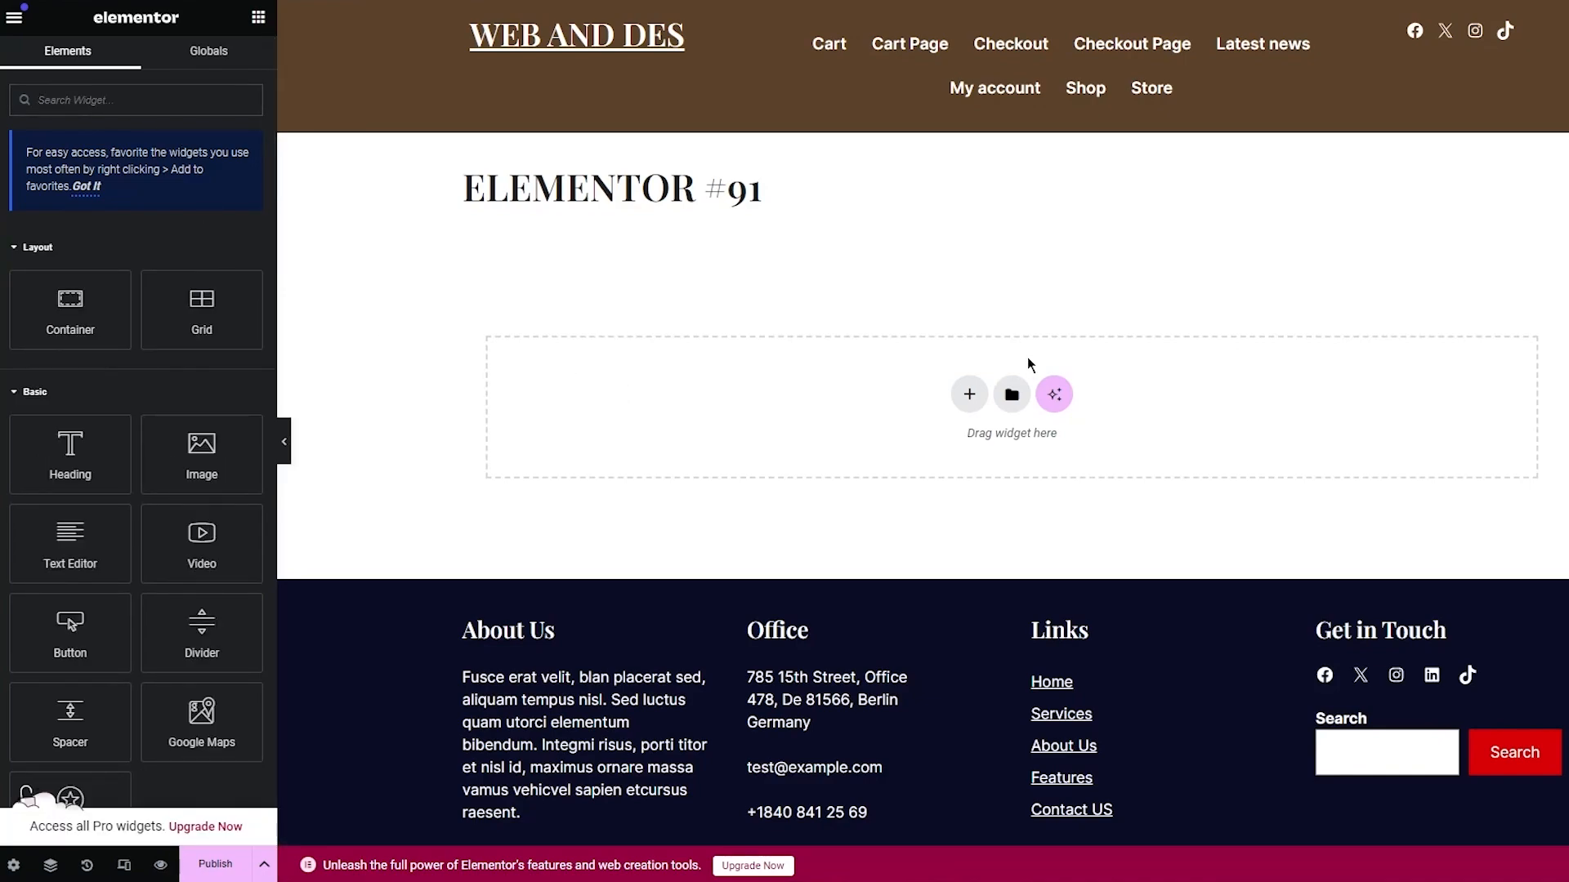
# Step: Open the Elementor AI introduction, dismiss it and look over the available widgets
pyautogui.click(1054, 394)
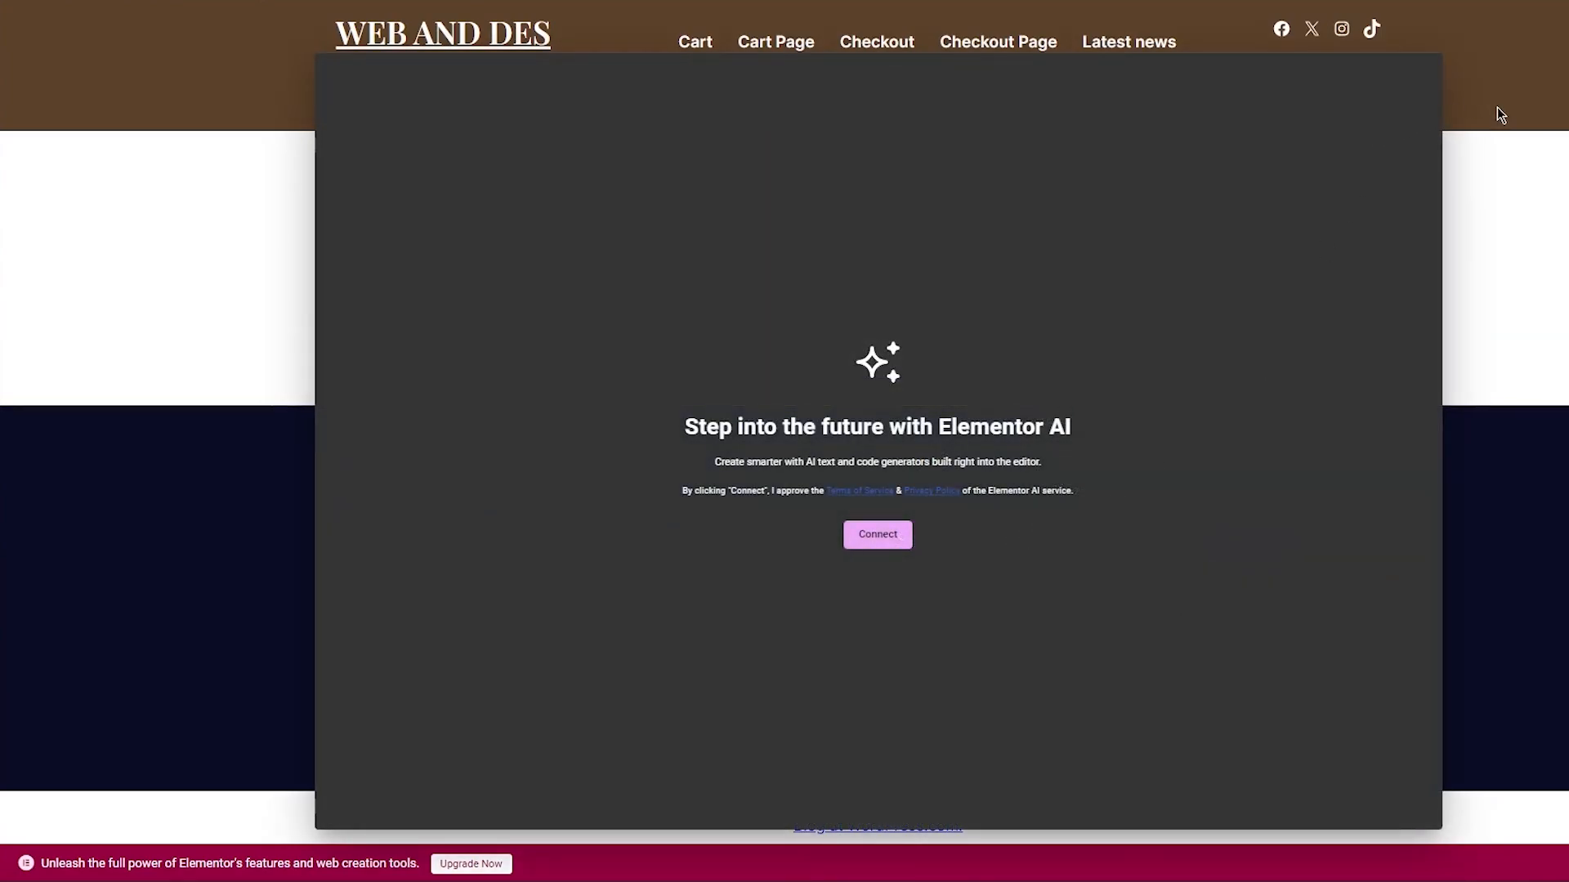
pyautogui.click(1500, 114)
pyautogui.scroll(-5, 248, 485)
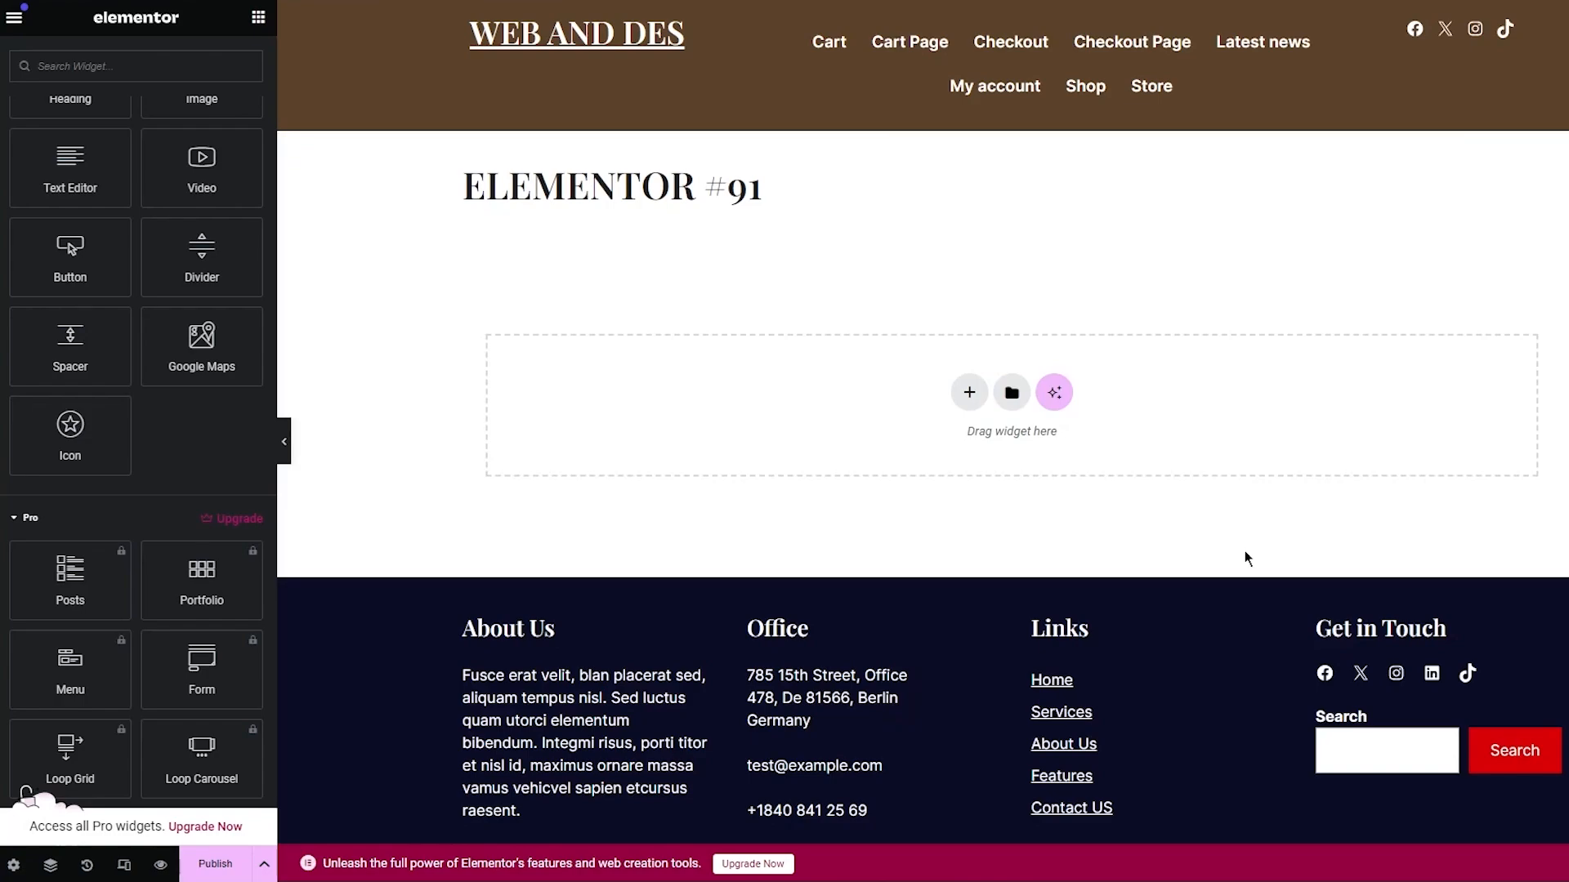
pyautogui.scroll(5, 171, 378)
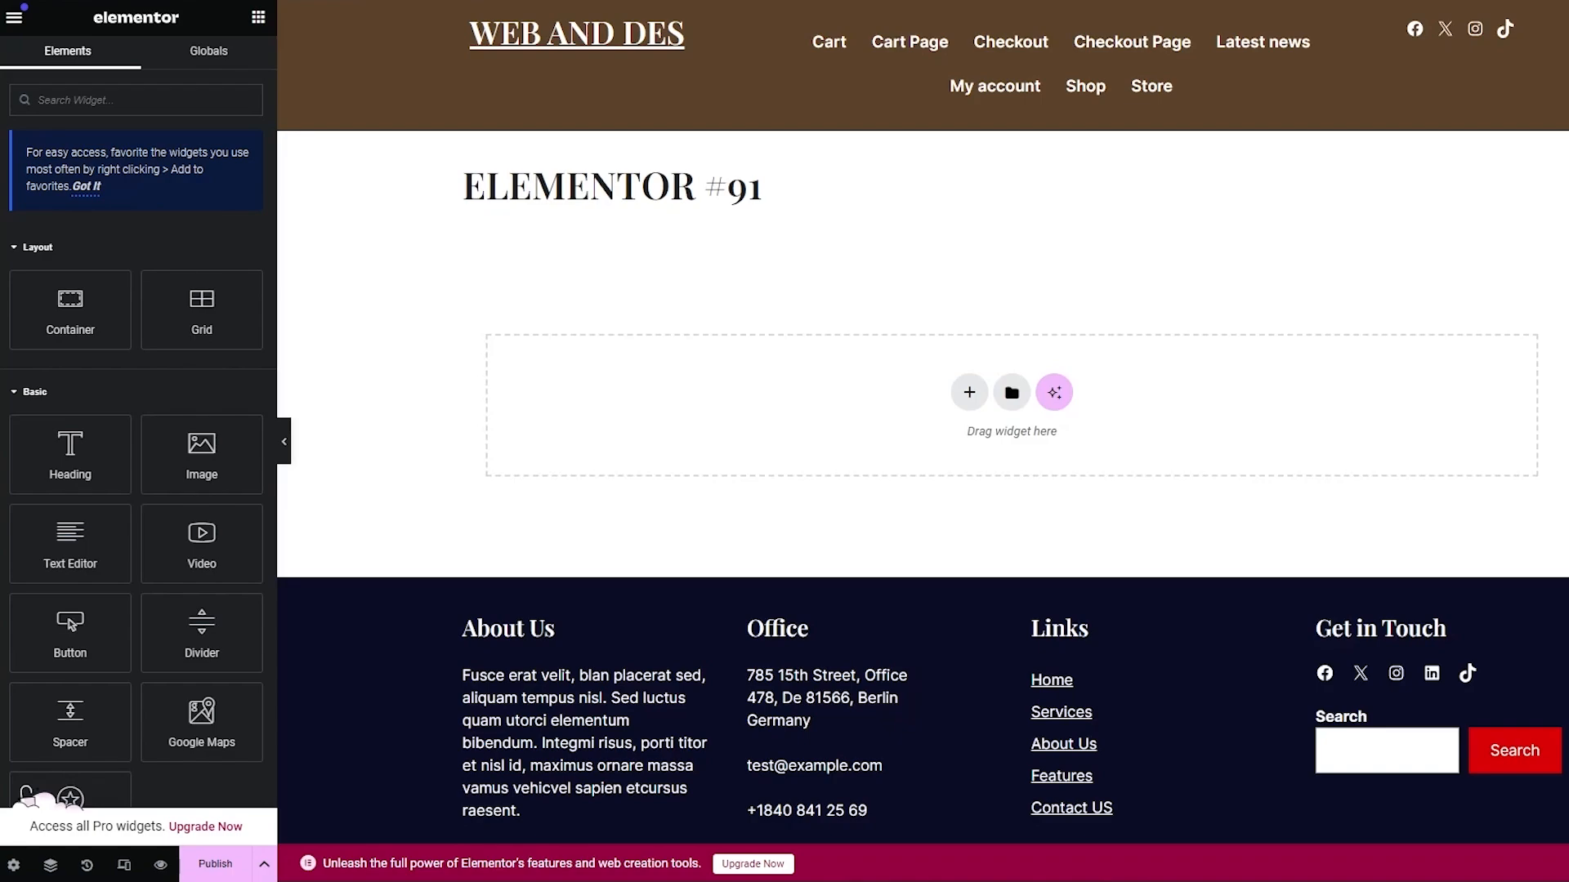
# Step: Add a container to the empty page and give it a gradient background with #B40E38 as the second color
pyautogui.moveTo(71, 311); pyautogui.dragTo(1033, 392)
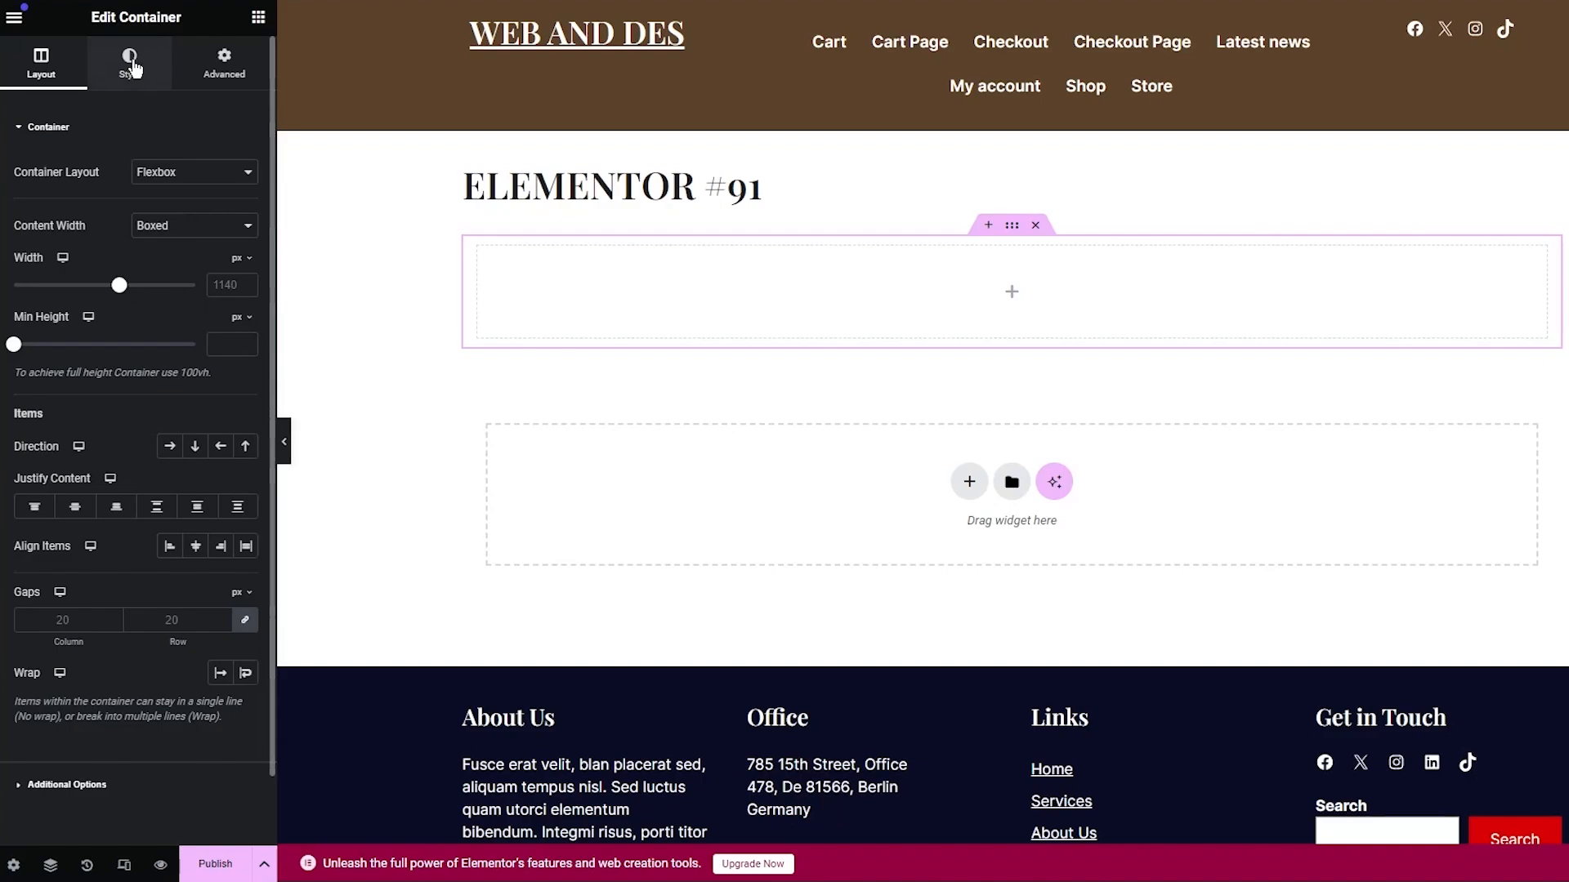
pyautogui.click(131, 65)
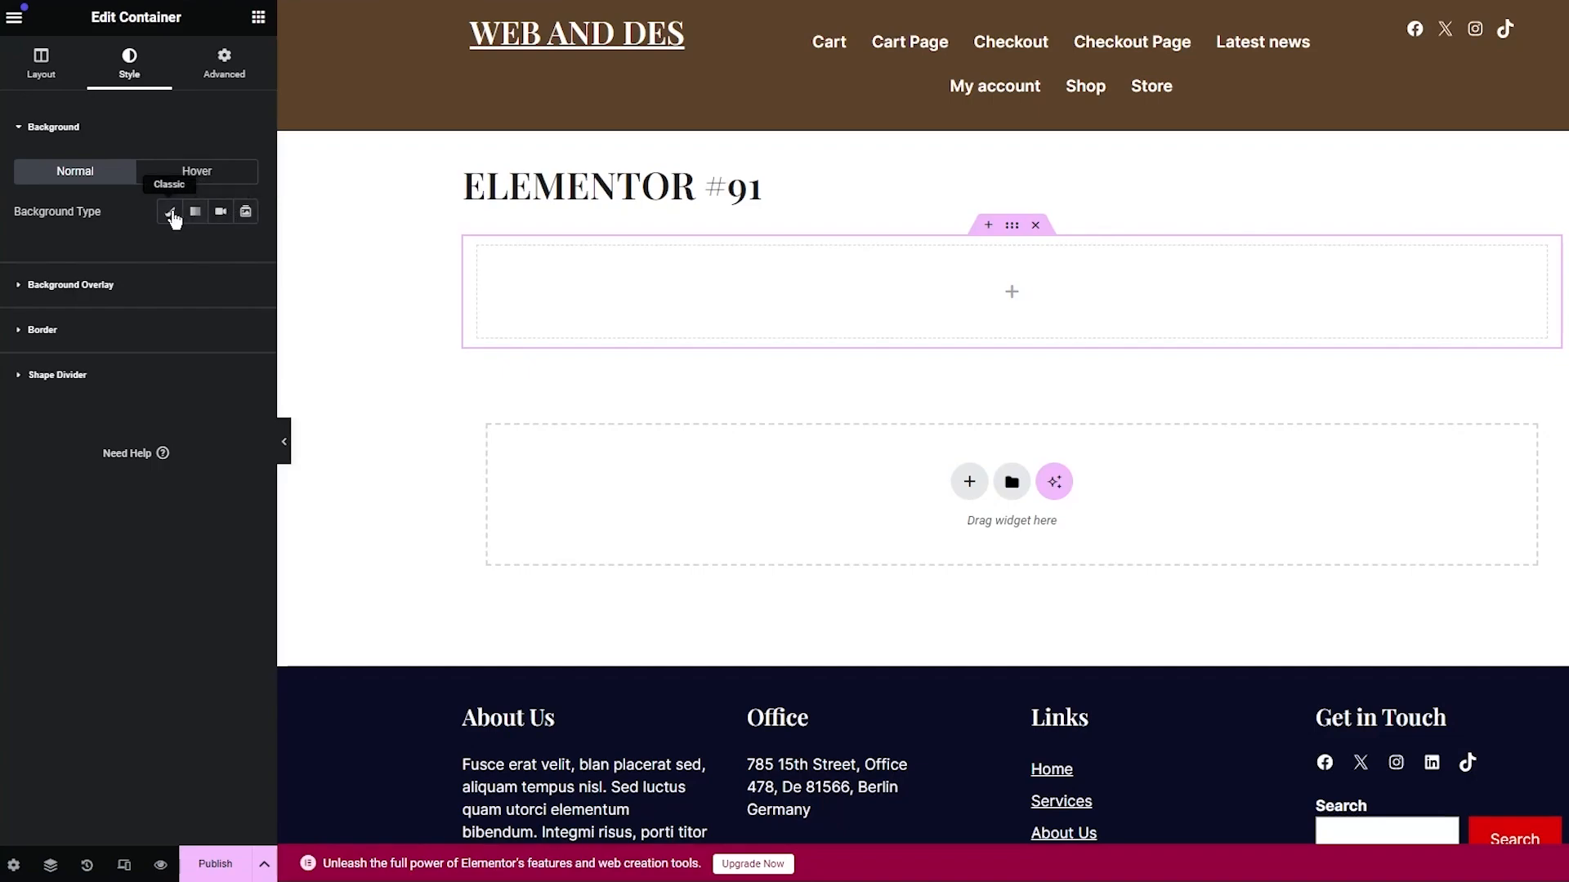
pyautogui.click(169, 212)
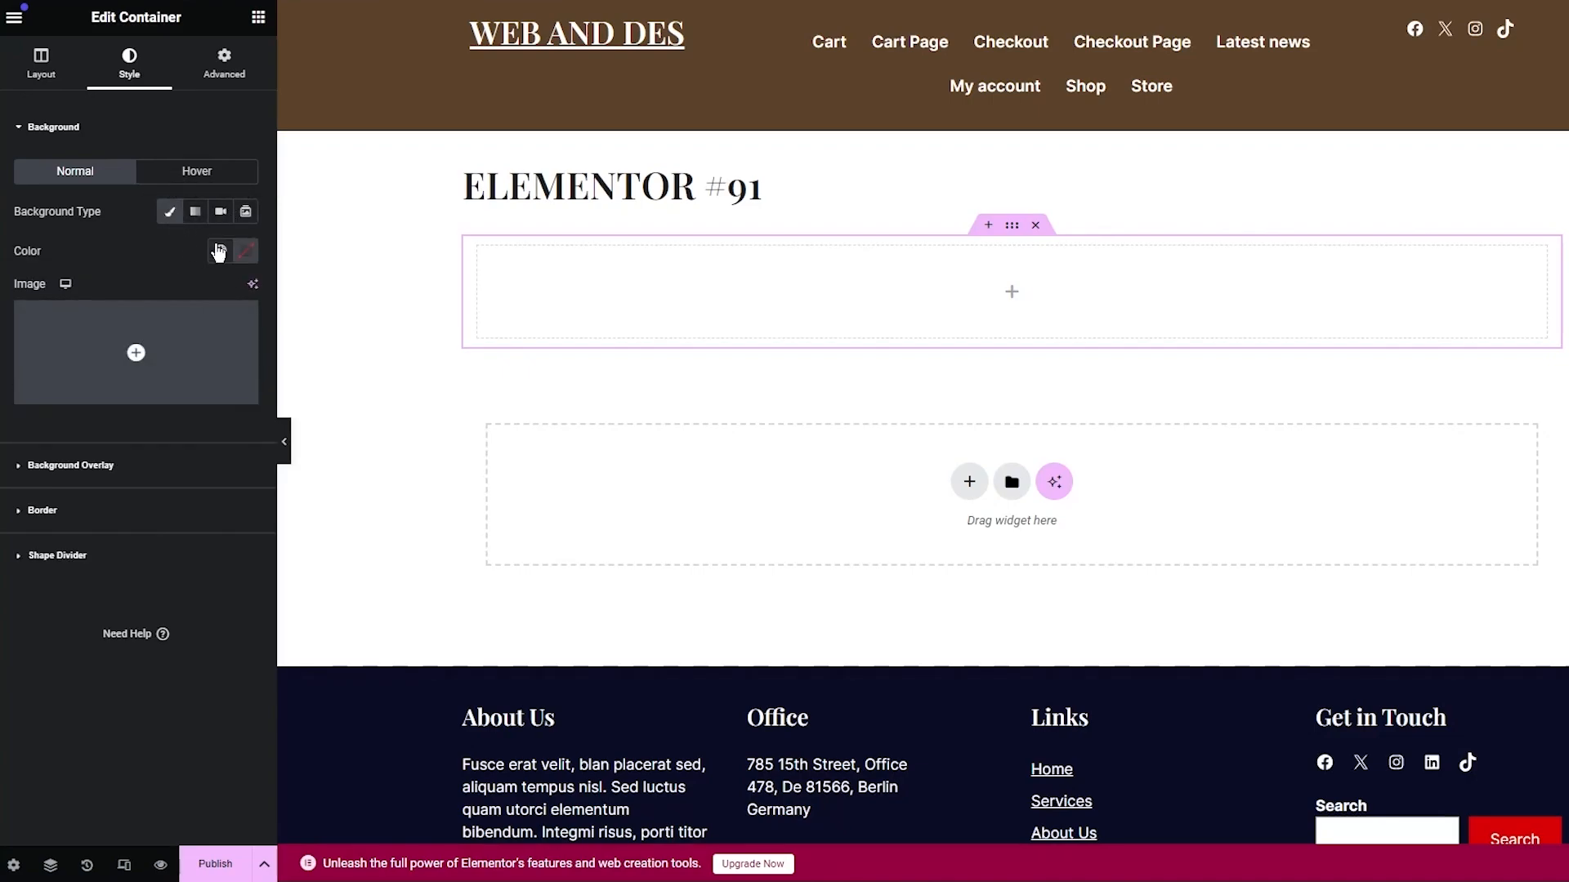
pyautogui.click(193, 221)
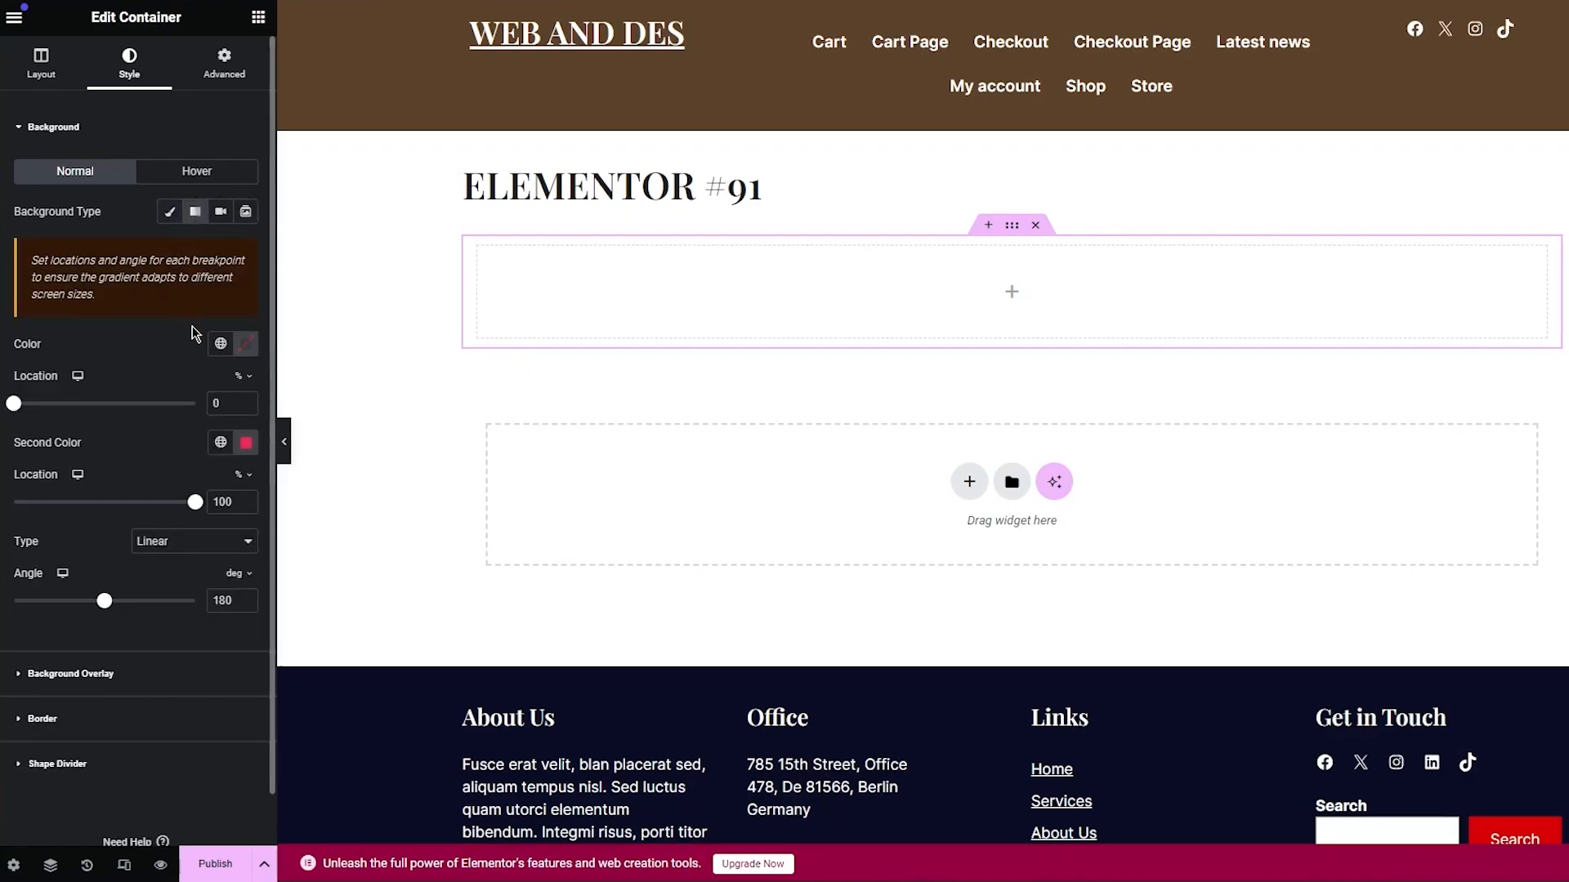
pyautogui.click(244, 443)
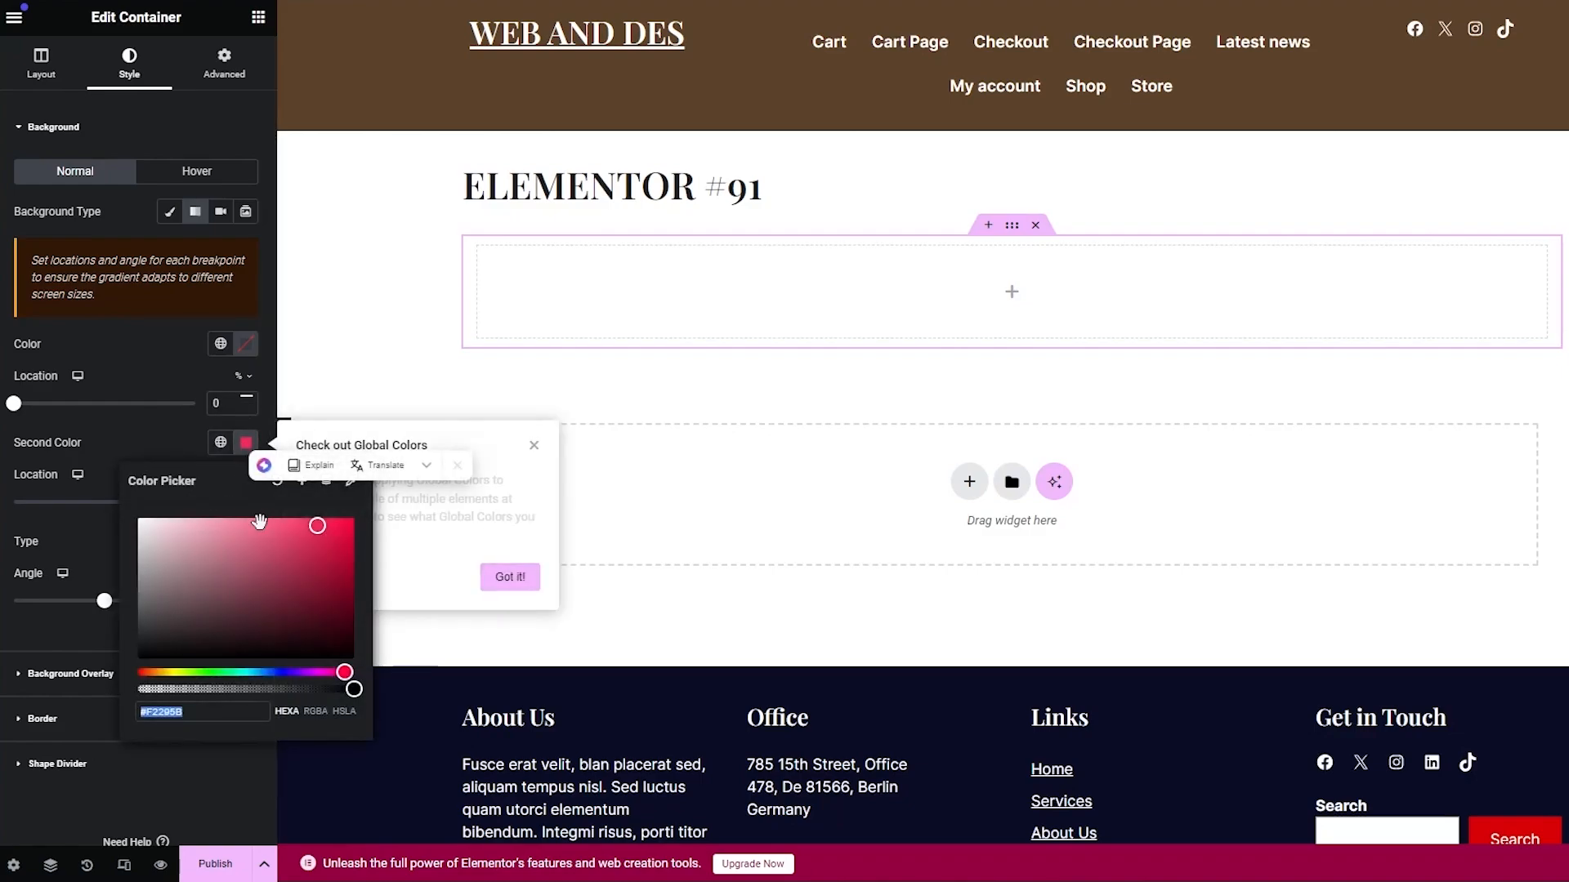
pyautogui.click(336, 559)
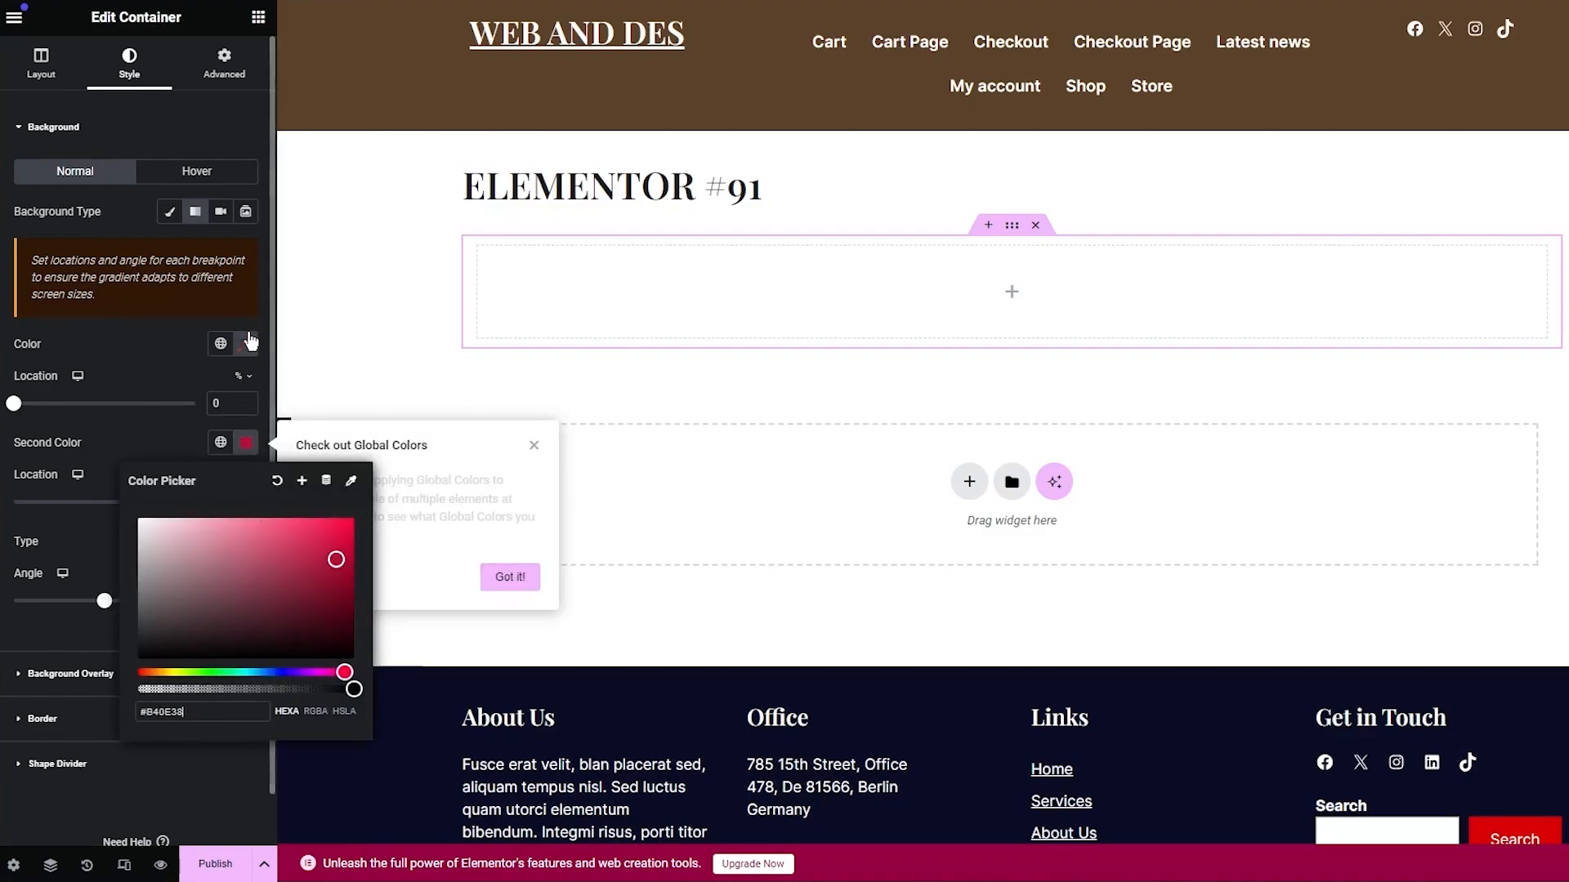
# Step: Set the first color of the container's background gradient to light blue
pyautogui.click(245, 344)
pyautogui.moveTo(303, 473); pyautogui.dragTo(234, 417)
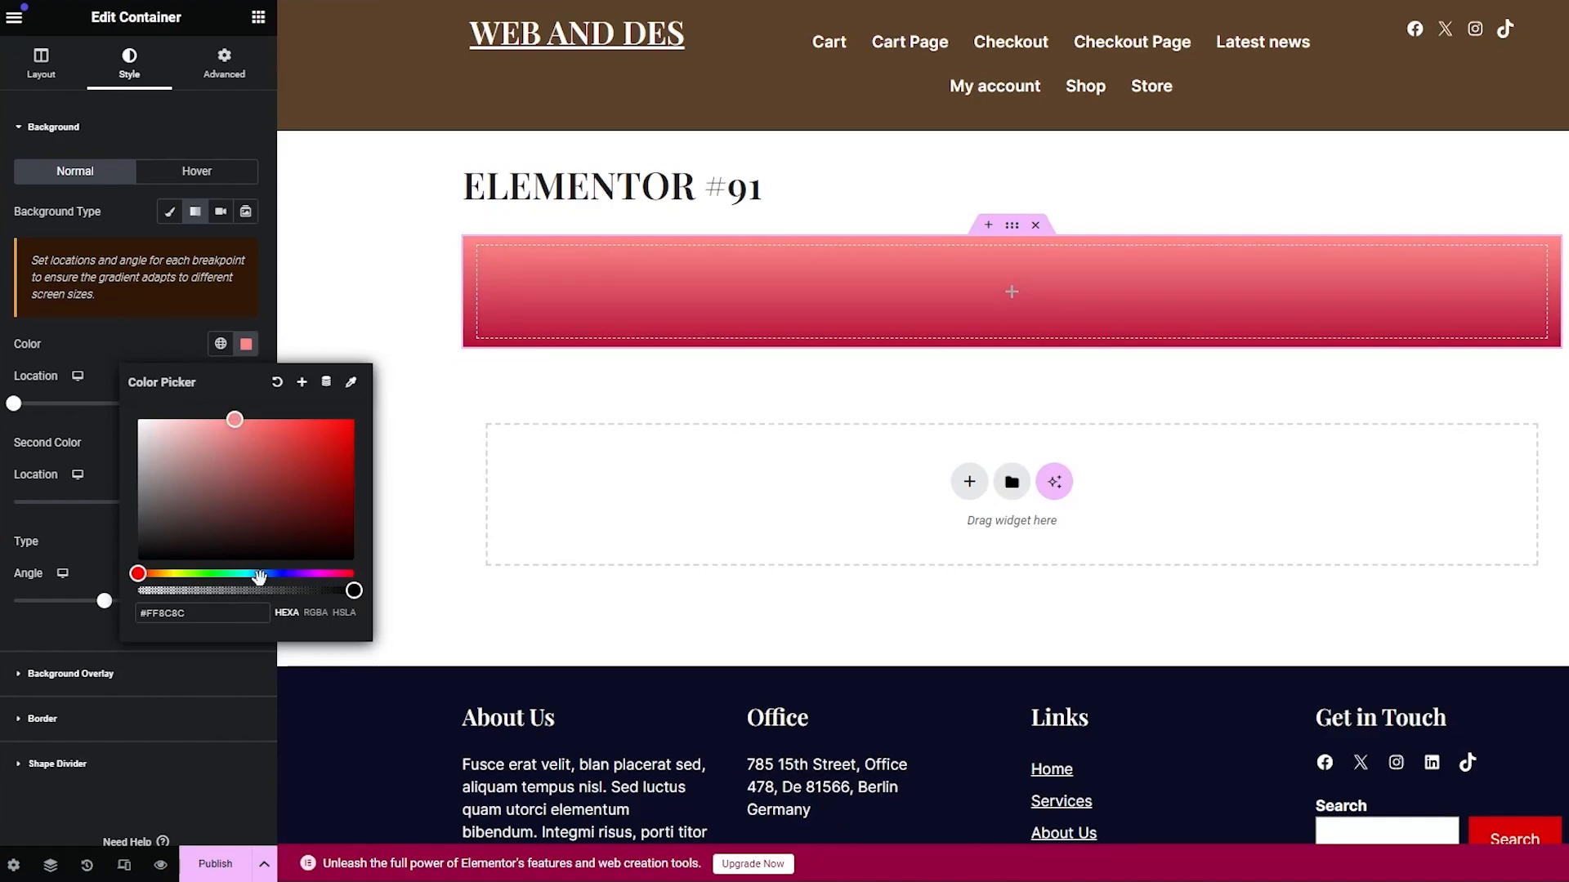
pyautogui.click(257, 574)
pyautogui.moveTo(264, 420); pyautogui.dragTo(268, 428)
pyautogui.click(163, 338)
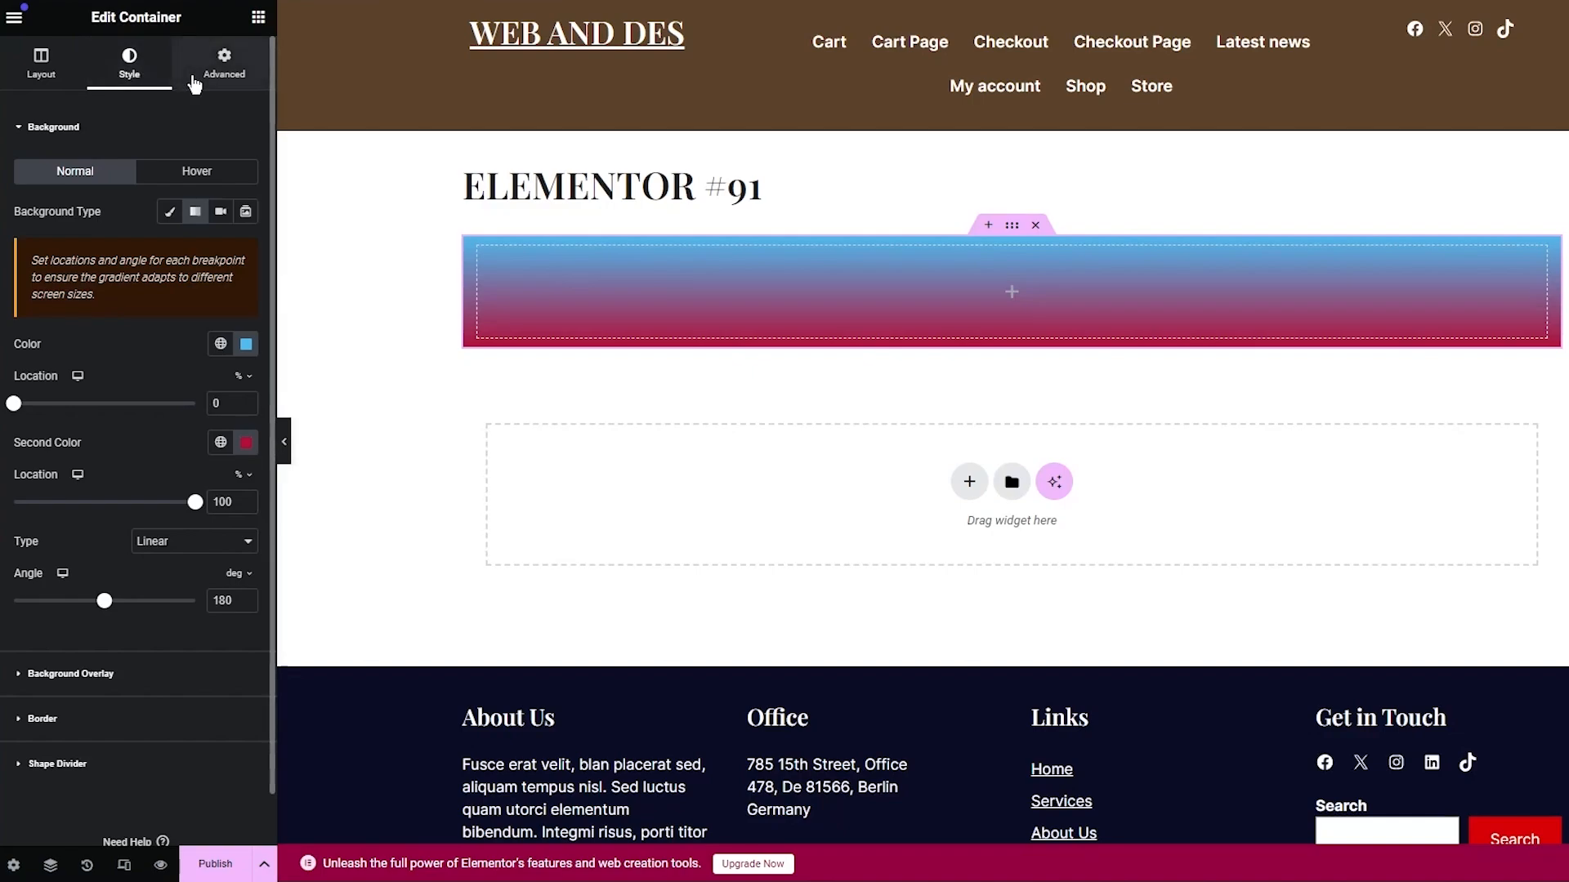
# Step: Set the gradient container's padding to 42 px on all four sides
pyautogui.click(196, 76)
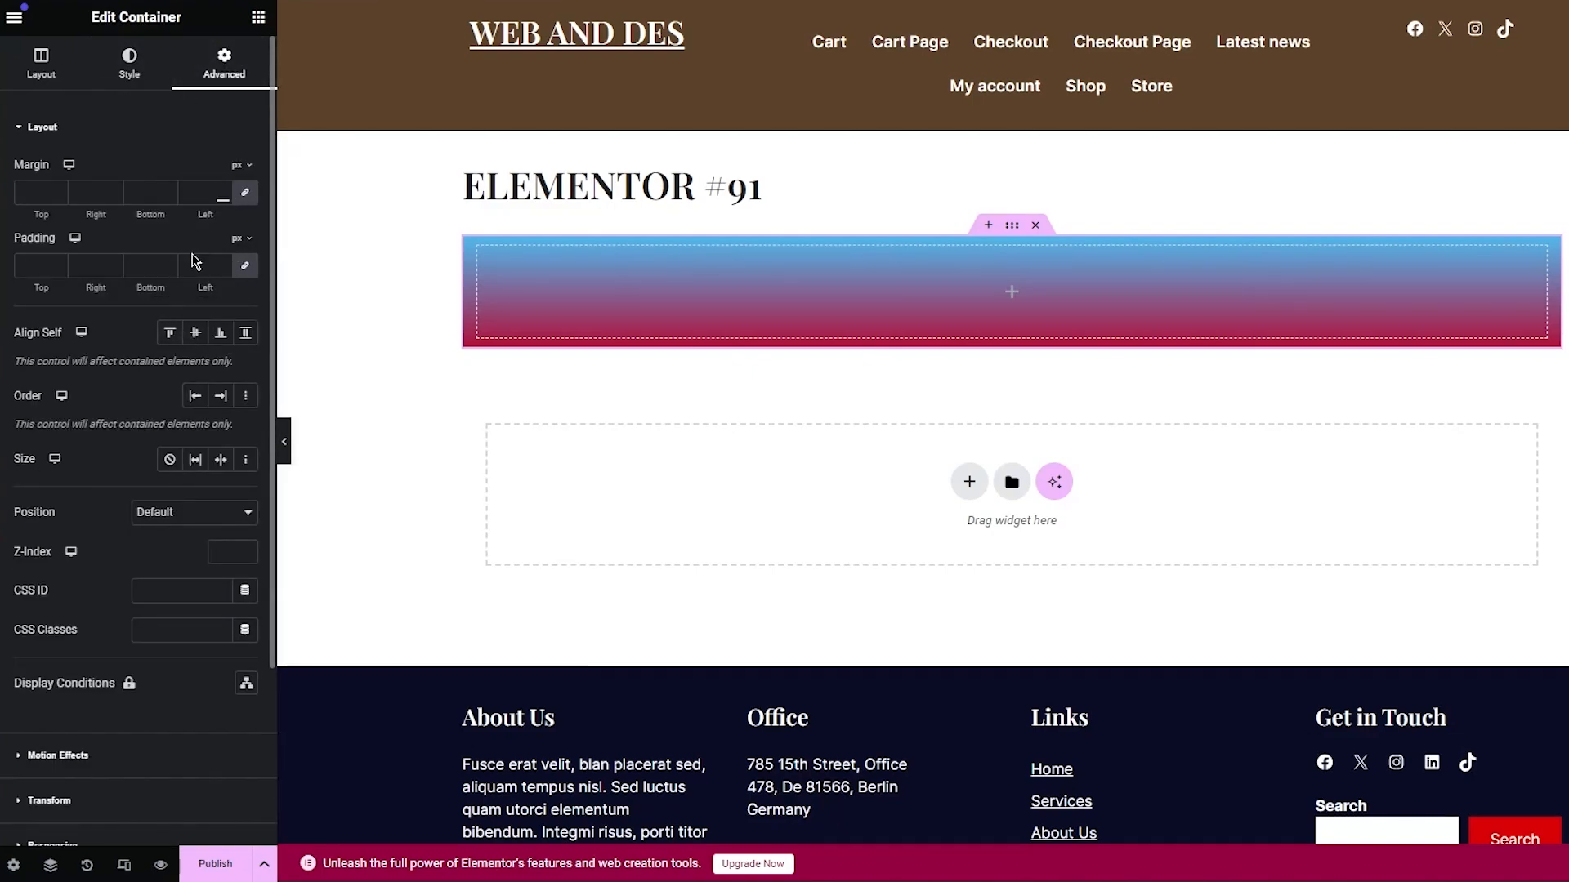
pyautogui.click(217, 266)
pyautogui.write('2')
pyautogui.click(219, 261)
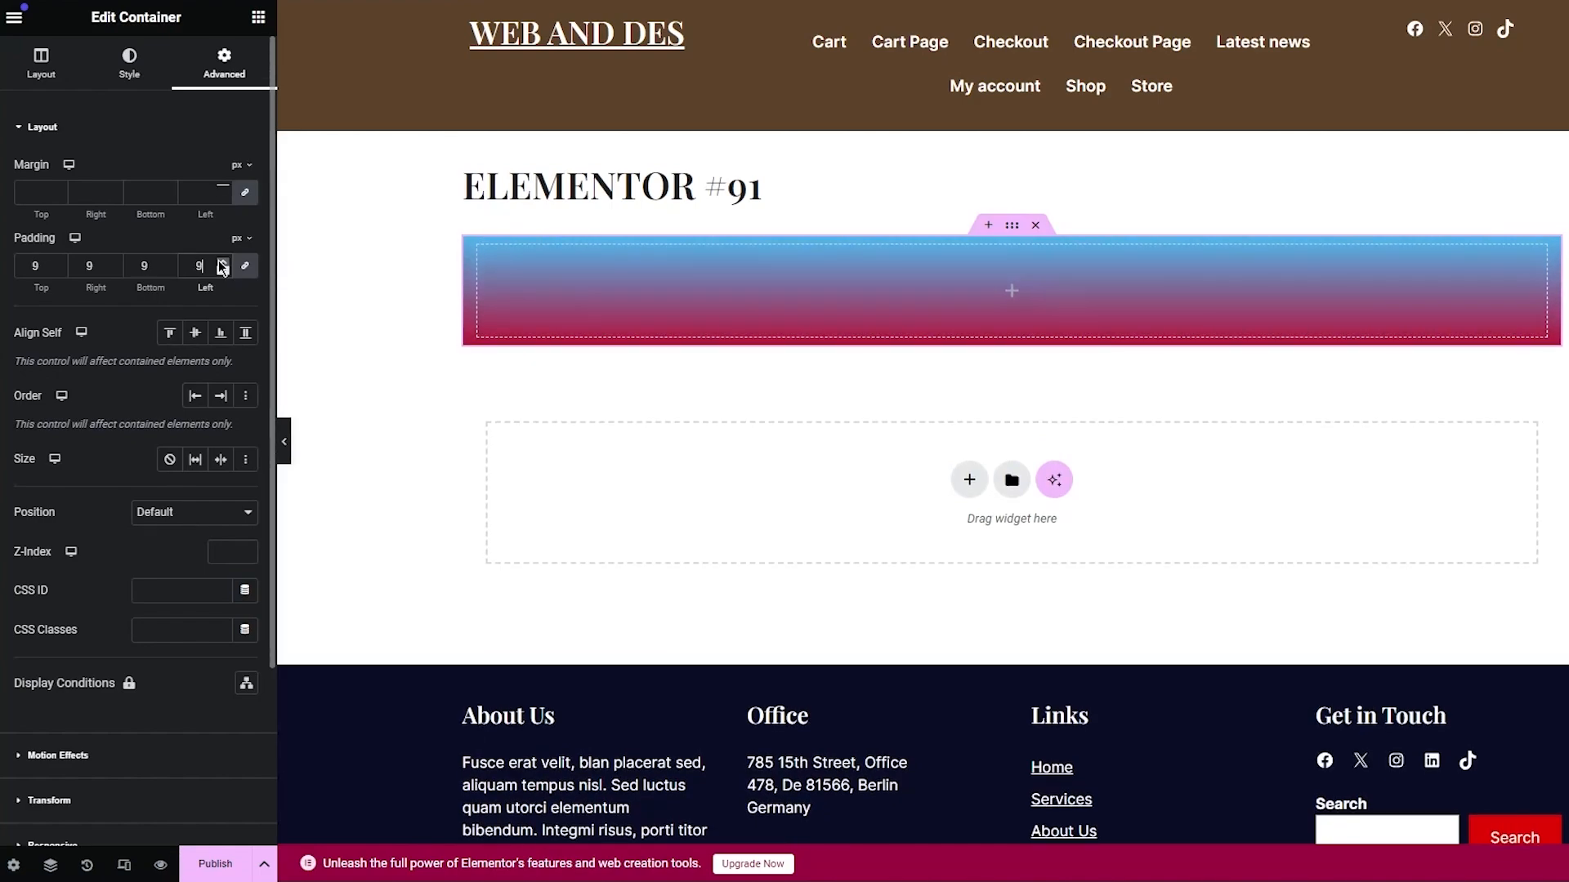
pyautogui.moveTo(221, 266); pyautogui.dragTo(220, 265)
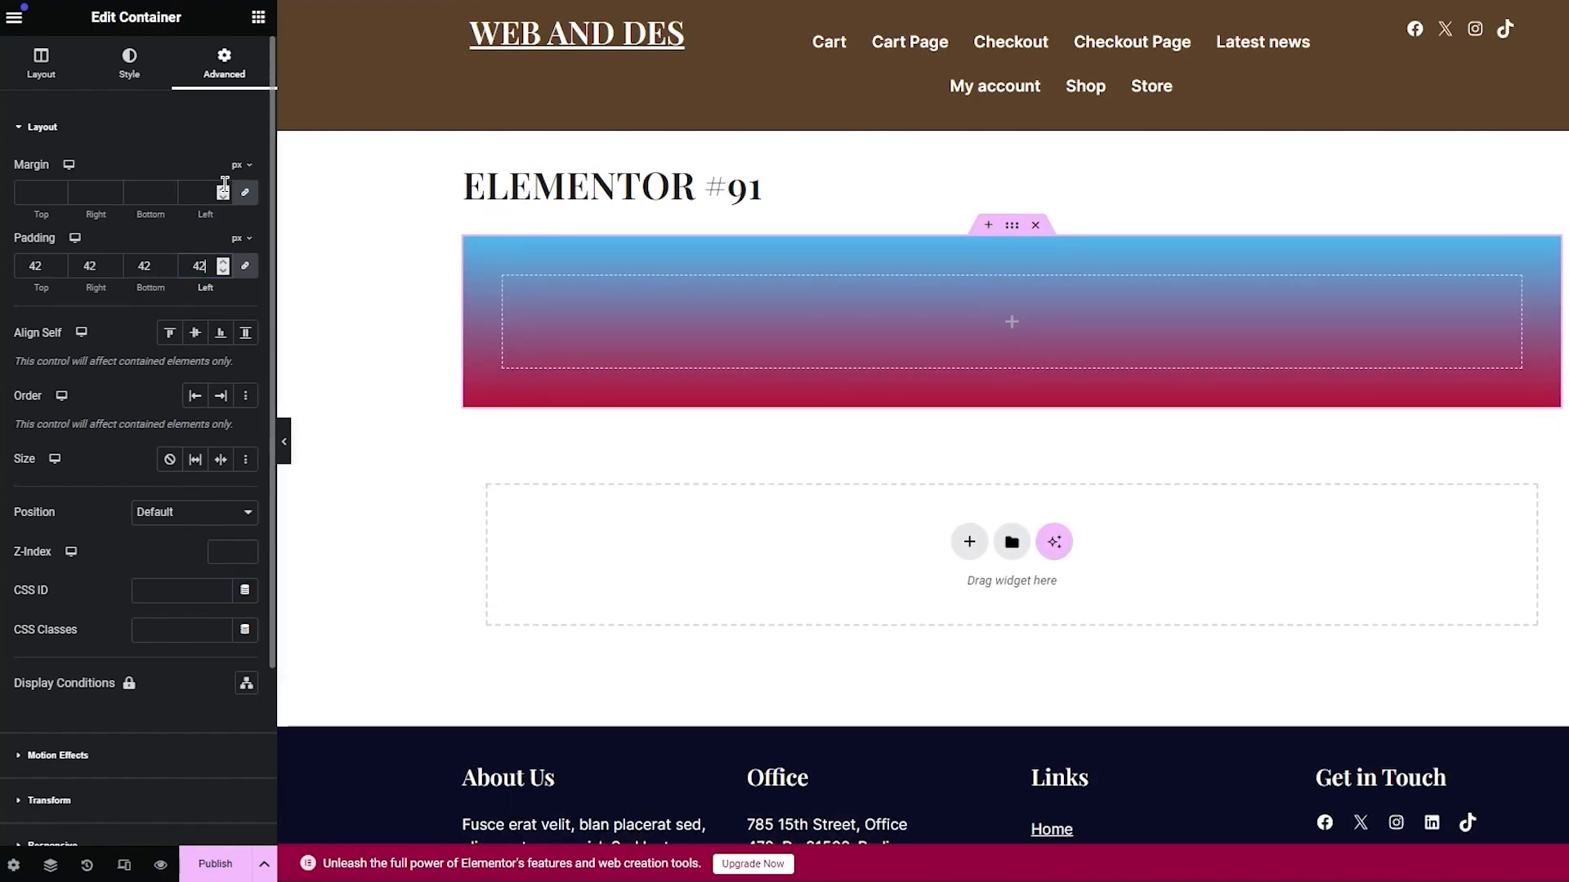
# Step: Set the container's margin to -5 px and its padding to 70 px on all four sides
pyautogui.click(223, 188)
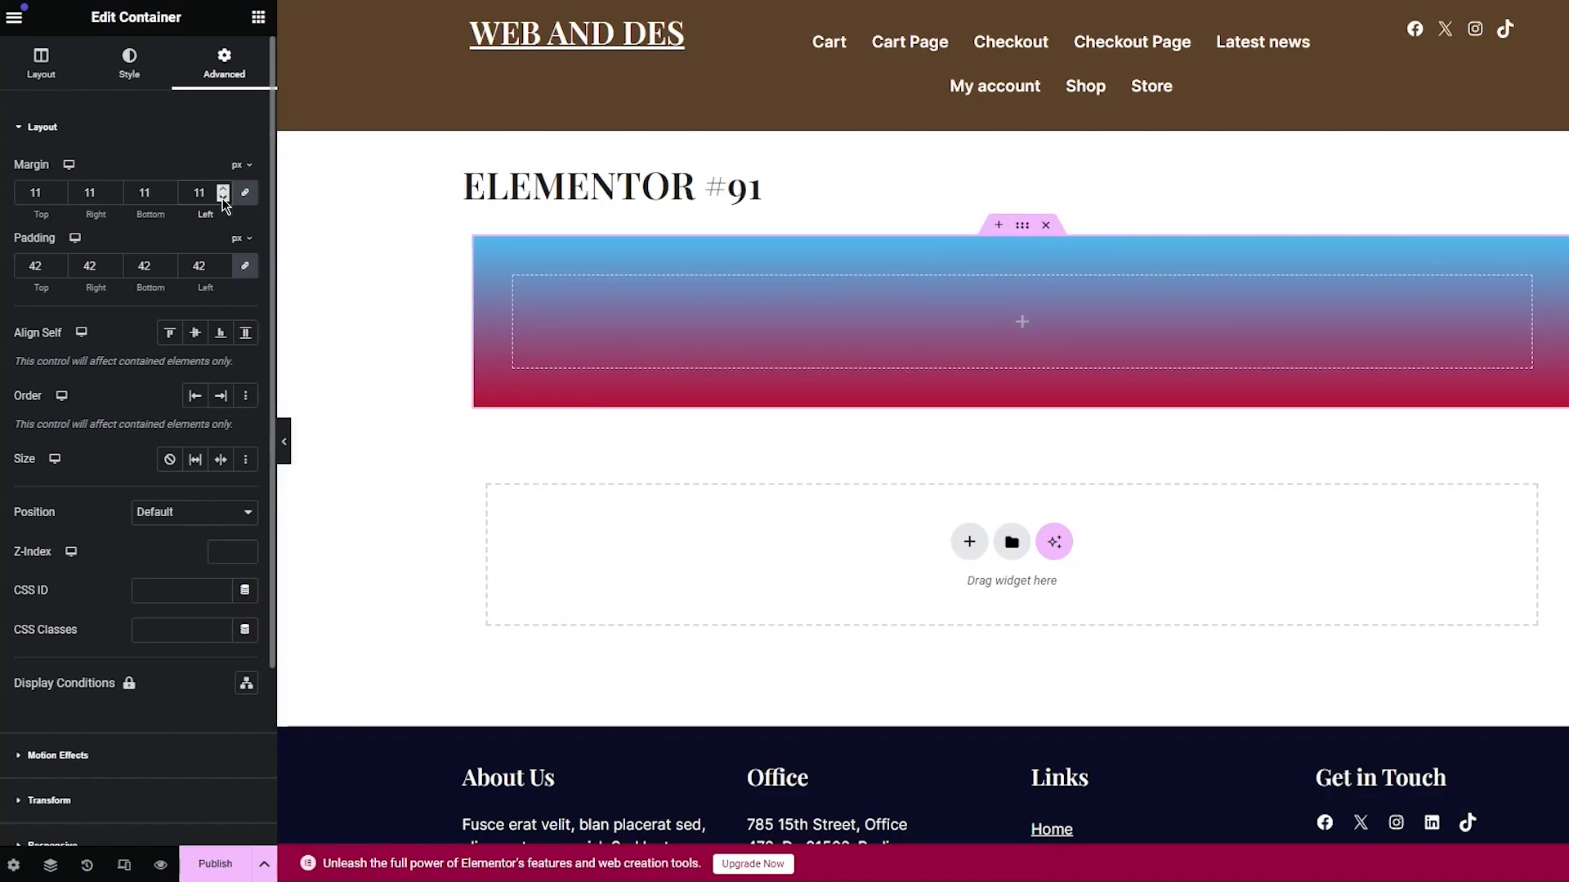
pyautogui.click(223, 198)
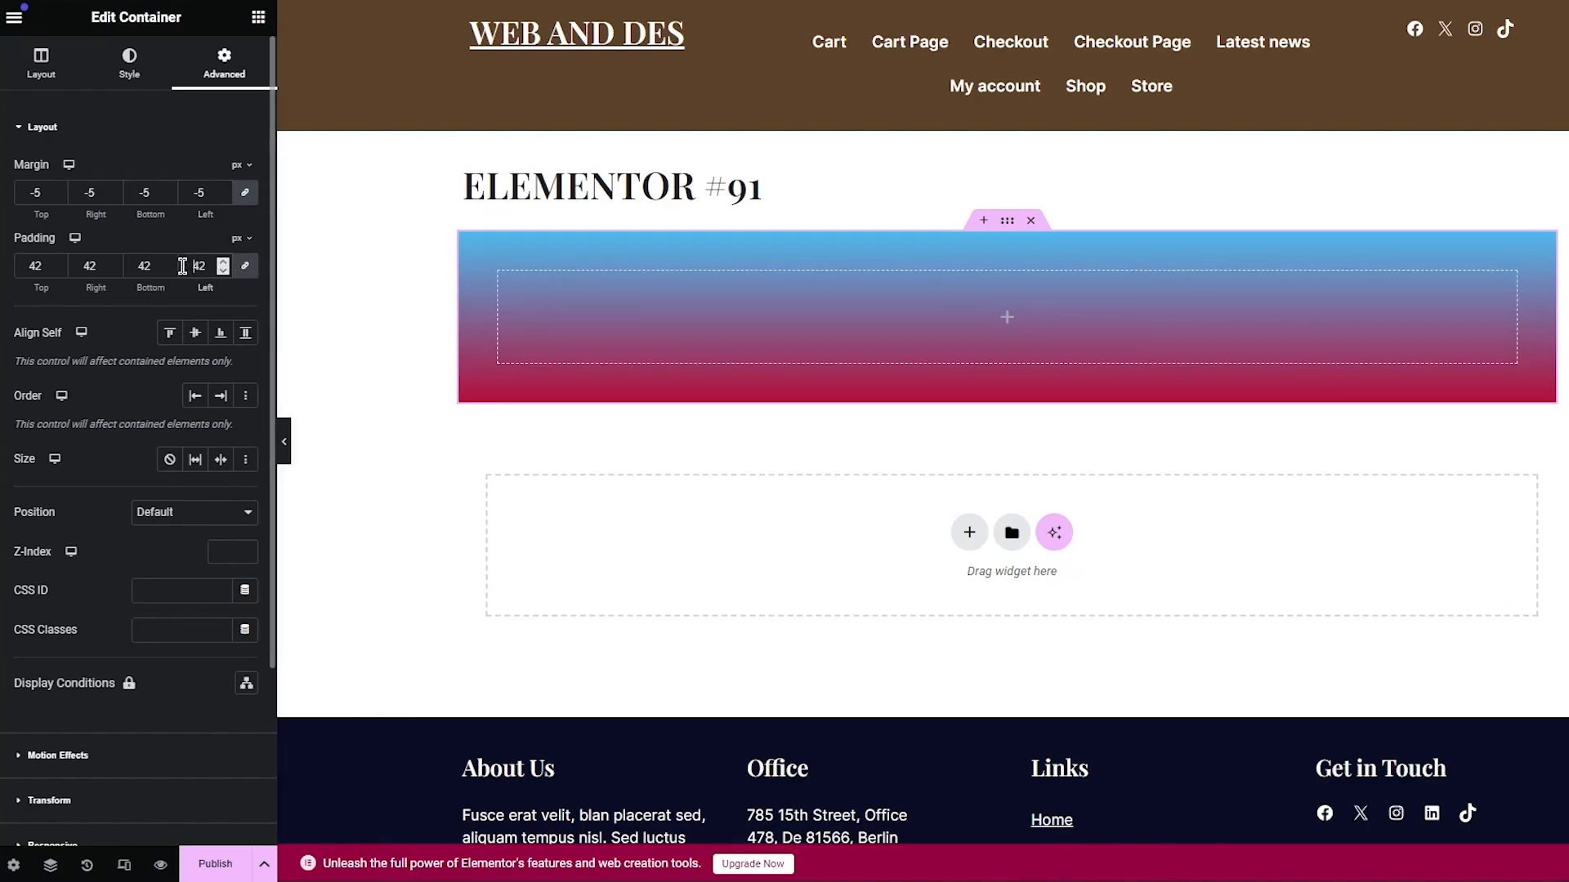
pyautogui.click(170, 271)
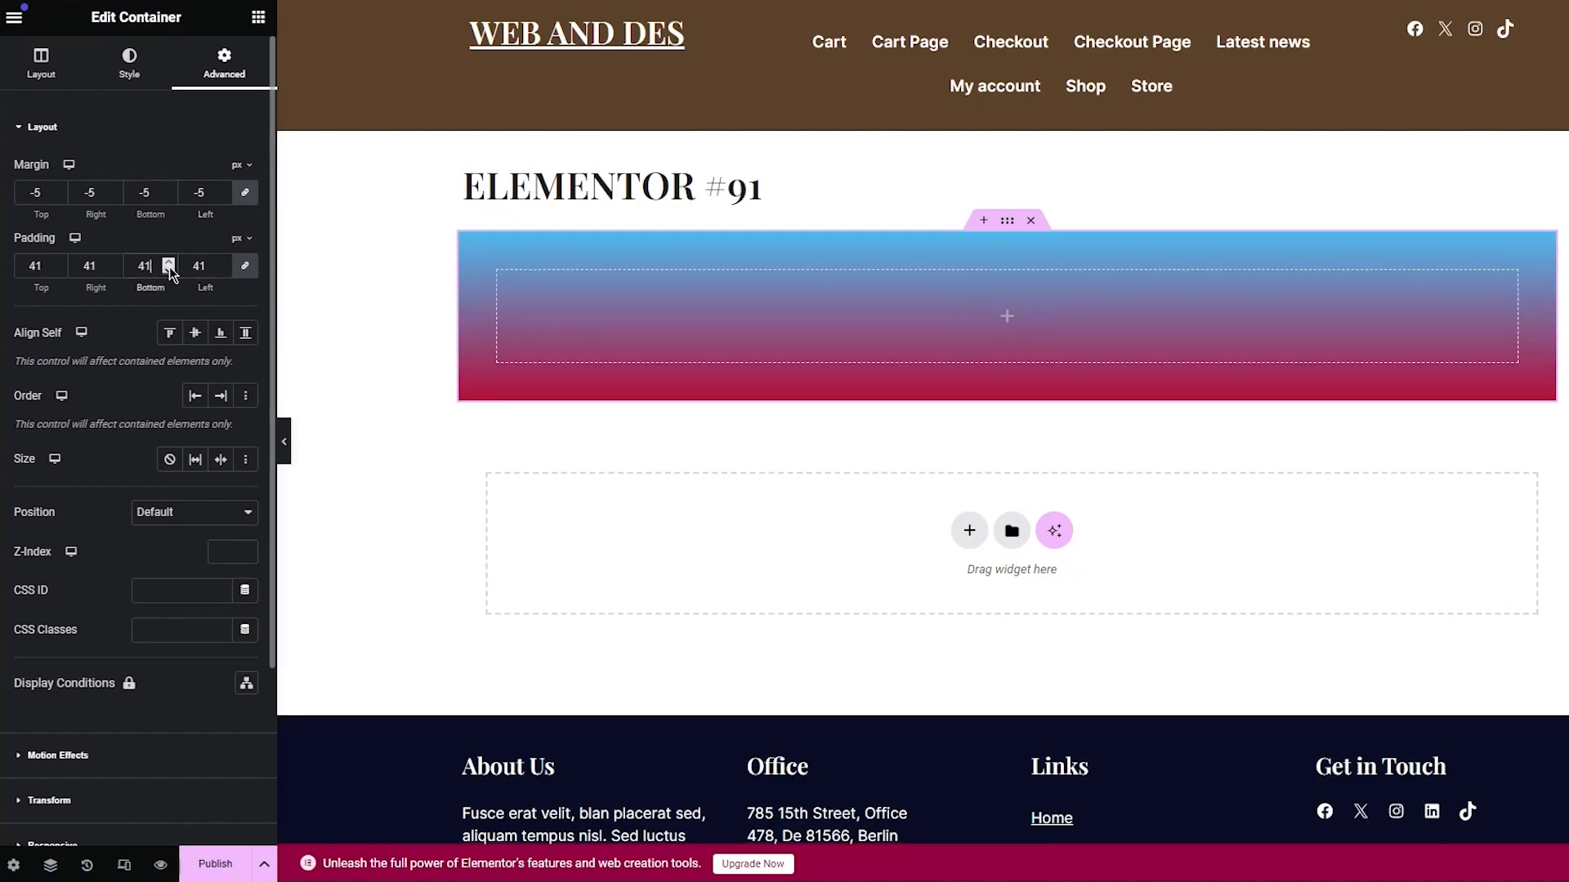
pyautogui.click(115, 263)
pyautogui.moveTo(115, 262); pyautogui.dragTo(119, 262)
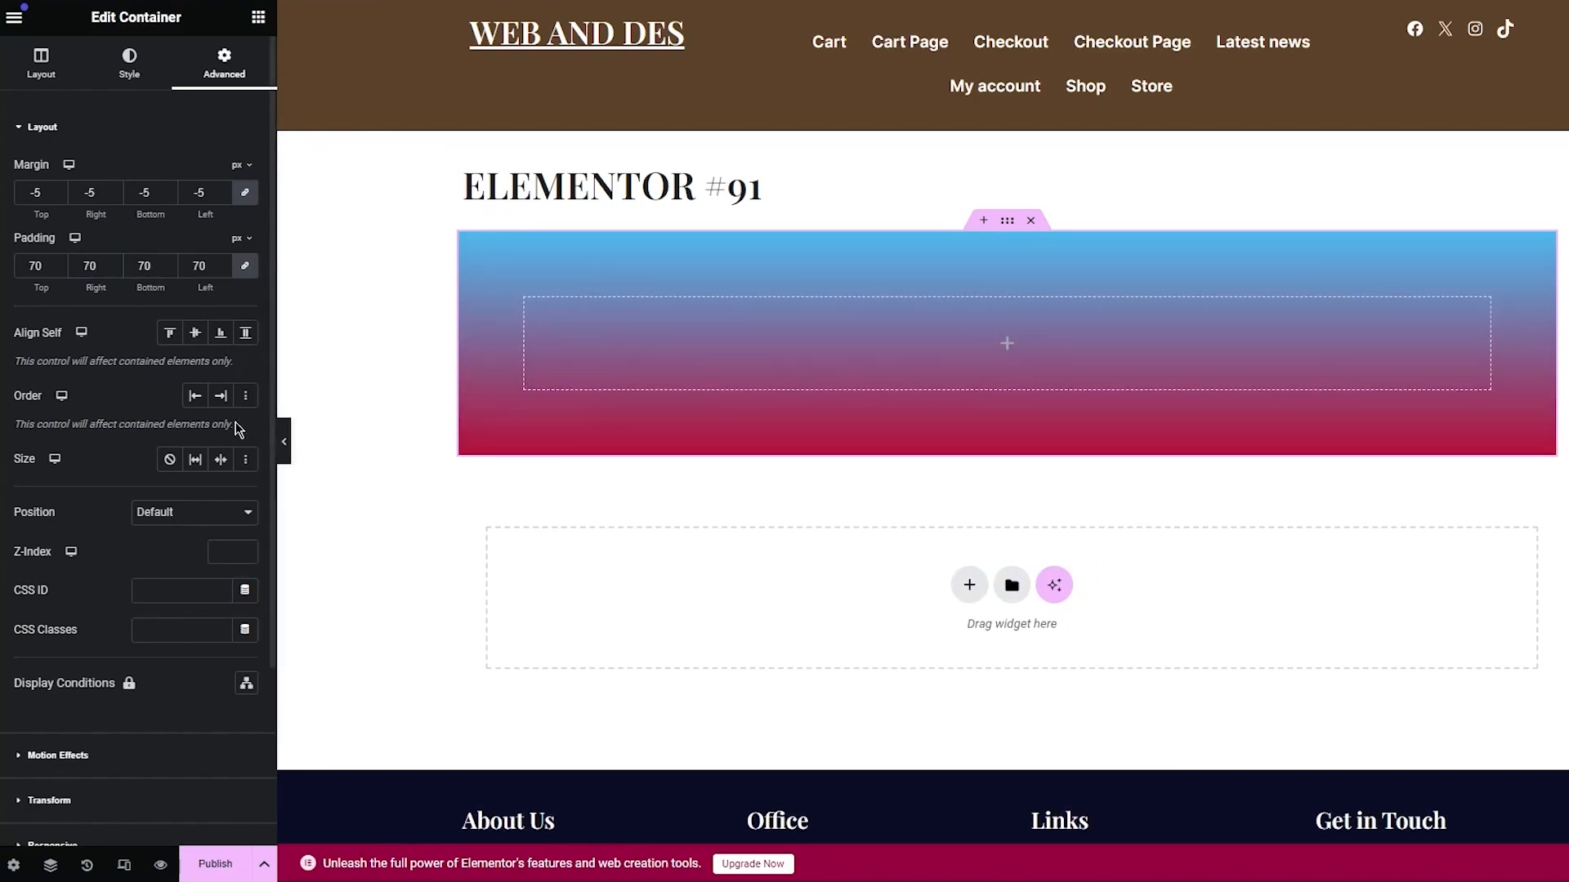
# Step: Scale the container to 1.5 with a Transform that keeps its proportions
pyautogui.scroll(-3, 143, 485)
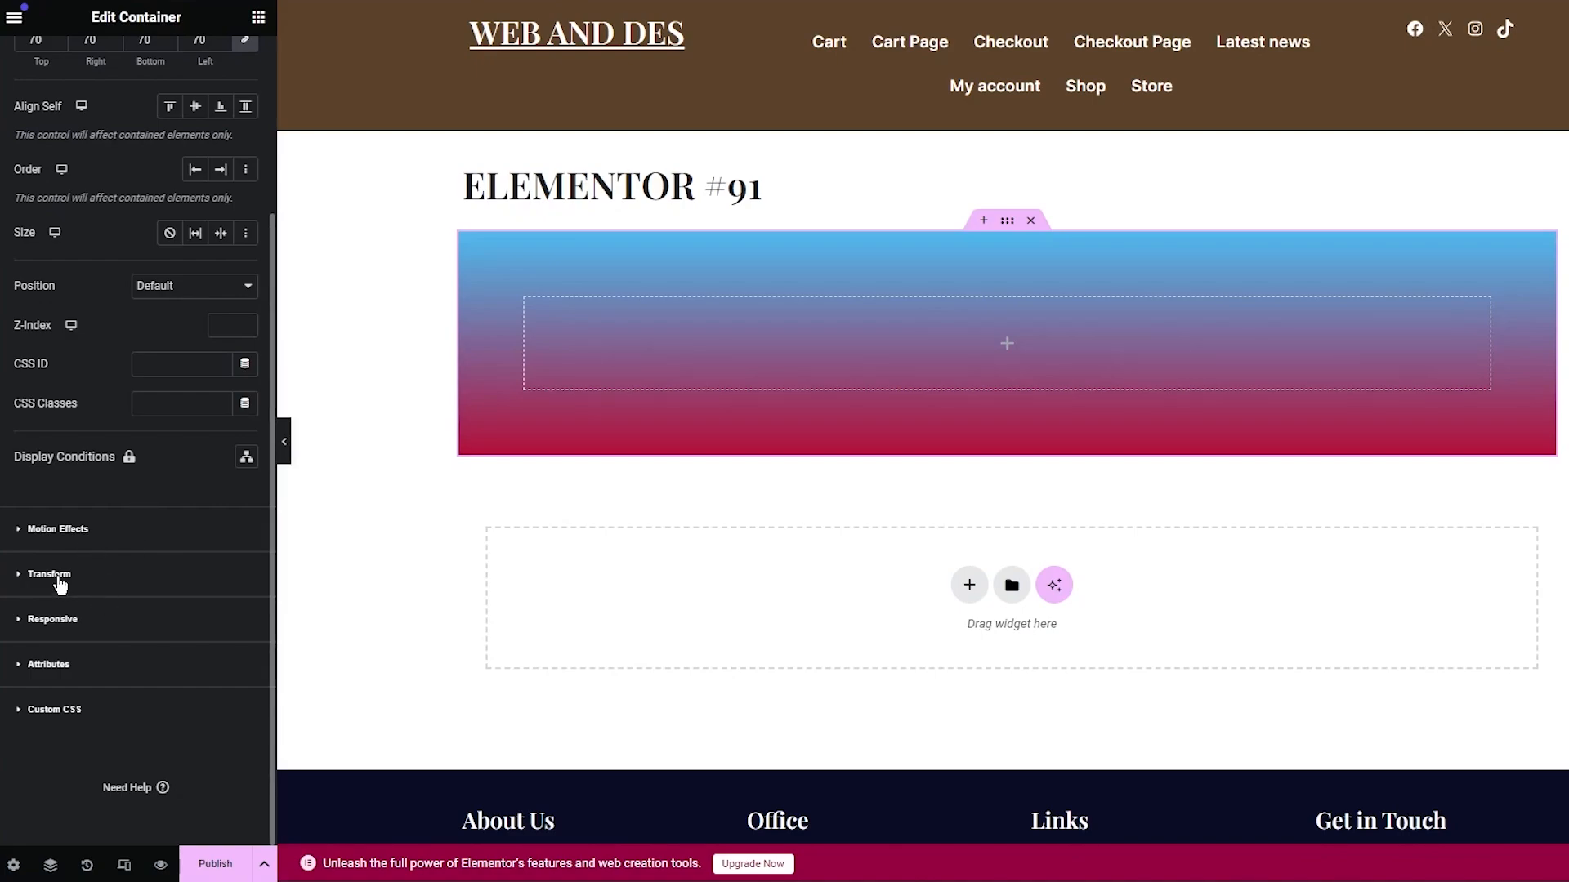
pyautogui.click(65, 574)
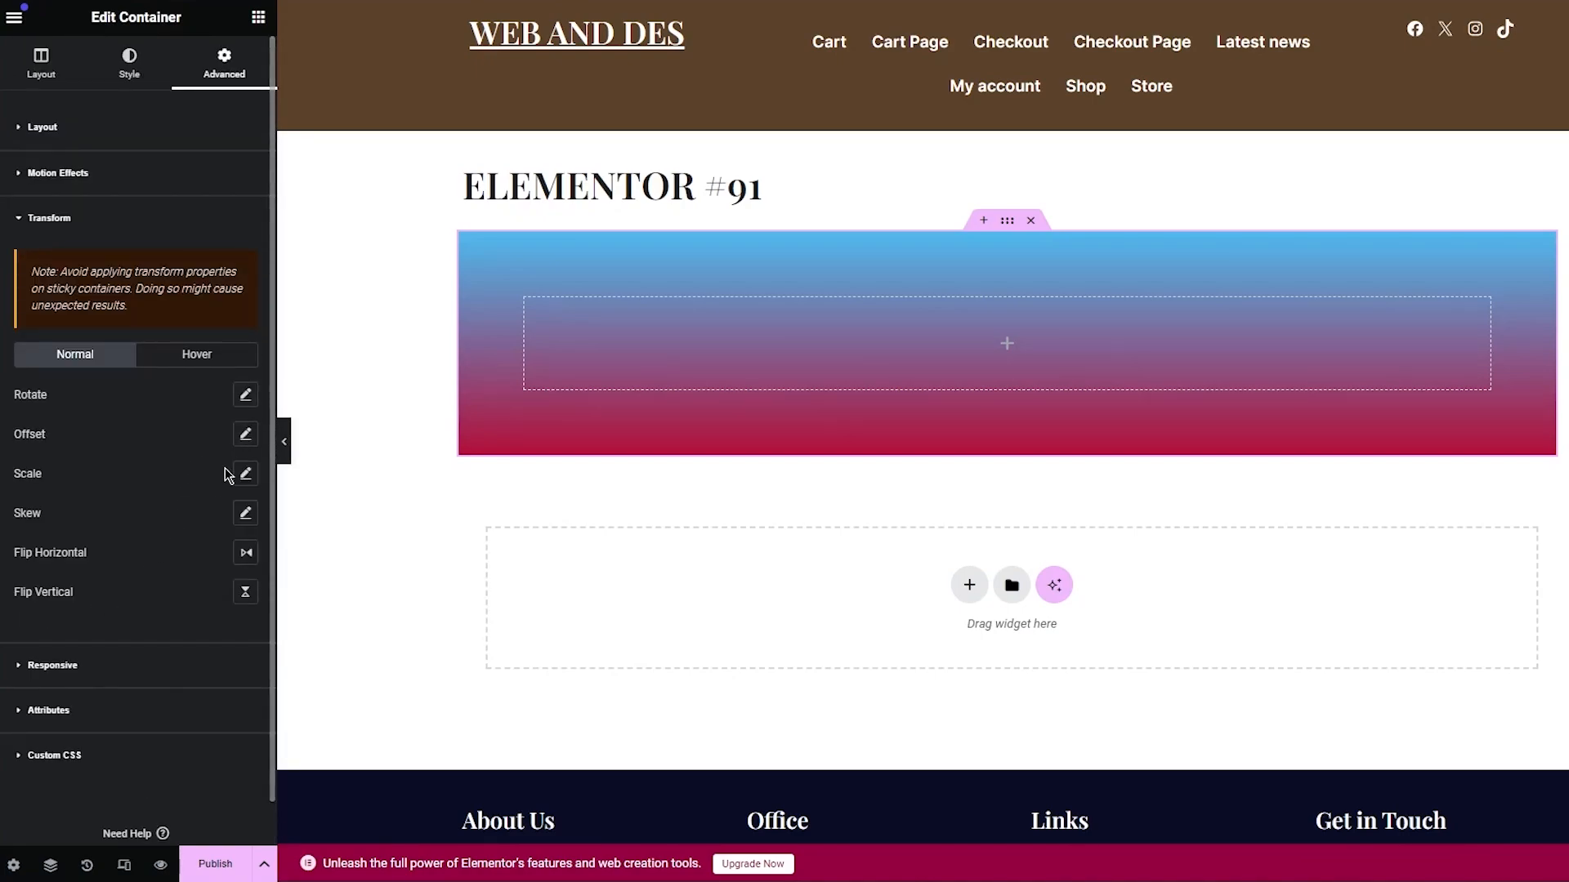
pyautogui.click(246, 475)
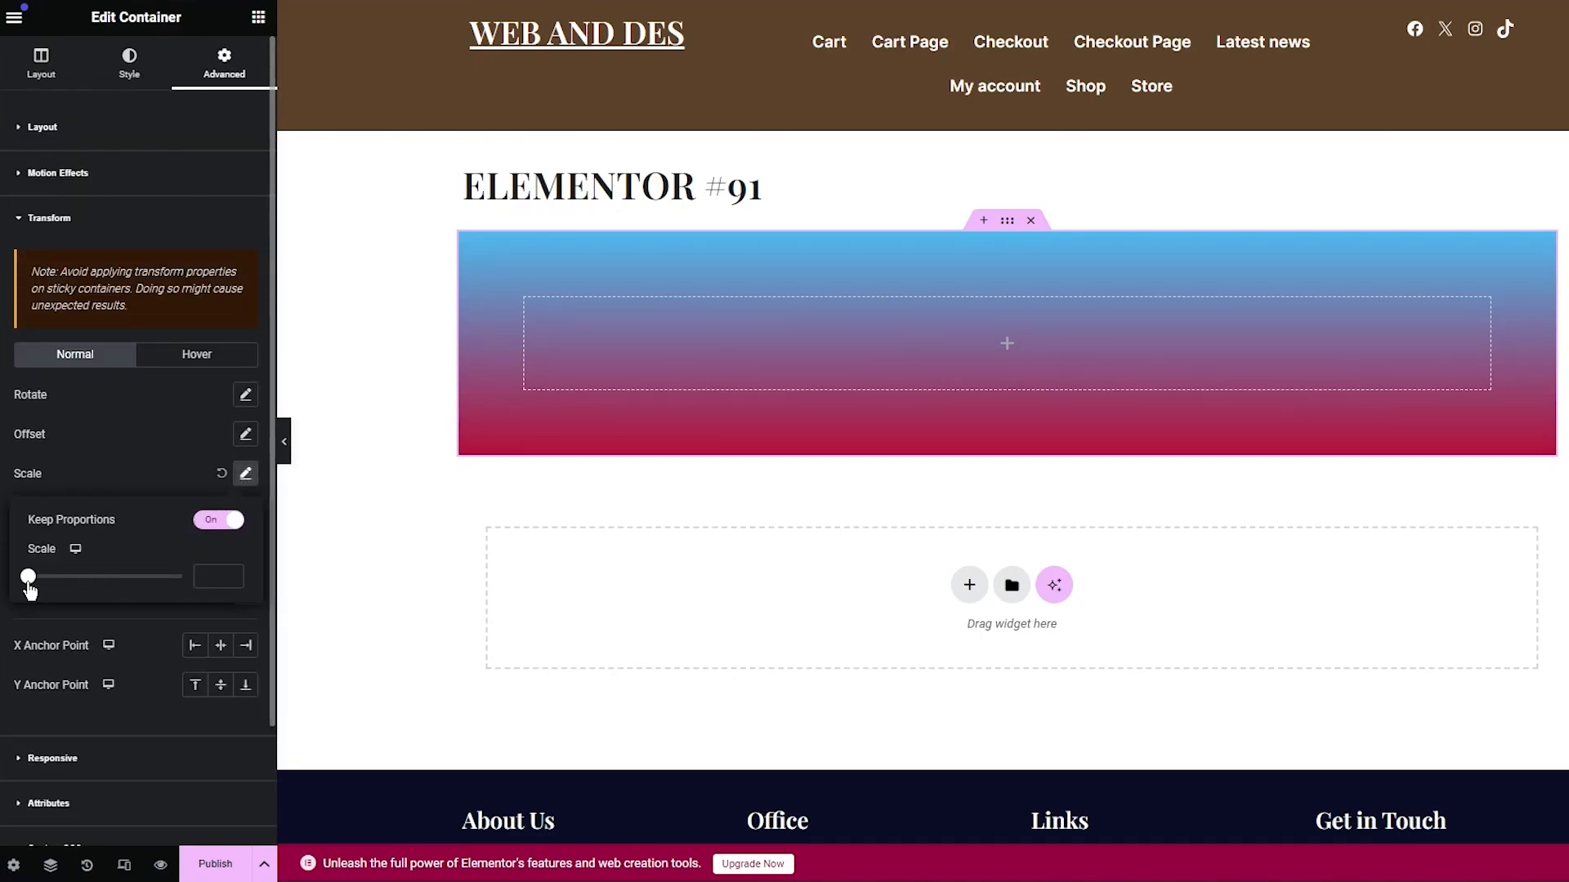
pyautogui.moveTo(29, 581); pyautogui.dragTo(145, 583)
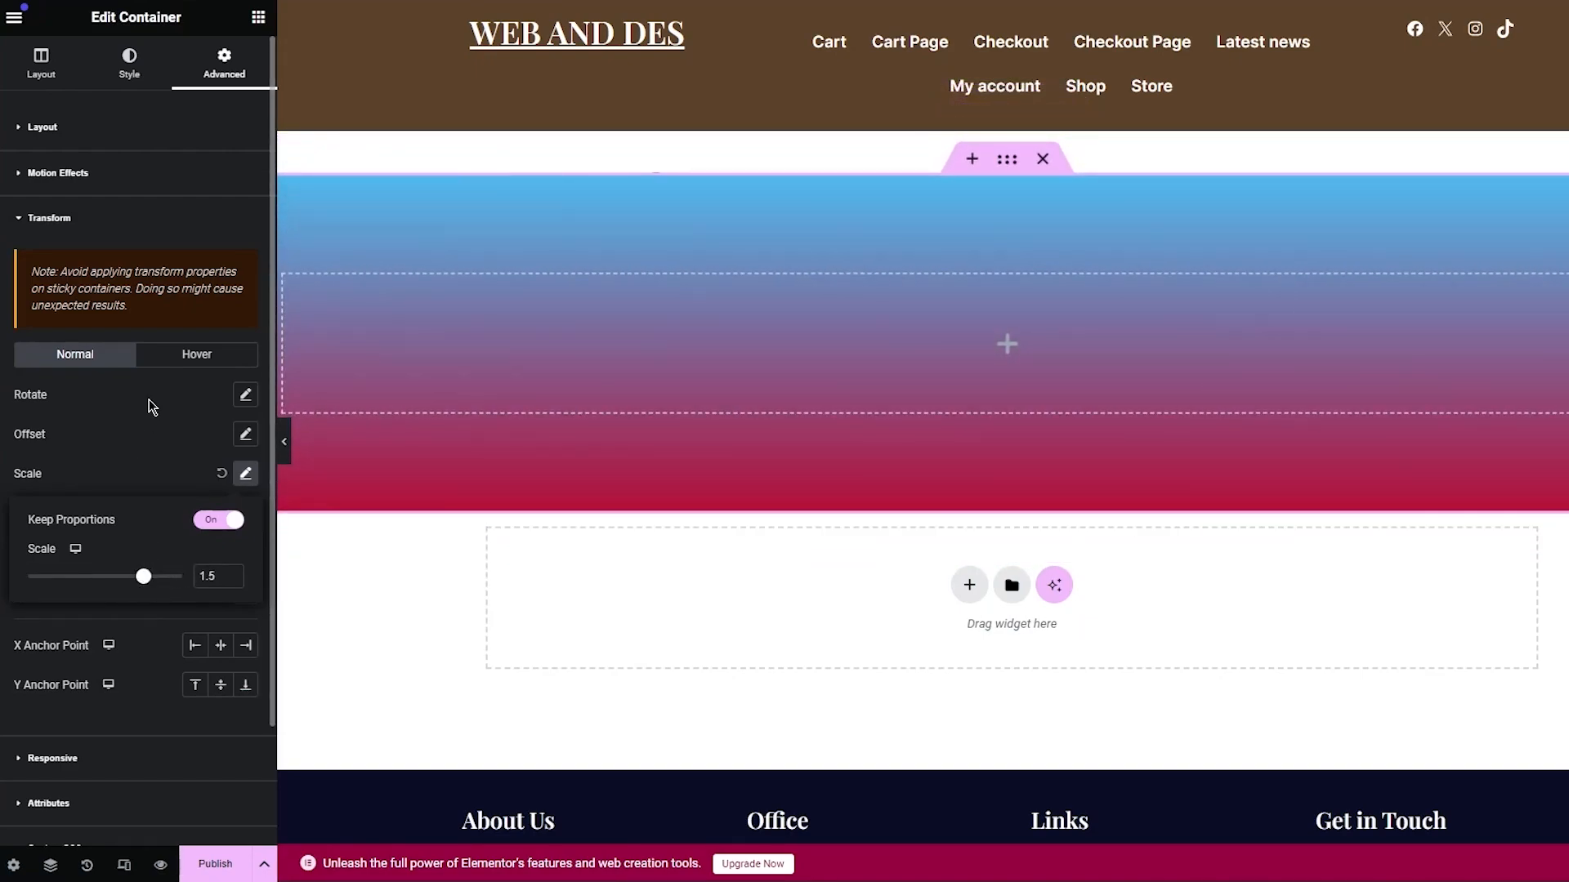
# Step: Set the scaled container's padding to 12 px on all four sides and deselect it
pyautogui.click(132, 143)
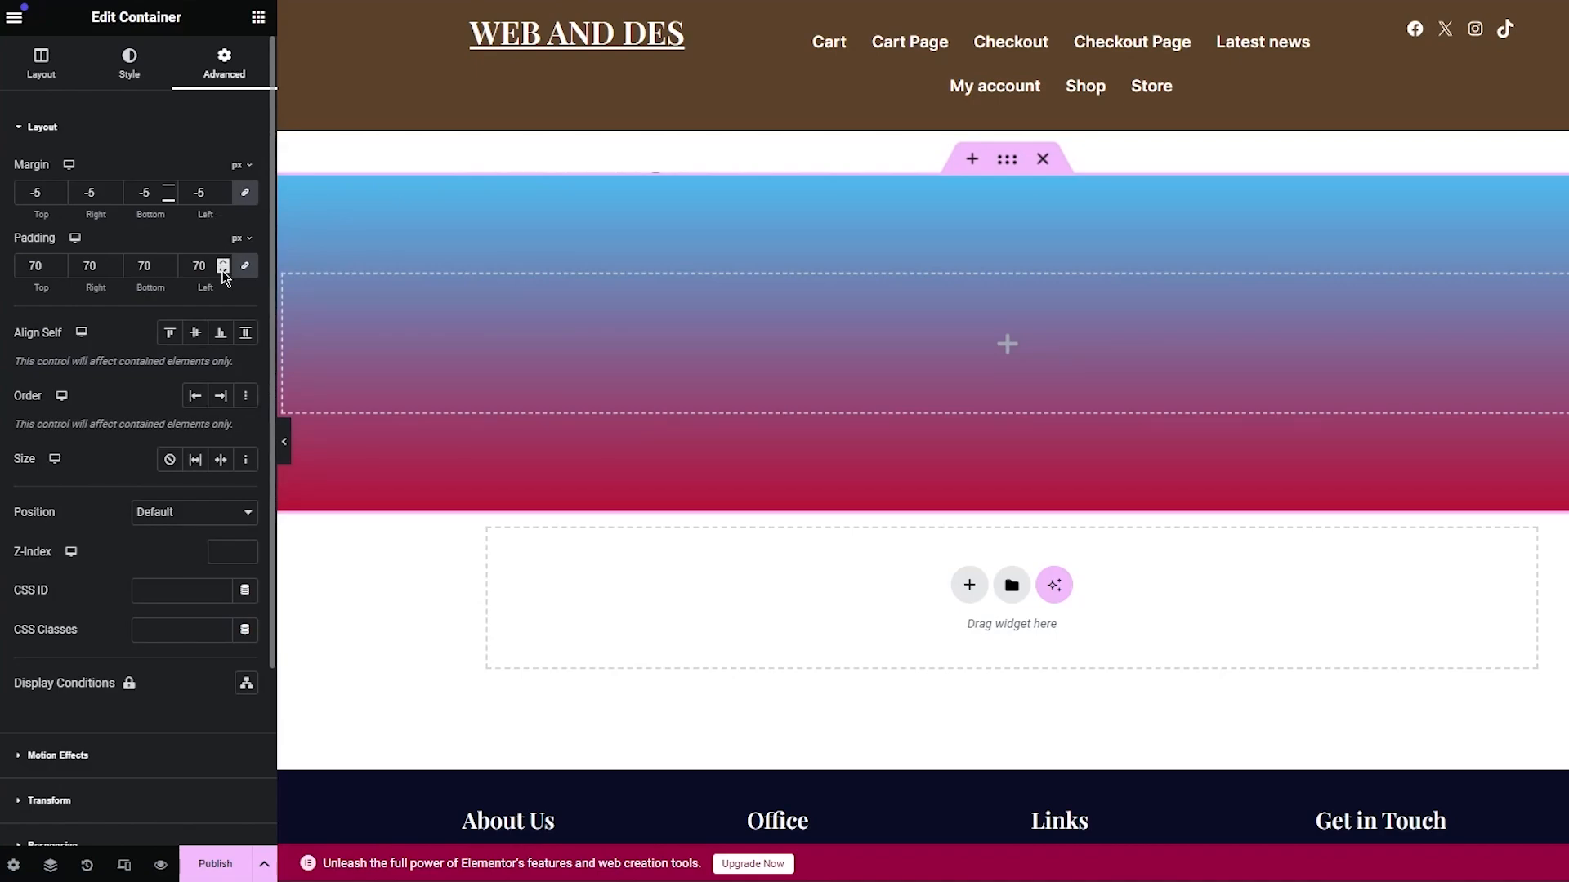
pyautogui.moveTo(223, 273); pyautogui.dragTo(223, 273)
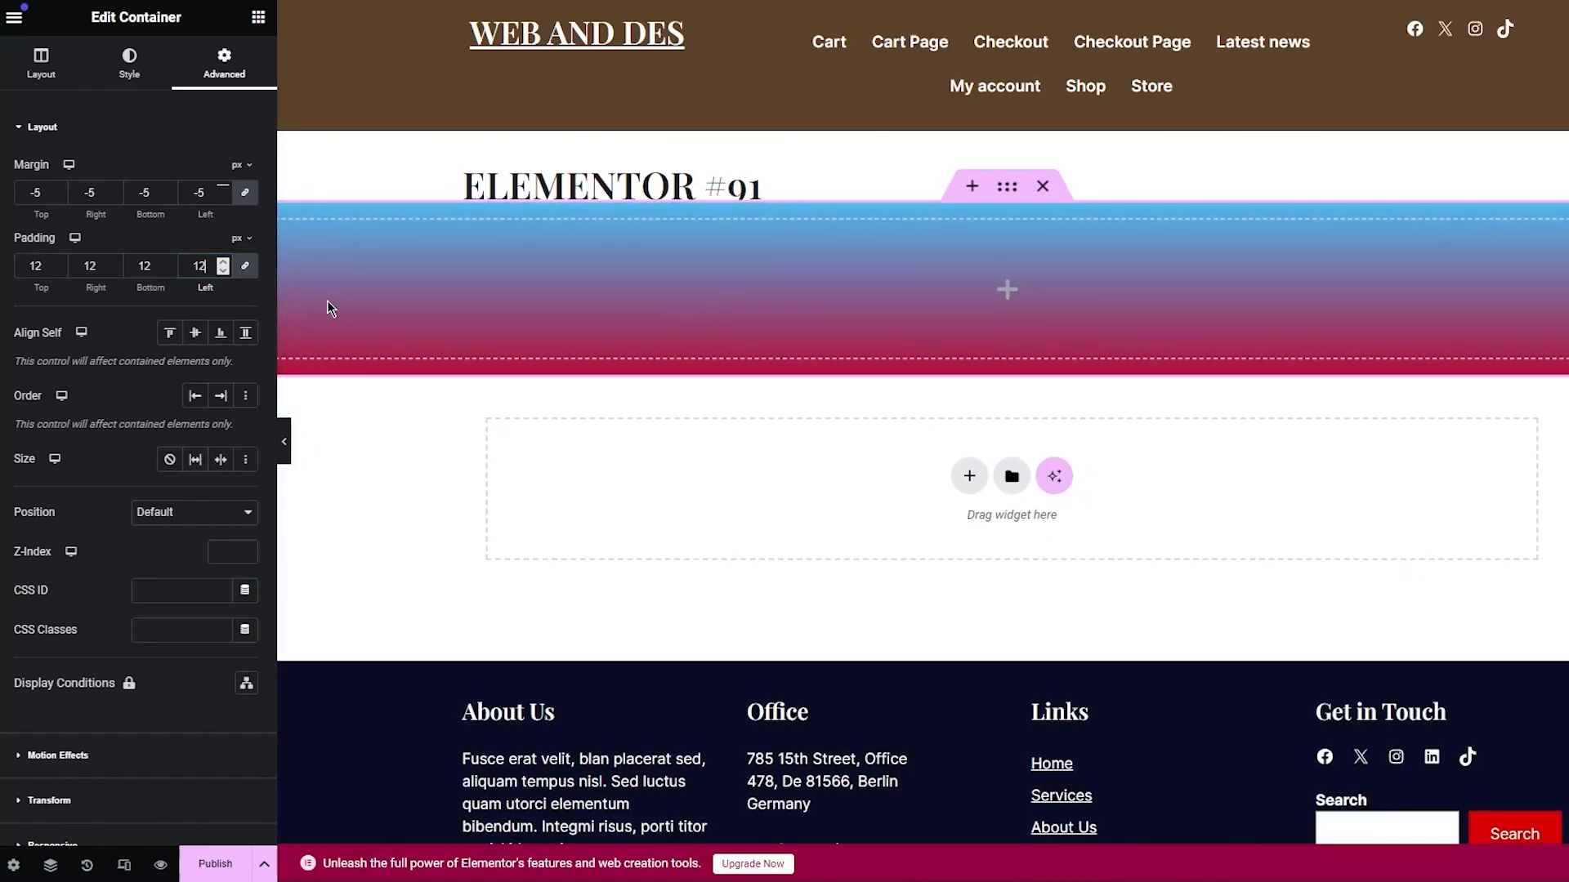
pyautogui.click(580, 172)
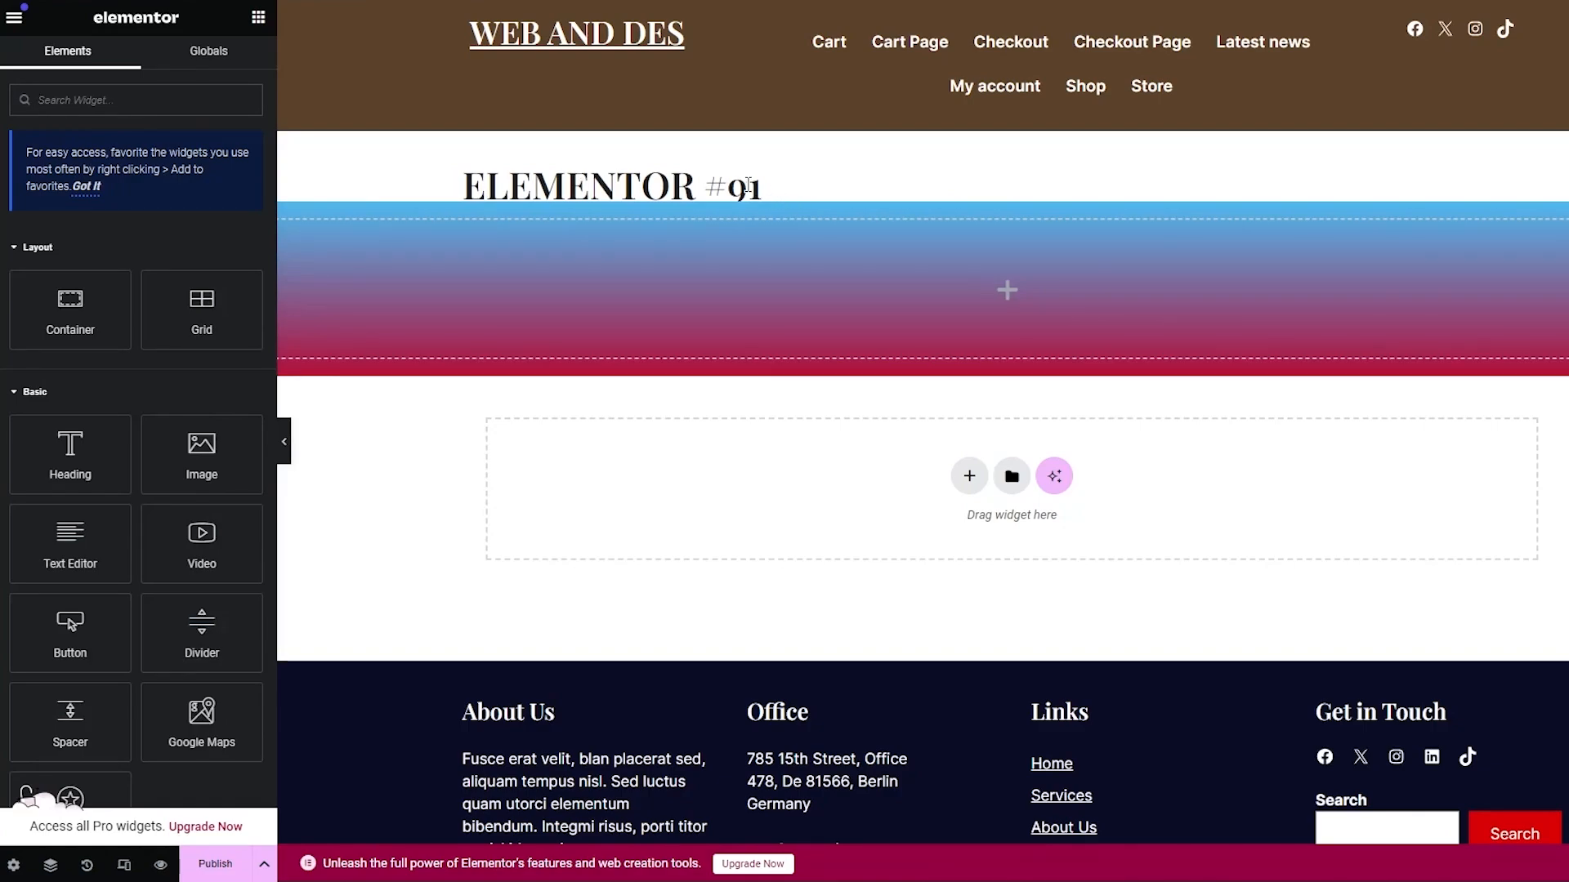
pyautogui.moveTo(753, 186); pyautogui.dragTo(356, 172)
pyautogui.click(356, 172)
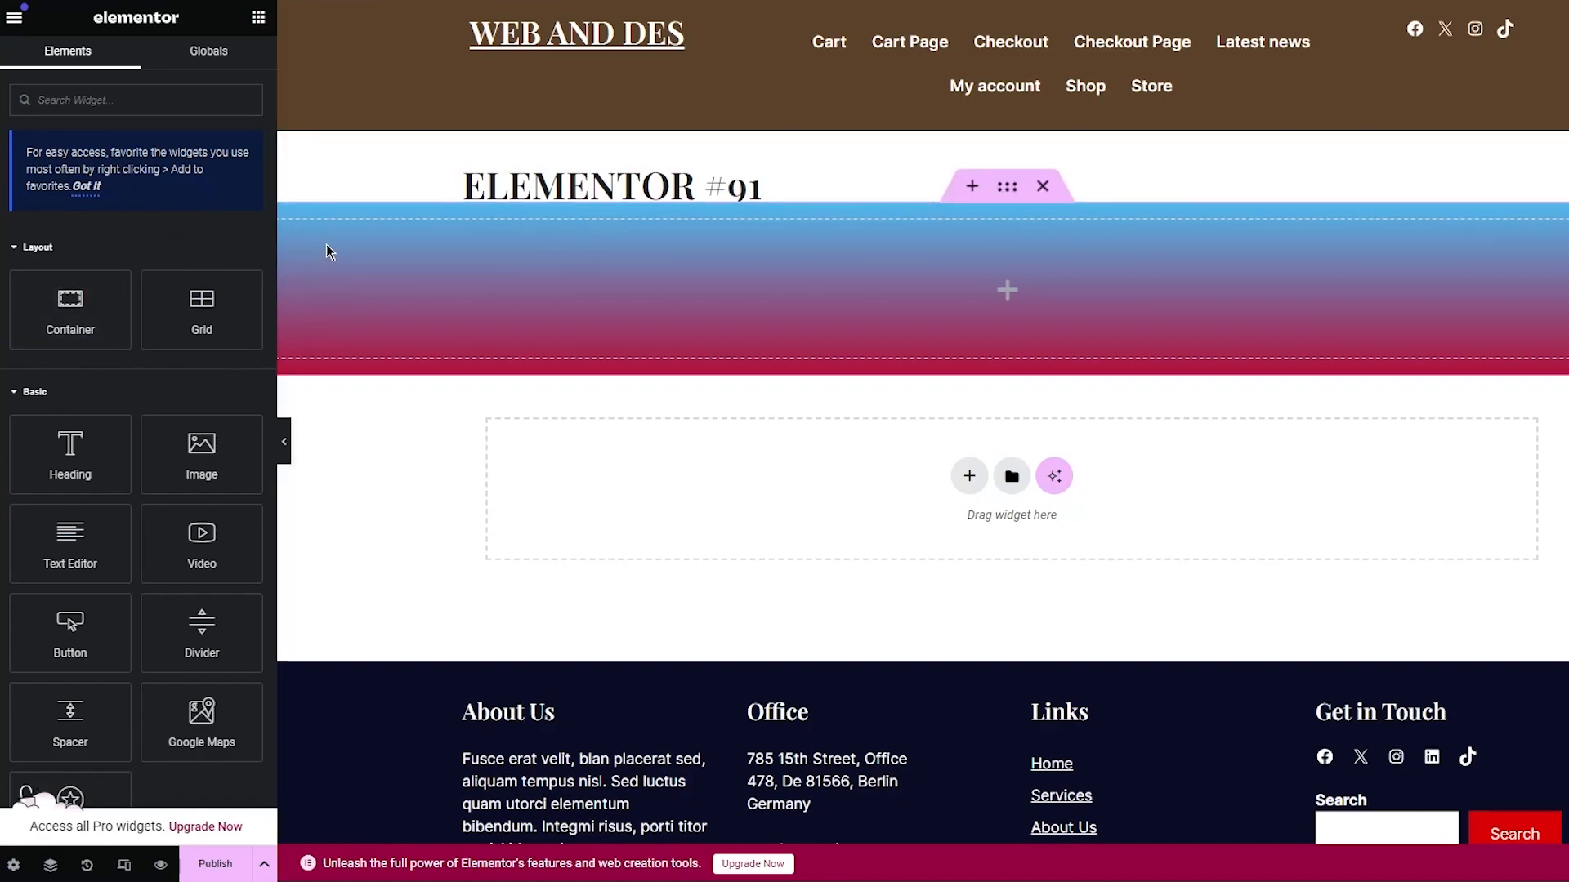
# Step: Add a second container below the gradient container and set its layout to Grid
pyautogui.moveTo(122, 311); pyautogui.dragTo(517, 252)
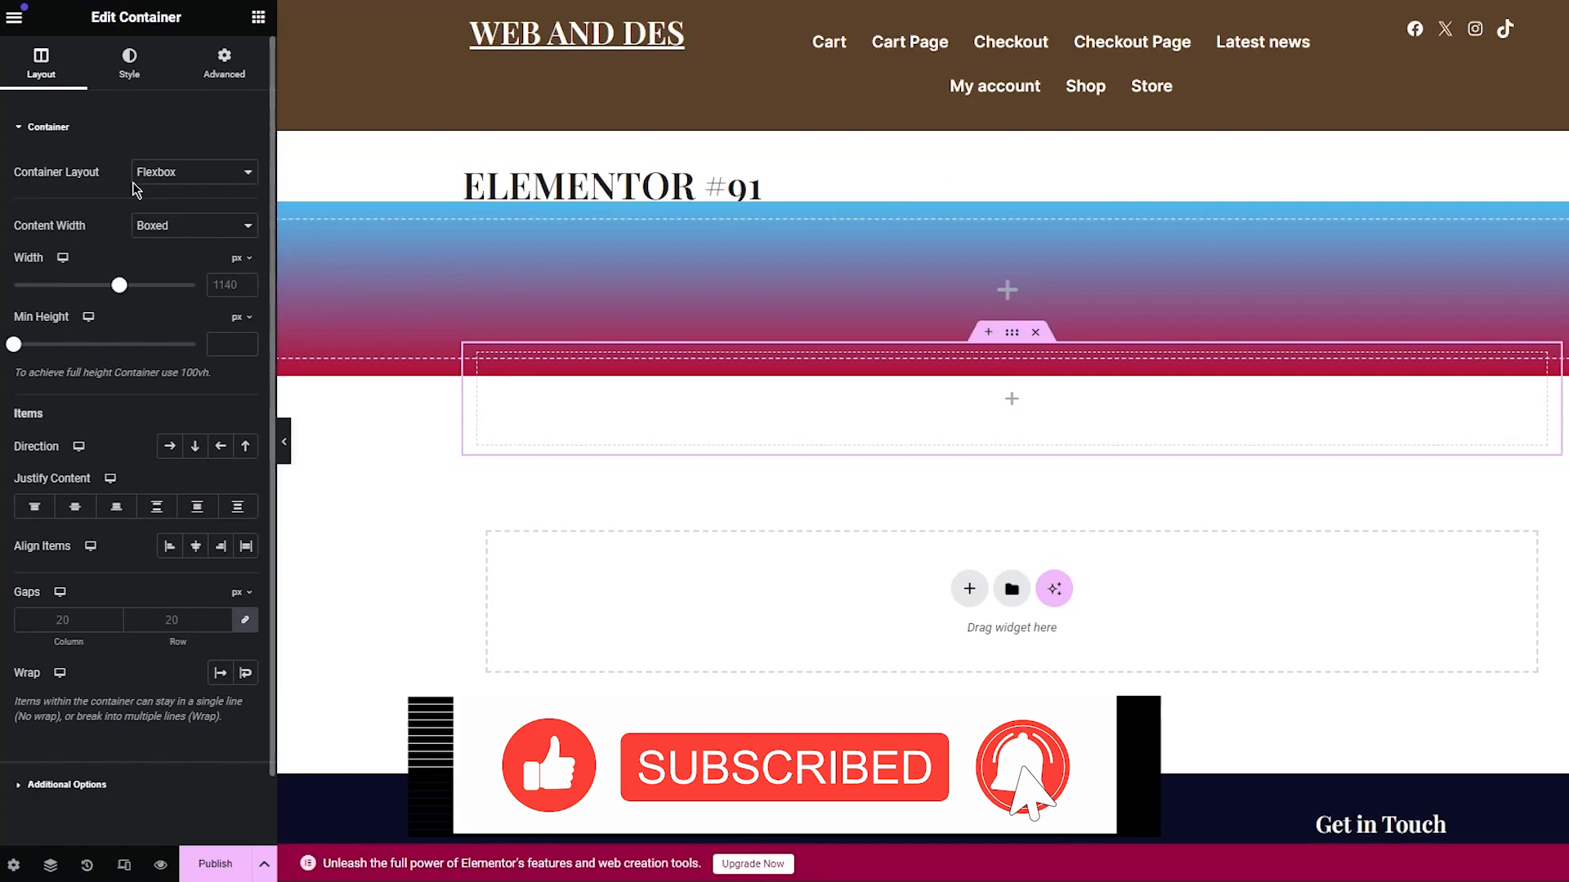
pyautogui.click(163, 173)
pyautogui.click(147, 204)
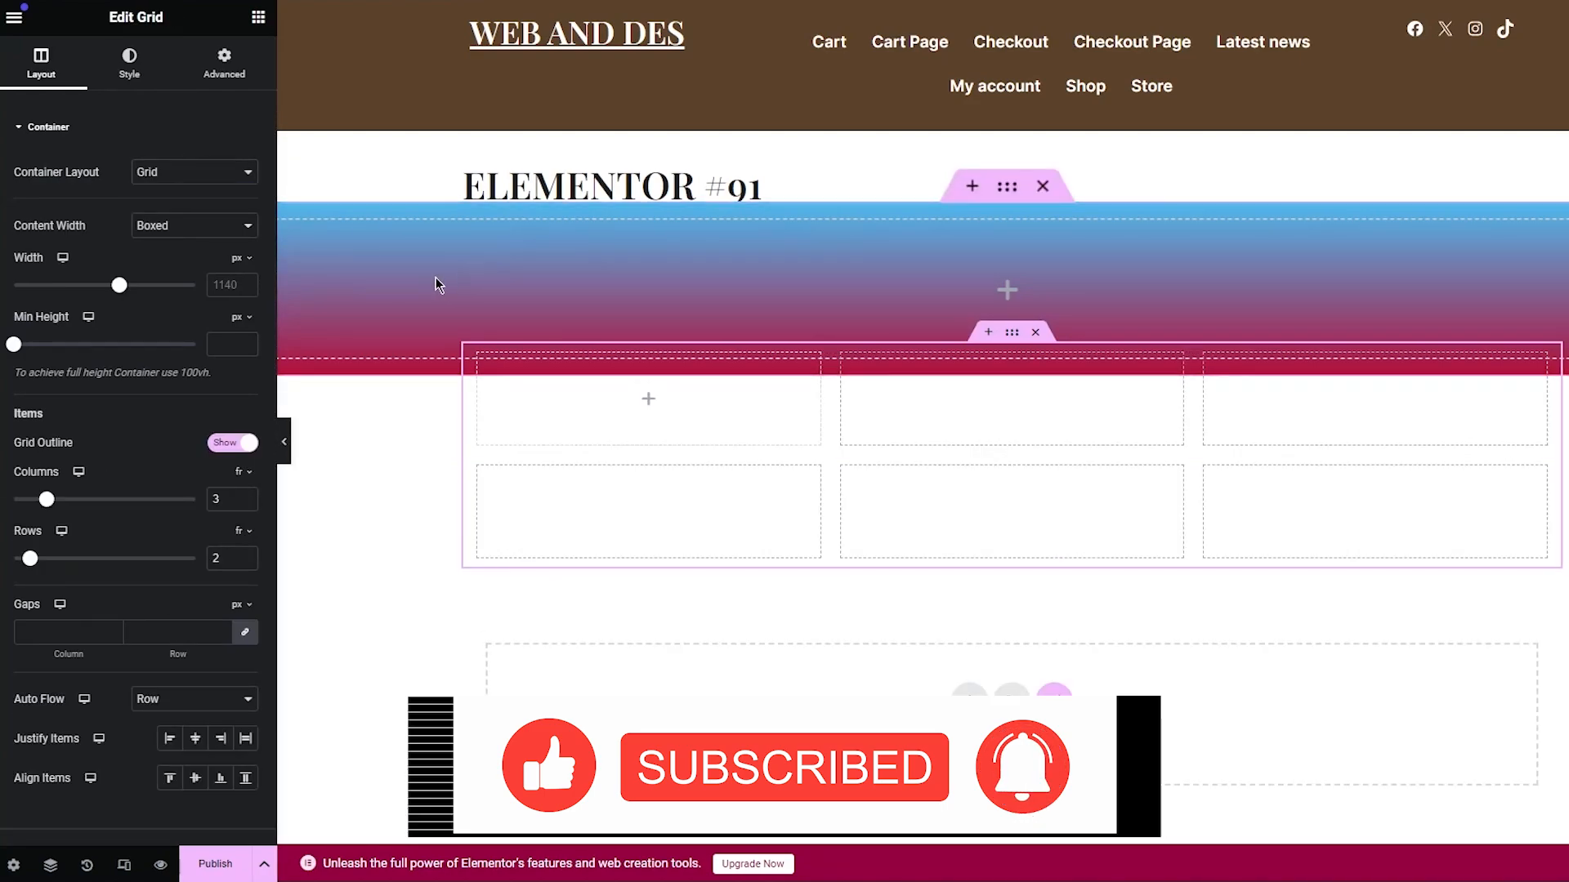
# Step: Delete the empty grid container that overlaps the lower edge of the gradient container
pyautogui.click(129, 62)
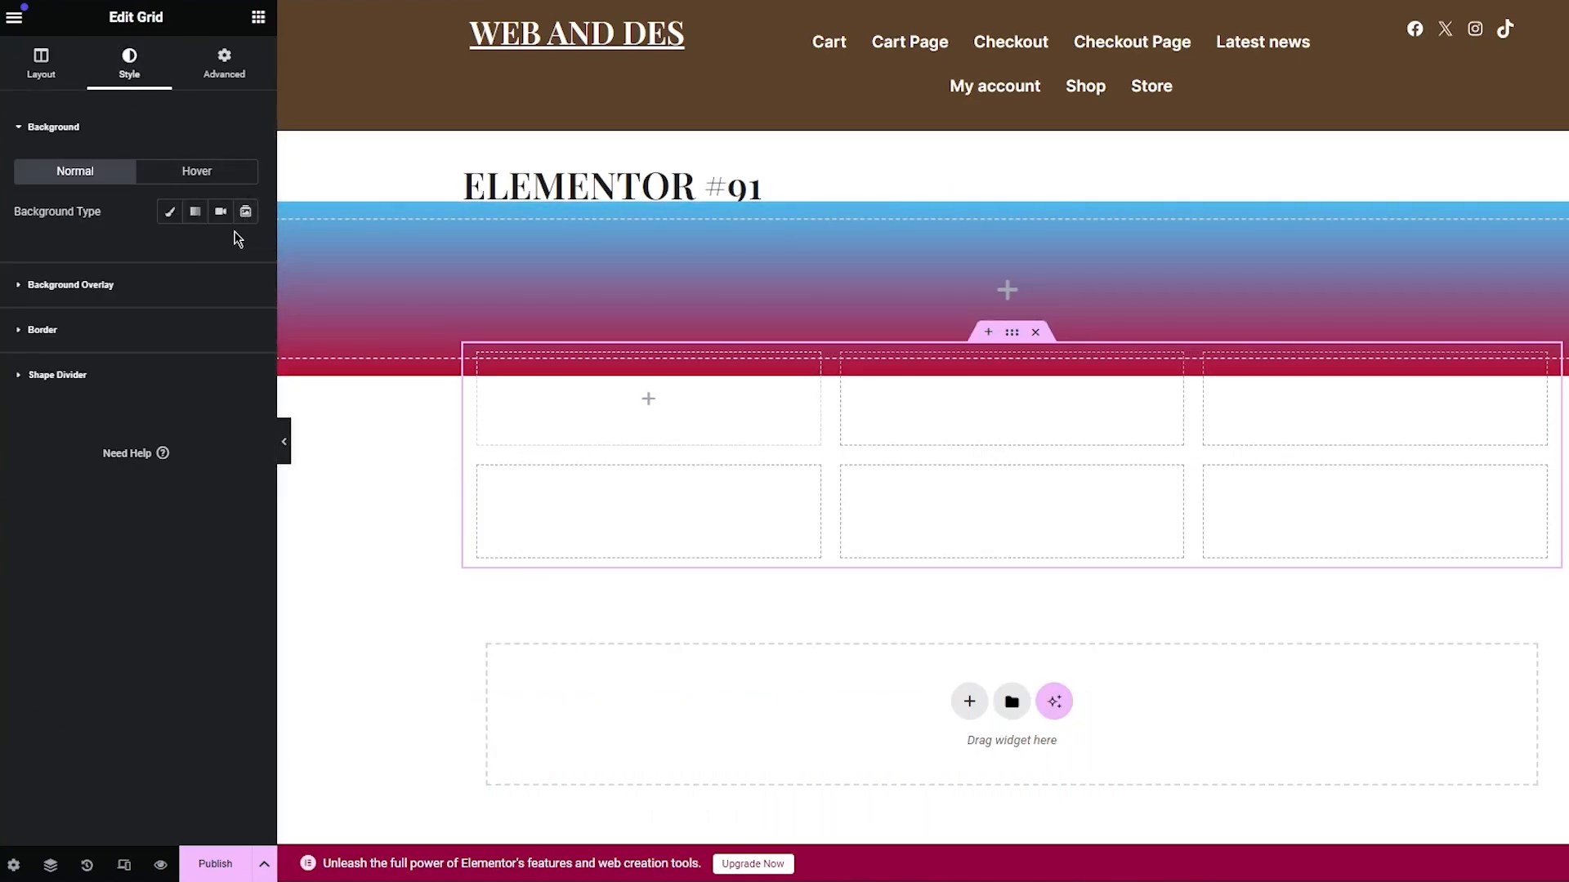
pyautogui.click(972, 191)
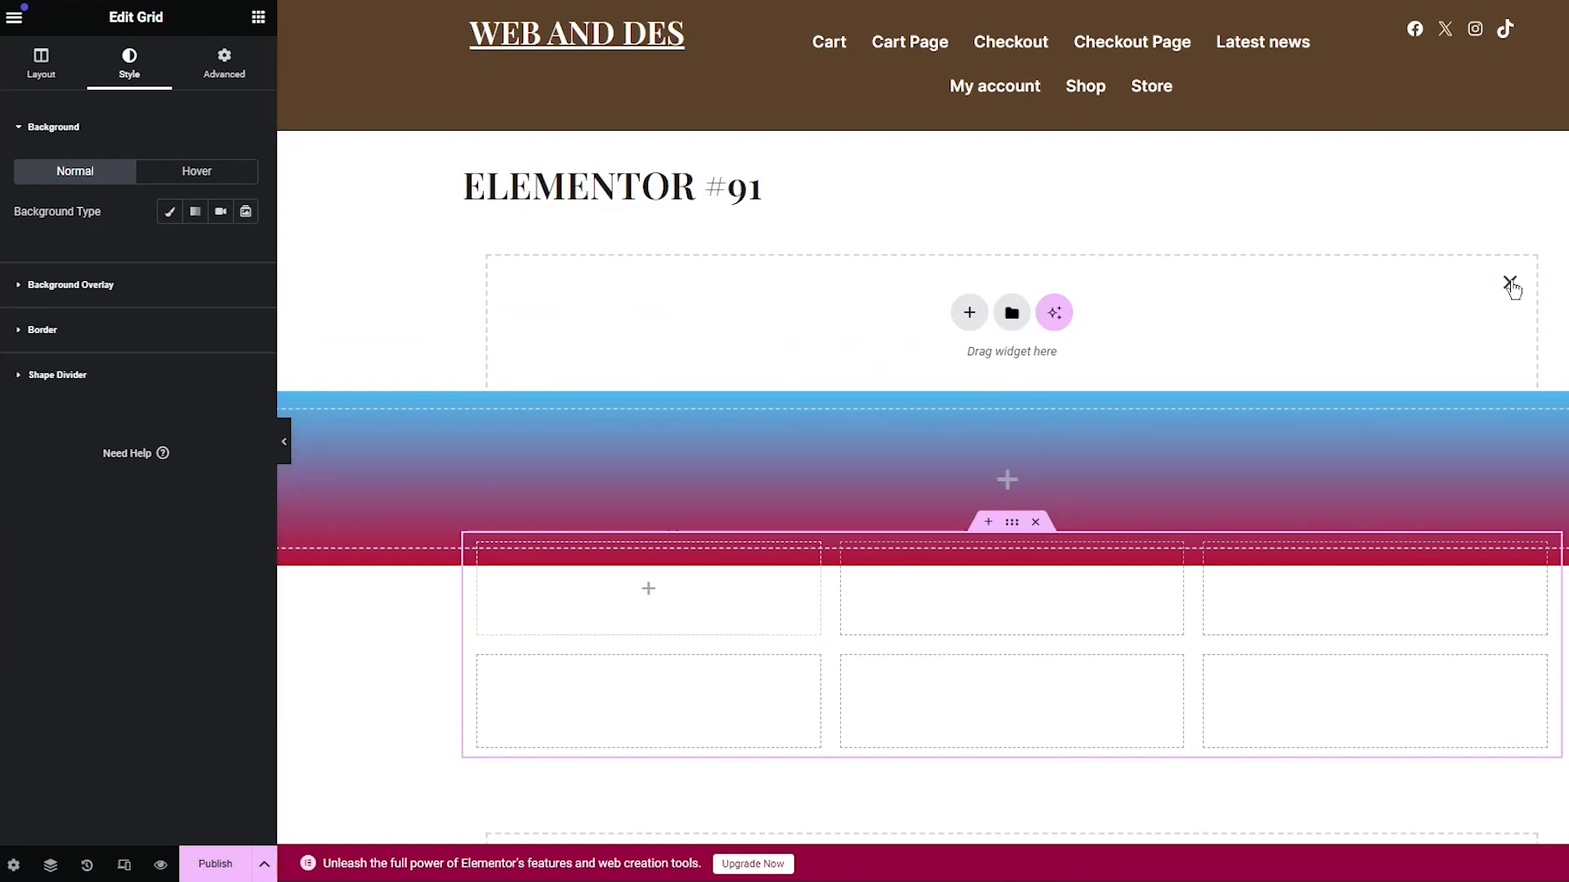
pyautogui.click(1509, 283)
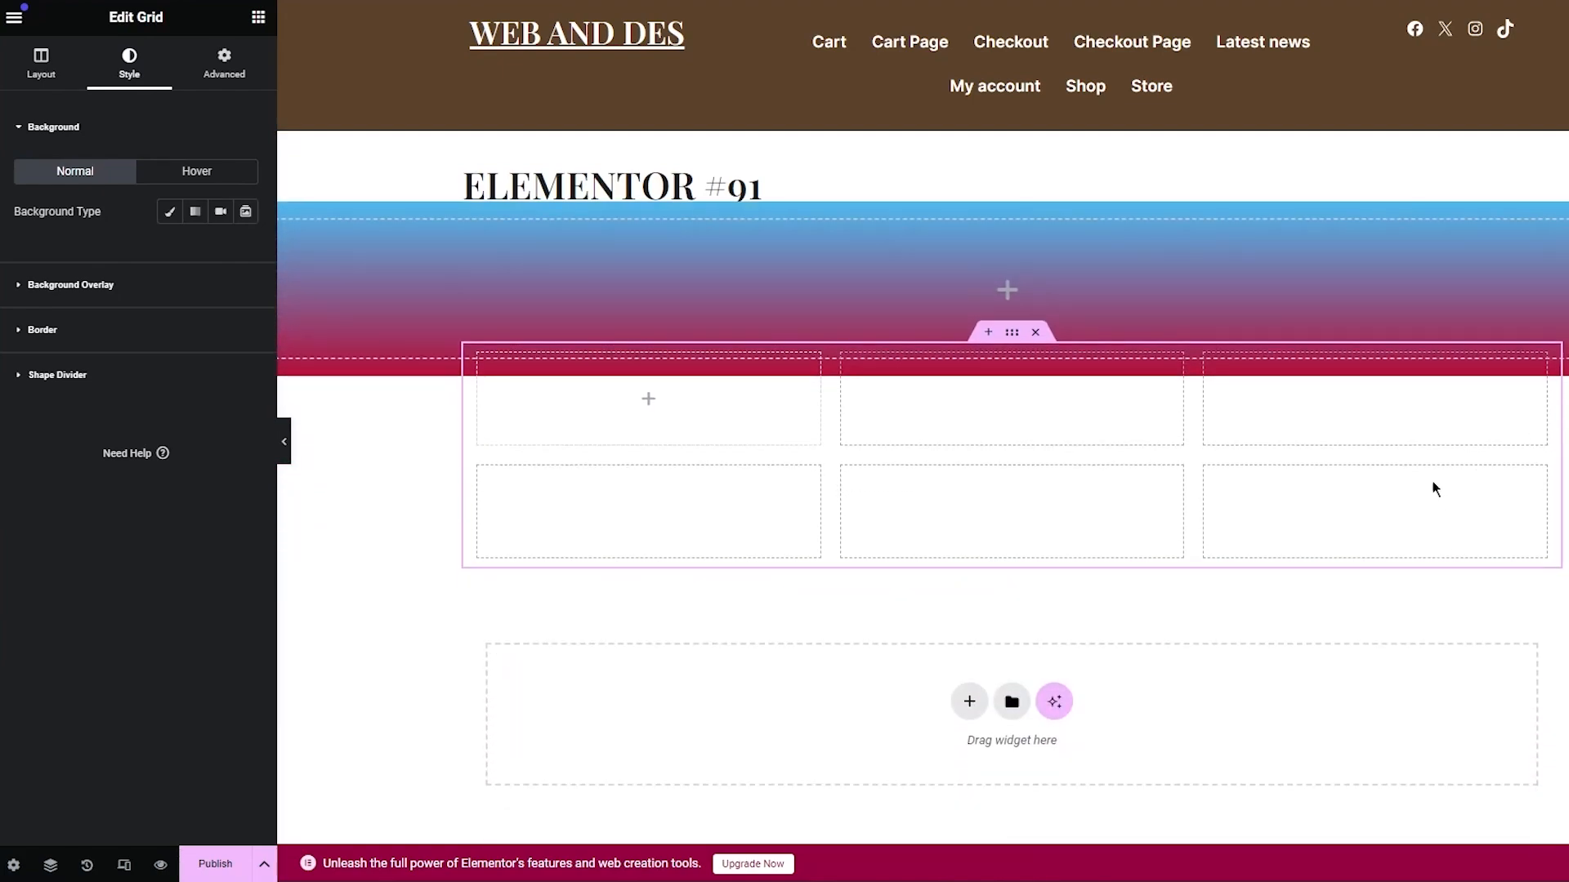
pyautogui.press('Delete')
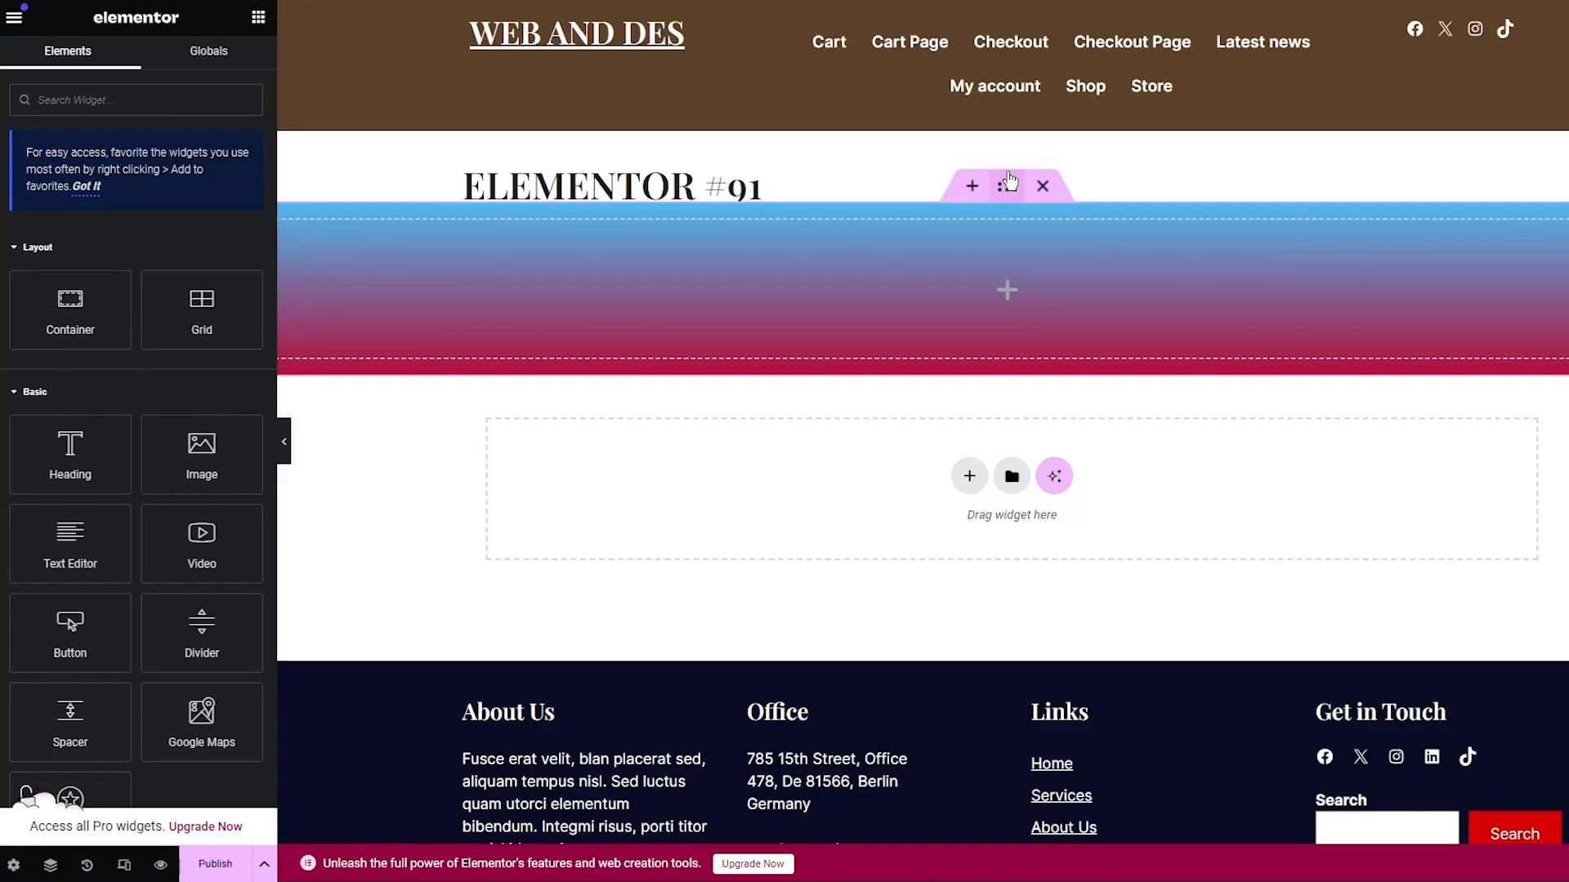
# Step: Set the gradient container's padding to 20 px on all four sides
pyautogui.click(991, 245)
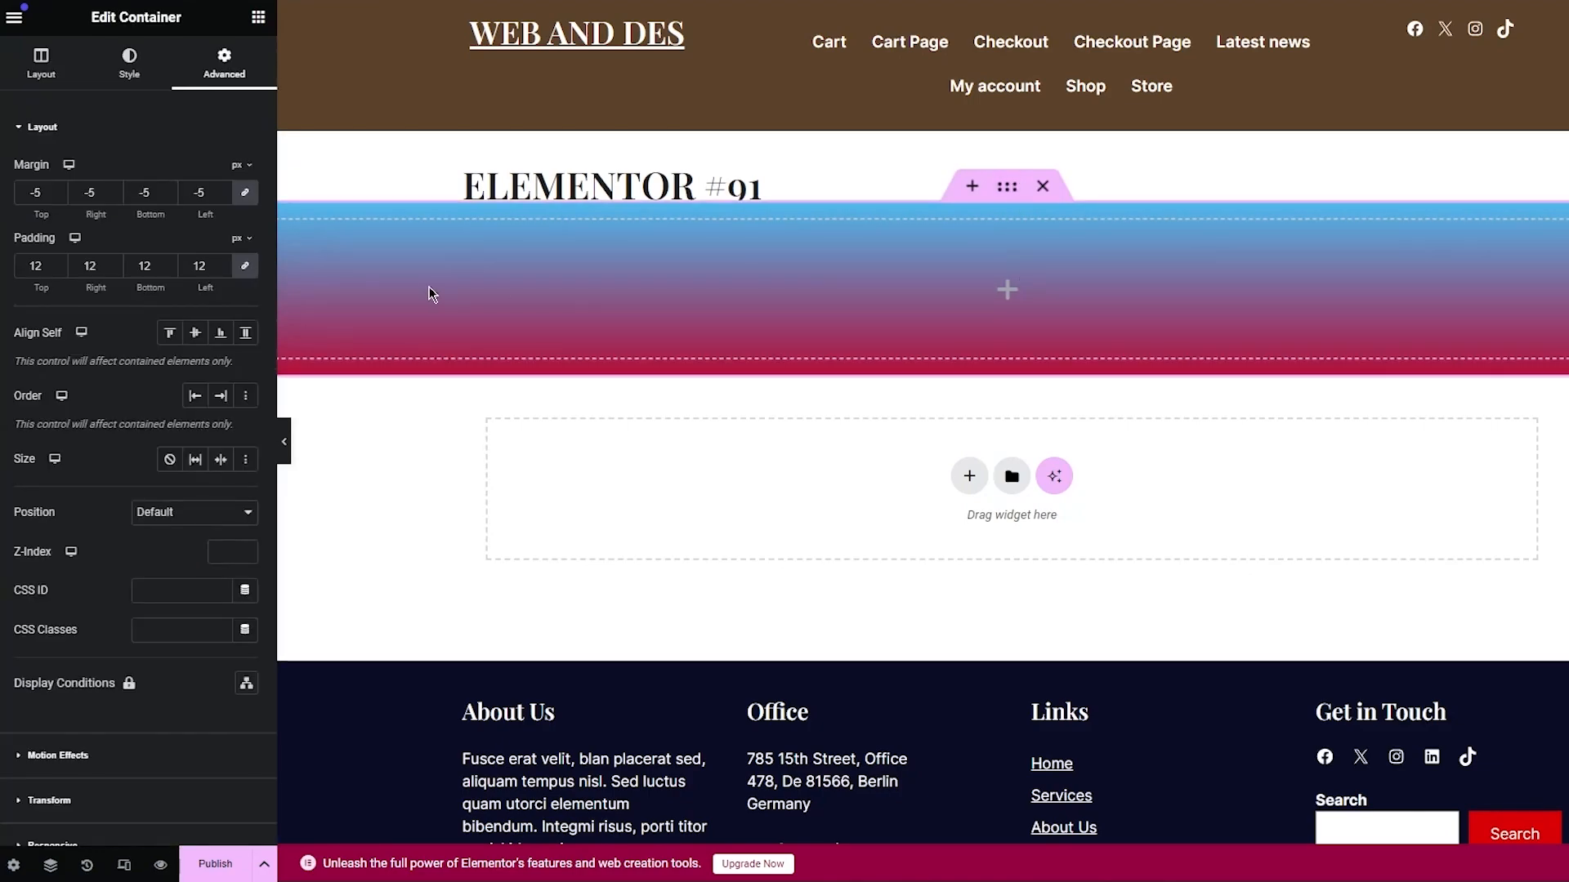
pyautogui.click(223, 262)
pyautogui.click(223, 263)
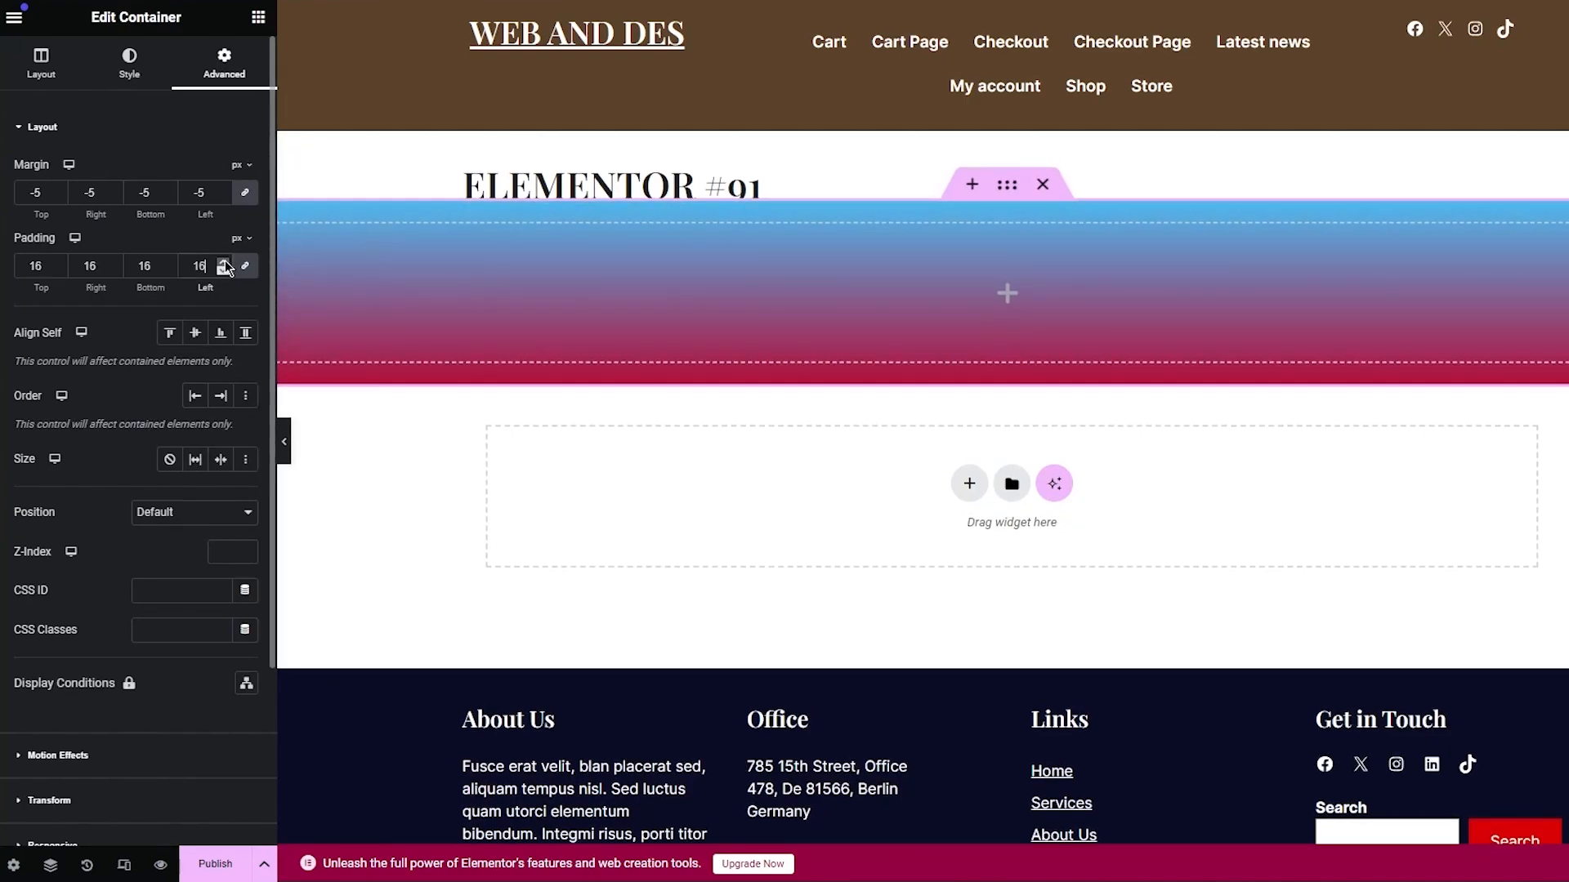
pyautogui.click(223, 262)
pyautogui.click(223, 262)
# Step: Increase the gradient container's Transform scale to 2 with its proportions kept
pyautogui.scroll(-3, 150, 467)
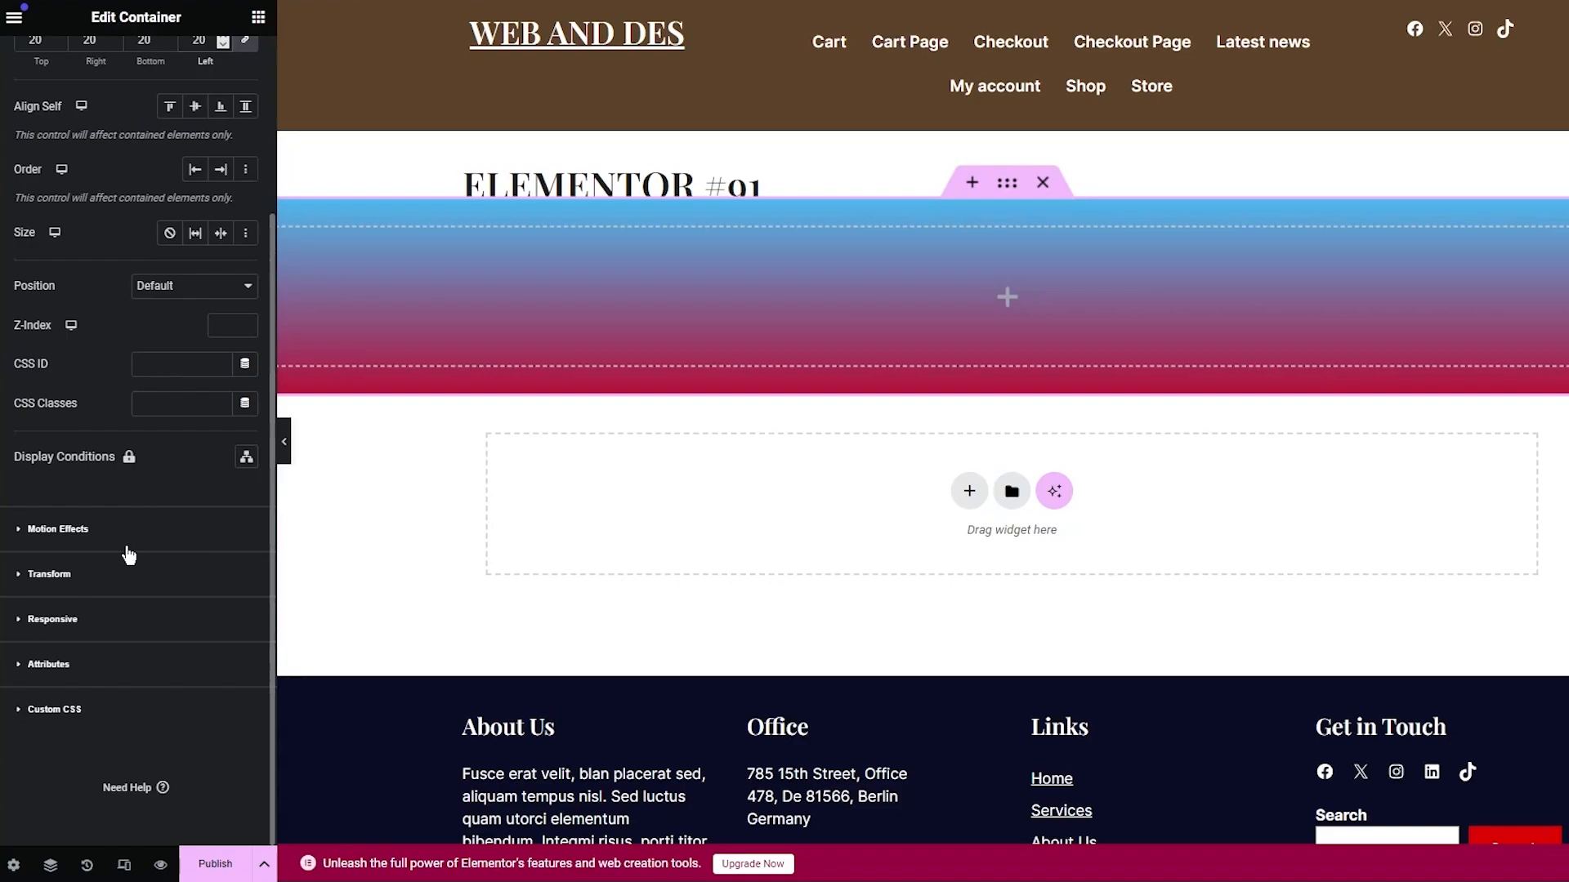
pyautogui.click(131, 575)
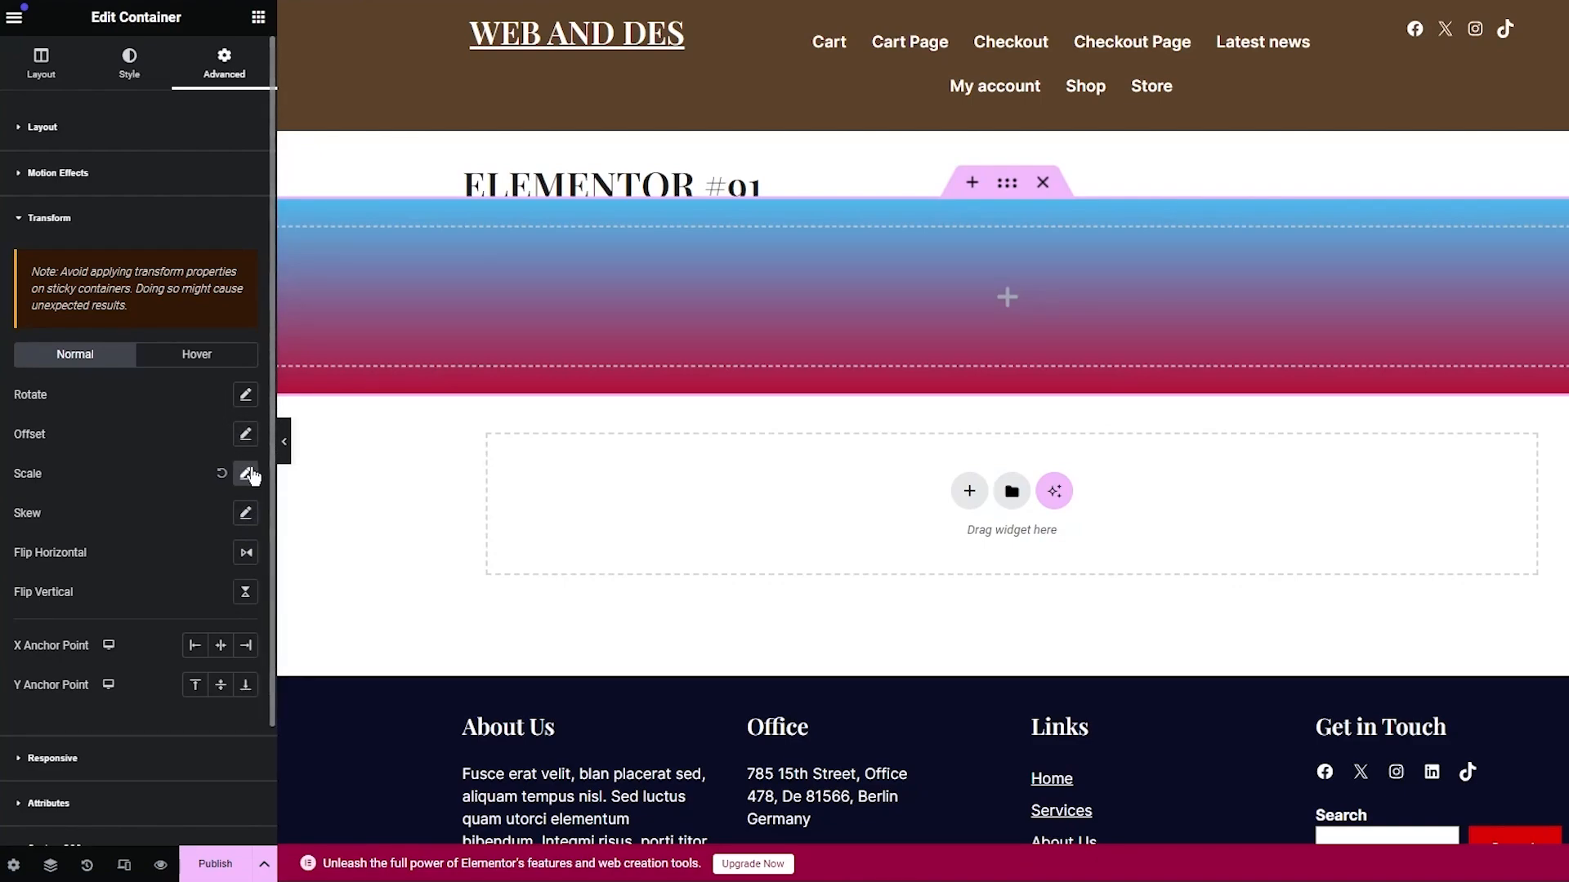
pyautogui.click(245, 473)
pyautogui.moveTo(139, 576); pyautogui.dragTo(187, 582)
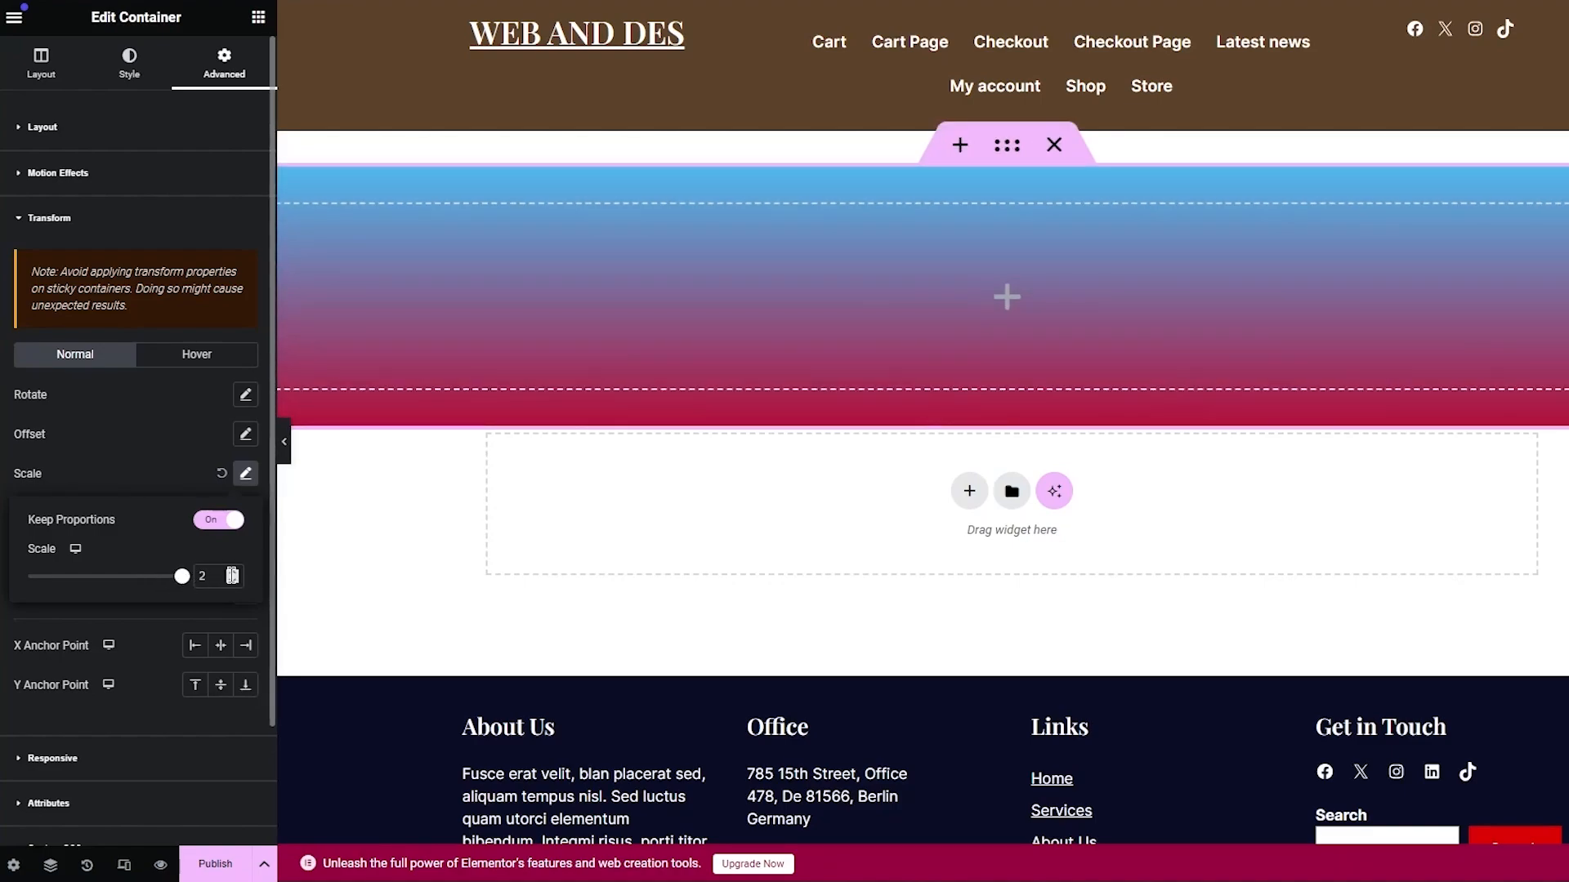
# Step: Add a heading inside the gradient container and replace its placeholder text with "Toyota Supra"
pyautogui.click(395, 567)
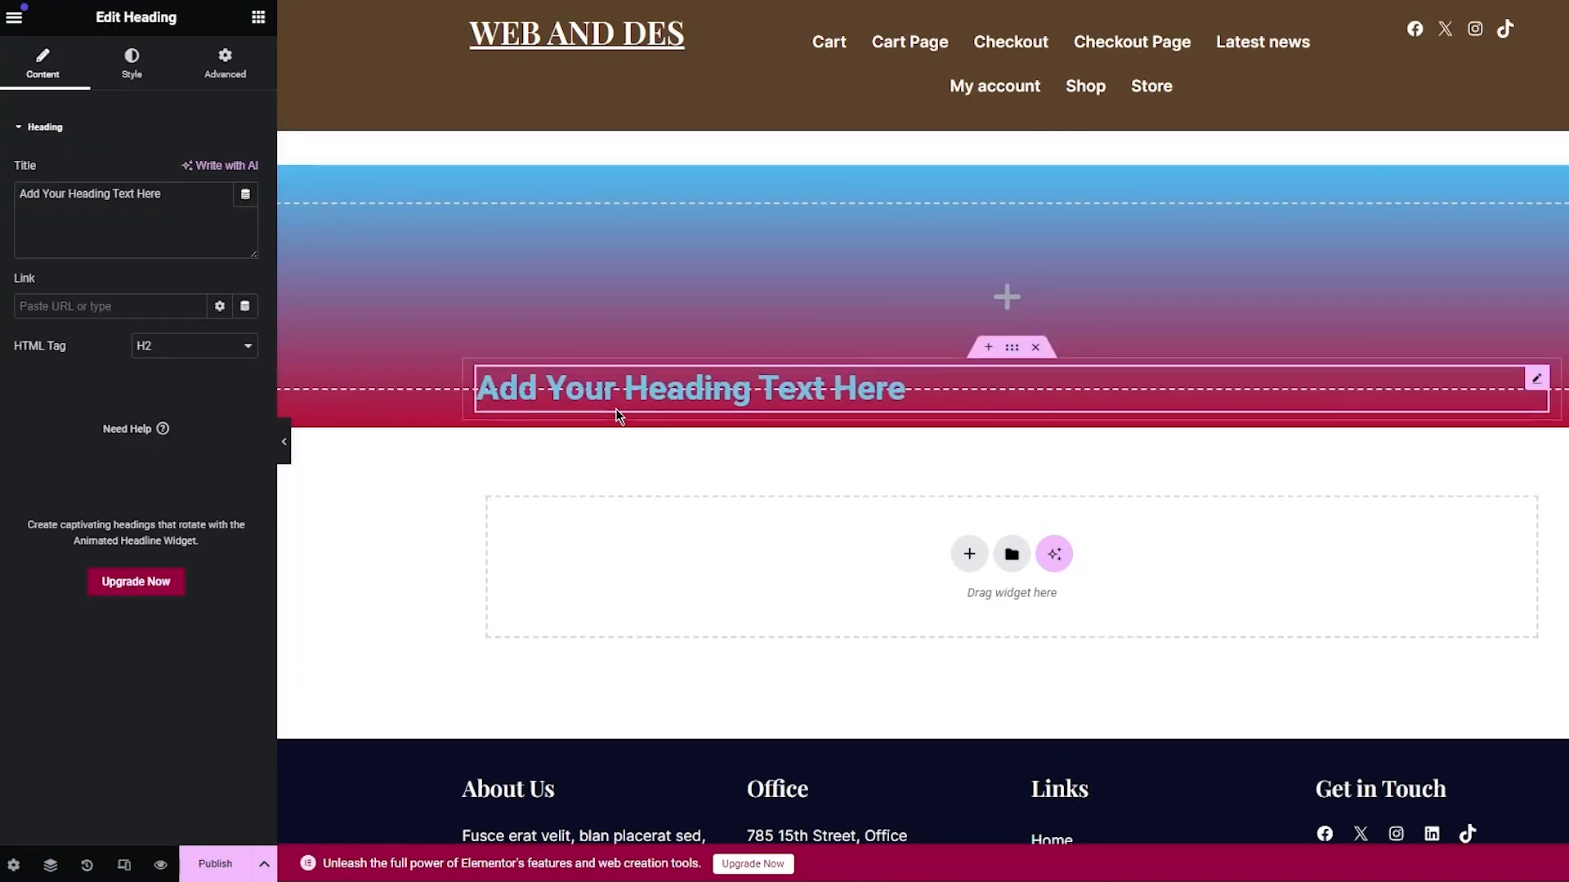
pyautogui.moveTo(714, 385); pyautogui.dragTo(797, 392)
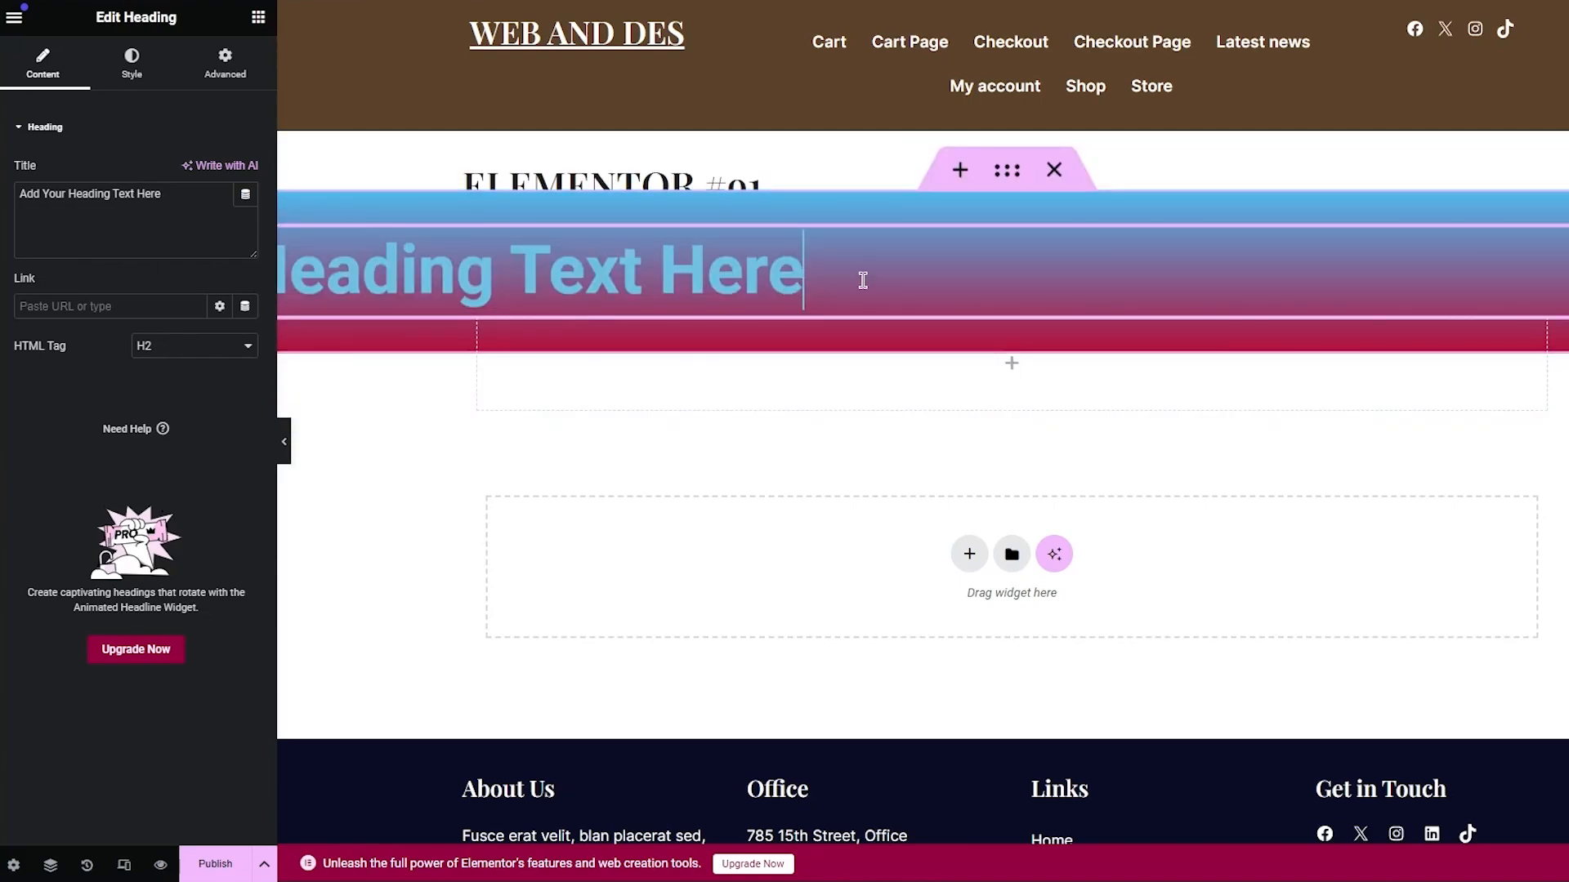
pyautogui.moveTo(861, 273); pyautogui.dragTo(840, 320)
pyautogui.press('BackSpace')
pyautogui.press('BackSpace')
pyautogui.press('BackSpace')
pyautogui.press('BackSpace')
pyautogui.press('BackSpace')
pyautogui.press('BackSpace')
pyautogui.press('BackSpace')
pyautogui.press('BackSpace')
pyautogui.press('BackSpace')
pyautogui.press('BackSpace')
pyautogui.press('BackSpace')
pyautogui.press('BackSpace')
pyautogui.press('BackSpace')
pyautogui.press('BackSpace')
pyautogui.press('BackSpace')
pyautogui.press('BackSpace')
pyautogui.press('BackSpace')
pyautogui.press('BackSpace')
pyautogui.press('BackSpace')
pyautogui.press('BackSpace')
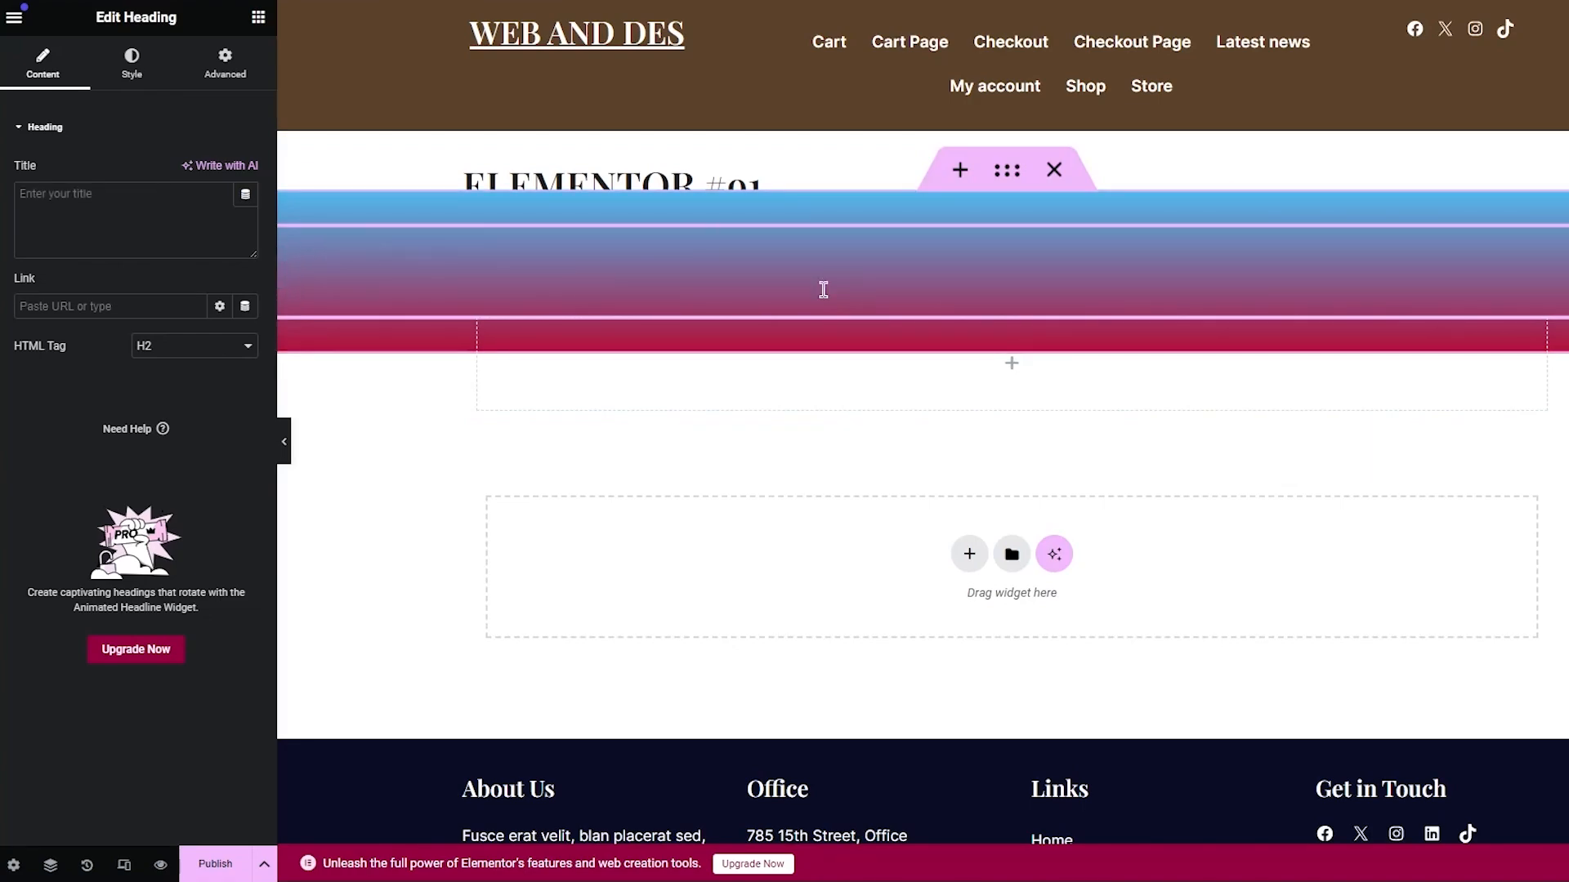
pyautogui.click(124, 201)
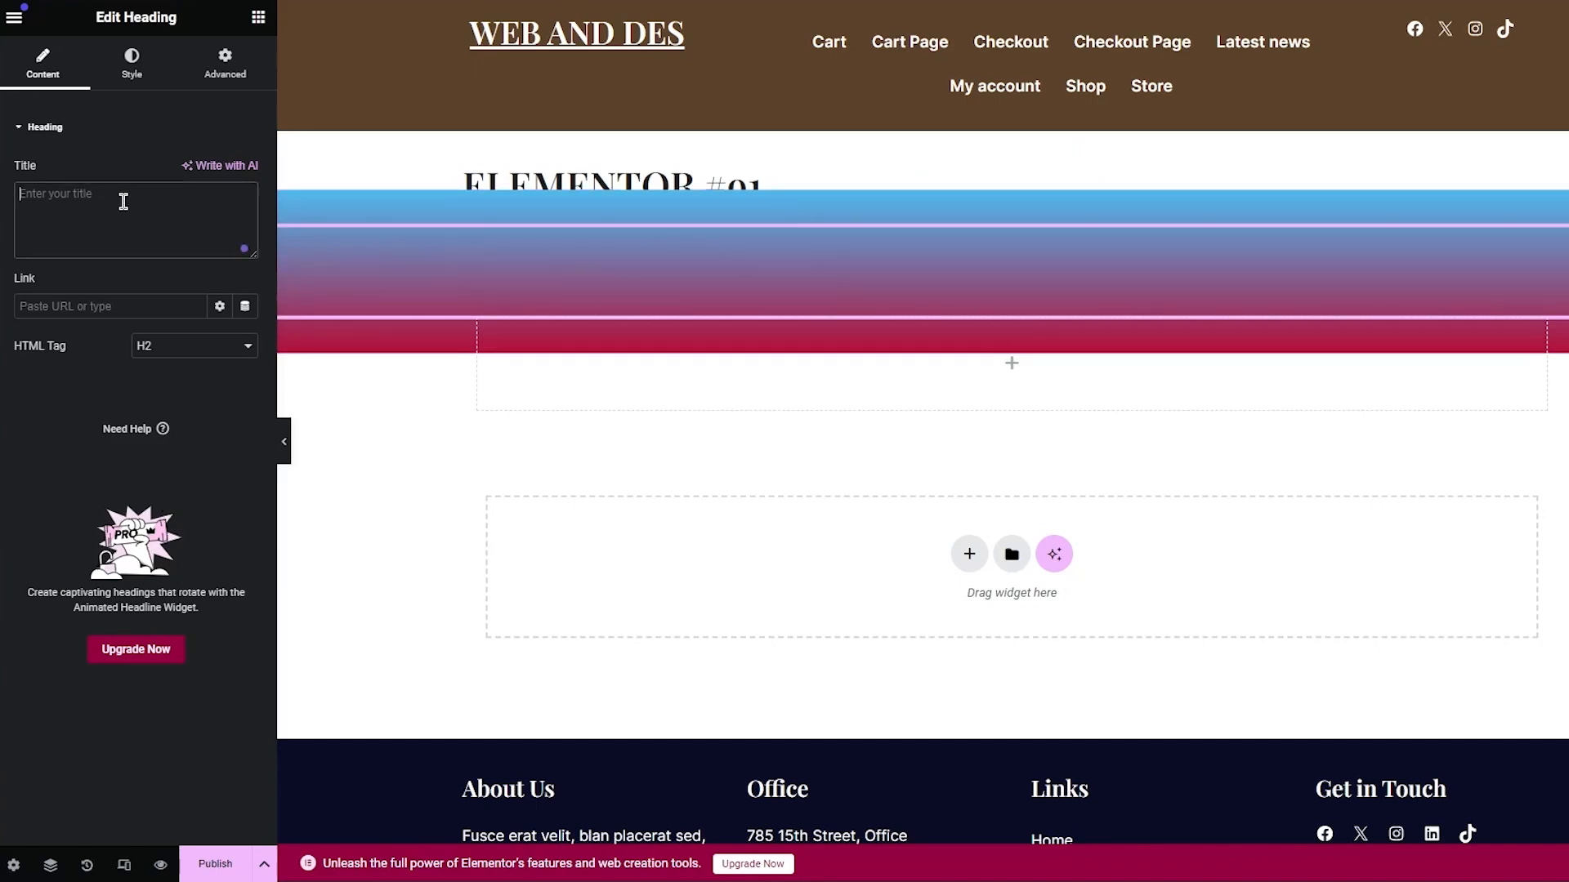
pyautogui.write('R')
pyautogui.write('oyota Supra')
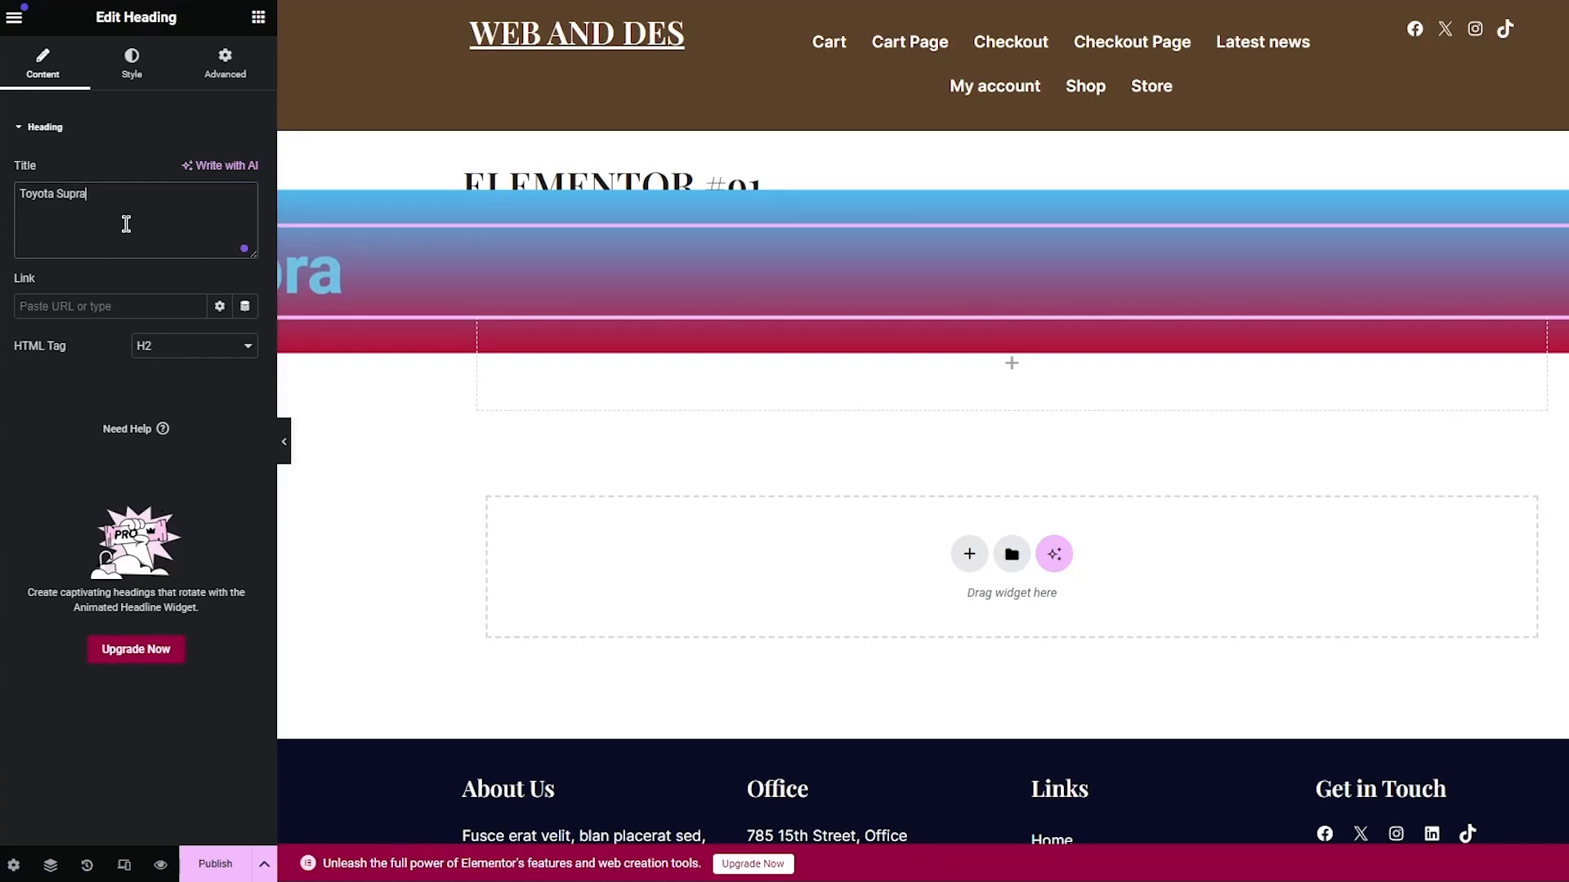
# Step: Center the Toyota Supra heading in its container with Align Self, leaving the width at Default
pyautogui.click(208, 69)
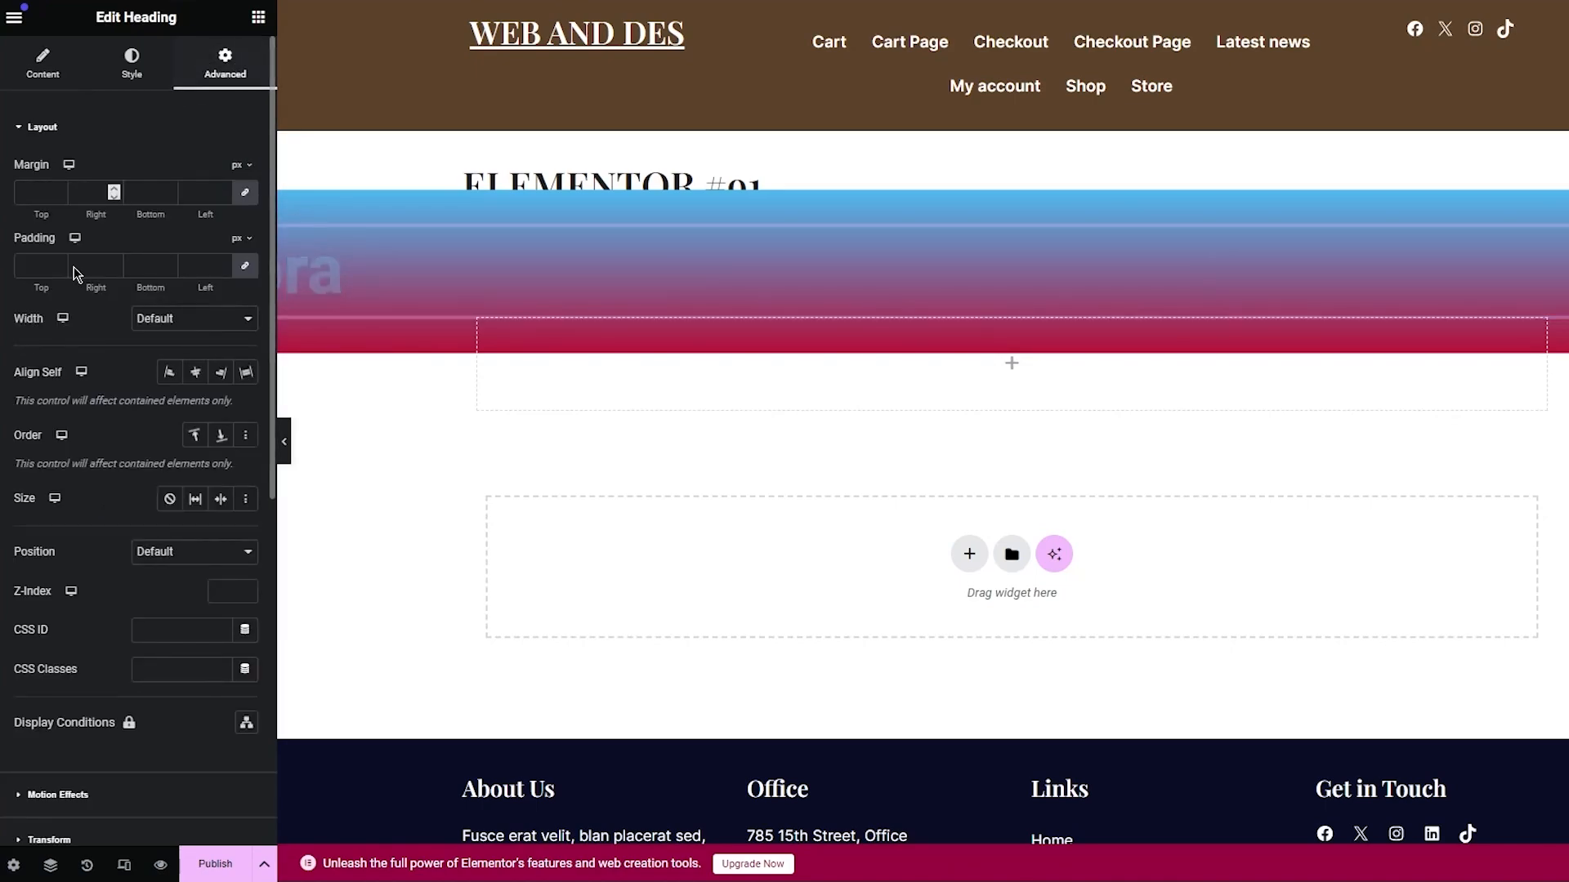
pyautogui.click(231, 322)
pyautogui.click(225, 340)
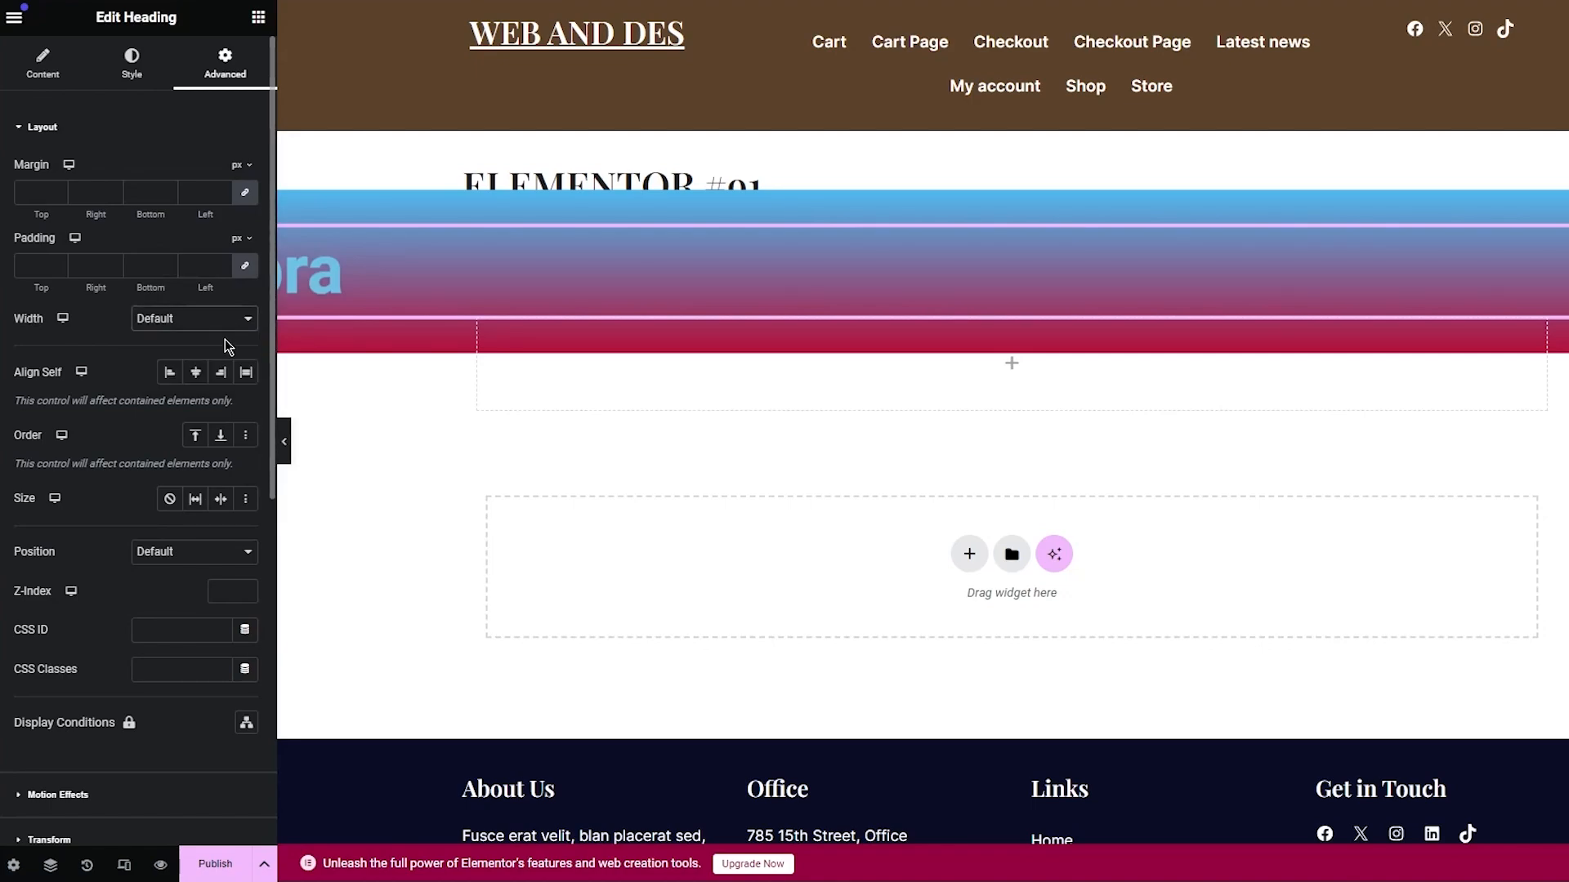
pyautogui.click(195, 373)
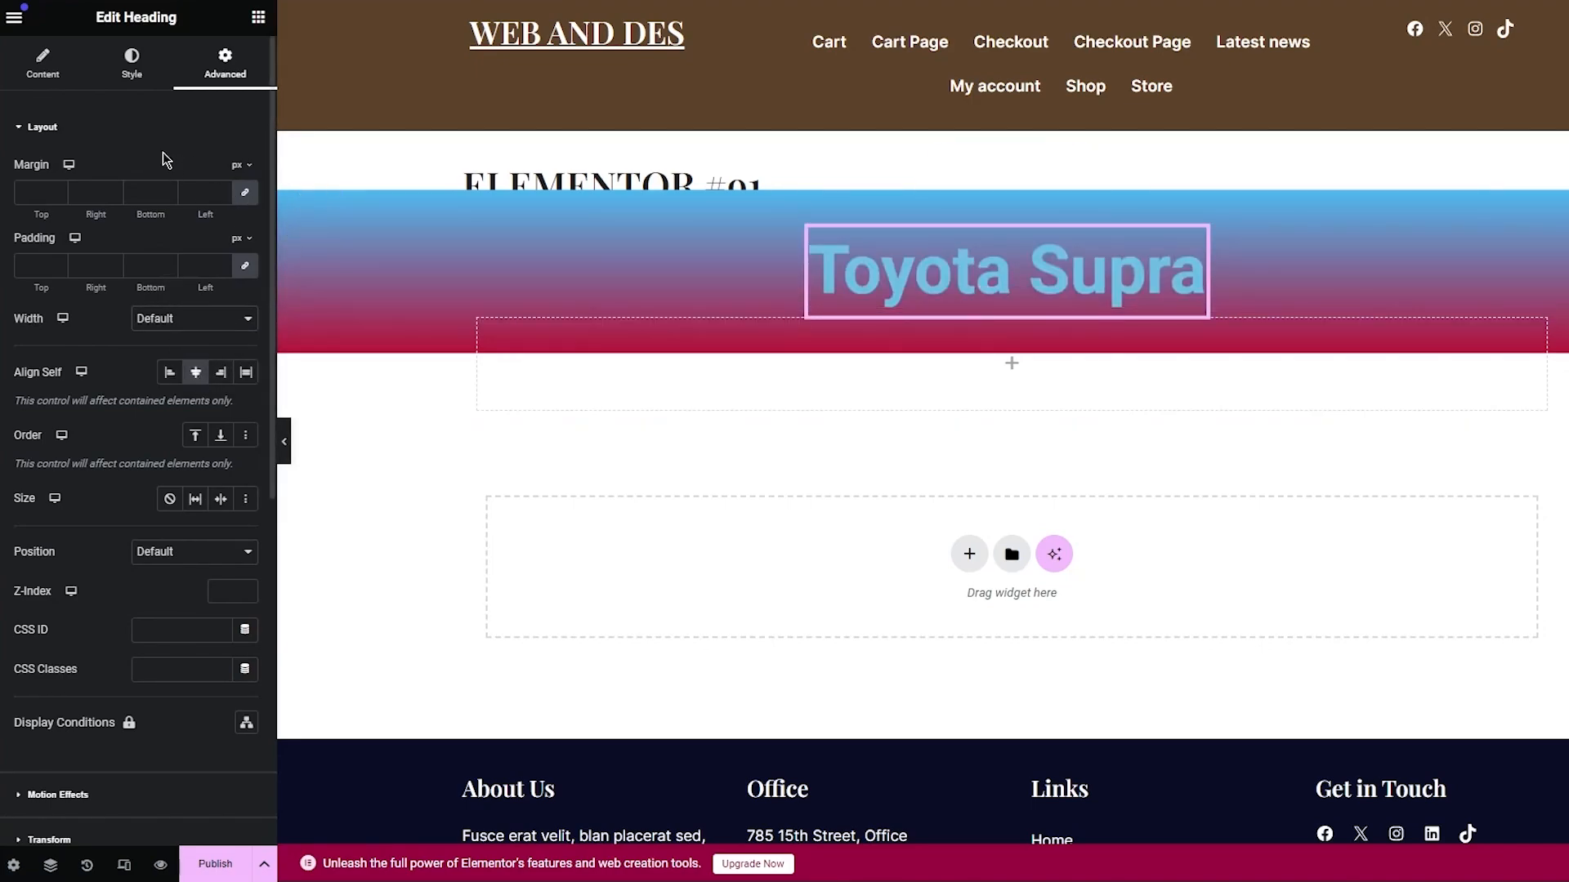
# Step: Set the Toyota Supra heading's text color to black, #000000
pyautogui.click(132, 61)
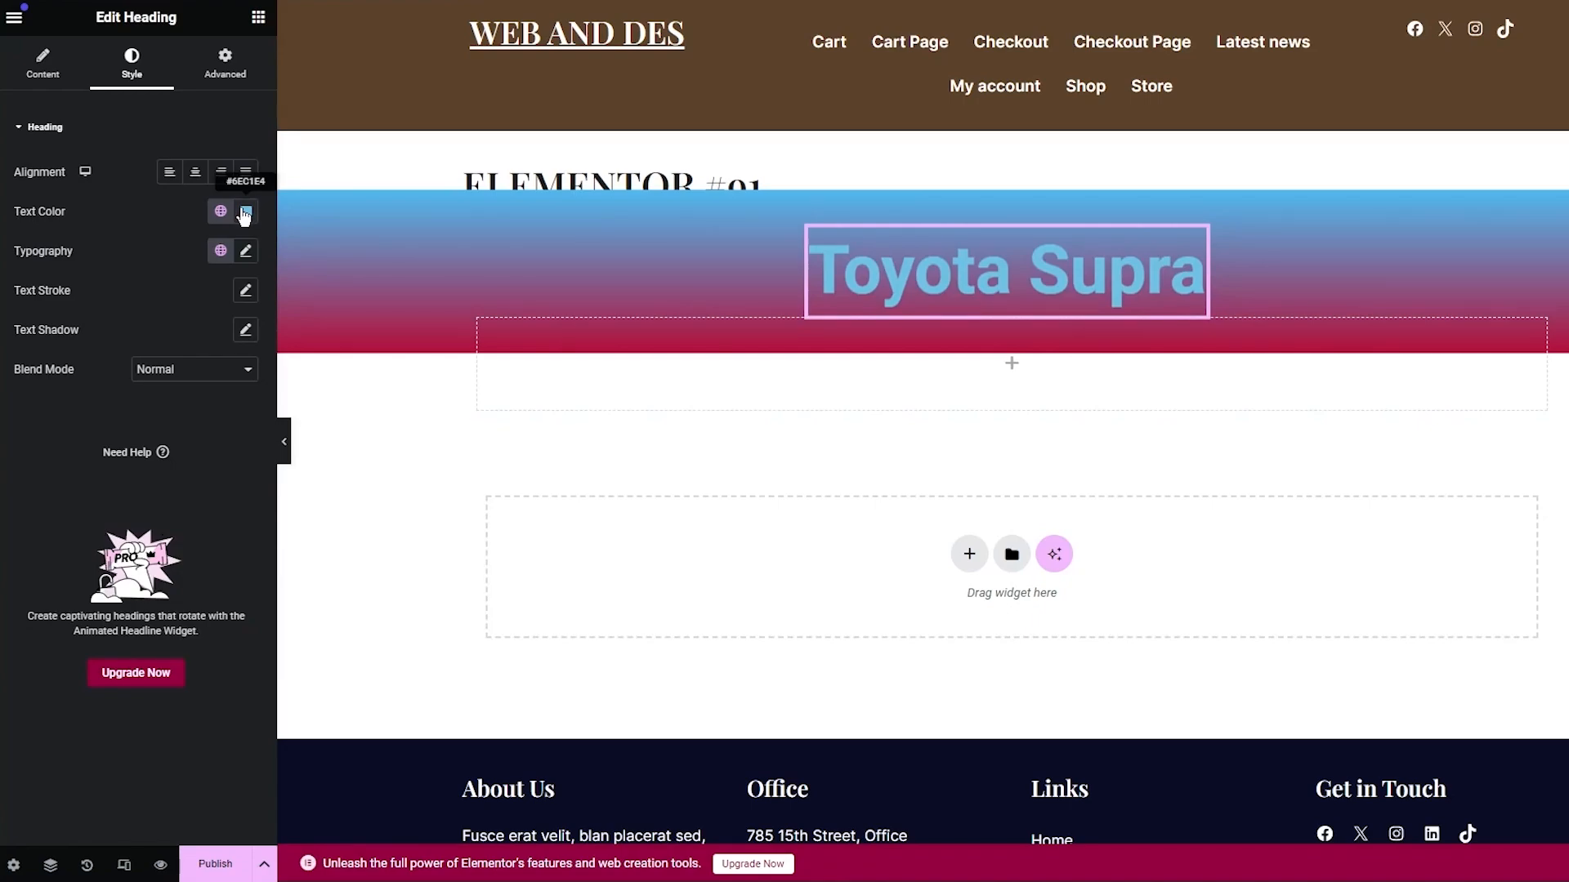
pyautogui.click(244, 214)
pyautogui.moveTo(248, 305); pyautogui.dragTo(49, 515)
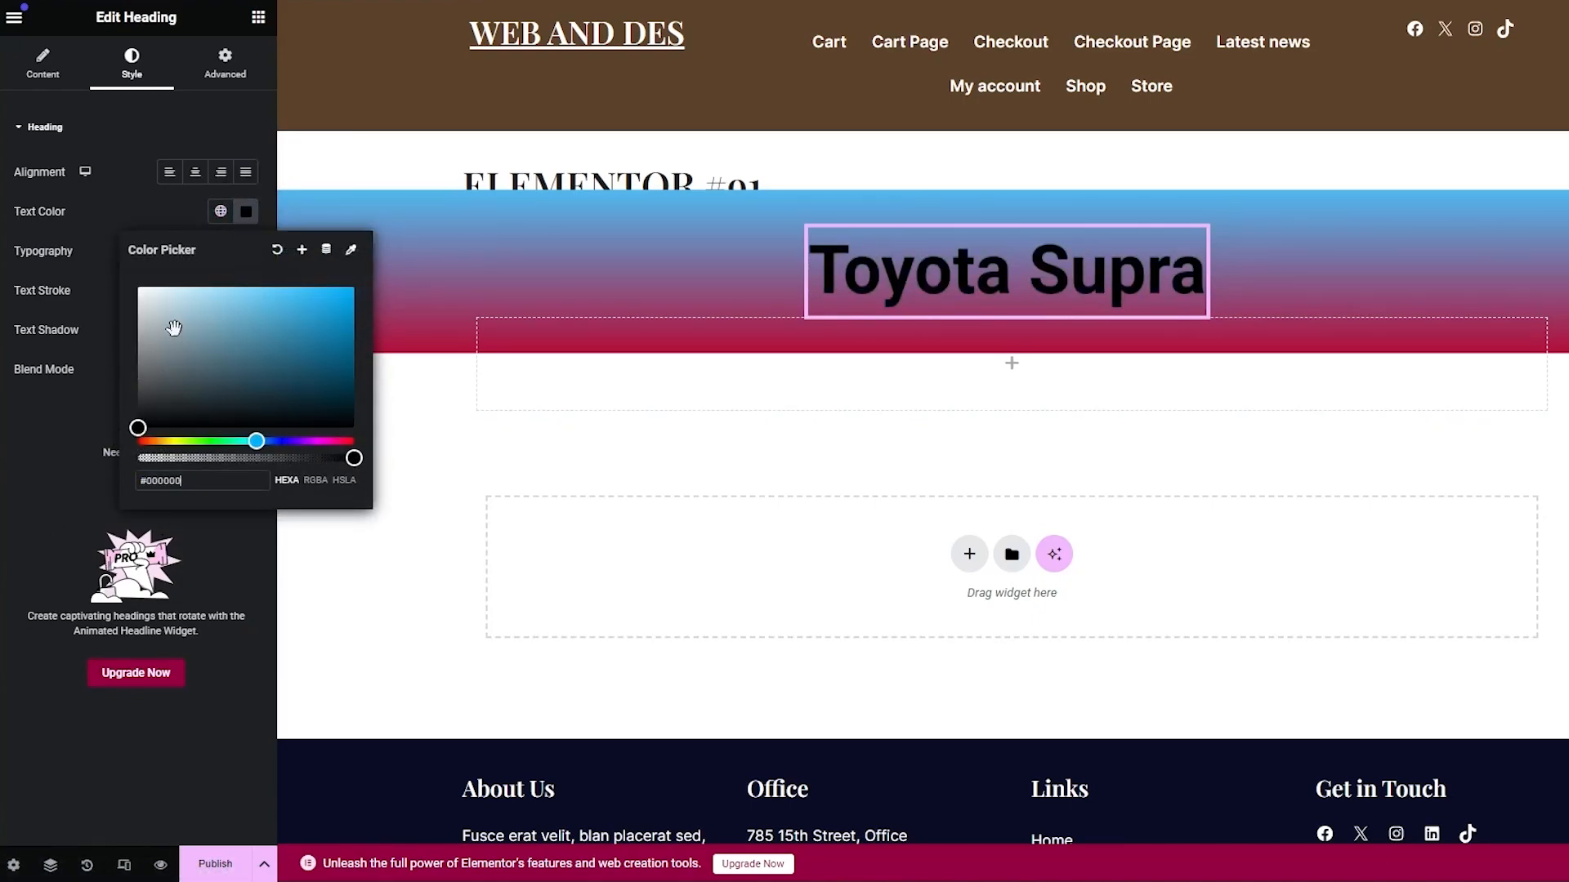
pyautogui.click(46, 438)
# Step: Set the Toyota Supra heading's font family to Rosario
pyautogui.click(244, 253)
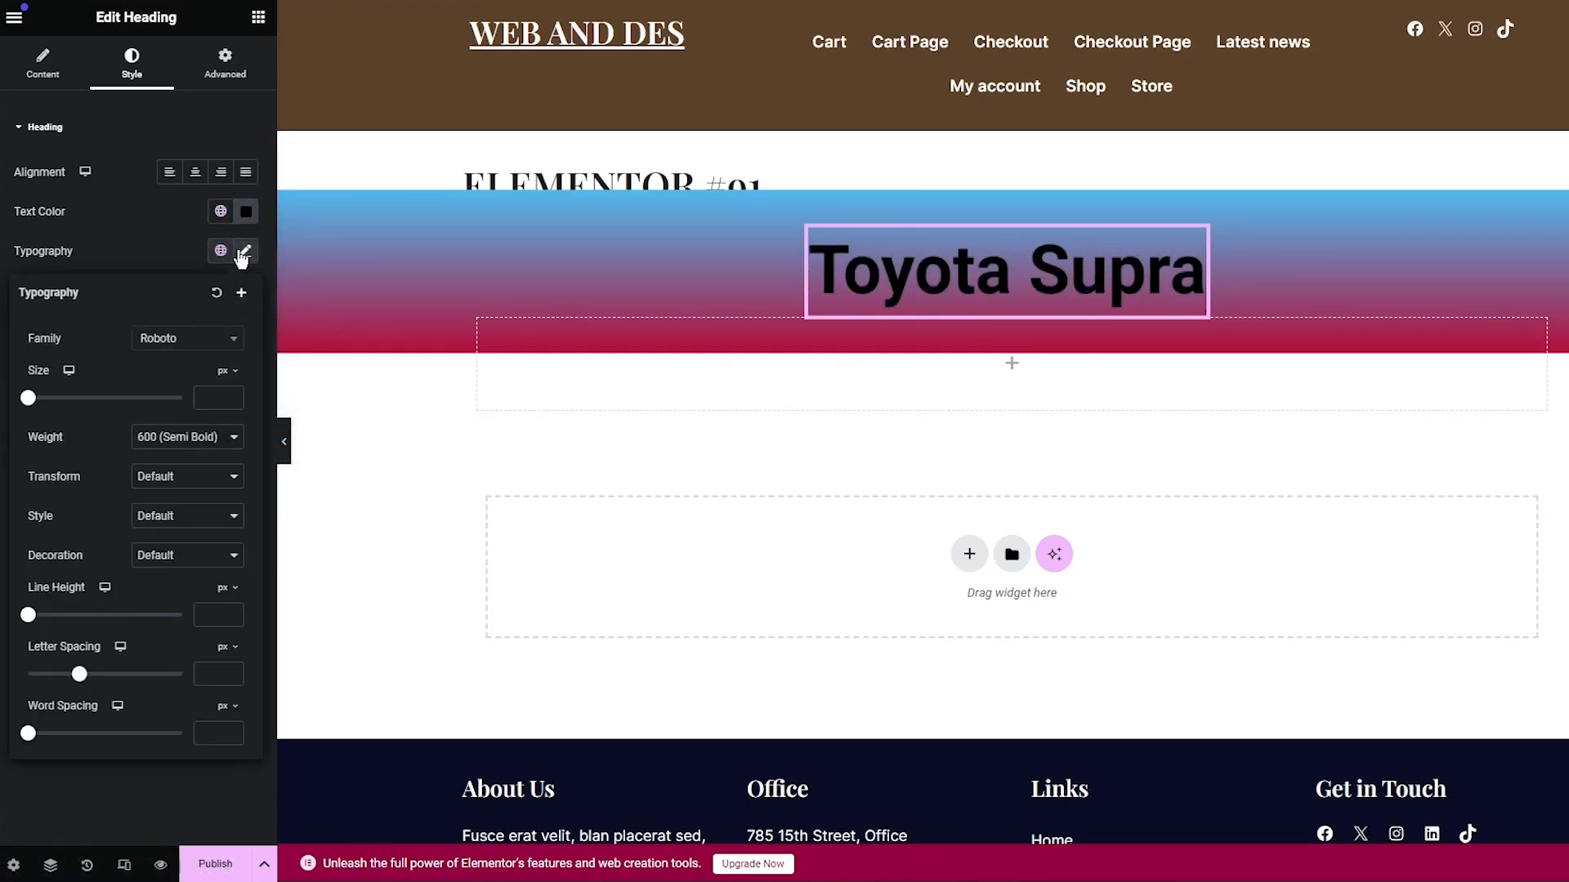
pyautogui.click(203, 339)
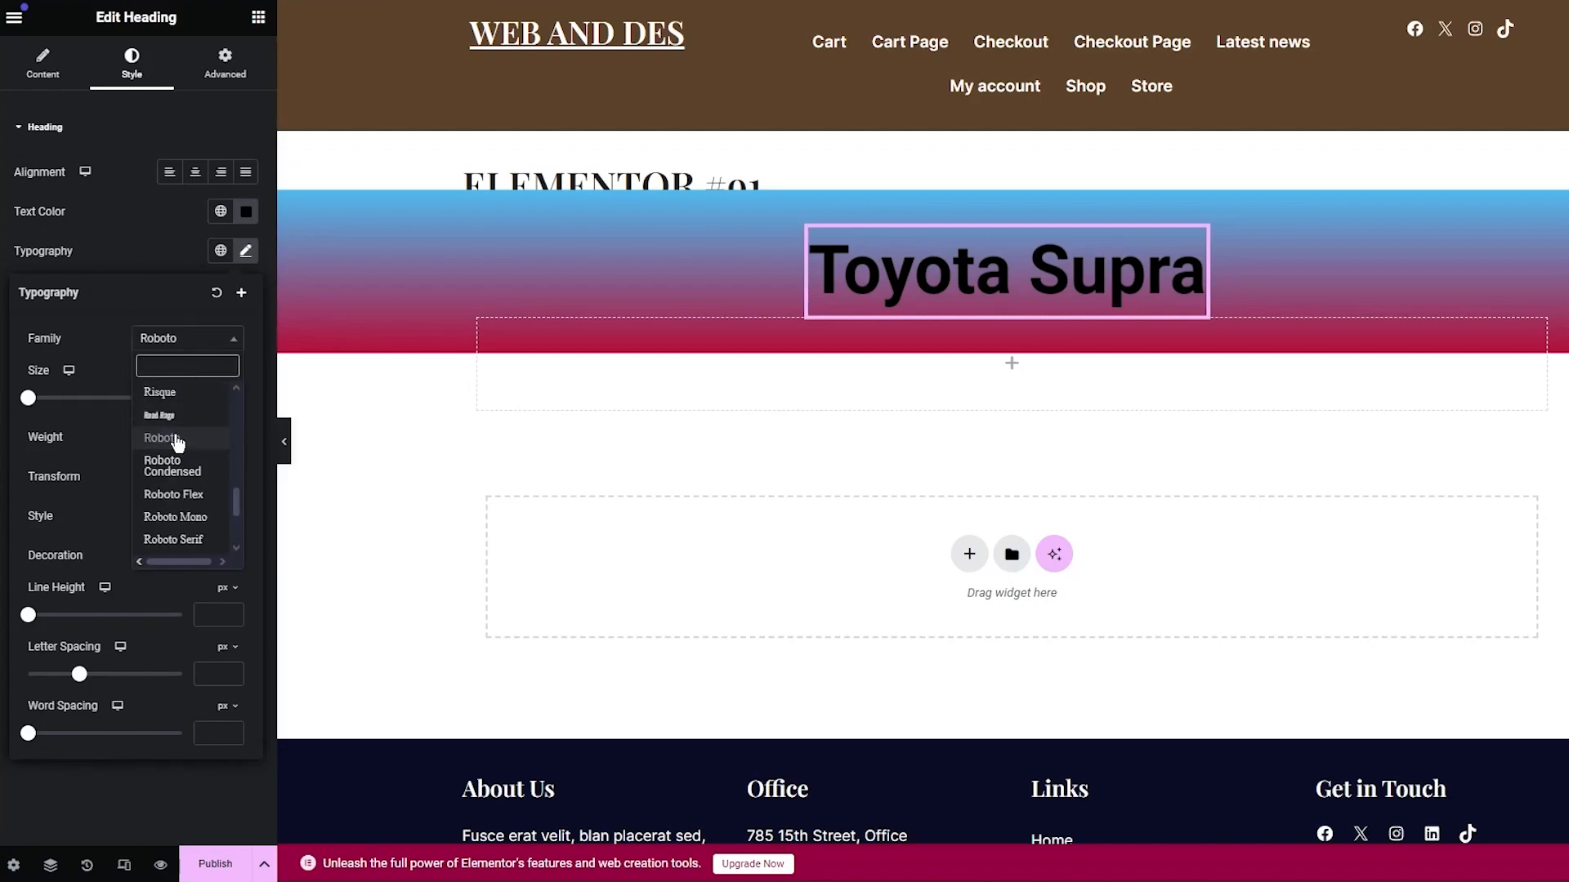
pyautogui.scroll(-3, 178, 444)
pyautogui.click(181, 469)
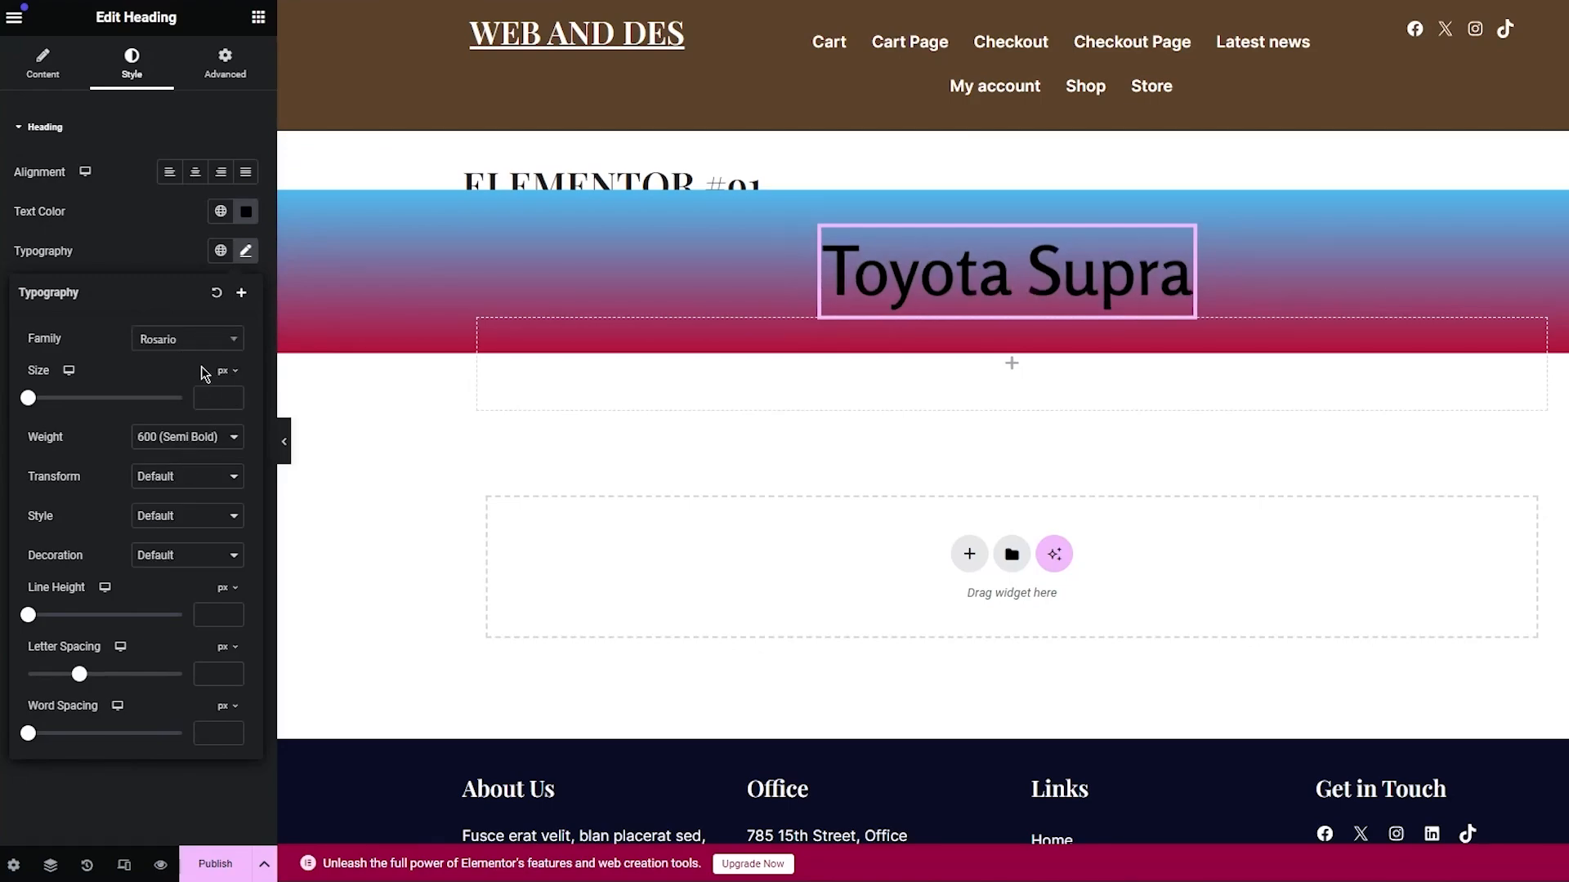
# Step: Set the Toyota Supra heading's font family to the script font Ruthie and close the typography settings
pyautogui.click(226, 337)
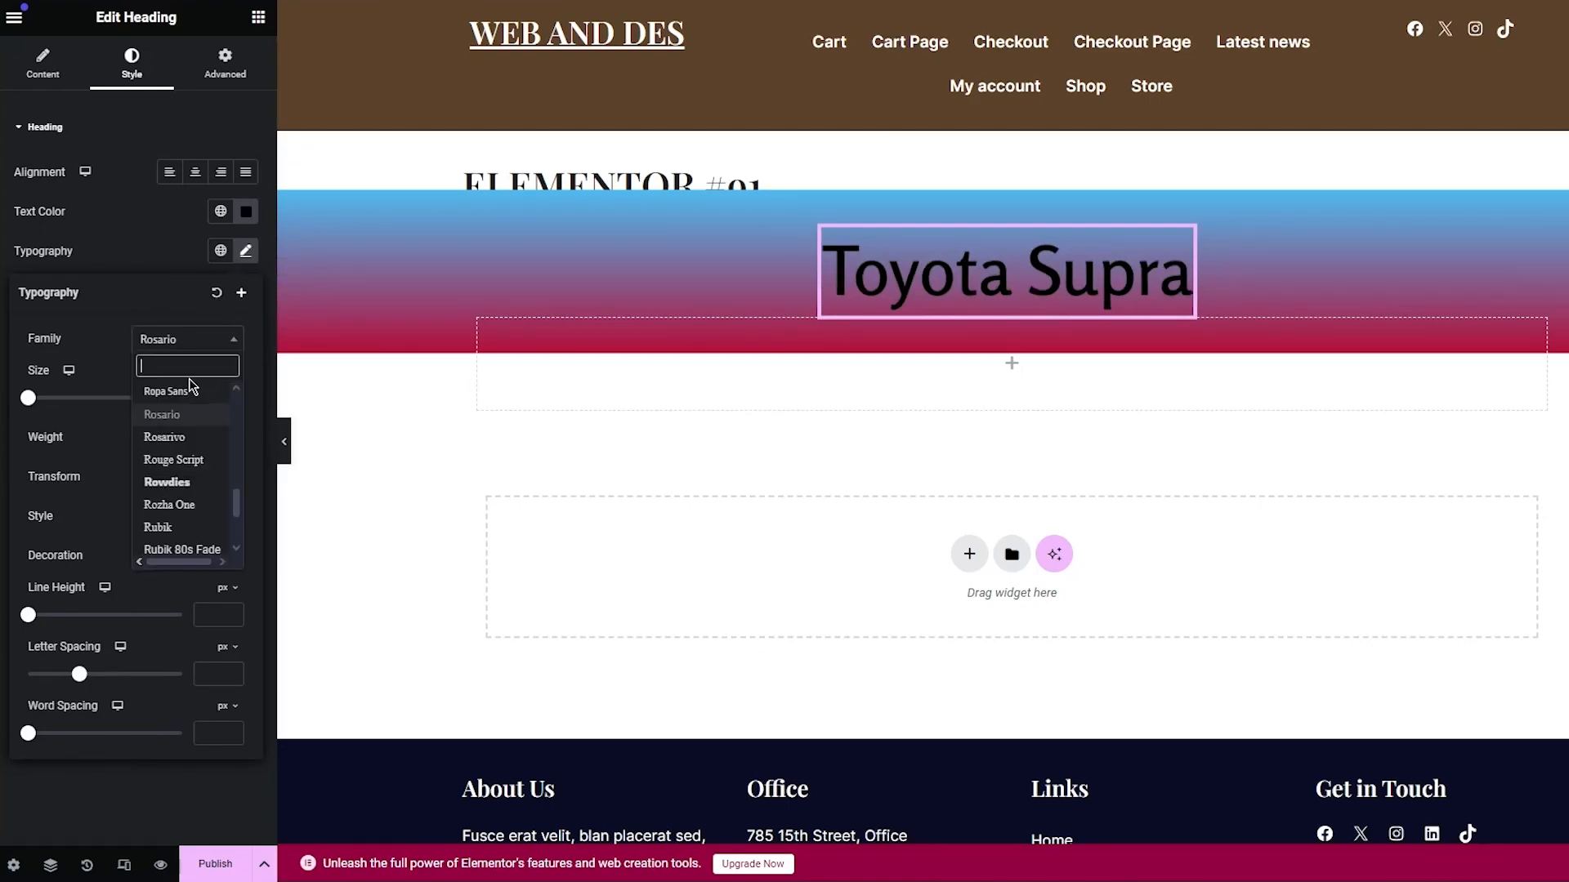
pyautogui.scroll(-5, 188, 490)
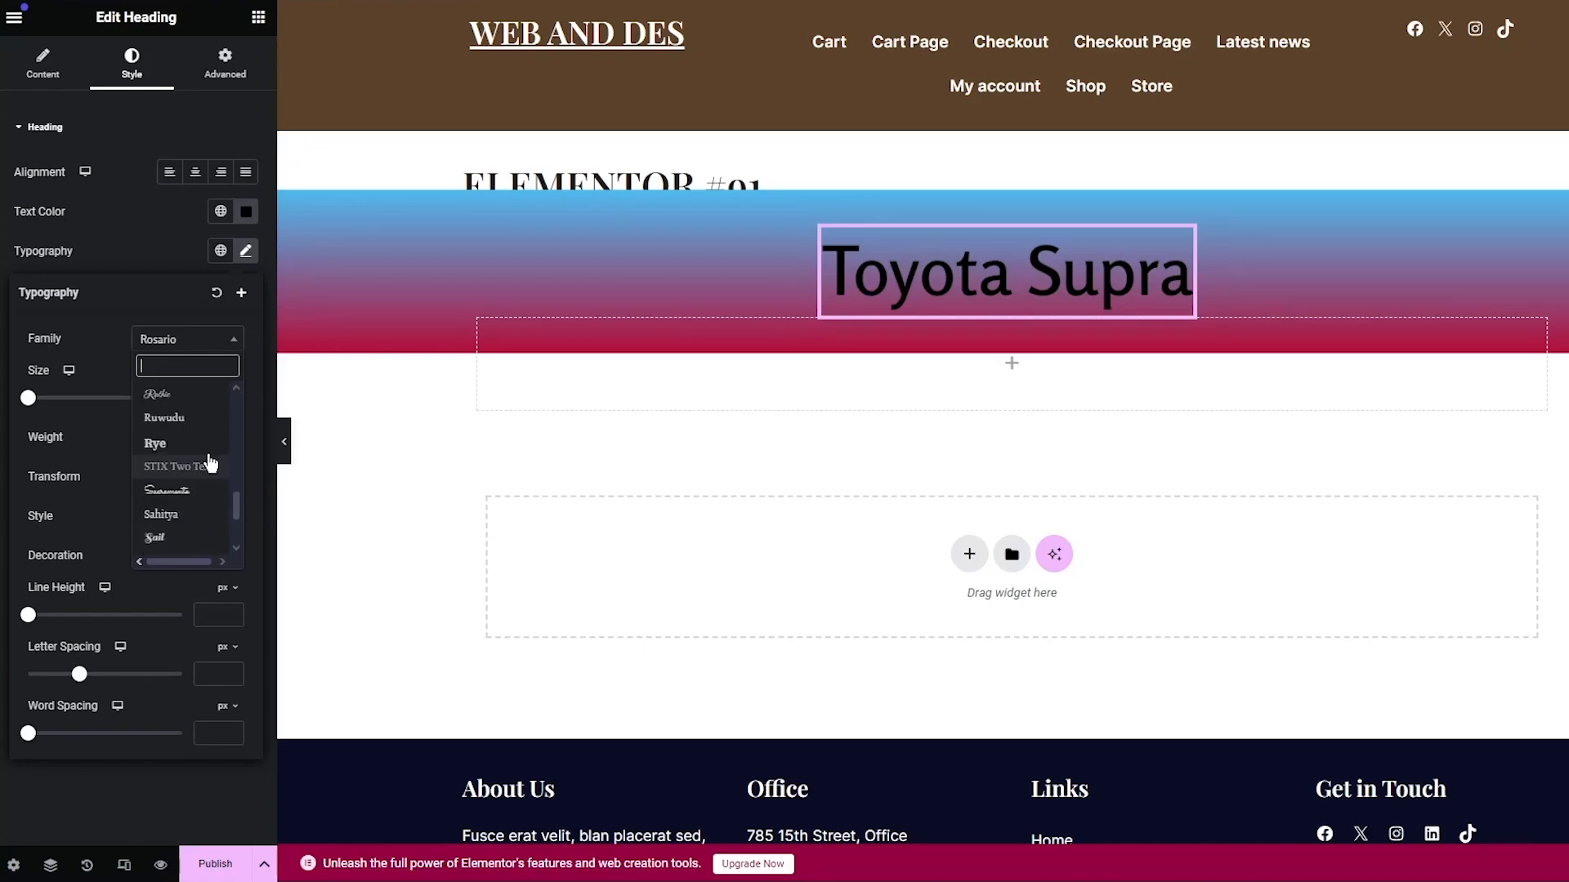
pyautogui.click(155, 415)
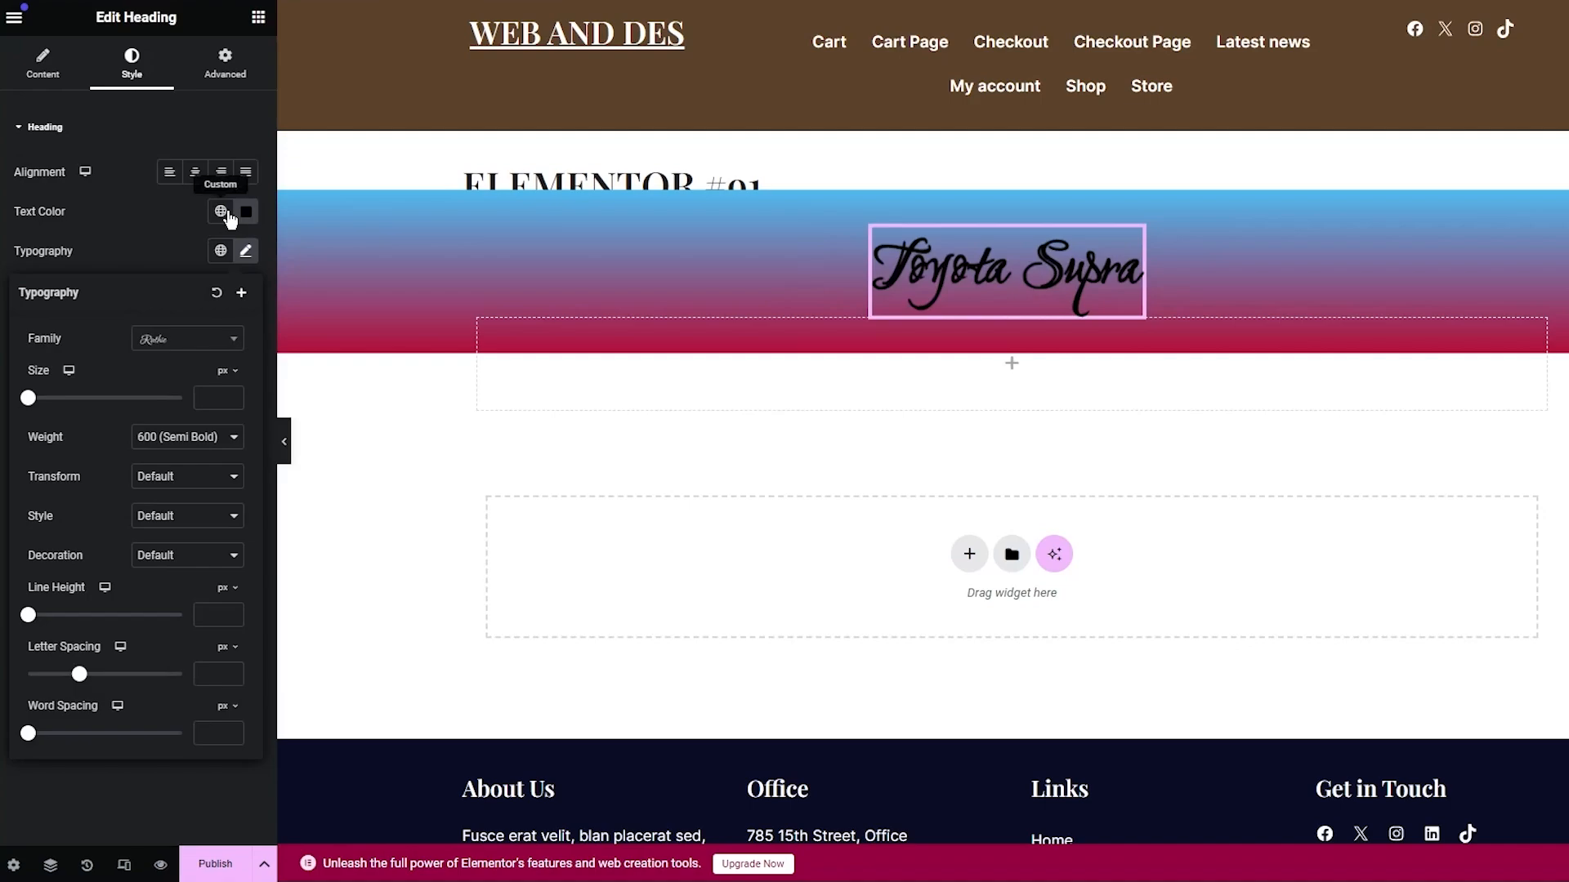
pyautogui.click(241, 256)
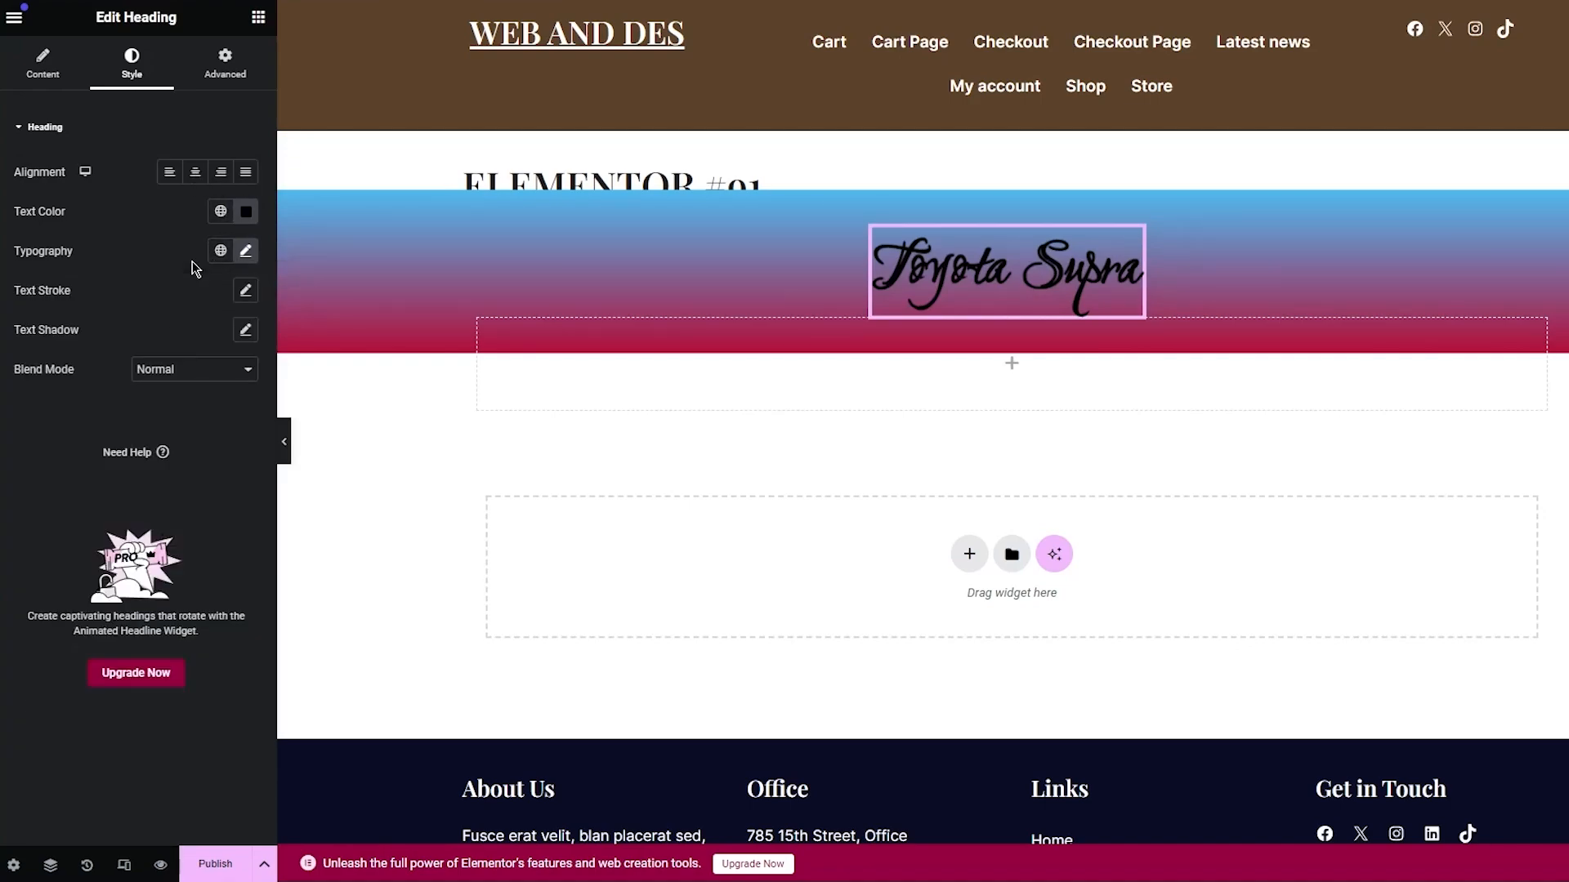
pyautogui.click(244, 292)
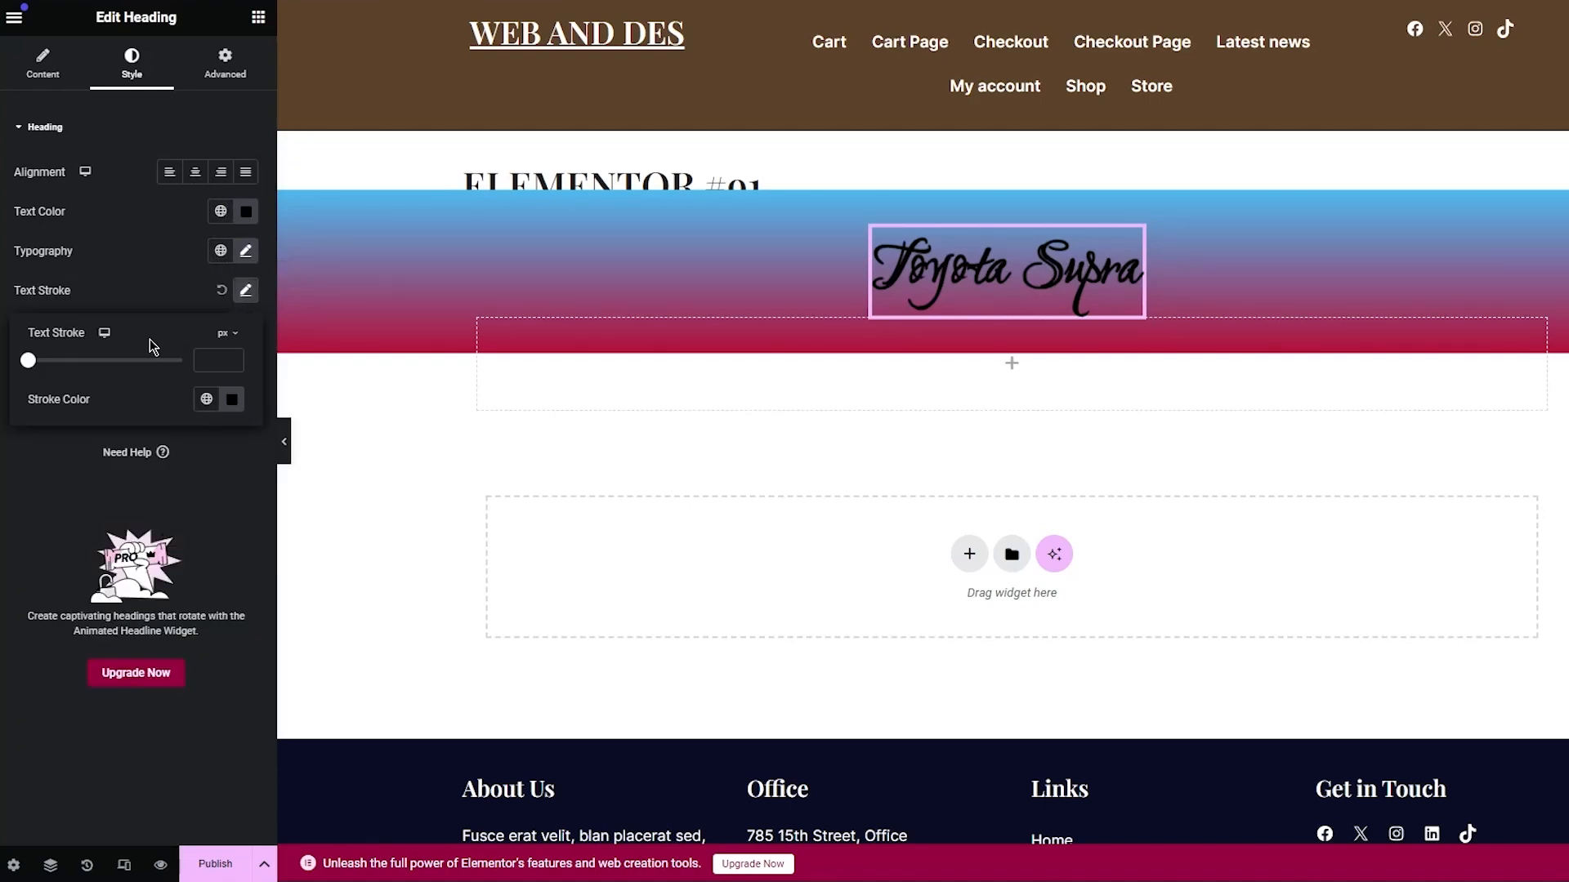
pyautogui.moveTo(33, 364)
pyautogui.mouseDown()
pyautogui.moveTo(91, 365)
pyautogui.moveTo(20, 363)
pyautogui.mouseUp()
pyautogui.click(40, 460)
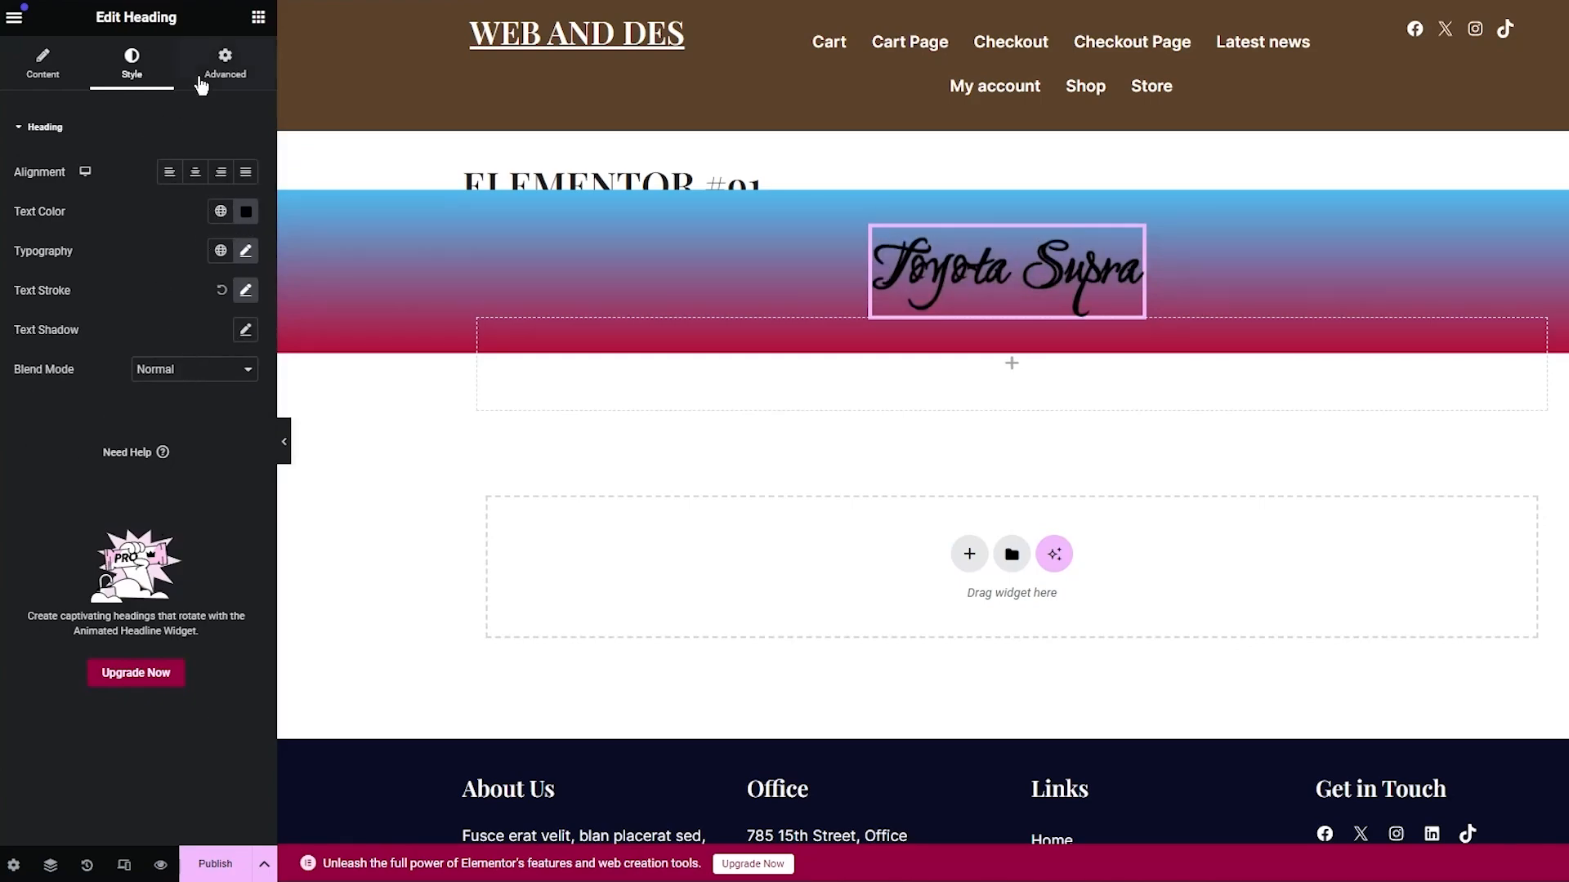
# Step: Try the heading's Size options and look through its Position choices and remaining advanced settings
pyautogui.click(222, 62)
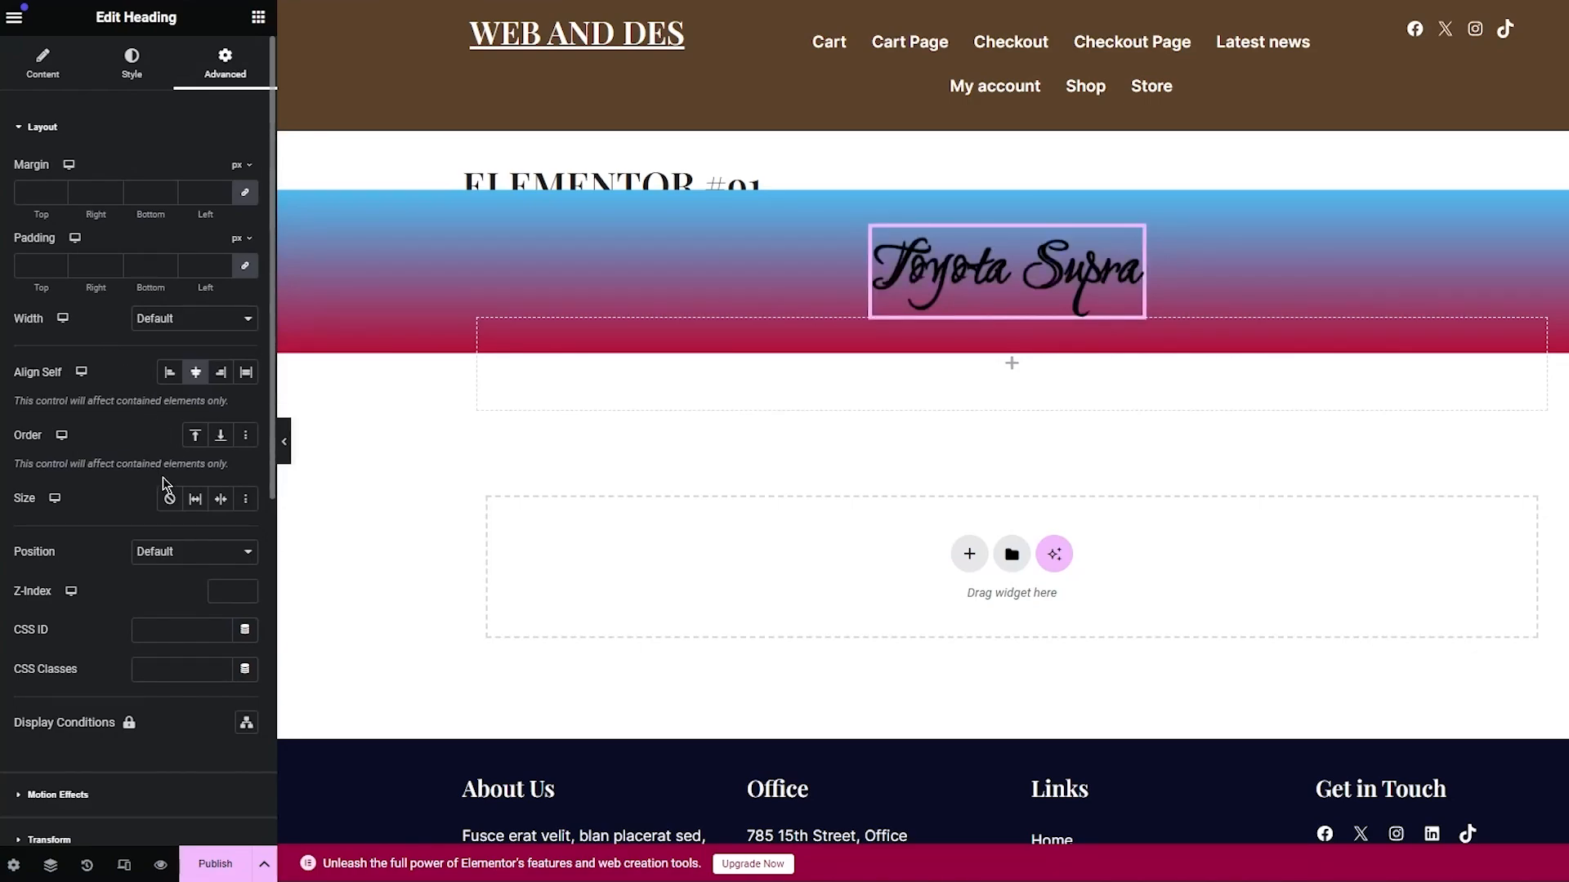
pyautogui.click(198, 500)
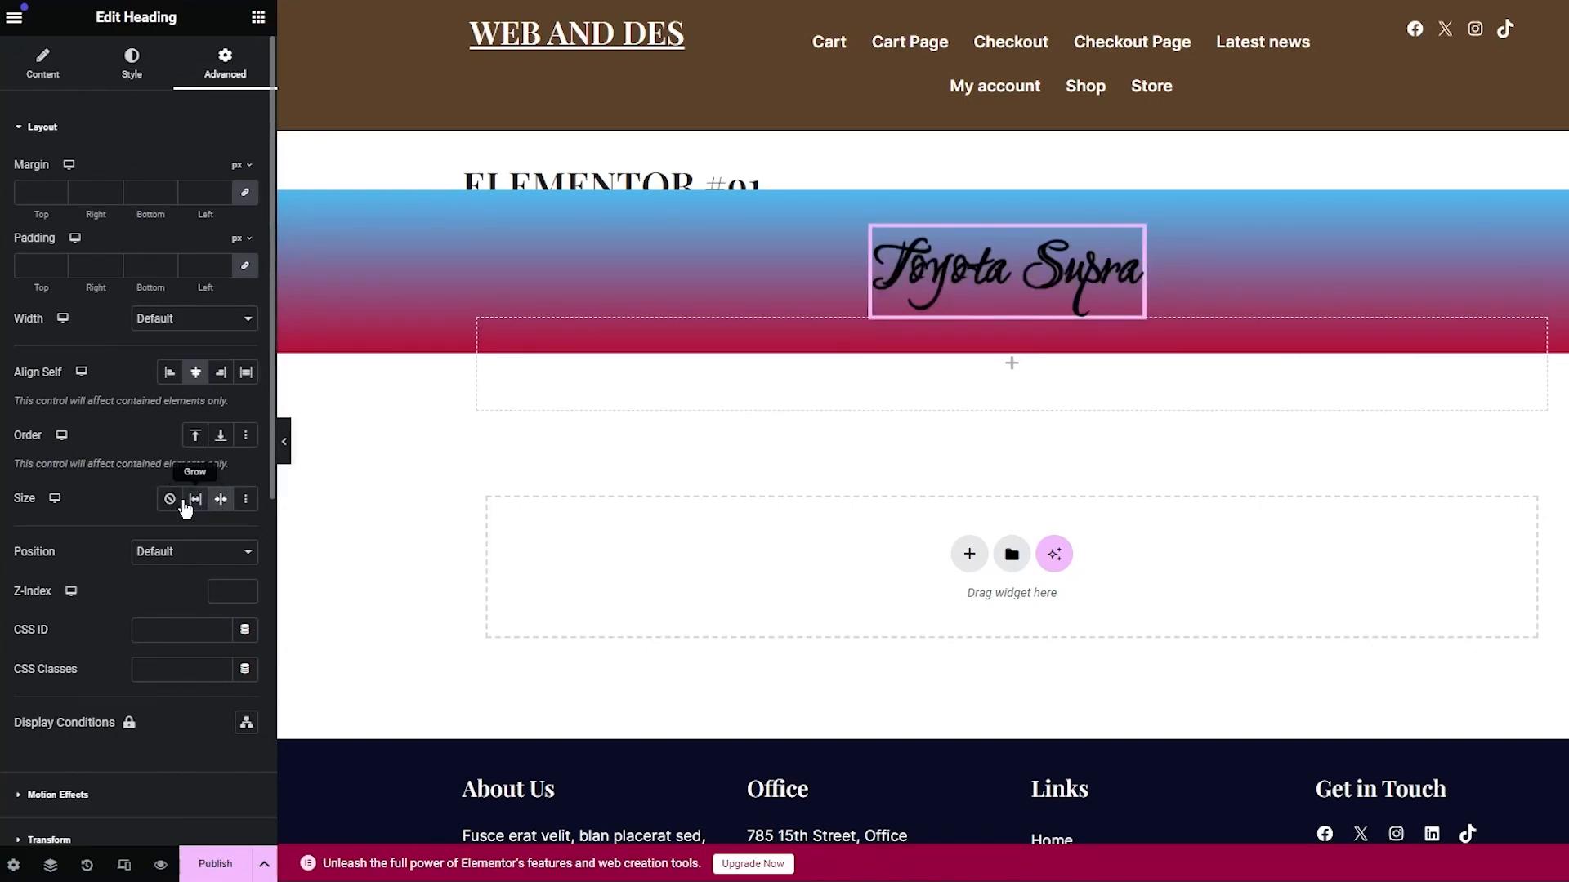
pyautogui.click(246, 500)
pyautogui.click(245, 500)
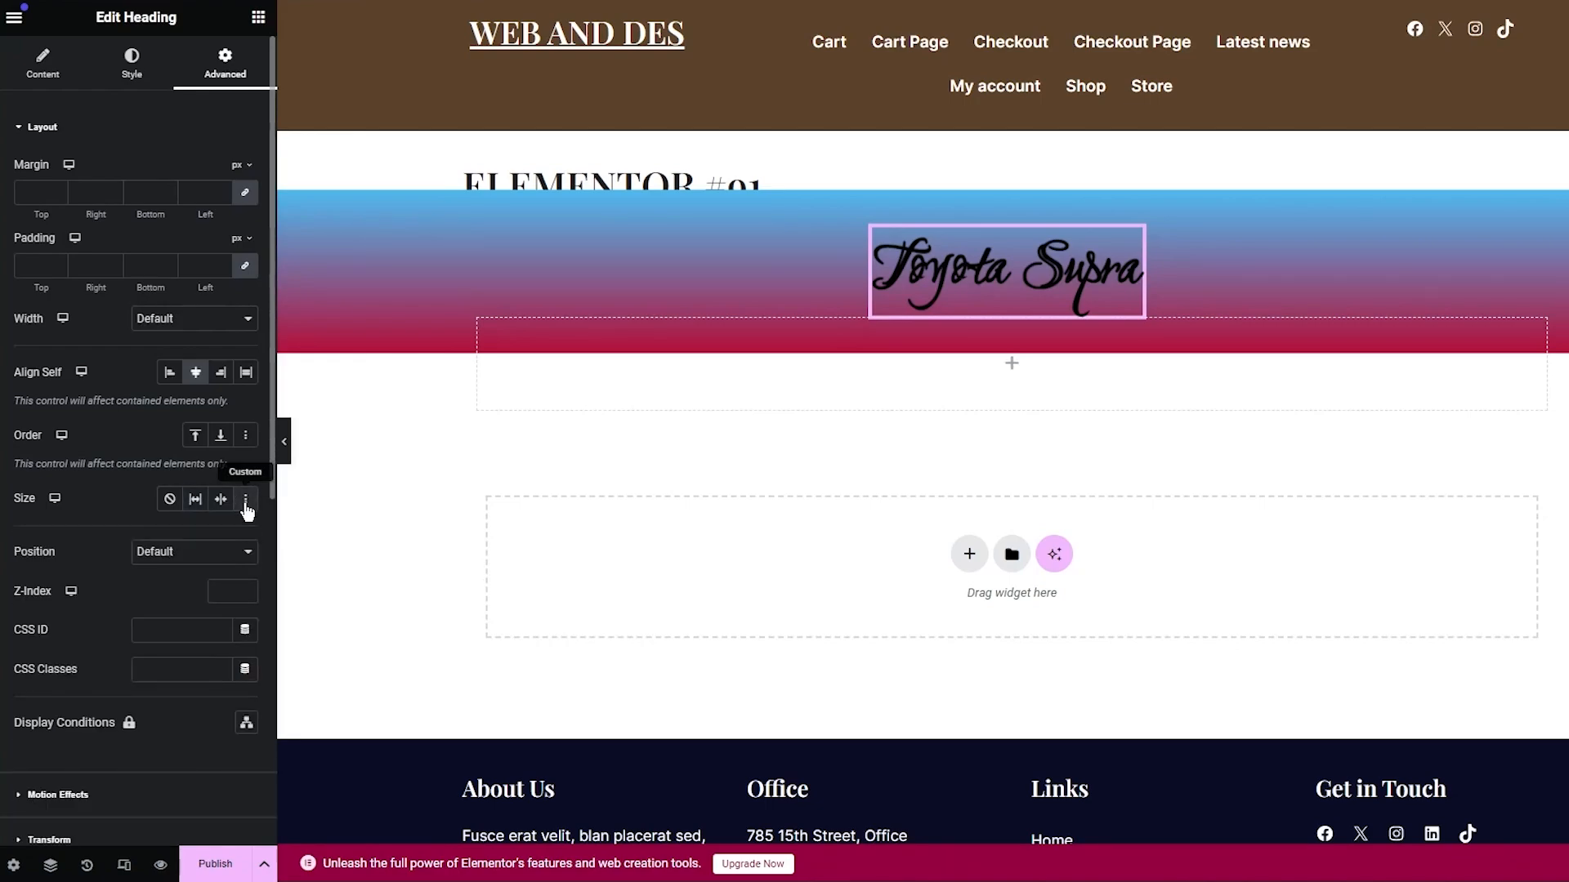
pyautogui.click(188, 551)
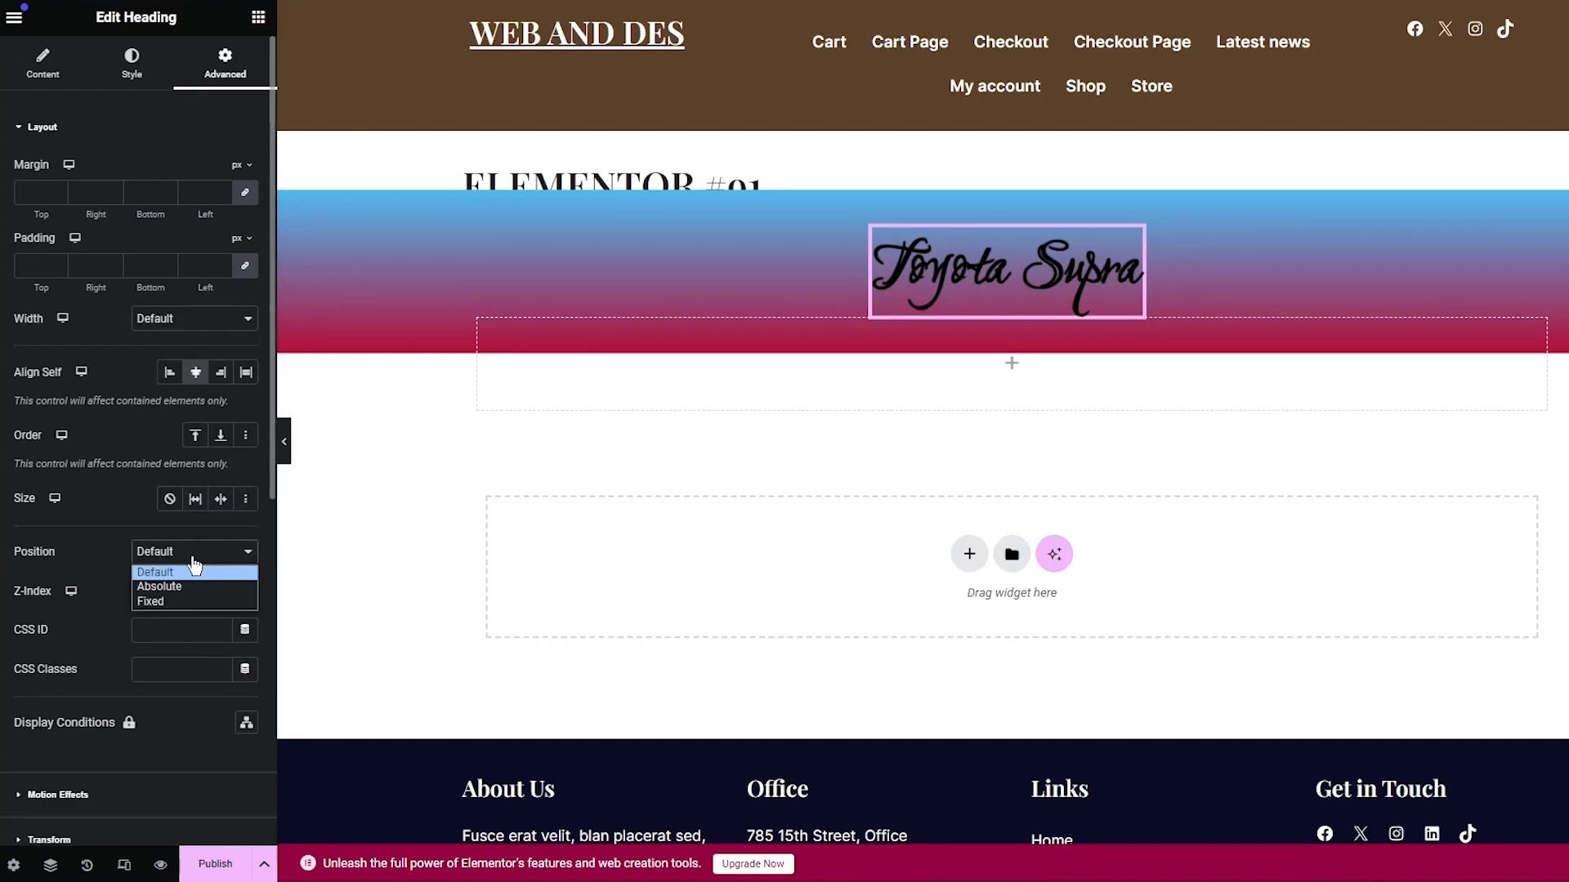
pyautogui.click(187, 552)
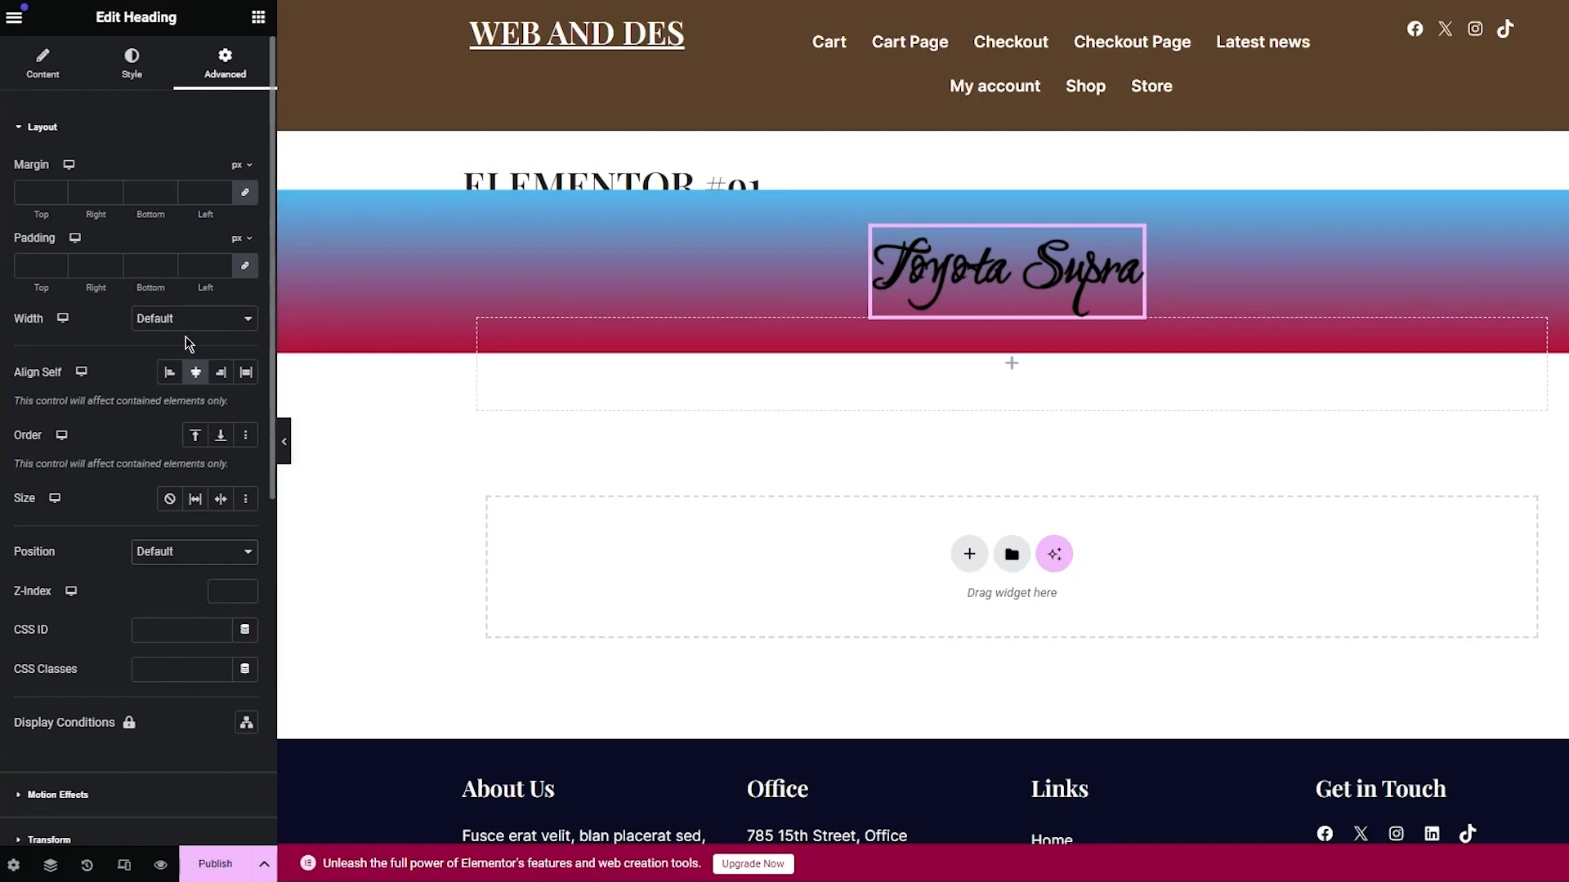
pyautogui.scroll(-3, 218, 364)
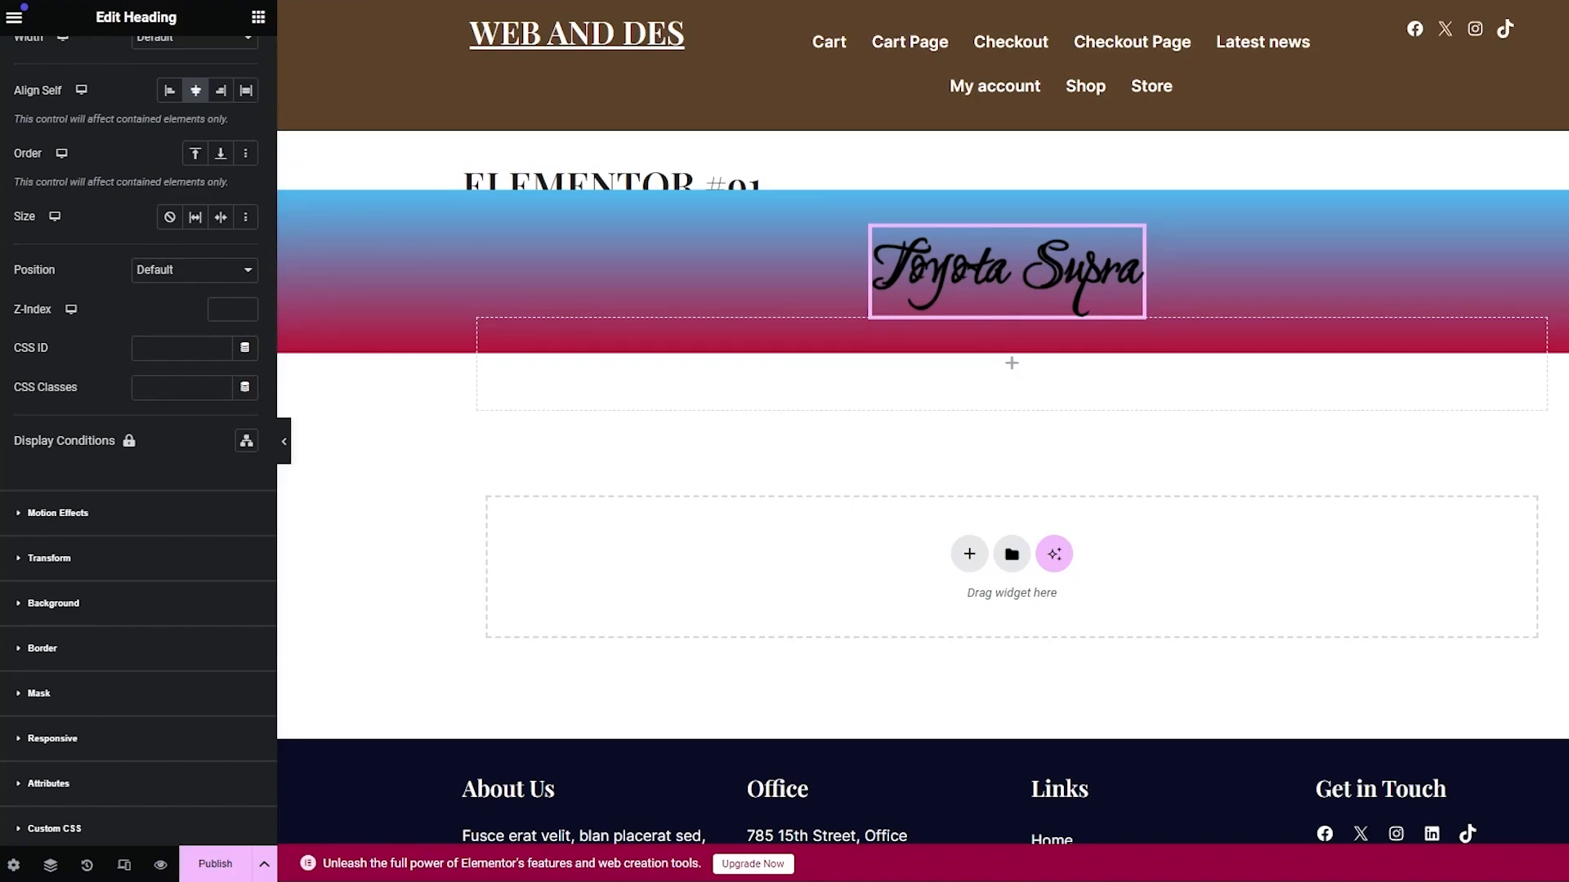
pyautogui.scroll(5, 119, 92)
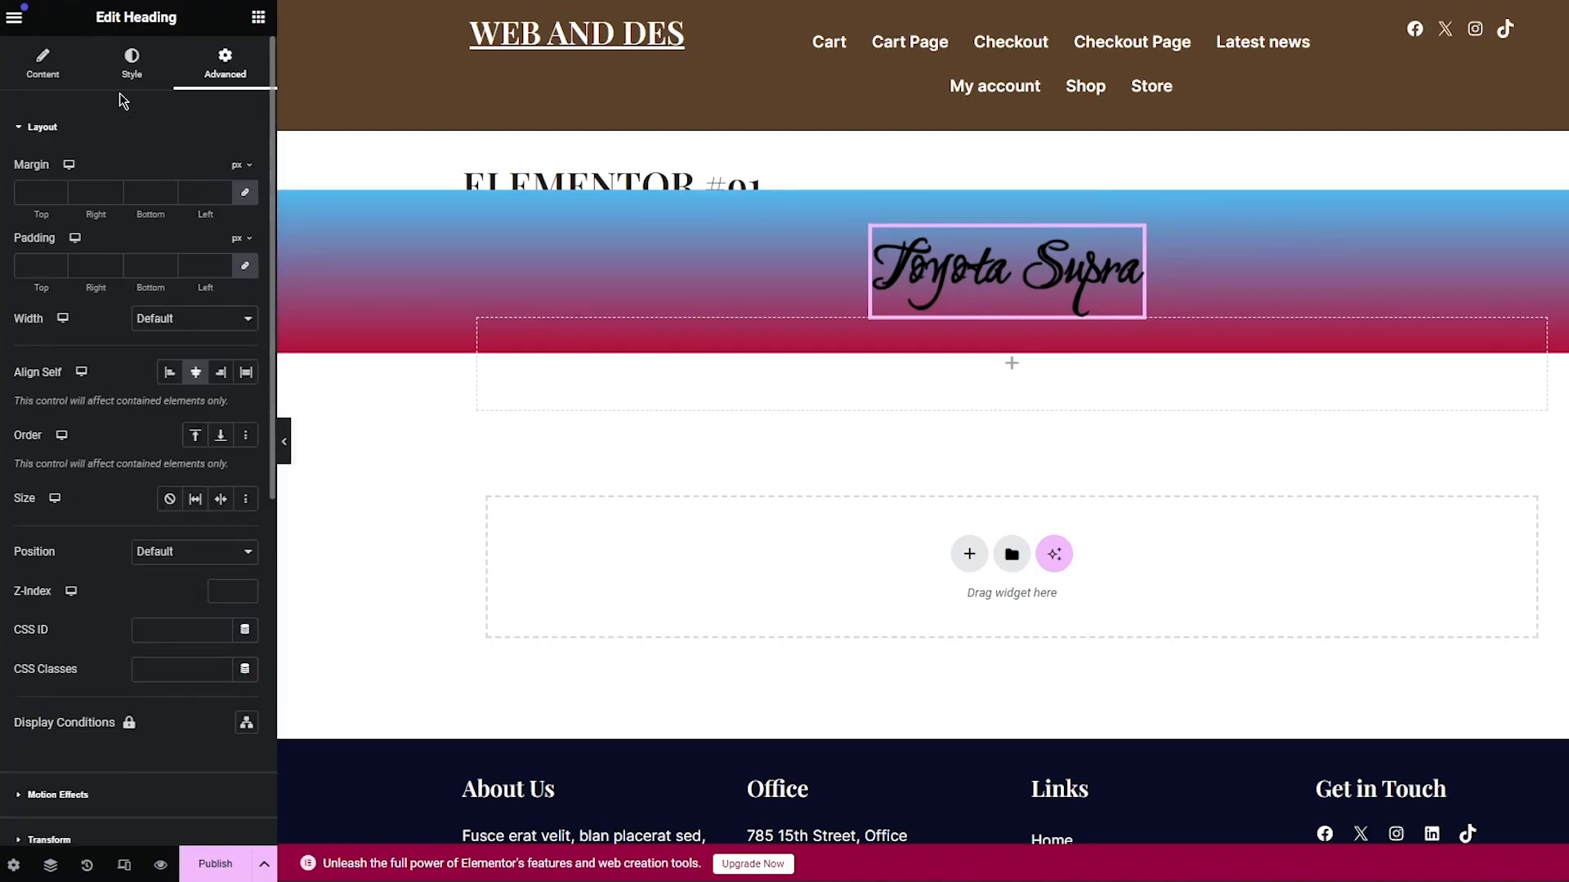
pyautogui.click(54, 62)
pyautogui.click(132, 61)
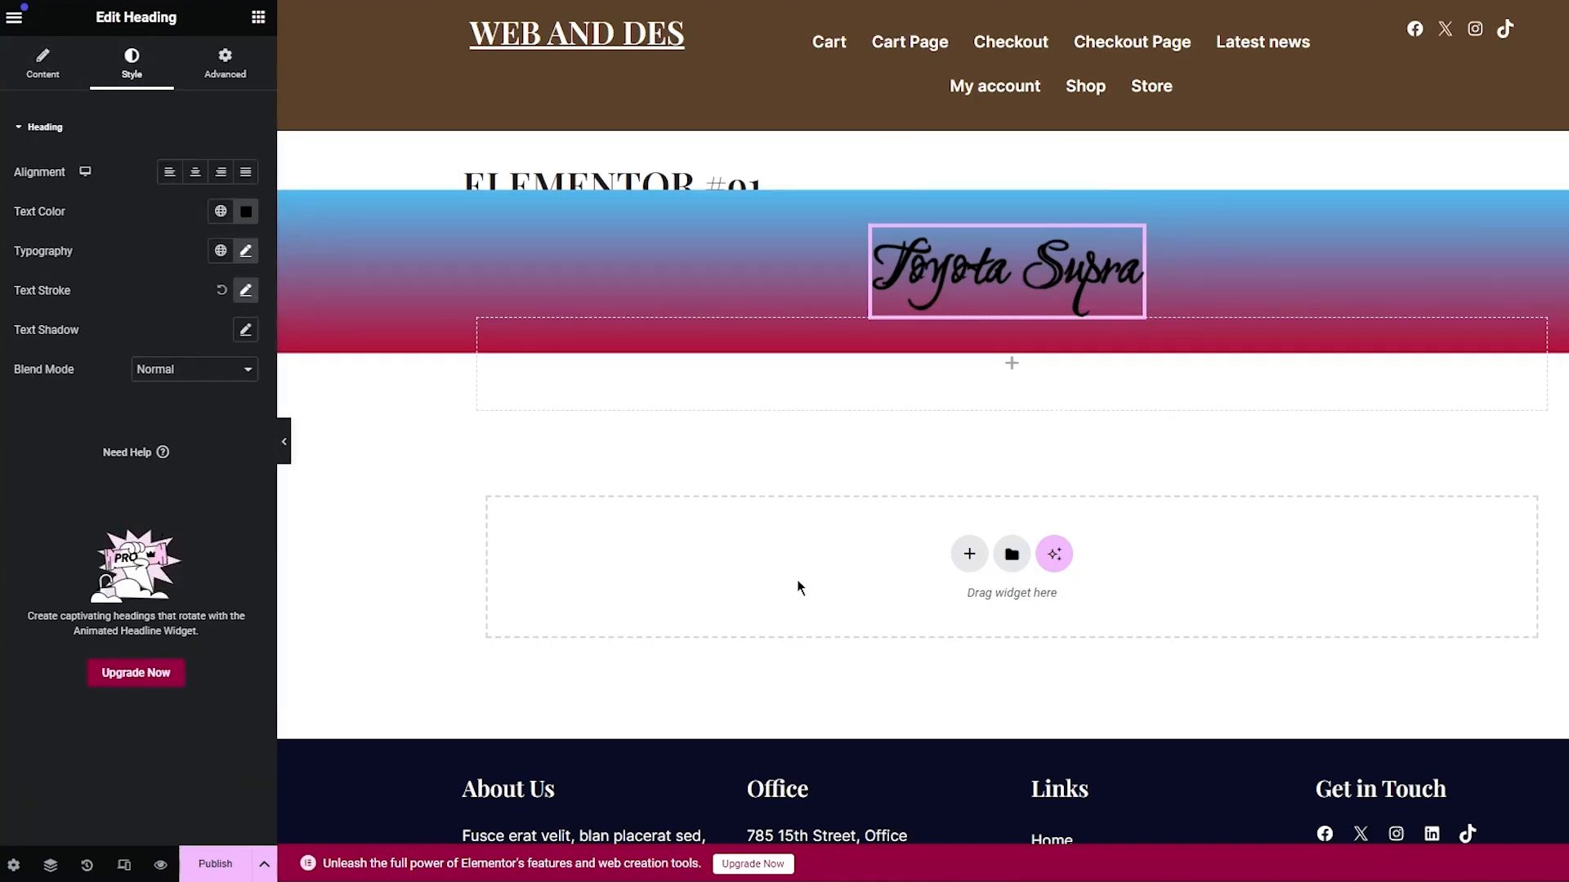
pyautogui.click(969, 554)
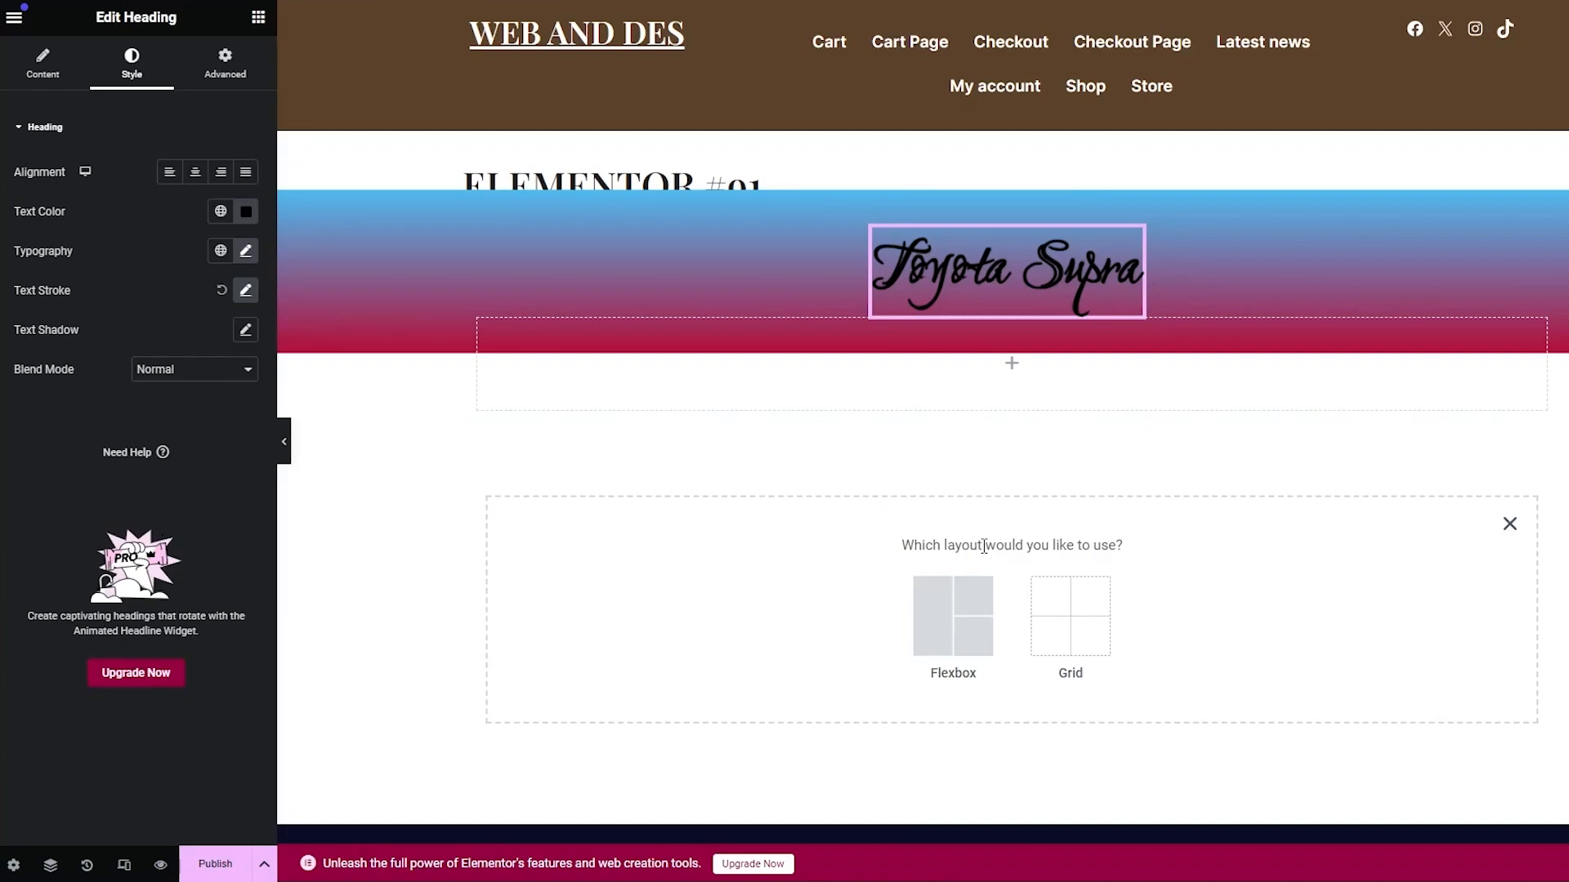
pyautogui.click(1509, 524)
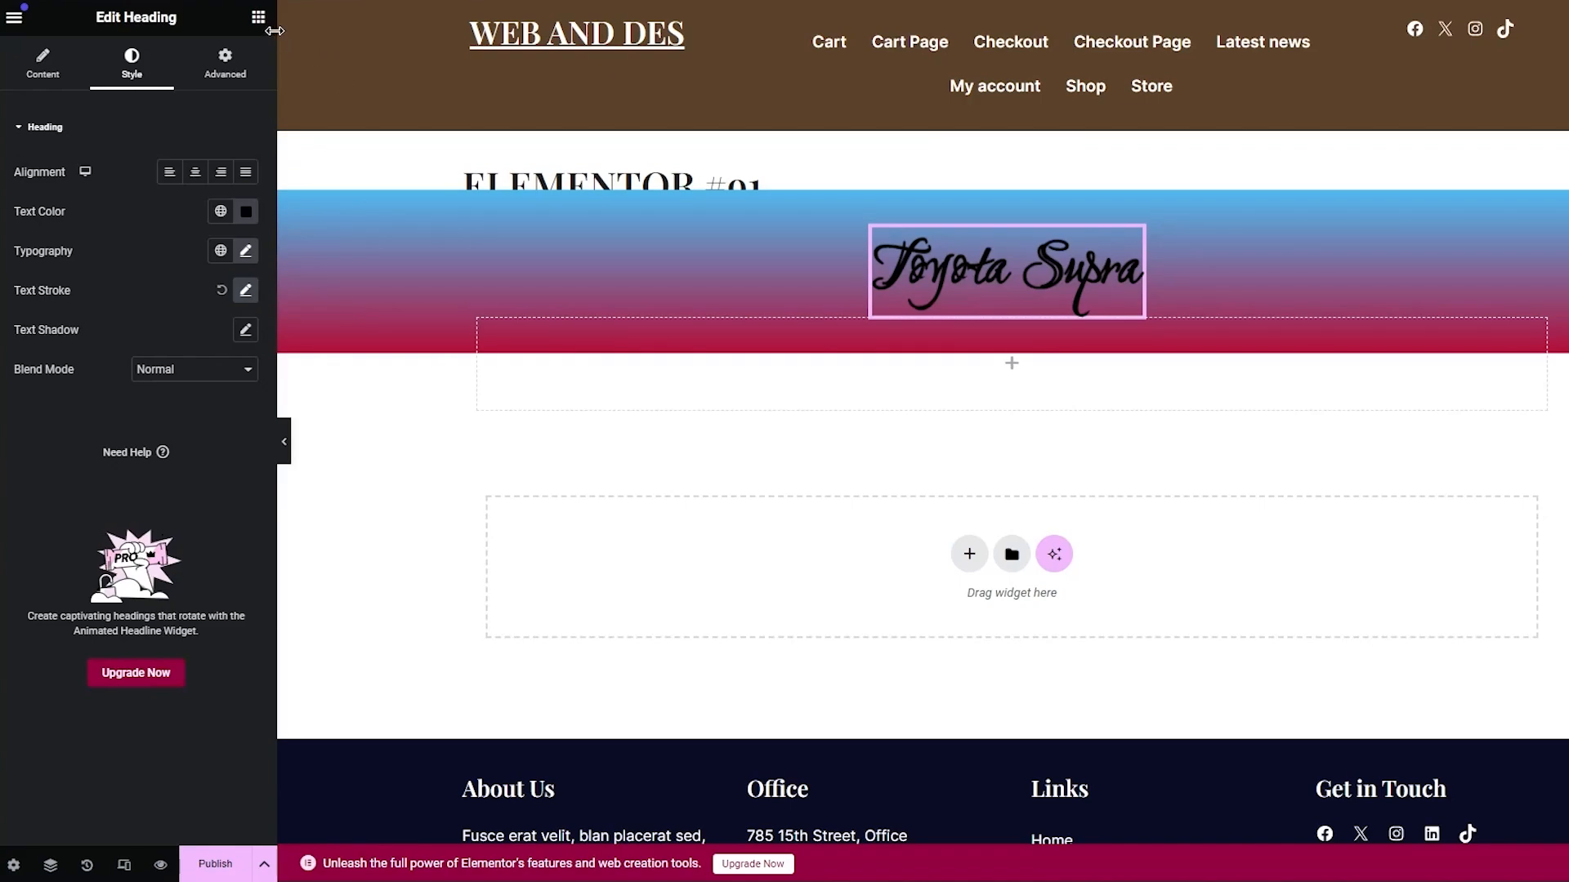
# Step: Add an empty flexbox container below the existing empty container and bring up the widgets for it
pyautogui.click(14, 18)
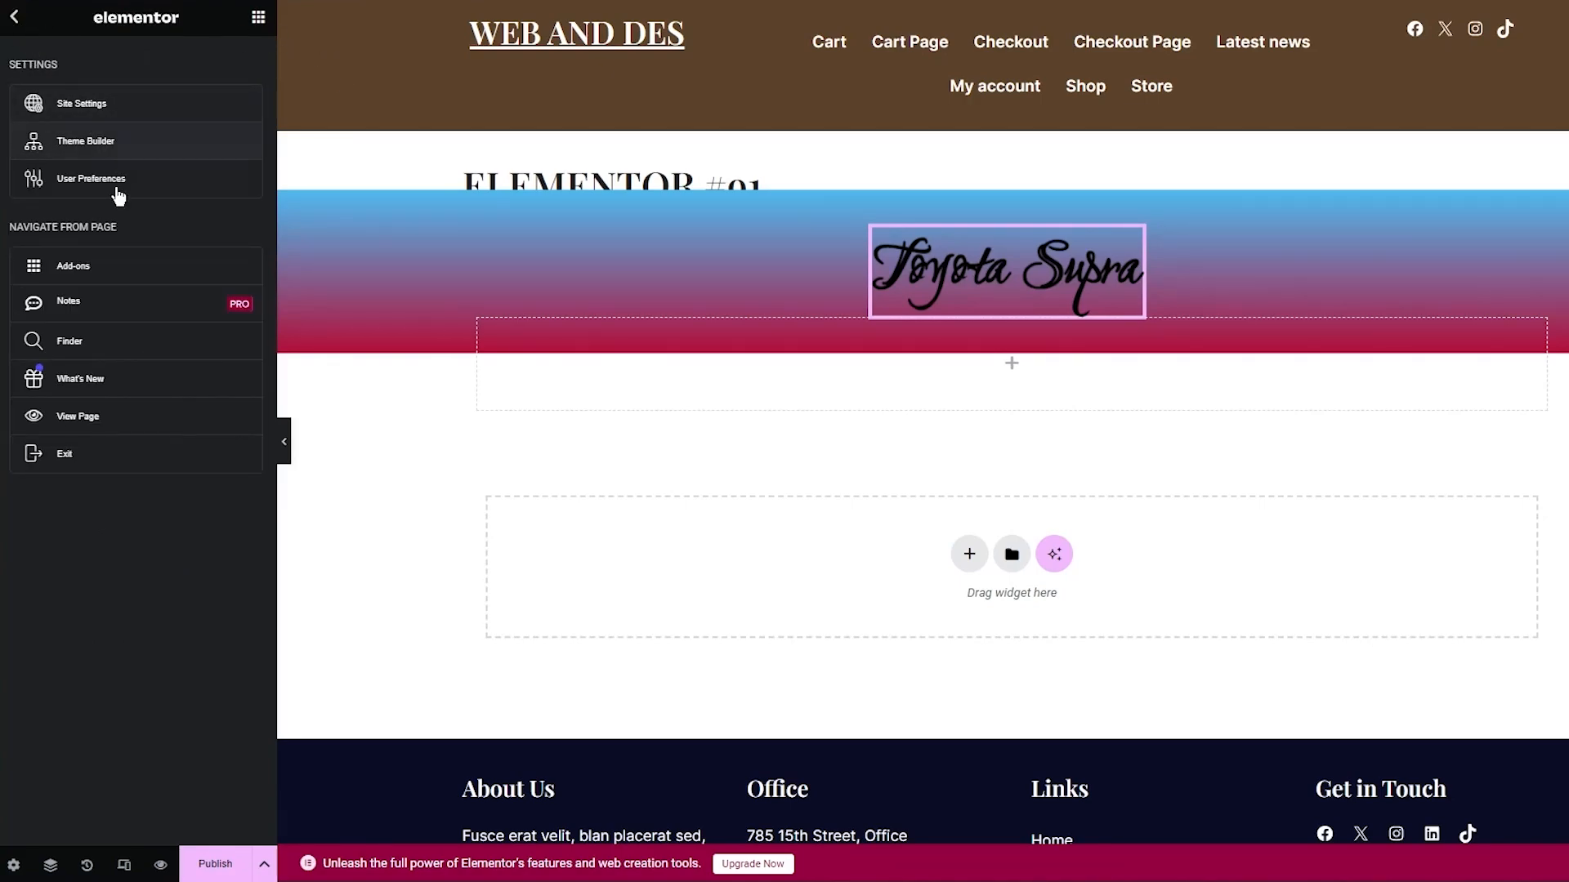
pyautogui.click(17, 16)
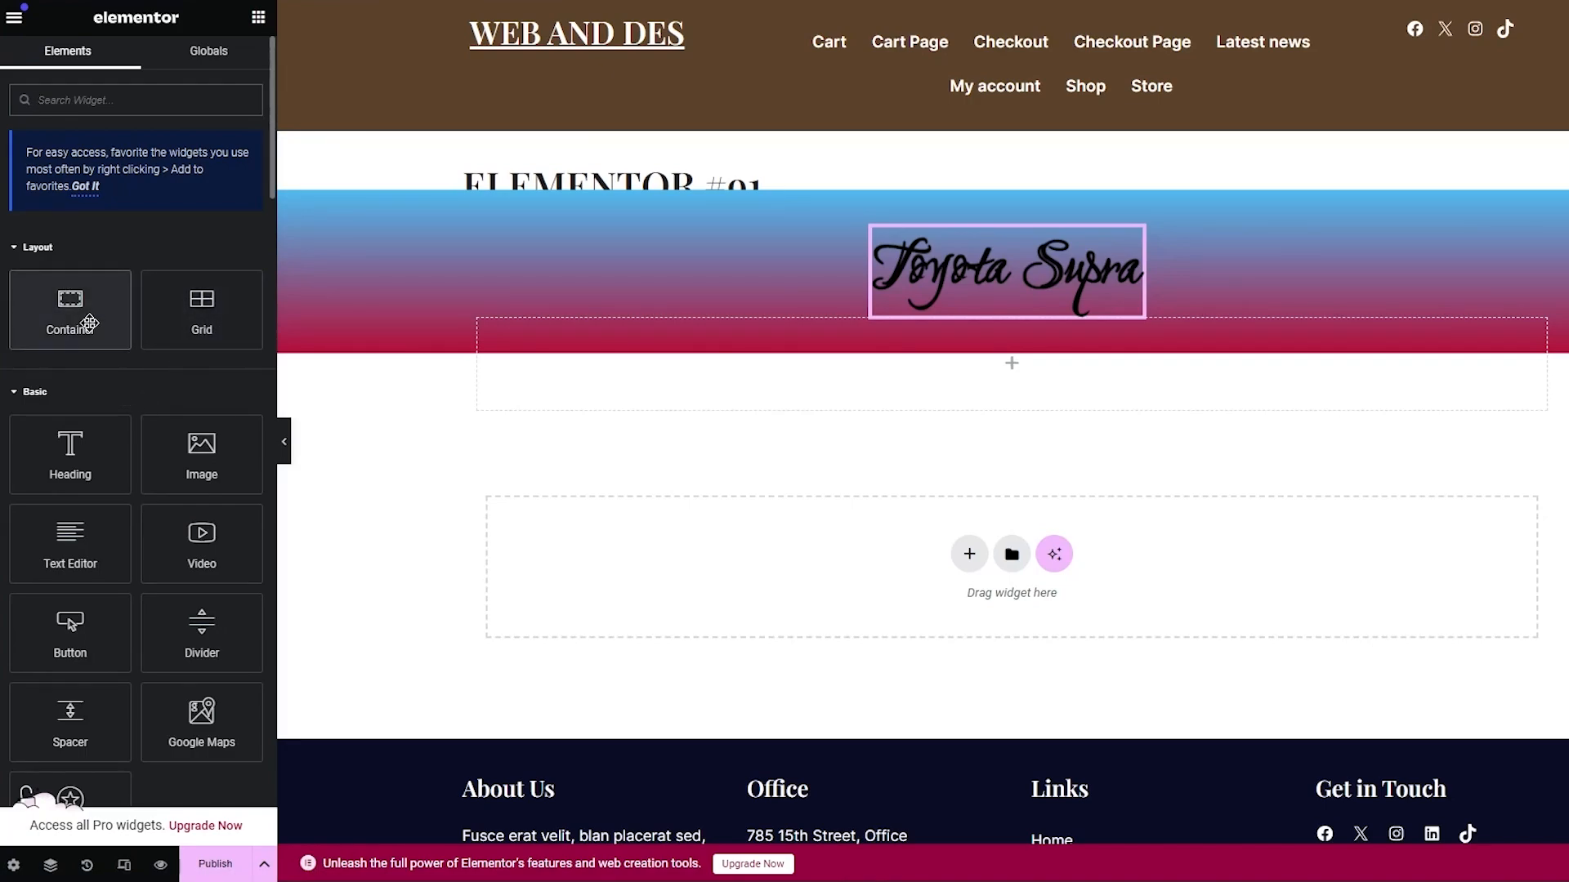
pyautogui.moveTo(89, 324); pyautogui.dragTo(962, 582)
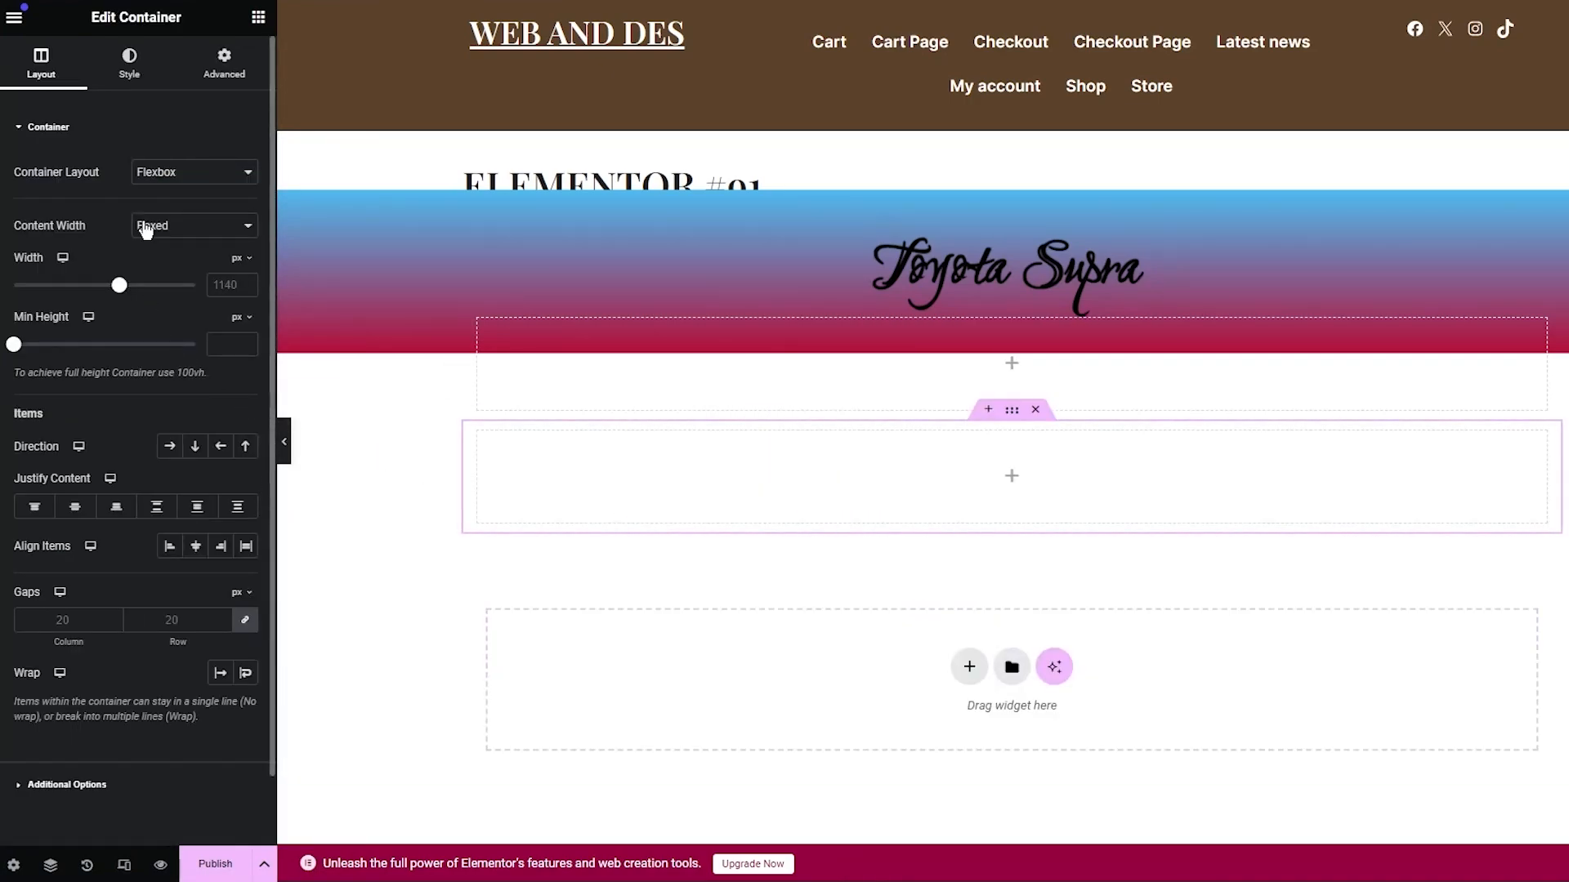
pyautogui.click(1012, 480)
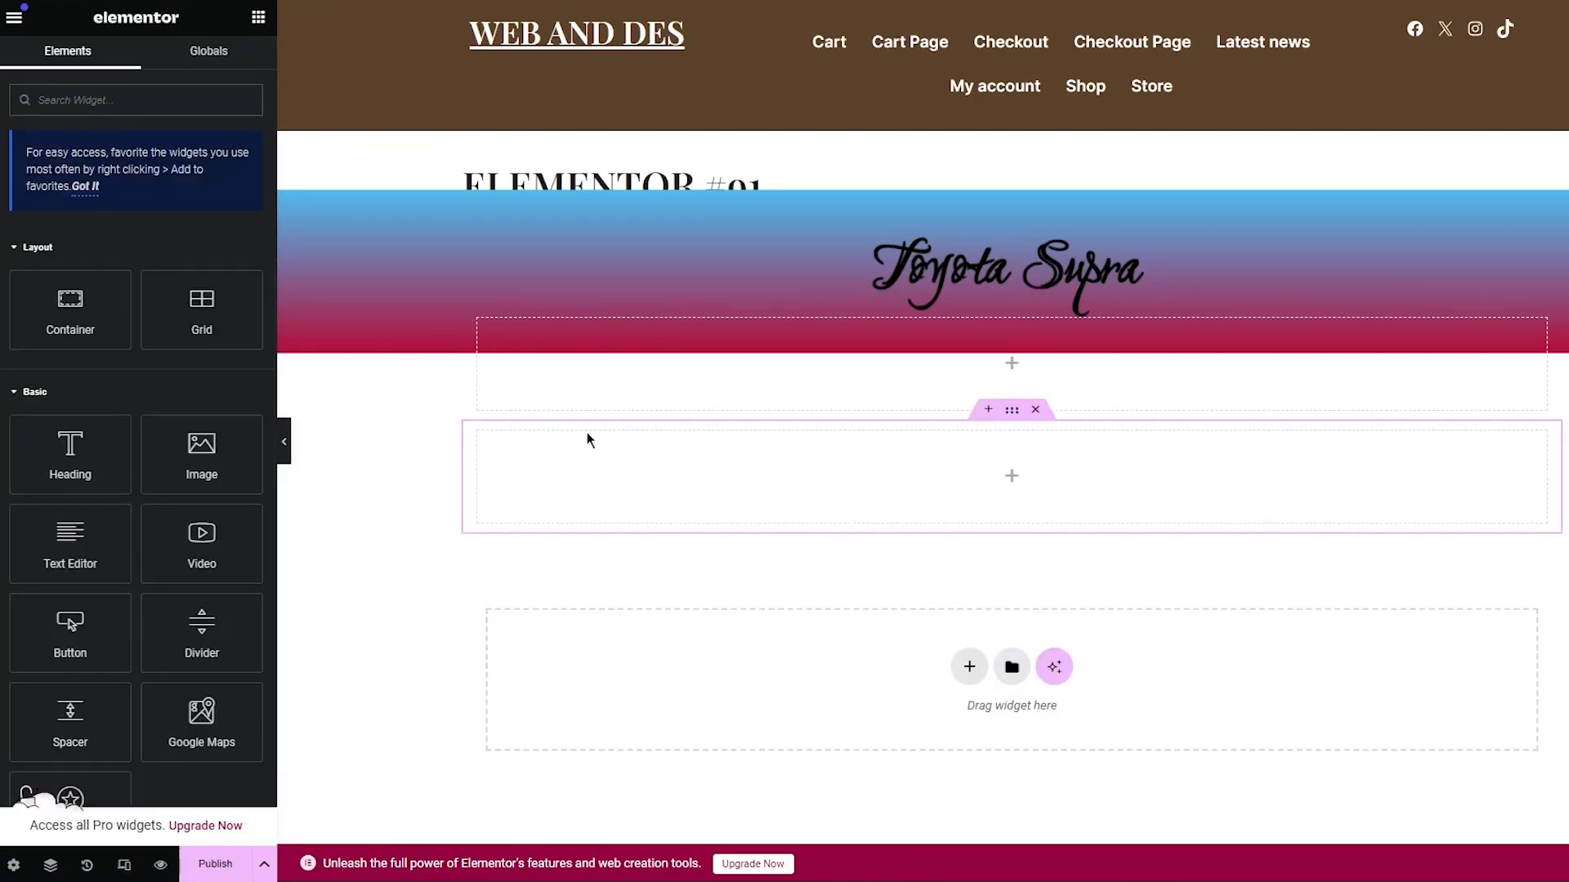
# Step: Look through the available widgets, search them for "sin", and check the global widgets
pyautogui.scroll(-1, 214, 394)
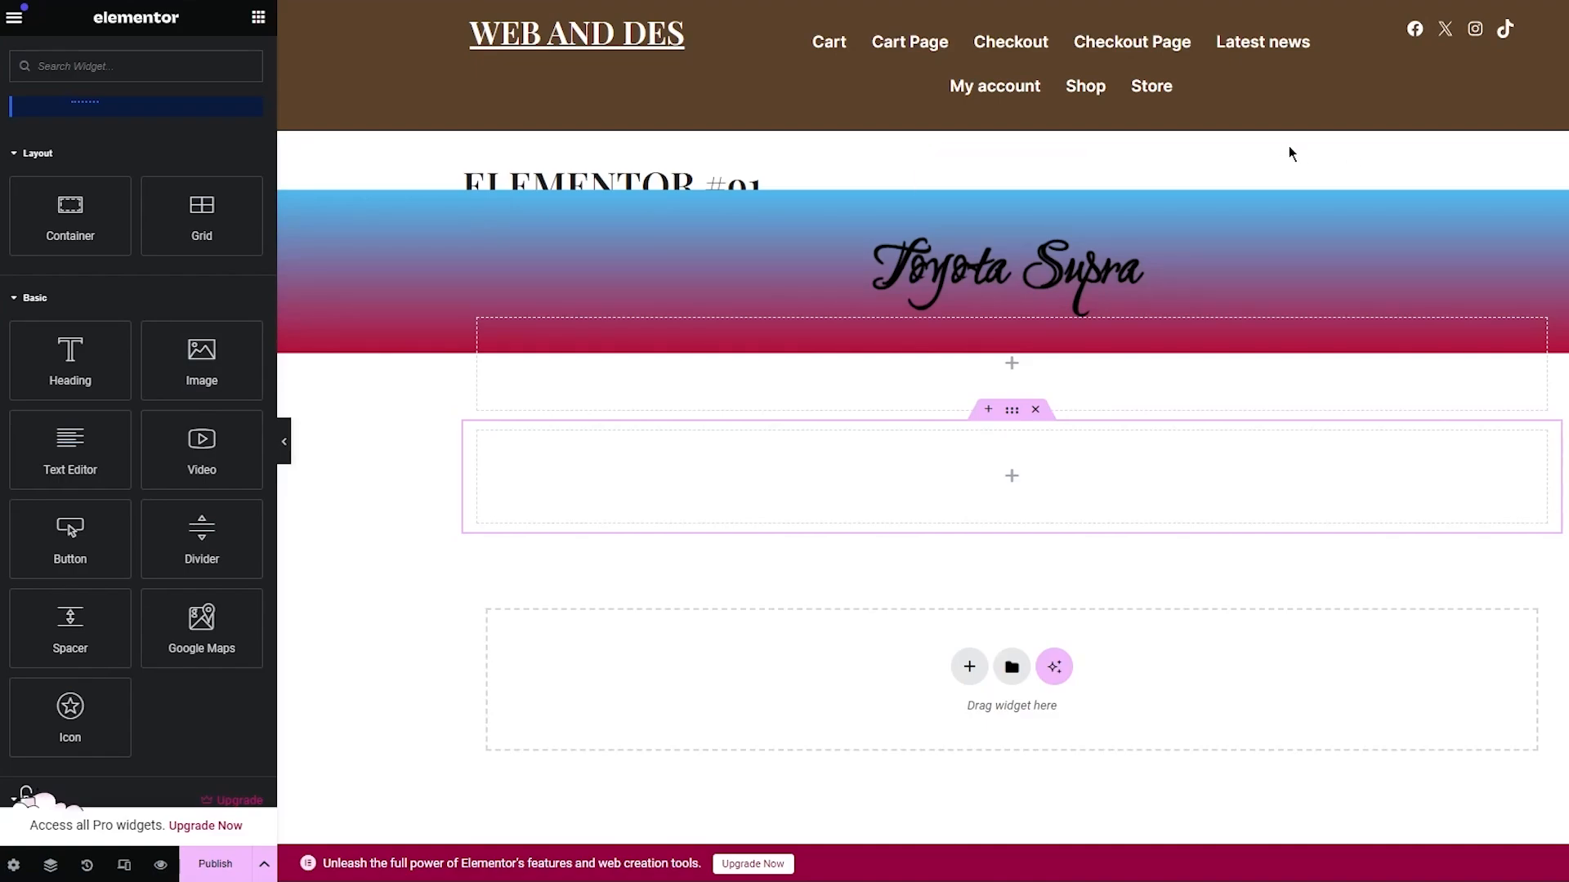
pyautogui.click(57, 61)
pyautogui.write('sin')
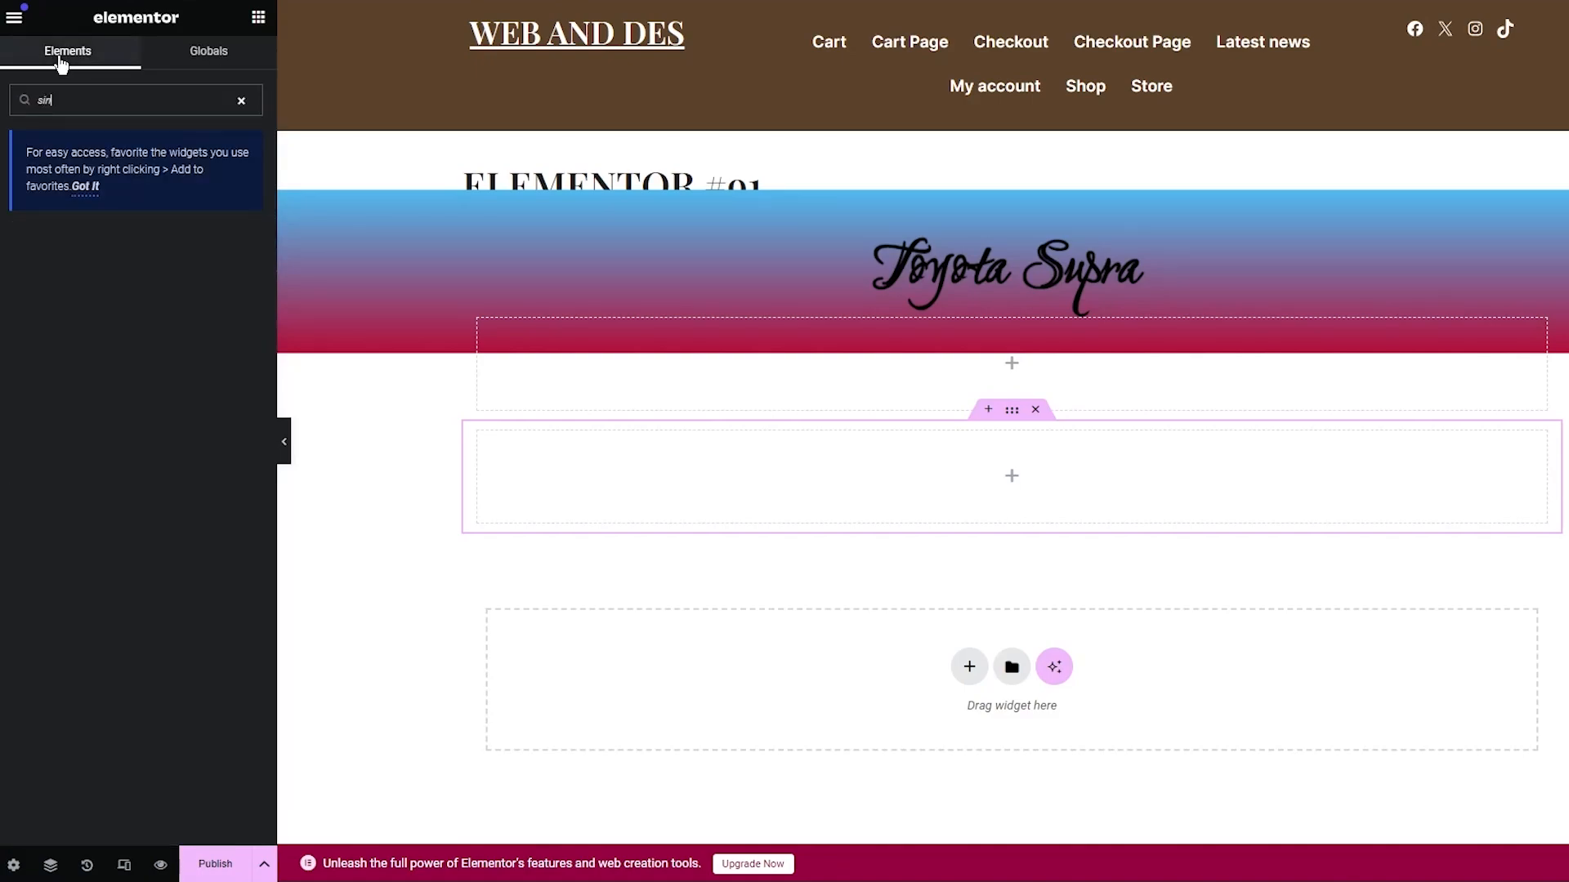
pyautogui.press('BackSpace')
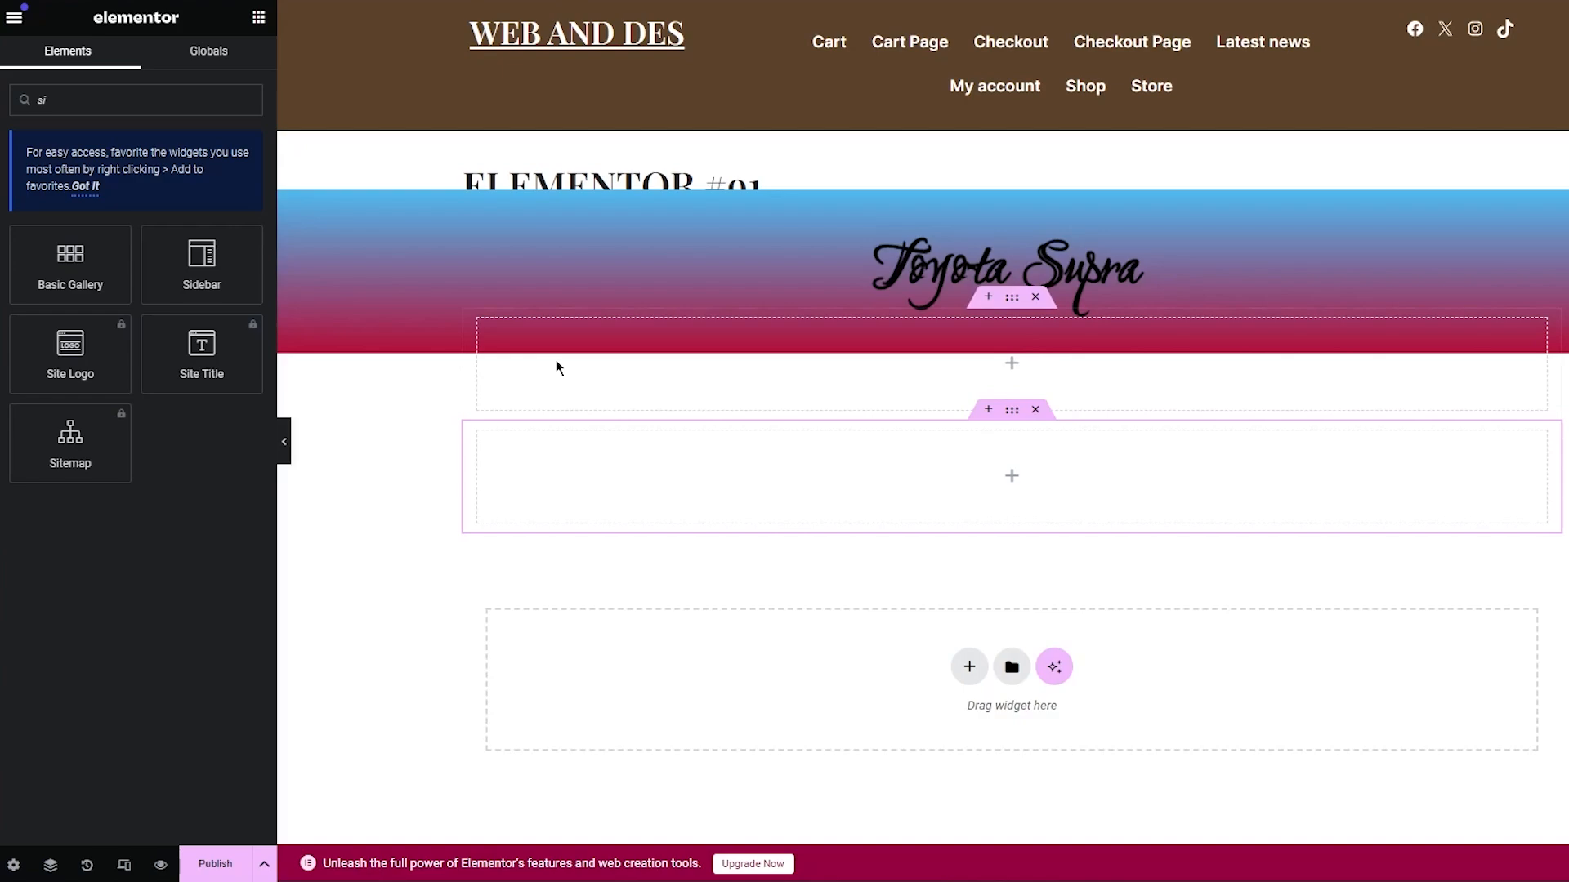
pyautogui.click(227, 61)
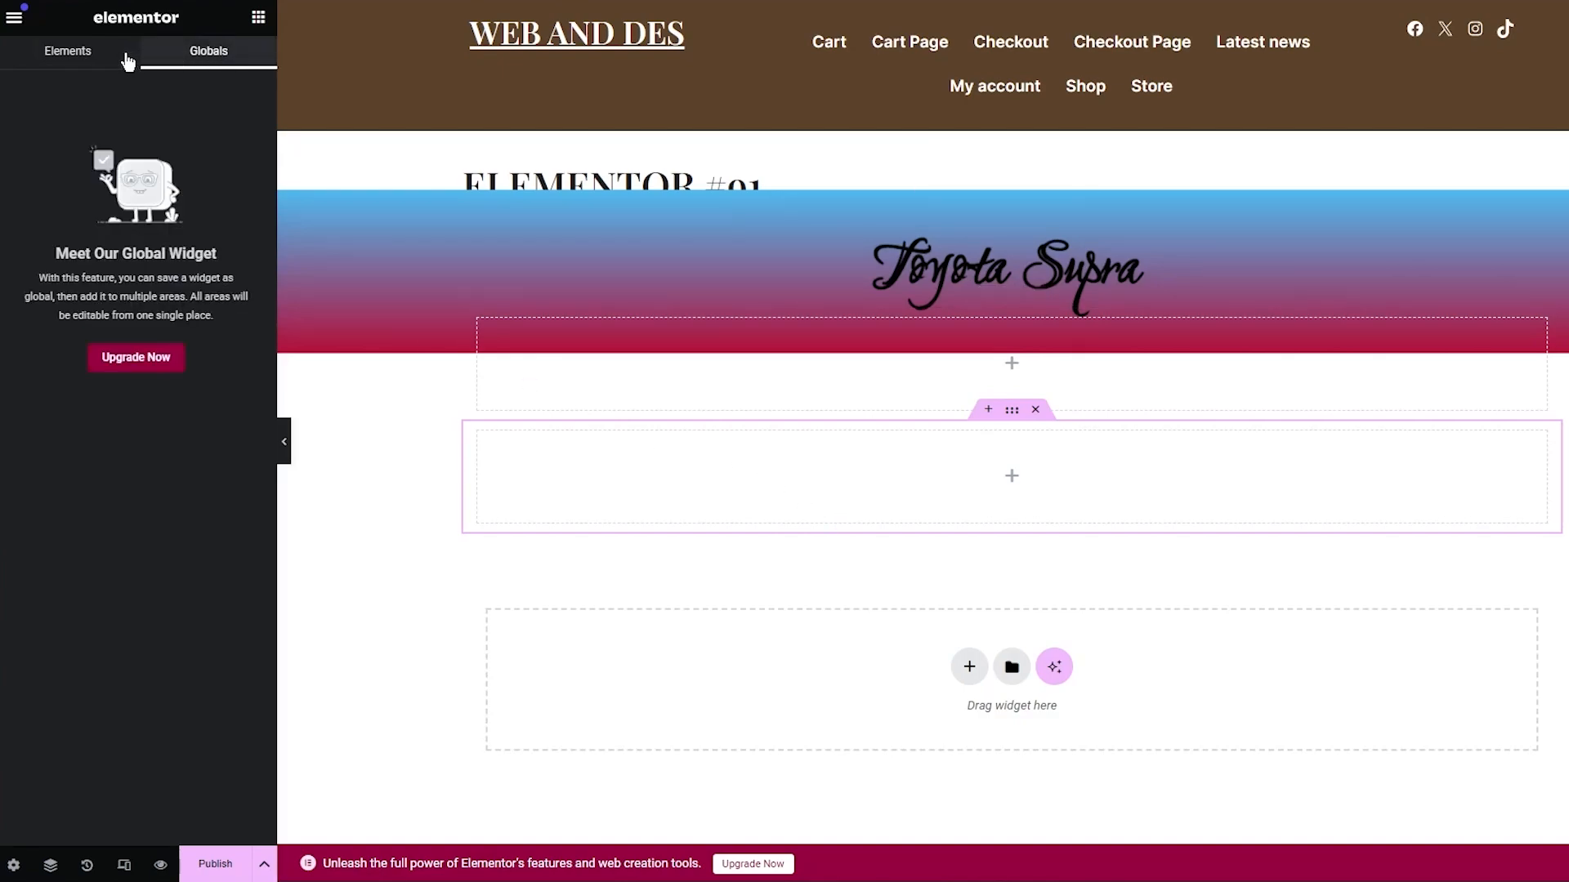
pyautogui.click(130, 56)
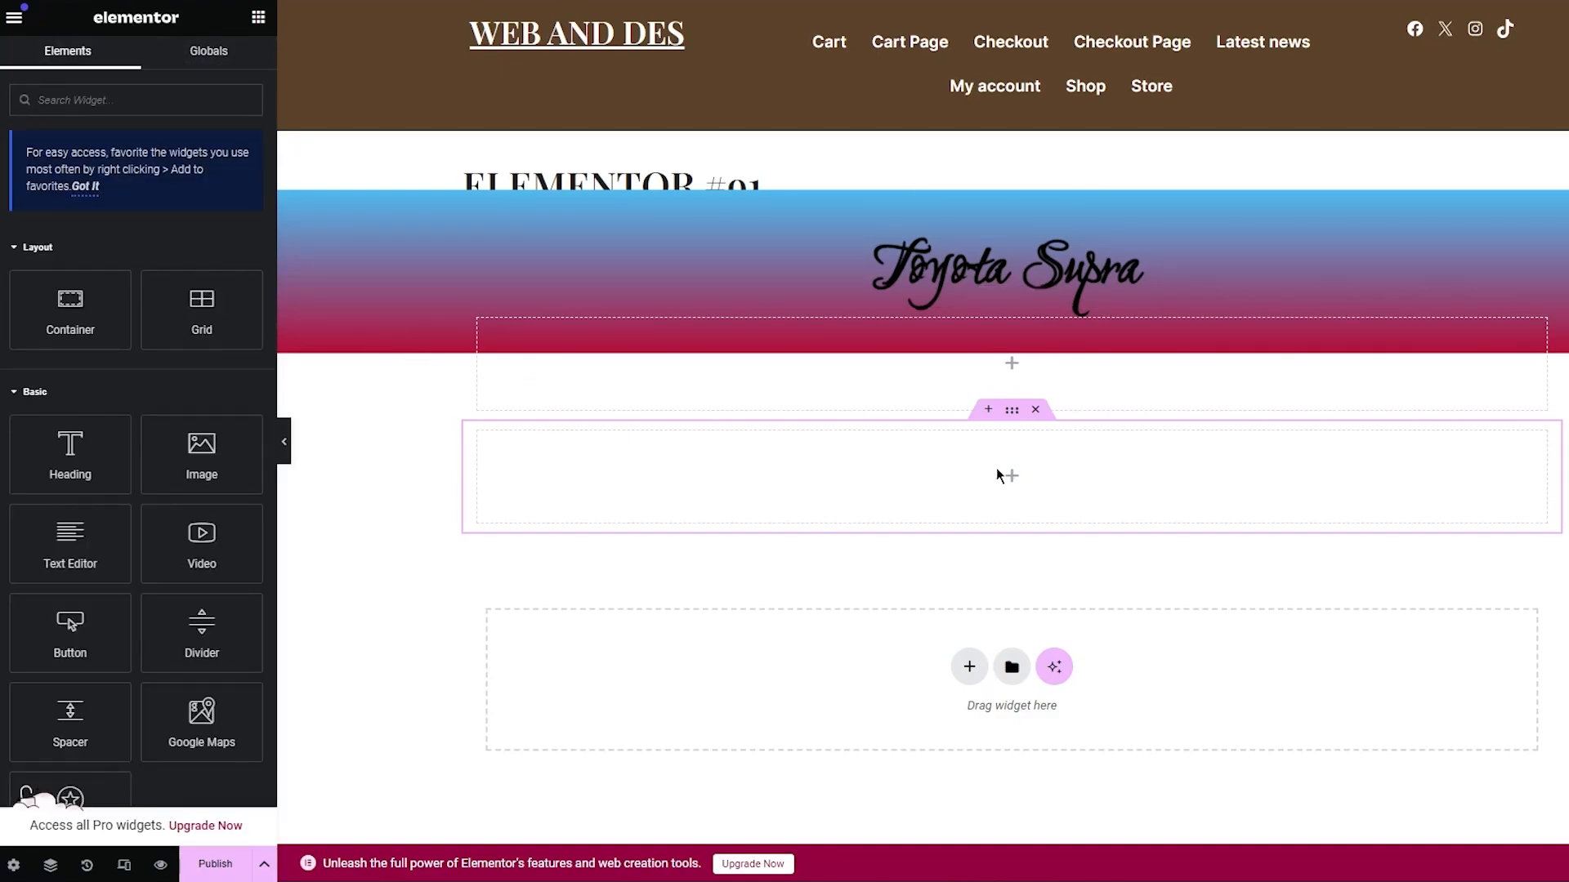
# Step: Review the new empty container's advanced, style and layout settings
pyautogui.click(1011, 409)
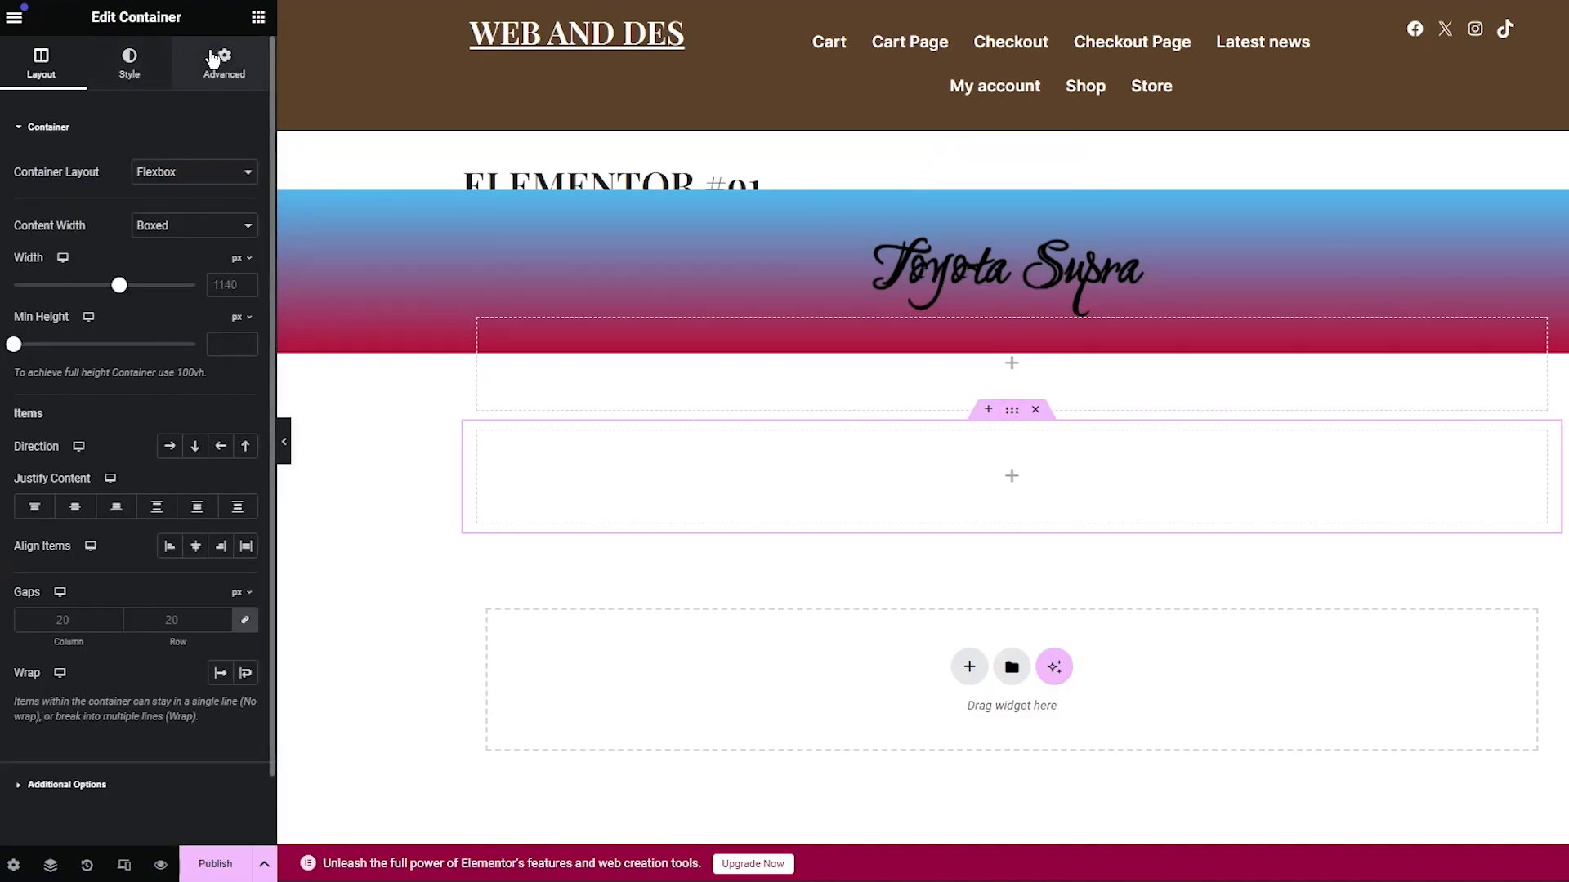
pyautogui.click(224, 59)
pyautogui.scroll(-3, 174, 150)
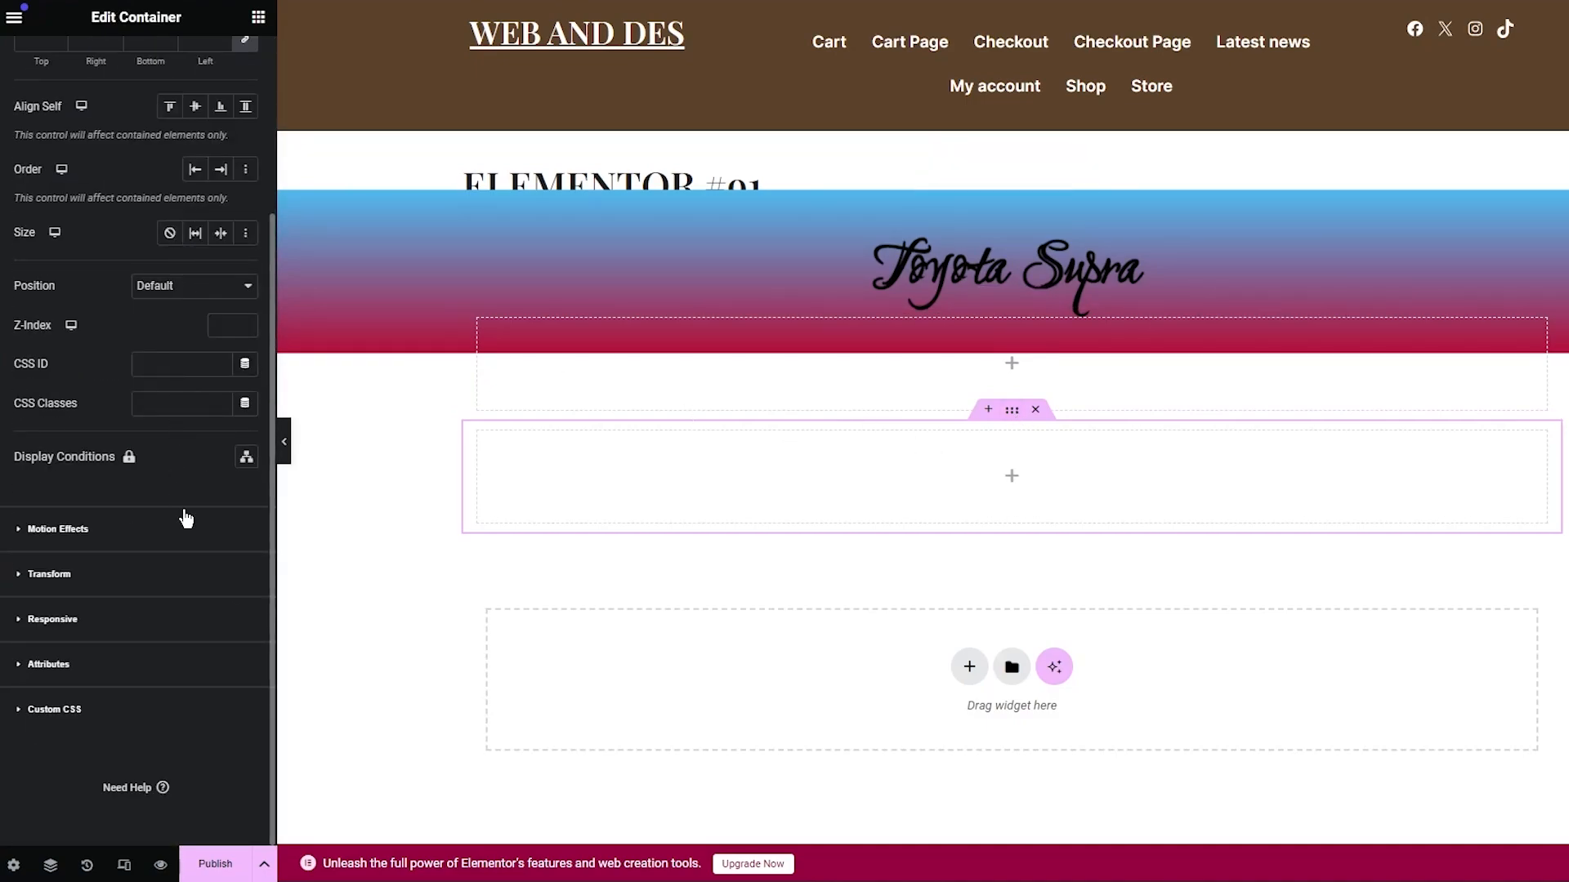
pyautogui.scroll(3, 124, 547)
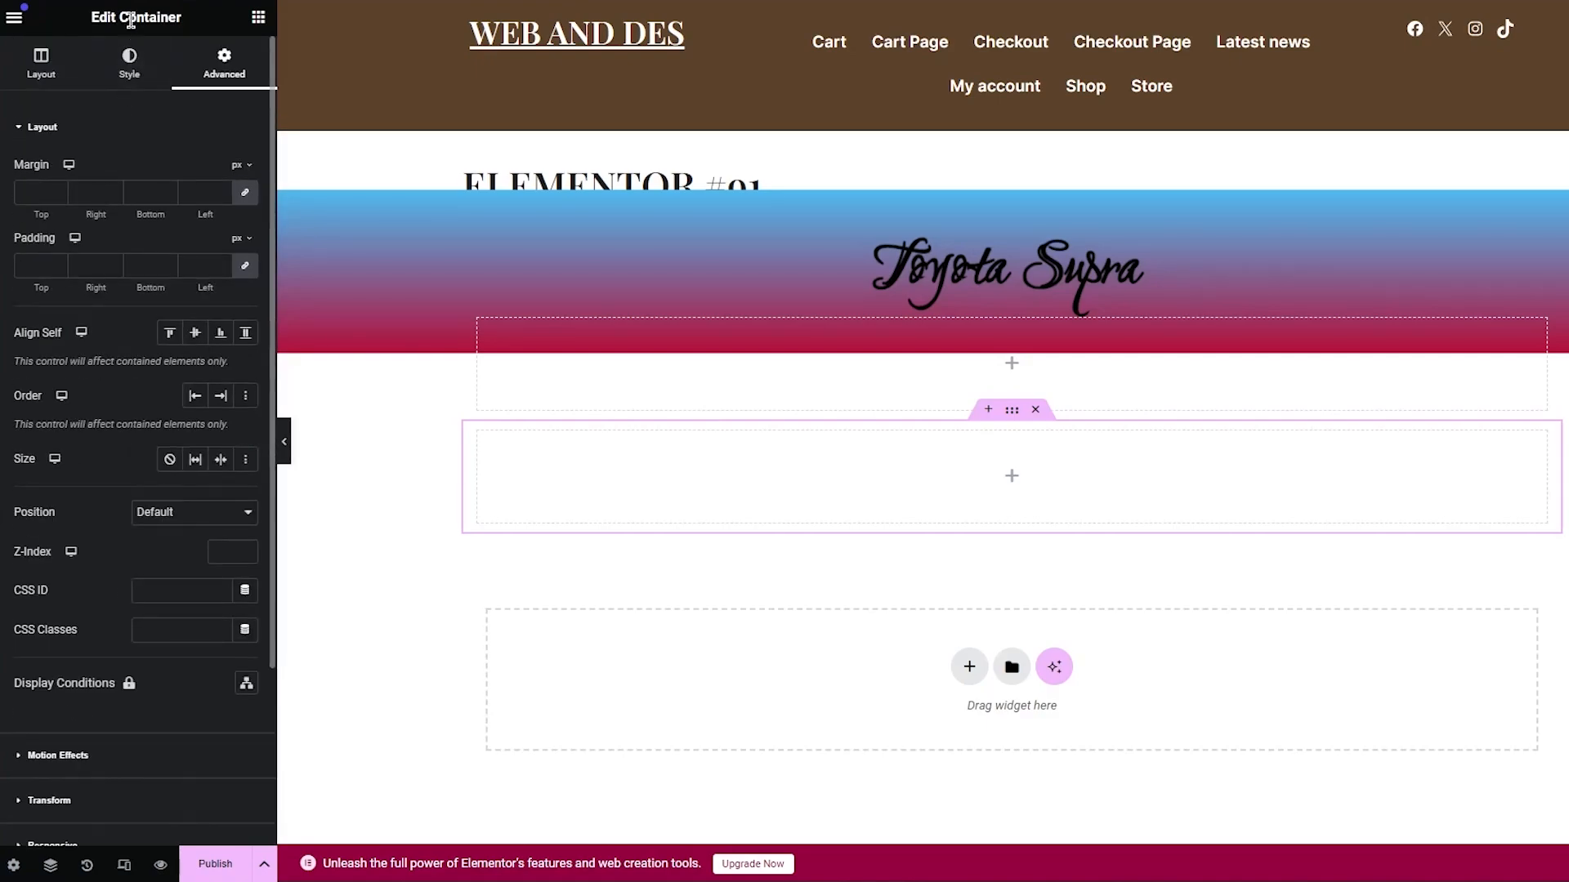
pyautogui.click(129, 62)
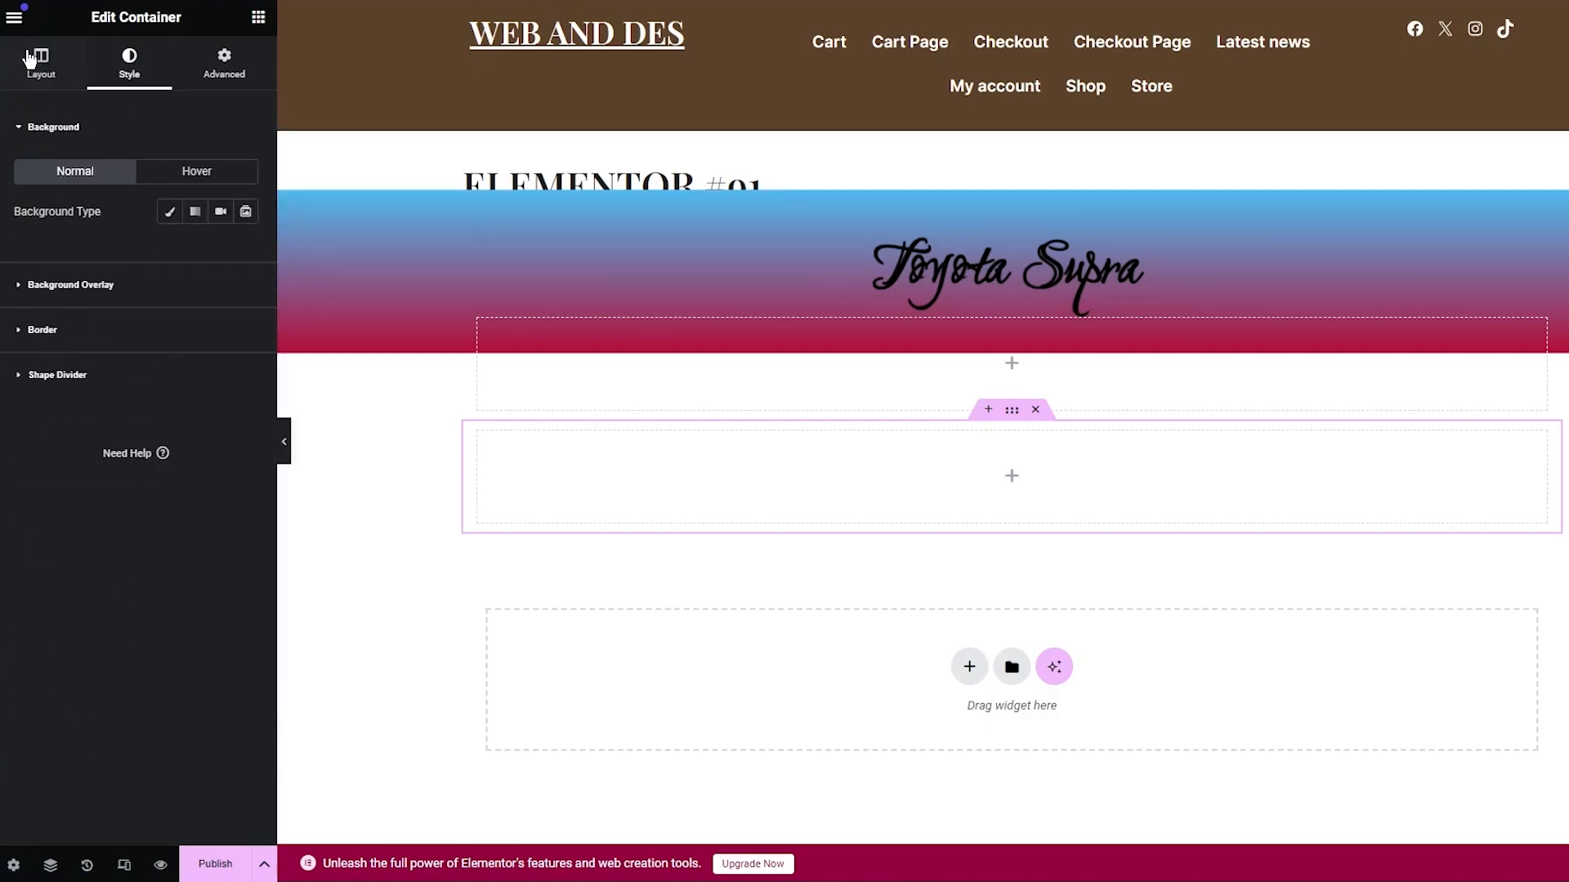
pyautogui.click(41, 63)
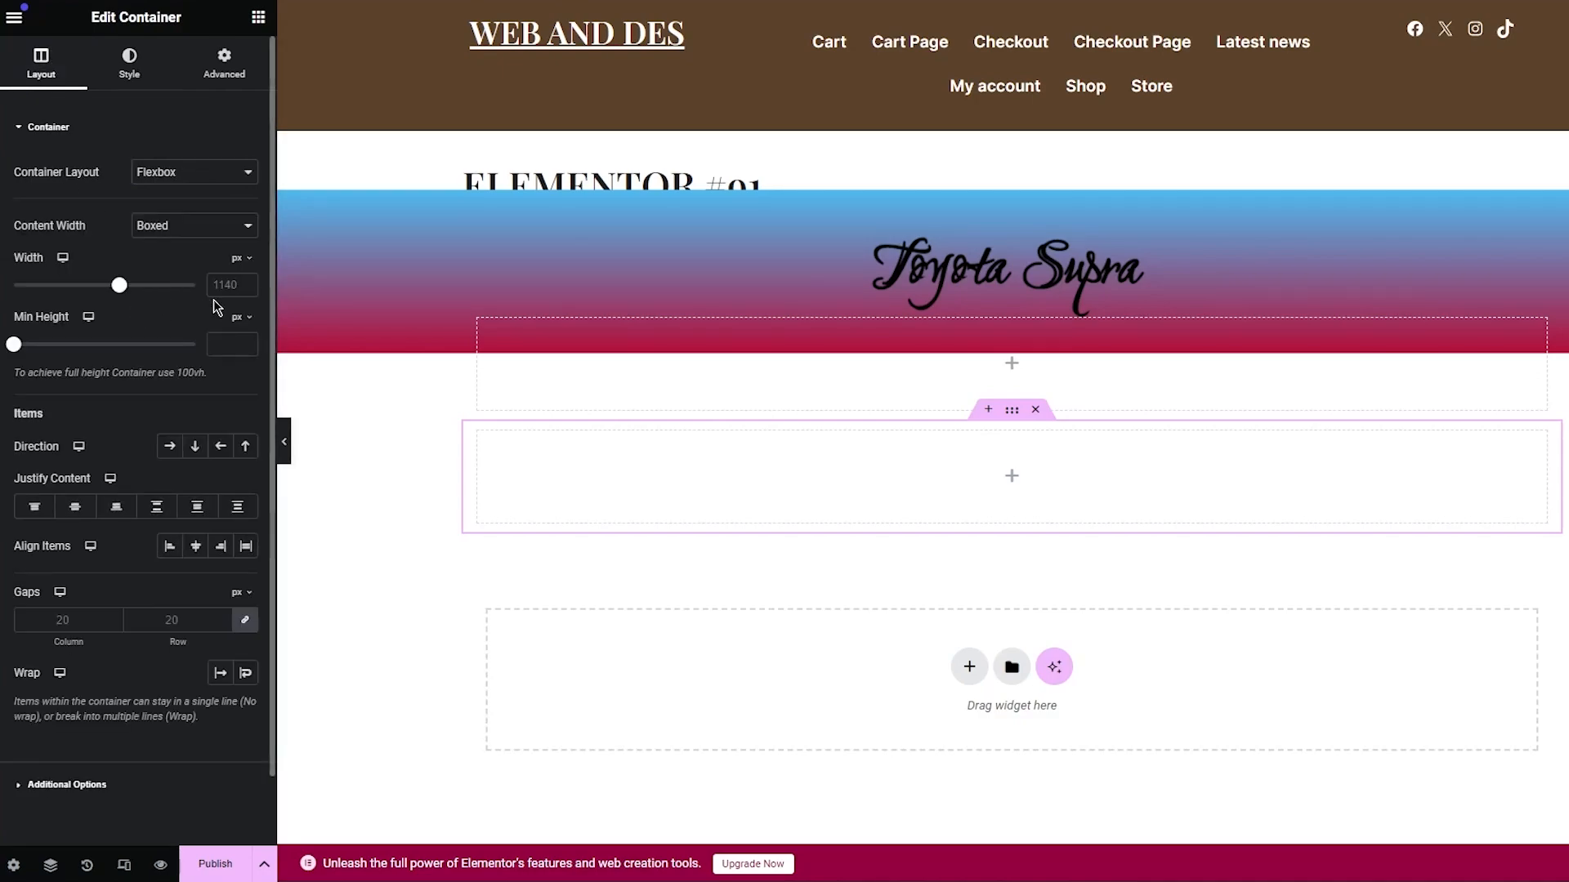
# Step: Set the lower empty container's Overflow to Auto, and delete that container
pyautogui.scroll(-2, 102, 735)
pyautogui.click(68, 714)
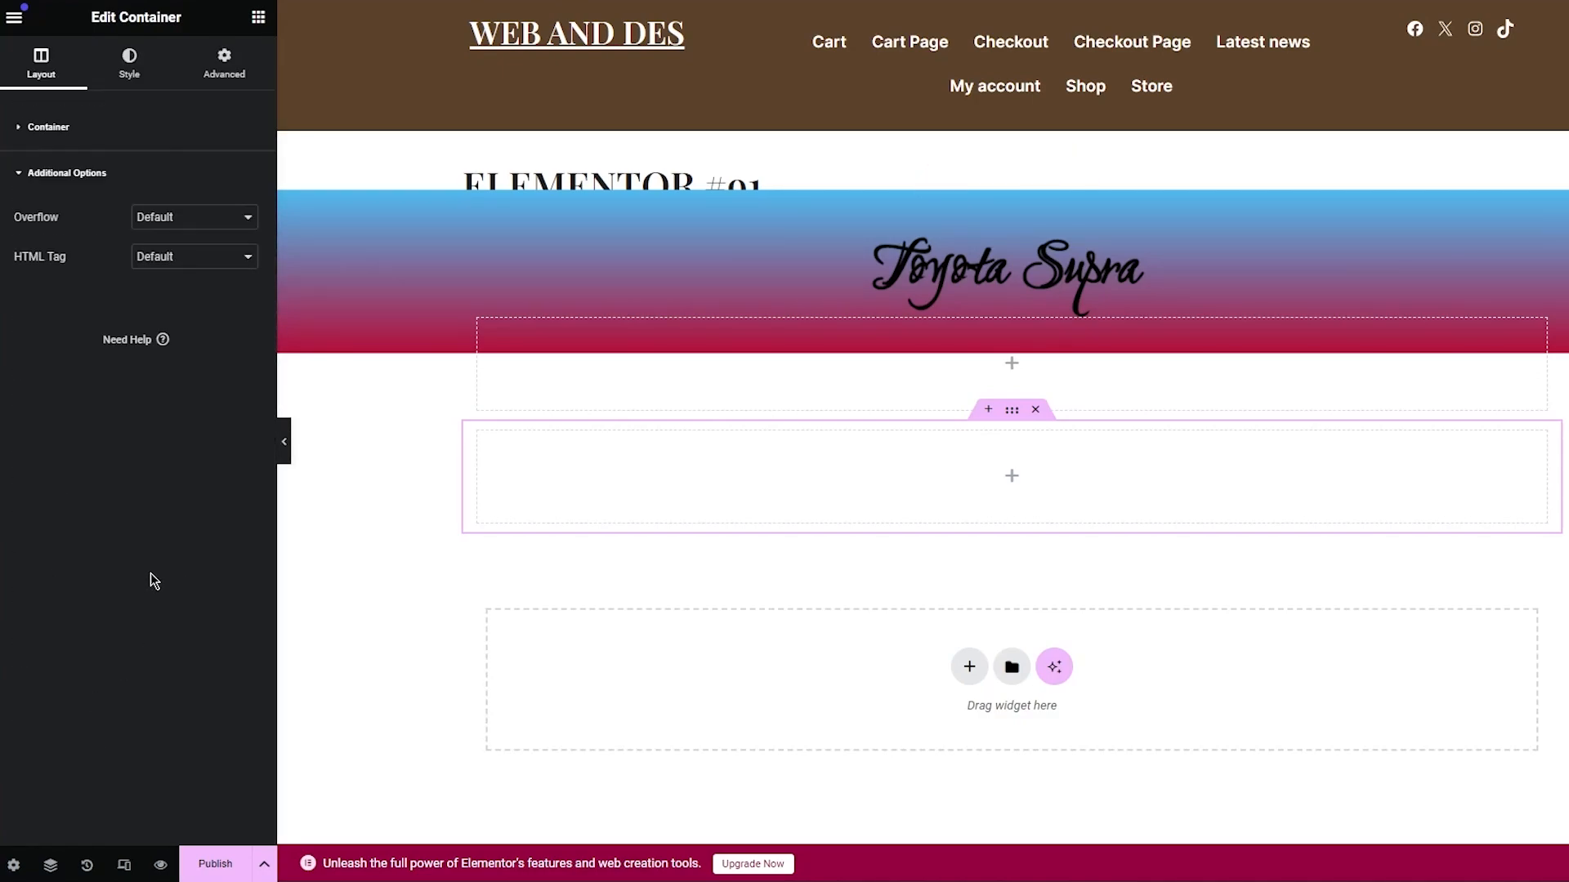
pyautogui.click(192, 219)
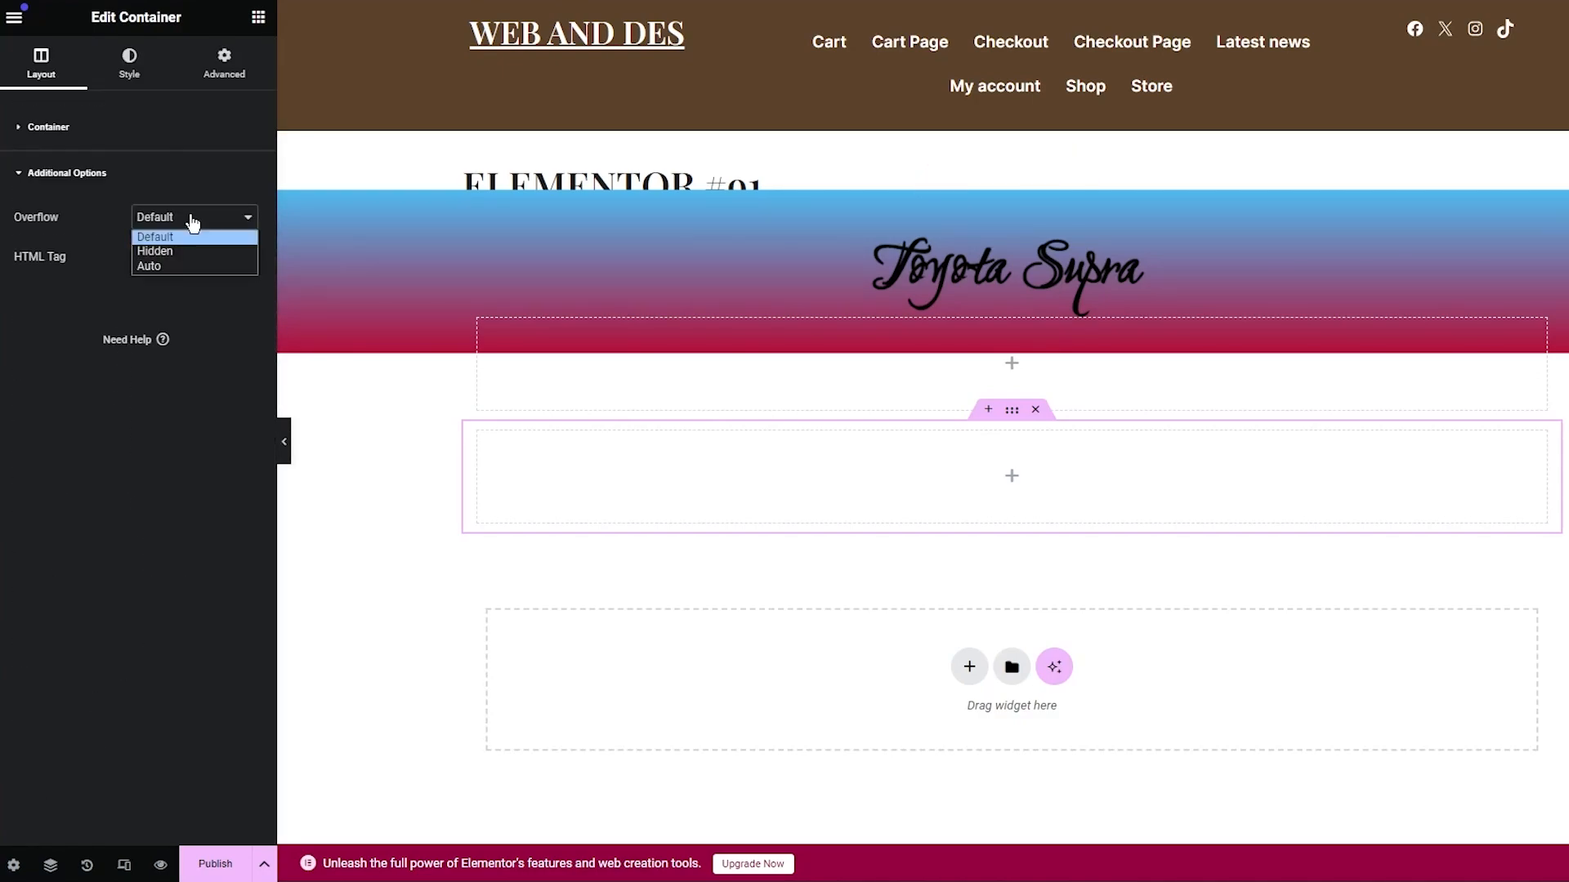
pyautogui.click(174, 266)
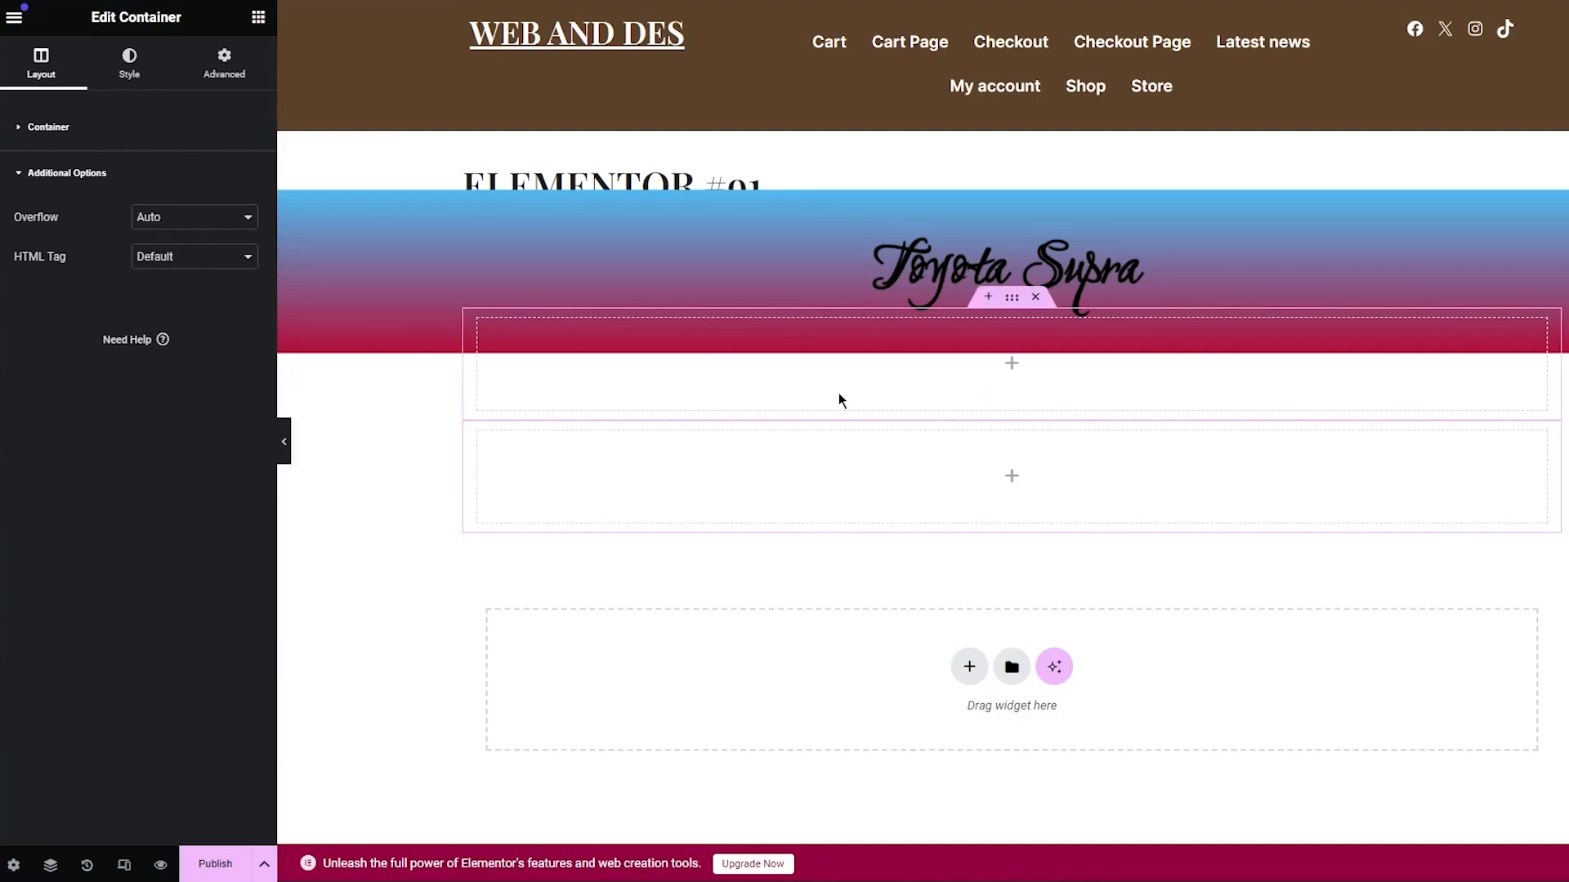
pyautogui.press('Delete')
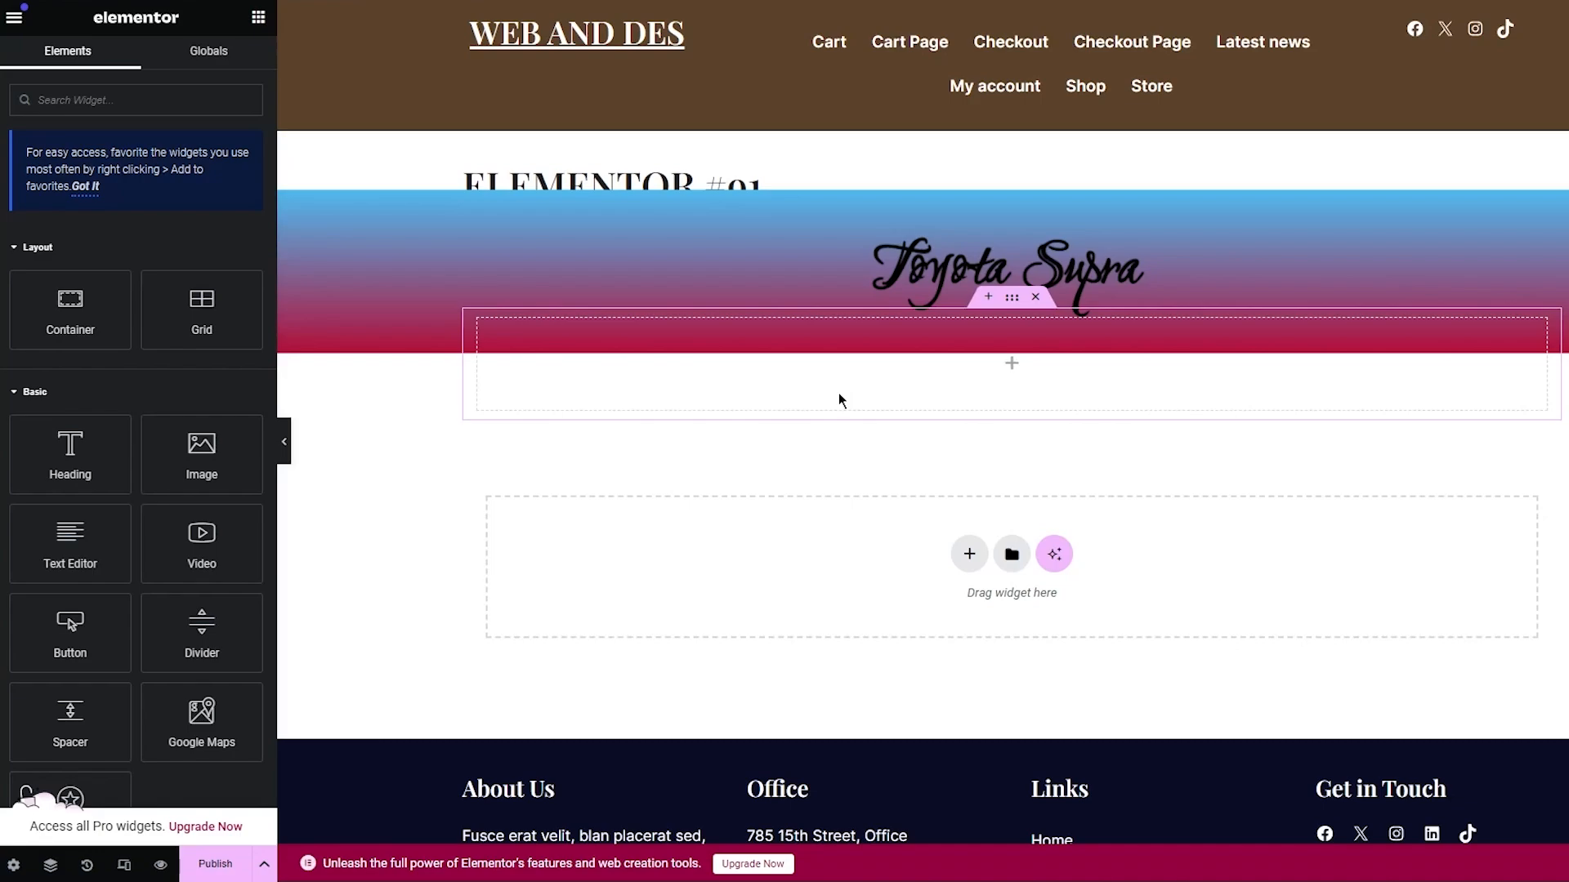
# Step: Look at the page templates in the Elementor library and close the library
pyautogui.click(1011, 554)
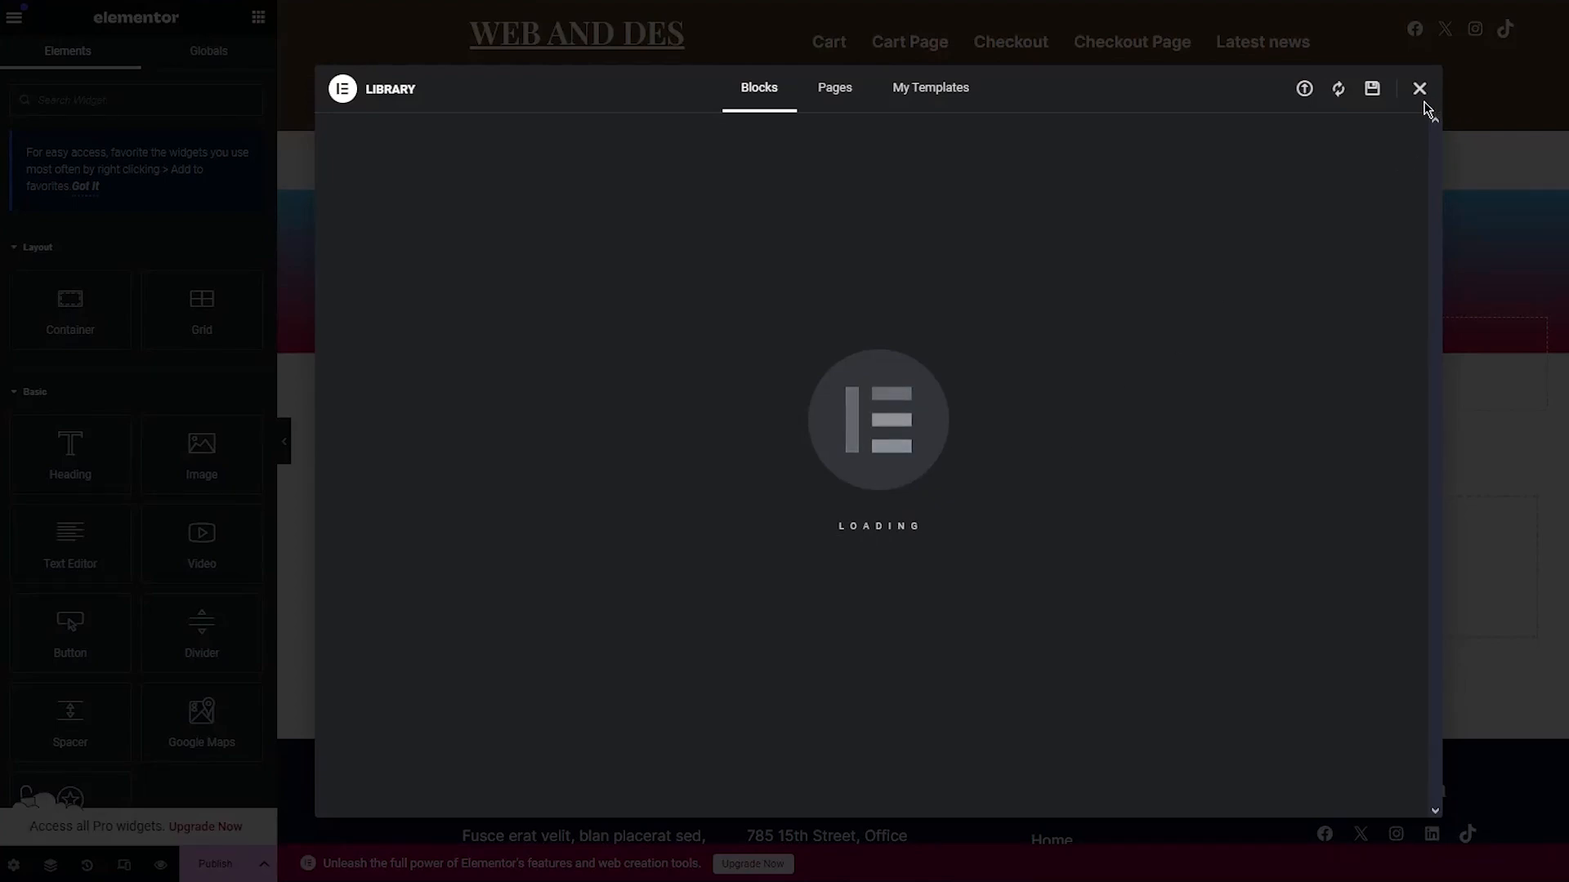
pyautogui.click(857, 86)
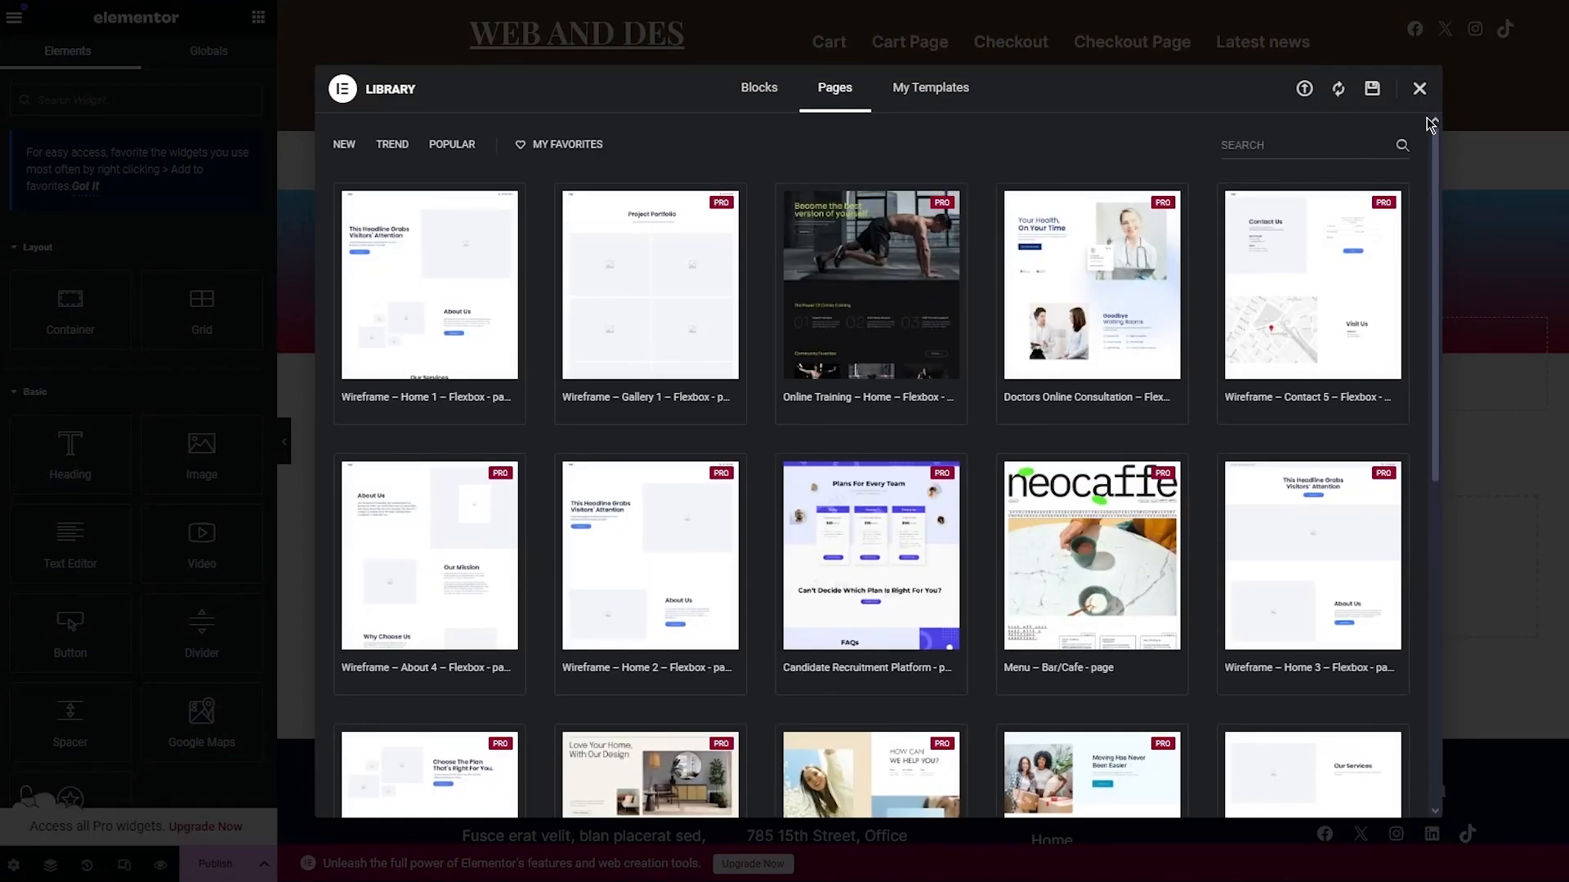
pyautogui.click(1419, 88)
# Step: Add a grid container with two columns and one row below the existing empty container
pyautogui.click(969, 554)
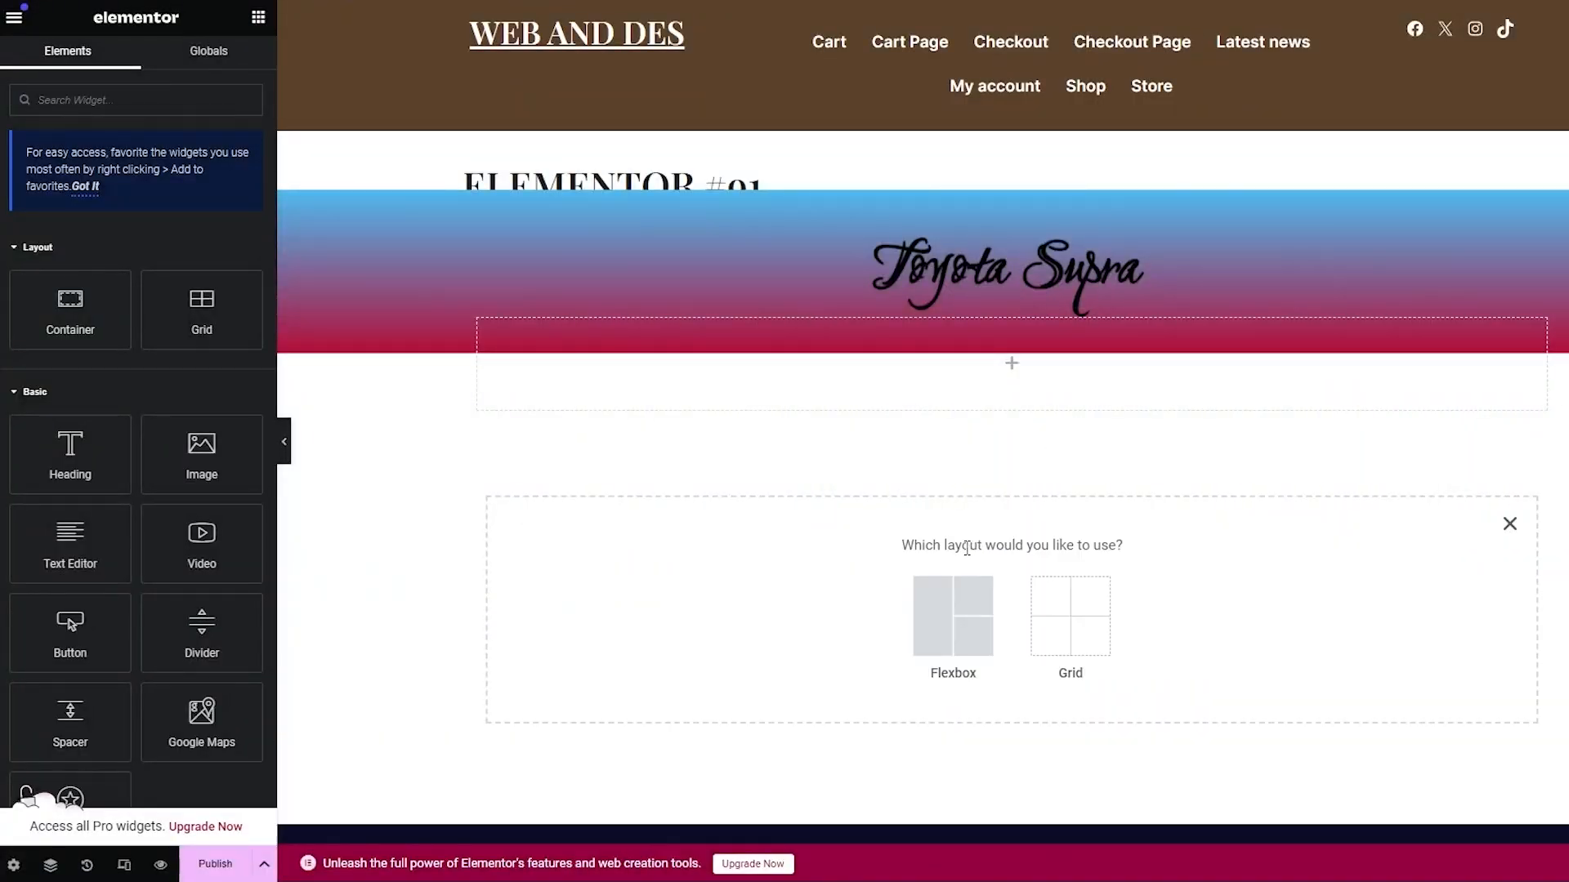
pyautogui.click(1094, 621)
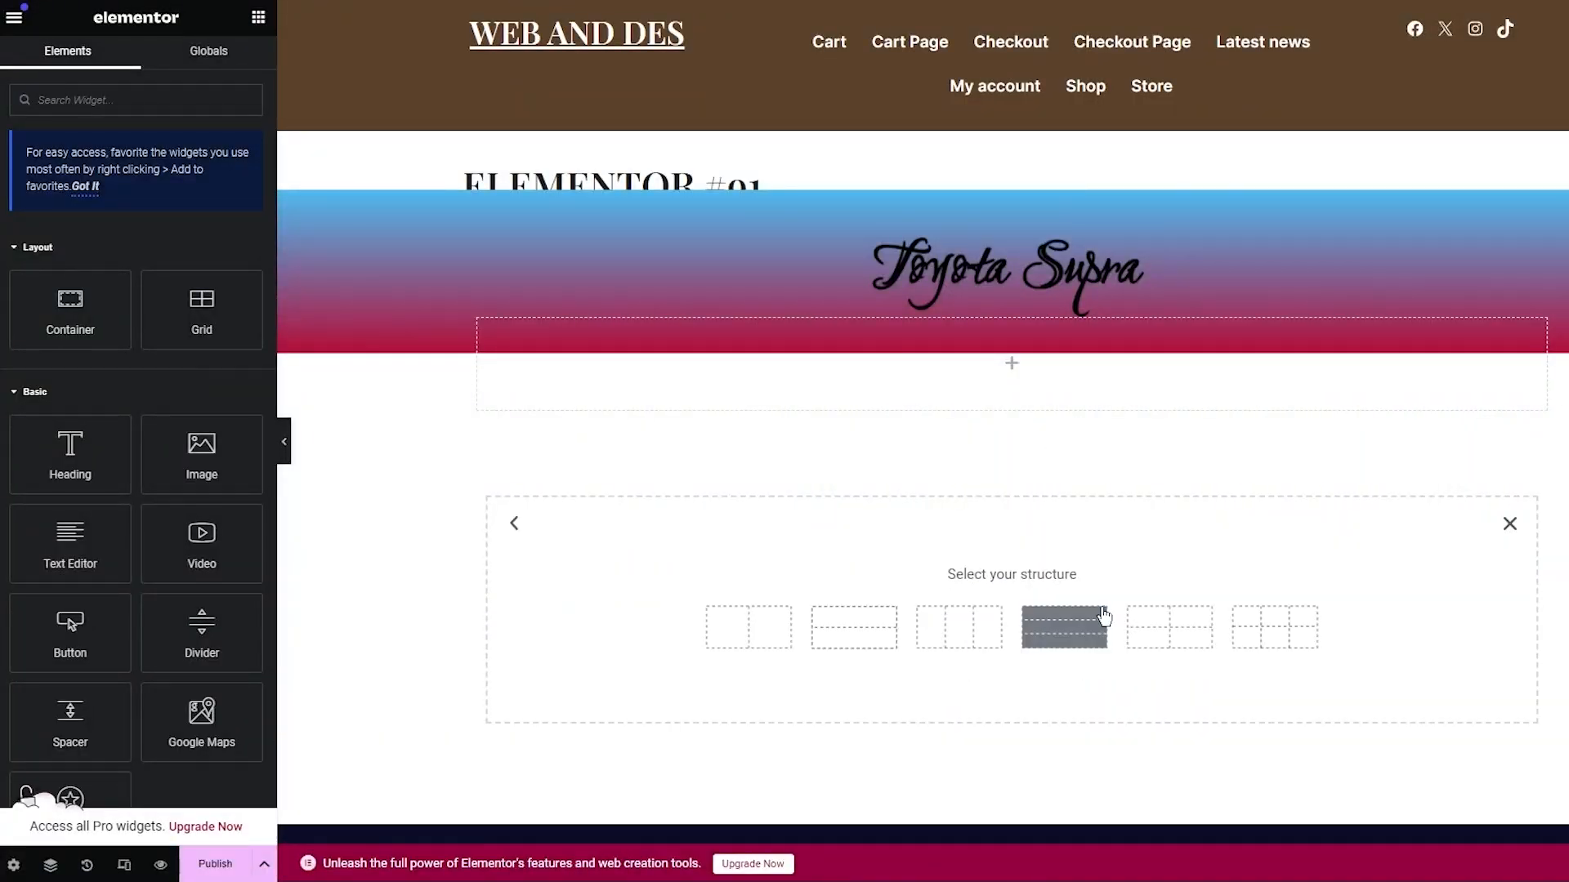
pyautogui.click(784, 622)
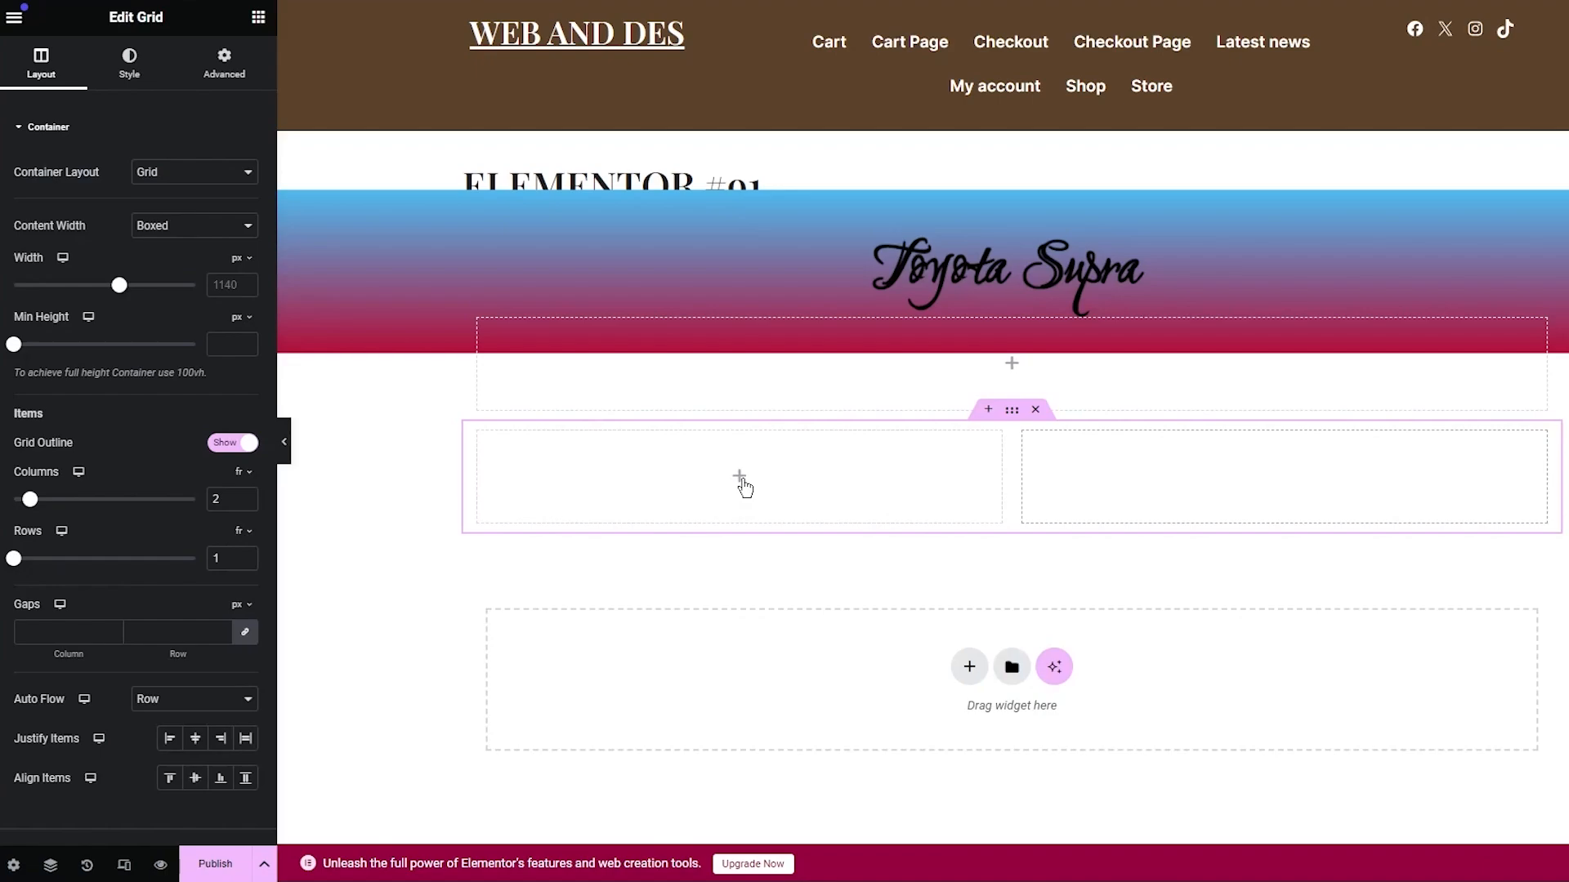
# Step: Look through the available Basic, Pro, General and Site widgets for the grid's left cell
pyautogui.click(741, 482)
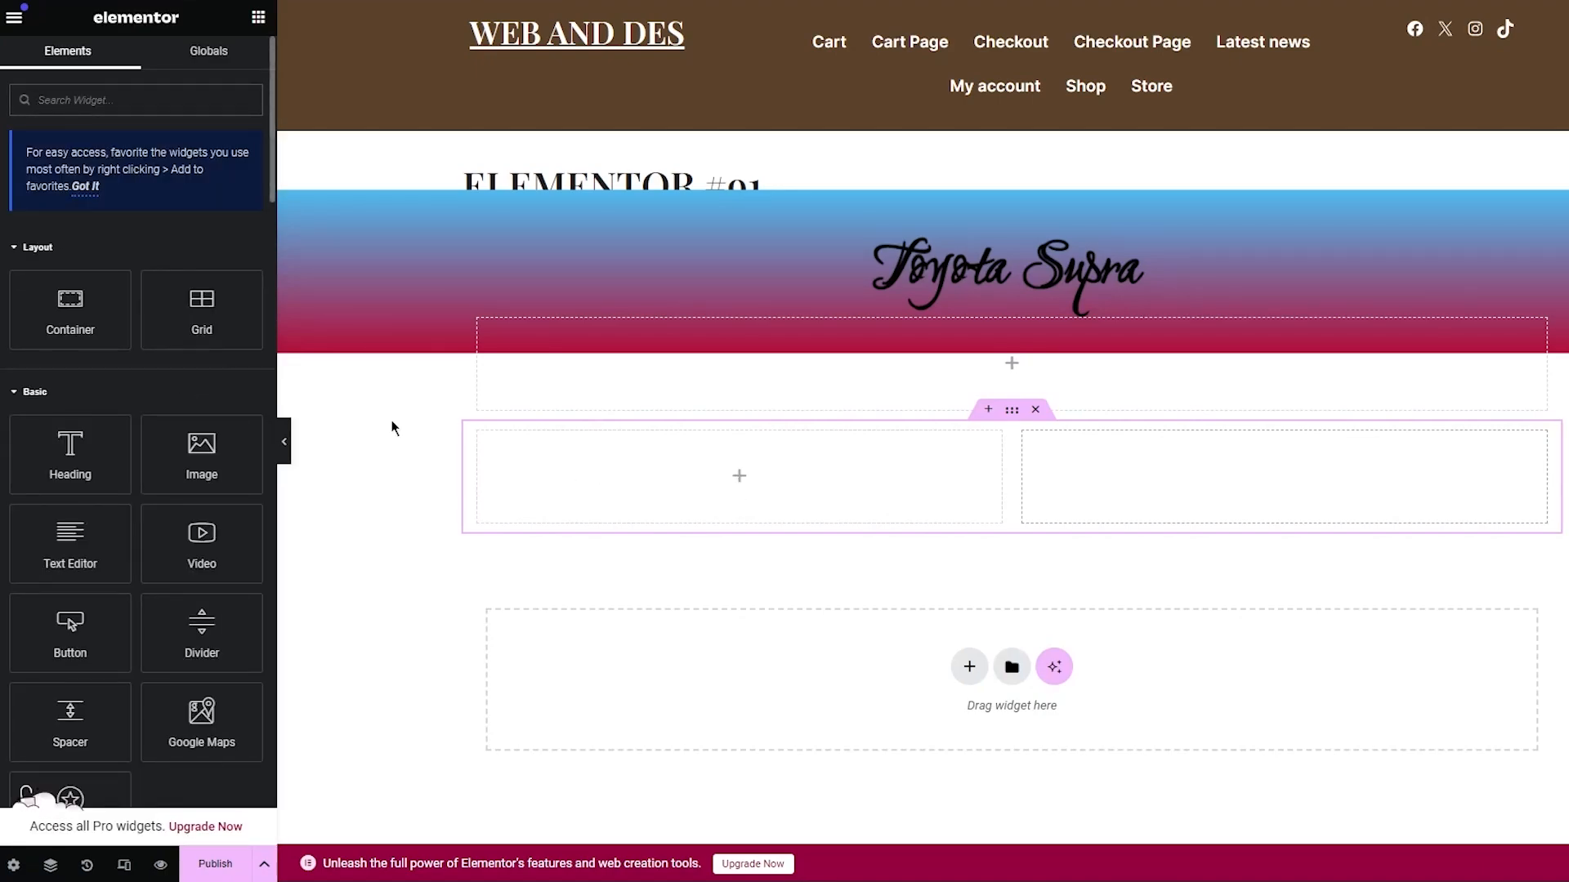
pyautogui.scroll(-5, 155, 392)
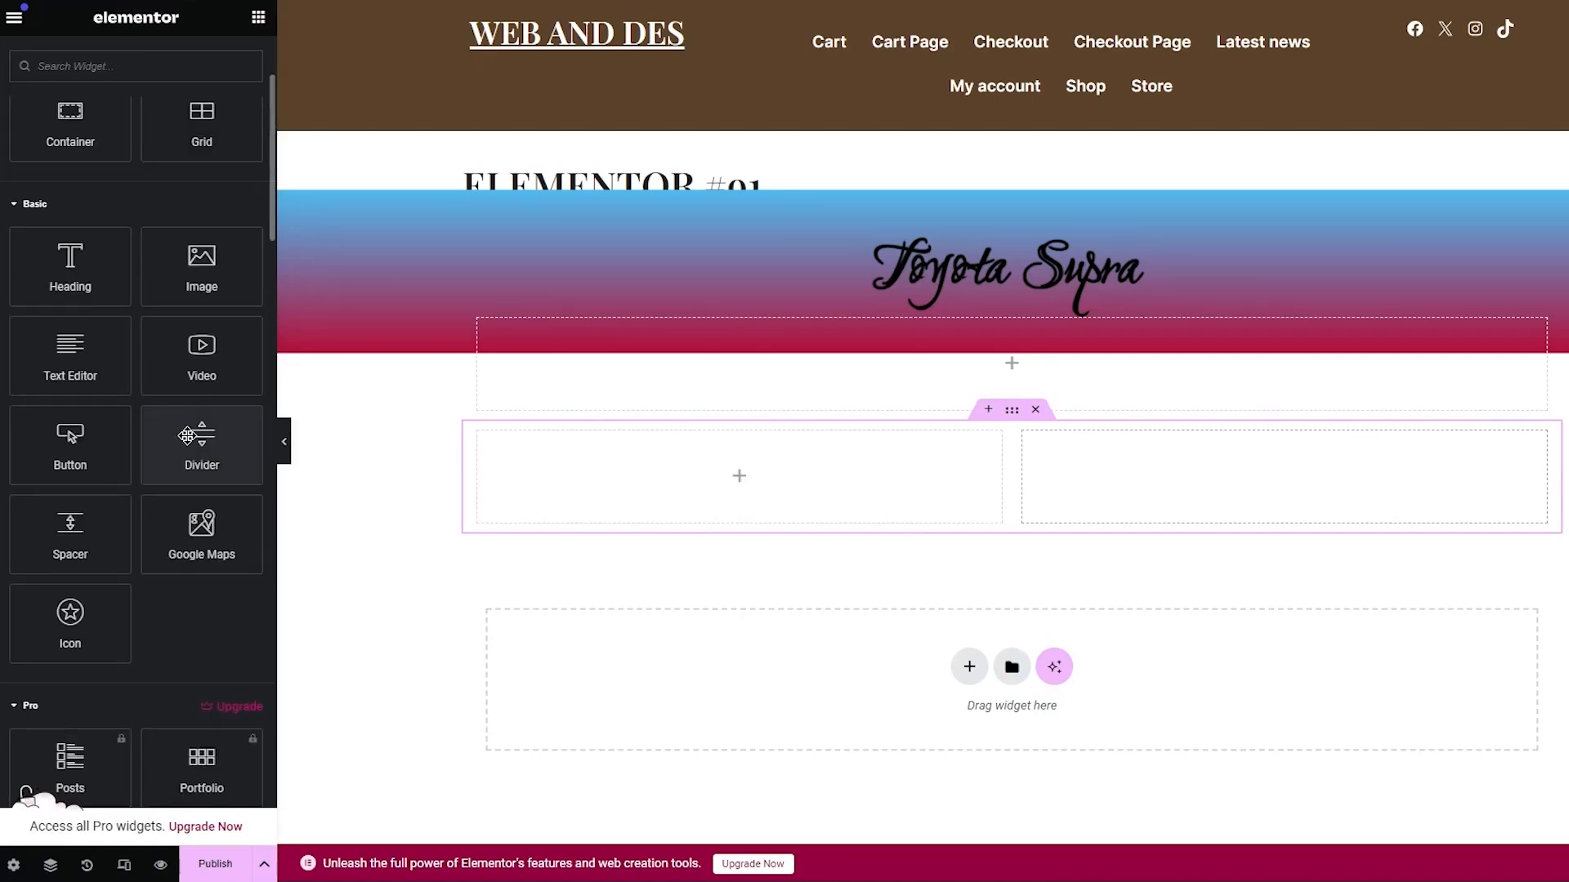
pyautogui.scroll(-2, 158, 399)
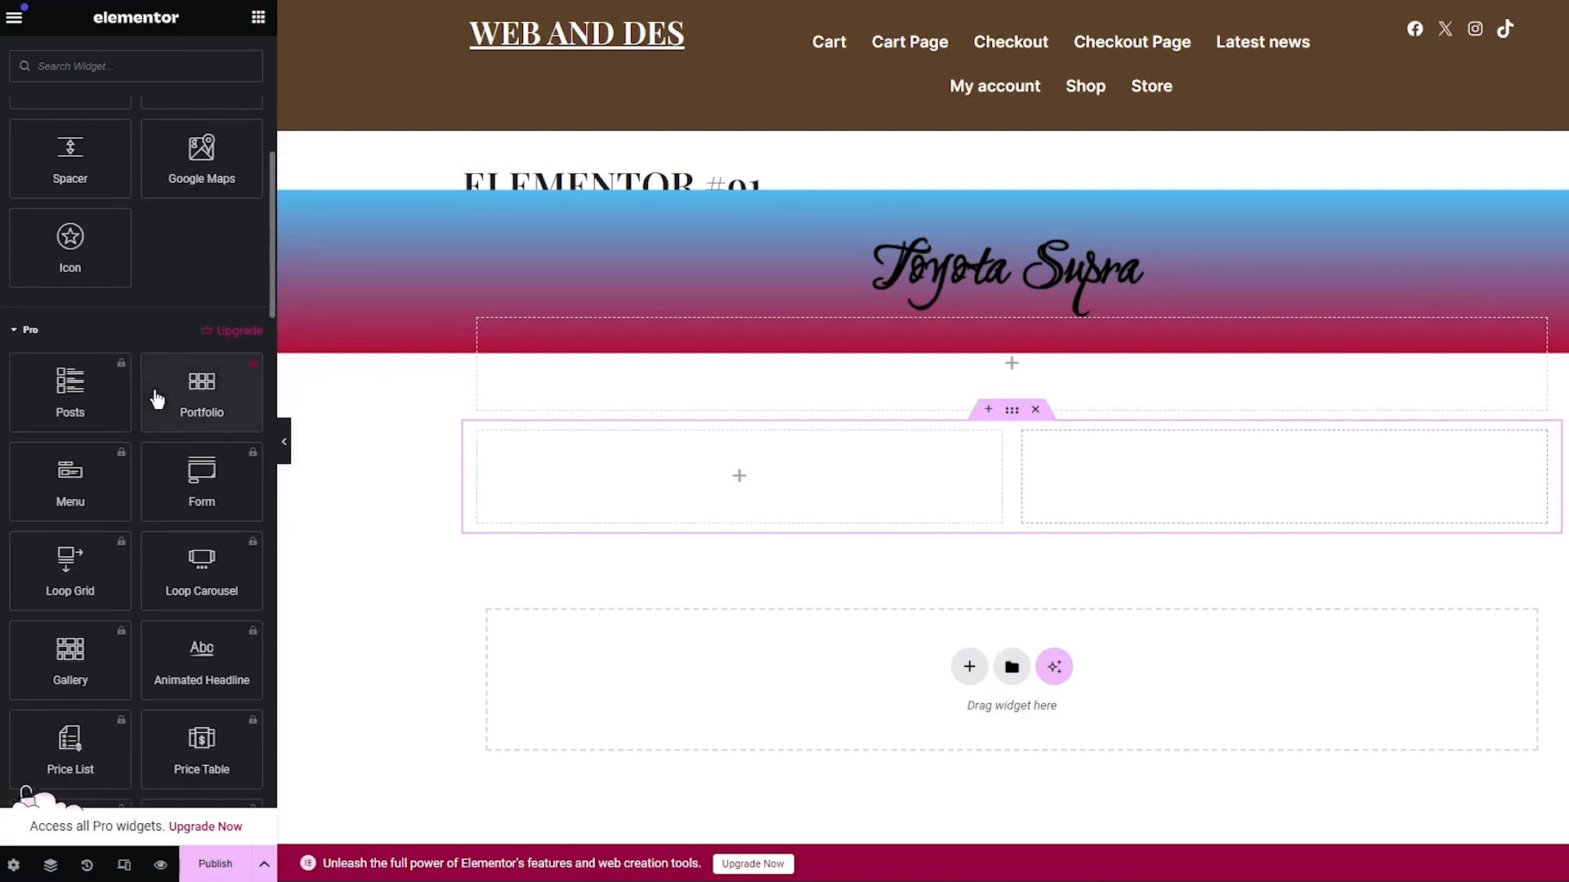
pyautogui.scroll(-4, 198, 323)
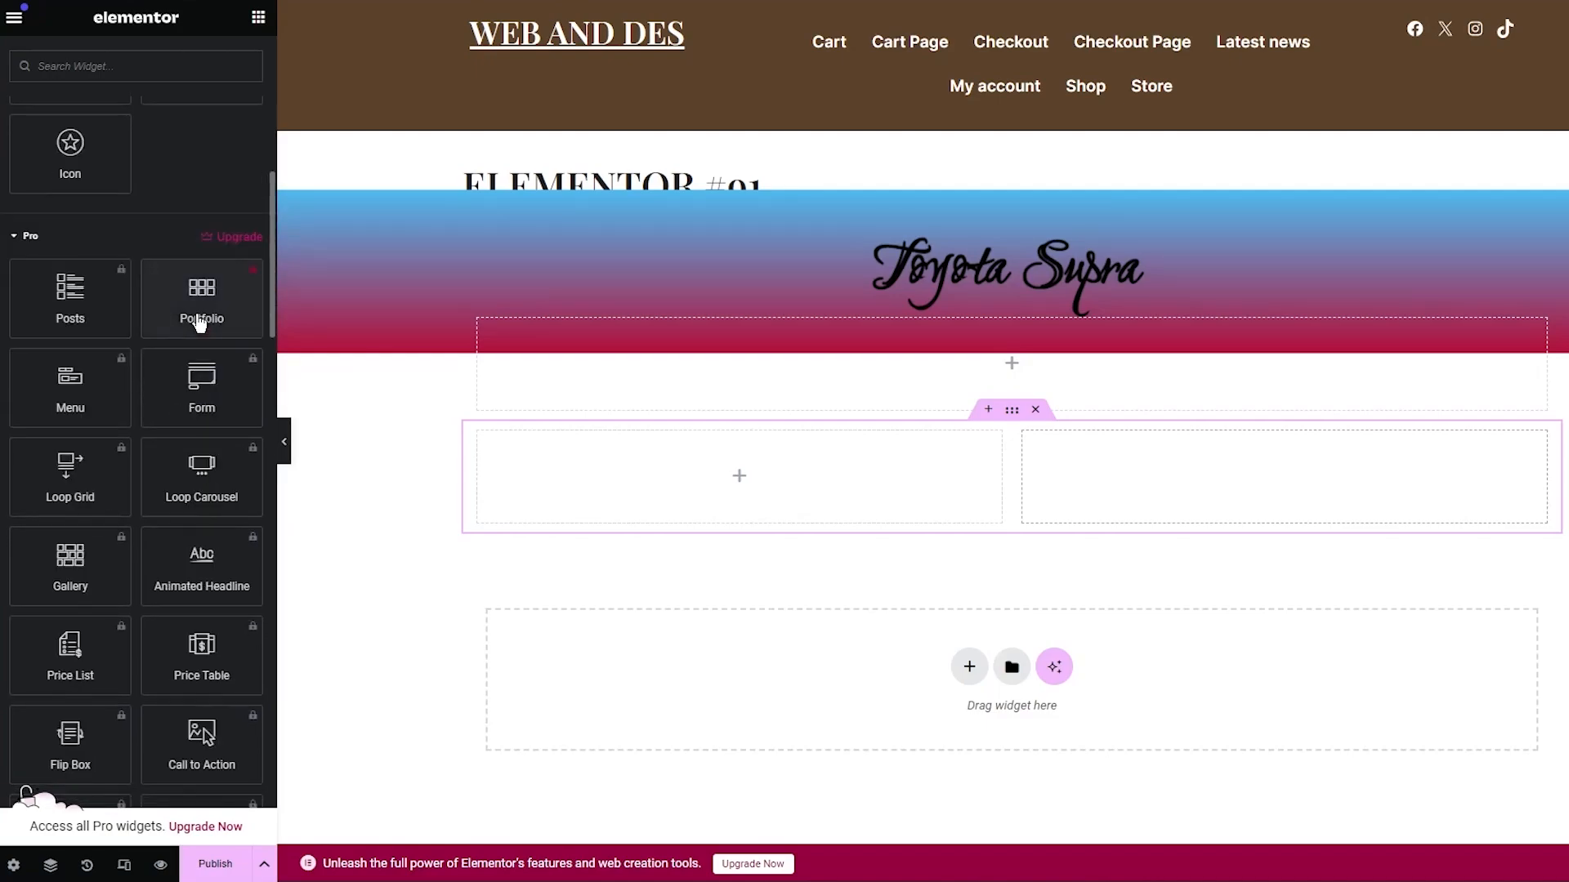
pyautogui.scroll(-6, 199, 323)
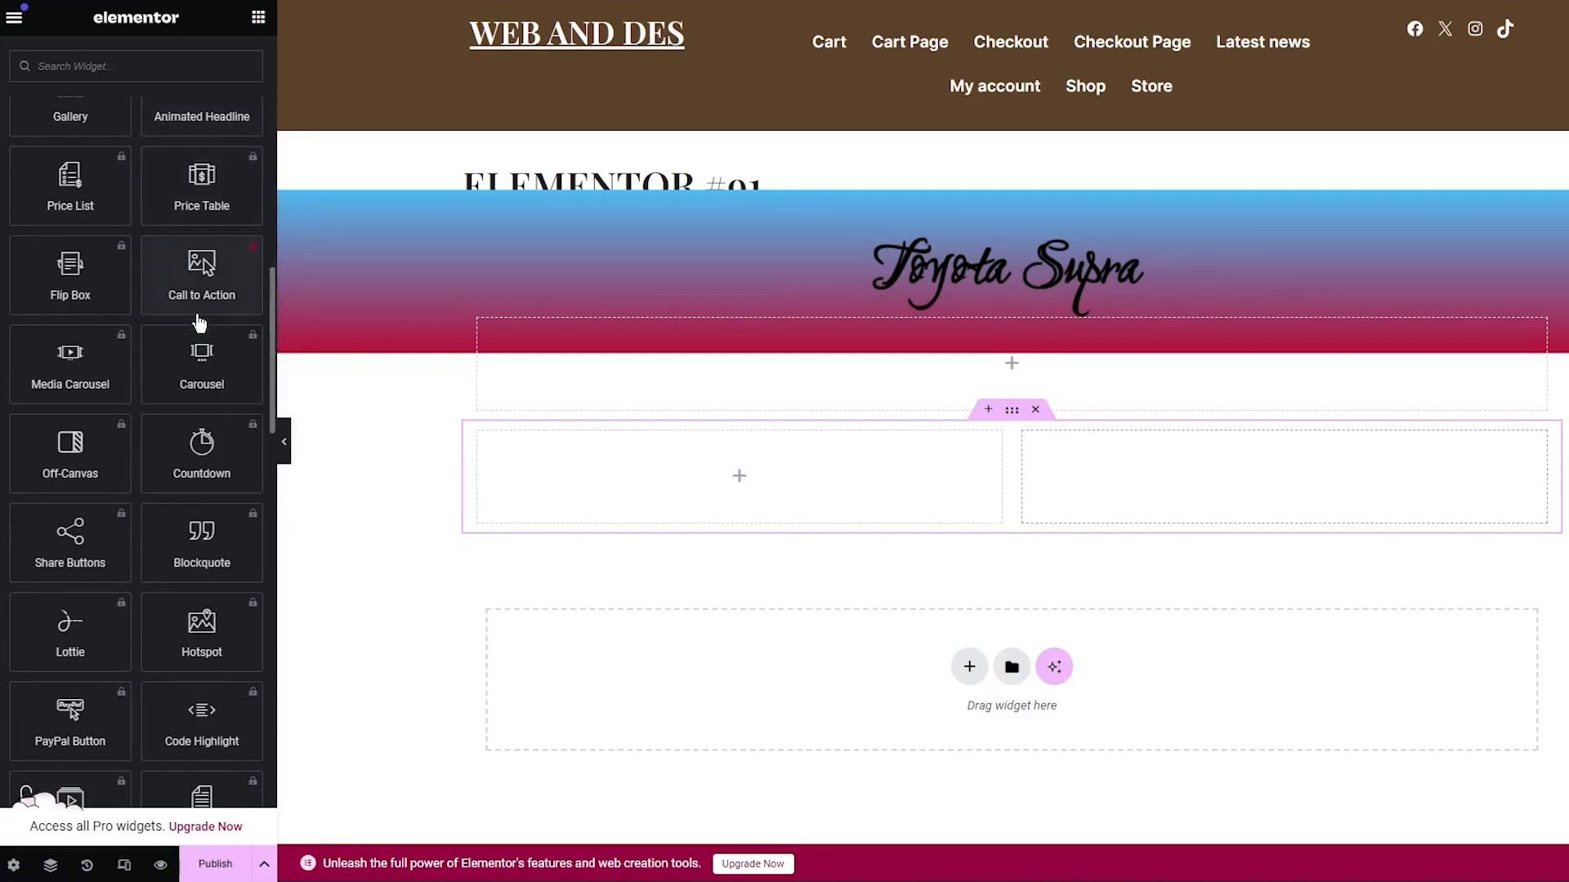
pyautogui.scroll(-6, 199, 322)
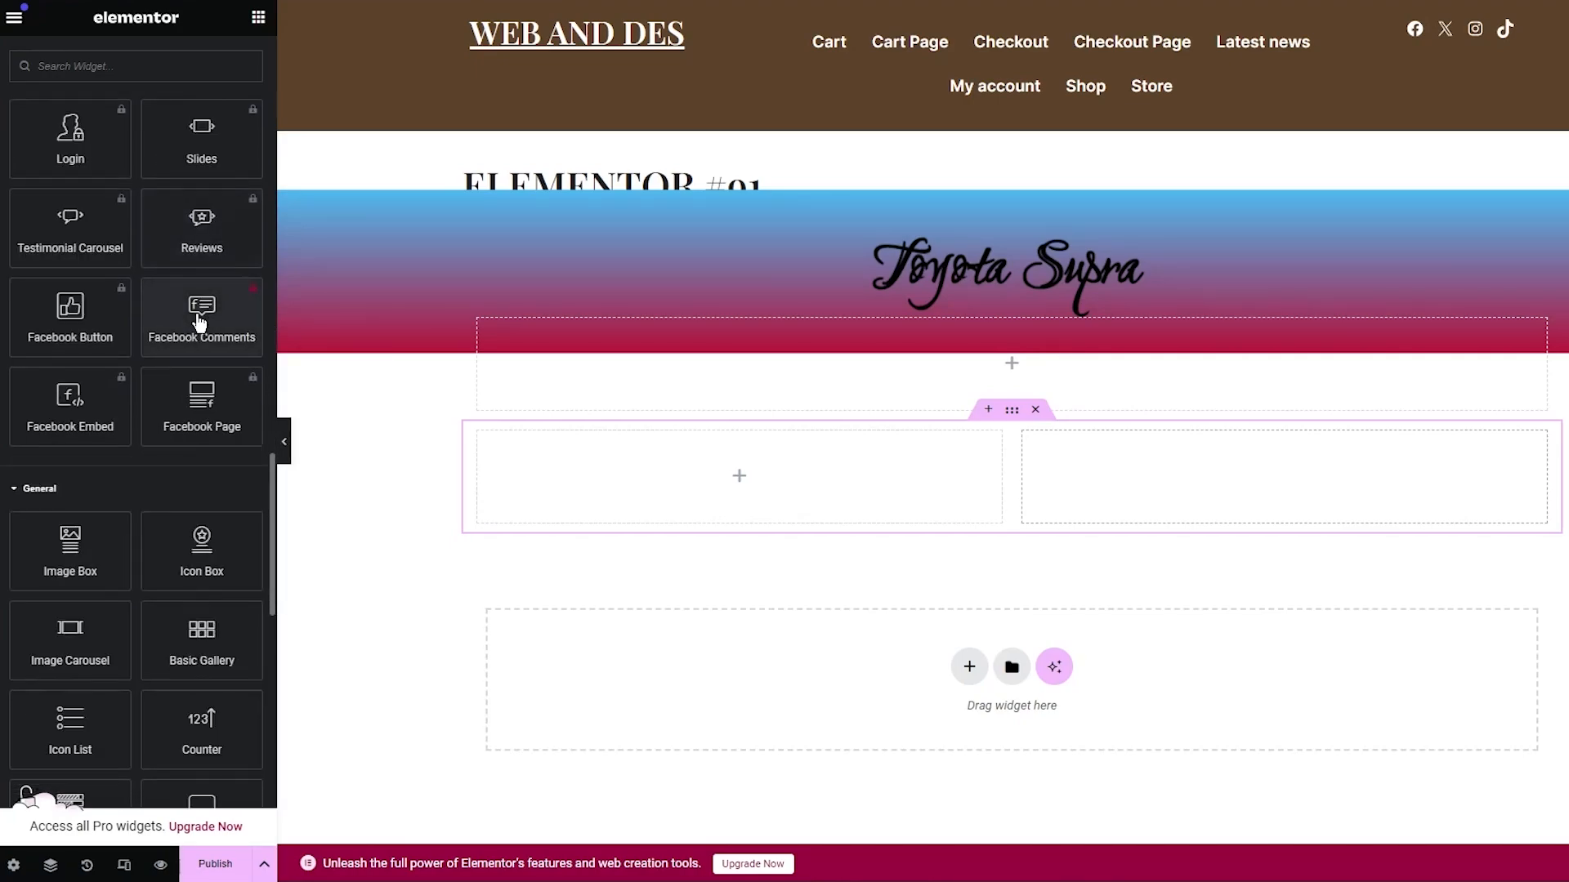
pyautogui.scroll(-4, 198, 323)
pyautogui.scroll(-5, 197, 314)
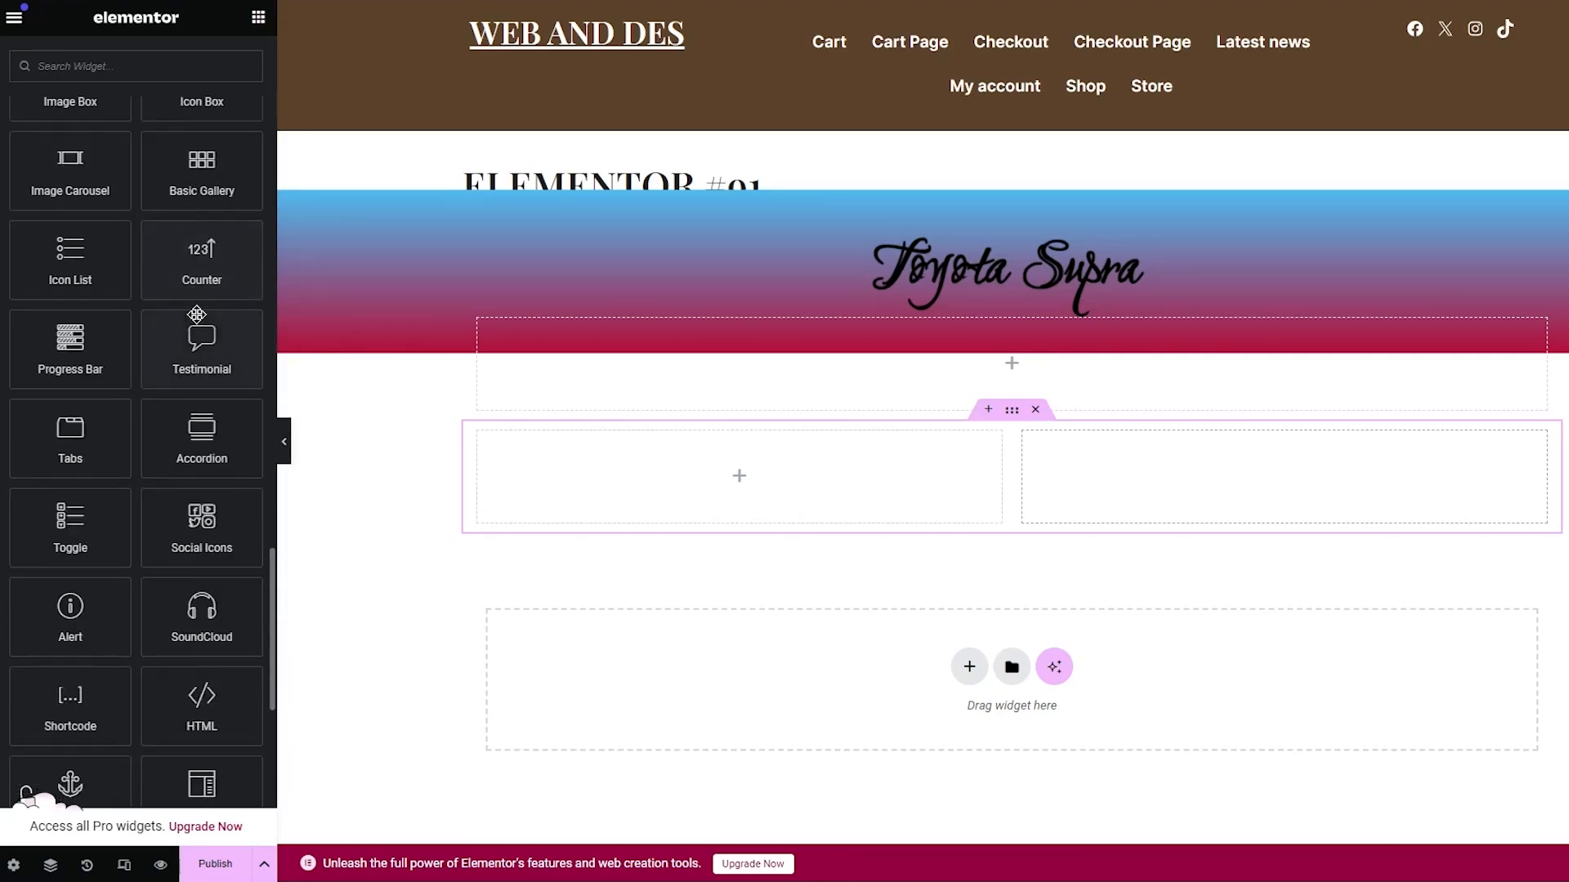
pyautogui.scroll(-2, 197, 315)
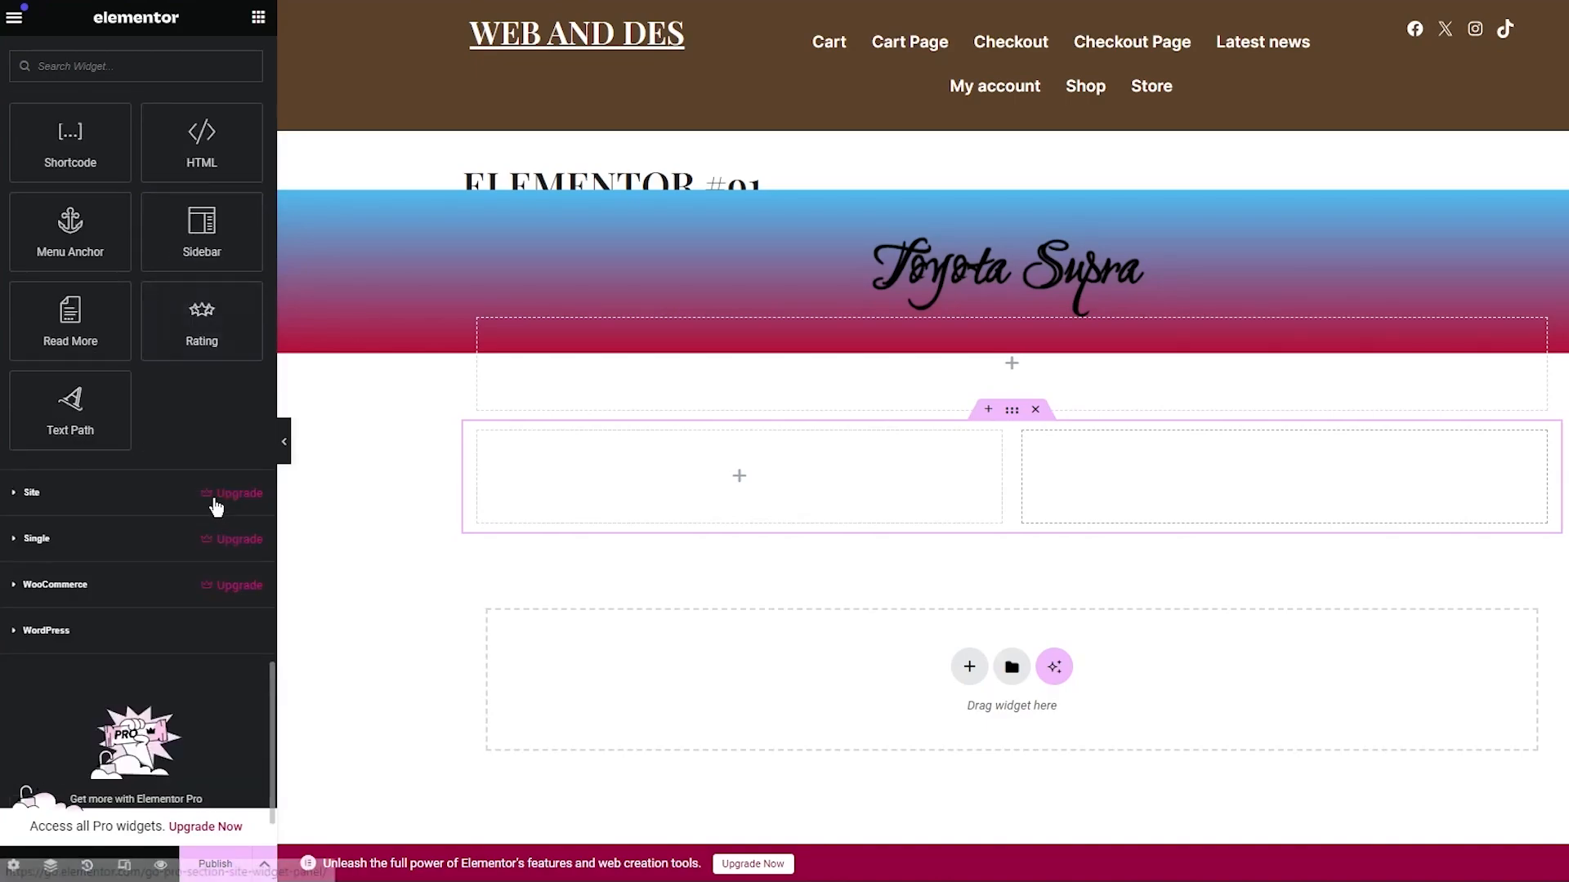
pyautogui.scroll(-6, 94, 467)
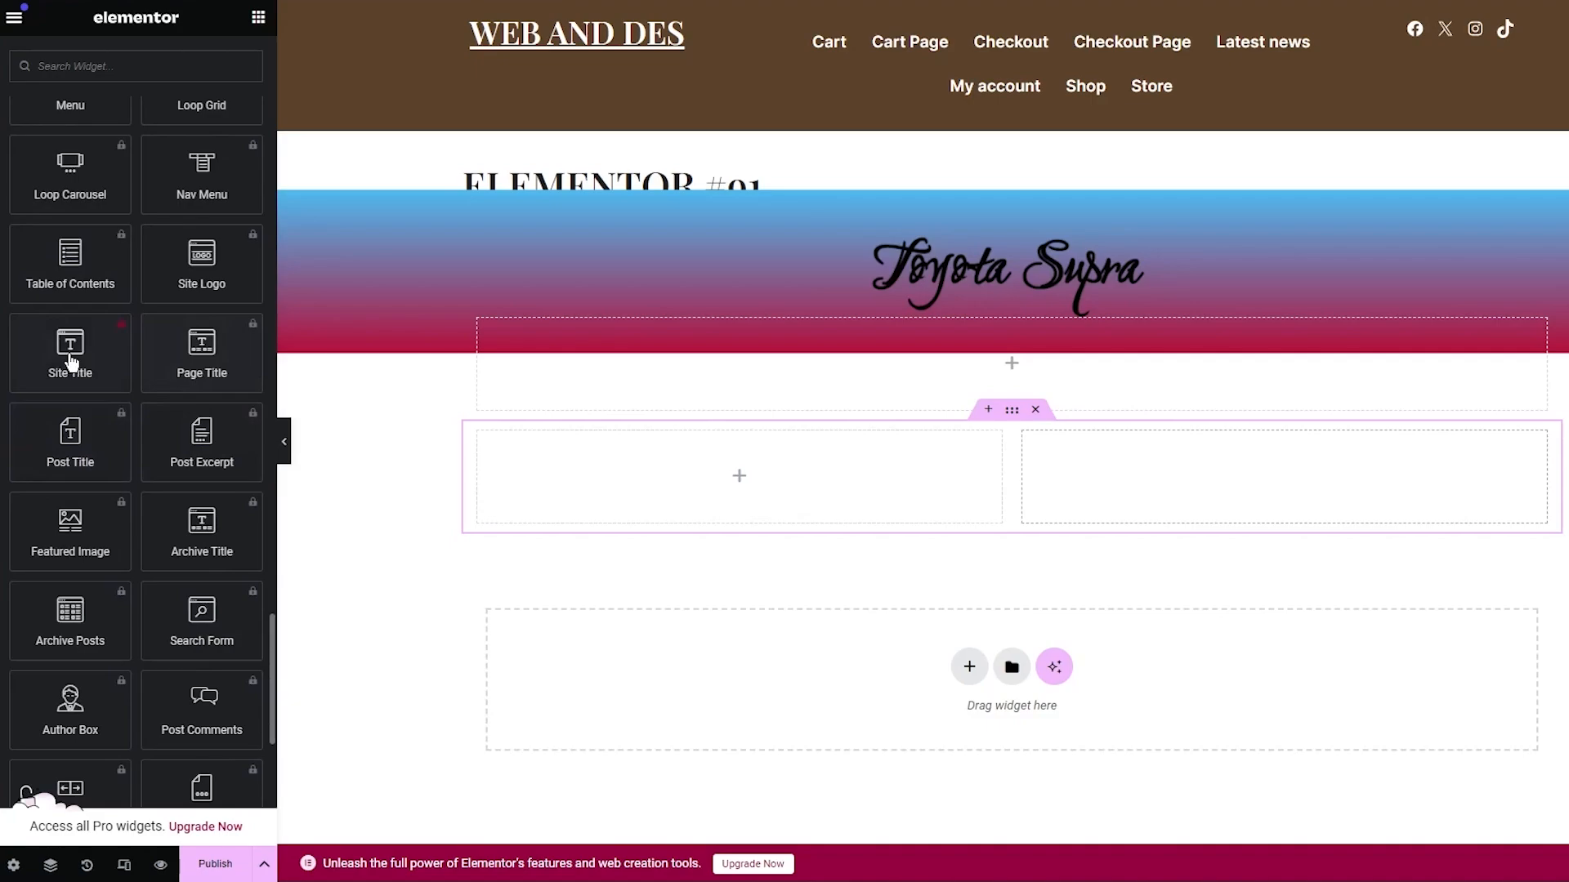
# Step: Check the Site Title and Post Title widgets, and look at the remaining Site and Single widgets
pyautogui.click(67, 353)
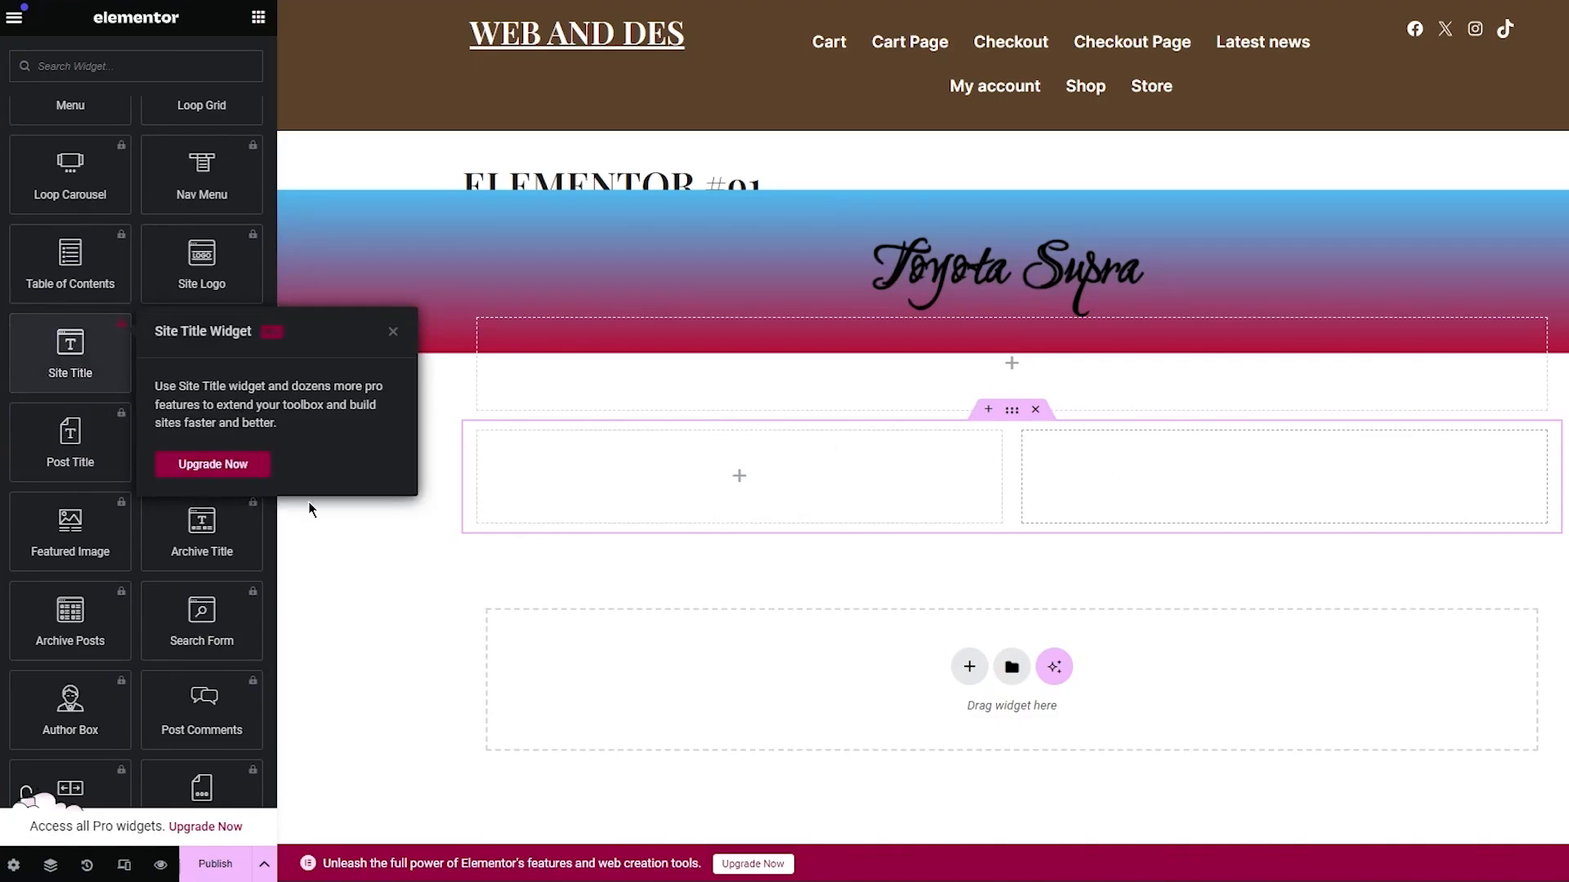
pyautogui.click(107, 441)
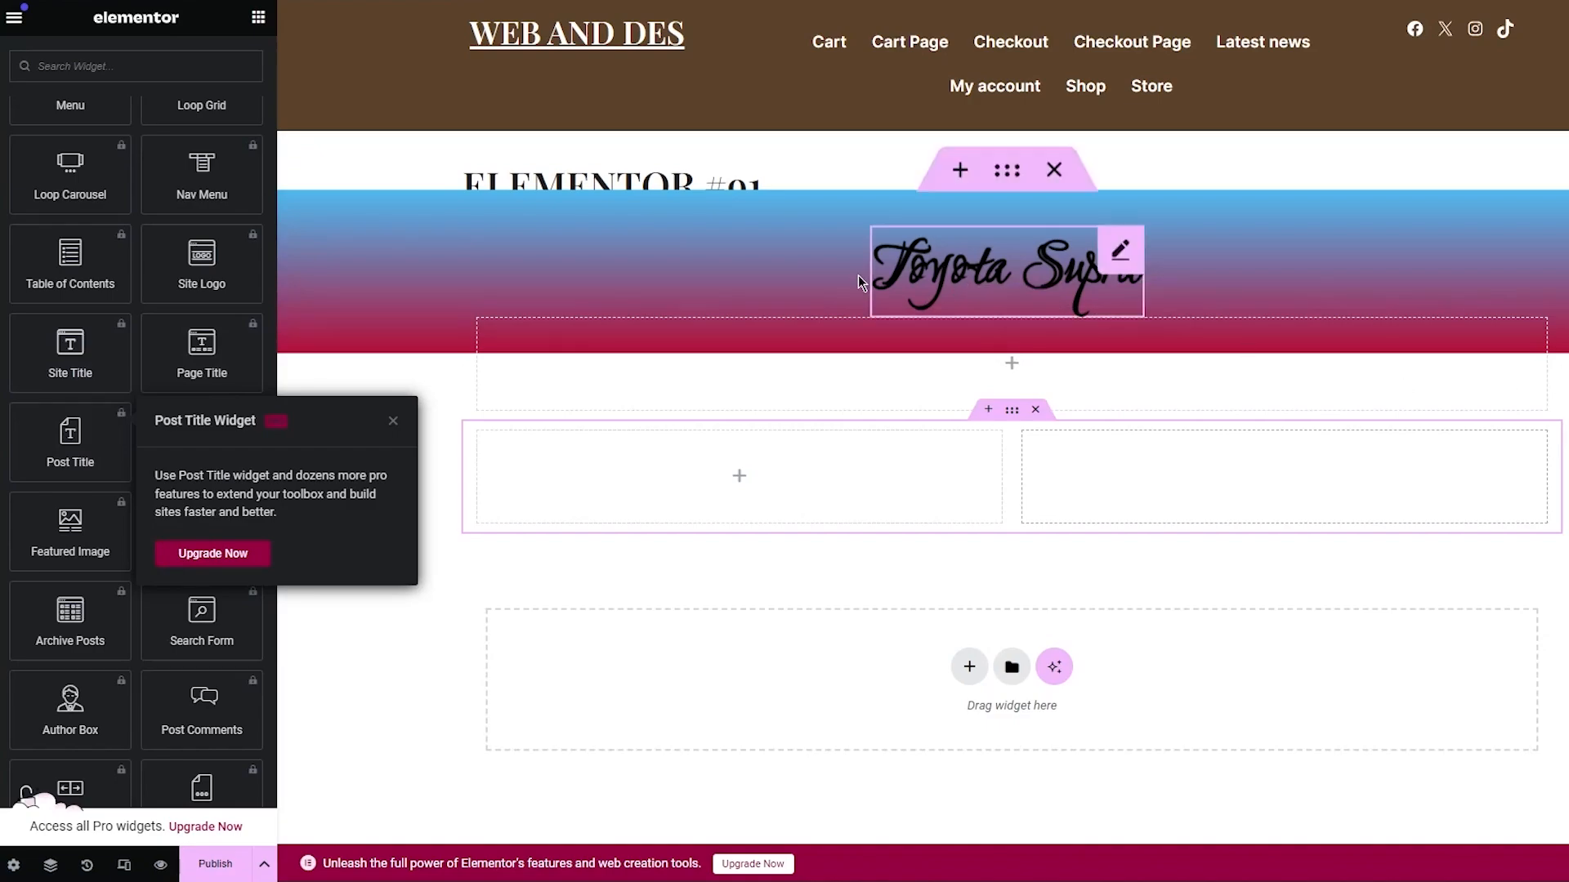
pyautogui.scroll(-3, 158, 309)
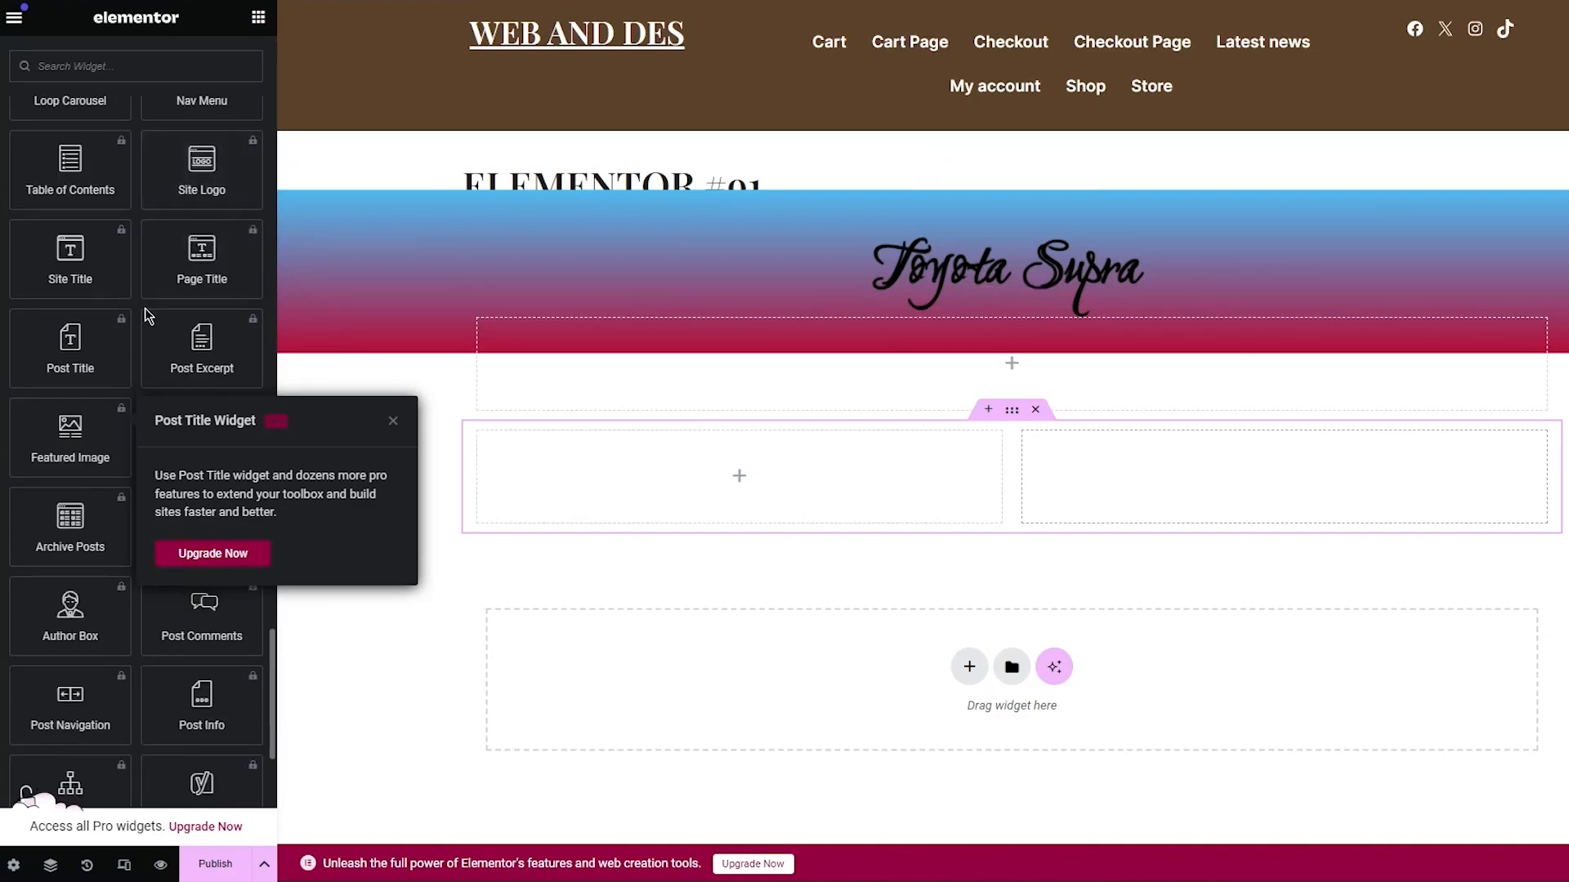
pyautogui.scroll(-2, 122, 297)
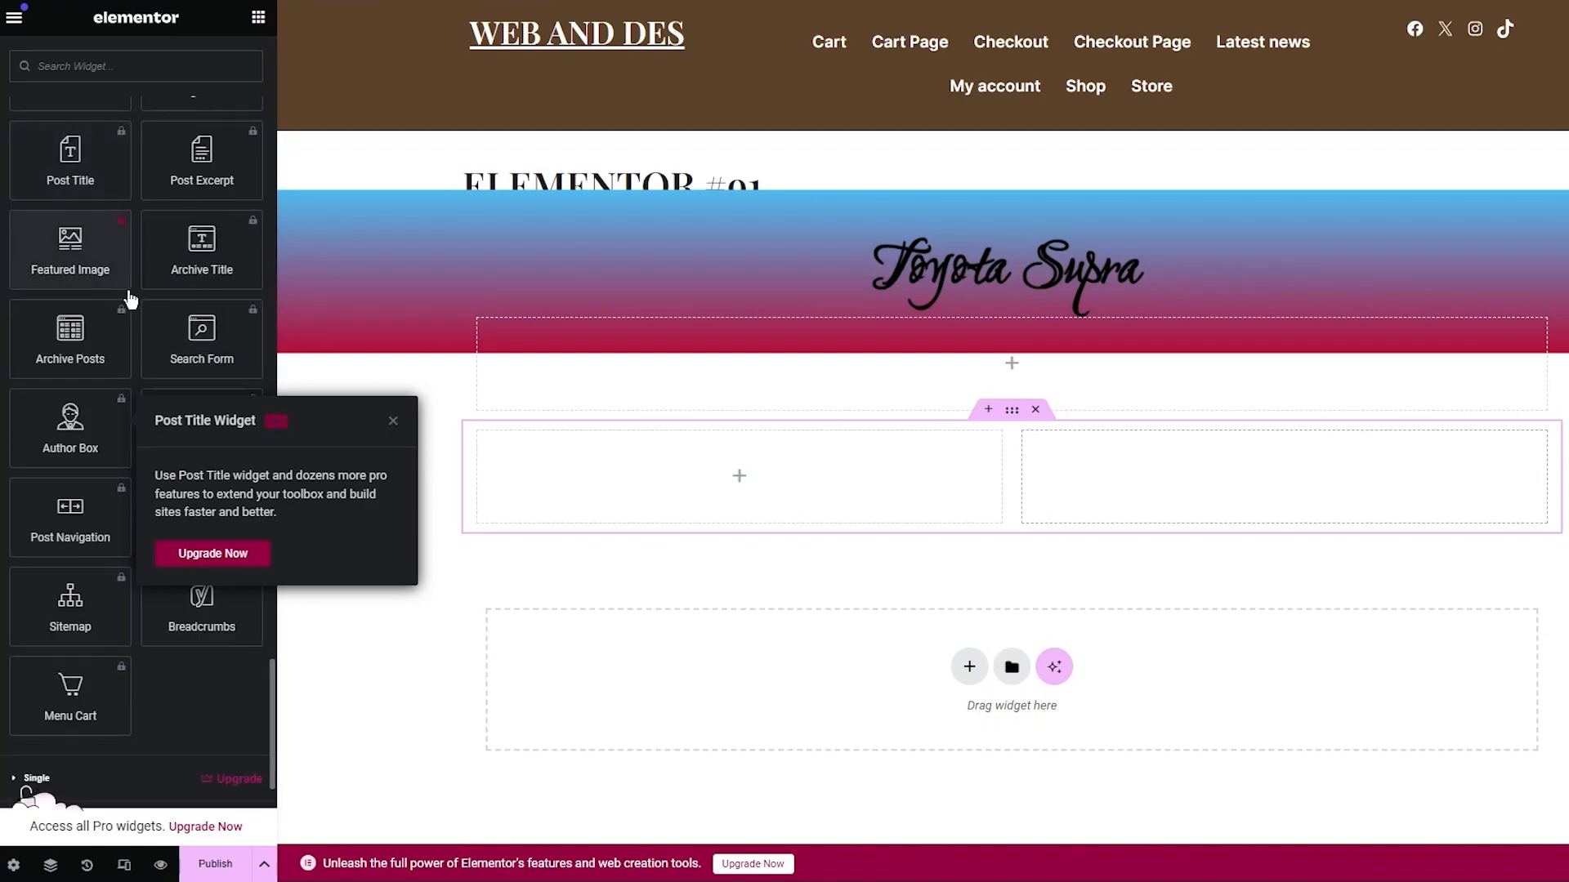
pyautogui.scroll(-1, 150, 243)
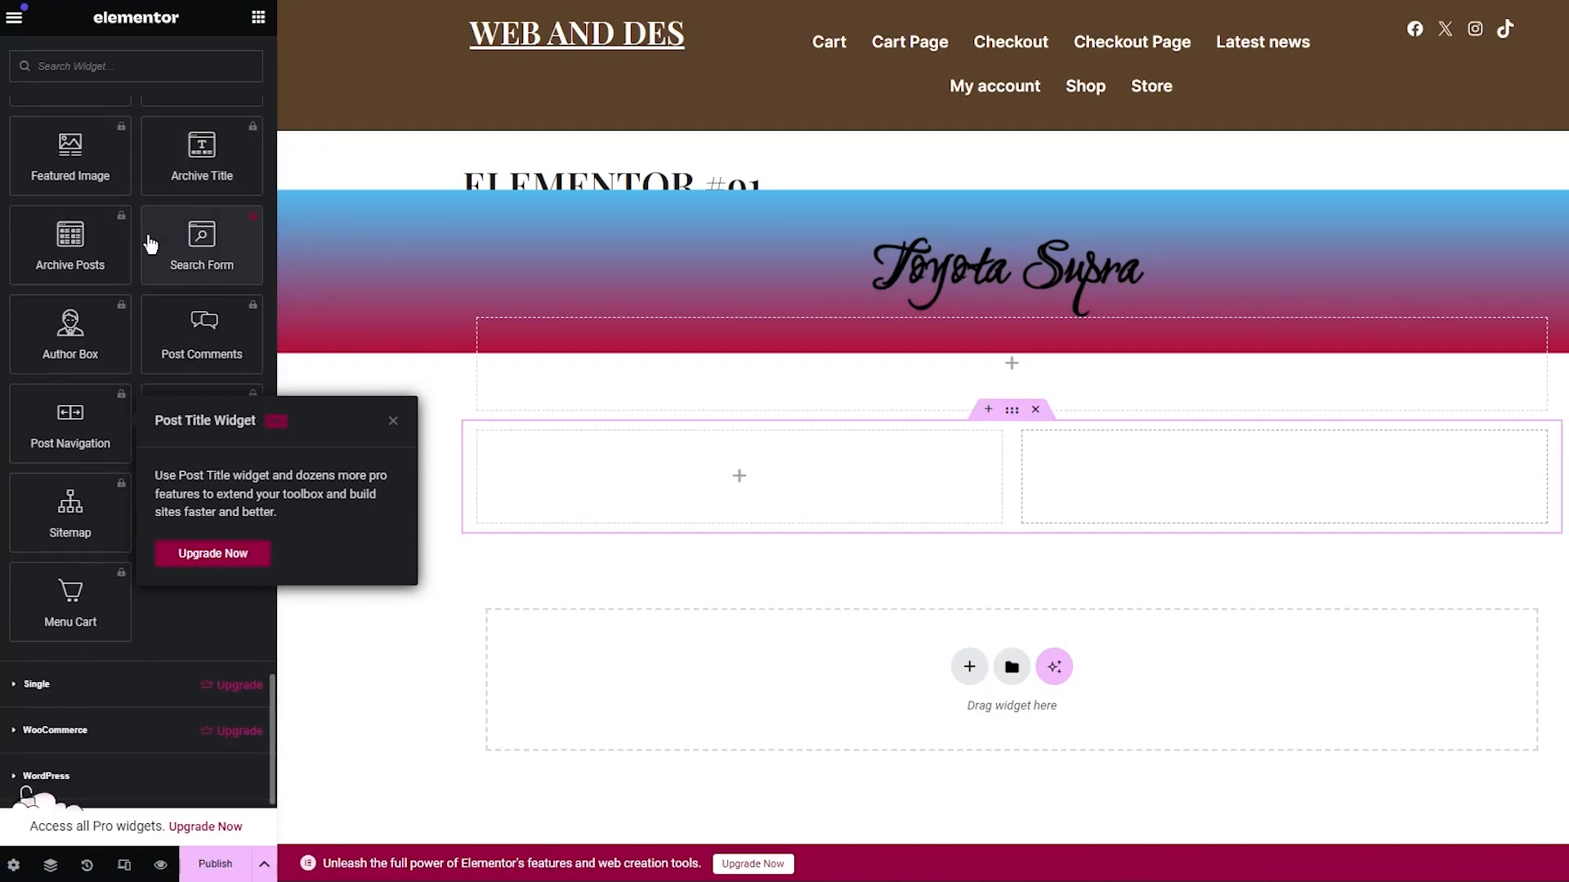
pyautogui.click(25, 685)
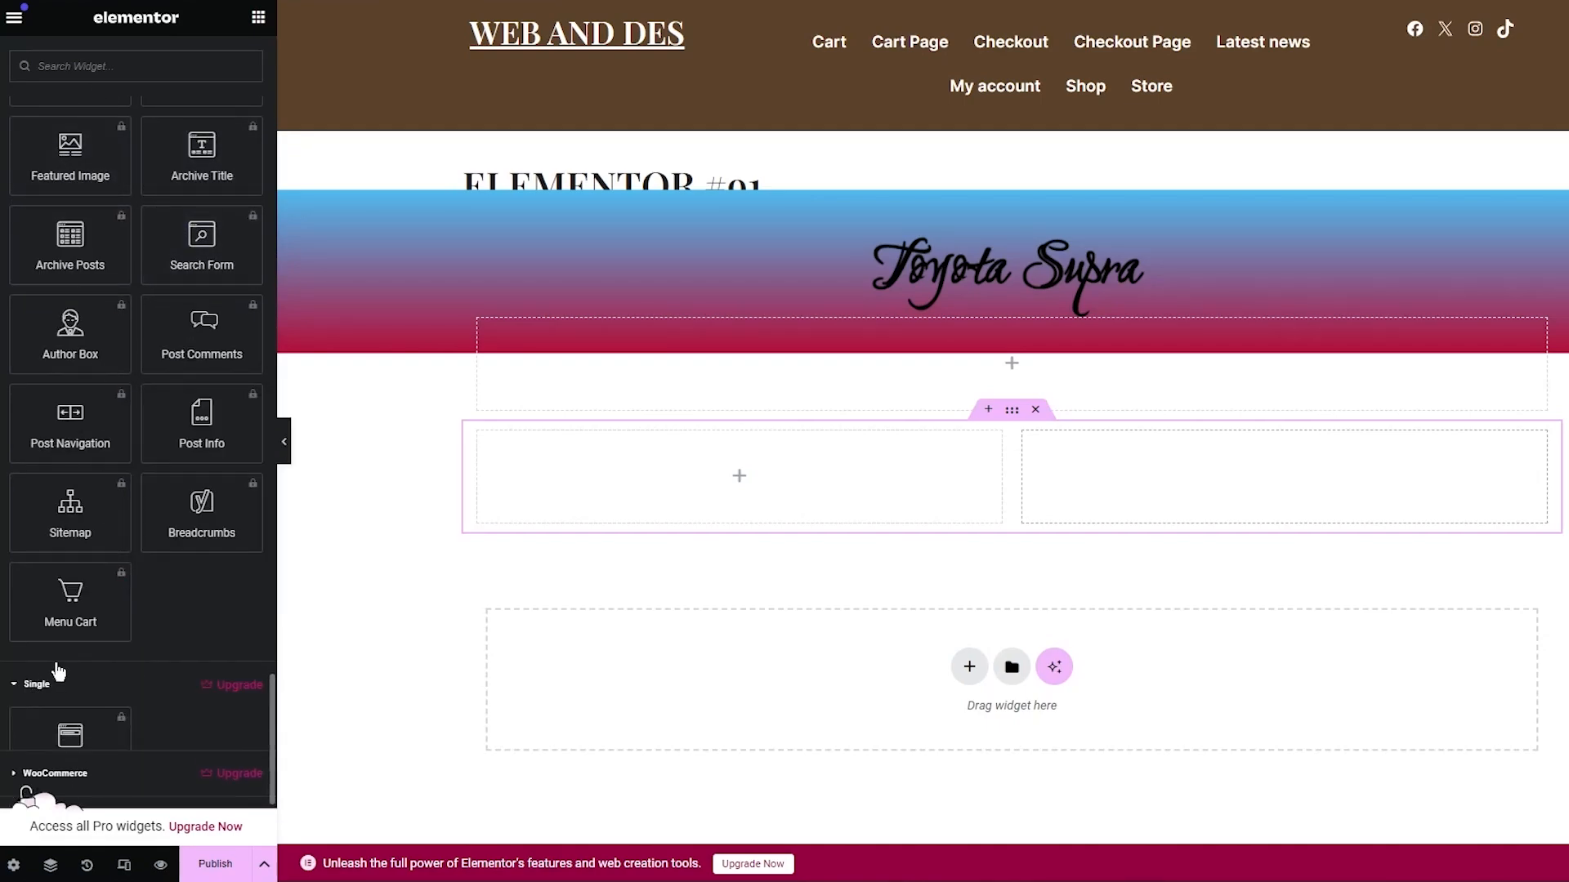
pyautogui.scroll(-3, 109, 589)
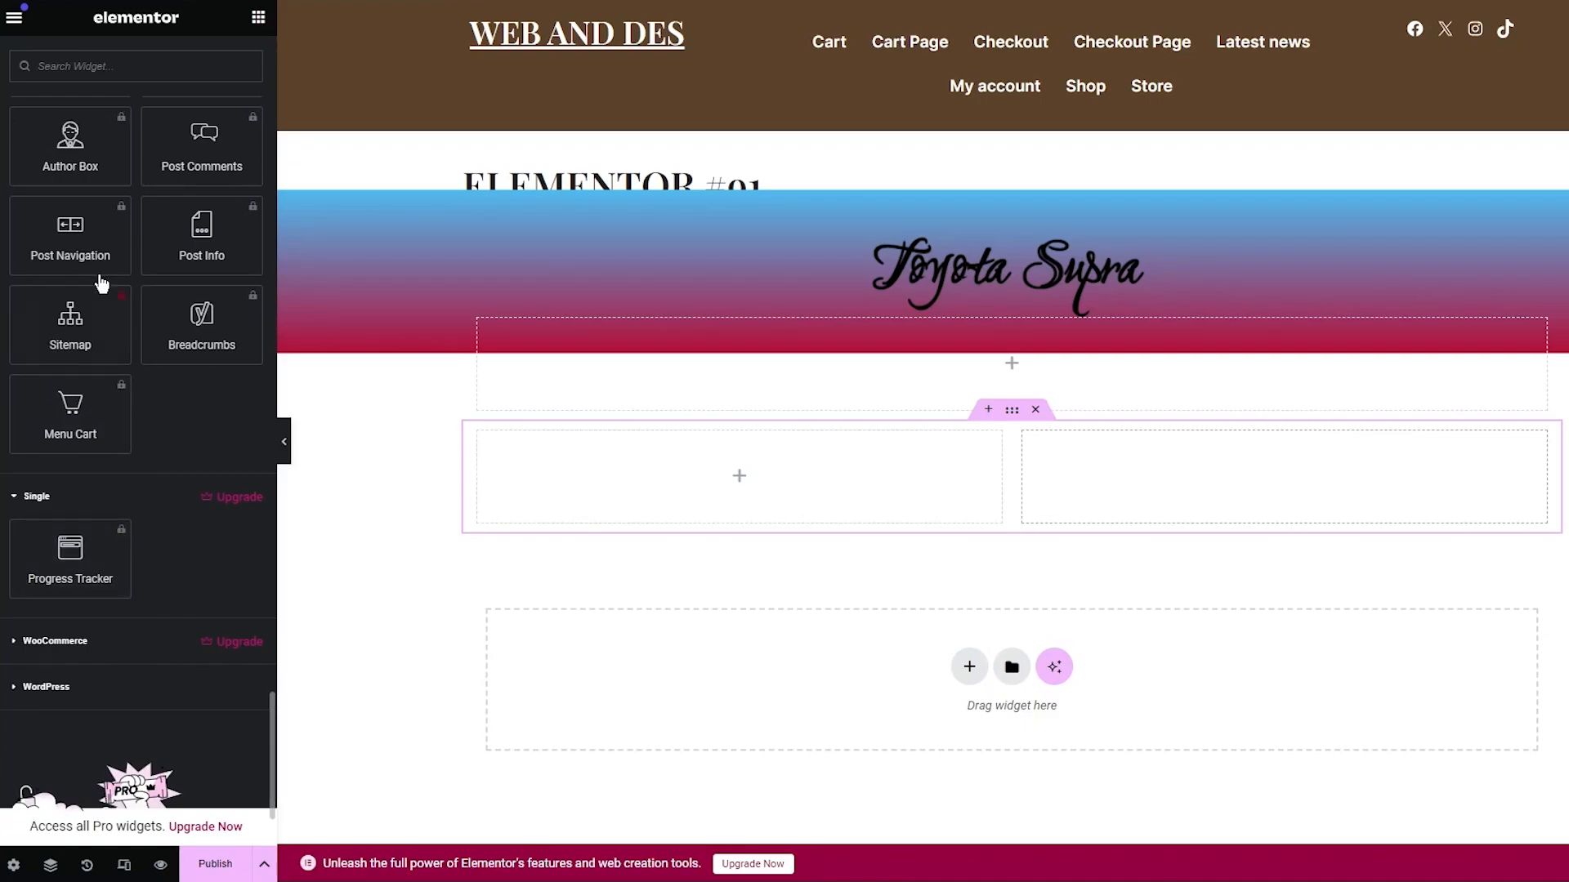
# Step: Search the widgets for "post", check the Posts widget, and clear the search
pyautogui.click(129, 74)
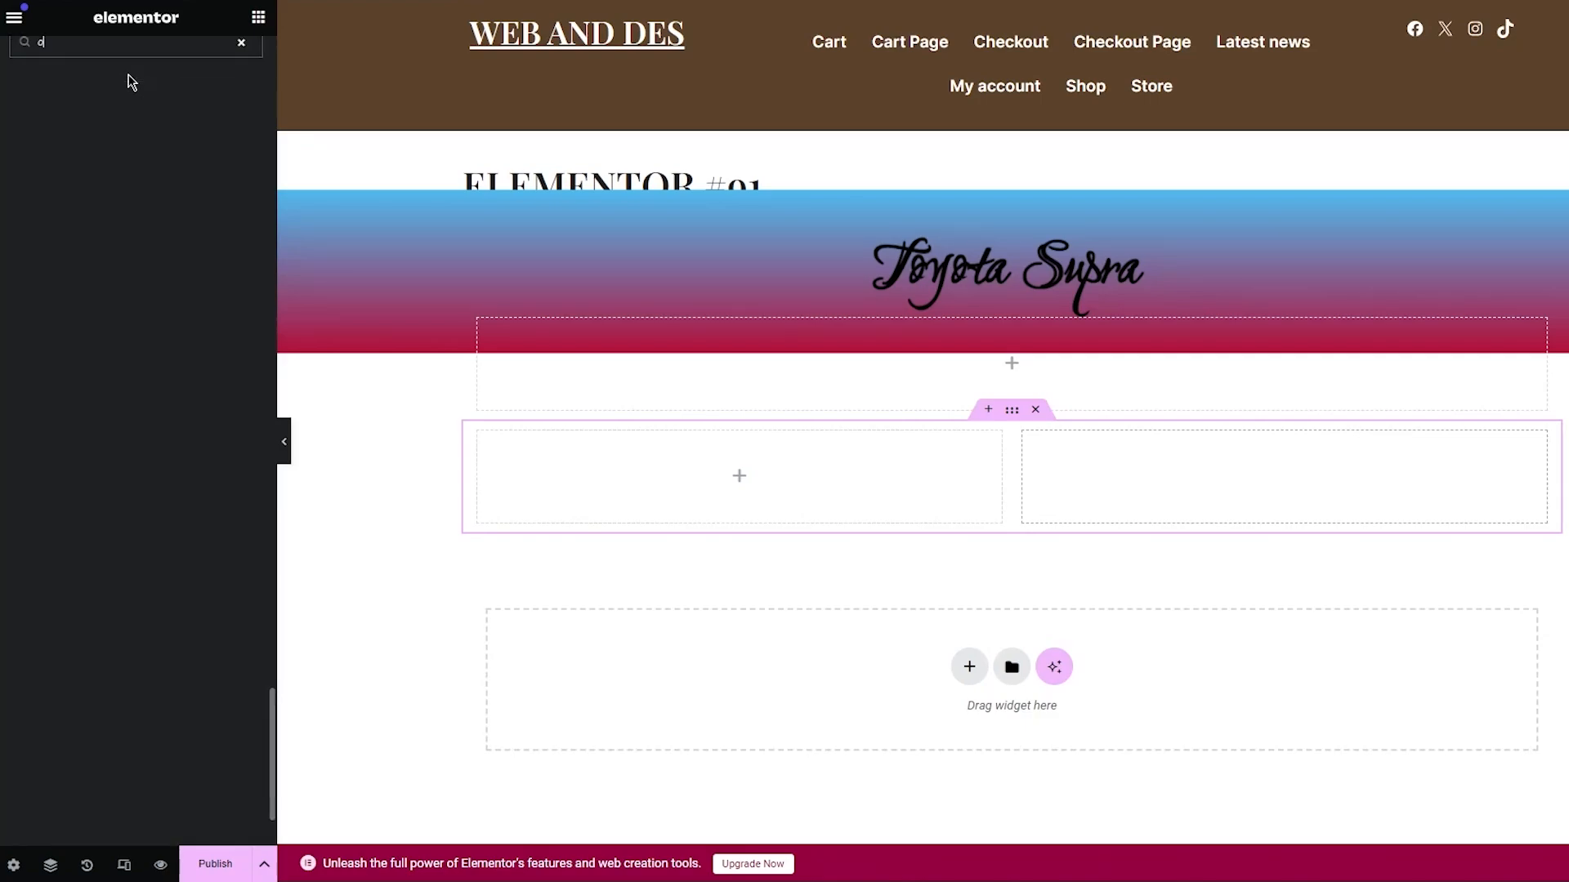
pyautogui.write('os')
pyautogui.press('BackSpace')
pyautogui.press('BackSpace')
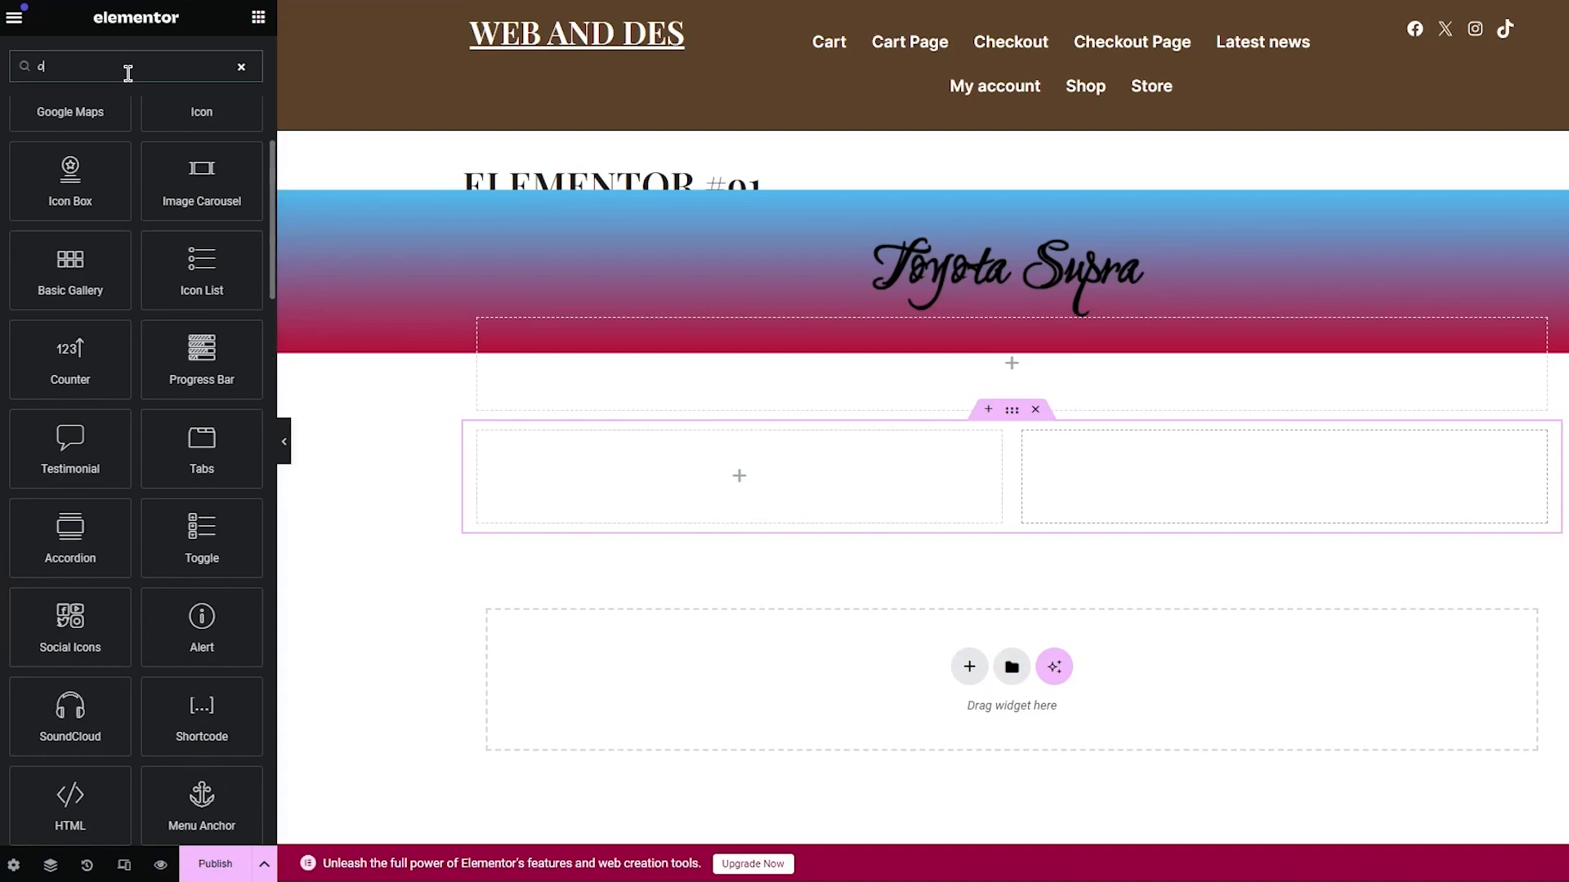
pyautogui.write('post')
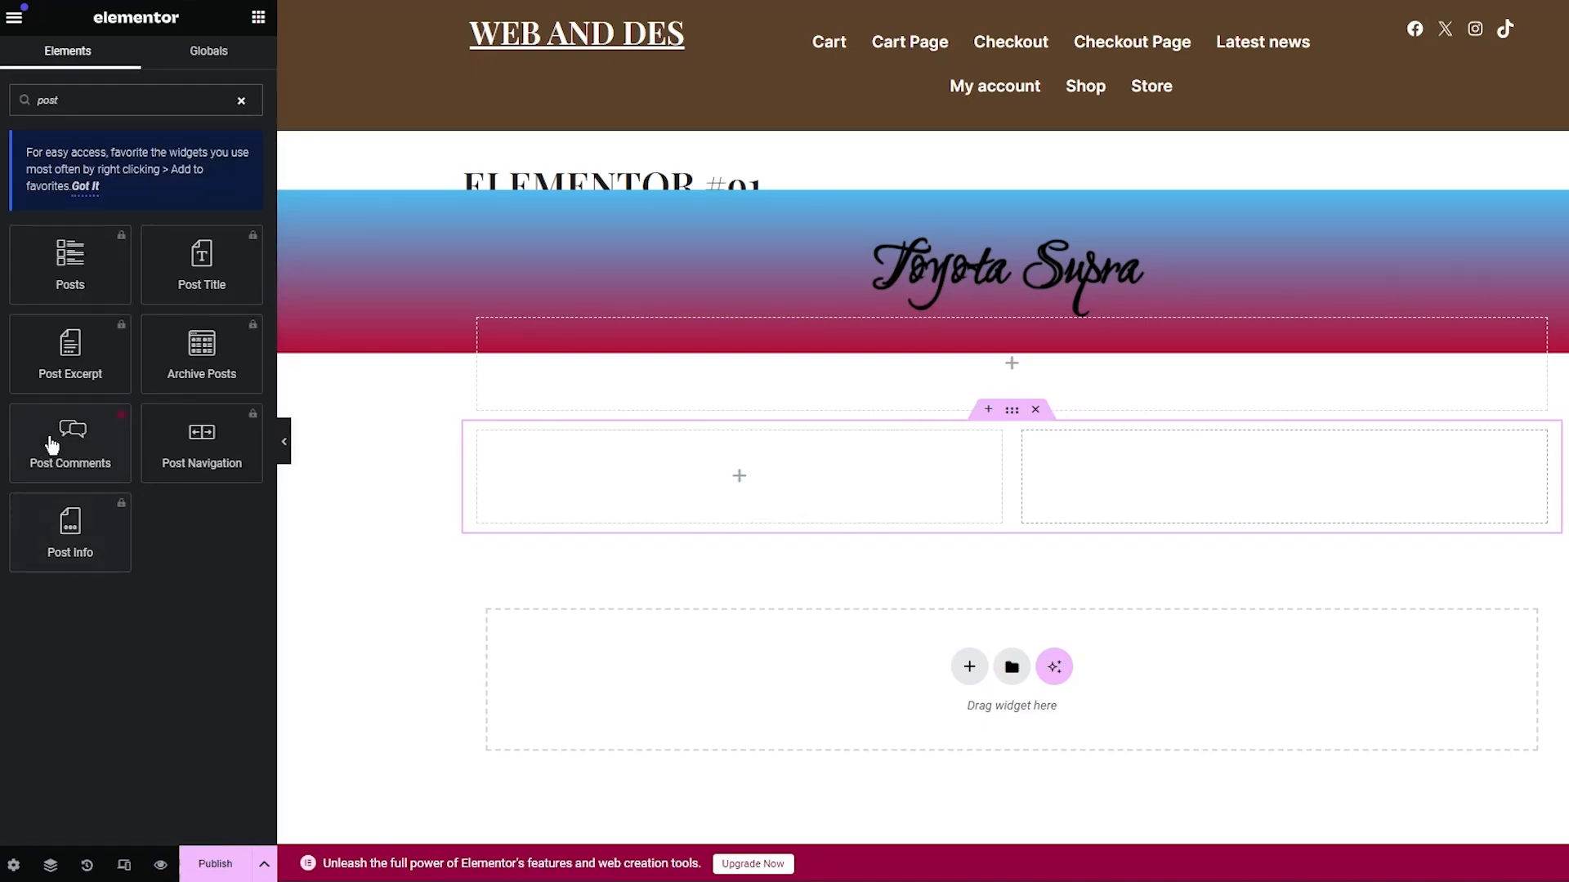
pyautogui.click(61, 262)
pyautogui.moveTo(104, 100); pyautogui.dragTo(29, 106)
pyautogui.press('BackSpace')
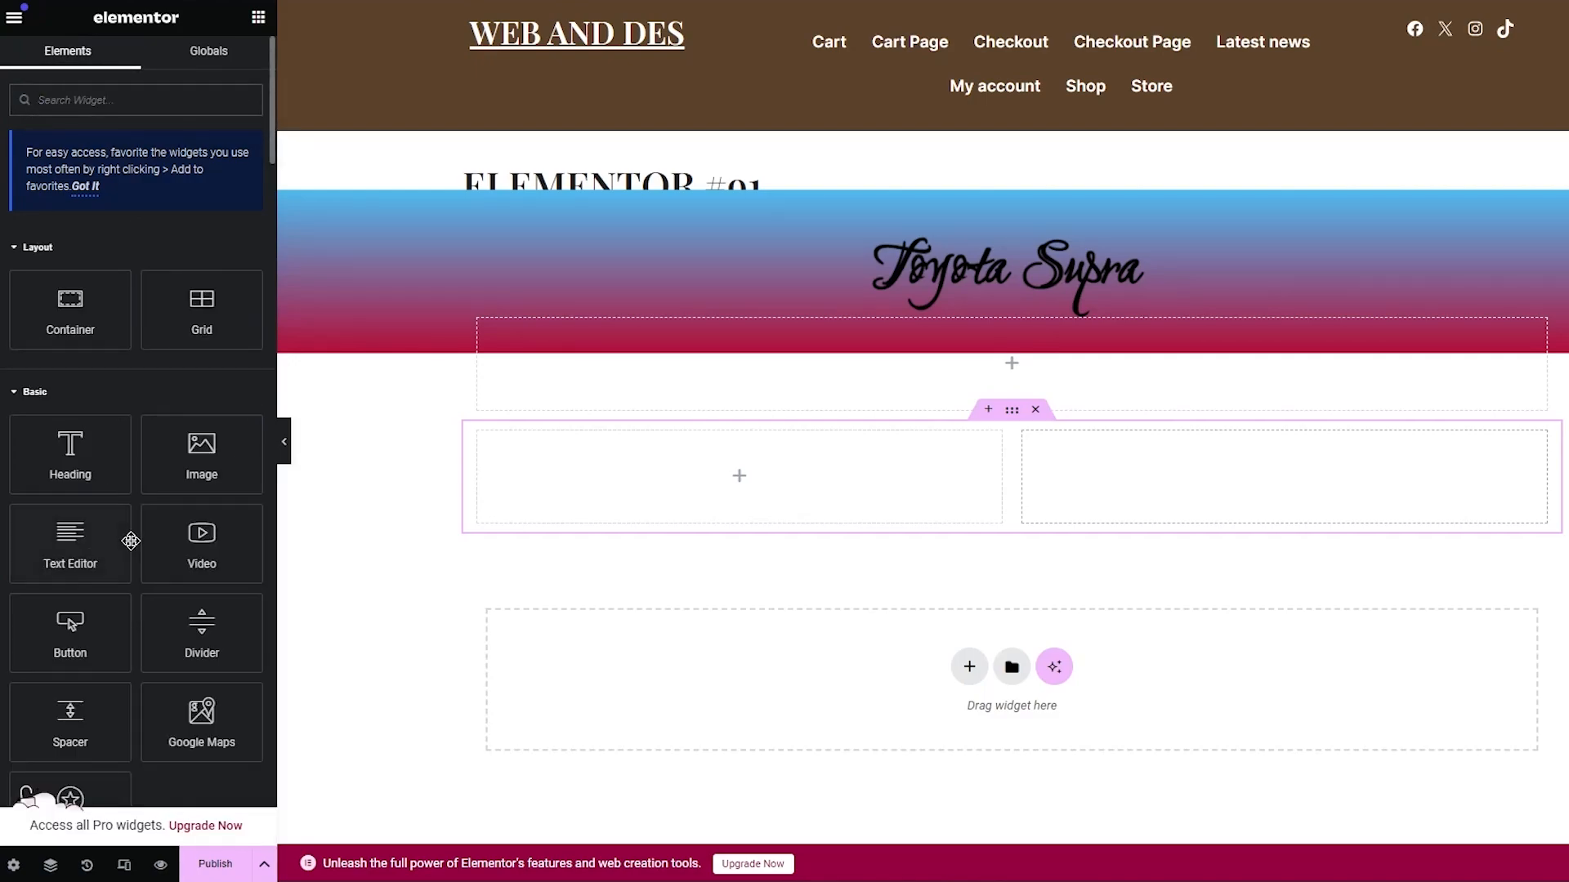
# Step: Add an Image widget to the grid's left cell and insert the red car photo from the media library
pyautogui.moveTo(135, 479); pyautogui.dragTo(736, 466)
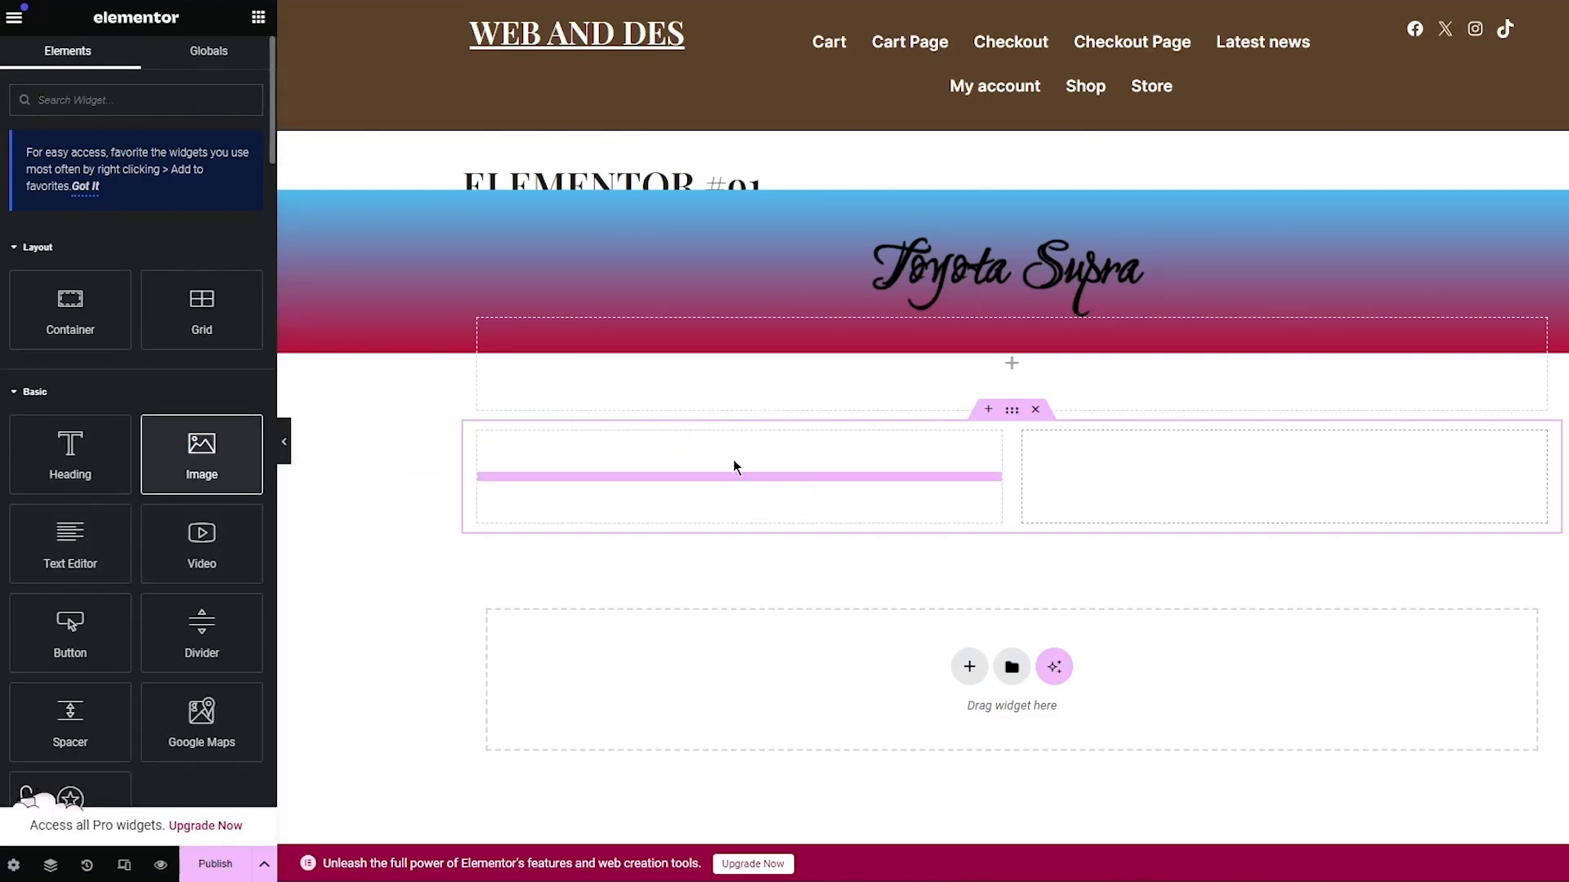
pyautogui.click(136, 266)
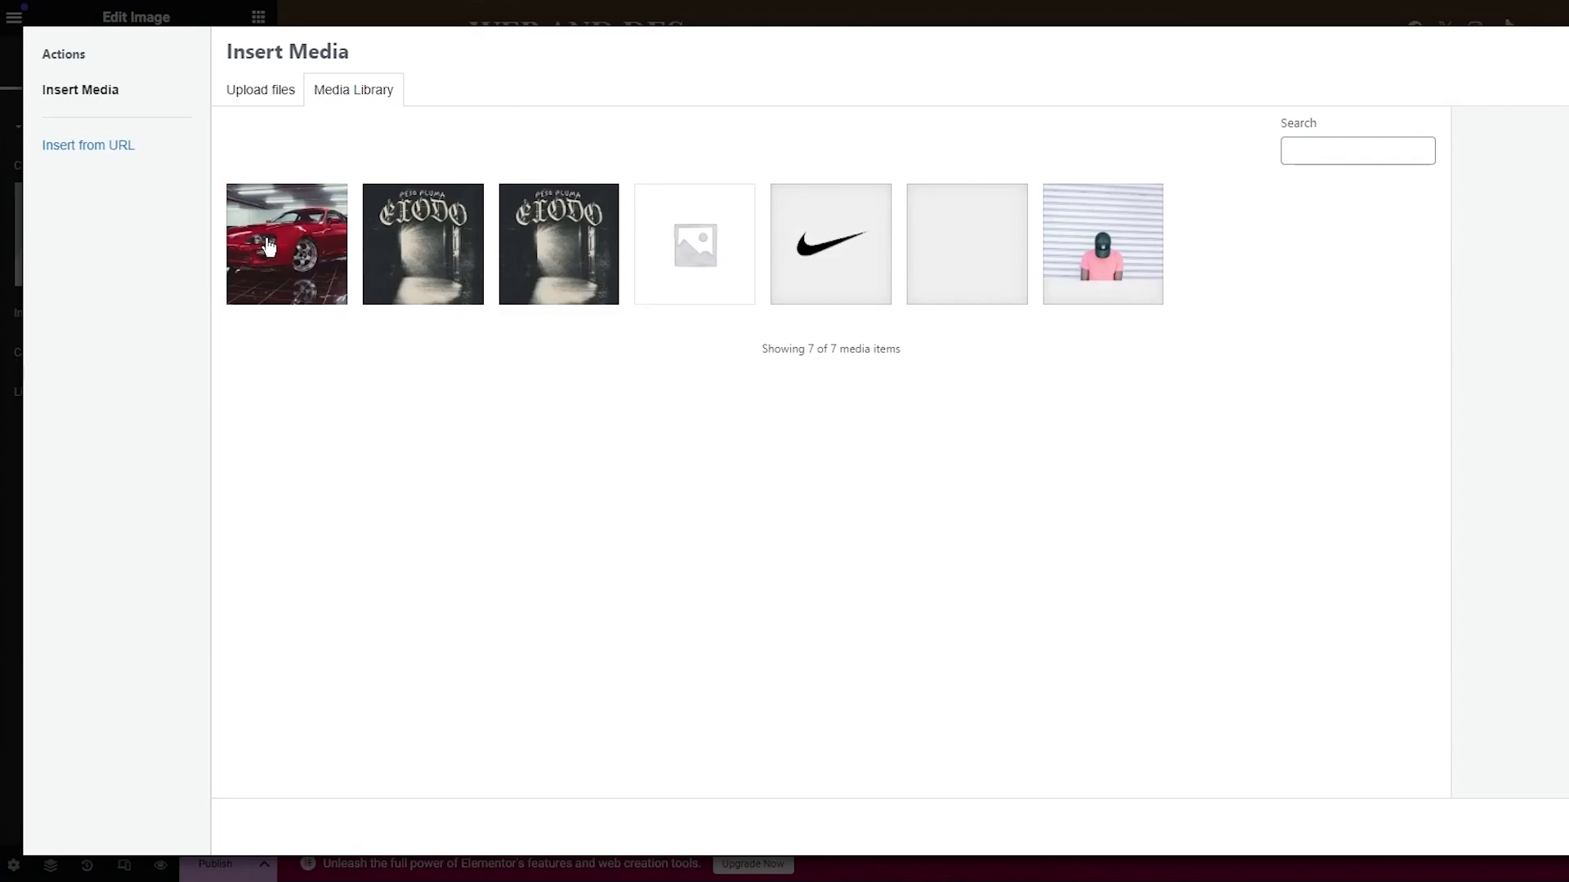
pyautogui.click(321, 251)
pyautogui.click(1564, 827)
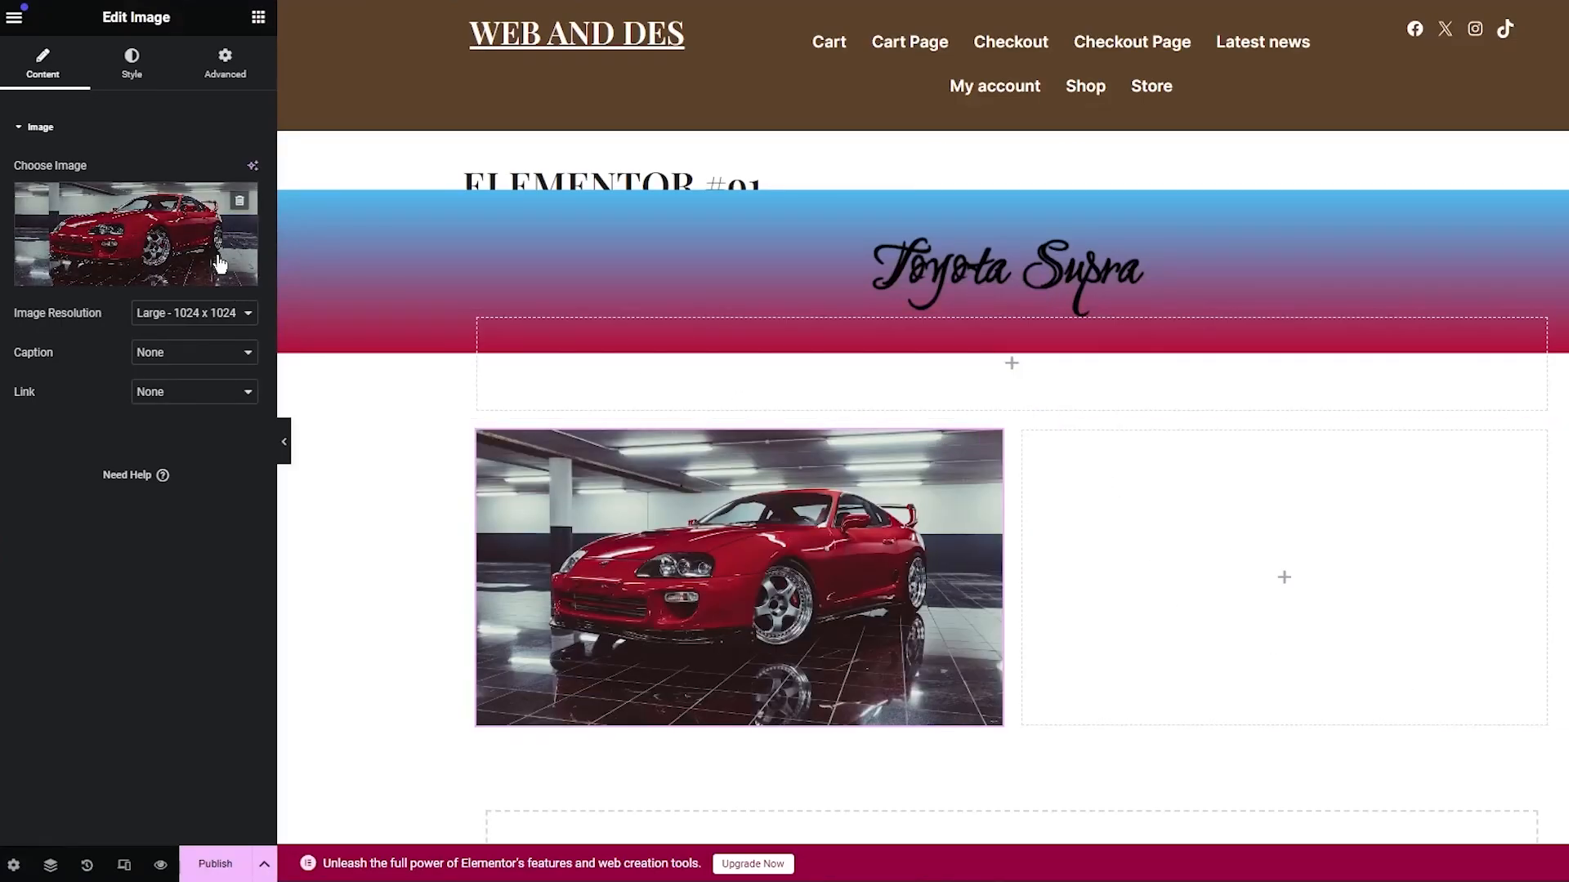
# Step: Add a Heading widget to the grid's right cell beside the car photo
pyautogui.click(14, 18)
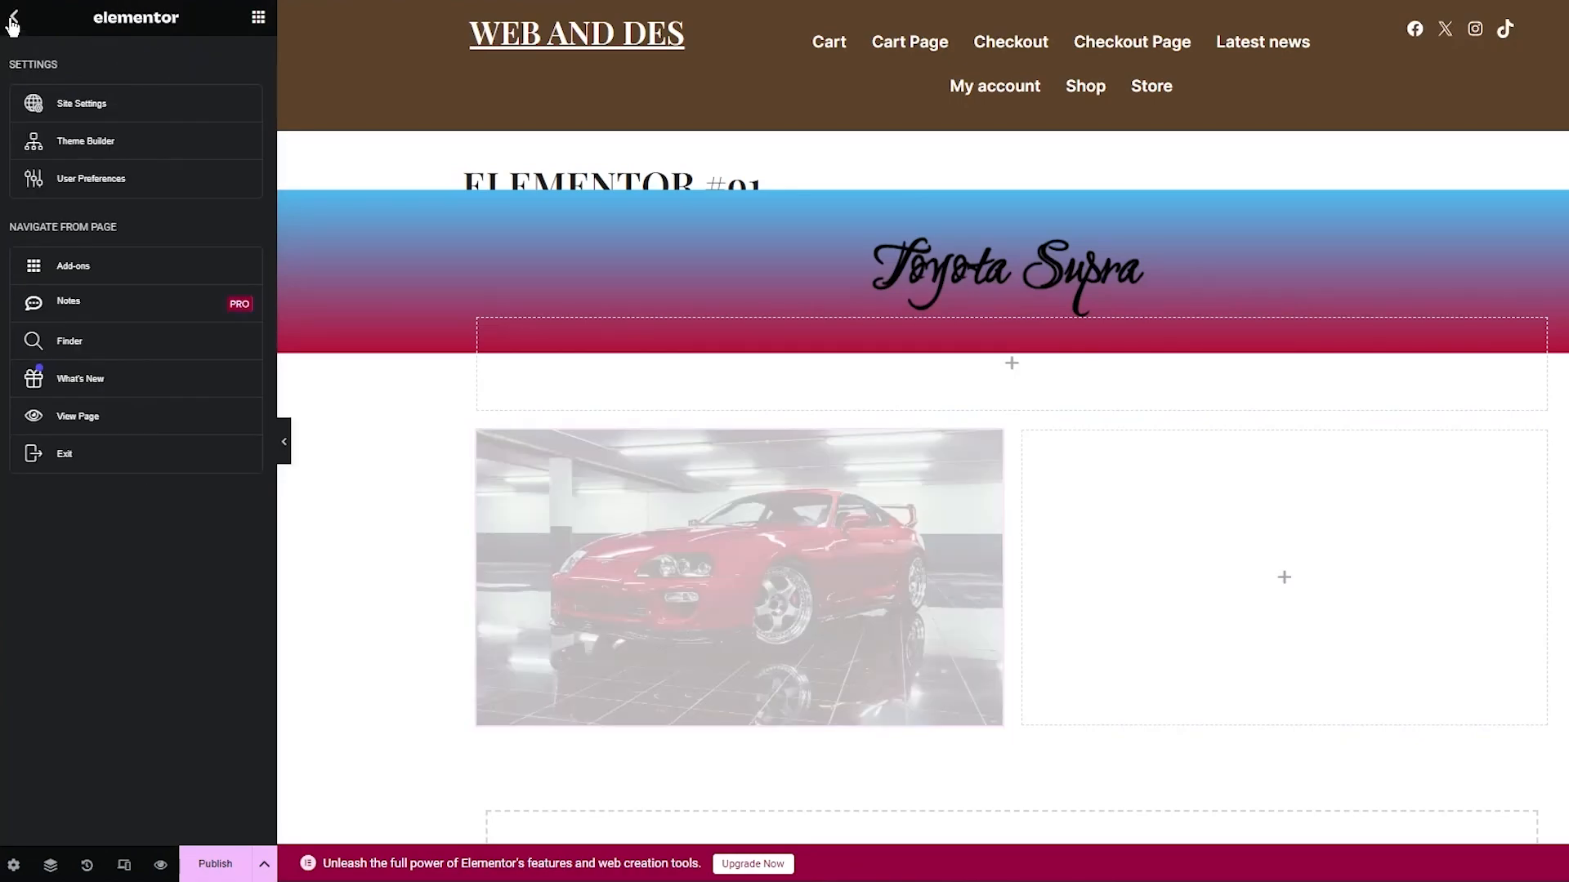
pyautogui.click(15, 20)
pyautogui.moveTo(70, 457); pyautogui.dragTo(1209, 580)
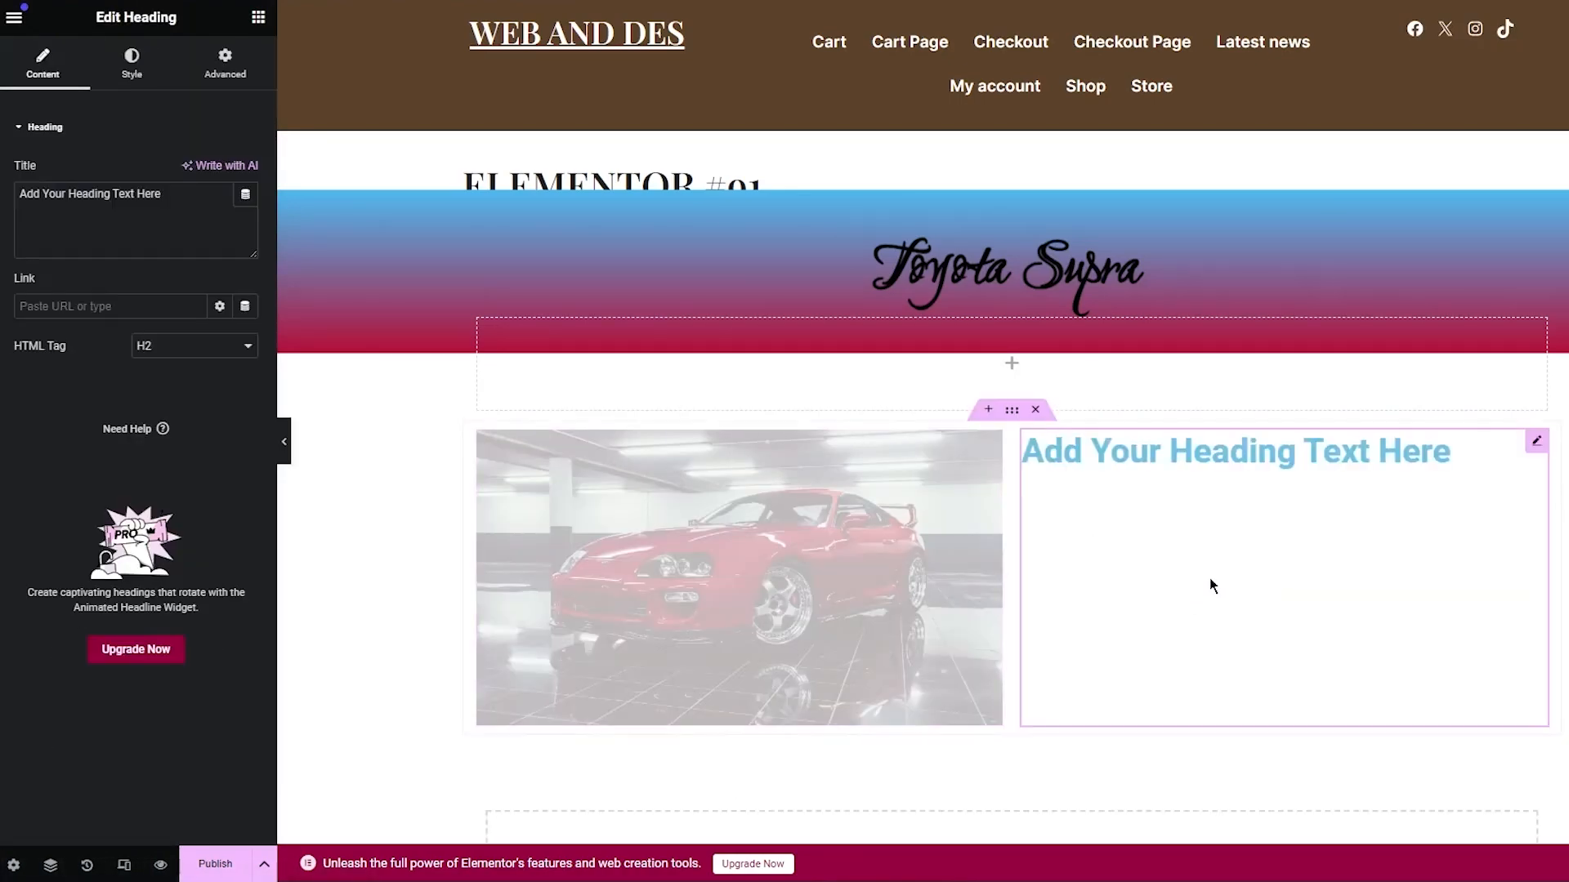
# Step: Replace the right cell's placeholder heading text with "The Sura is the best car for racers."
pyautogui.click(172, 192)
pyautogui.moveTo(171, 193); pyautogui.dragTo(16, 194)
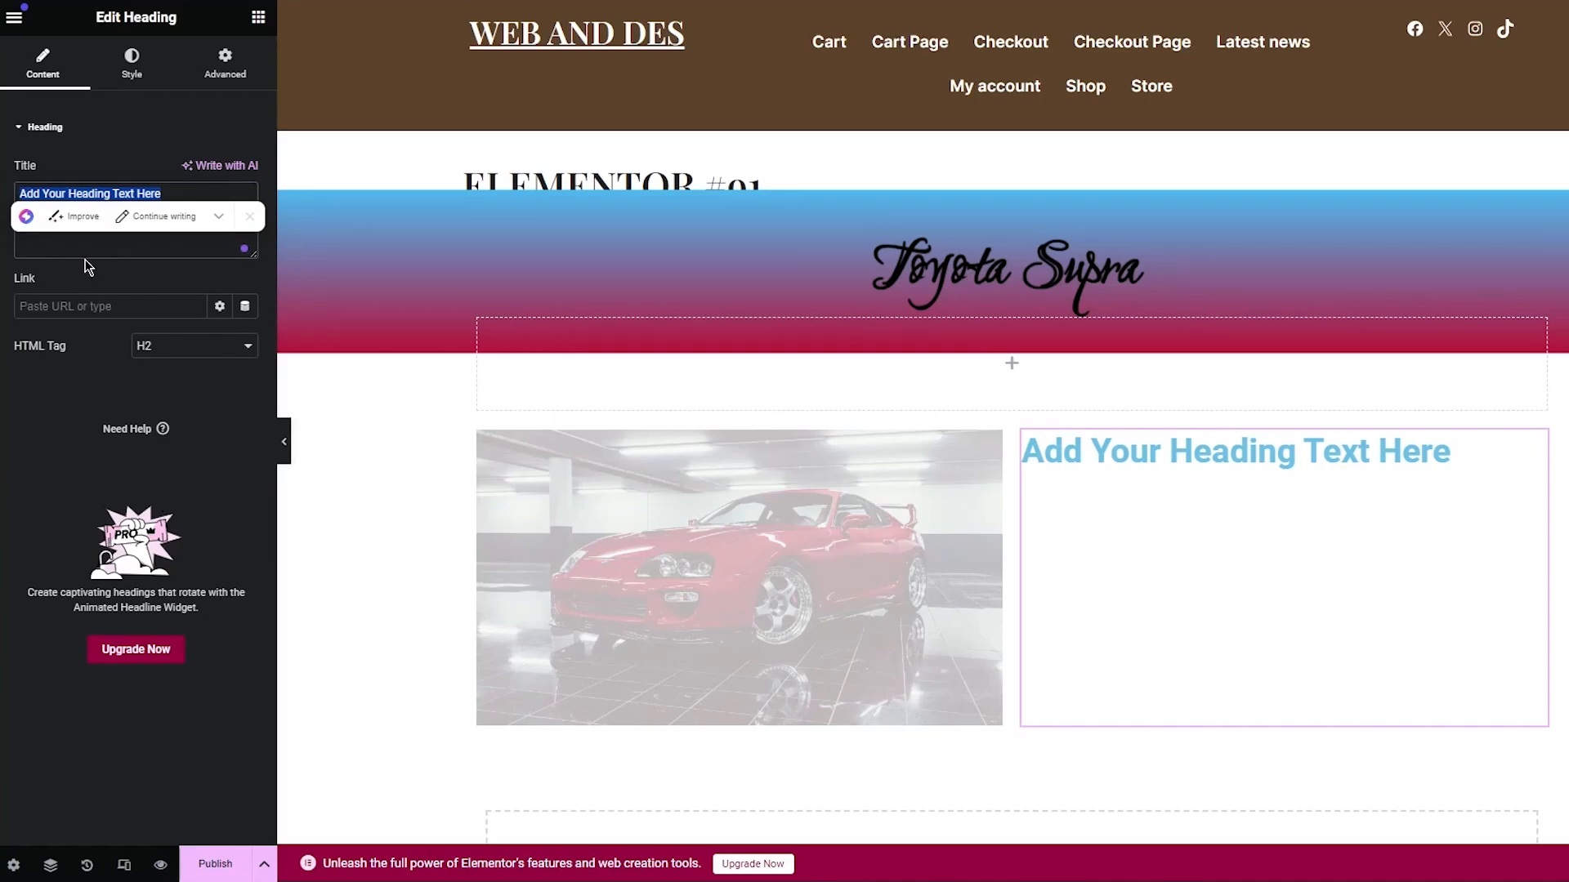
pyautogui.write('T')
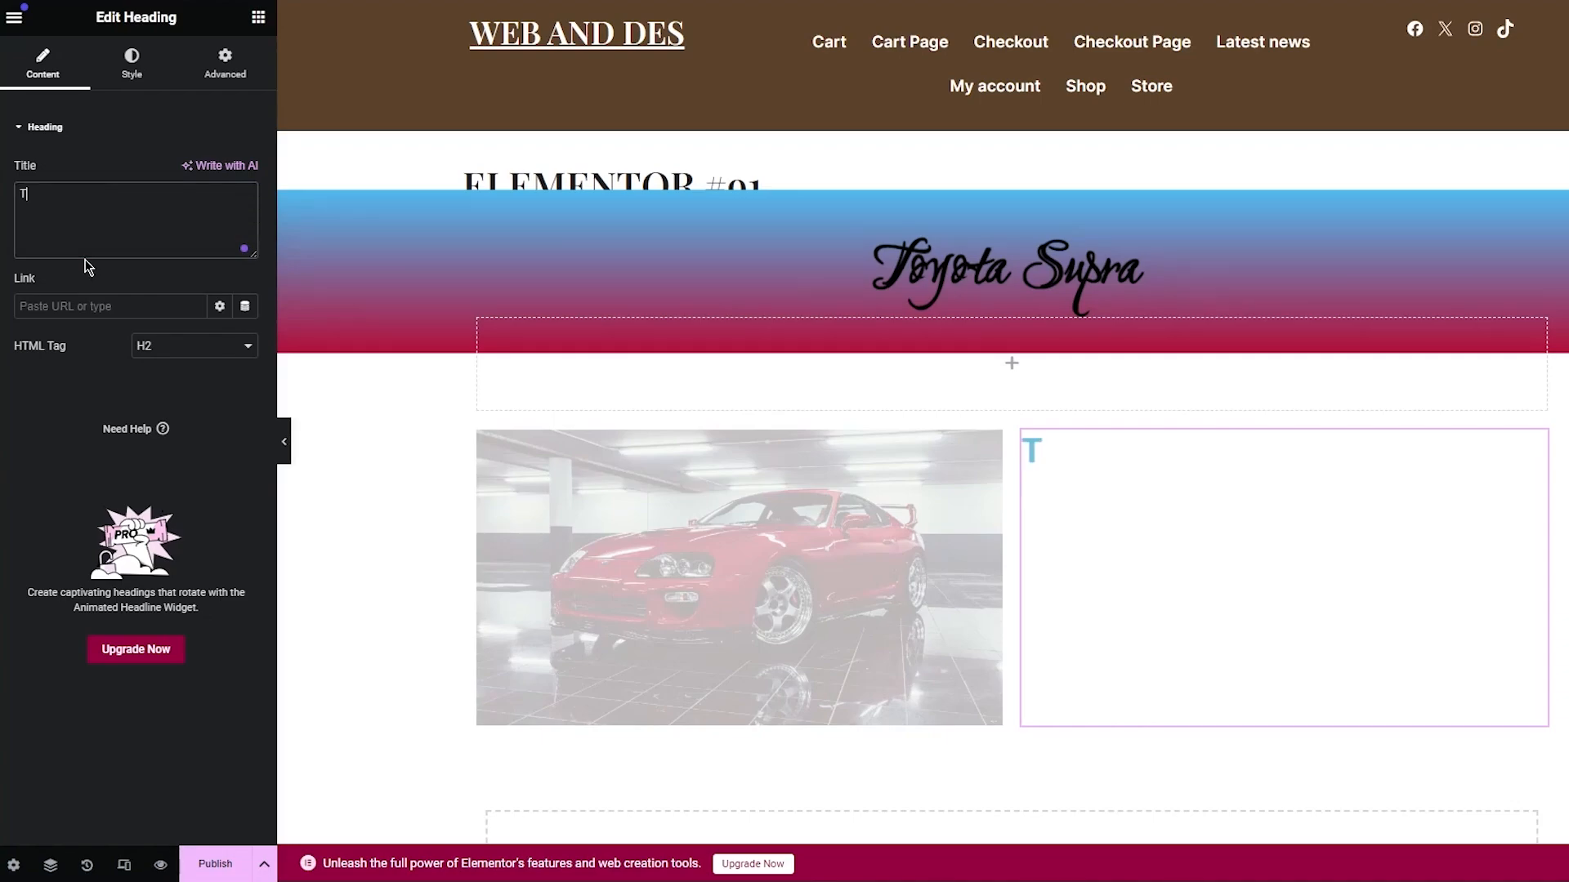
pyautogui.write('he Sura i')
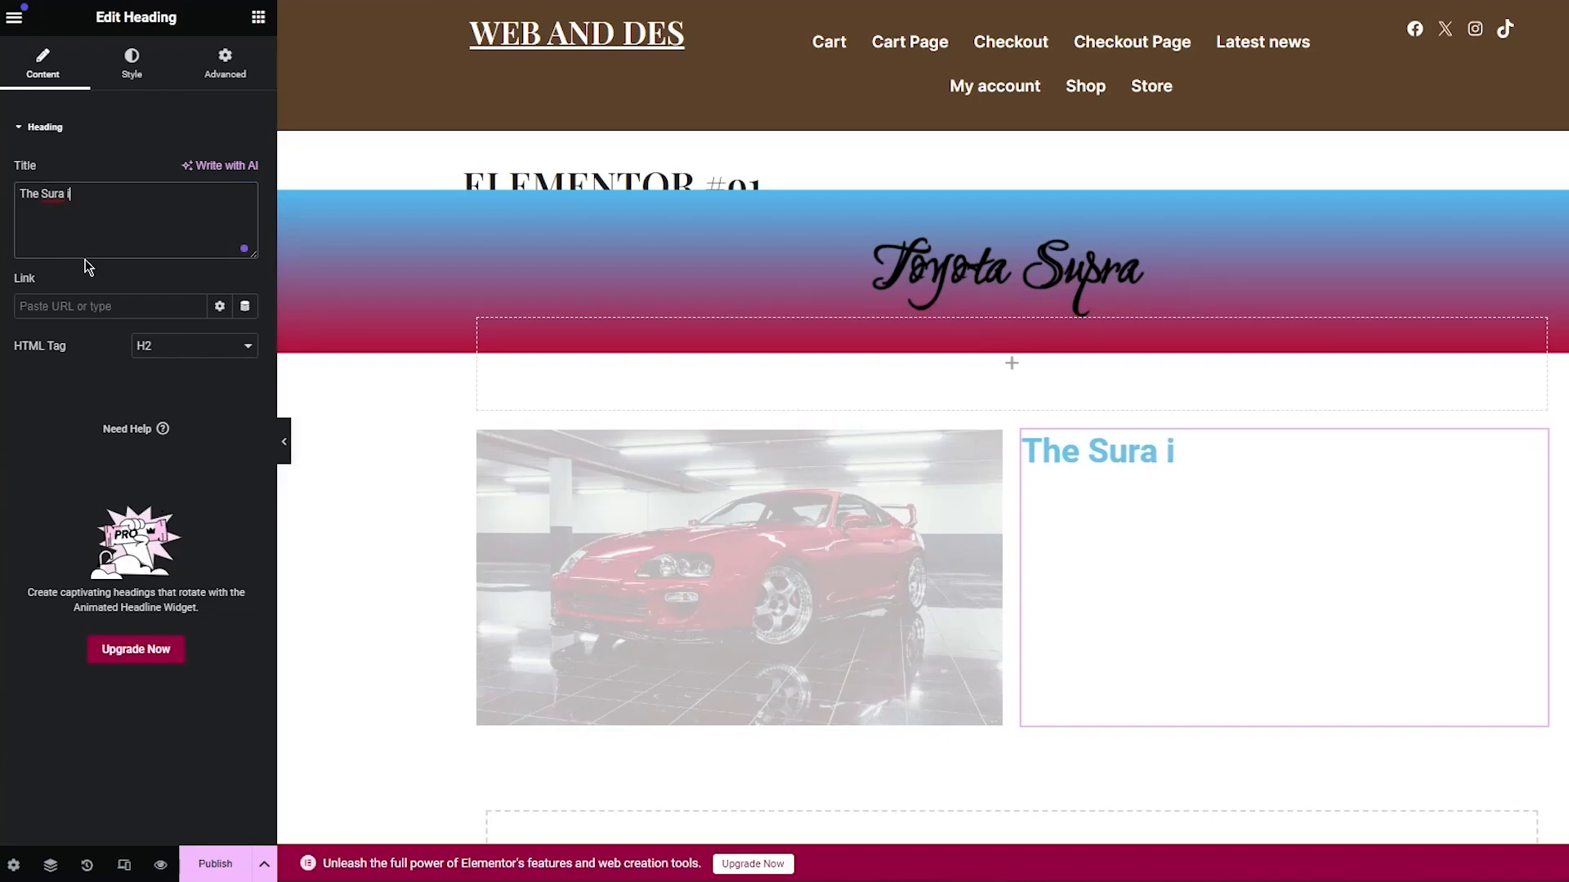
pyautogui.write('s the bes')
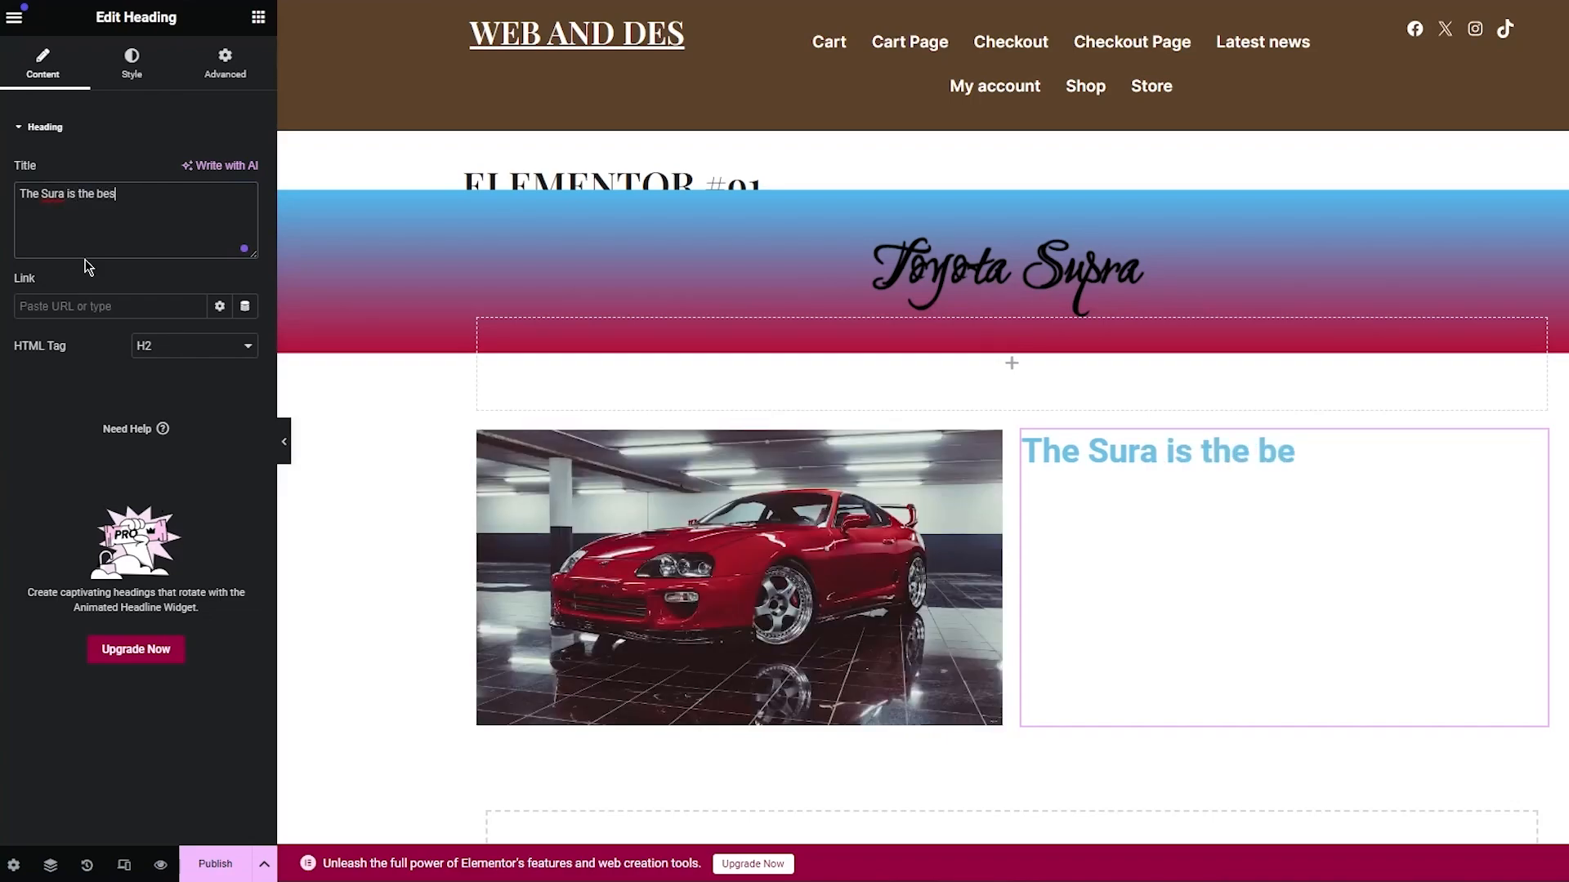
pyautogui.write('t car for r')
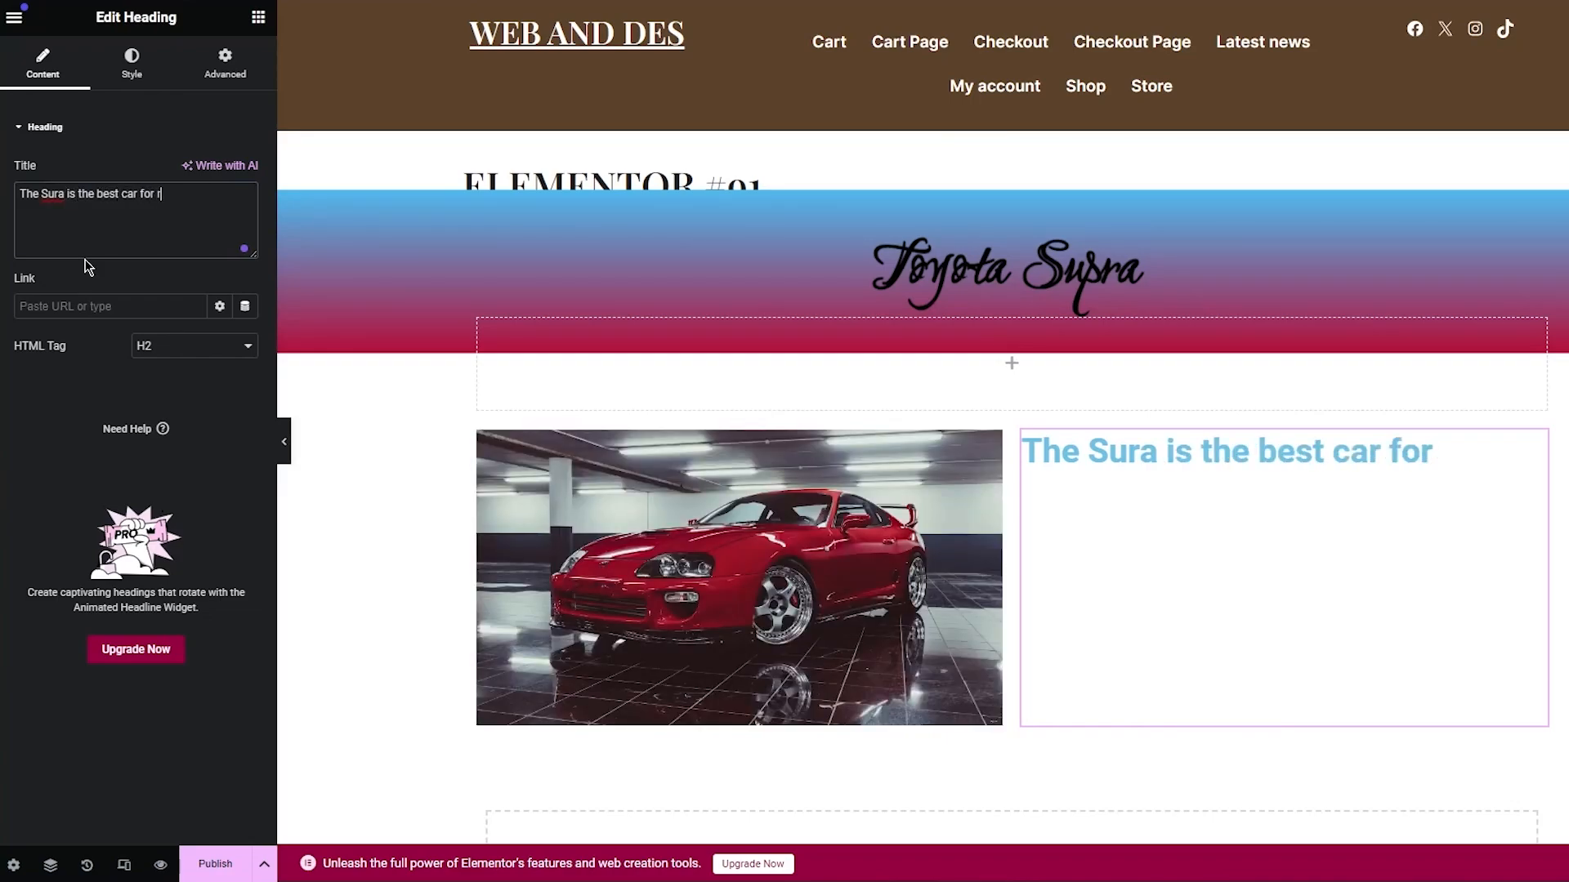
pyautogui.write('acers.')
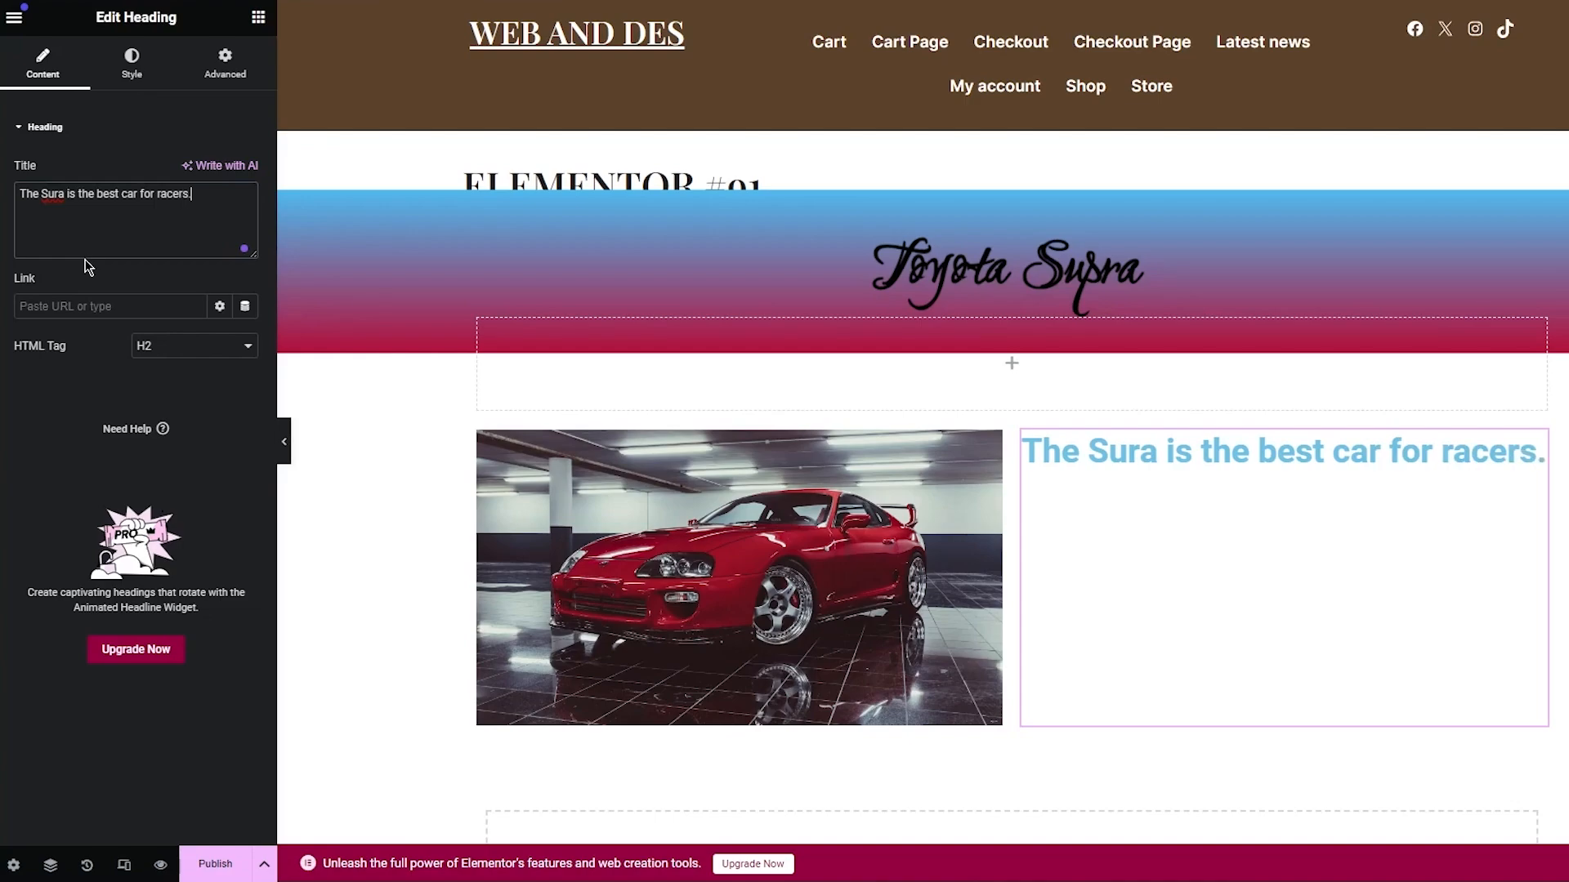
# Step: Review the page layout in the editor and look through the admin menu in the WordPress dashboard
pyautogui.scroll(-3, 281, 357)
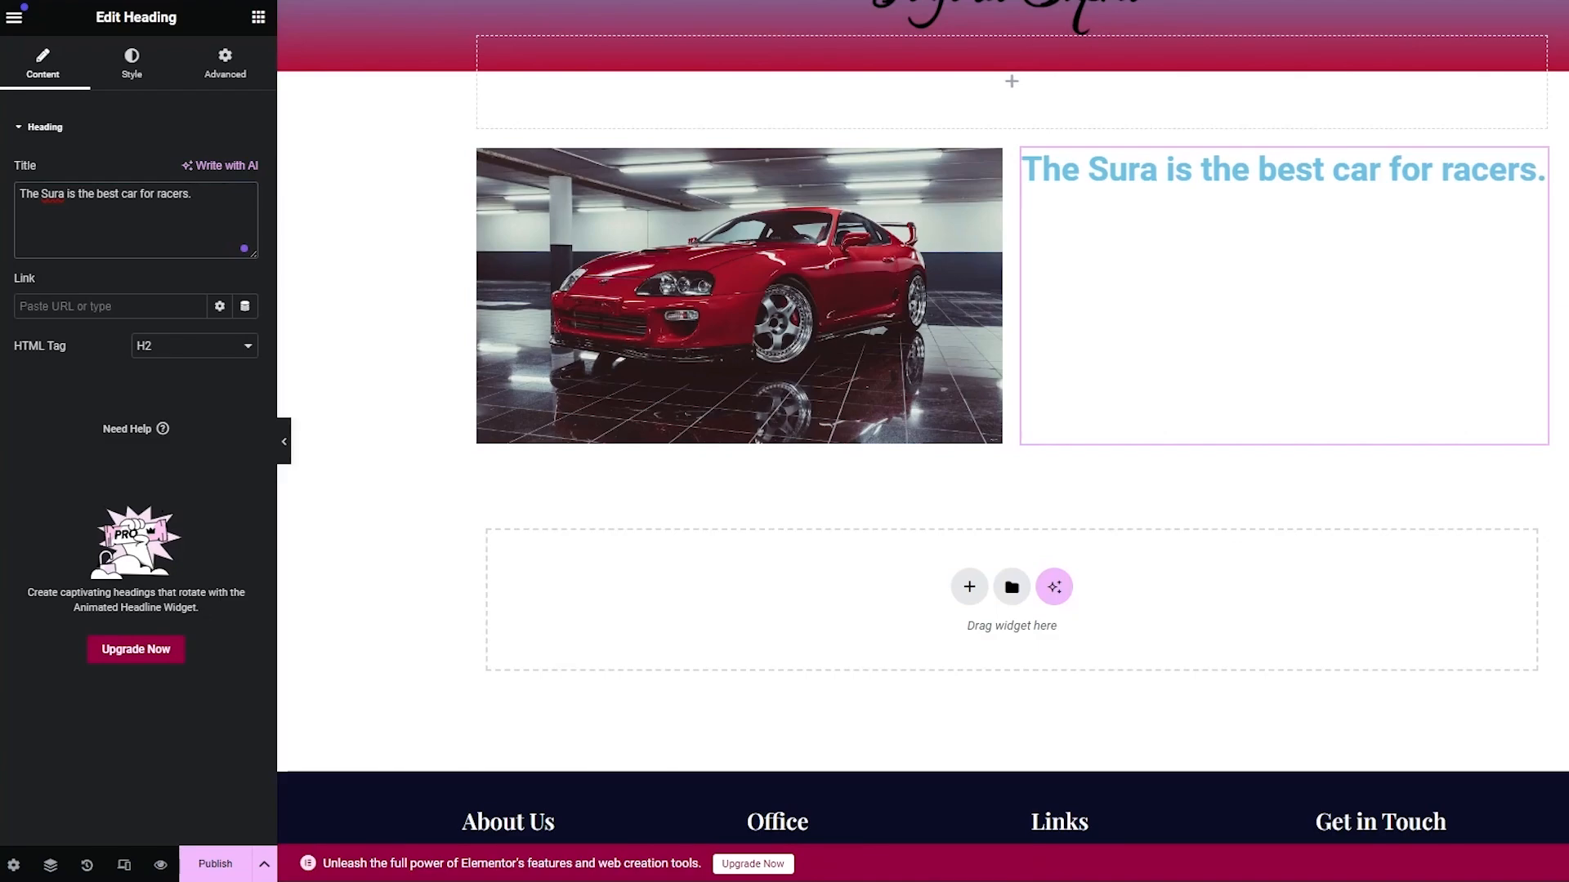
pyautogui.scroll(3, 1071, 382)
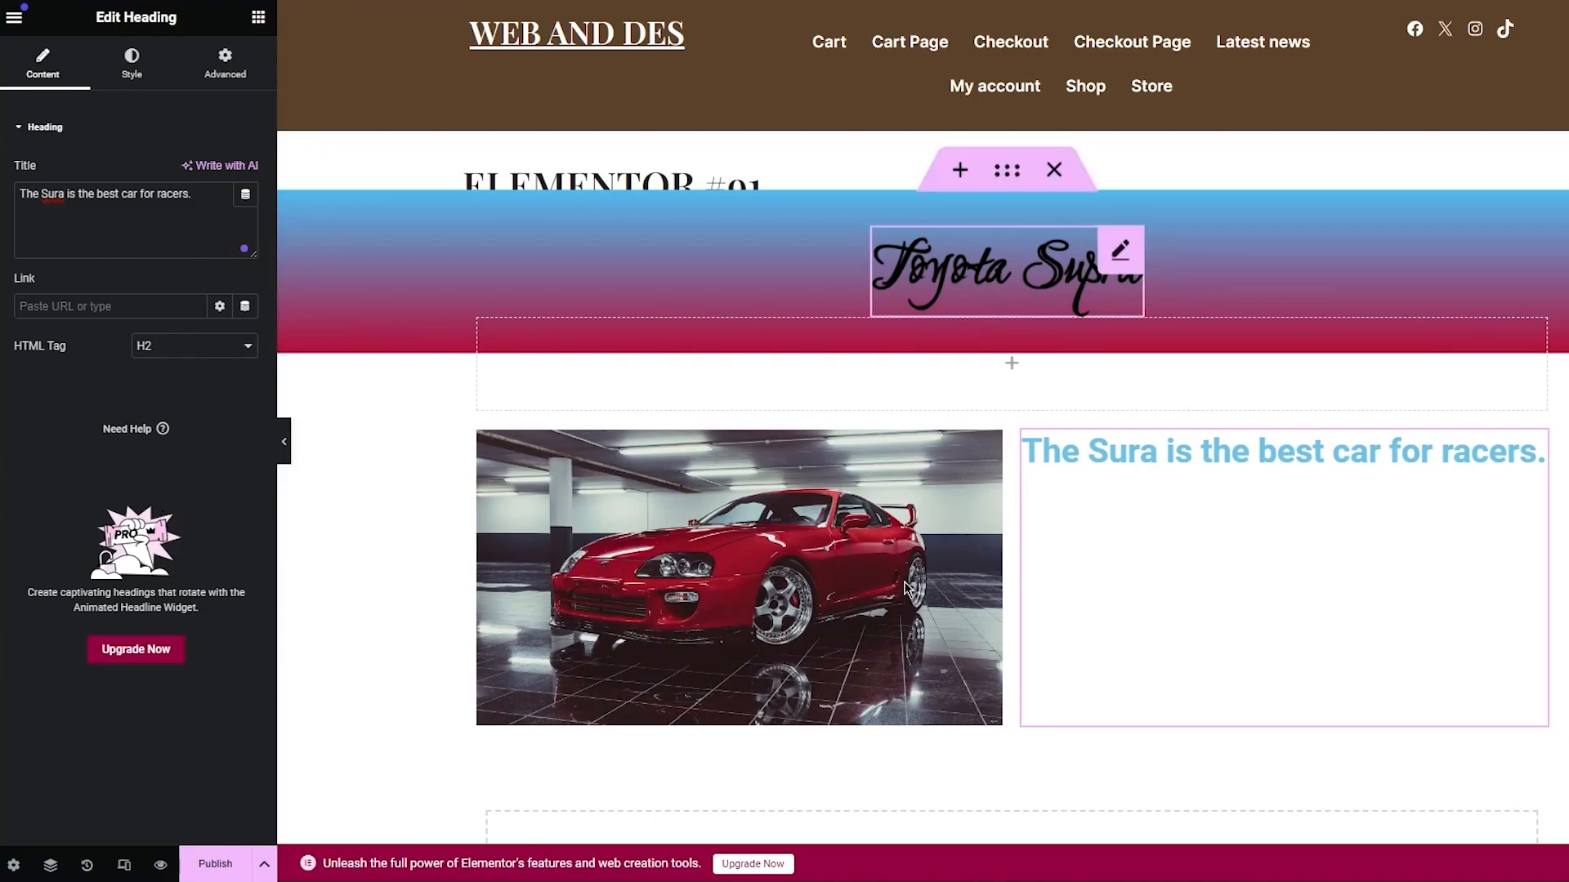
pyautogui.scroll(-5, 956, 711)
pyautogui.scroll(6, 491, 290)
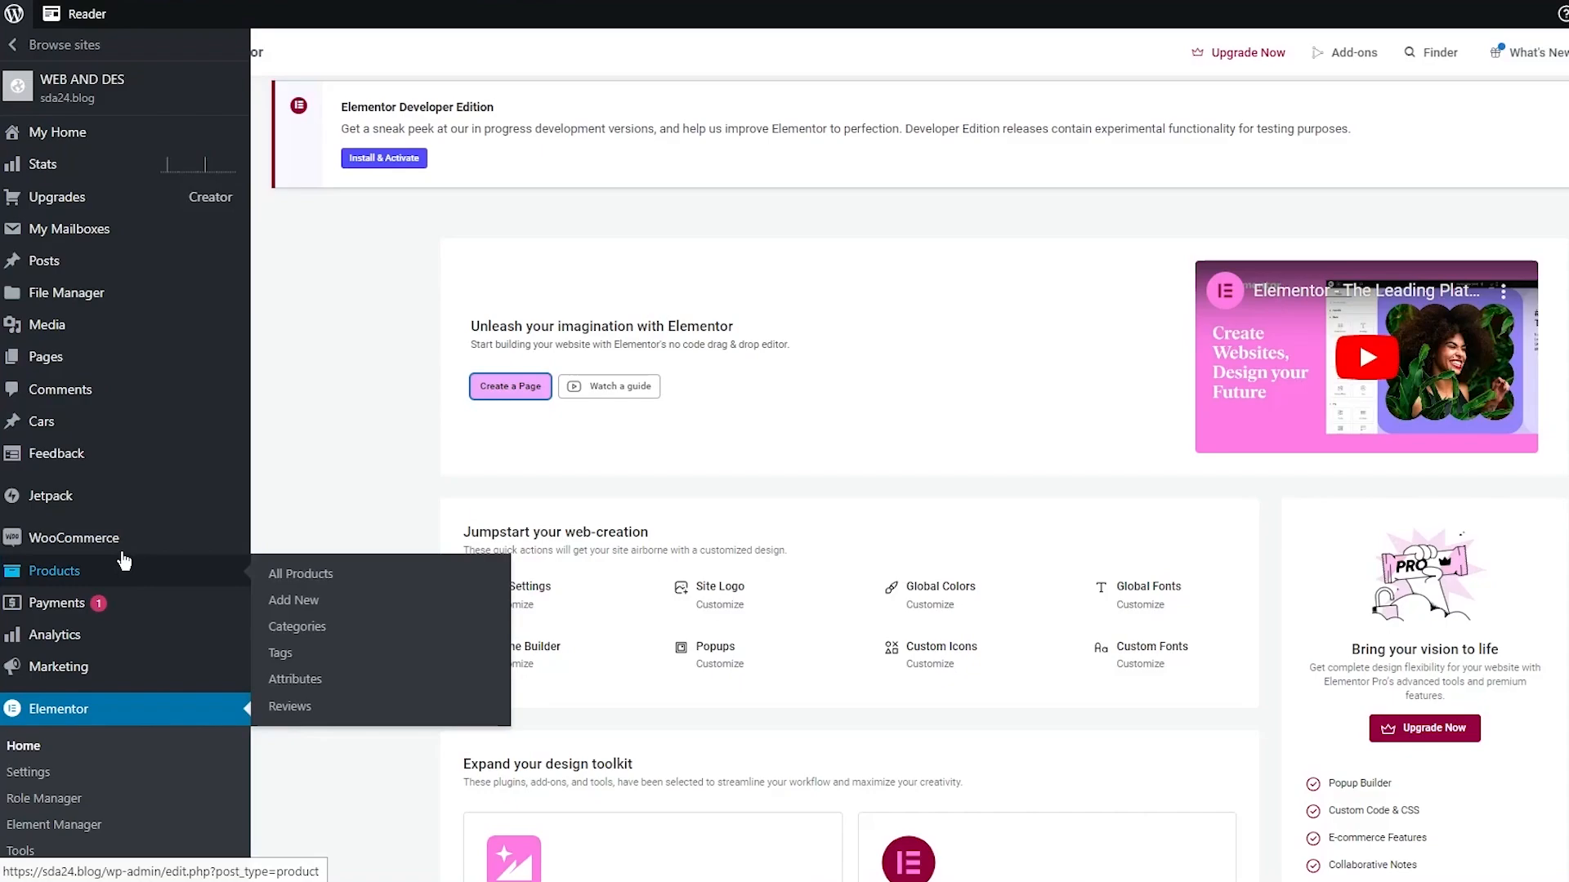
pyautogui.scroll(-9, 131, 621)
pyautogui.moveTo(123, 599)
pyautogui.moveTo(71, 628)
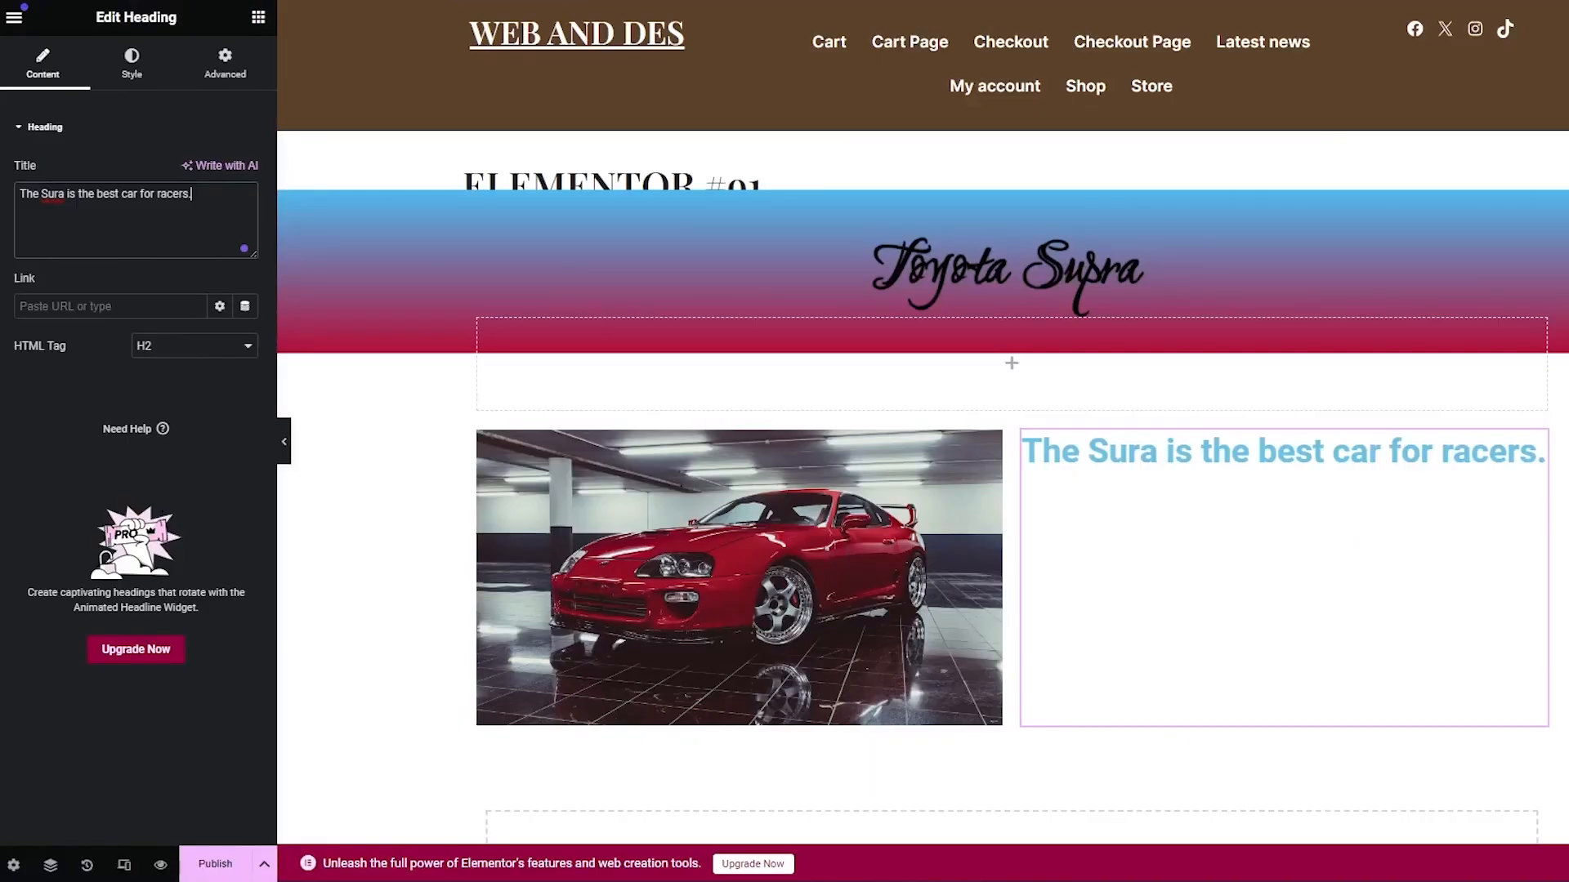
# Step: Preview the Toyota Supra page with the editing panel hidden and check its layout down to the footer
pyautogui.scroll(-5, 703, 368)
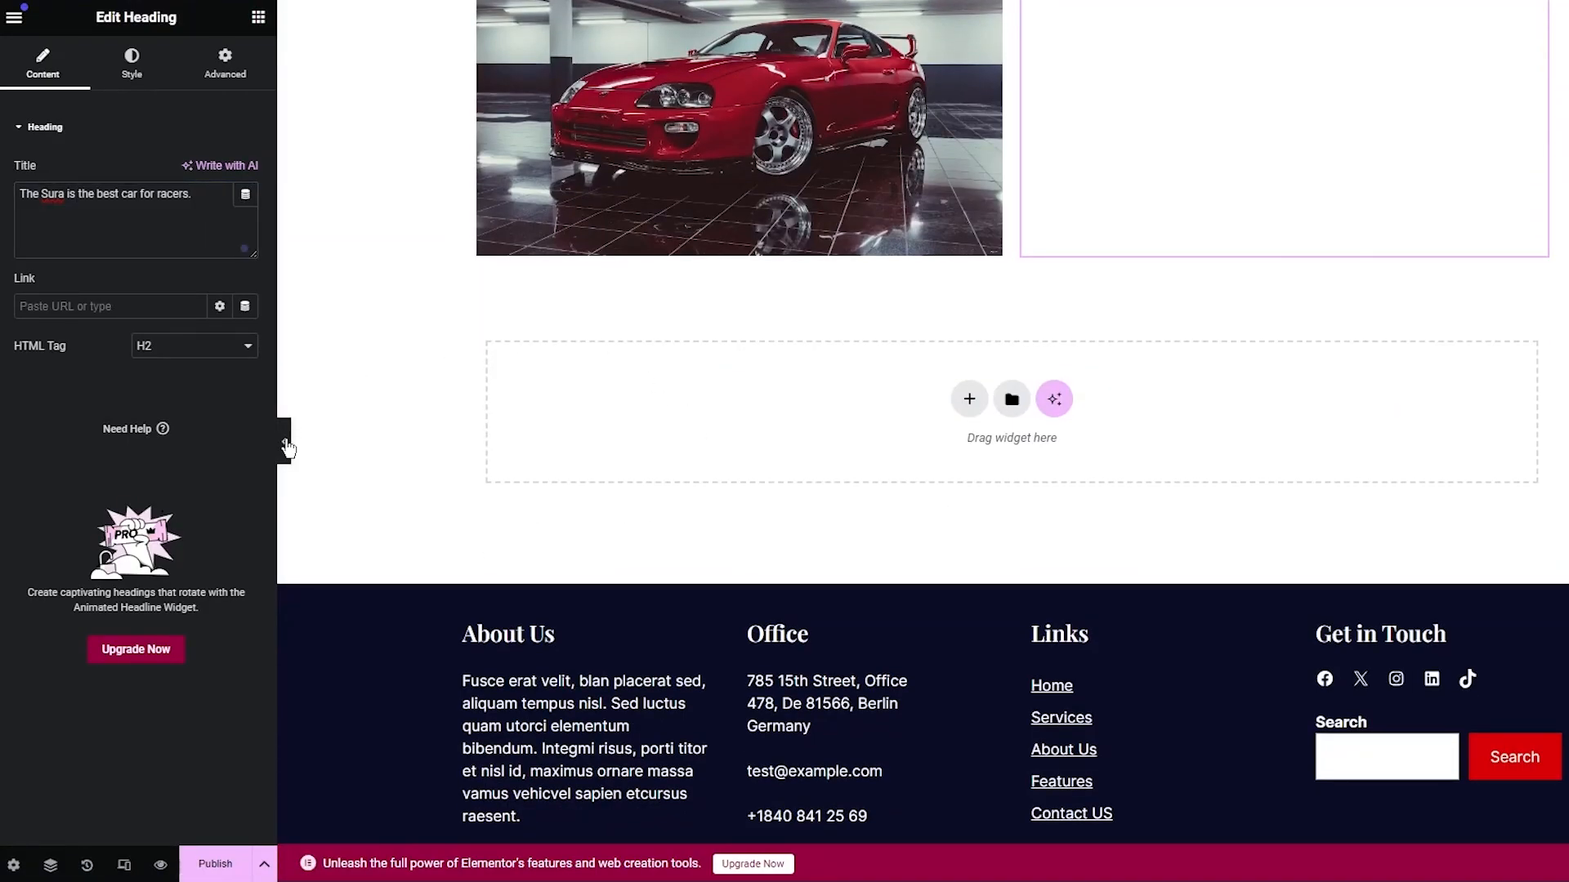
pyautogui.moveTo(285, 446); pyautogui.dragTo(297, 449)
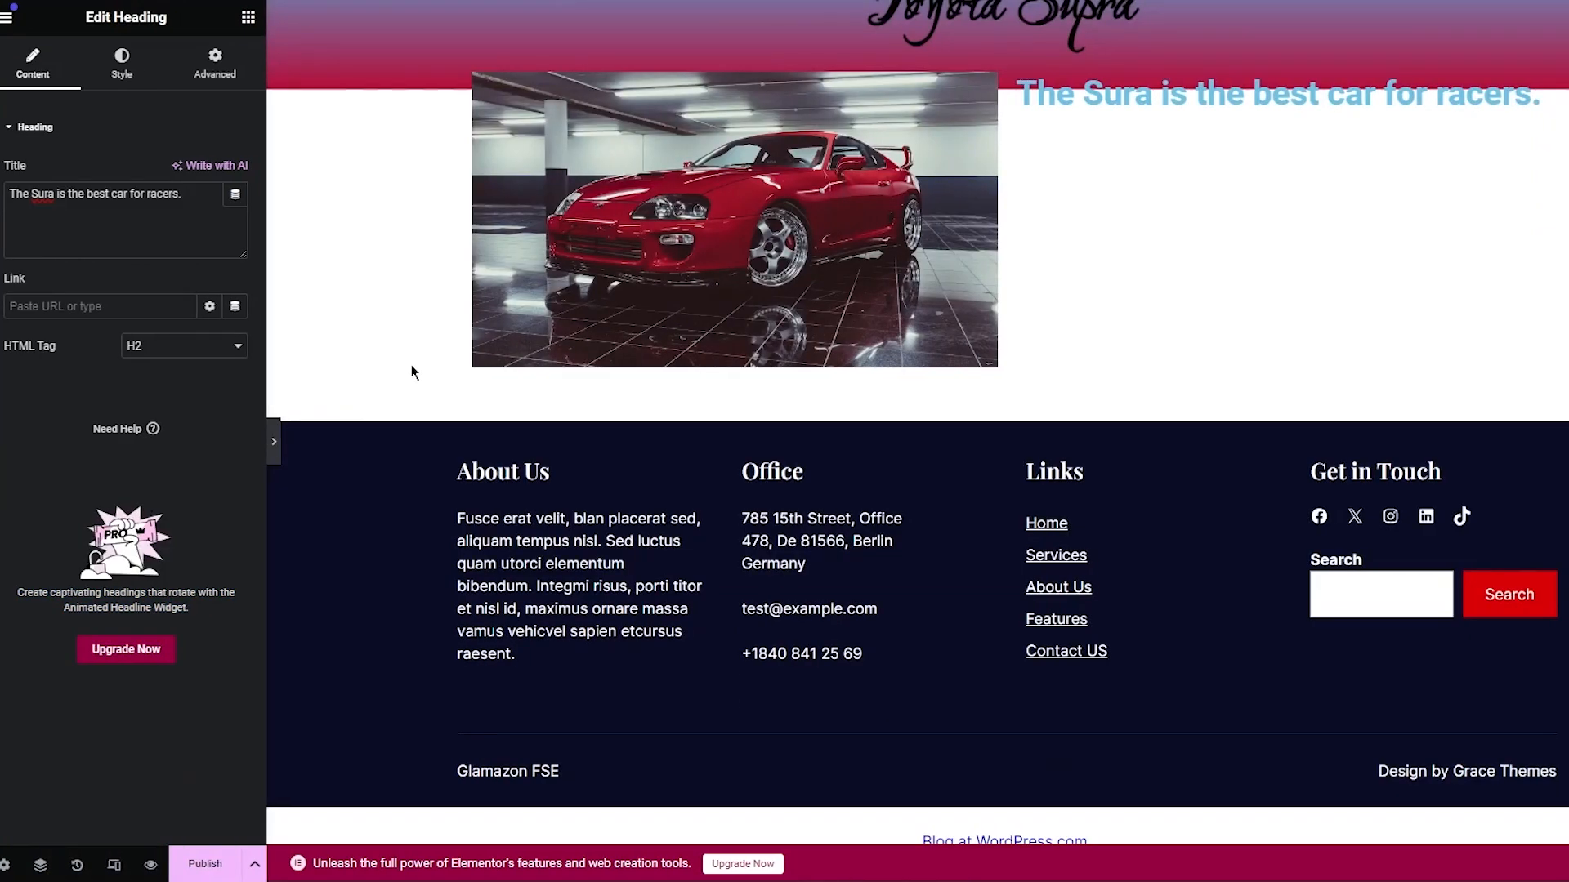
pyautogui.hotkey('ctrl', 'p')
pyautogui.scroll(1, 770, 365)
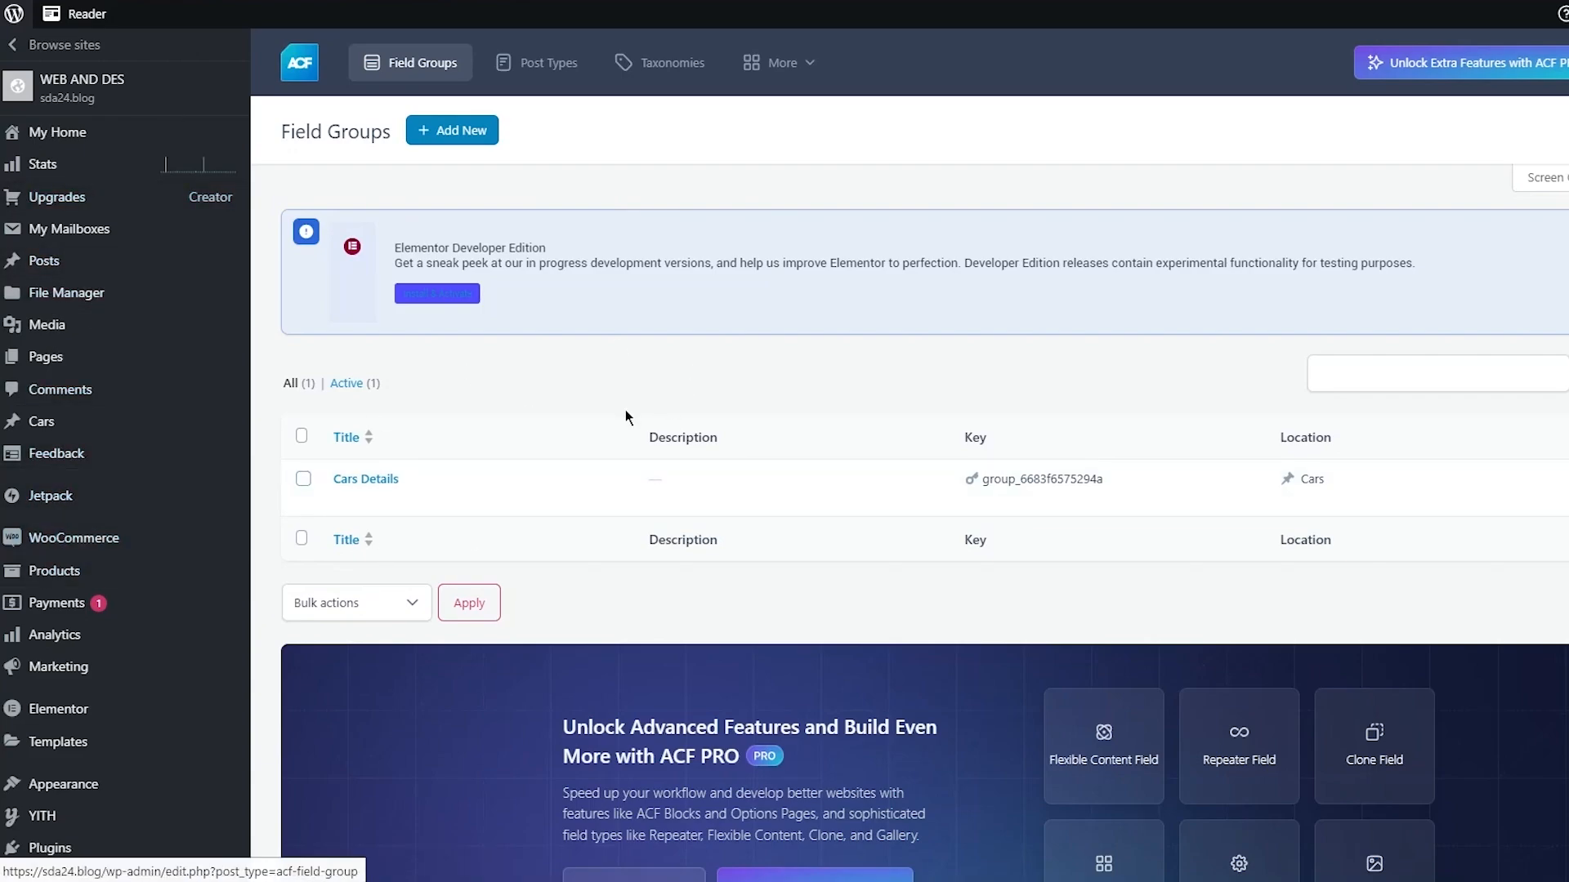
# Step: Look over the ACF field groups page and open the marketplace for adding new plugins
pyautogui.scroll(-5, 625, 409)
pyautogui.scroll(5, 625, 409)
pyautogui.scroll(-5, 625, 409)
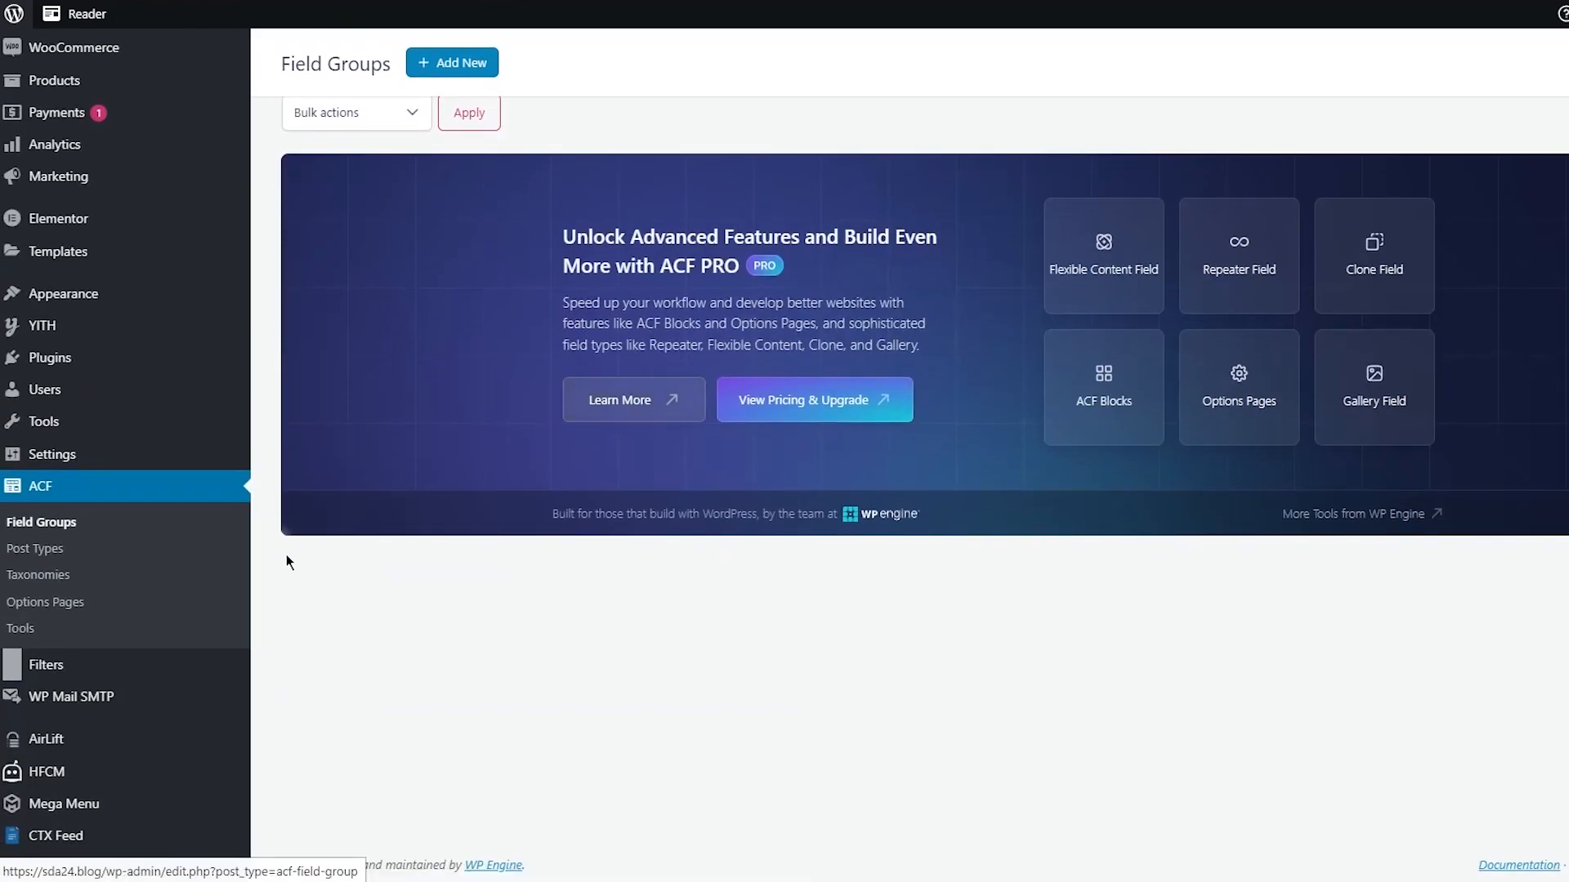
pyautogui.moveTo(170, 380)
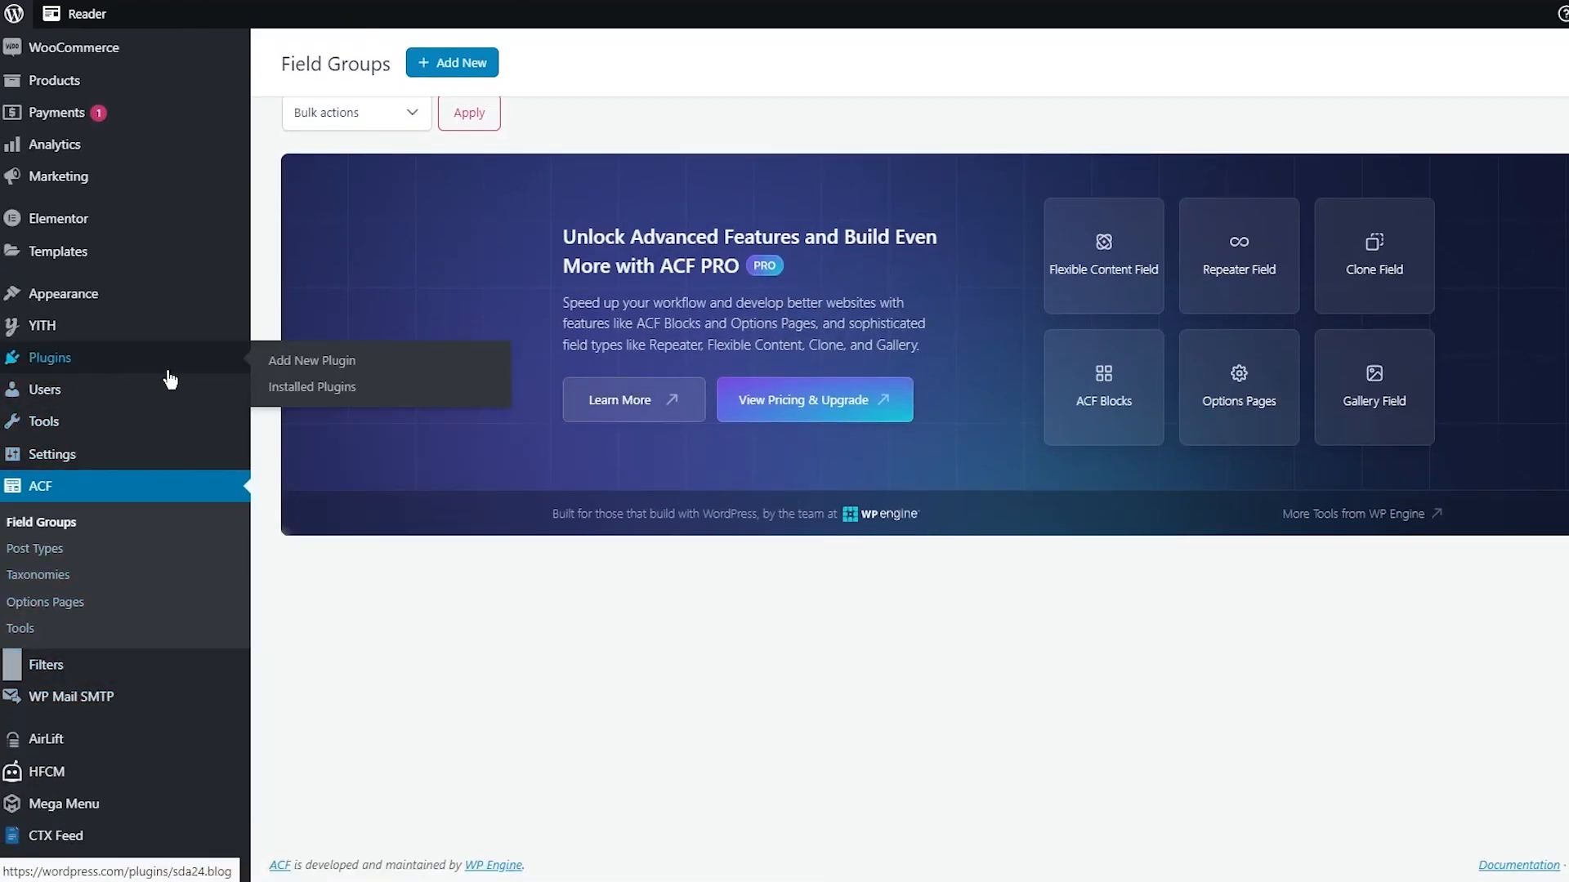
pyautogui.click(272, 371)
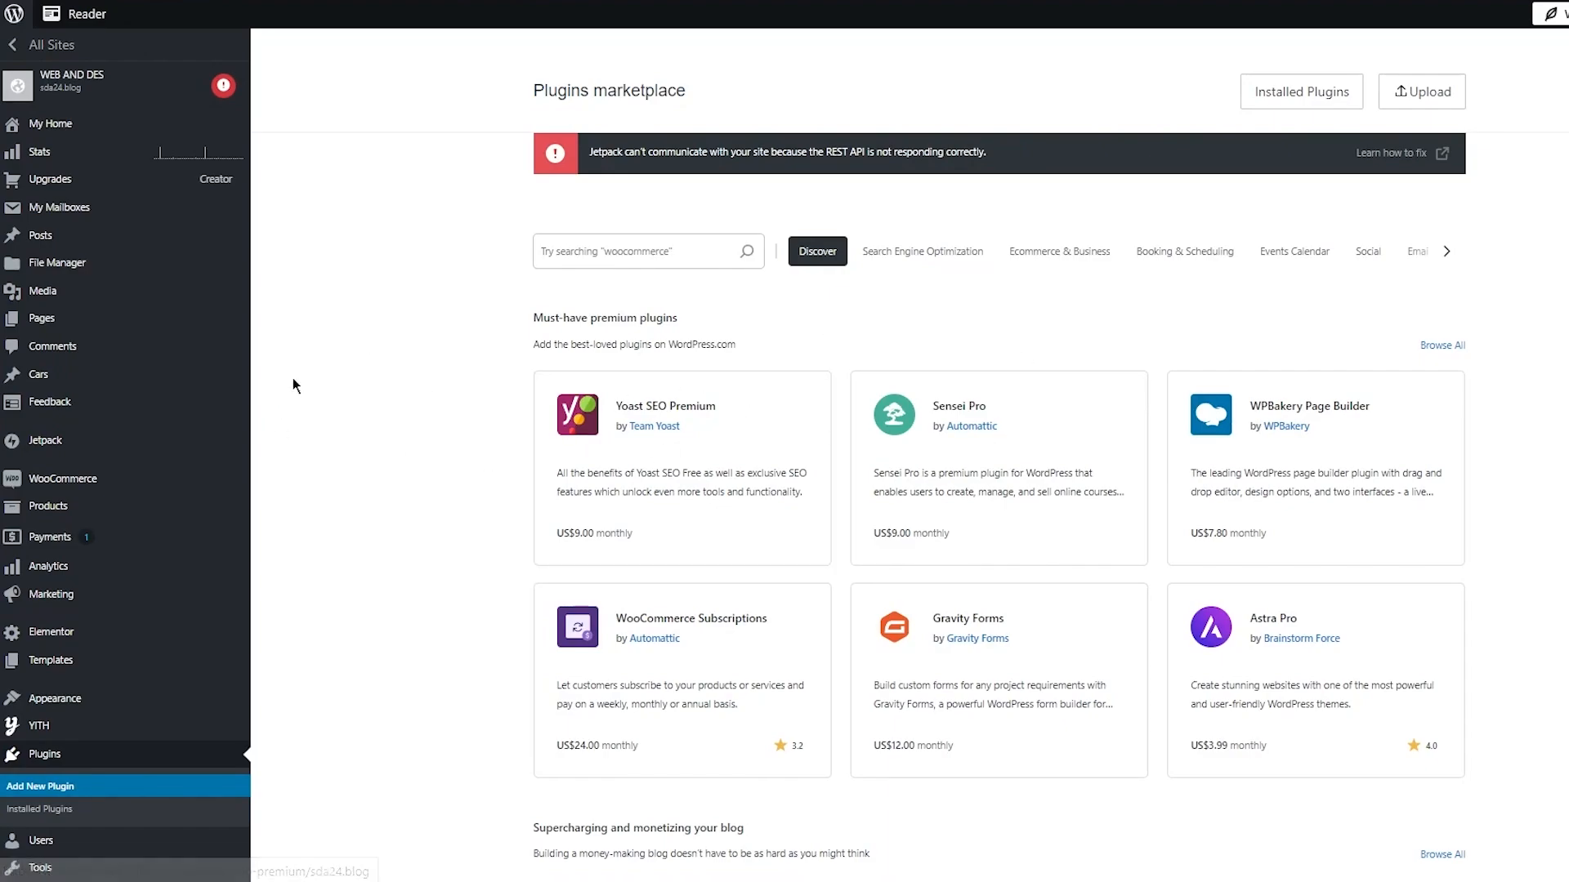
pyautogui.click(588, 238)
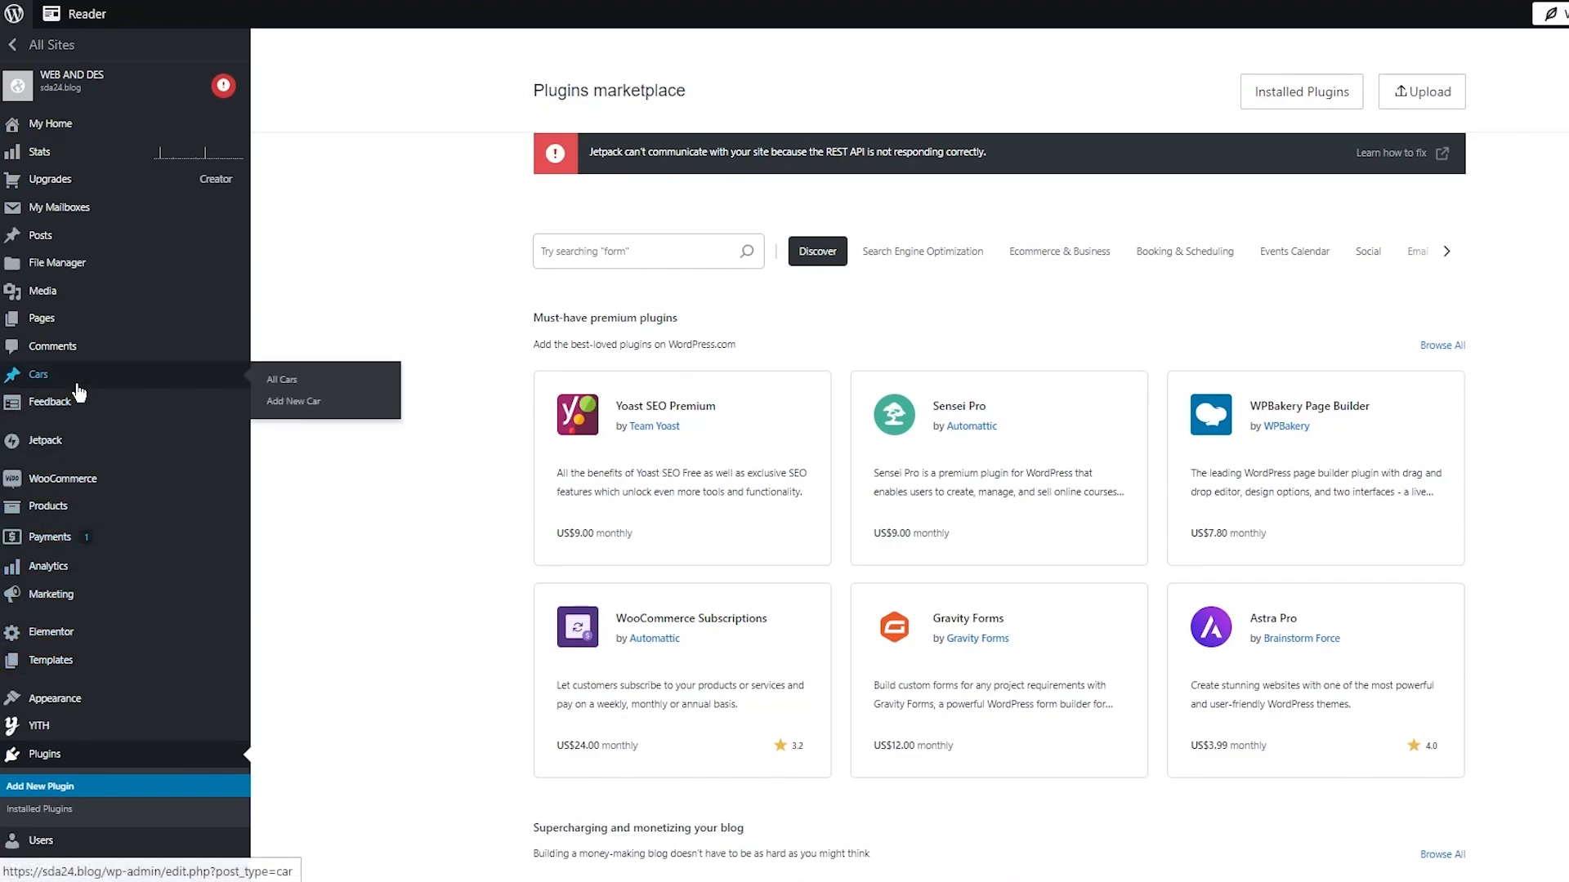
# Step: Open the Cars post type in ACF and review its labels, visibility options and advanced settings
pyautogui.scroll(-5, 106, 561)
pyautogui.scroll(5, 95, 636)
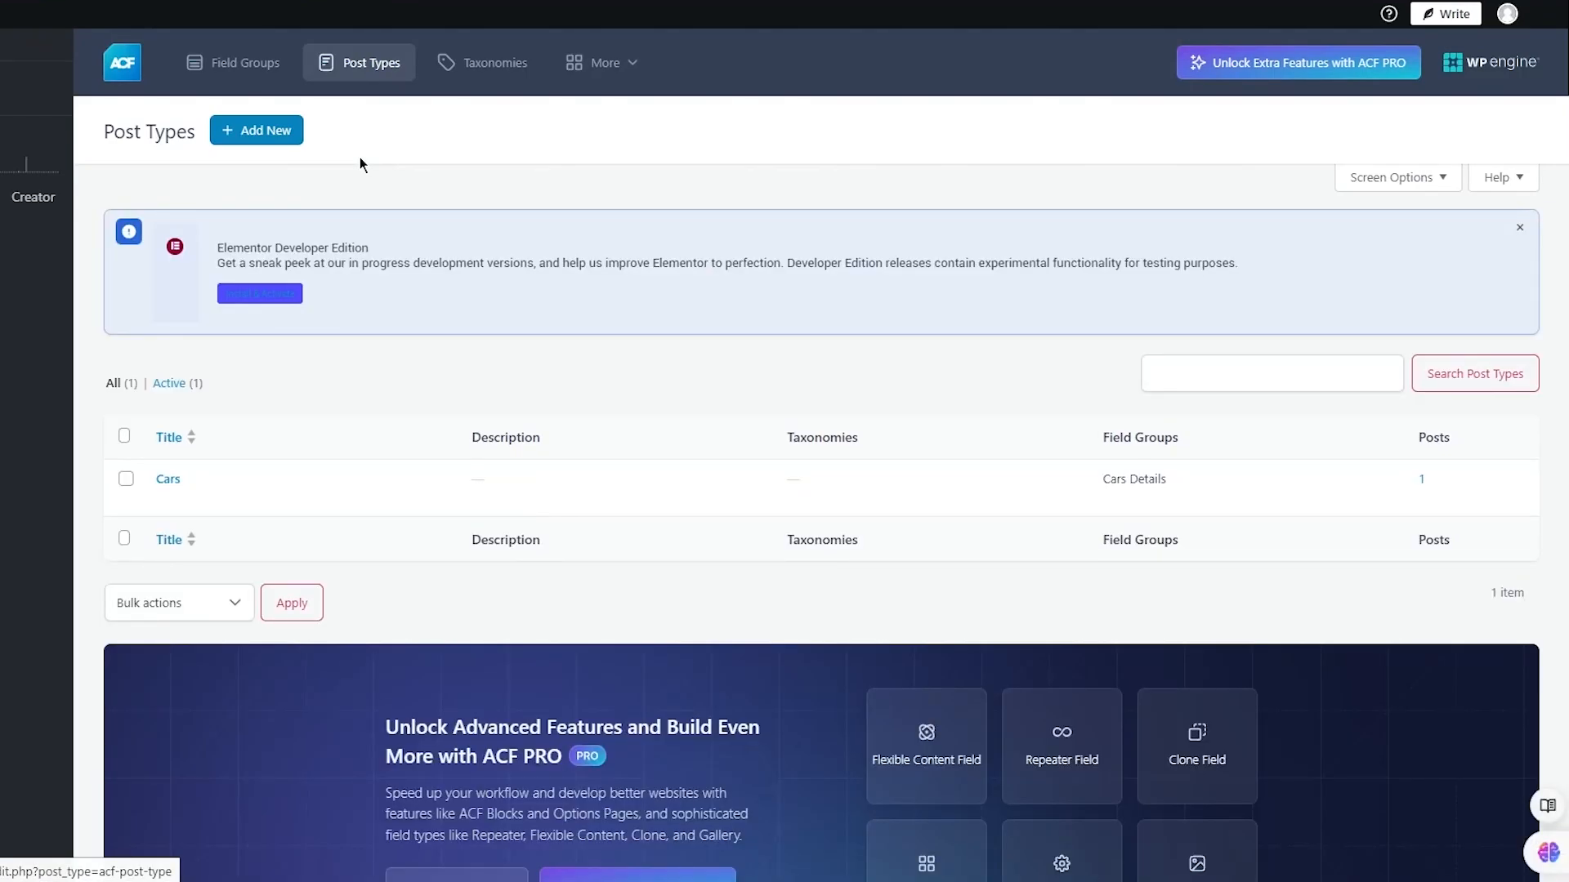
pyautogui.scroll(-5, 179, 453)
pyautogui.scroll(5, 105, 478)
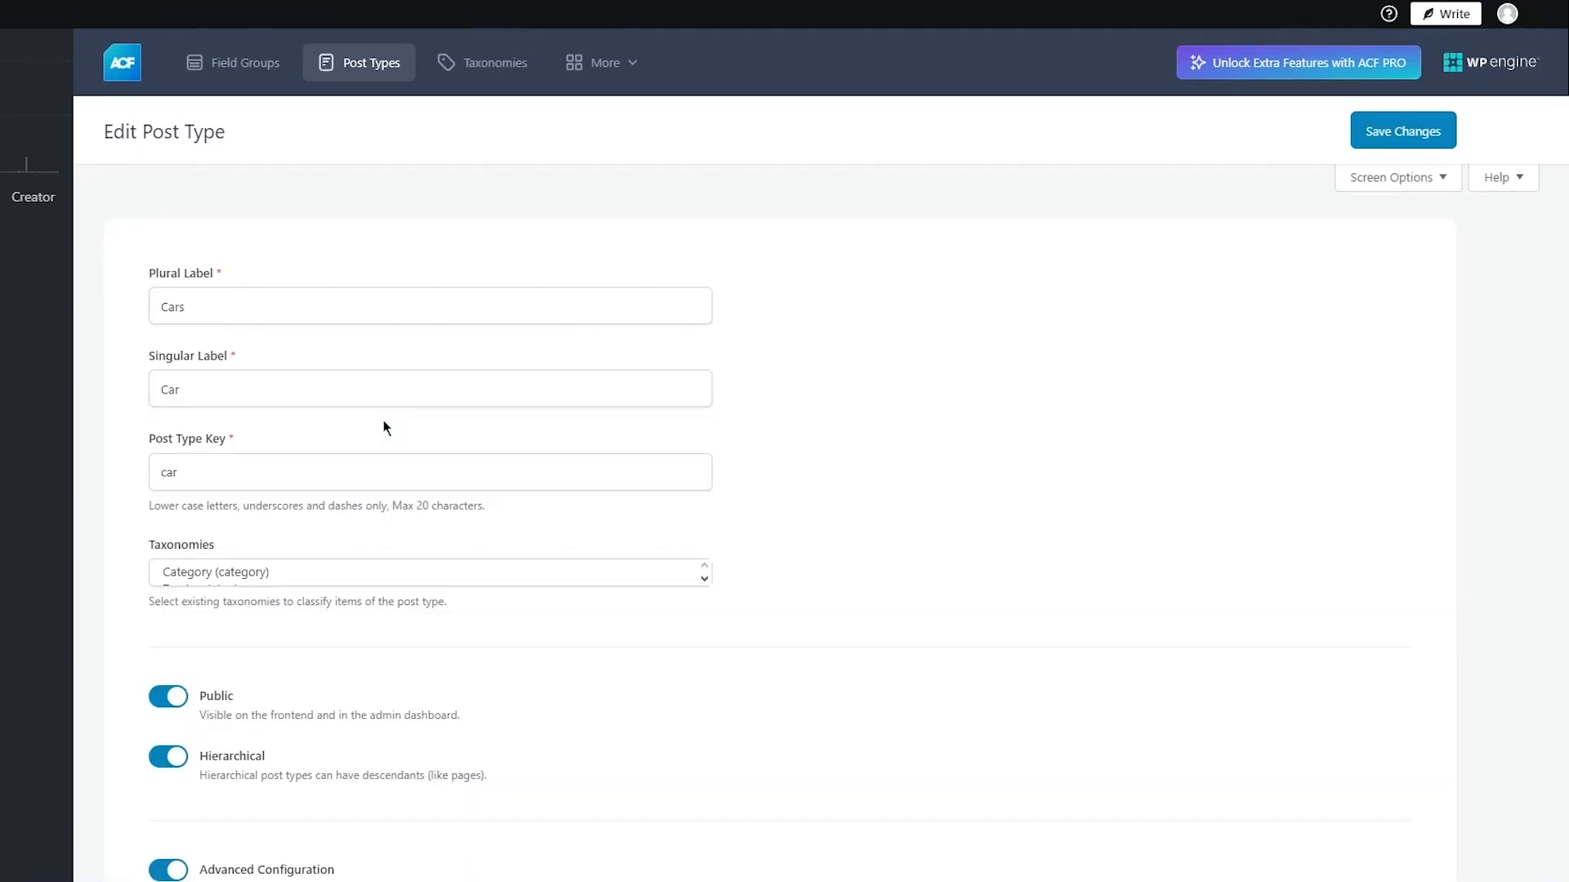
pyautogui.scroll(-5, 384, 428)
pyautogui.scroll(-4, 385, 428)
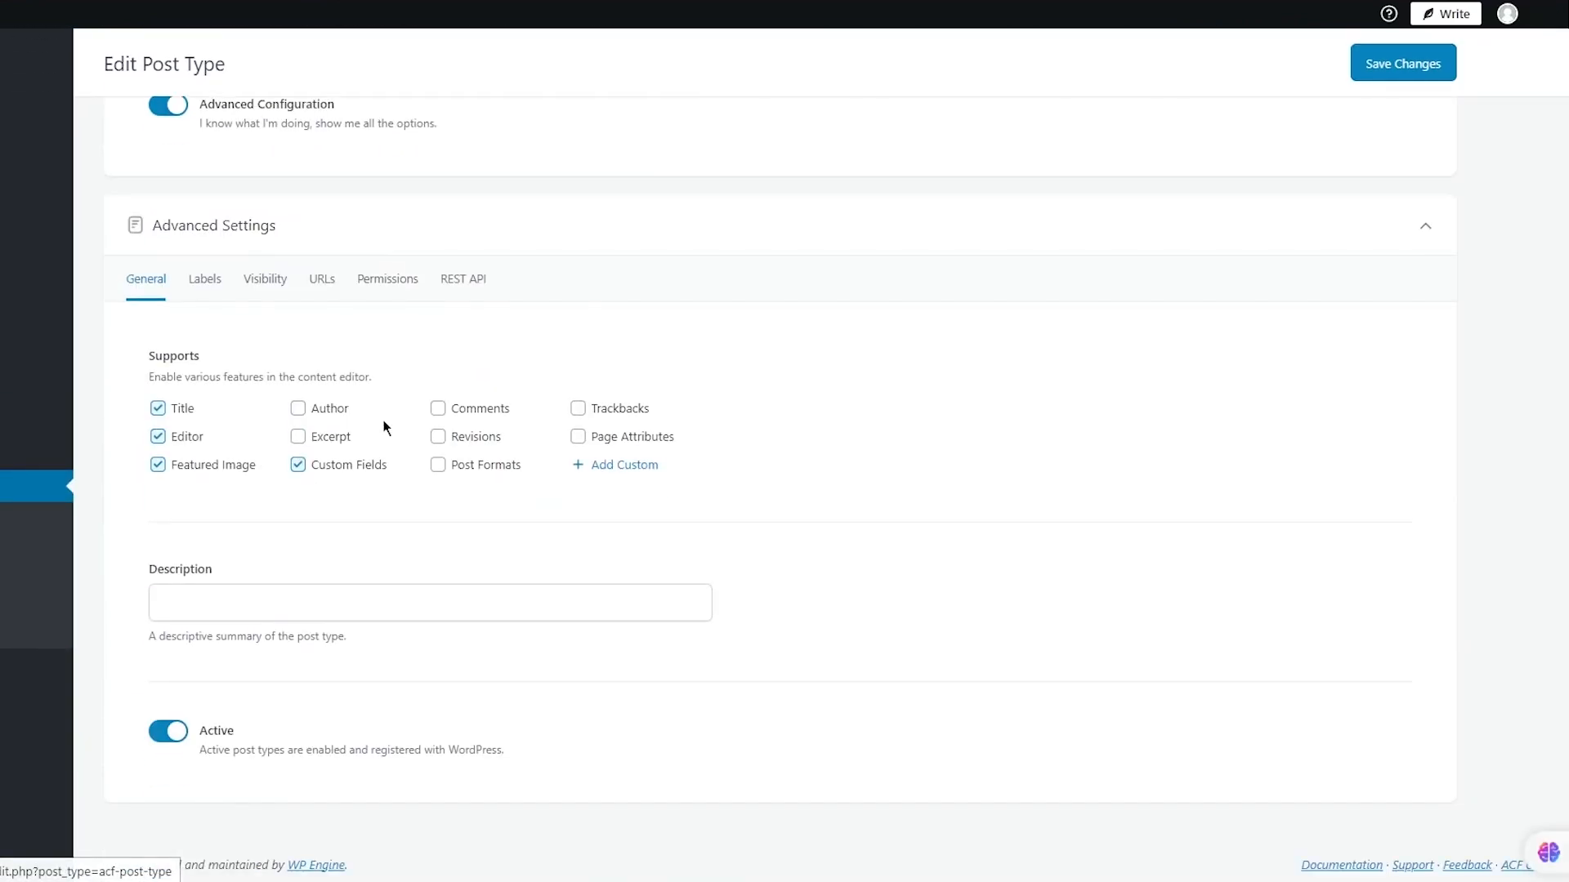
pyautogui.scroll(10, 373, 495)
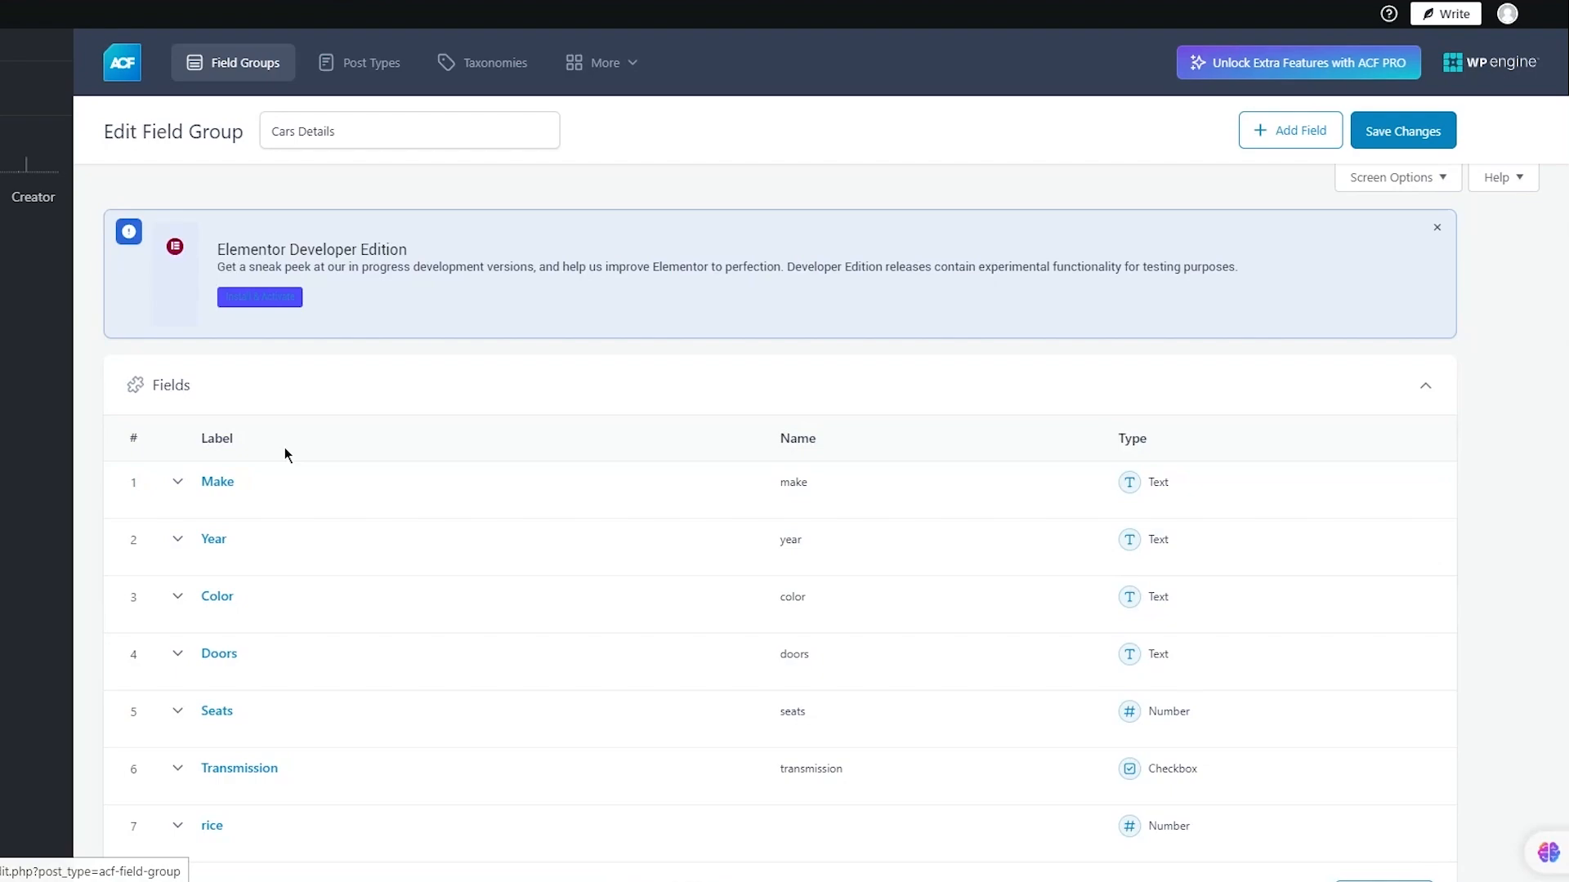
# Step: Review the fields and group settings of the Cars Details field group
pyautogui.scroll(-2, 261, 376)
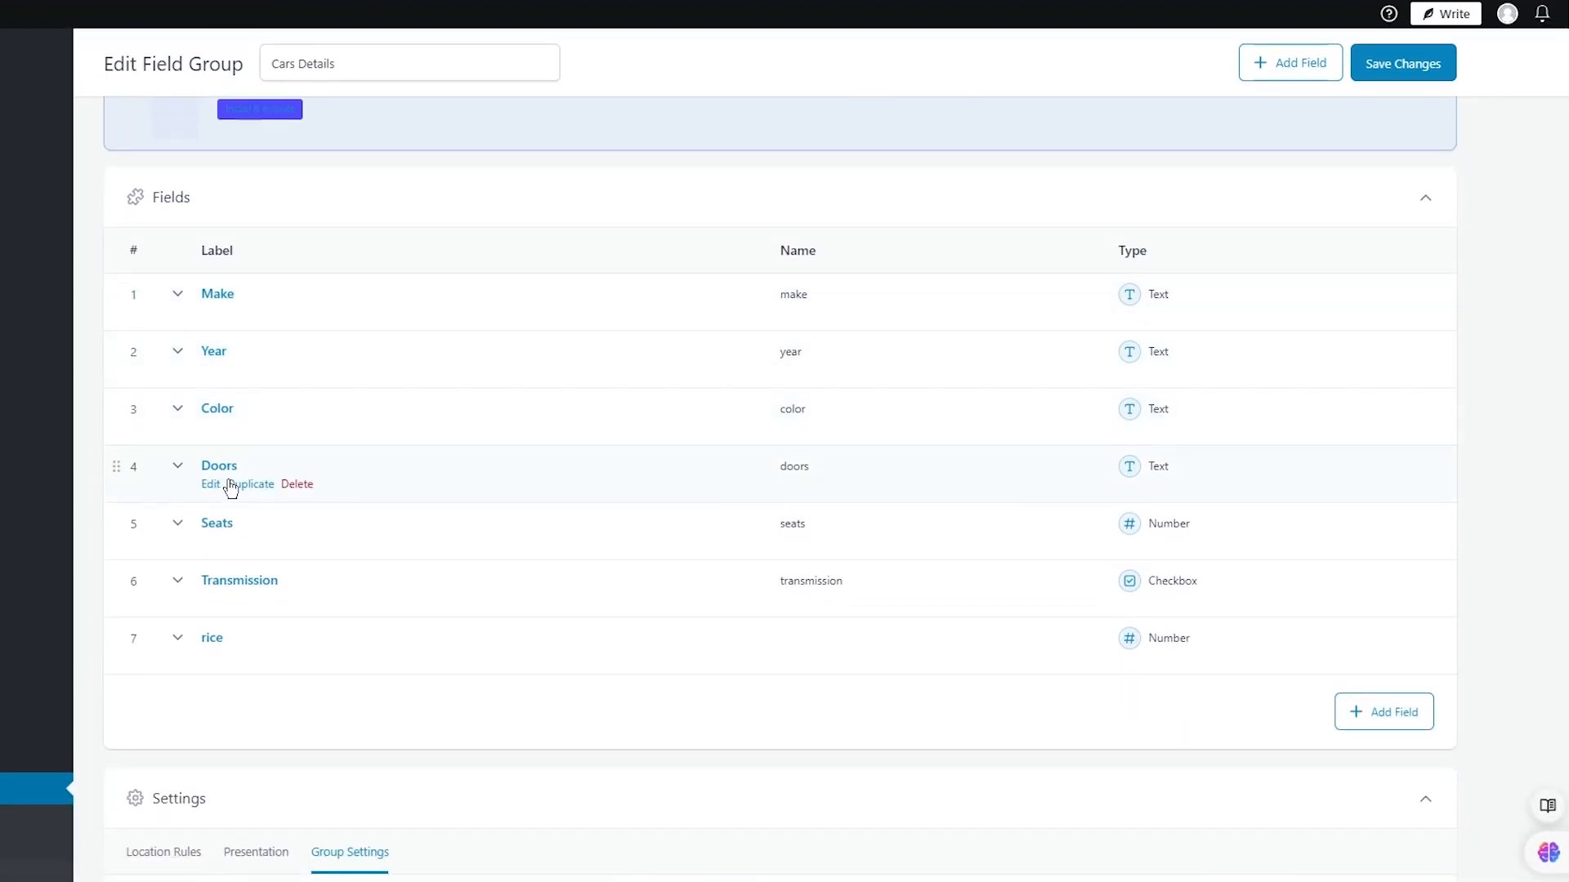
pyautogui.scroll(-8, 233, 582)
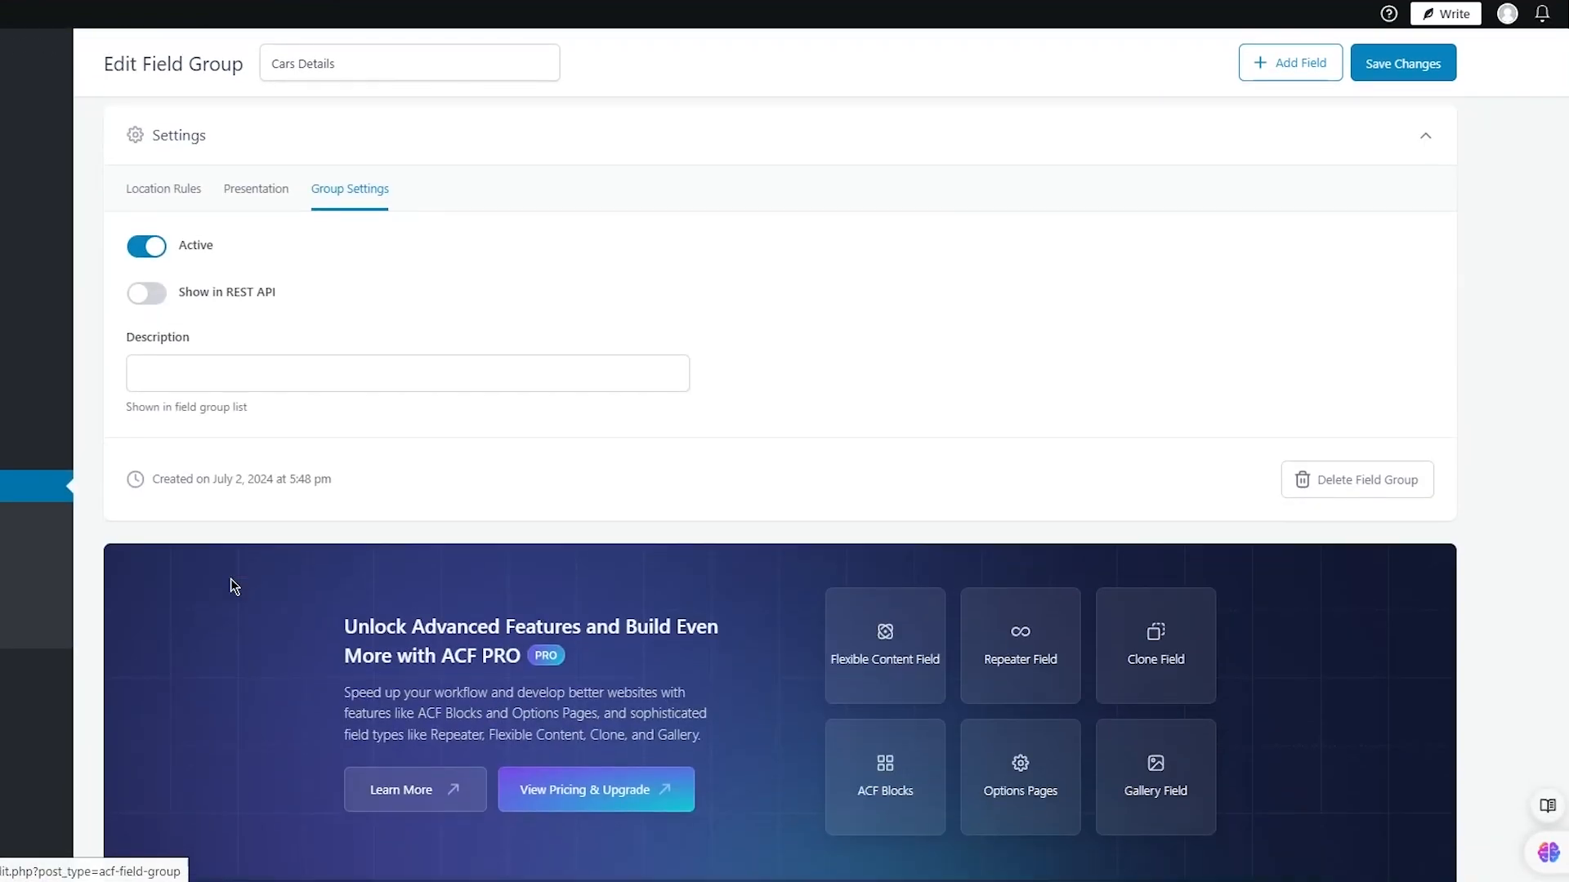
pyautogui.scroll(10, 214, 337)
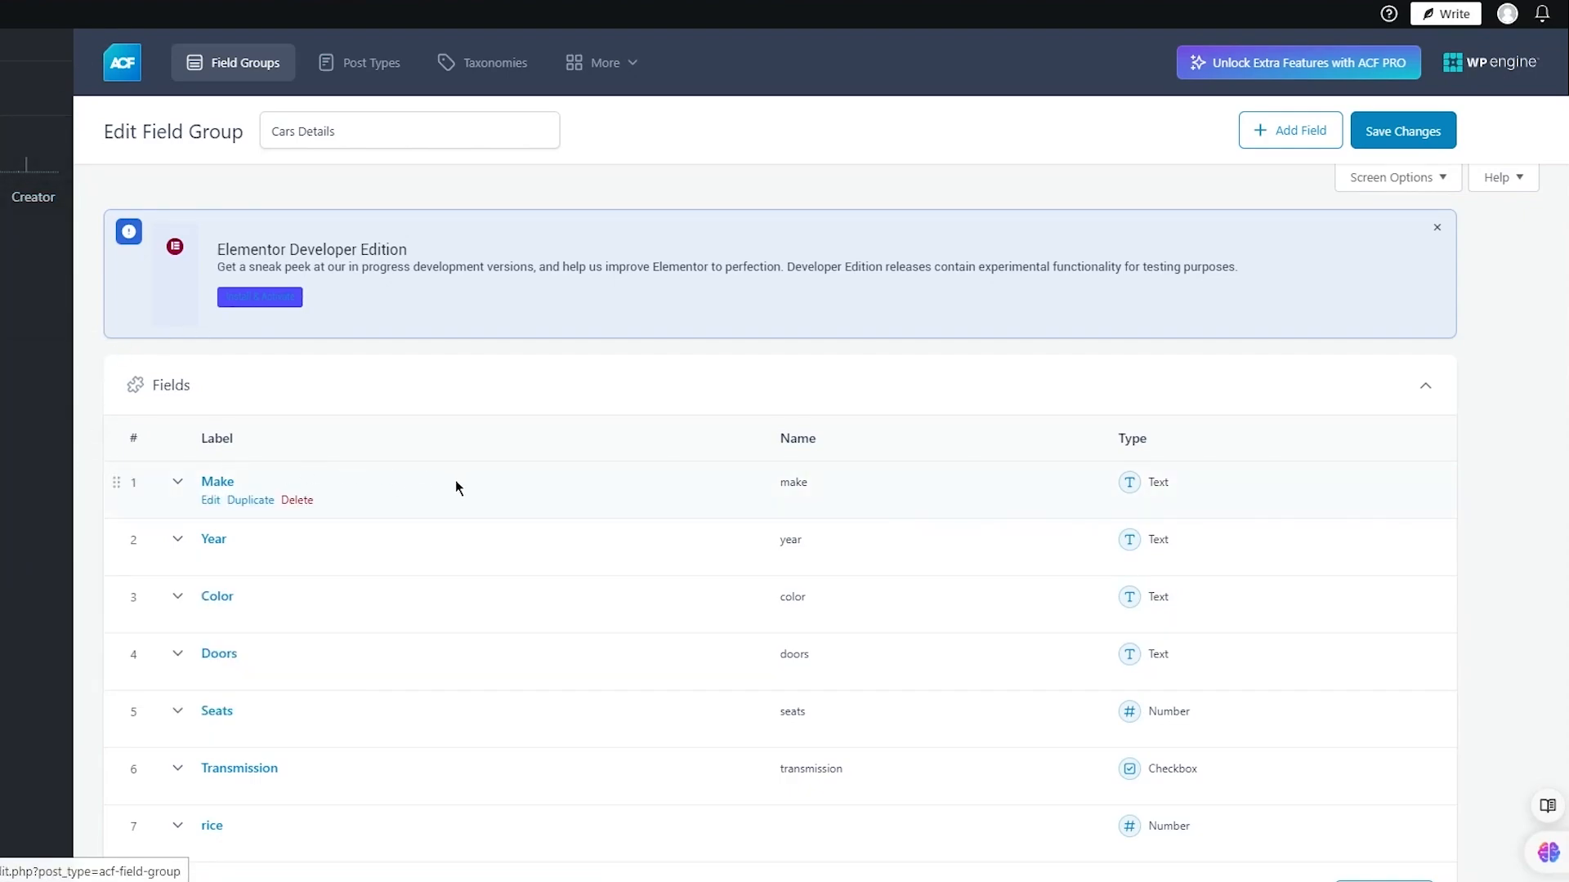
pyautogui.scroll(-5, 84, 390)
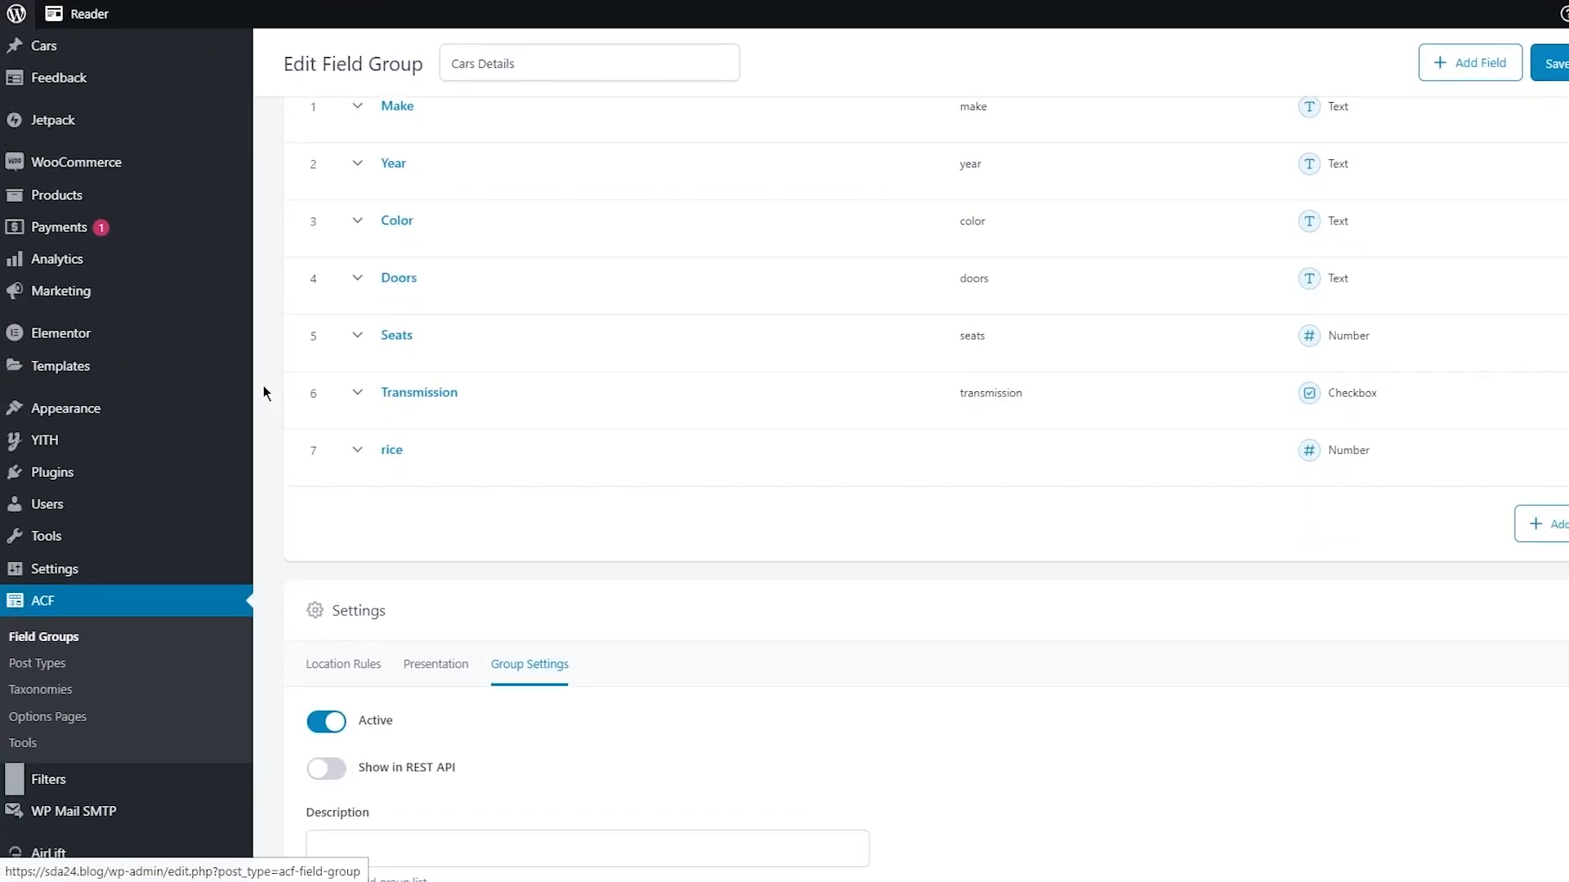
# Step: Return to the Toyota Supra page in Elementor and bring back the hidden editing panel
pyautogui.moveTo(82, 335)
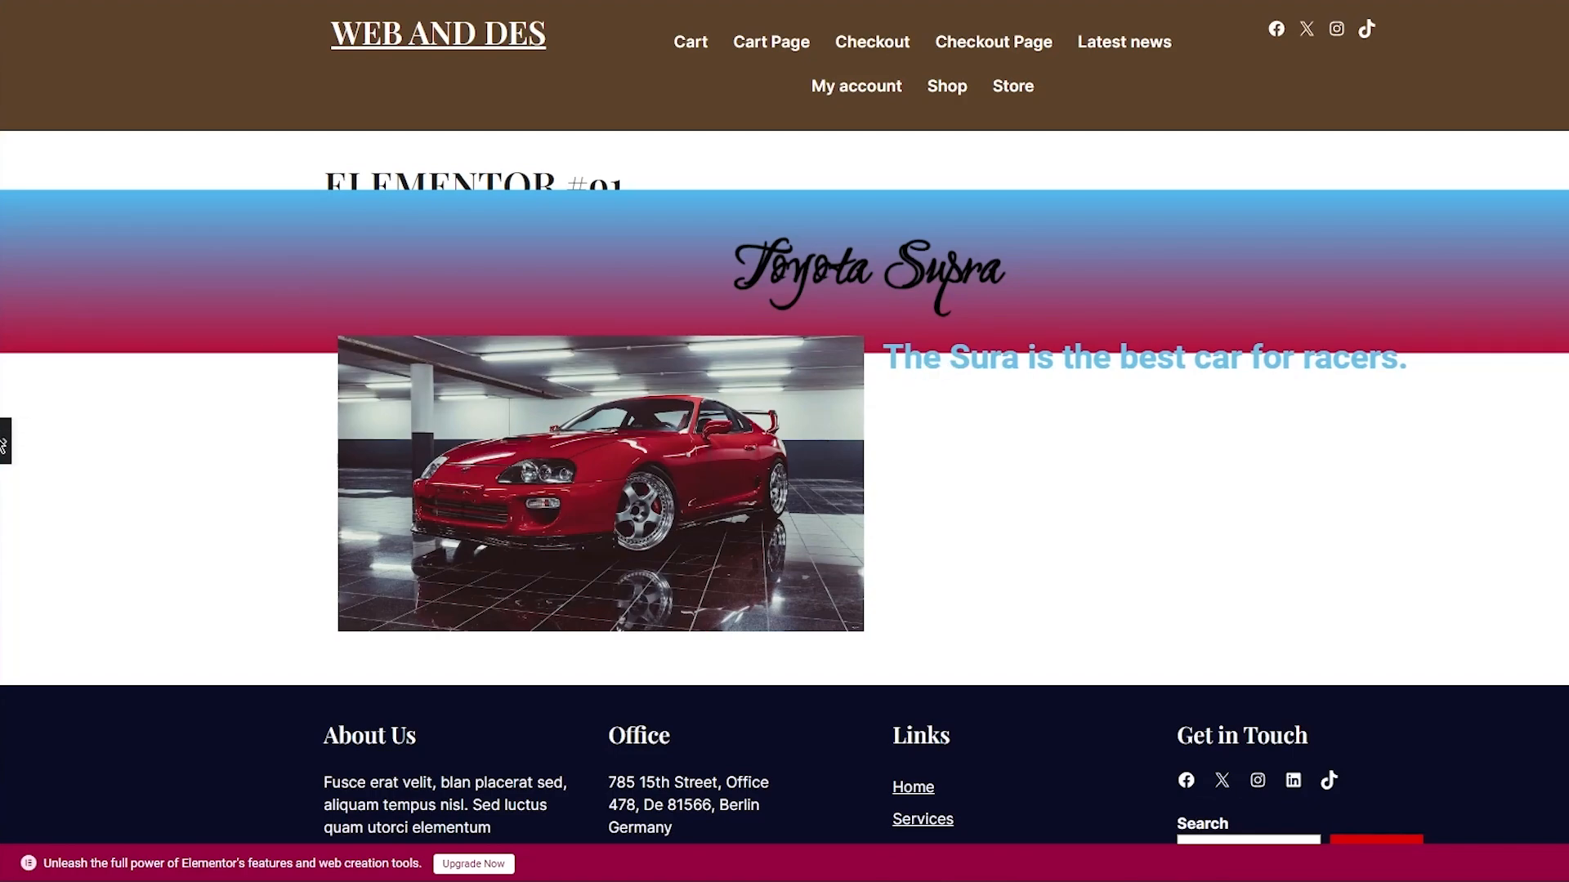
pyautogui.click(4, 441)
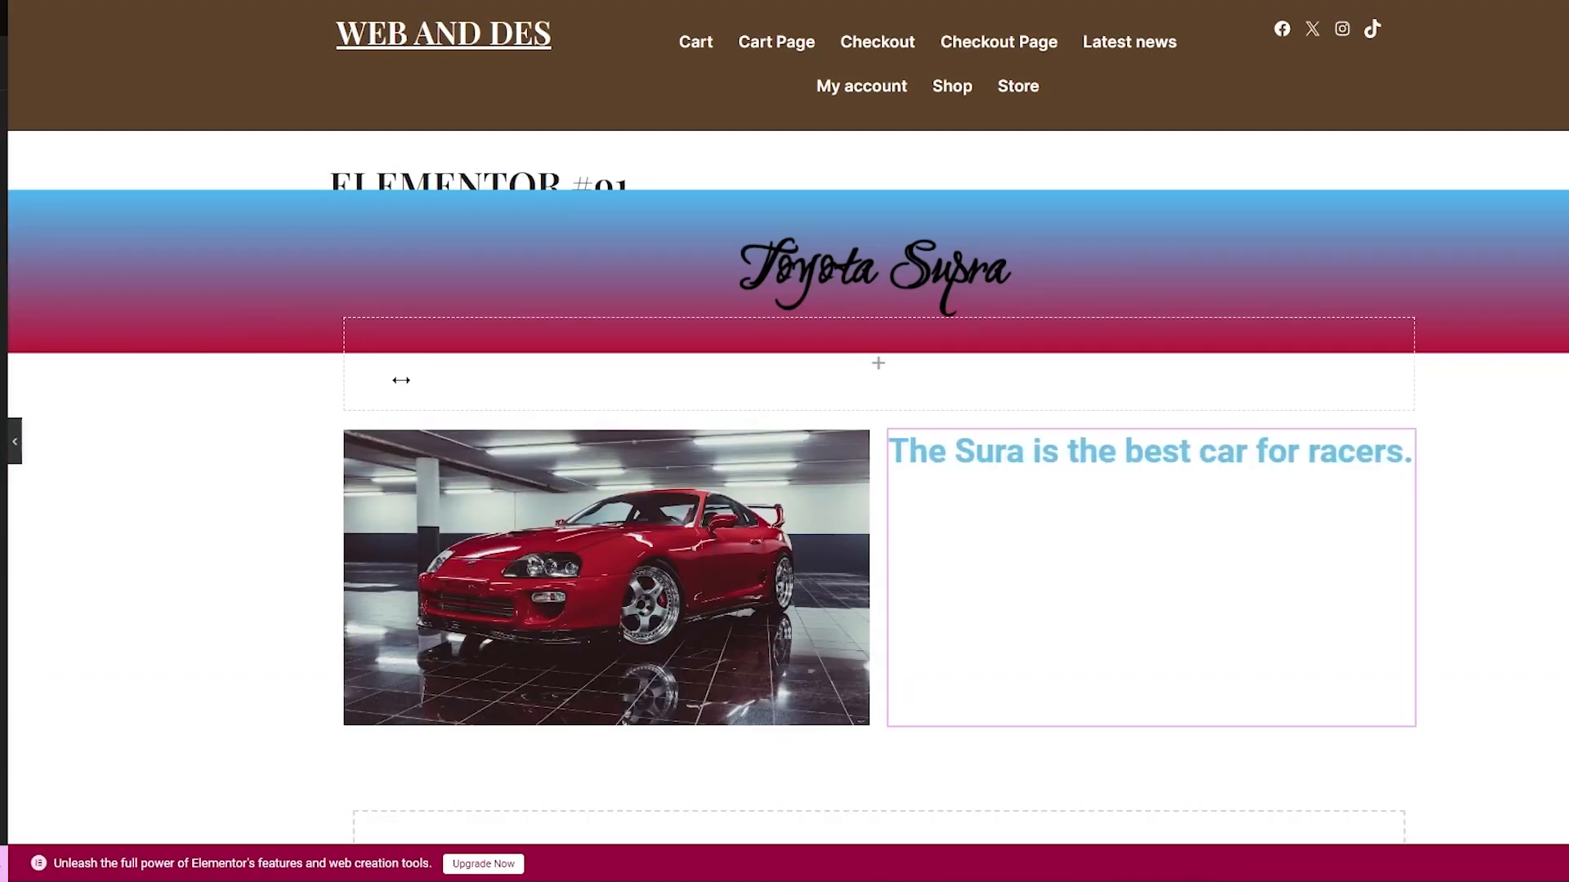